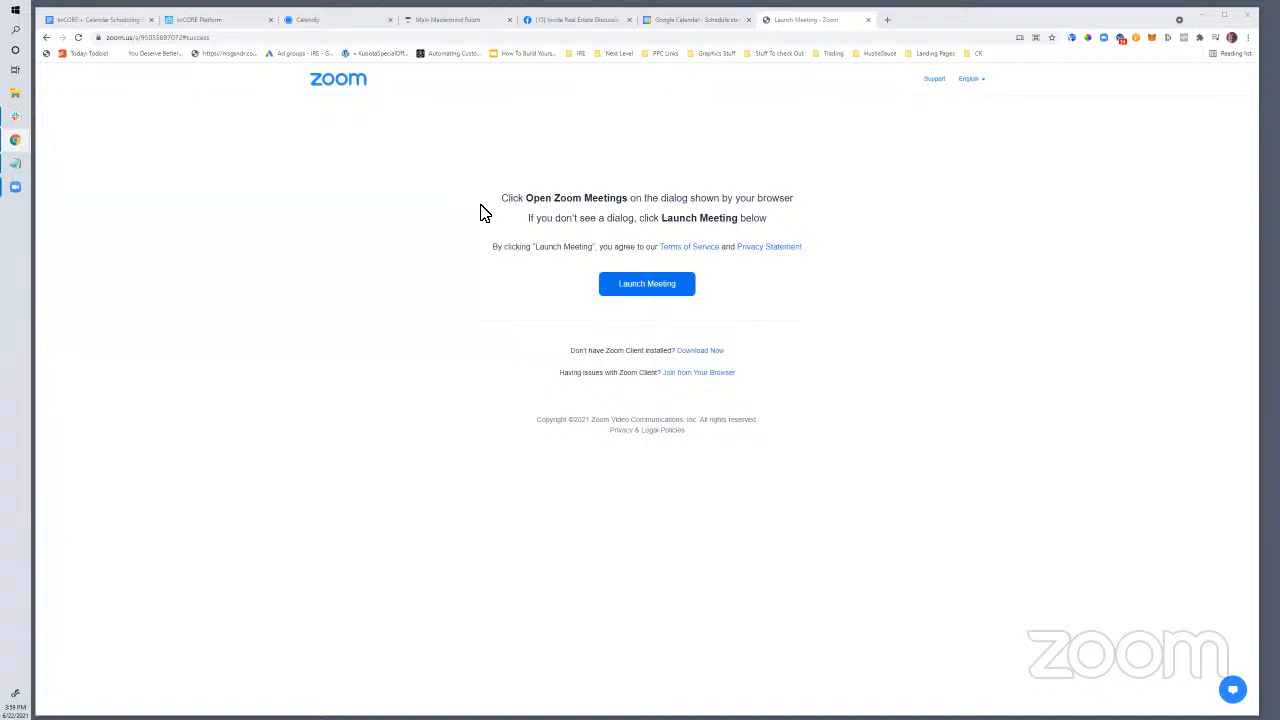
# Go via the kvCORE notes doc to the Main Mastermind Room post 'Calendly on the Website'
pyautogui.click(80, 20)
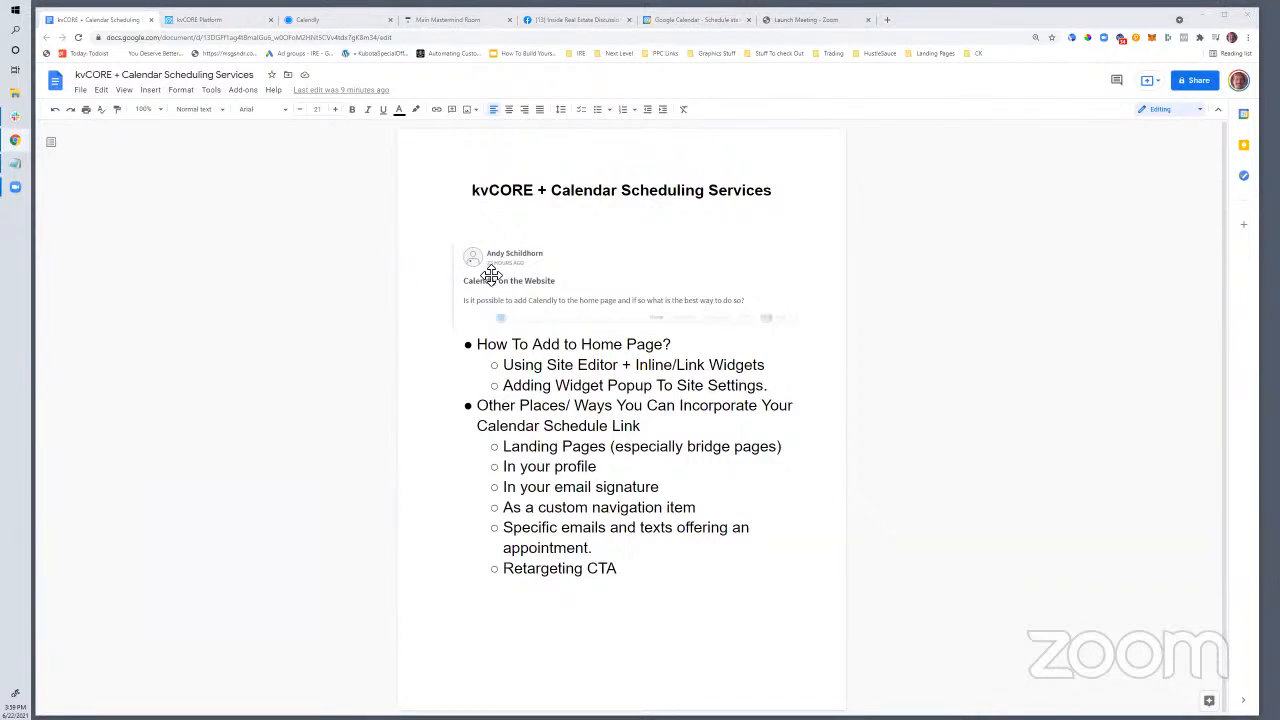
pyautogui.click(466, 19)
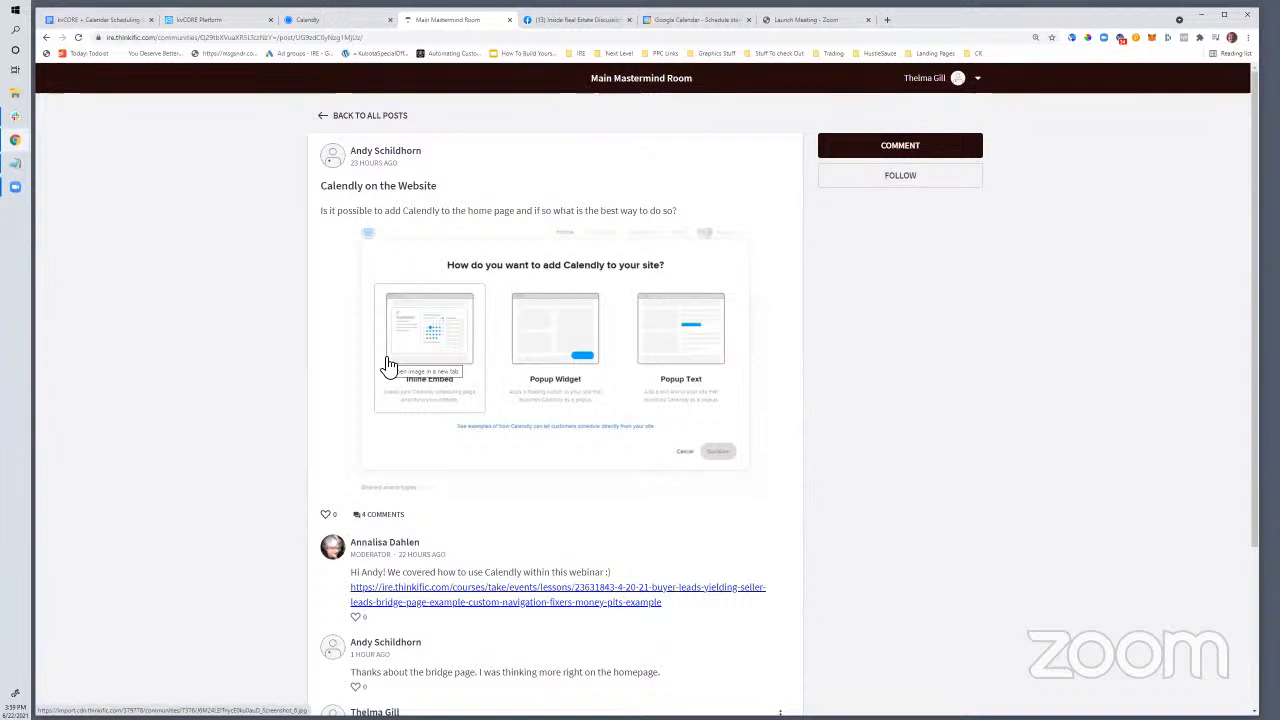
# Skim the Calendly post's comments, then switch to the Calendly event types page
pyautogui.scroll(-3, 468, 510)
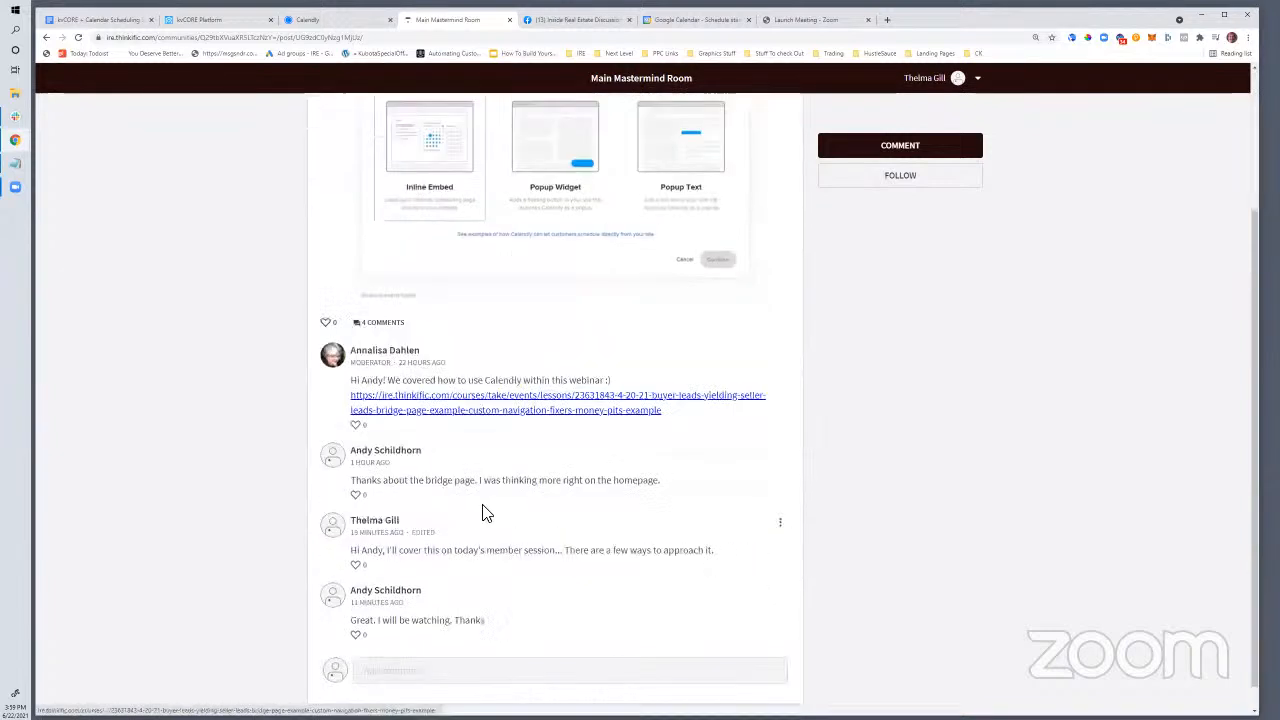
pyautogui.scroll(2, 482, 512)
pyautogui.scroll(-2, 482, 512)
pyautogui.scroll(3, 484, 513)
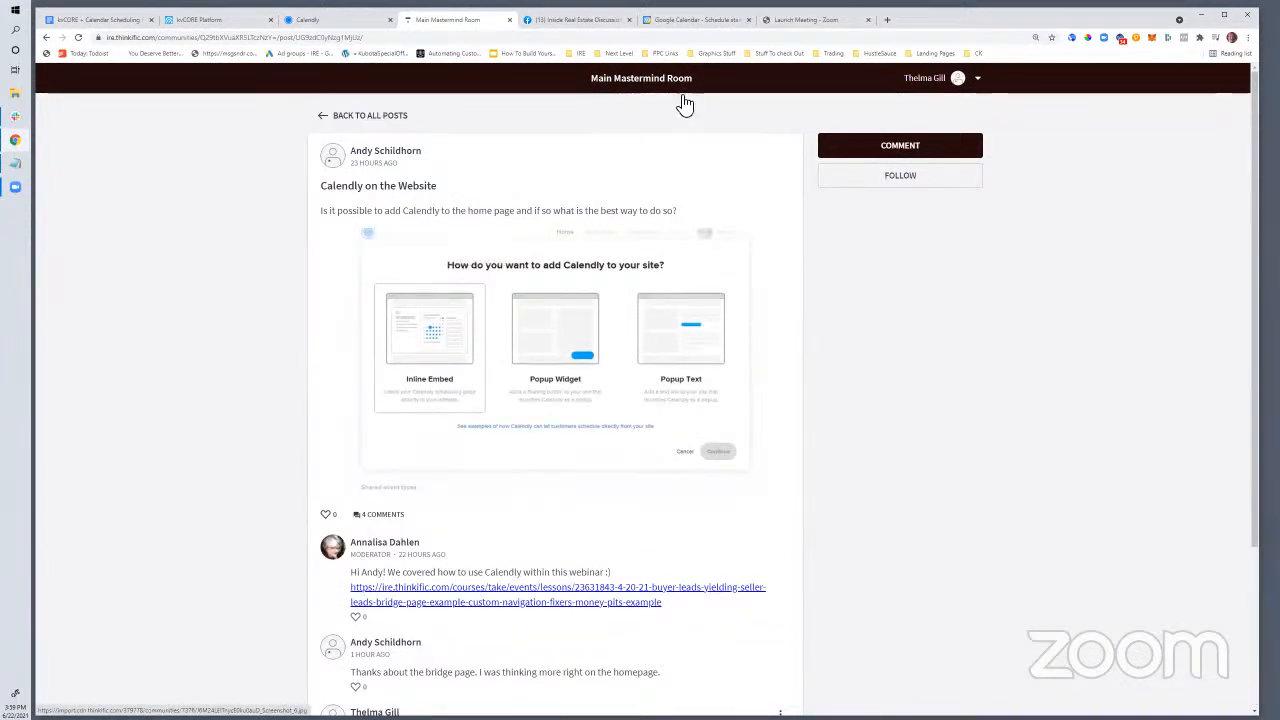
pyautogui.click(328, 24)
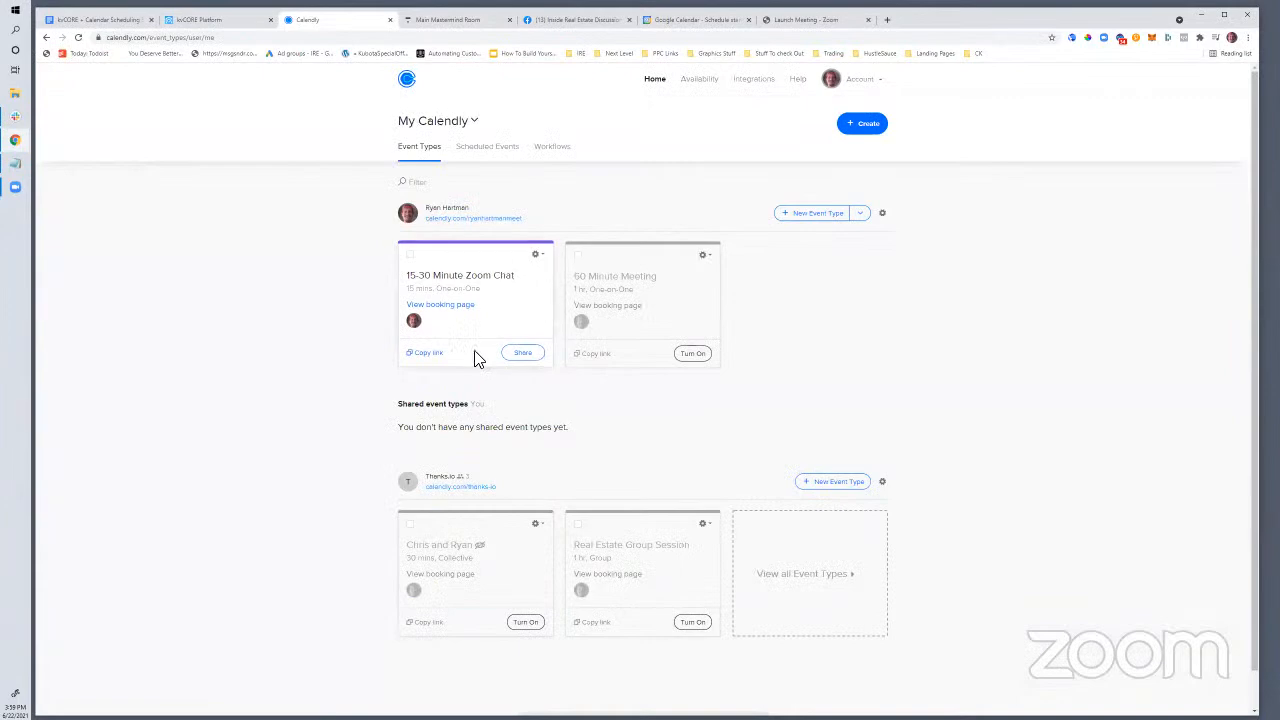
# Park the Notepad embed code at the right and open Share on the 15-30 Minute Zoom Chat
pyautogui.click(16, 166)
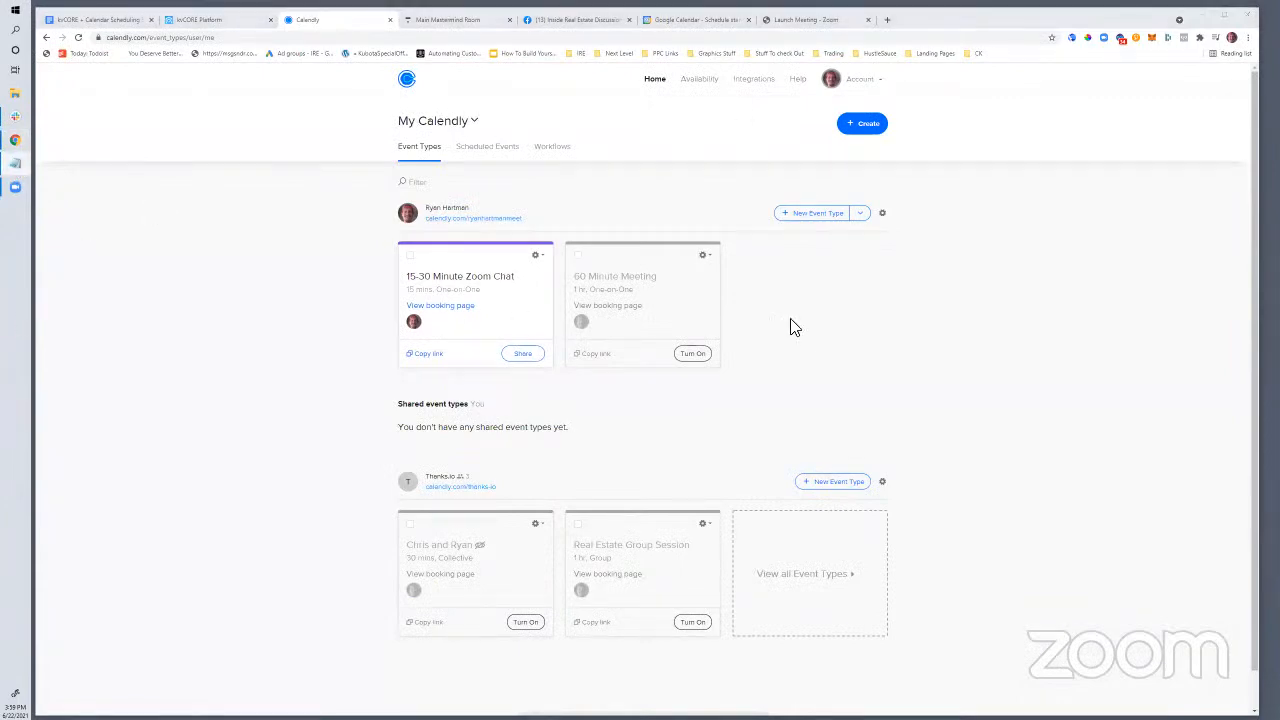
pyautogui.moveTo(285, 107); pyautogui.dragTo(327, 104)
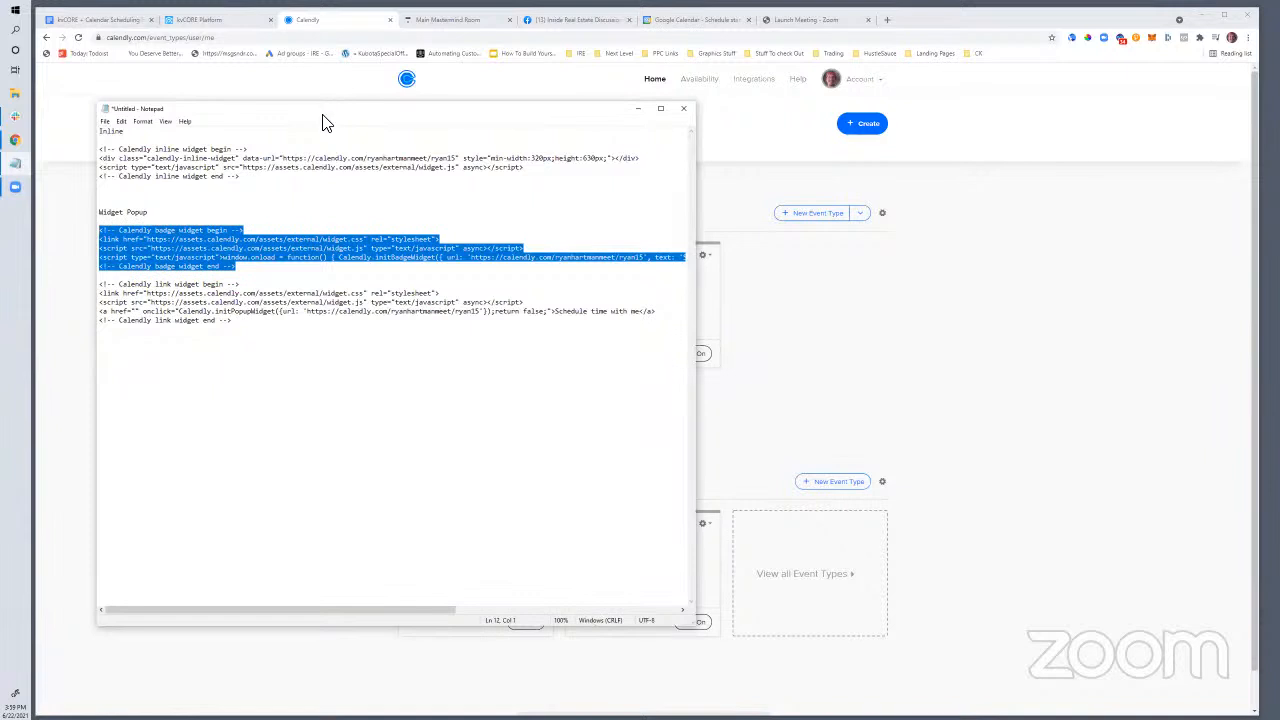
pyautogui.moveTo(322, 121); pyautogui.dragTo(213, 234)
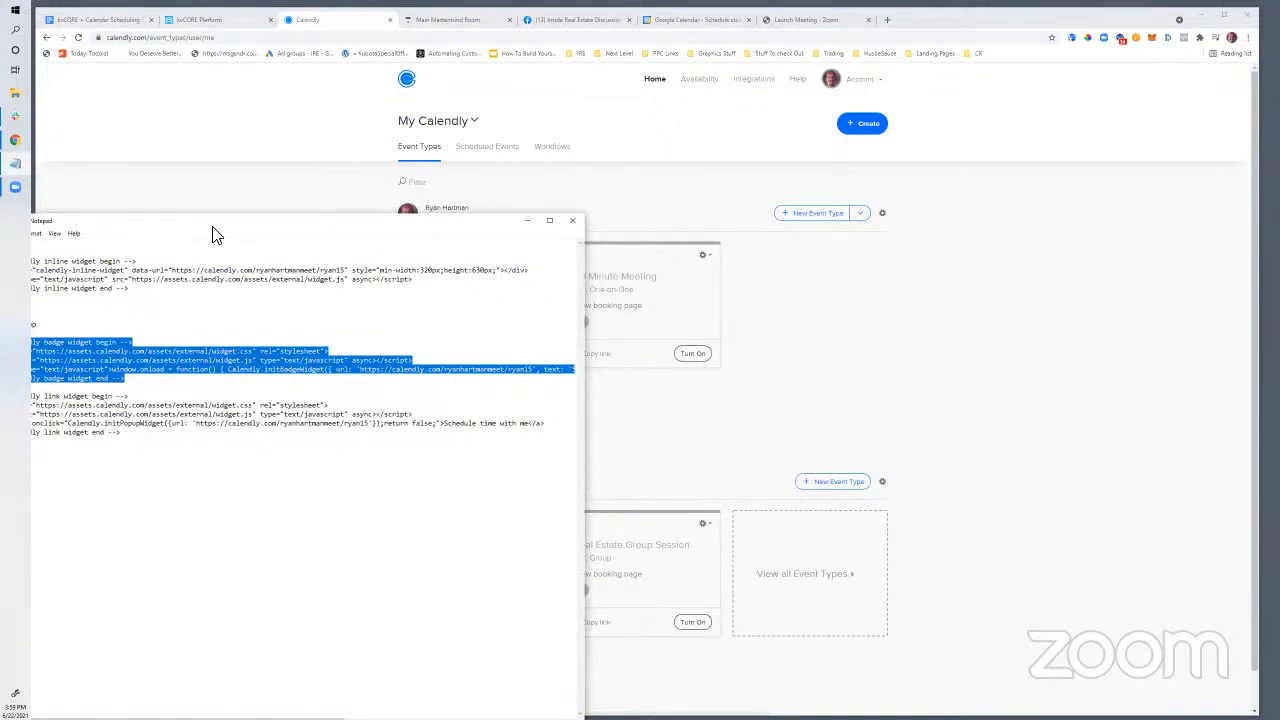
pyautogui.moveTo(212, 234); pyautogui.dragTo(255, 298)
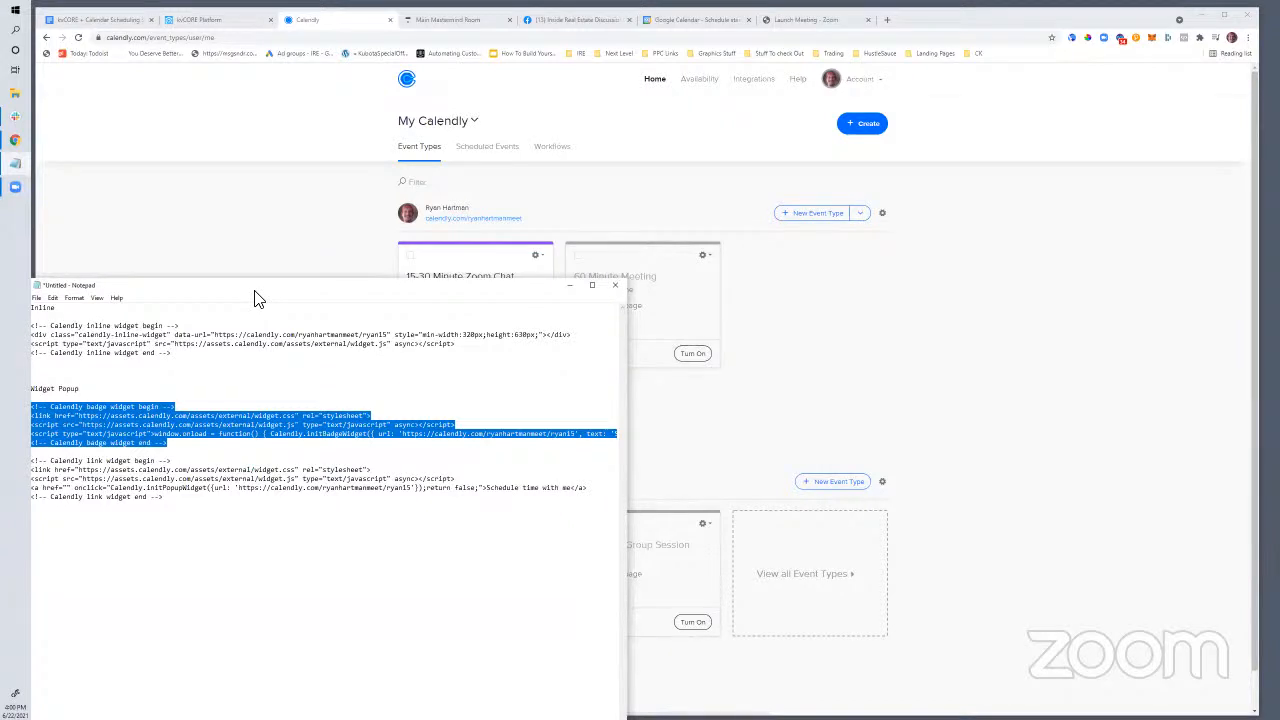
pyautogui.moveTo(255, 293); pyautogui.dragTo(952, 306)
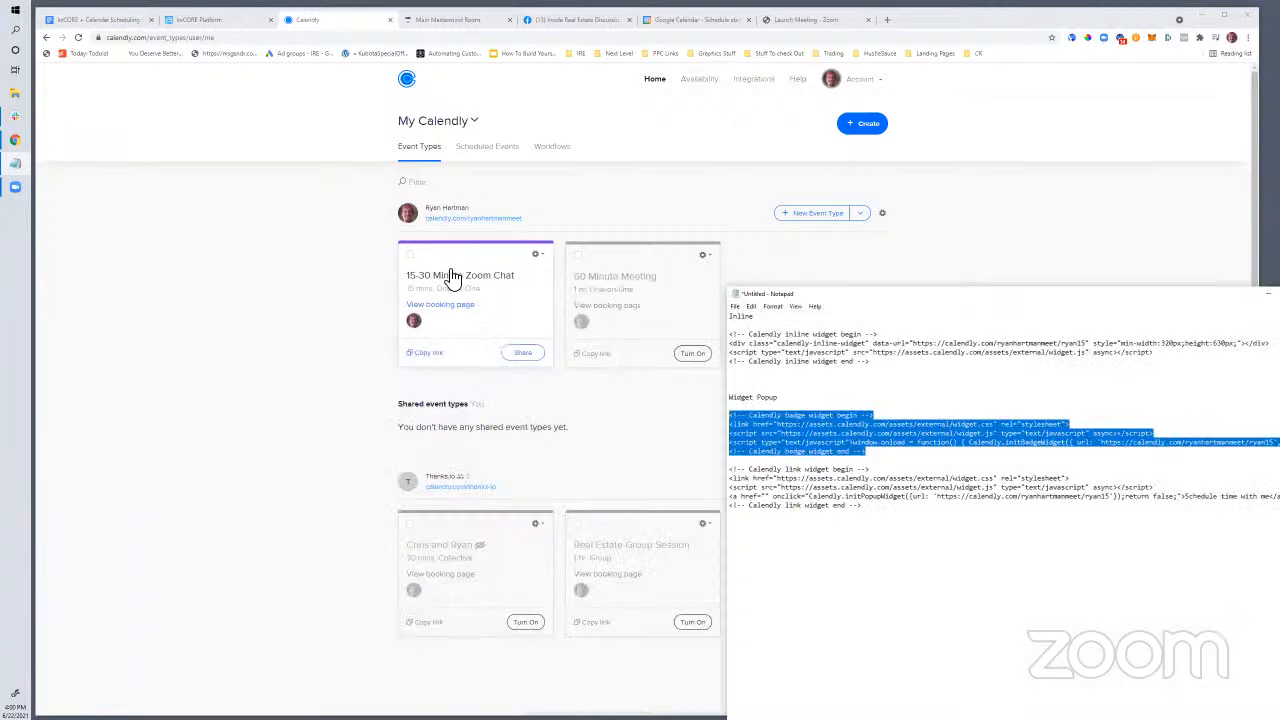
pyautogui.moveTo(829, 296); pyautogui.dragTo(936, 287)
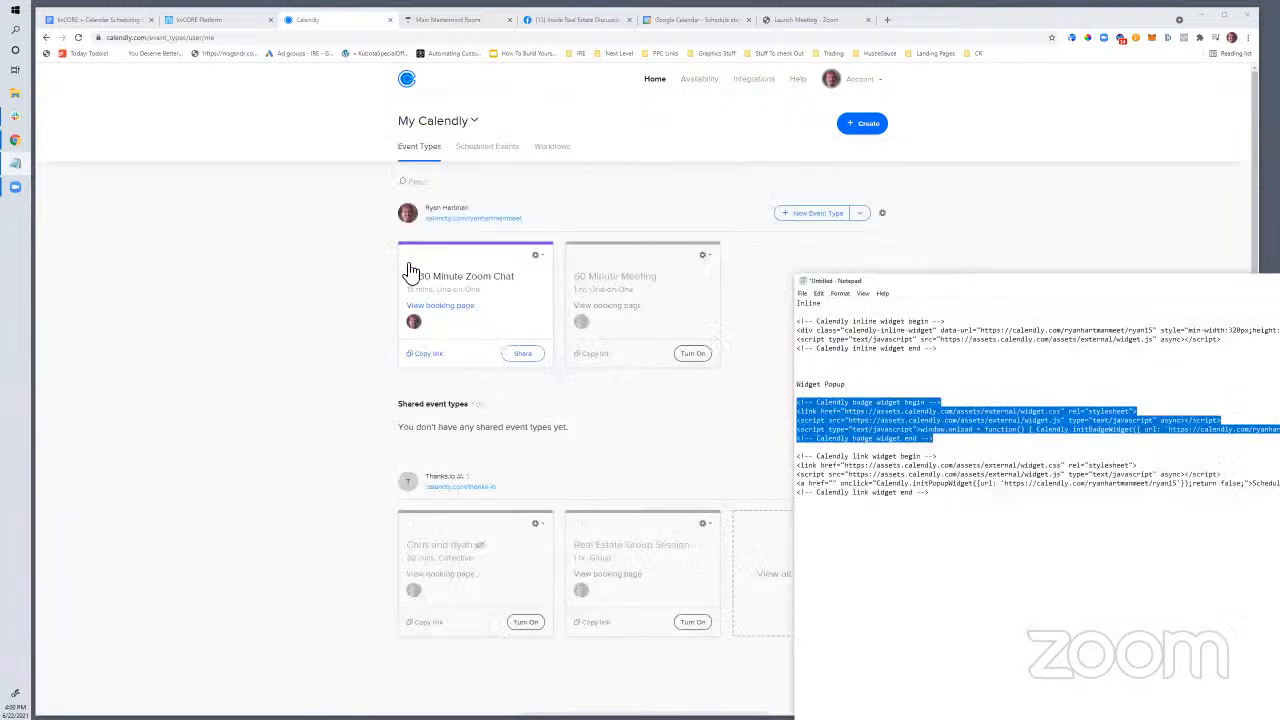
pyautogui.click(523, 353)
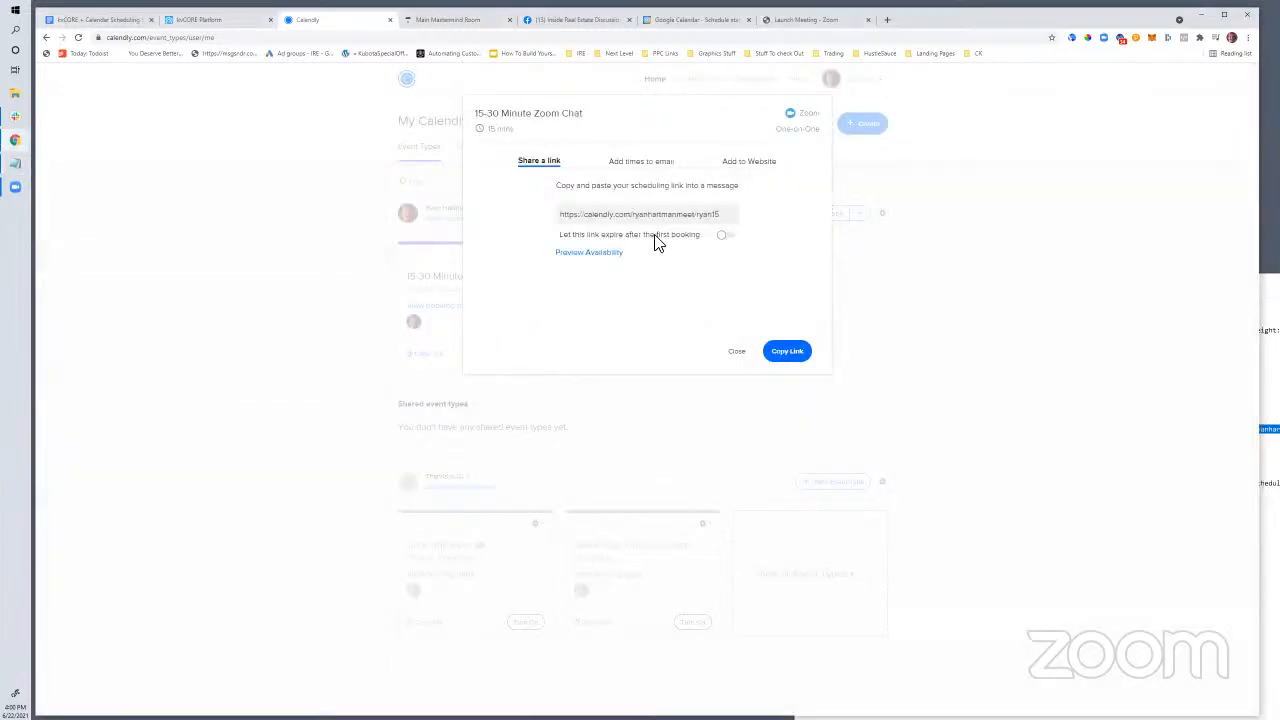
# Show the event's Add to Website options and bring the Notepad embed code forward
pyautogui.click(760, 168)
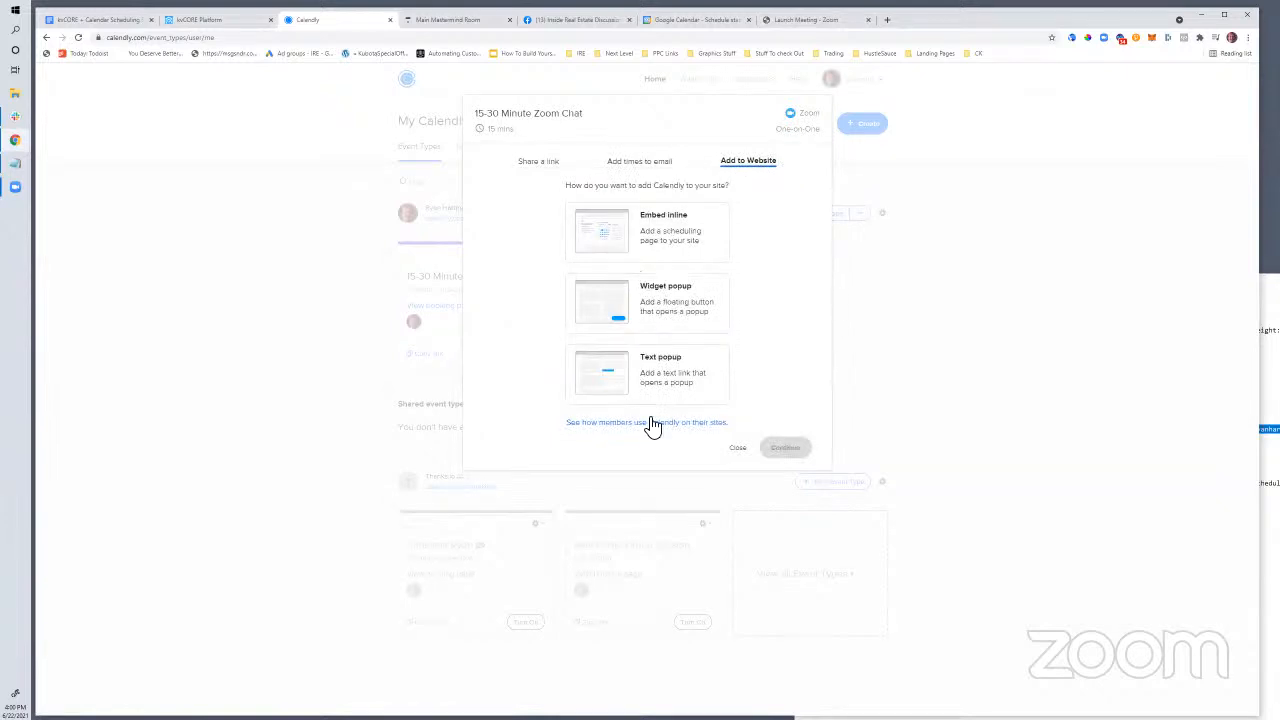
pyautogui.click(1268, 300)
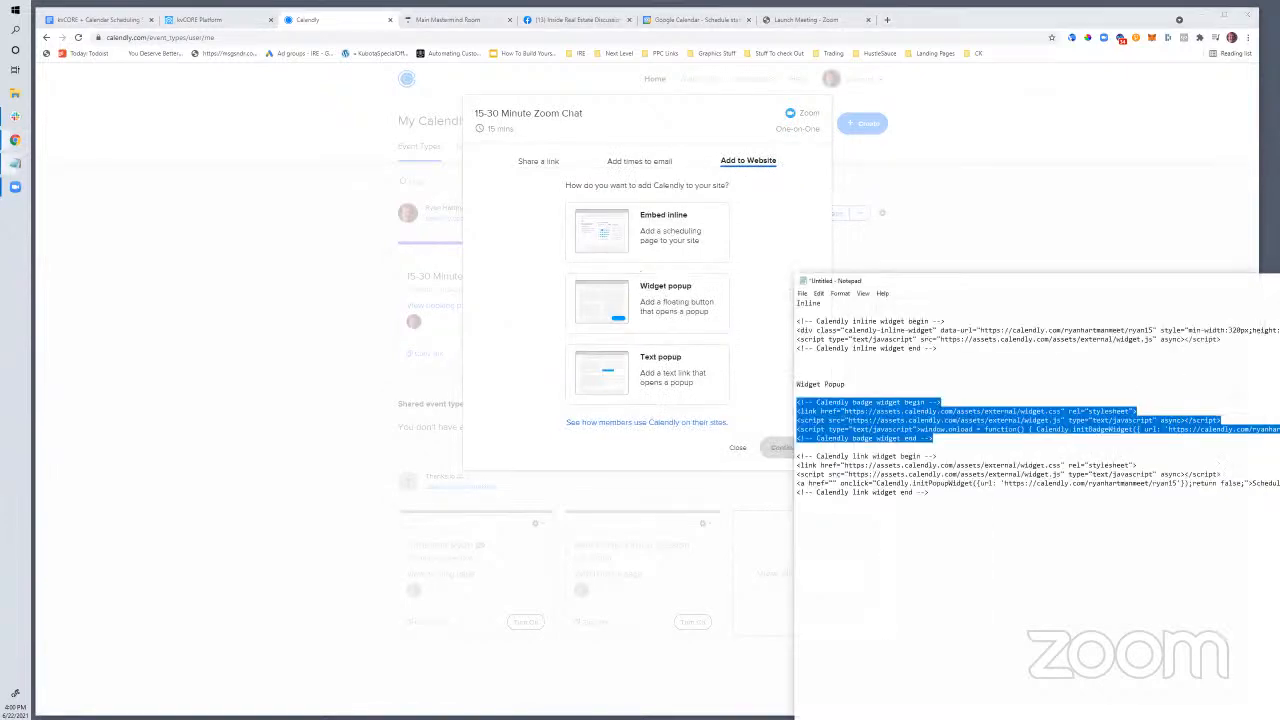
pyautogui.moveTo(903, 288); pyautogui.dragTo(390, 167)
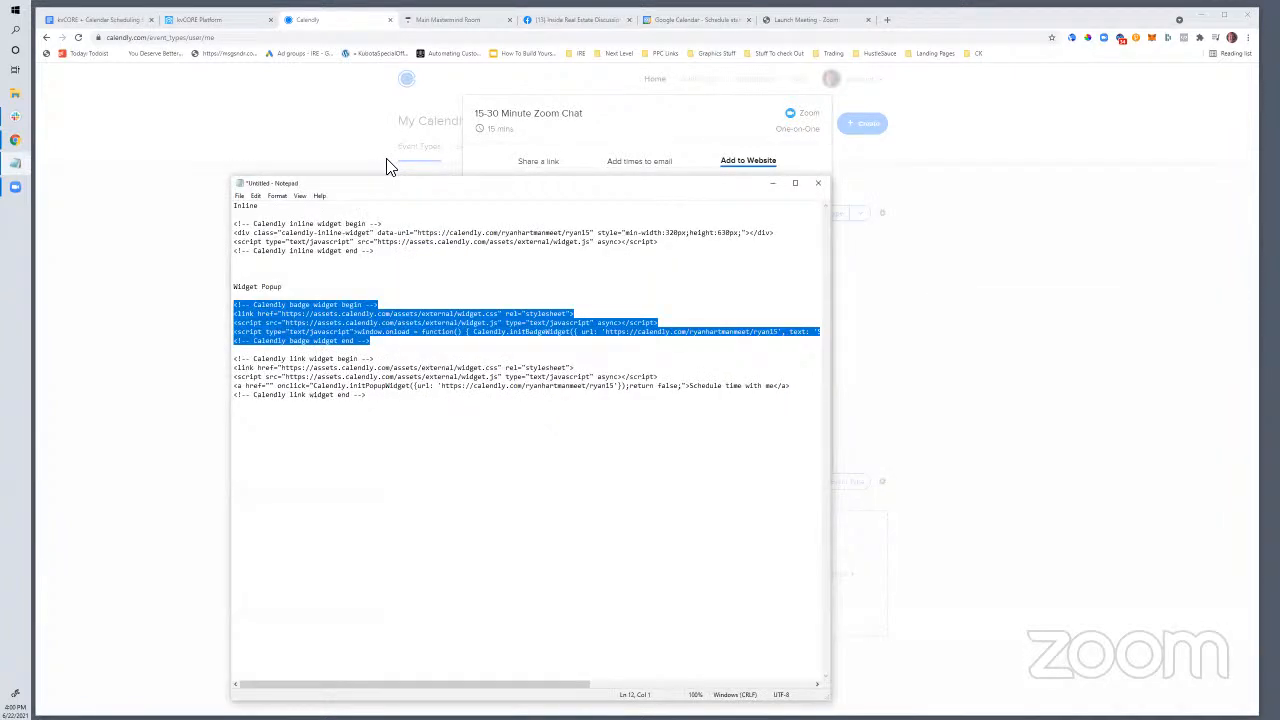
pyautogui.click(437, 283)
# Select the embed code up to Widget Popup, move Notepad aside, and return to the scheduling doc
pyautogui.moveTo(236, 205); pyautogui.dragTo(396, 420)
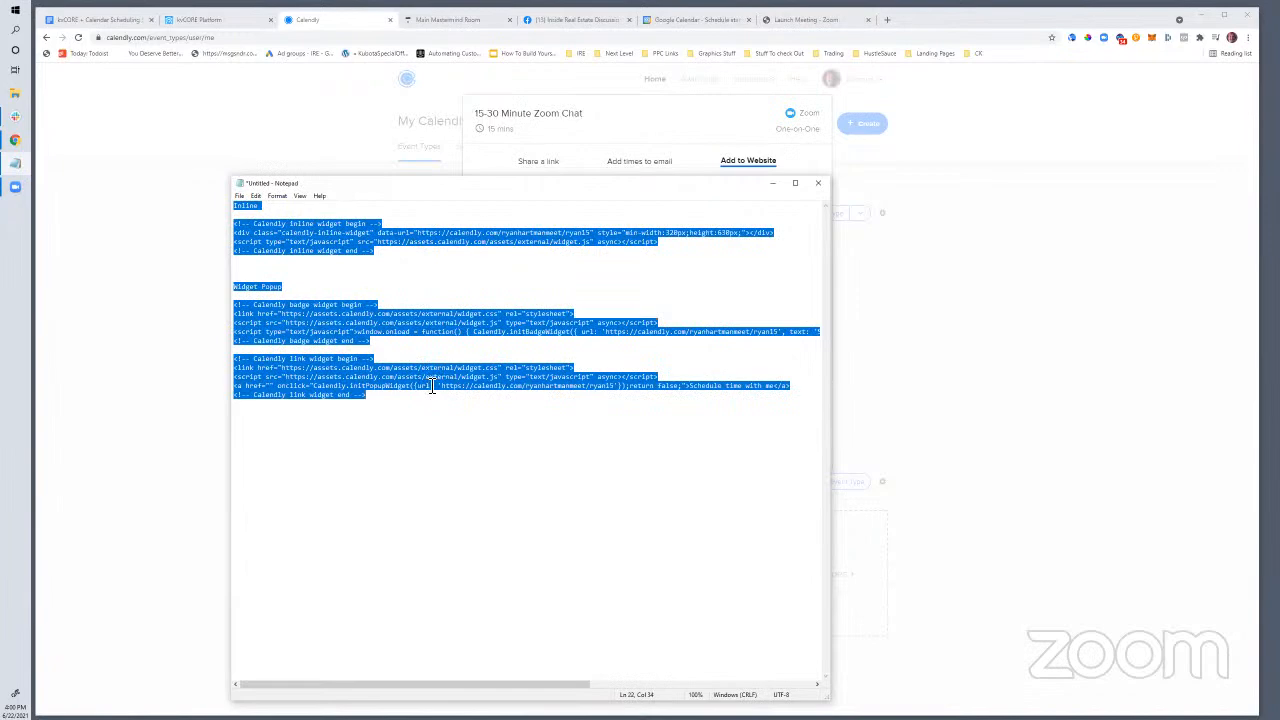
pyautogui.moveTo(384, 402); pyautogui.dragTo(234, 205)
pyautogui.moveTo(440, 195); pyautogui.dragTo(1000, 334)
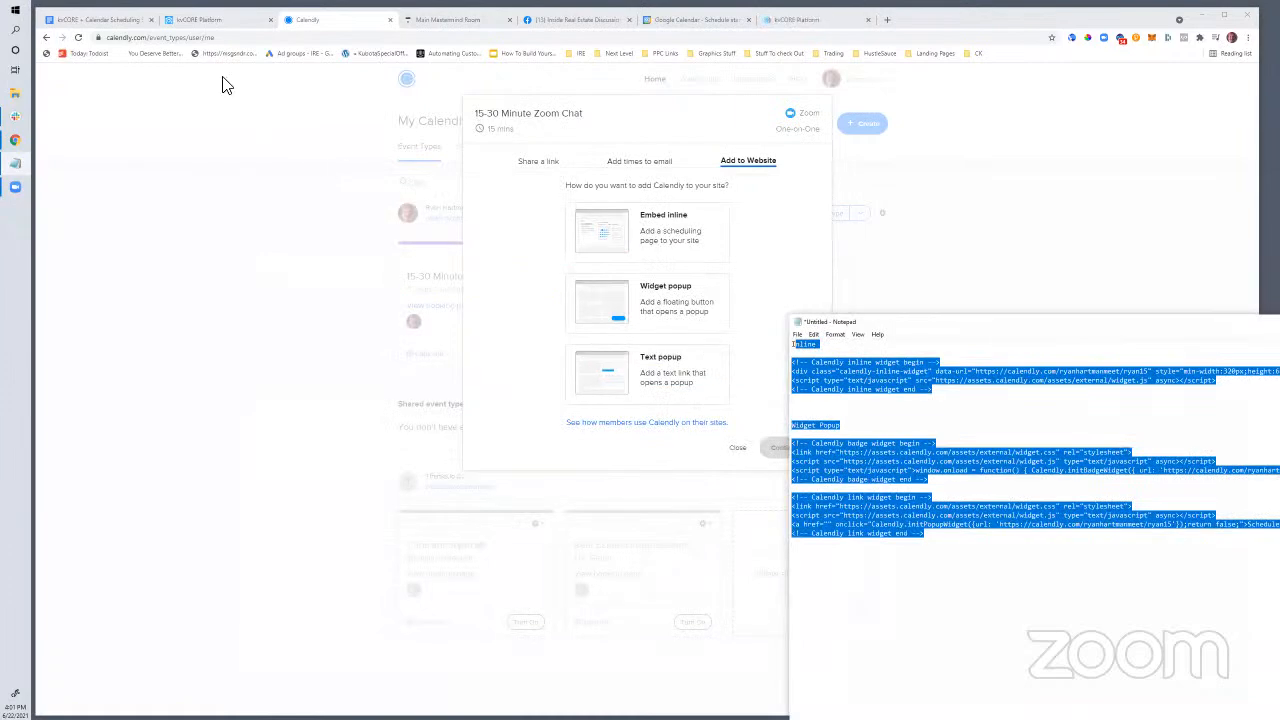
pyautogui.click(100, 20)
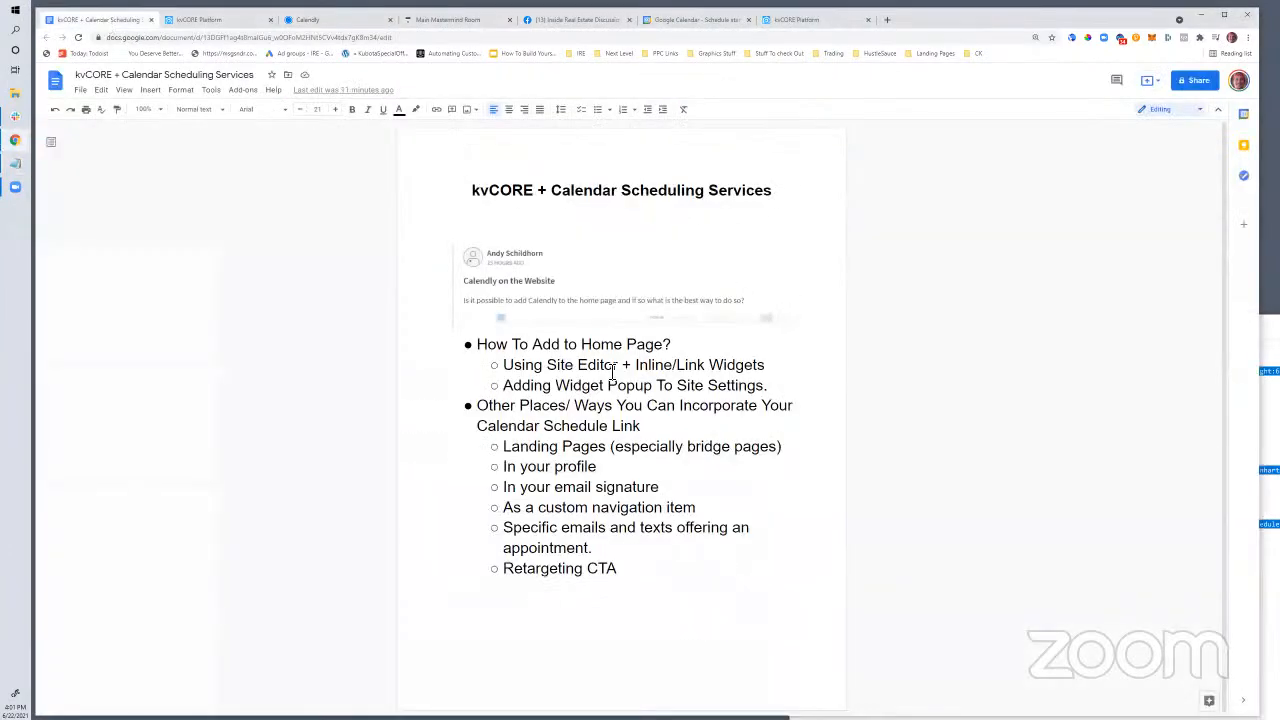
# Highlight 'Using Site Editor' in the outline's first sub-bullet, then go to kvCORE My Website & IDX
pyautogui.click(486, 344)
pyautogui.moveTo(513, 366); pyautogui.dragTo(762, 372)
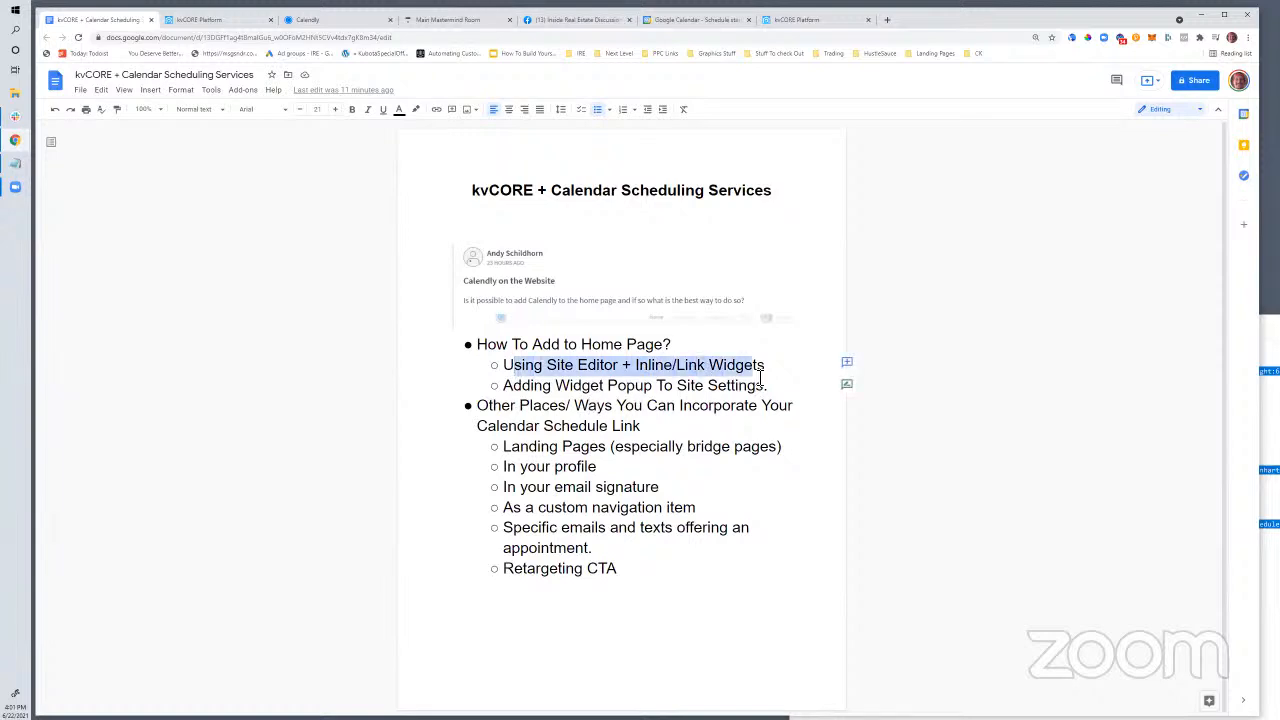
pyautogui.click(512, 366)
pyautogui.moveTo(509, 366); pyautogui.dragTo(622, 372)
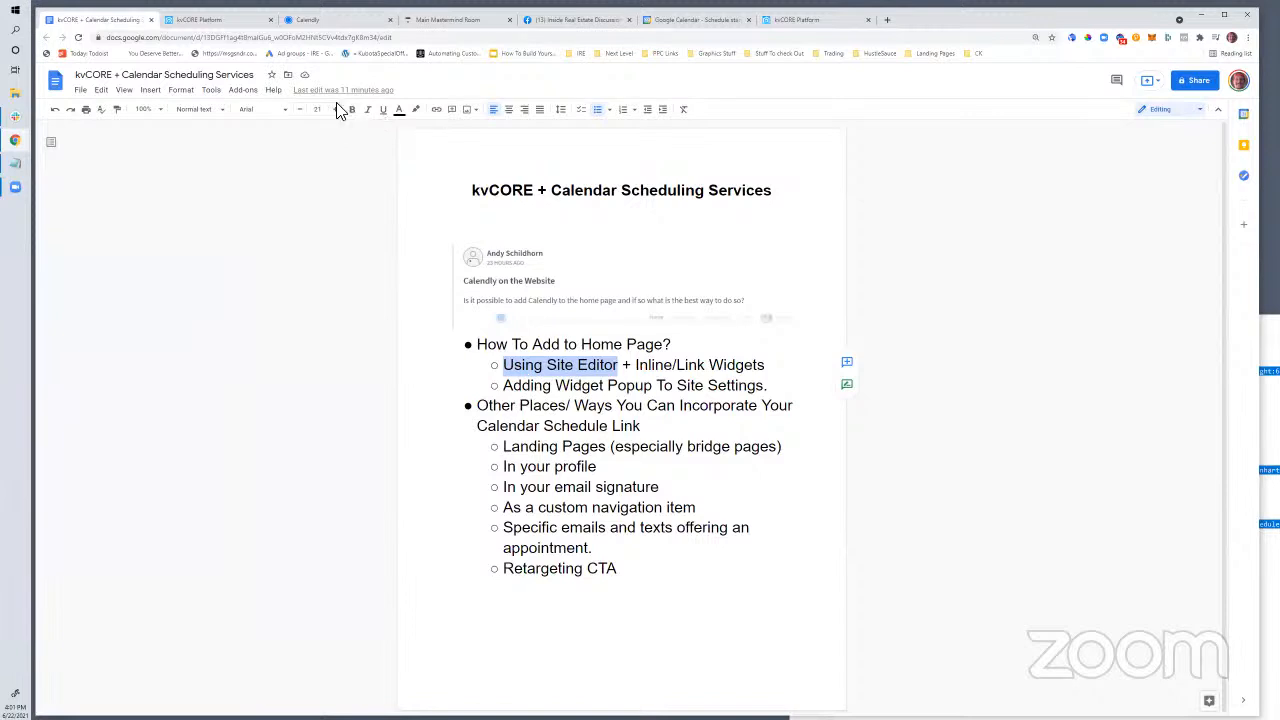
pyautogui.click(226, 22)
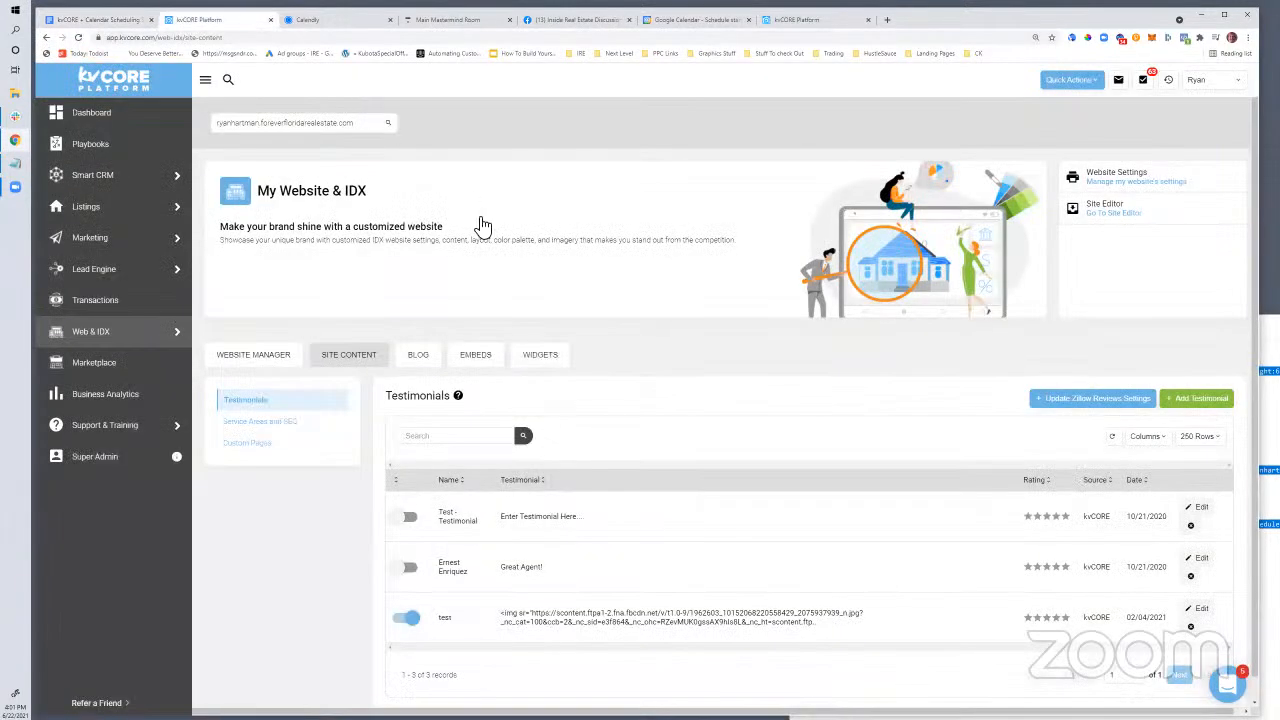
# Use the Go To Site Editor link to open the Forever Florida Real Estate home page
pyautogui.moveTo(121, 336)
pyautogui.moveTo(1128, 205); pyautogui.dragTo(1090, 215)
pyautogui.click(1098, 214)
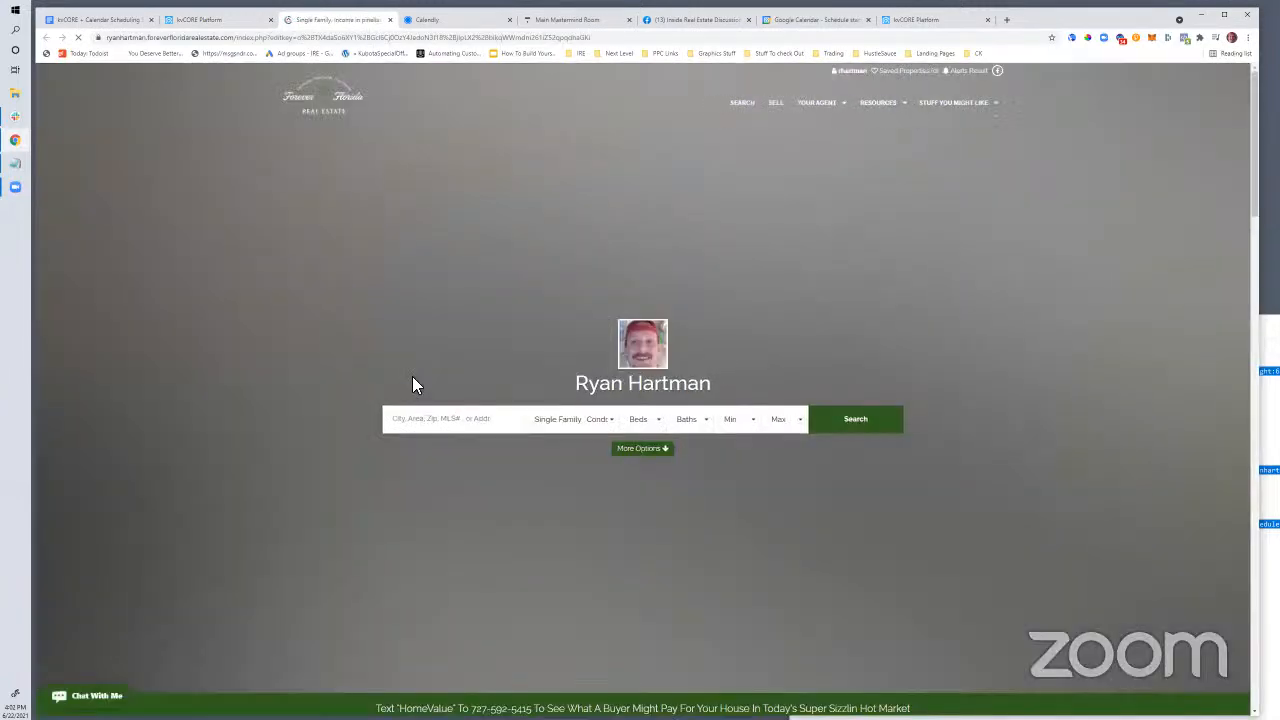
# Scroll to the home page tiles and select the 'What is my Home Worth?' tile heading
pyautogui.scroll(-3, 416, 385)
pyautogui.scroll(-3, 432, 409)
pyautogui.scroll(1, 143, 257)
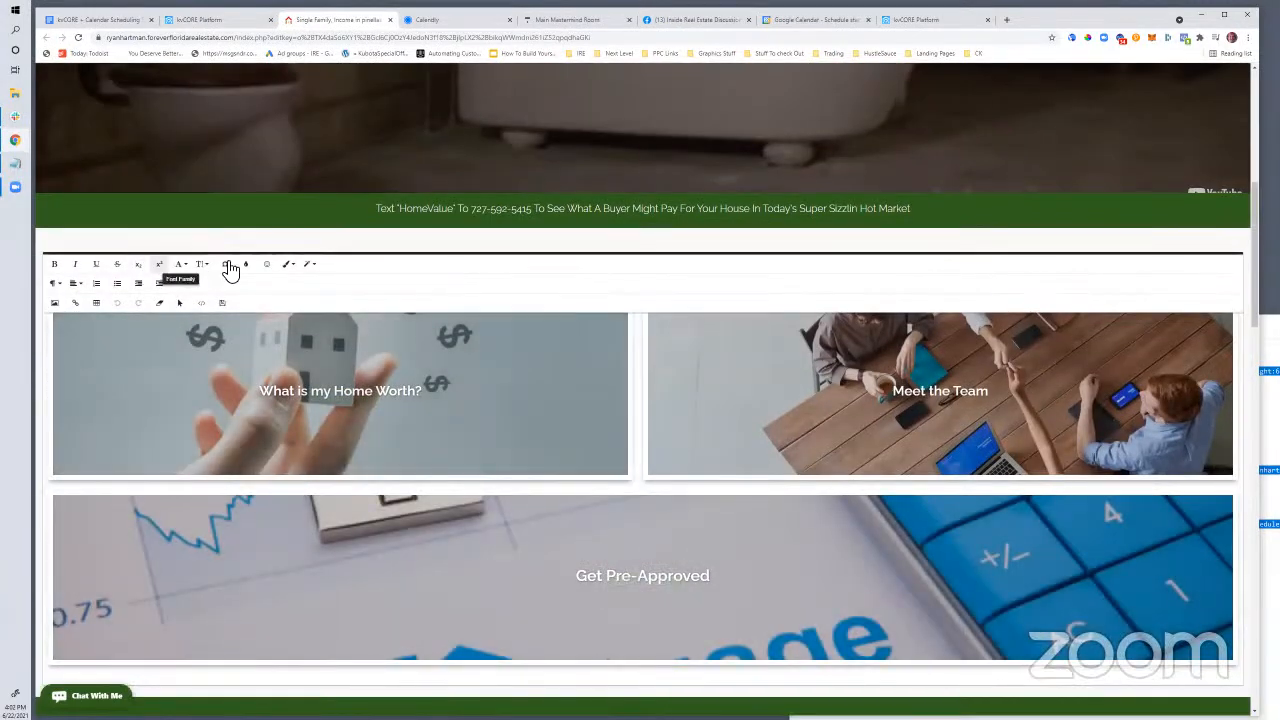
pyautogui.scroll(-2, 466, 457)
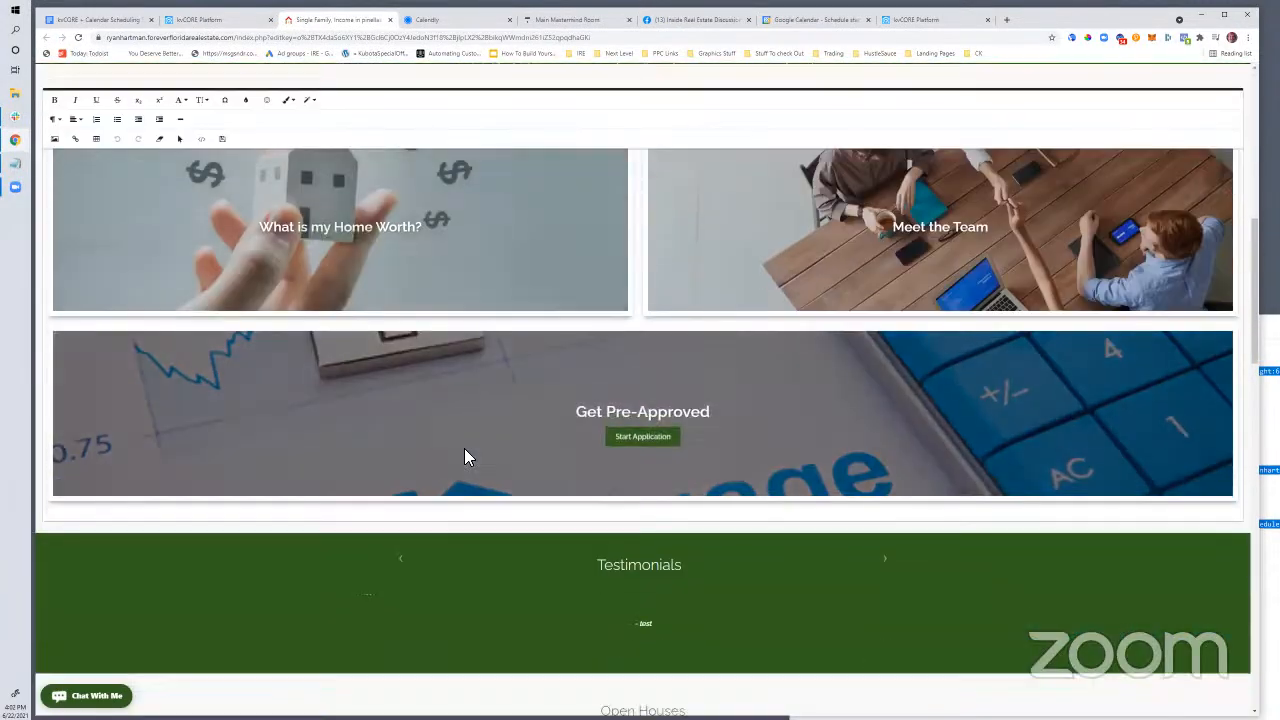
pyautogui.scroll(-4, 466, 456)
pyautogui.scroll(5, 466, 456)
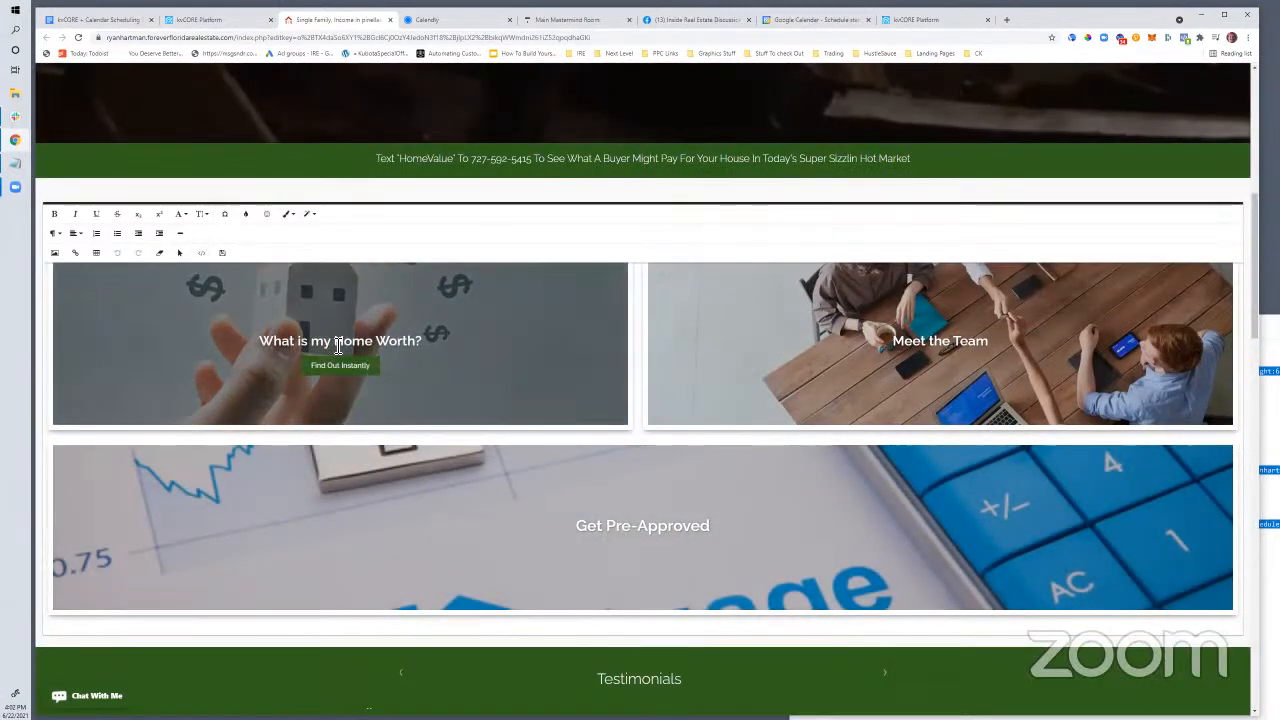
pyautogui.click(338, 369)
pyautogui.moveTo(423, 342); pyautogui.dragTo(287, 352)
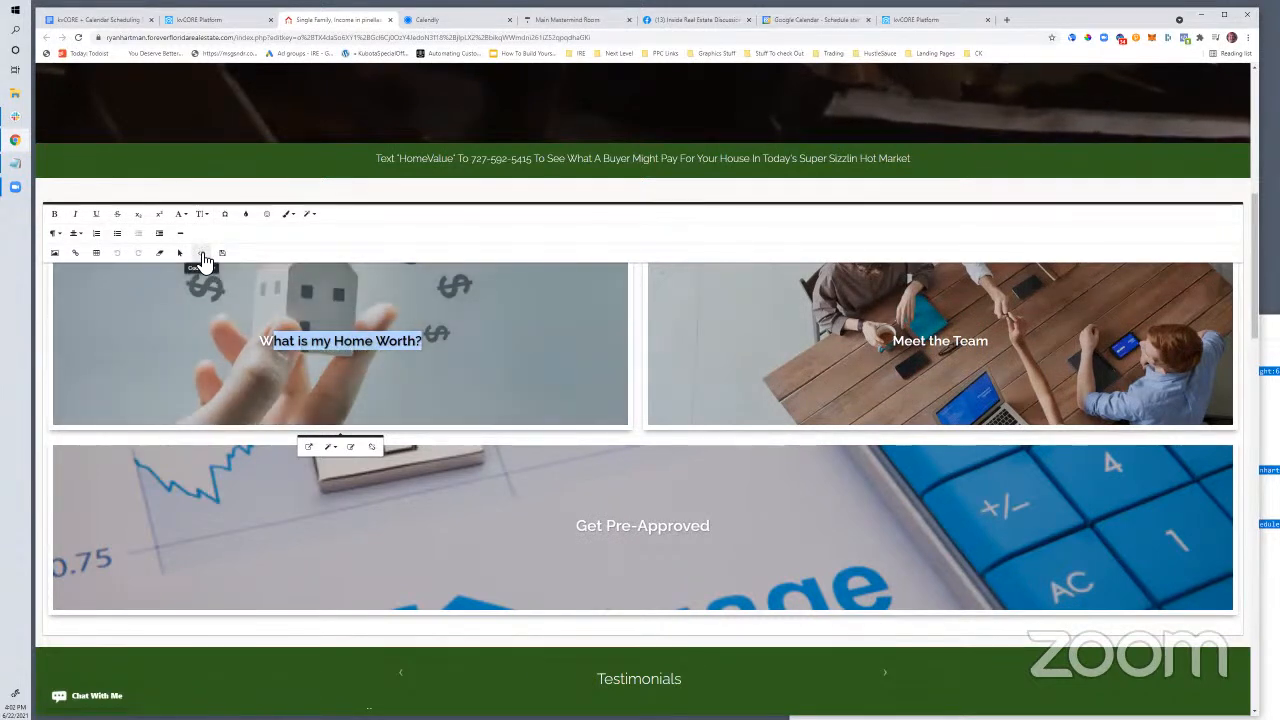
# Switch the tiles block to Code View and insert a blank line above its markup
pyautogui.click(202, 256)
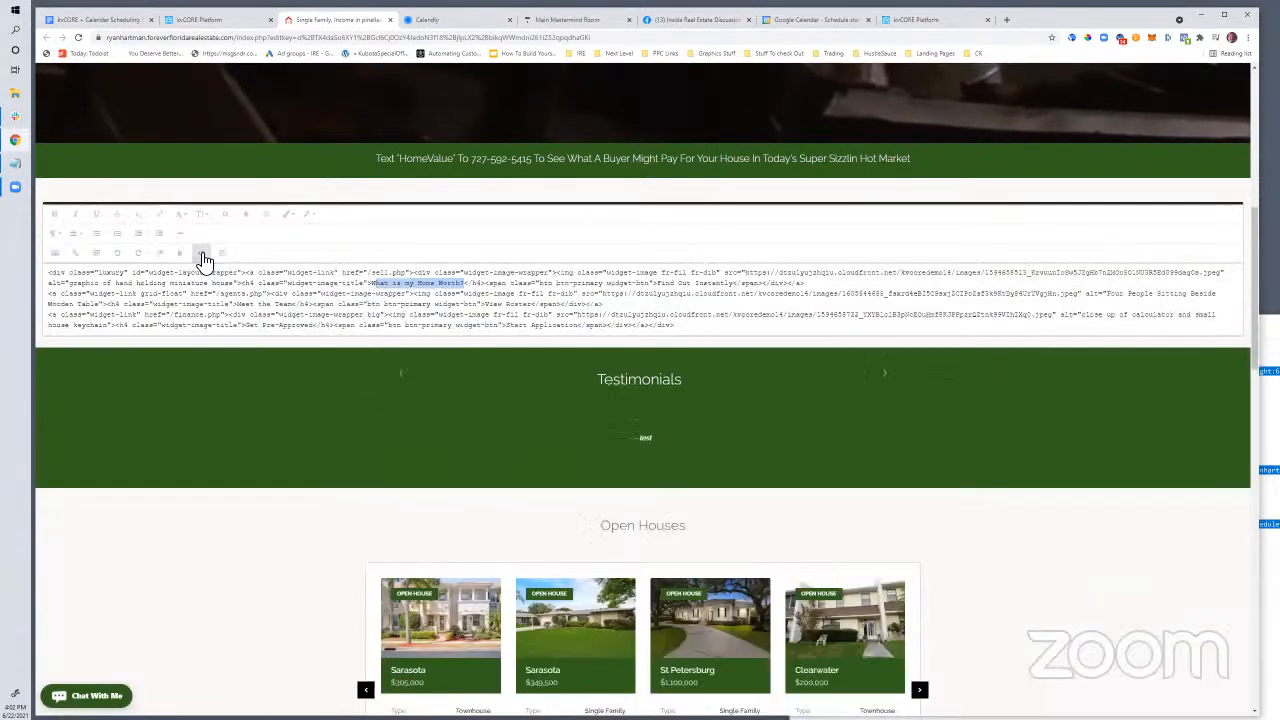
pyautogui.click(110, 296)
pyautogui.scroll(3, 108, 299)
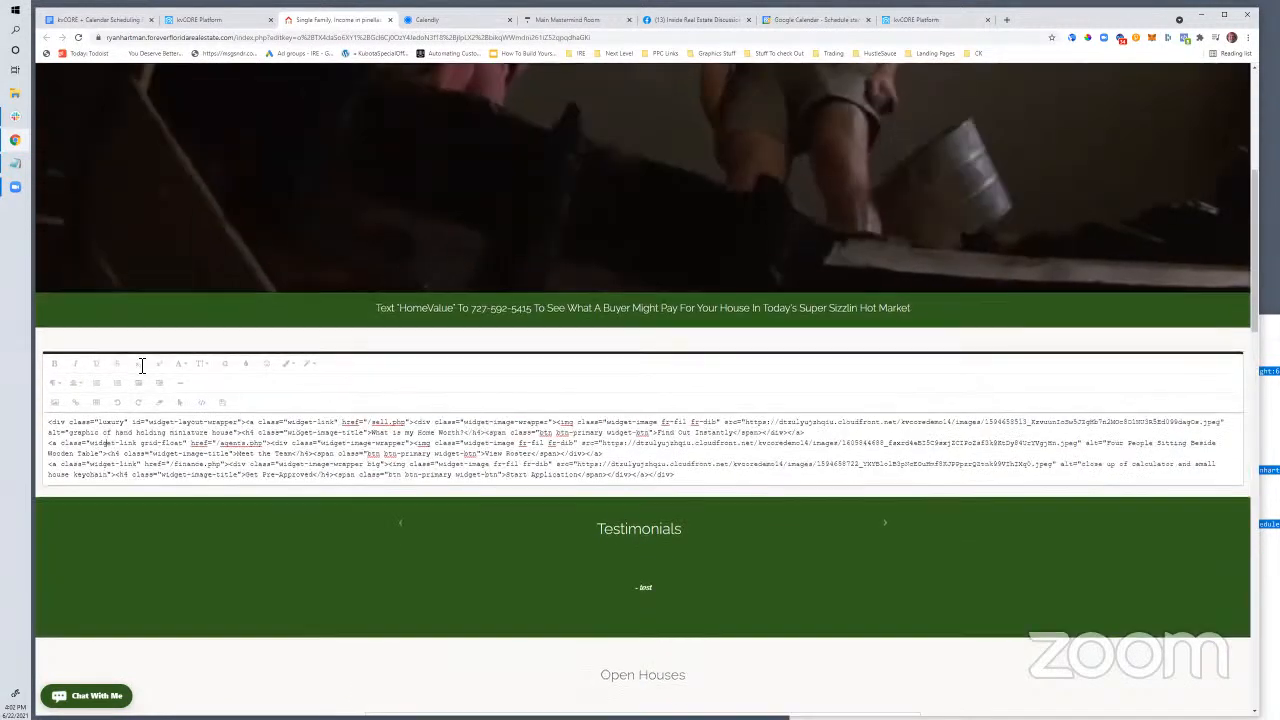
pyautogui.scroll(-1, 130, 367)
pyautogui.click(50, 373)
pyautogui.press('Return')
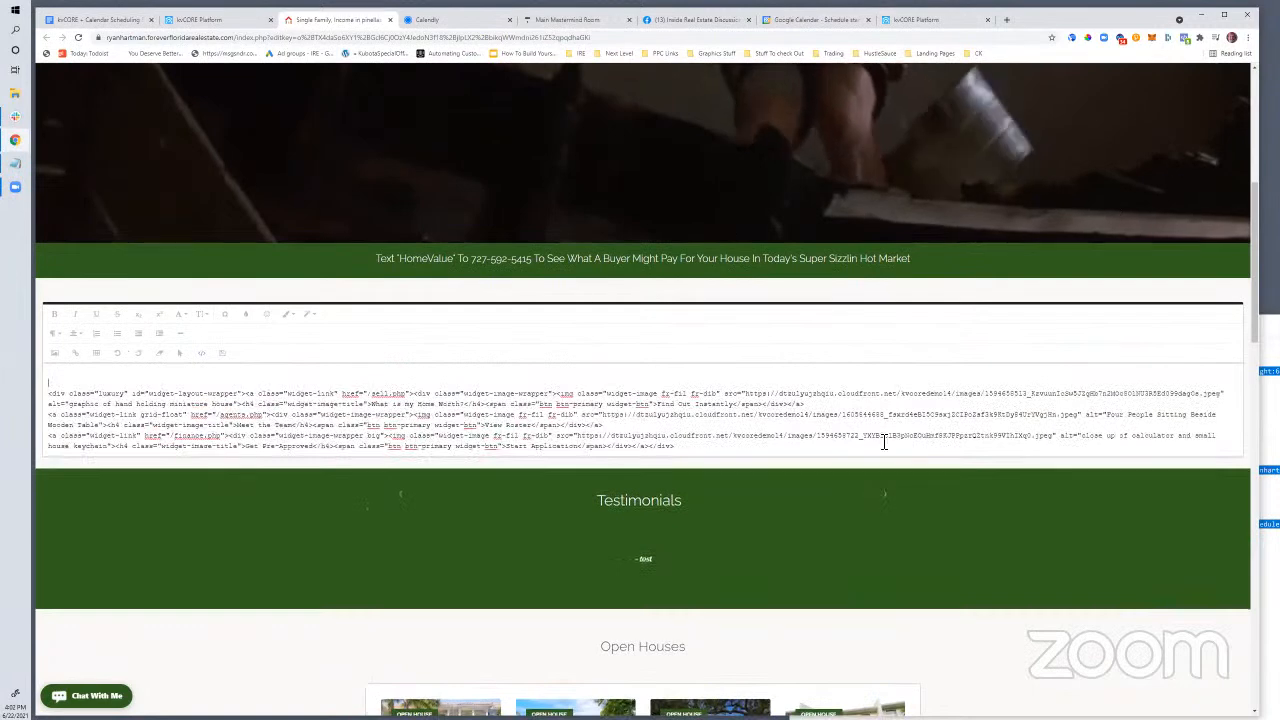
# Copy the four Calendly inline-widget code lines from Notepad
pyautogui.hotkey('alt', 'Tab')
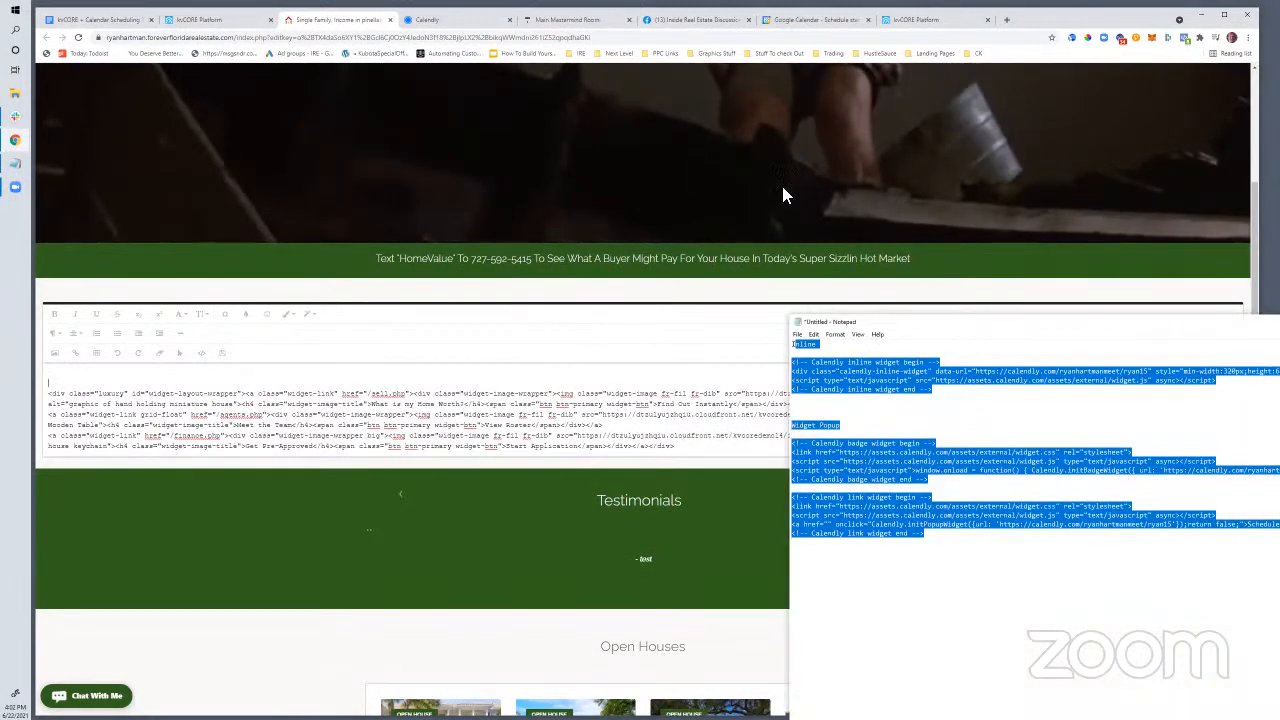
pyautogui.moveTo(901, 322); pyautogui.dragTo(386, 179)
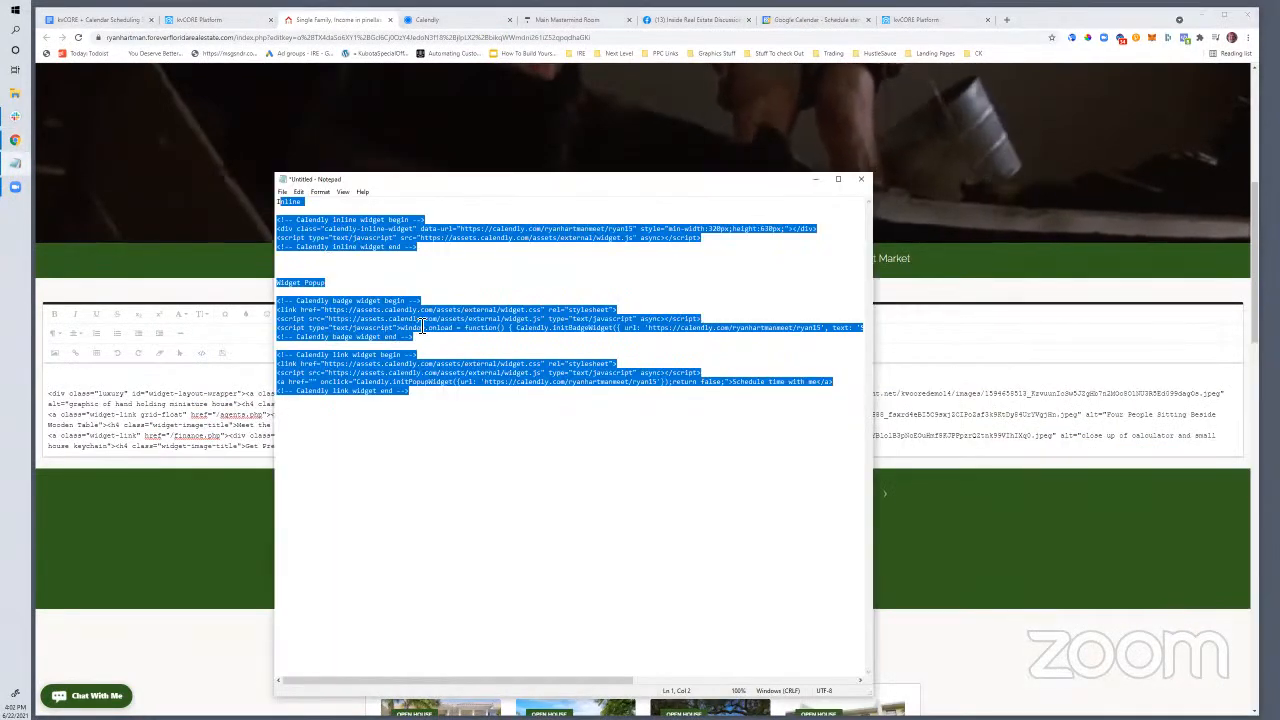
pyautogui.click(420, 320)
pyautogui.moveTo(441, 254); pyautogui.dragTo(405, 246)
pyautogui.rightClick(400, 240)
pyautogui.click(320, 270)
# Paste the Calendly inline-widget code at the top of the block's HTML
pyautogui.click(71, 374)
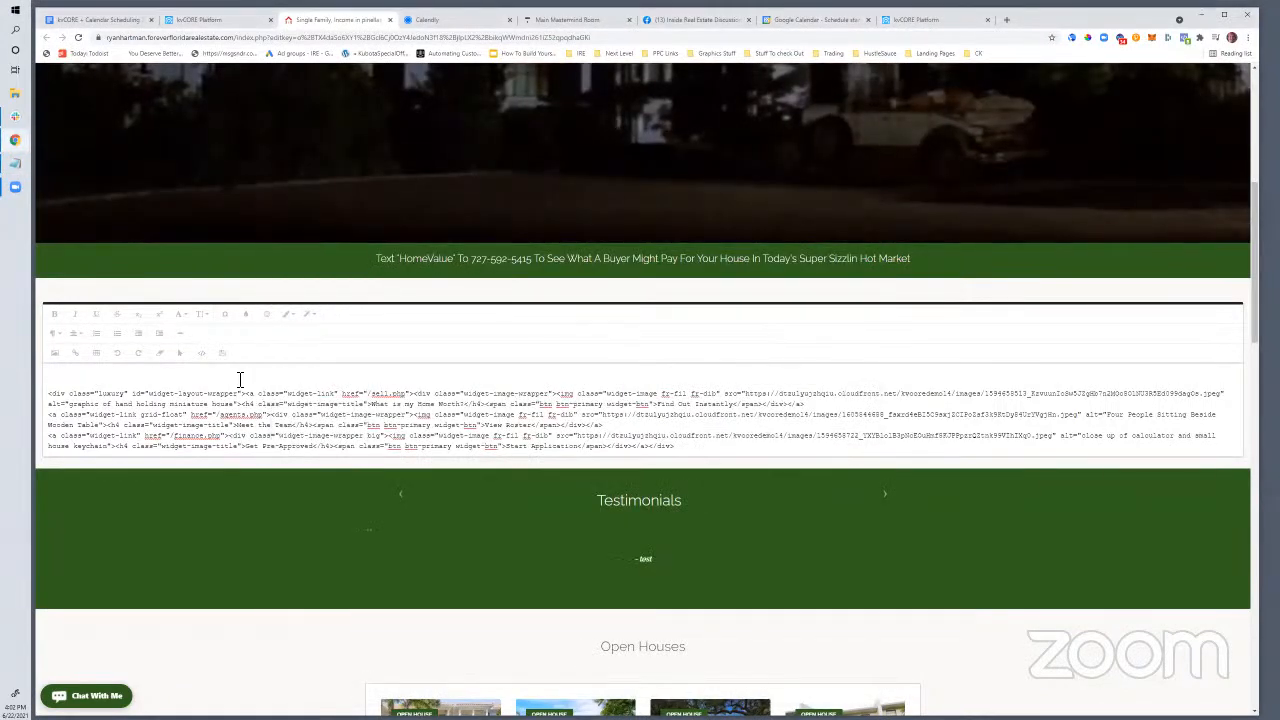
pyautogui.click(201, 352)
pyautogui.click(201, 352)
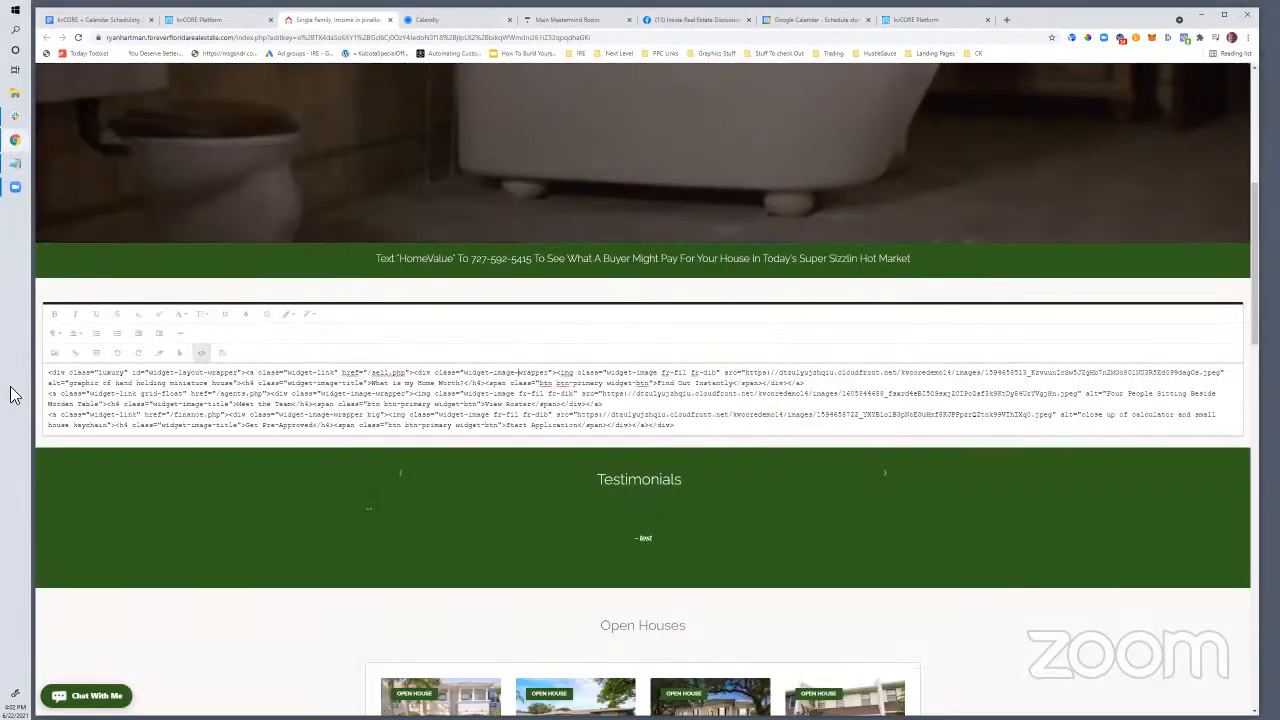
pyautogui.press('Return')
pyautogui.press('Return')
pyautogui.press('Return')
pyautogui.press('Up')
pyautogui.press('Up')
pyautogui.press('Up')
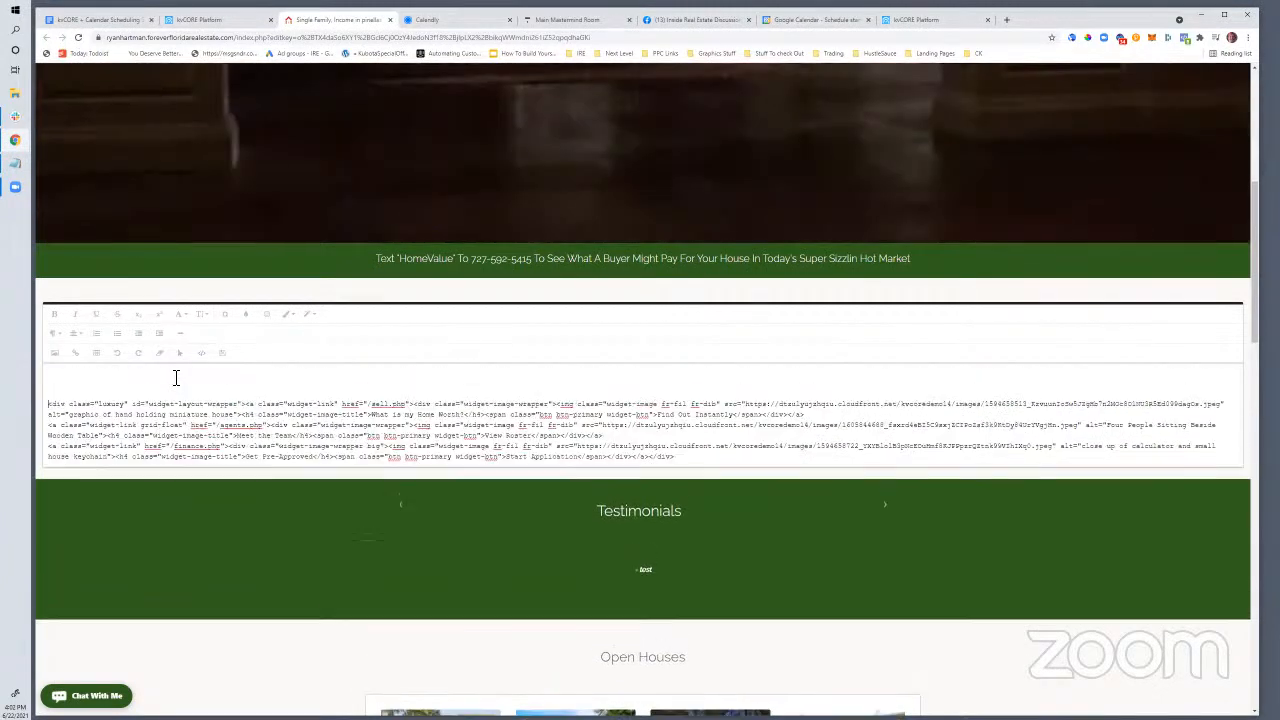
pyautogui.hotkey('ctrl', 'v')
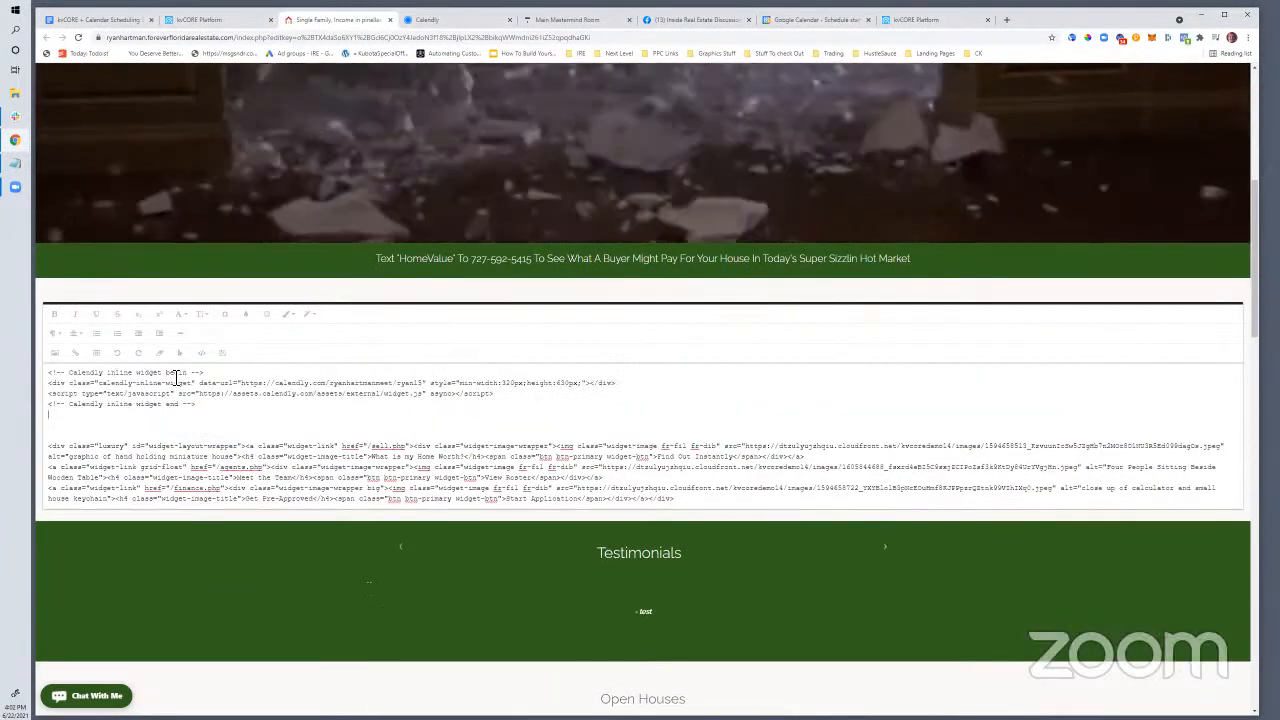
# Delete the widget's begin and end comment lines
pyautogui.moveTo(223, 371); pyautogui.dragTo(63, 376)
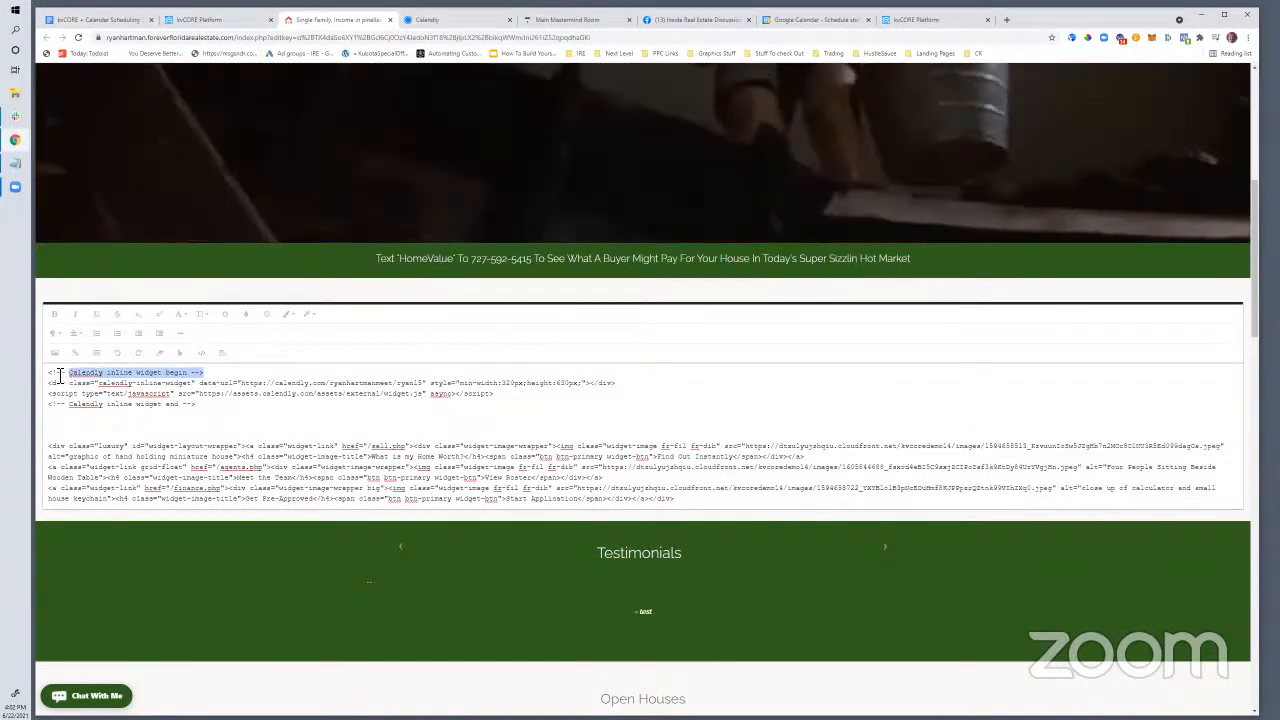
pyautogui.press('BackSpace')
pyautogui.moveTo(201, 412); pyautogui.dragTo(47, 404)
pyautogui.press('BackSpace')
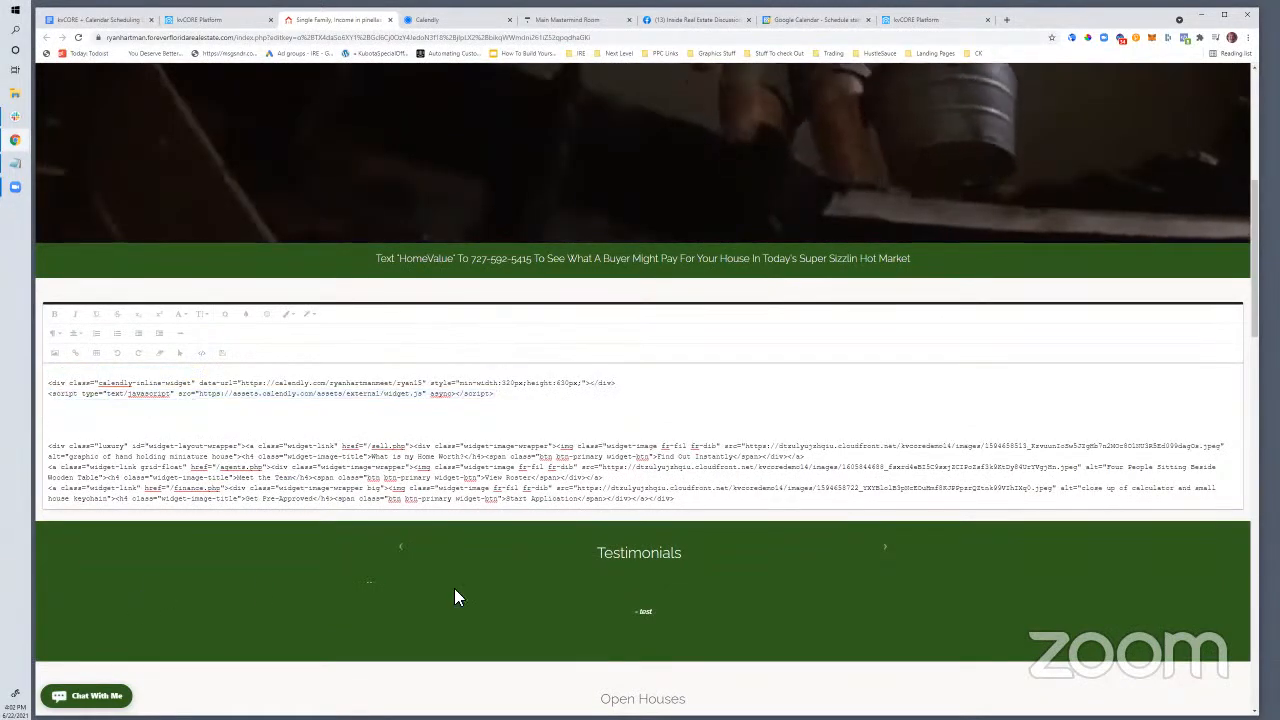
# Turn Code View off to preview the block as rendered content
pyautogui.scroll(1, 449, 543)
pyautogui.scroll(-1, 295, 455)
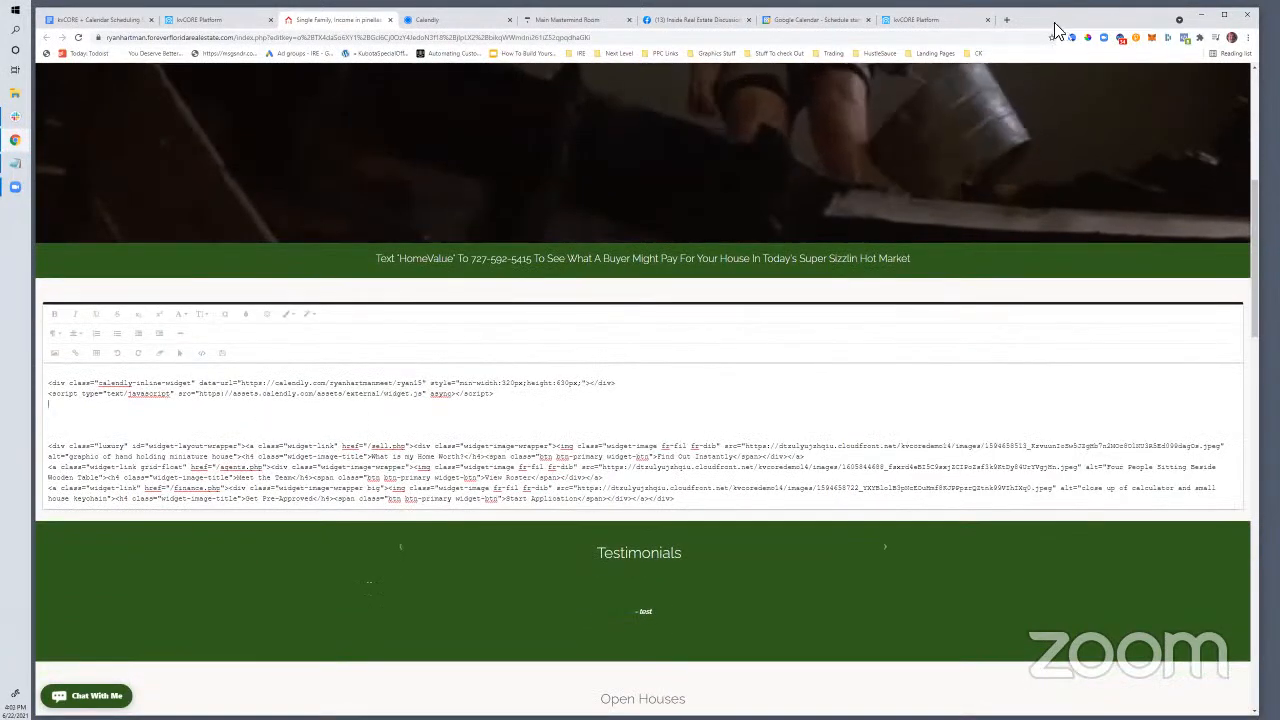
pyautogui.moveTo(1062, 19); pyautogui.dragTo(1022, 25)
pyautogui.scroll(-4, 728, 585)
pyautogui.scroll(4, 429, 264)
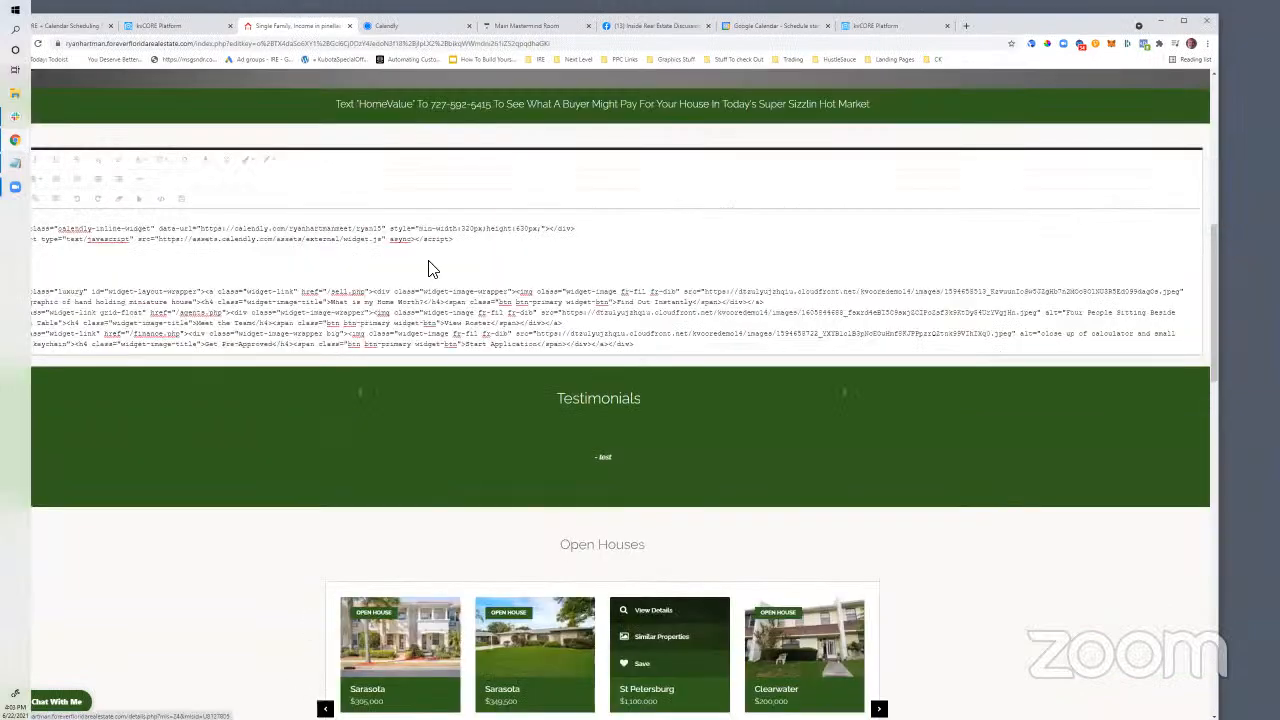
pyautogui.scroll(-9, 551, 491)
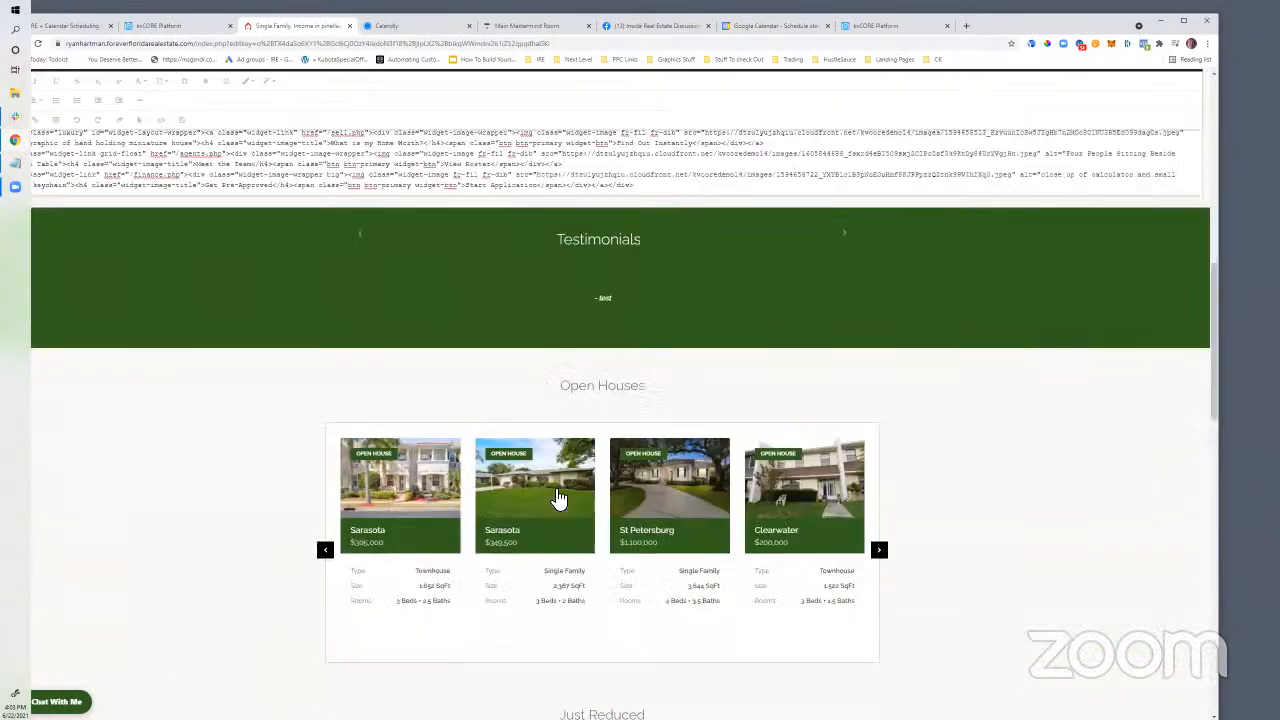
pyautogui.scroll(9, 556, 496)
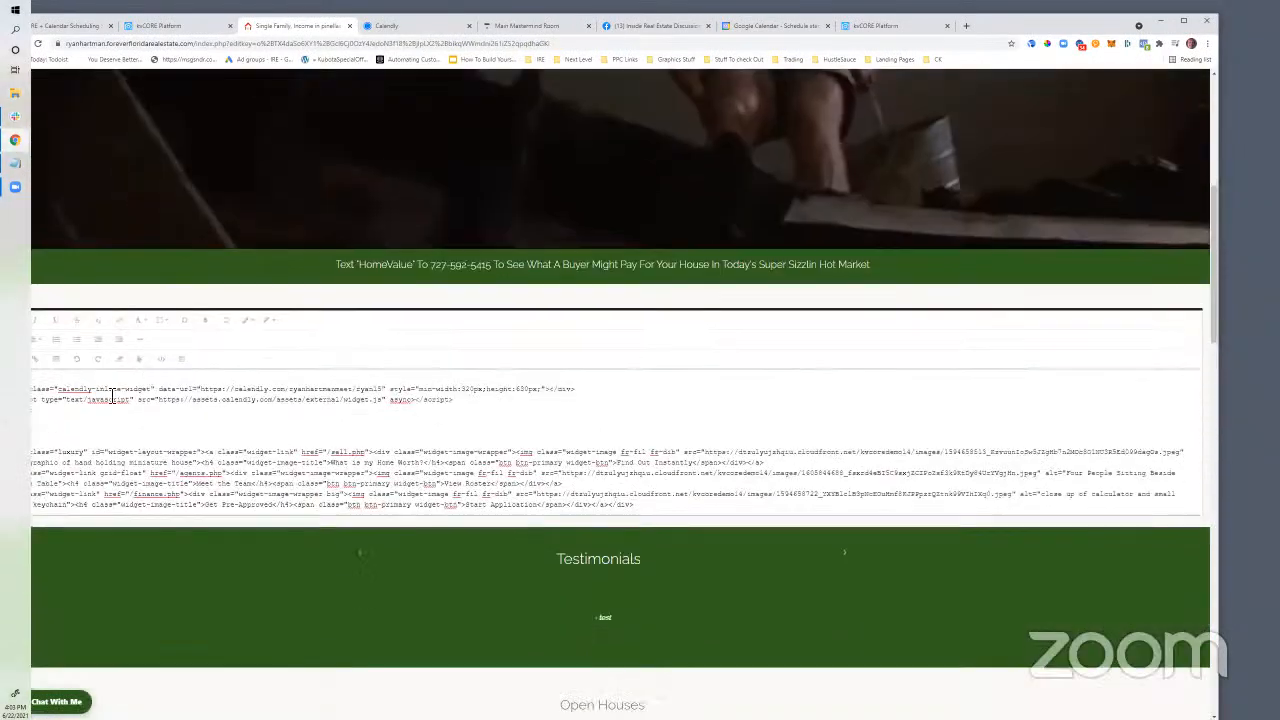
pyautogui.click(162, 361)
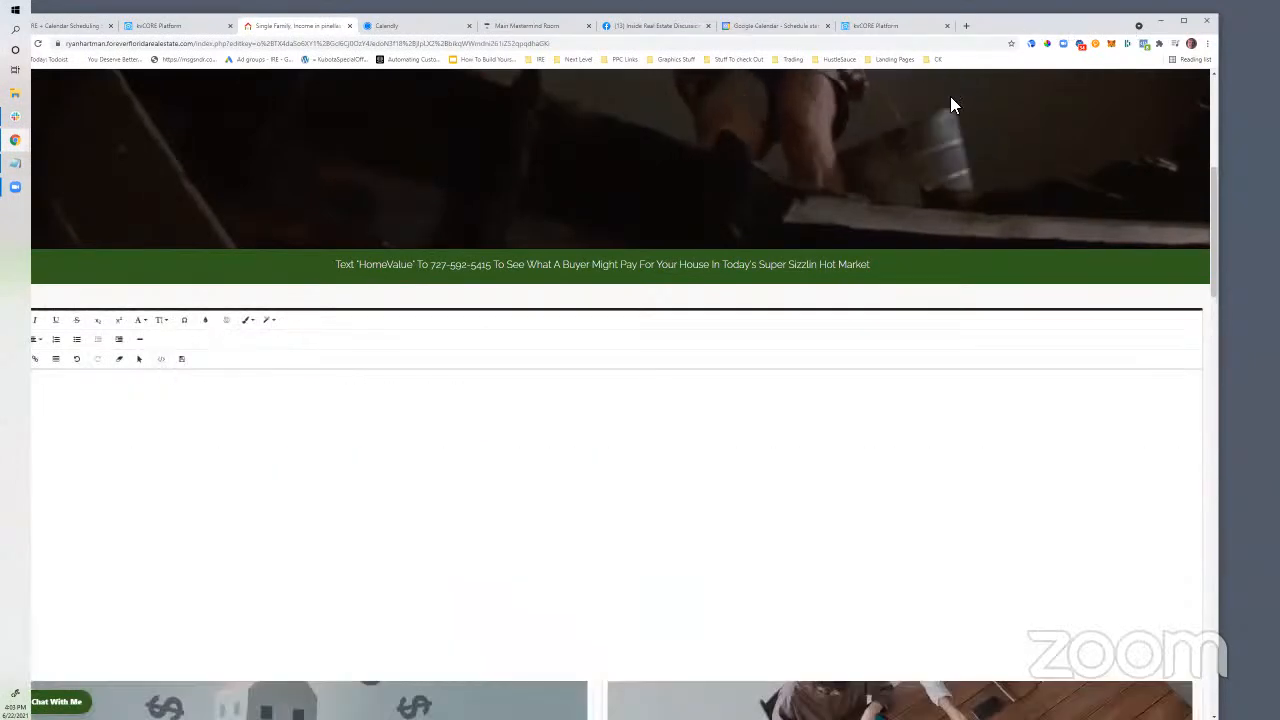
# Recheck the block's first three code lines, then render it again to inspect the widget
pyautogui.moveTo(1129, 26); pyautogui.dragTo(1243, 23)
pyautogui.click(277, 360)
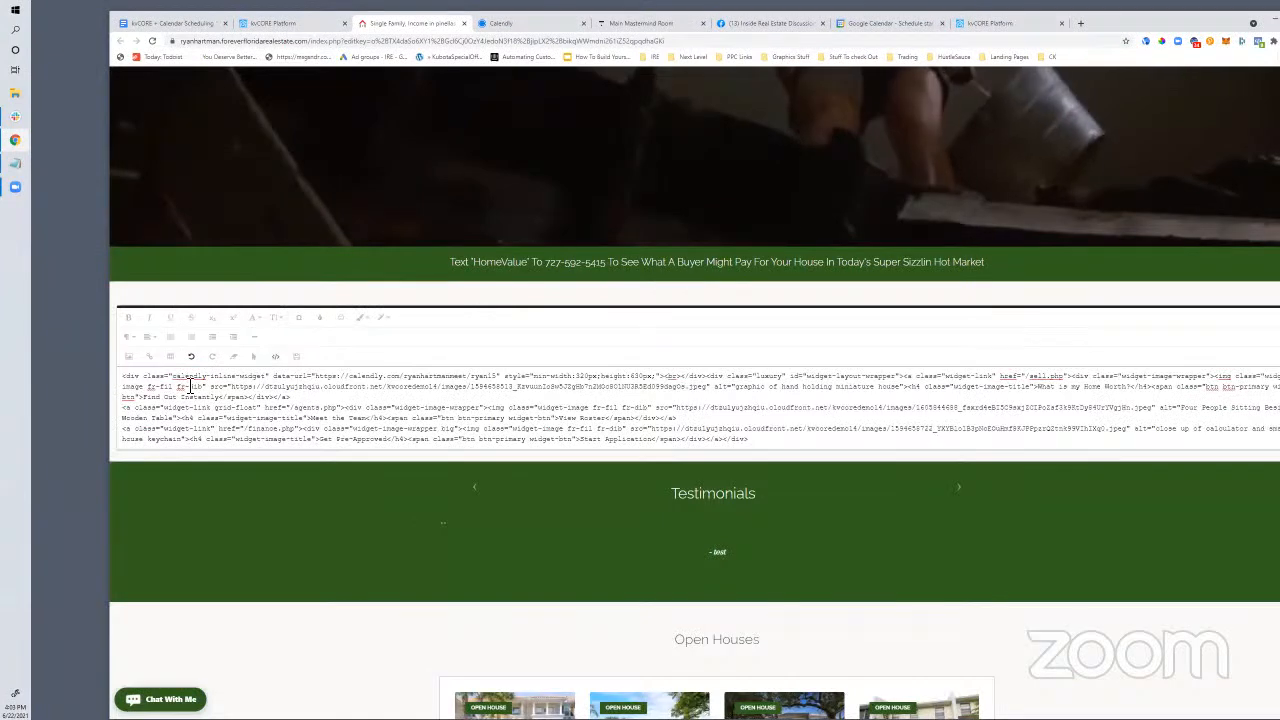
pyautogui.moveTo(124, 377); pyautogui.dragTo(281, 398)
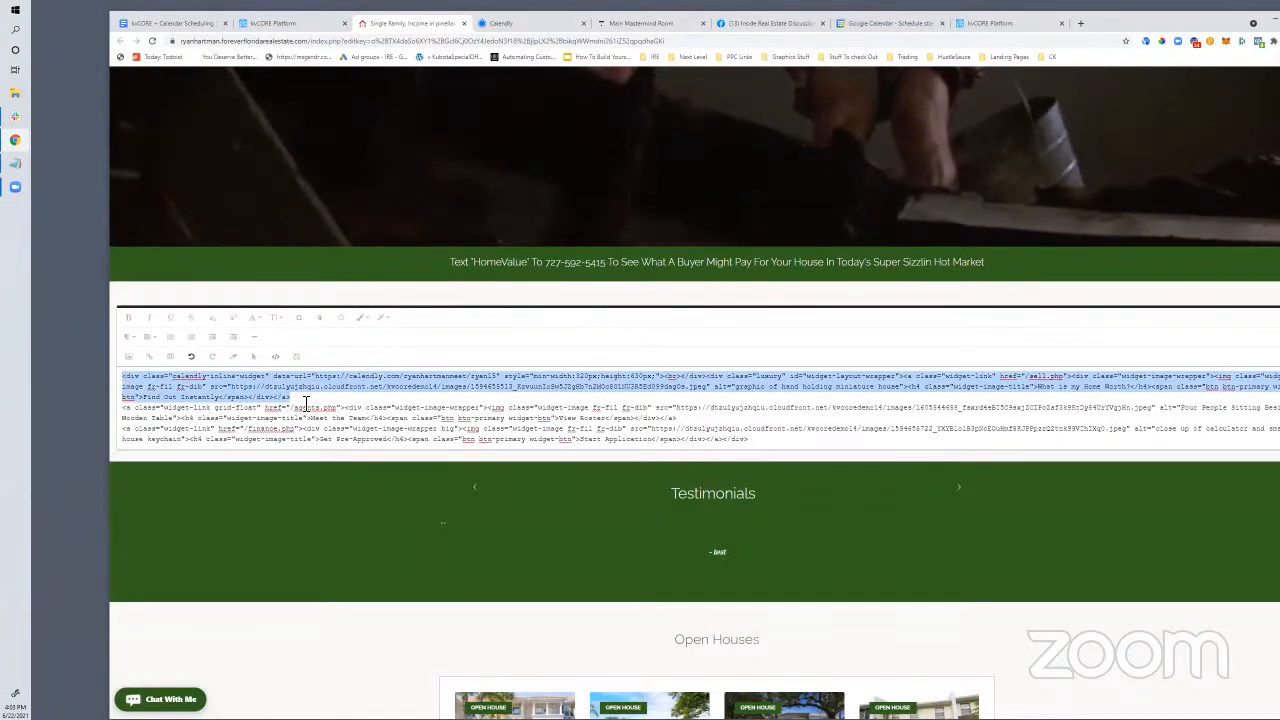
pyautogui.click(279, 358)
pyautogui.scroll(-2, 409, 486)
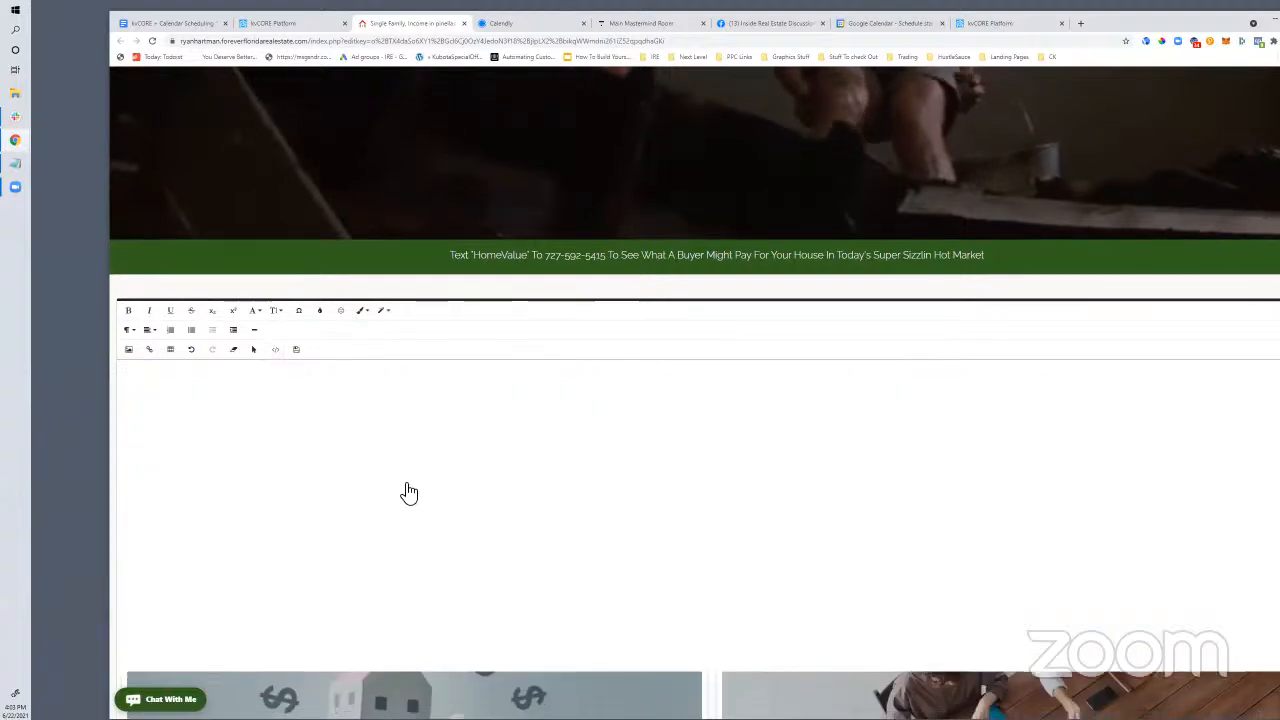
pyautogui.scroll(-3, 417, 397)
pyautogui.scroll(-3, 415, 398)
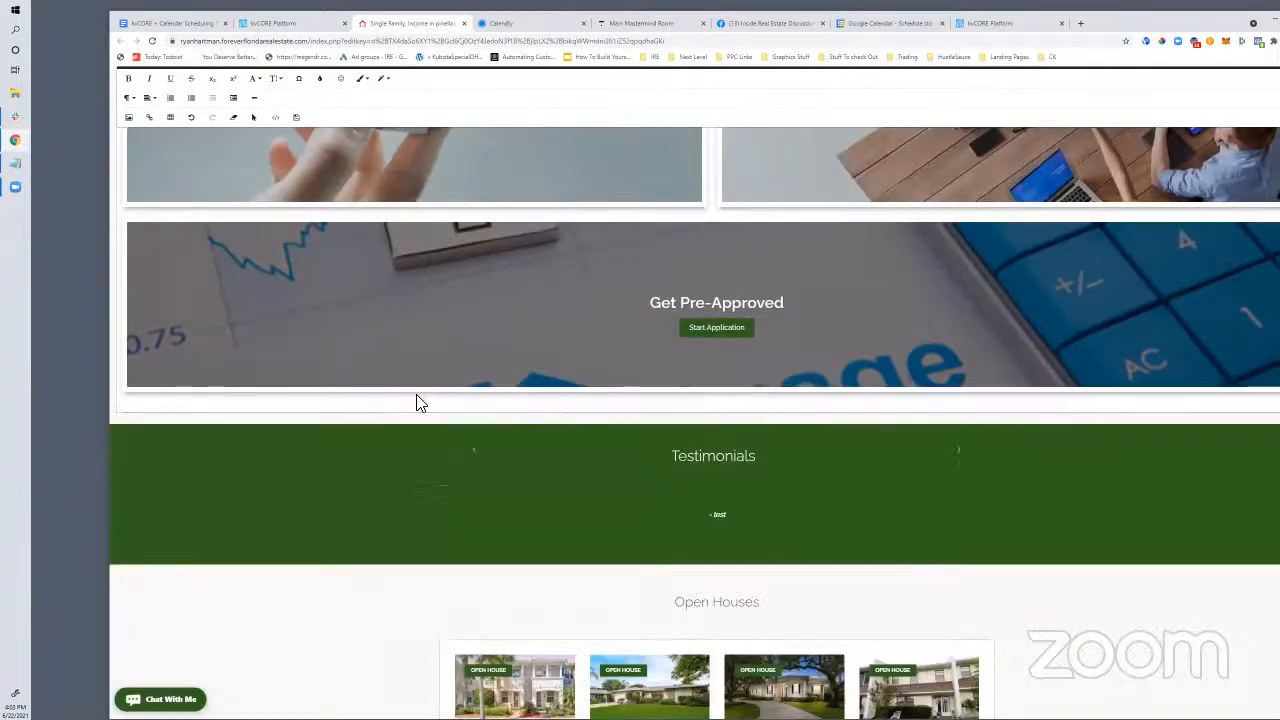
pyautogui.scroll(8, 415, 400)
pyautogui.scroll(2, 420, 400)
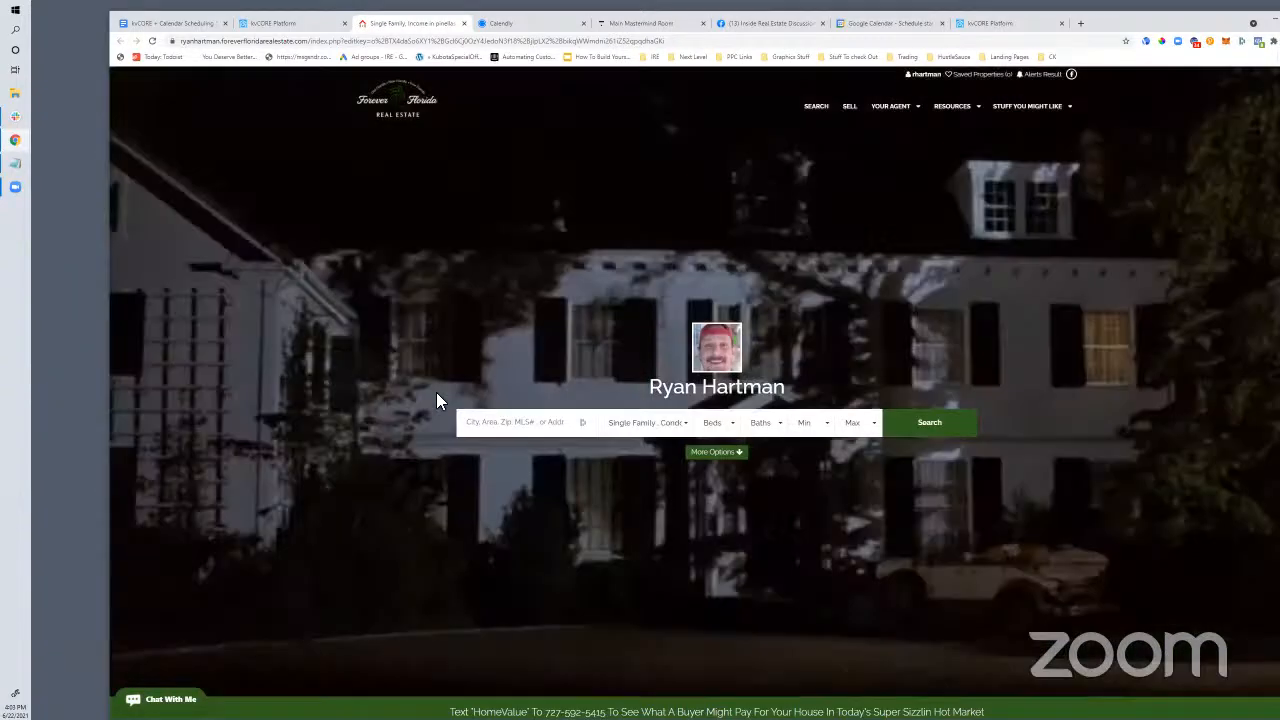
pyautogui.scroll(-5, 447, 400)
pyautogui.scroll(-10, 446, 400)
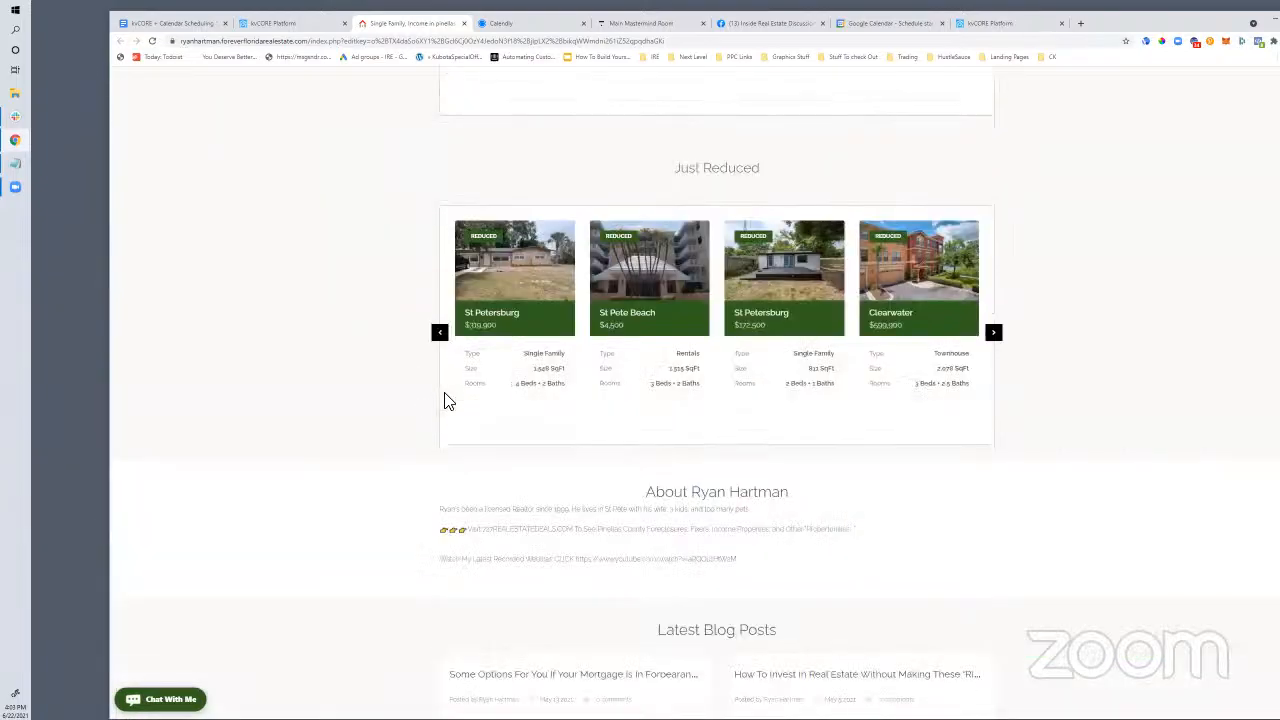
pyautogui.scroll(5, 446, 400)
pyautogui.scroll(10, 446, 400)
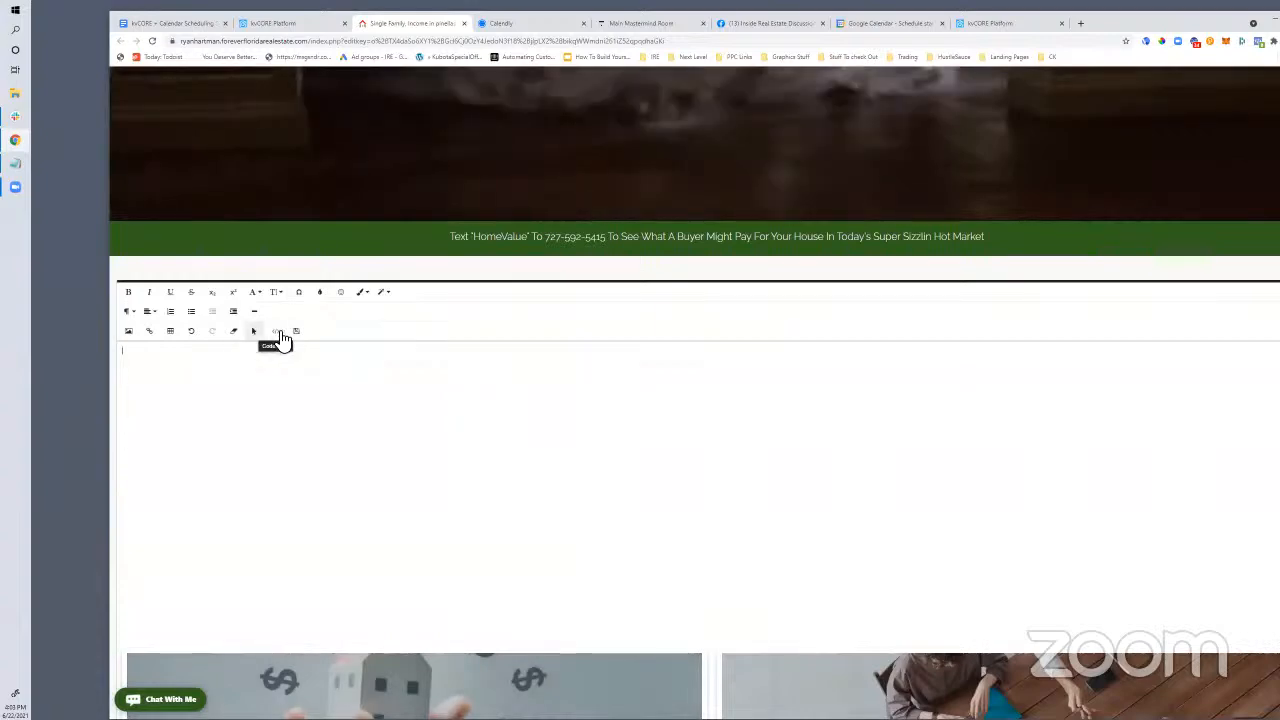
# Copy the full Calendly inline snippet, comment lines included, from Notepad
pyautogui.click(276, 331)
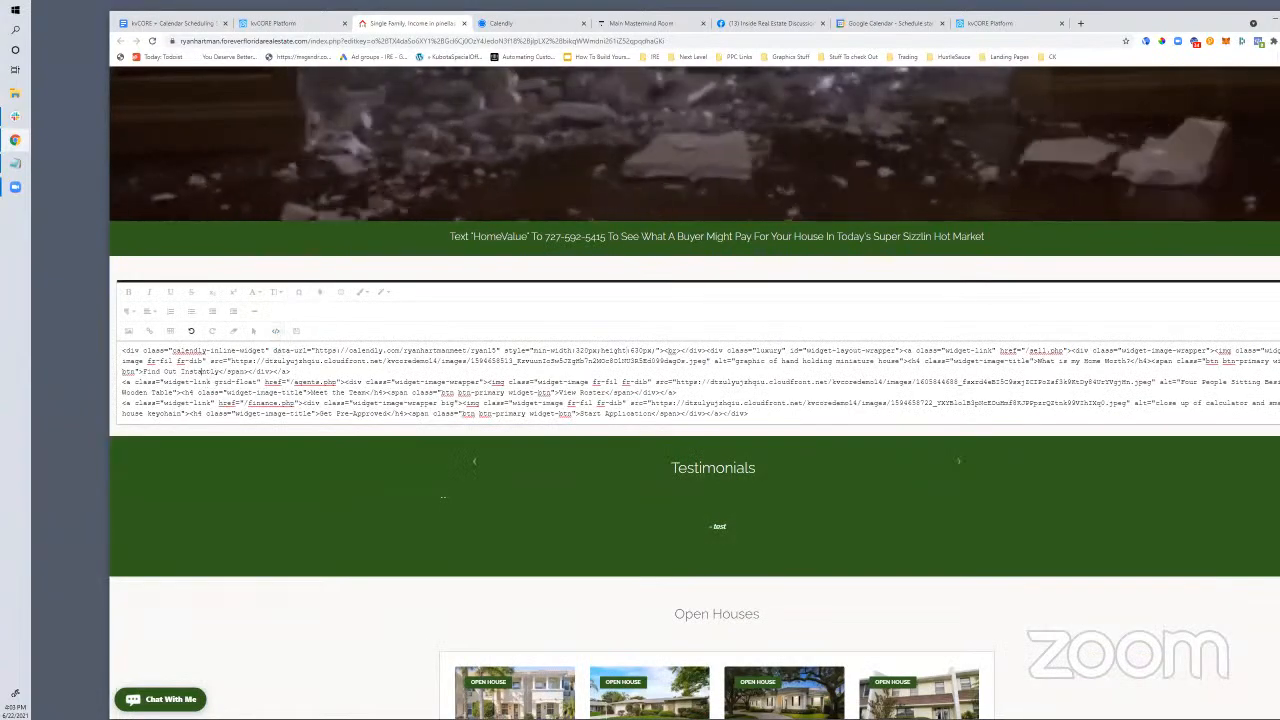
pyautogui.click(16, 165)
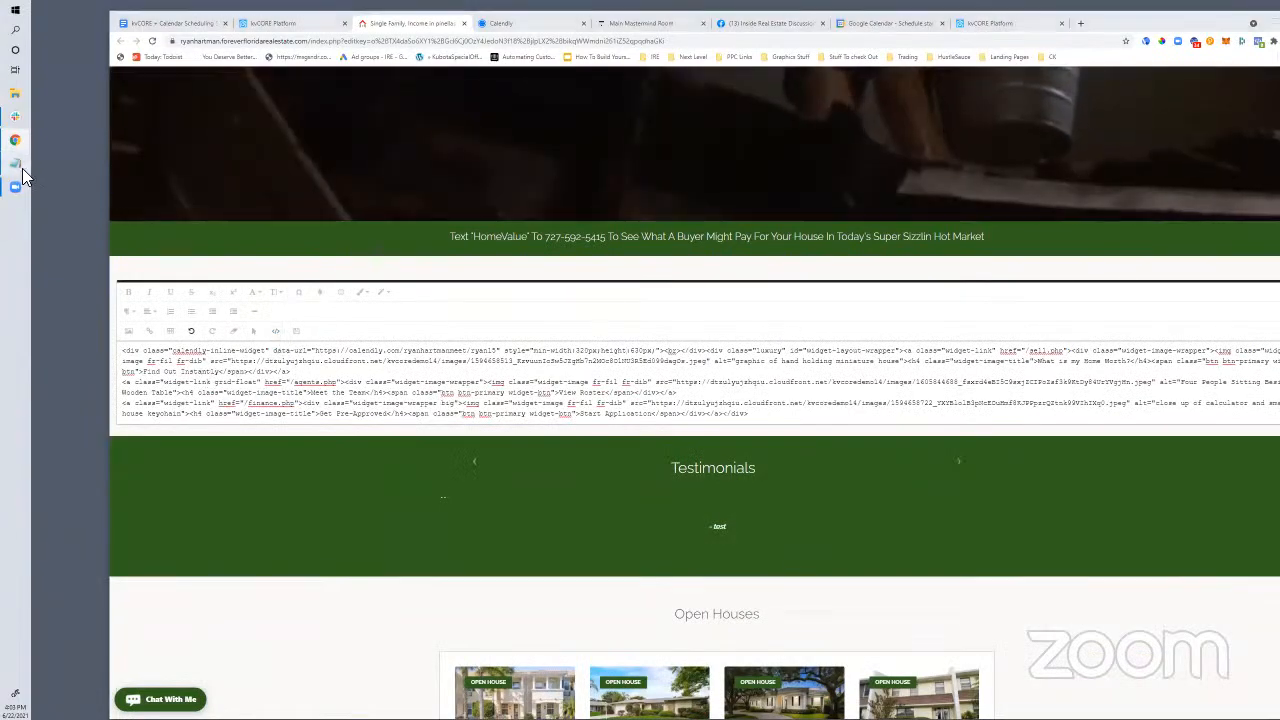
pyautogui.click(383, 249)
pyautogui.moveTo(431, 241); pyautogui.dragTo(297, 221)
pyautogui.click(396, 252)
pyautogui.moveTo(434, 250); pyautogui.dragTo(278, 219)
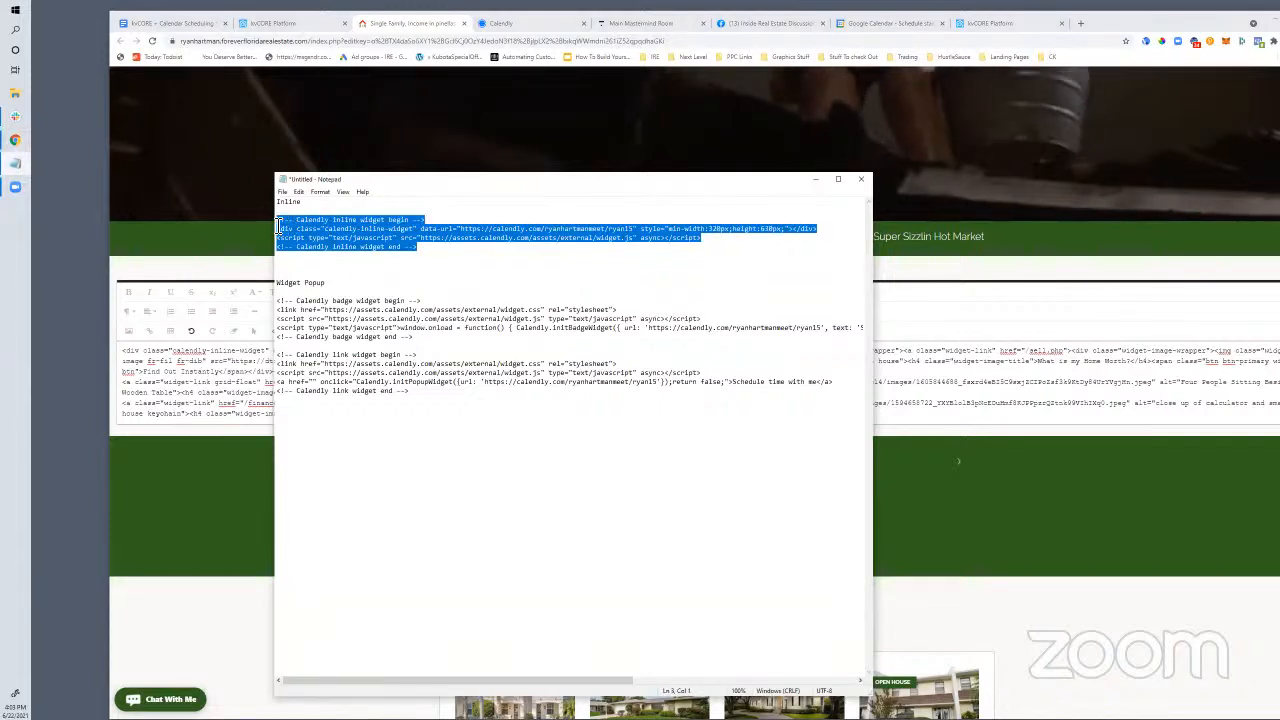
pyautogui.rightClick(298, 222)
pyautogui.click(240, 252)
# Replace the previously pasted widget code in the editor with the full snippet
pyautogui.click(166, 366)
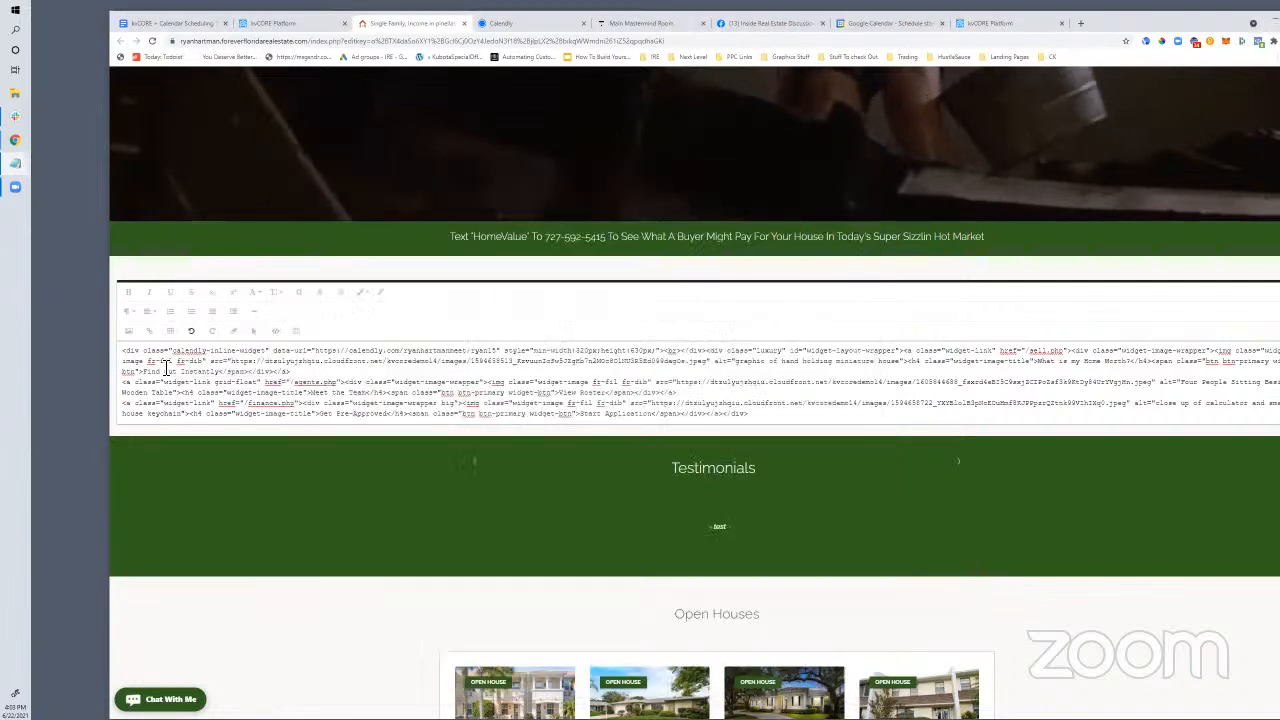
pyautogui.moveTo(125, 352); pyautogui.dragTo(258, 375)
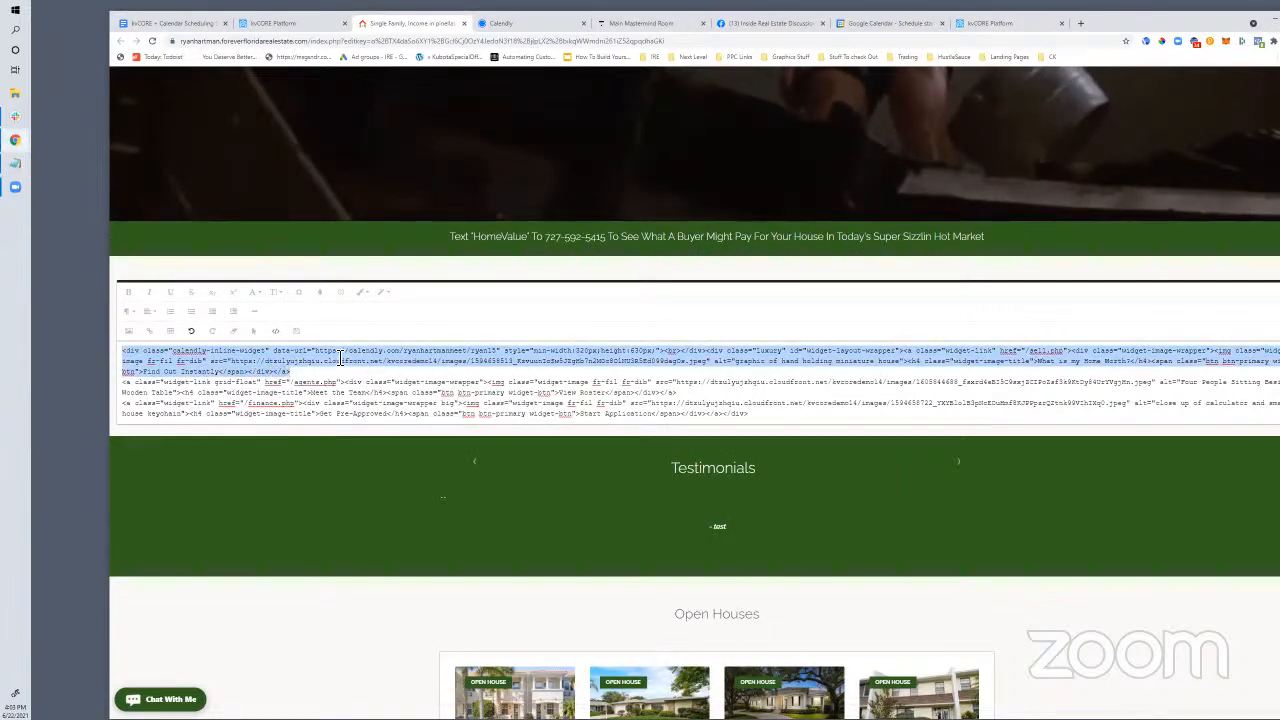
pyautogui.press('BackSpace')
pyautogui.hotkey('ctrl', 'v')
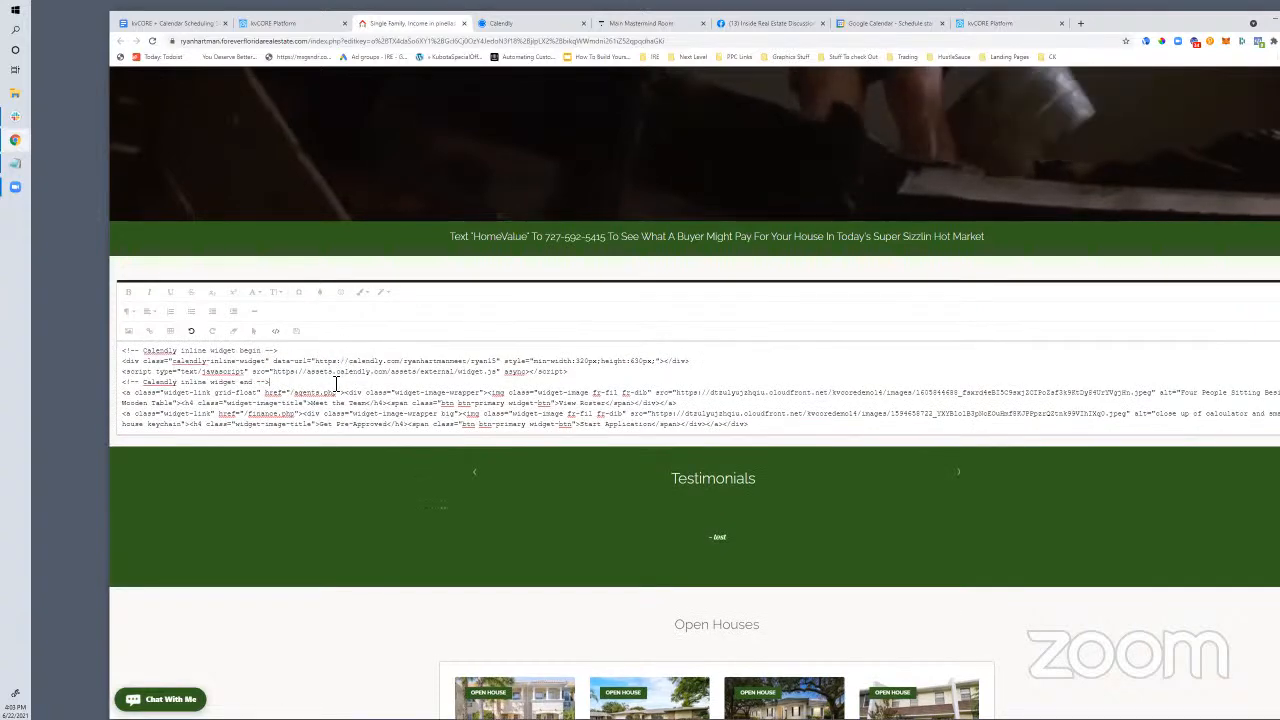
pyautogui.moveTo(267, 362); pyautogui.dragTo(310, 384)
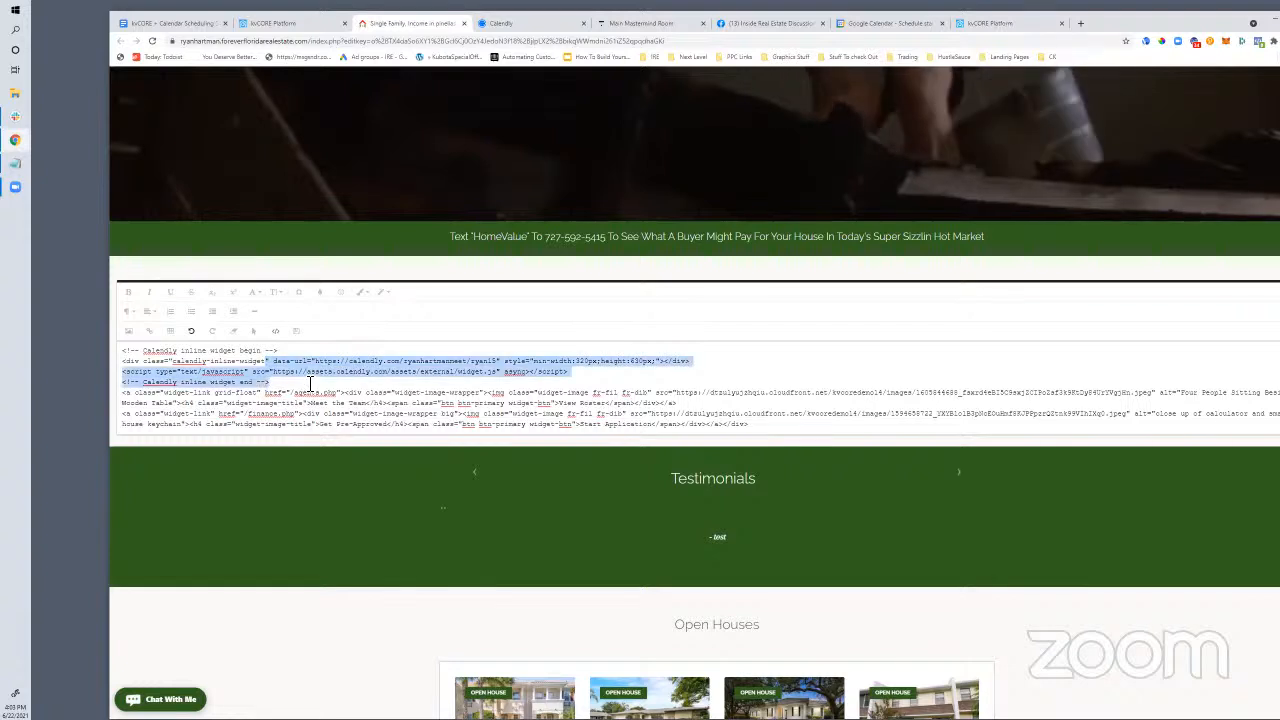
# Render the block, then load the live real estate website in a new tab
pyautogui.click(271, 339)
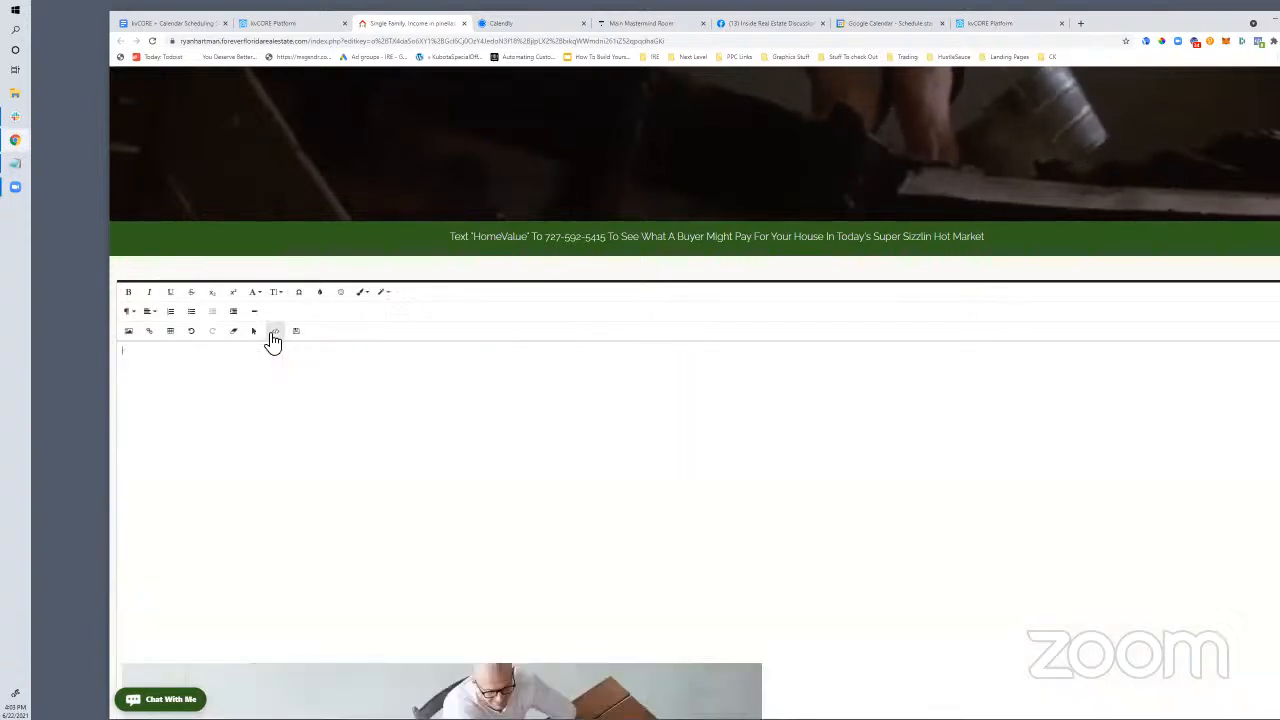
pyautogui.scroll(-2, 326, 608)
pyautogui.scroll(3, 440, 104)
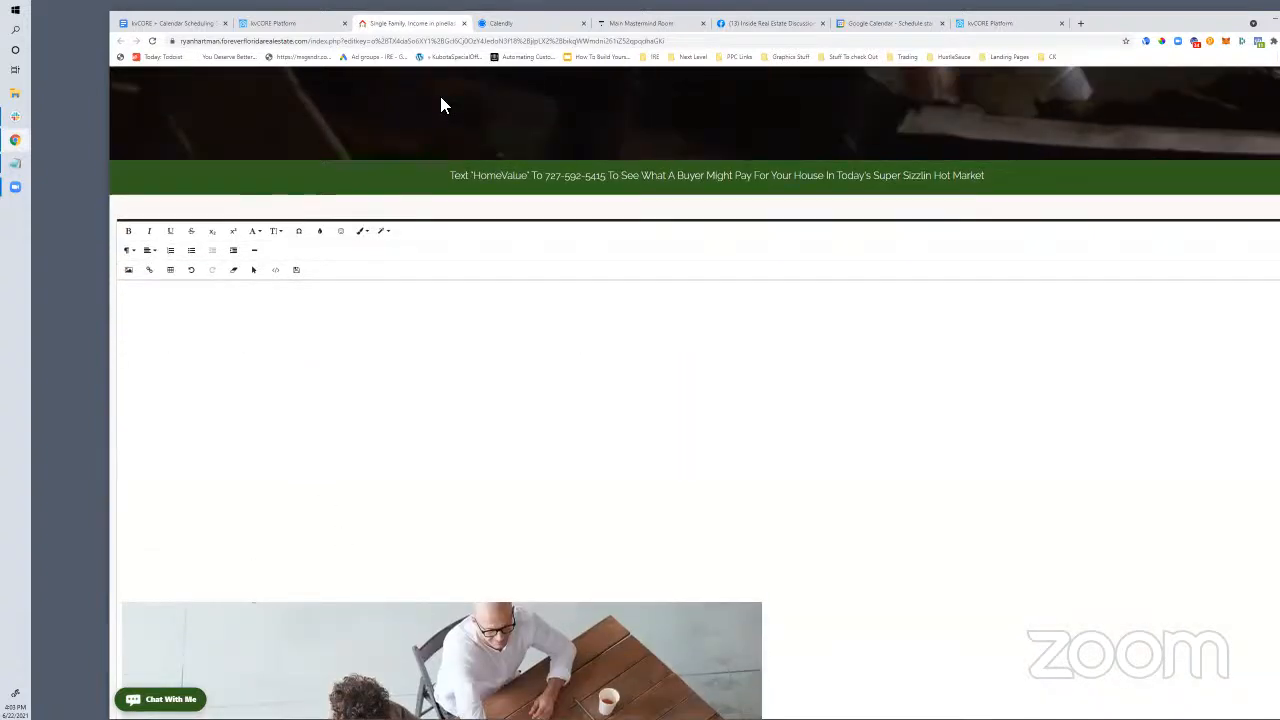
pyautogui.click(1080, 24)
pyautogui.write('ry')
pyautogui.press('Return')
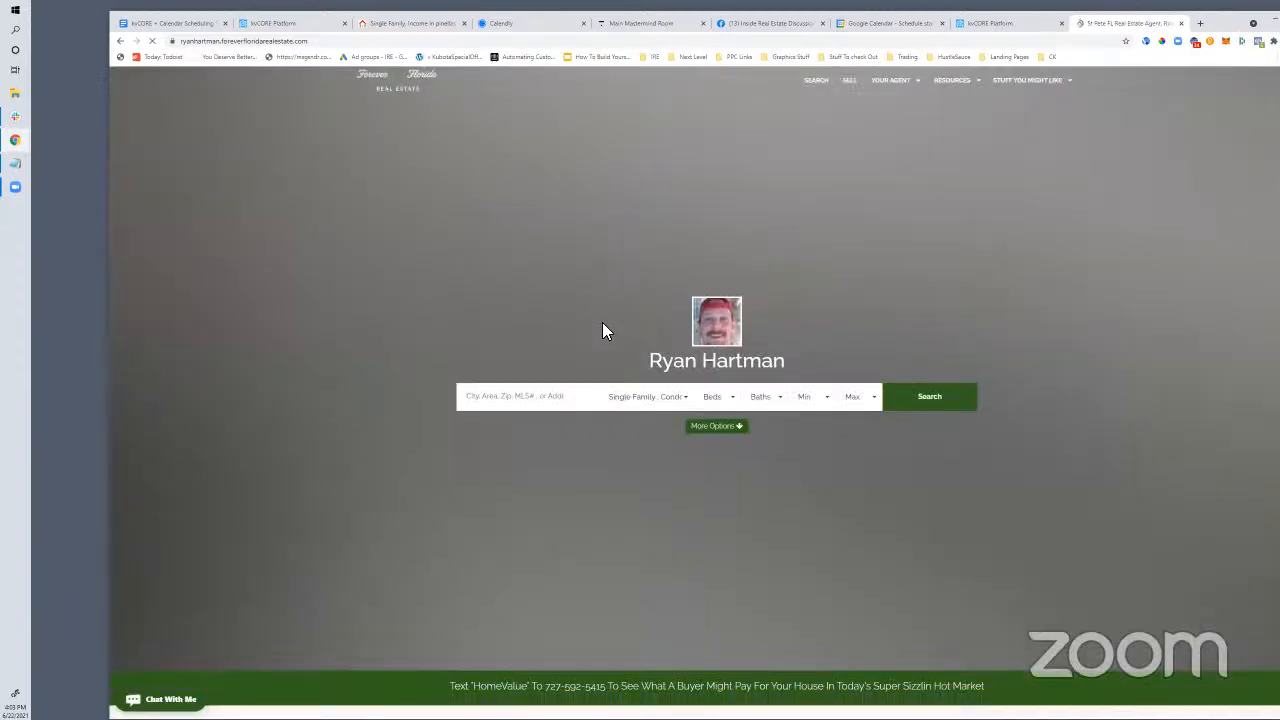
pyautogui.scroll(-5, 603, 329)
# Back in the Site Editor, scroll to the blank widget area above the tiles
pyautogui.click(426, 27)
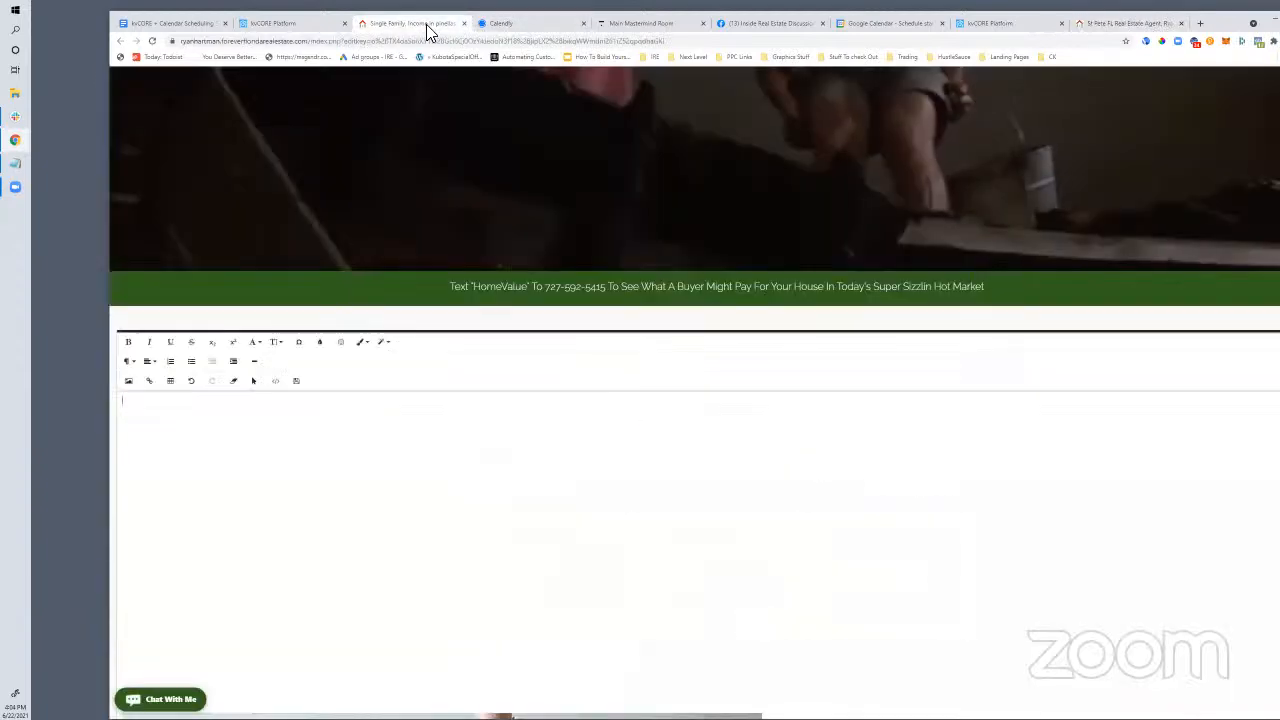
pyautogui.scroll(-5, 391, 463)
pyautogui.scroll(-6, 730, 482)
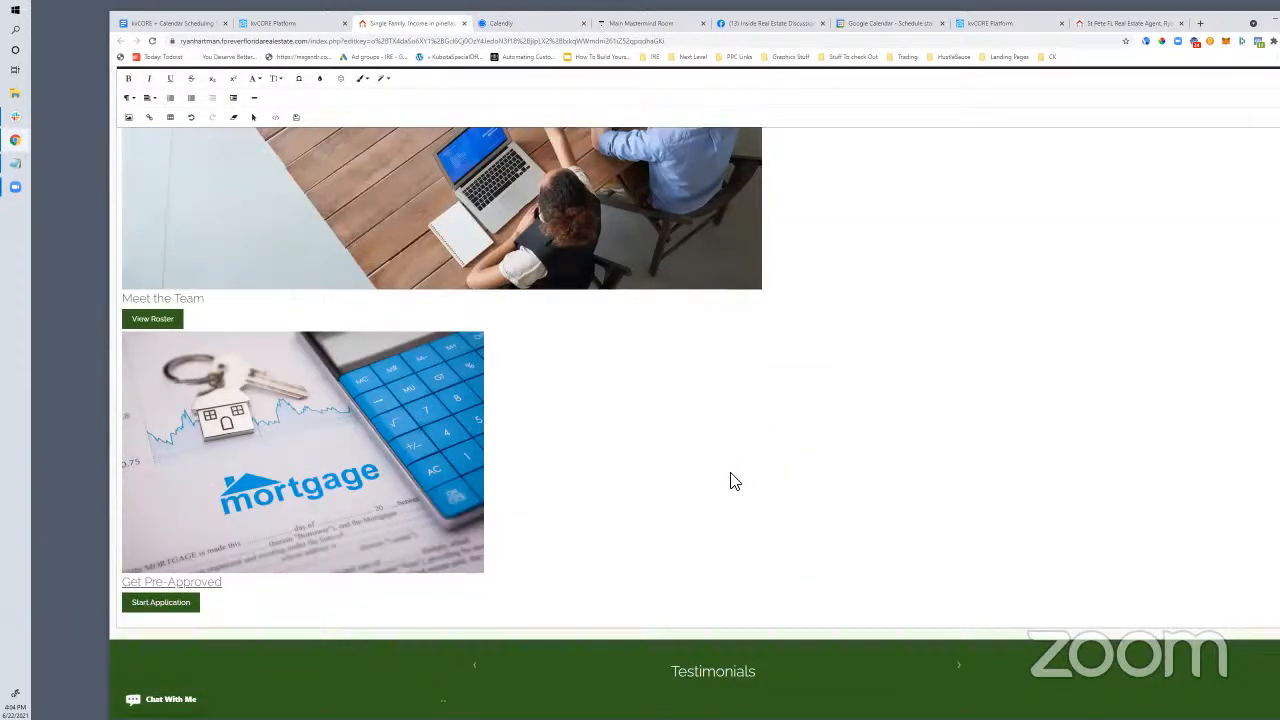
pyautogui.scroll(7, 737, 477)
pyautogui.scroll(-4, 735, 481)
pyautogui.scroll(-3, 320, 463)
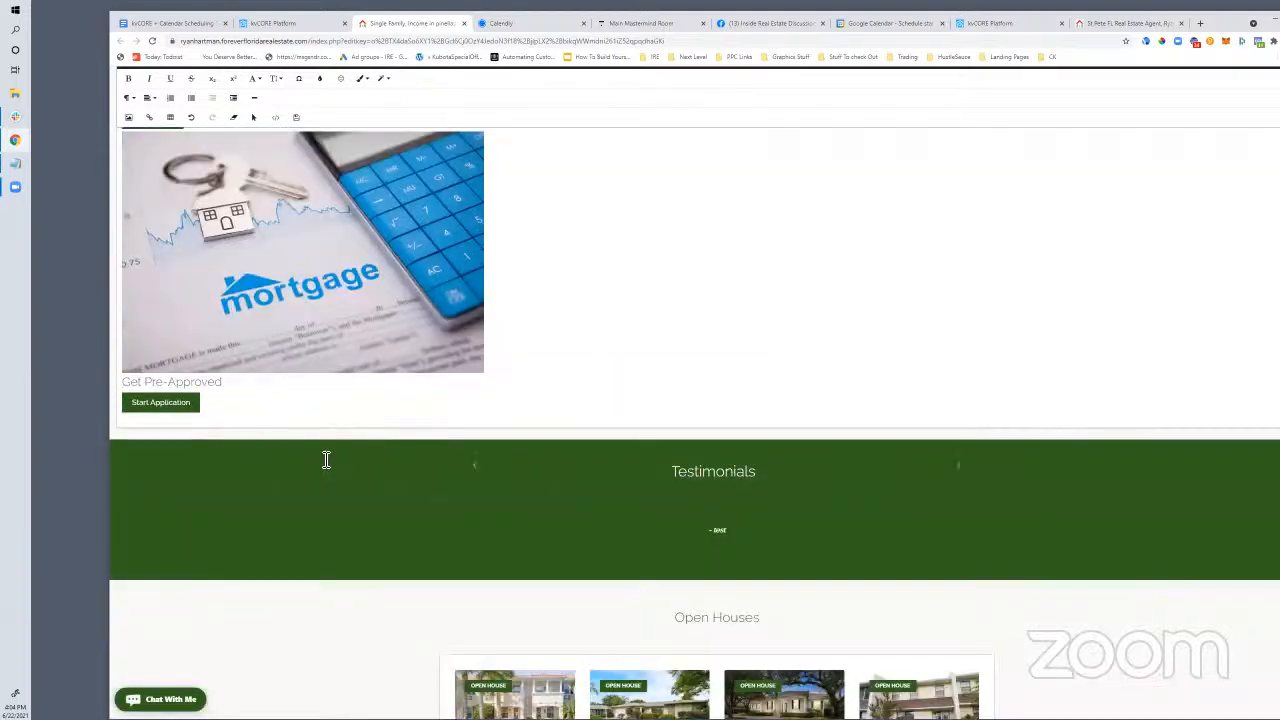
pyautogui.scroll(15, 320, 463)
pyautogui.scroll(-6, 250, 552)
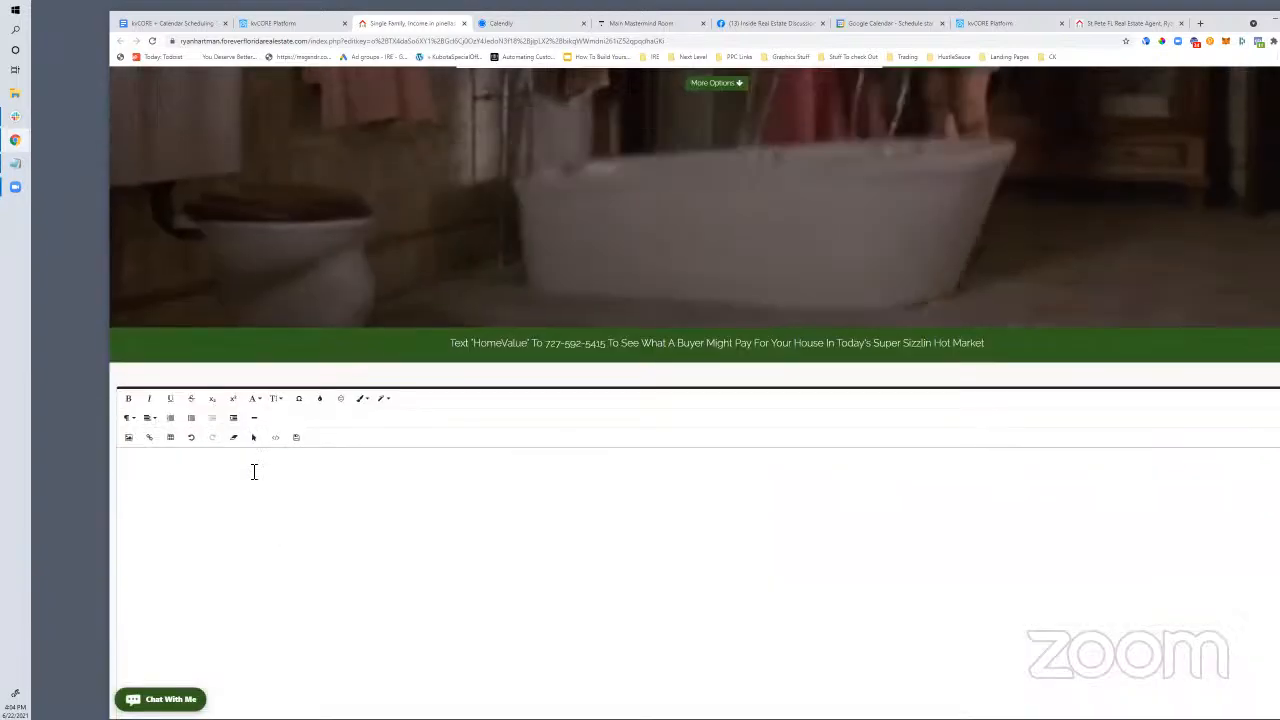
# Delete the Calendly inline widget markup from the top of the section's HTML in code view
pyautogui.click(275, 206)
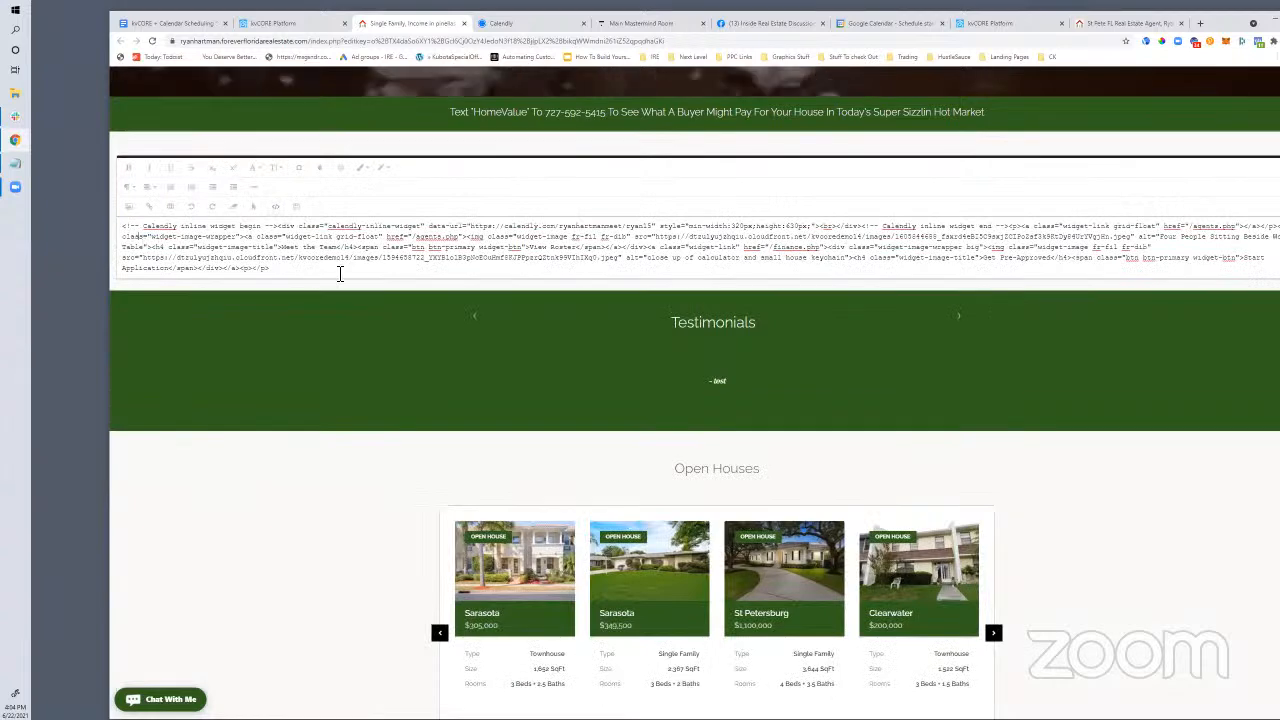
pyautogui.scroll(1, 320, 291)
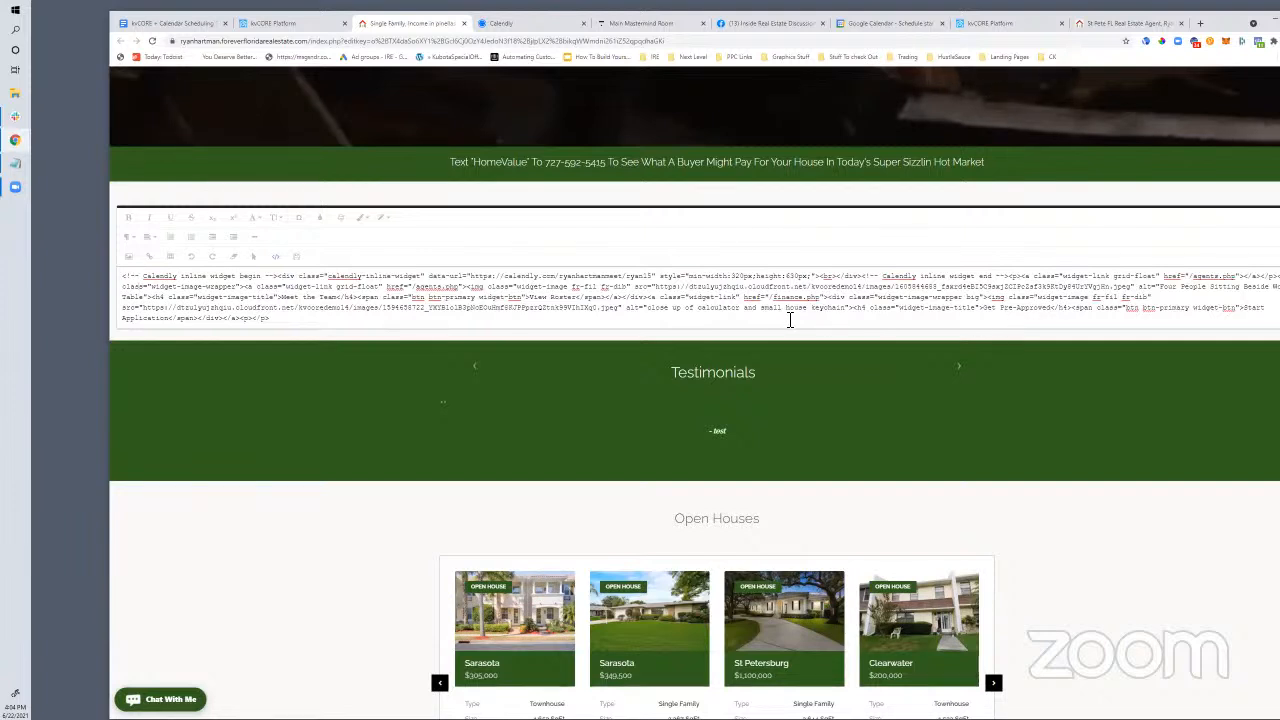
pyautogui.moveTo(1022, 281); pyautogui.dragTo(50, 258)
pyautogui.click(962, 281)
pyautogui.press('Delete')
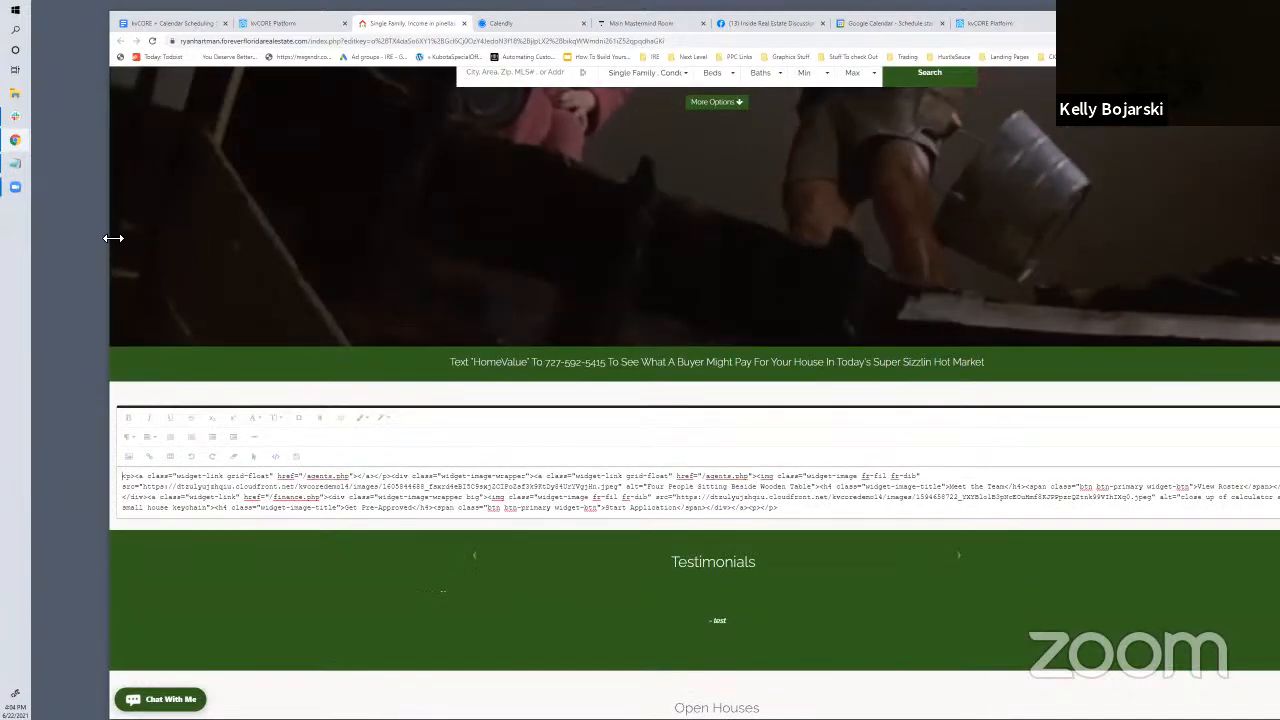
# Maximize the Chrome window to fill the screen
pyautogui.moveTo(110, 245); pyautogui.dragTo(72, 245)
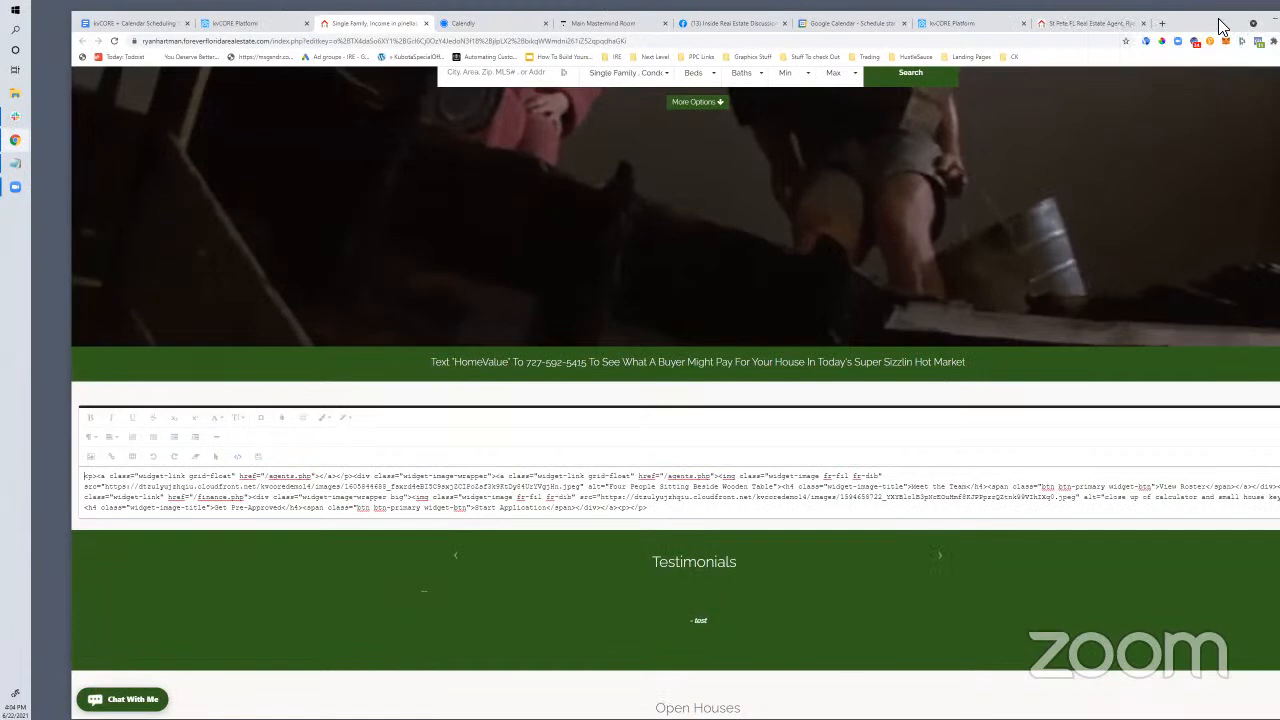
pyautogui.doubleClick(1220, 25)
pyautogui.scroll(-3, 391, 646)
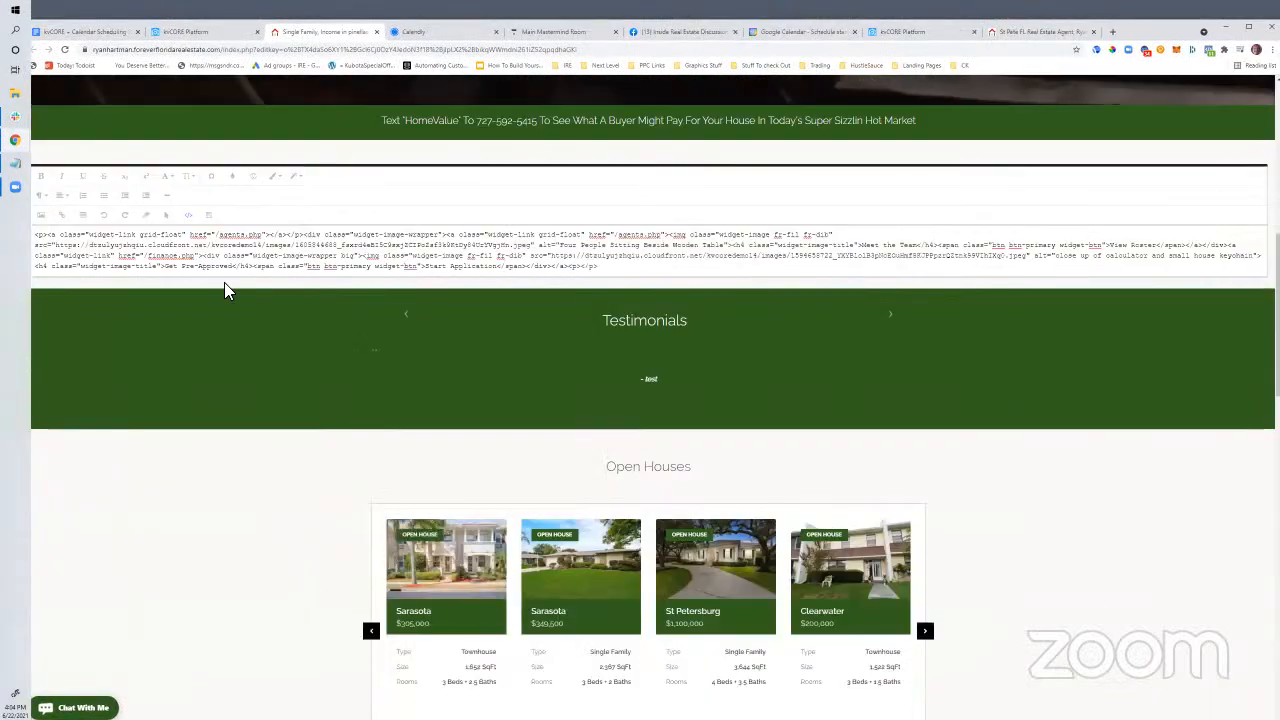
# Reload the kvCORE Platform tab and sign in with the saved login credentials
pyautogui.click(192, 36)
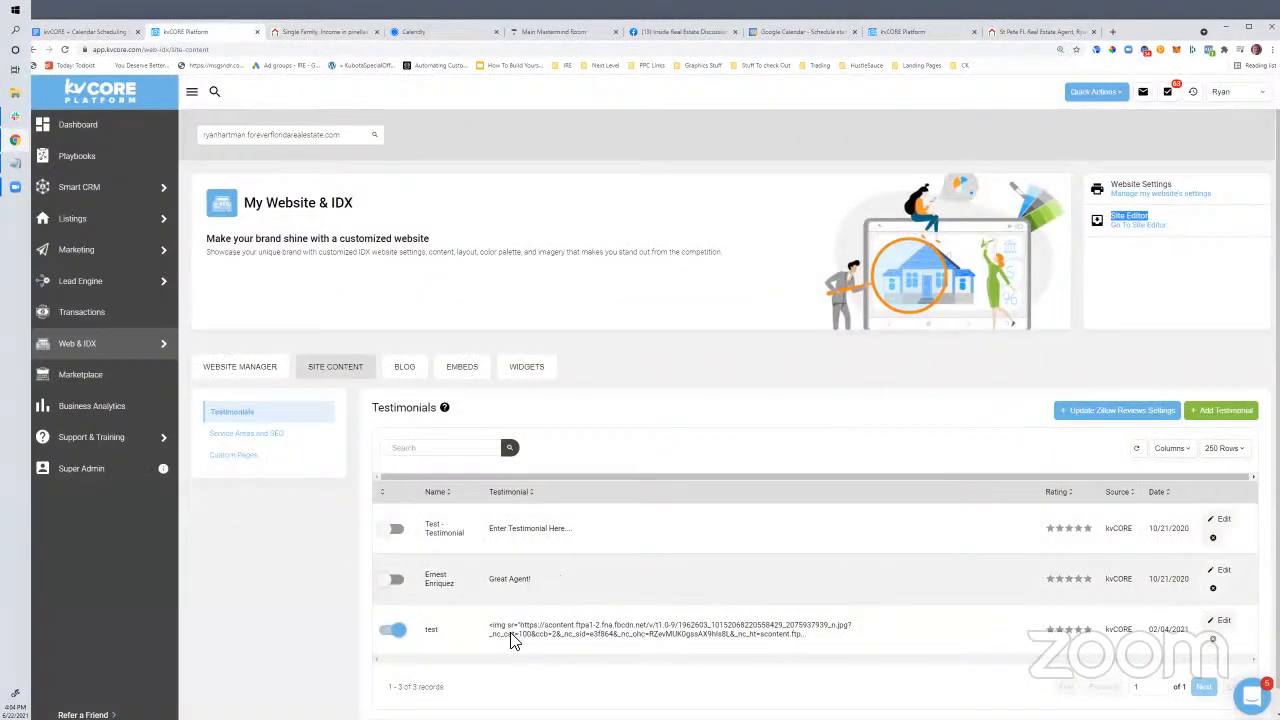
pyautogui.click(224, 50)
pyautogui.press('Return')
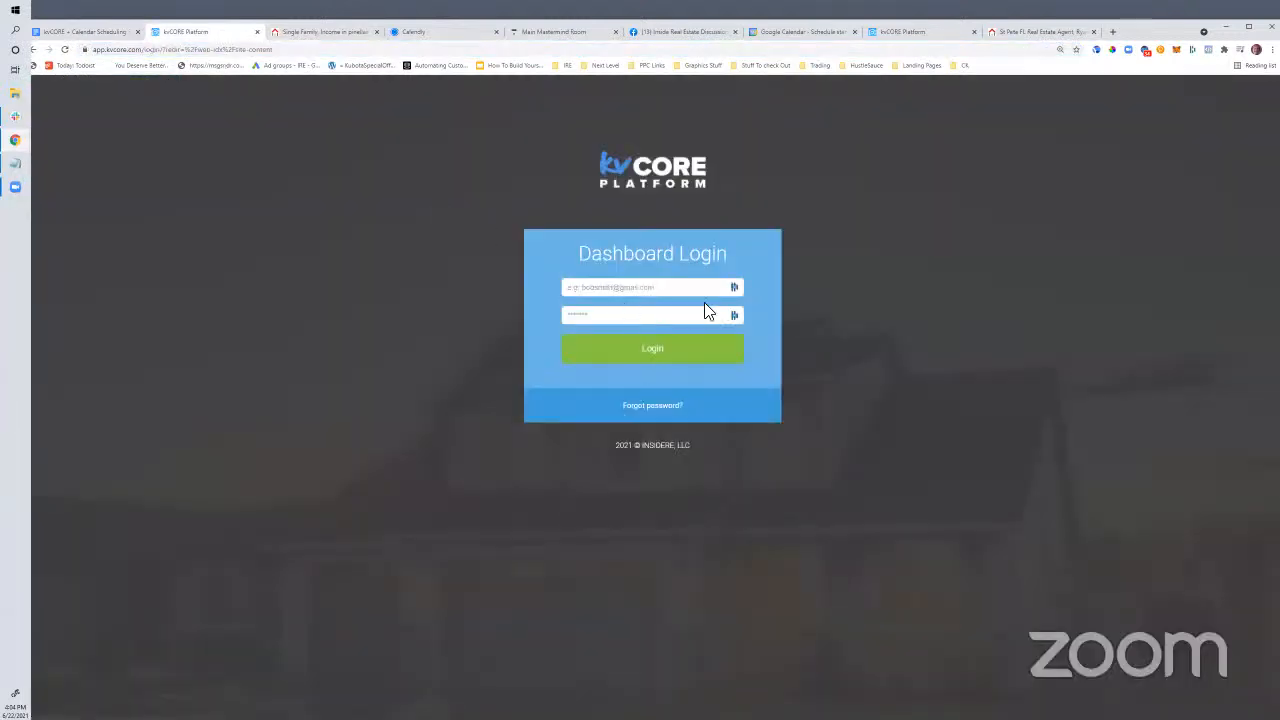
pyautogui.click(734, 316)
pyautogui.click(798, 255)
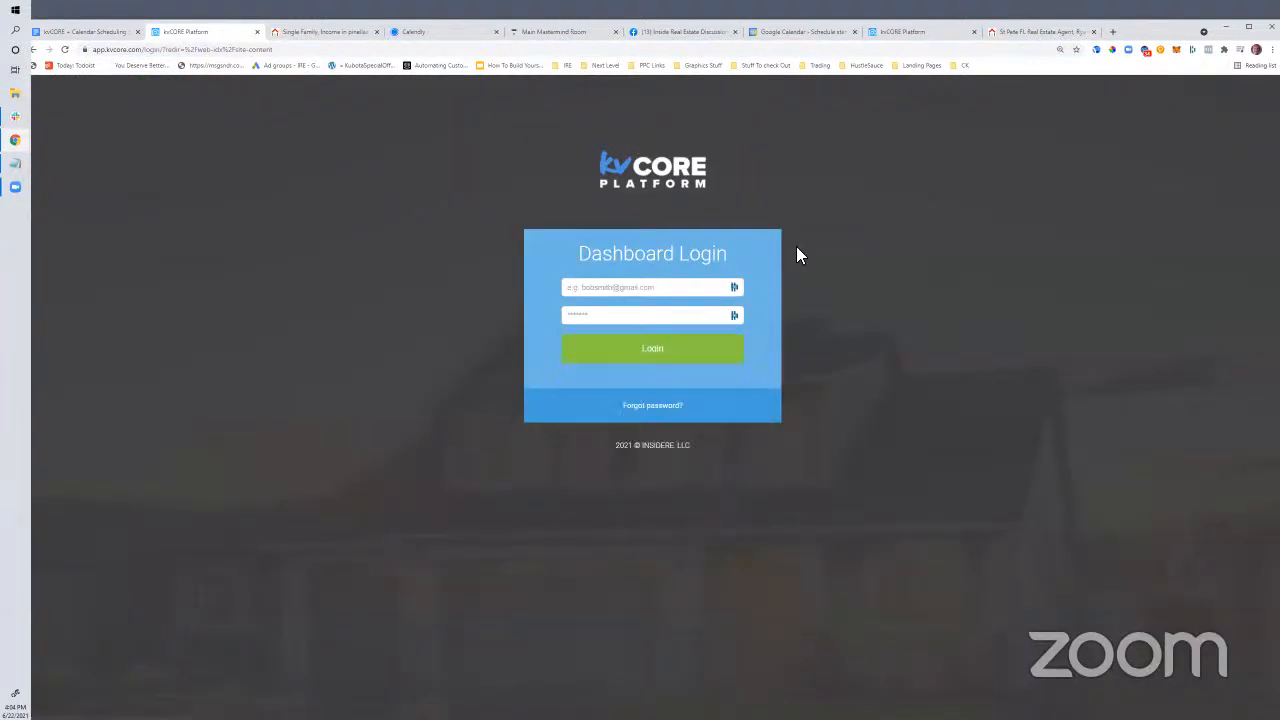
pyautogui.click(734, 317)
pyautogui.click(590, 287)
pyautogui.click(650, 350)
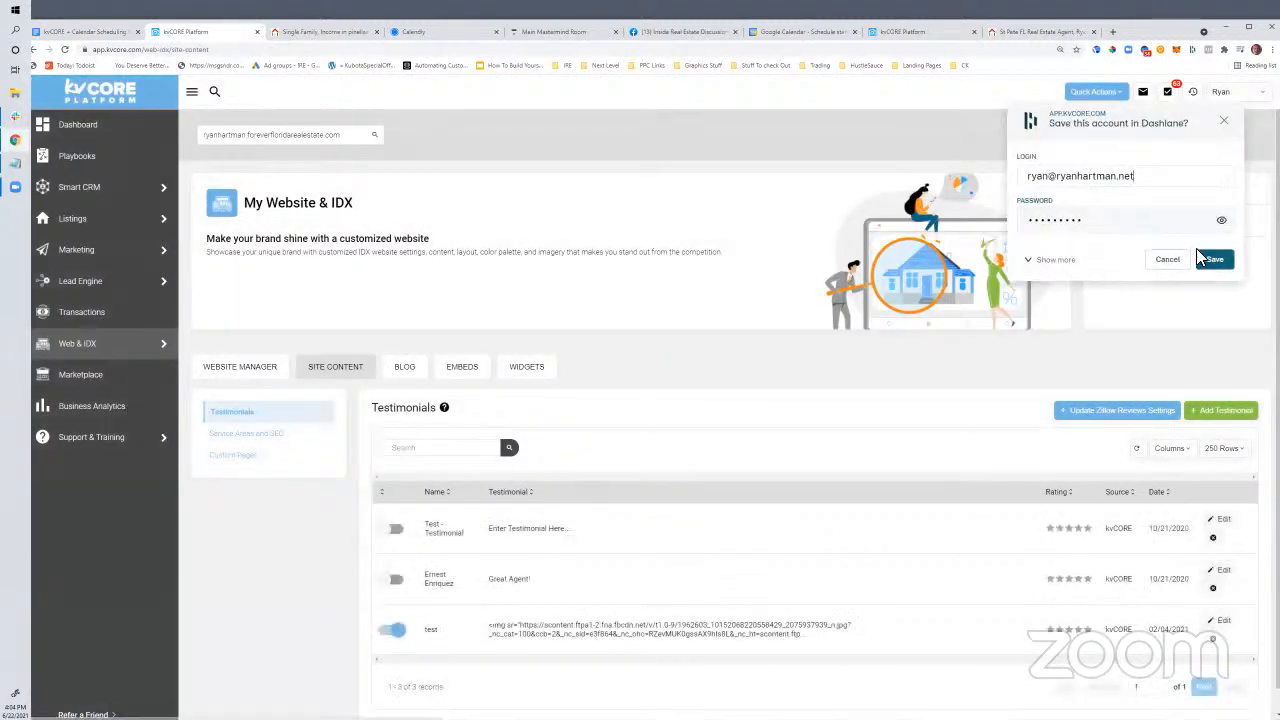
# Dismiss the Dashlane password prompt and launch the website's Site Editor
pyautogui.click(1168, 257)
pyautogui.moveTo(160, 345)
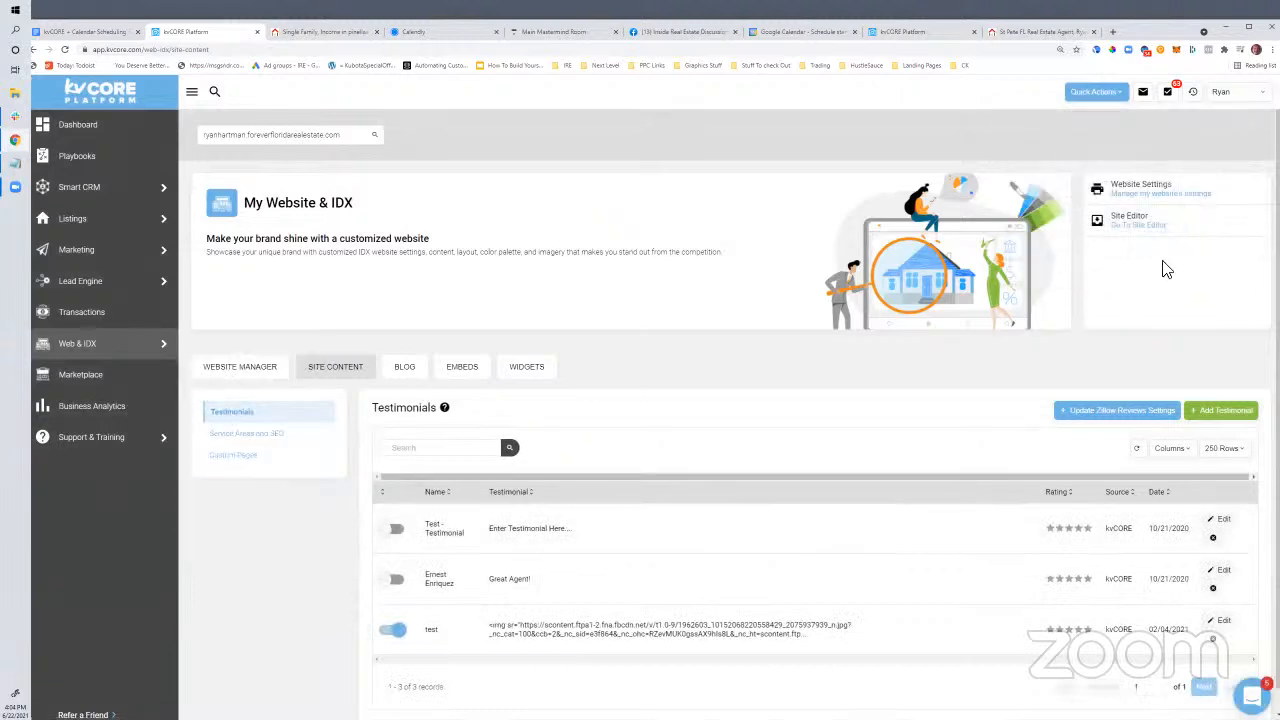
pyautogui.click(1138, 230)
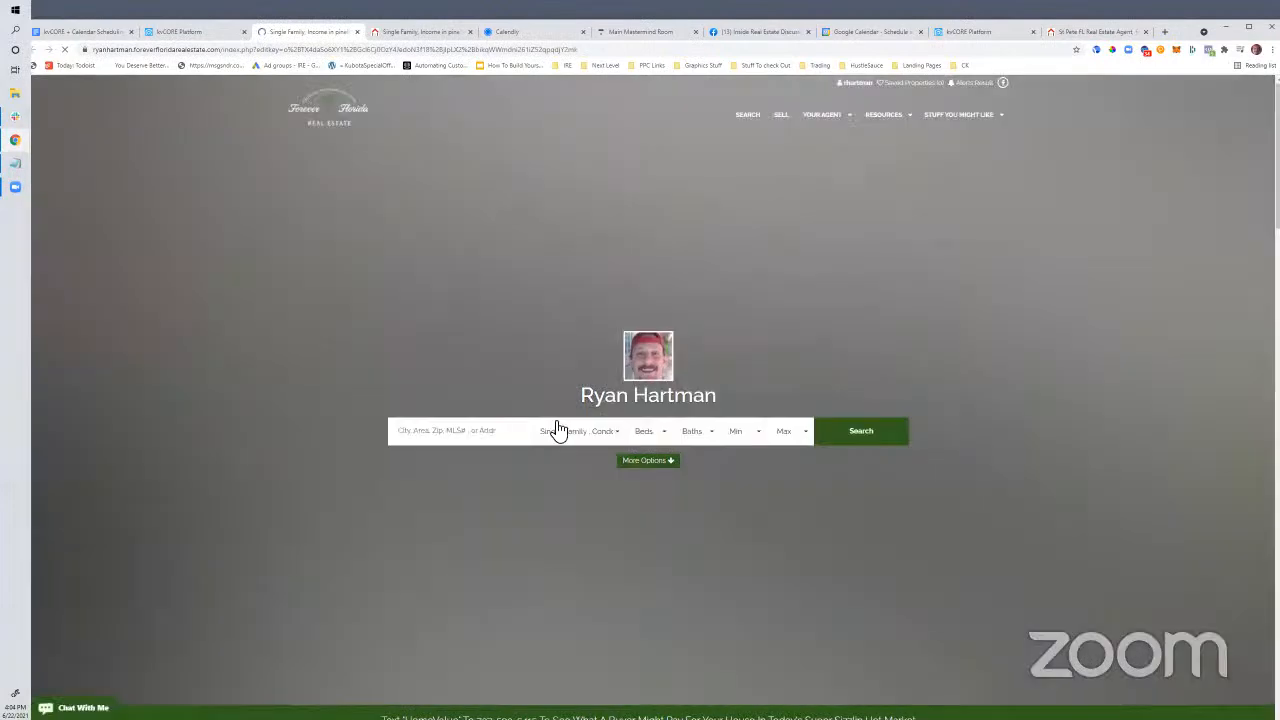
# In the tiles section's code view, add two blank lines above the tile markup, then return to visual view
pyautogui.scroll(-5, 497, 417)
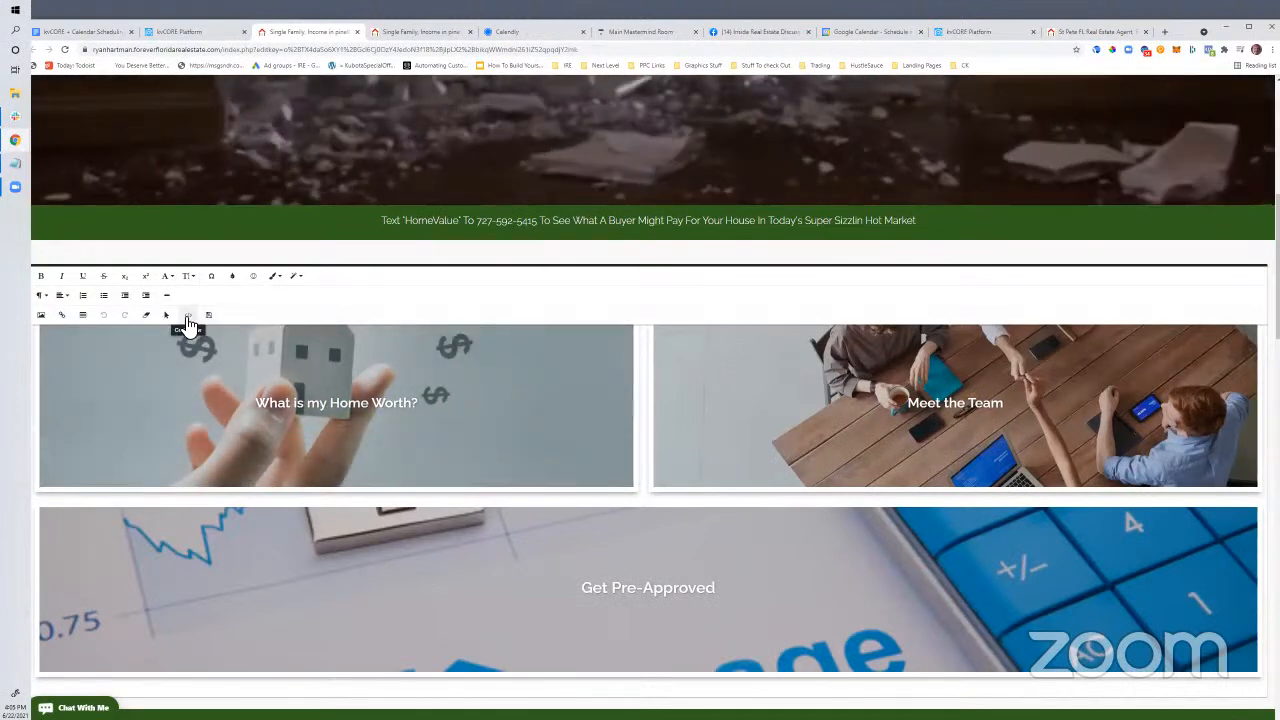
pyautogui.click(187, 316)
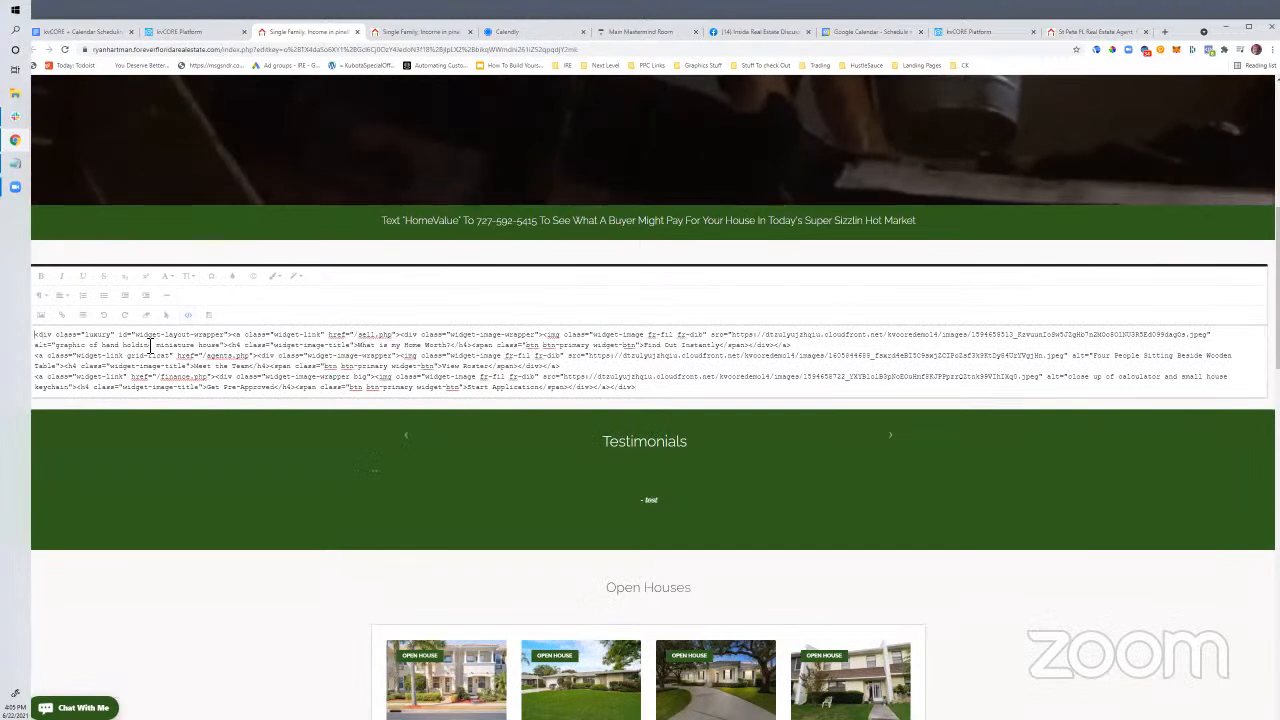
pyautogui.press('Return')
pyautogui.press('Return')
pyautogui.press('Up')
pyautogui.press('Up')
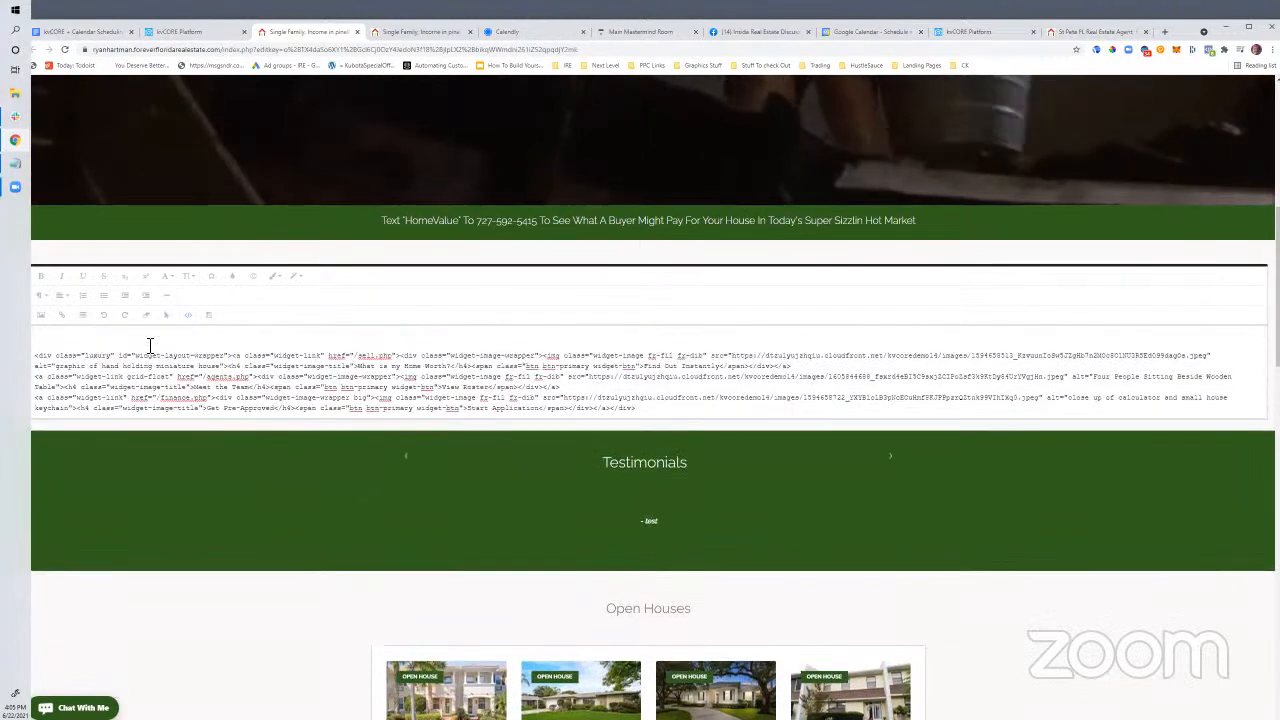
pyautogui.click(187, 316)
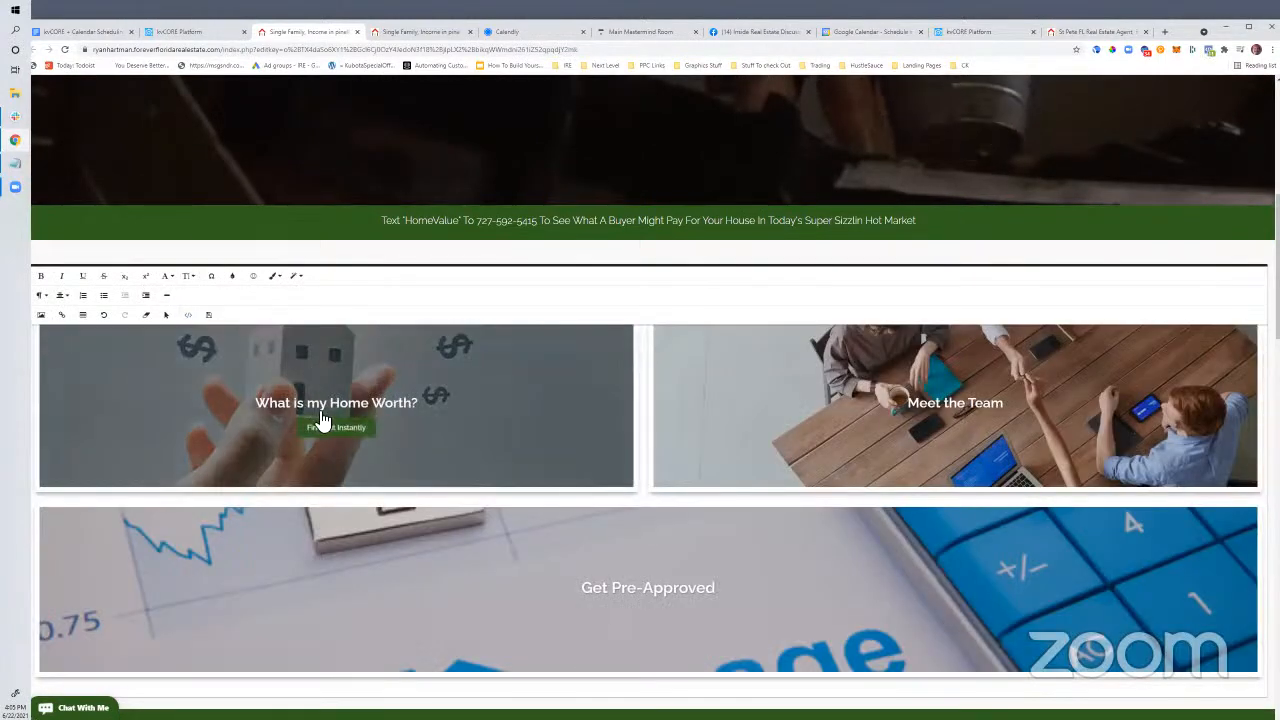
pyautogui.scroll(2, 320, 423)
pyautogui.scroll(-3, 346, 477)
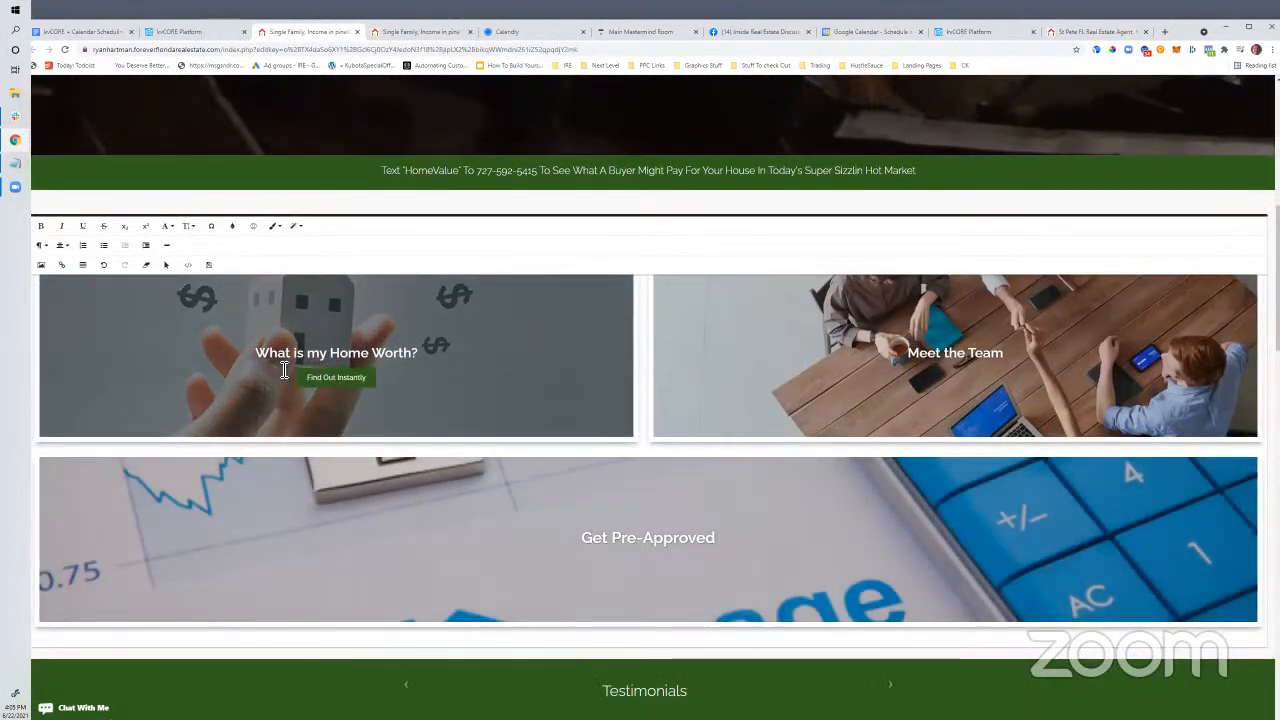
# Replace the 'What is my Home Worth?' heading with 'Schedule A 1 On 1 Meeting With me Now'
pyautogui.click(286, 355)
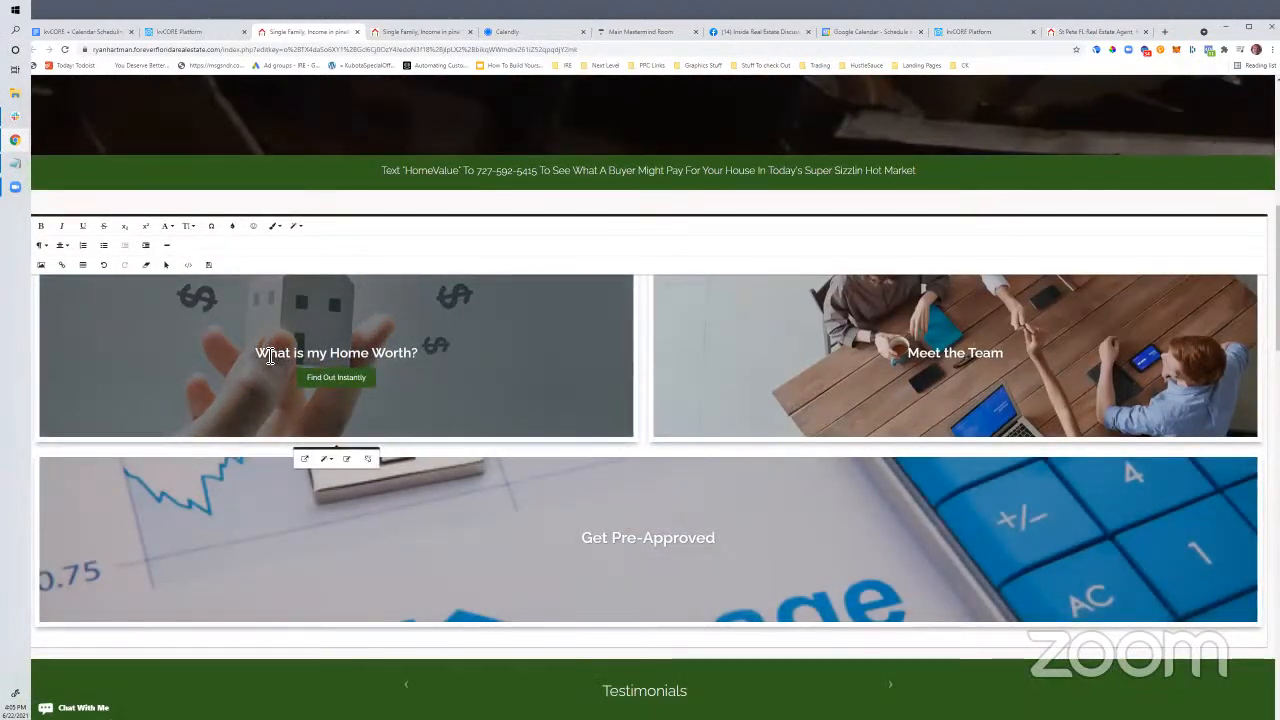
pyautogui.moveTo(285, 356); pyautogui.dragTo(440, 354)
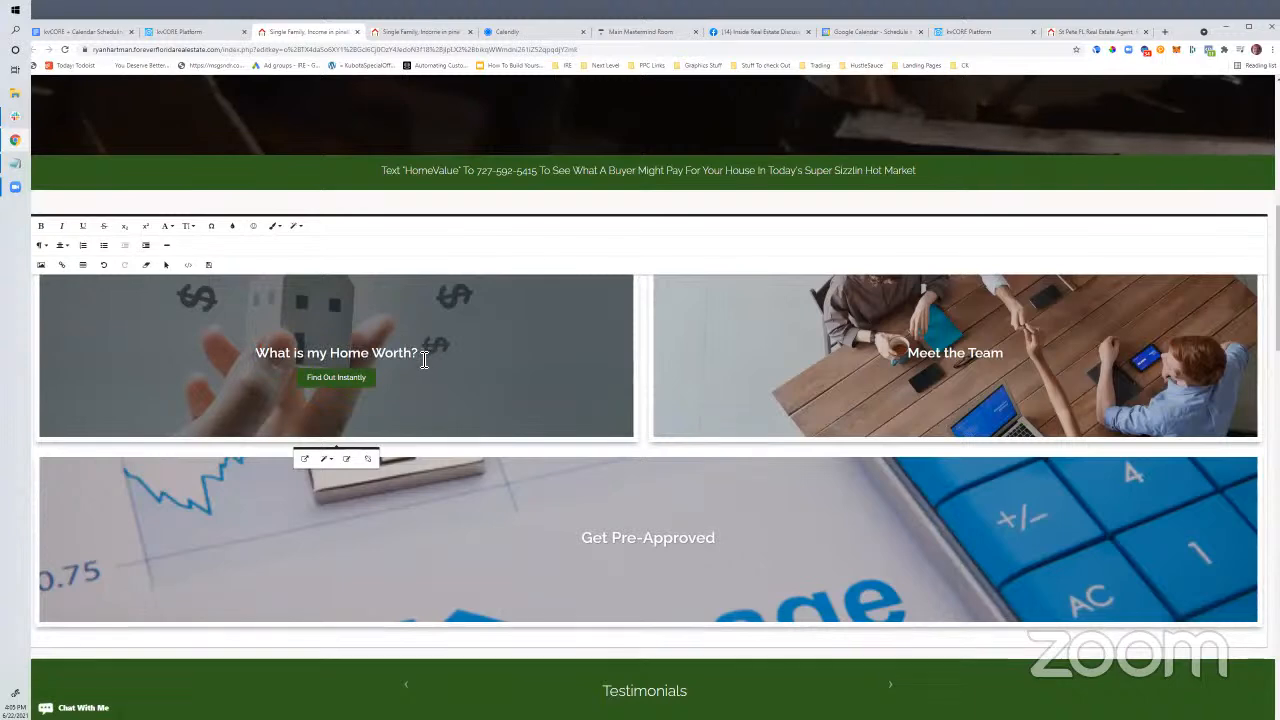
pyautogui.tripleClick(416, 361)
pyautogui.tripleClick(419, 361)
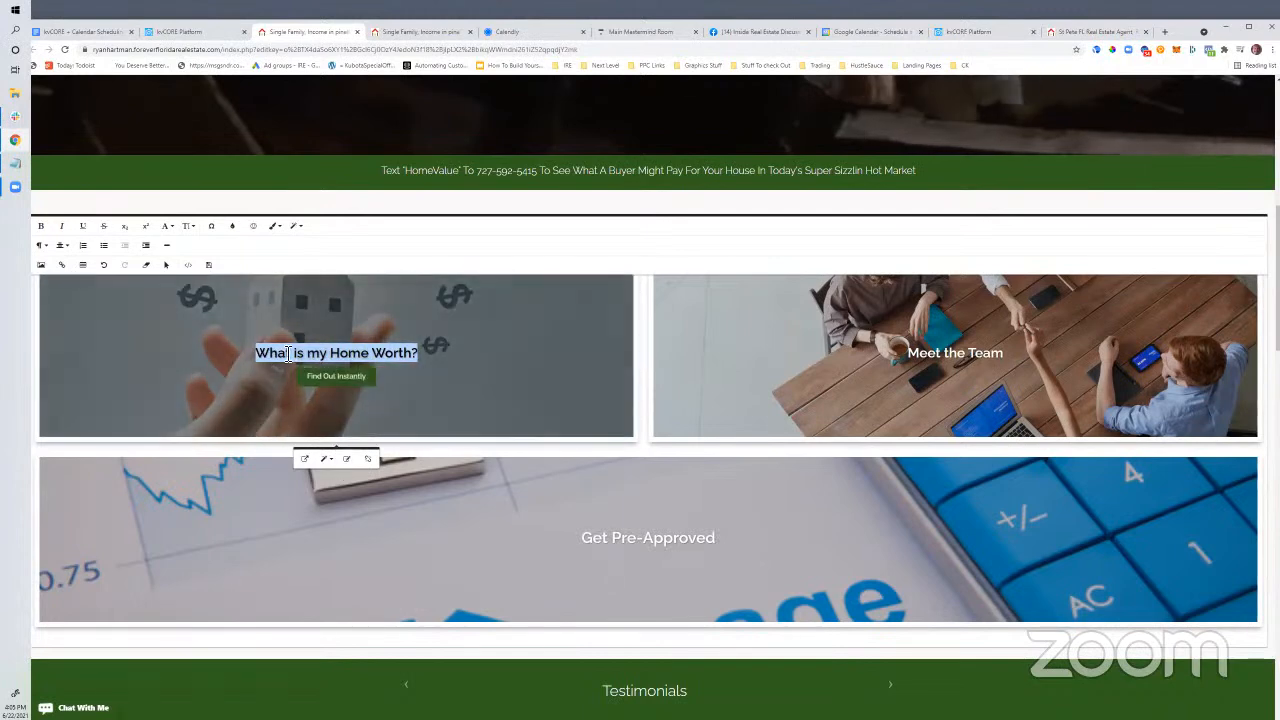
pyautogui.click(195, 268)
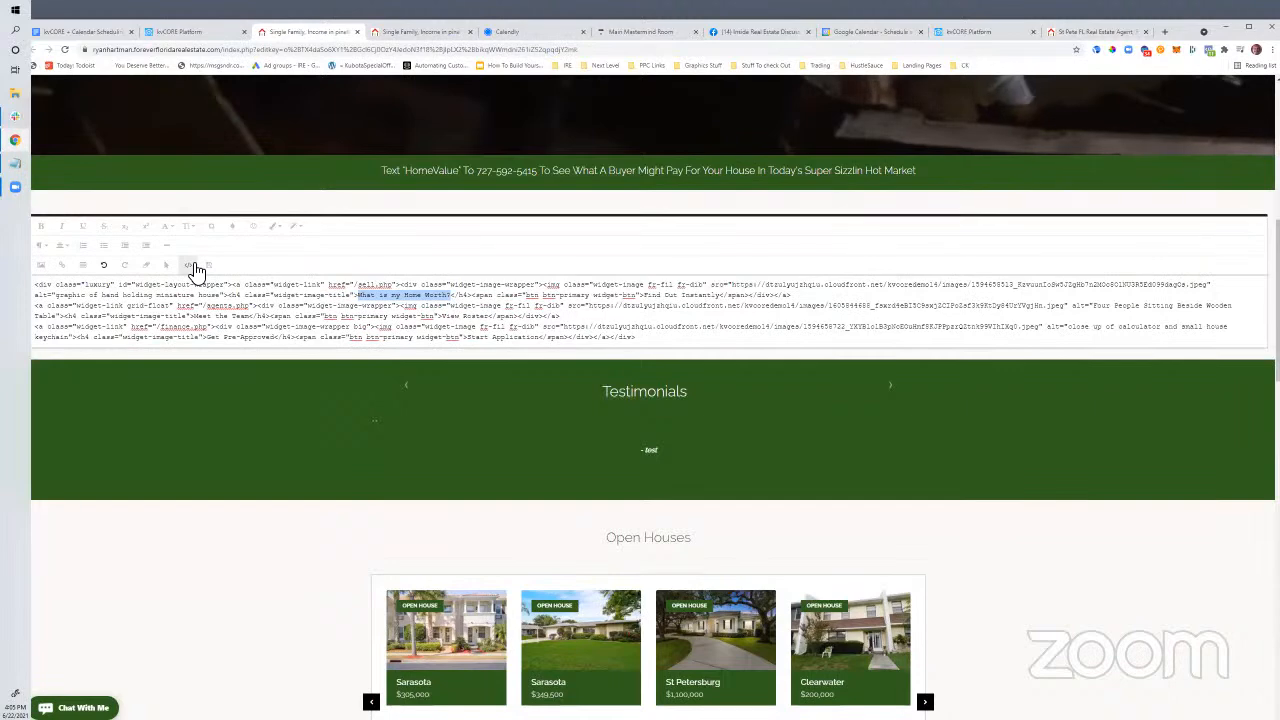
pyautogui.click(195, 268)
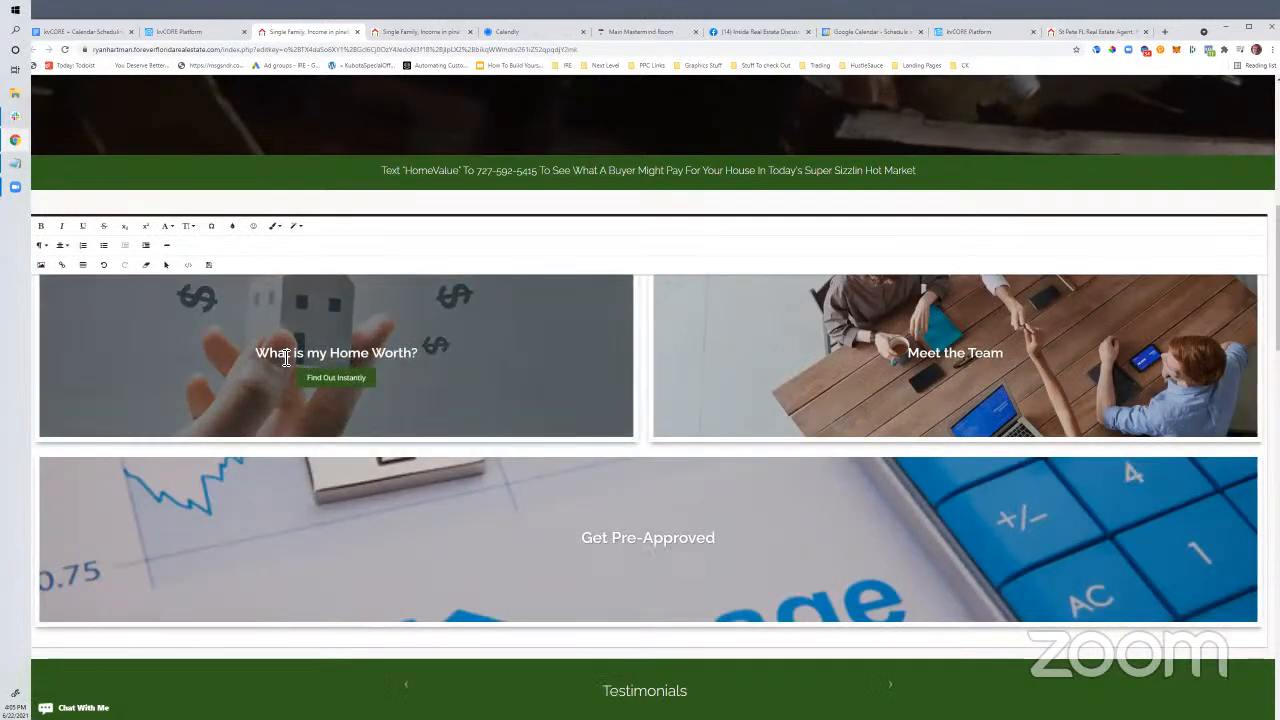
pyautogui.click(266, 358)
pyautogui.moveTo(267, 358); pyautogui.dragTo(420, 357)
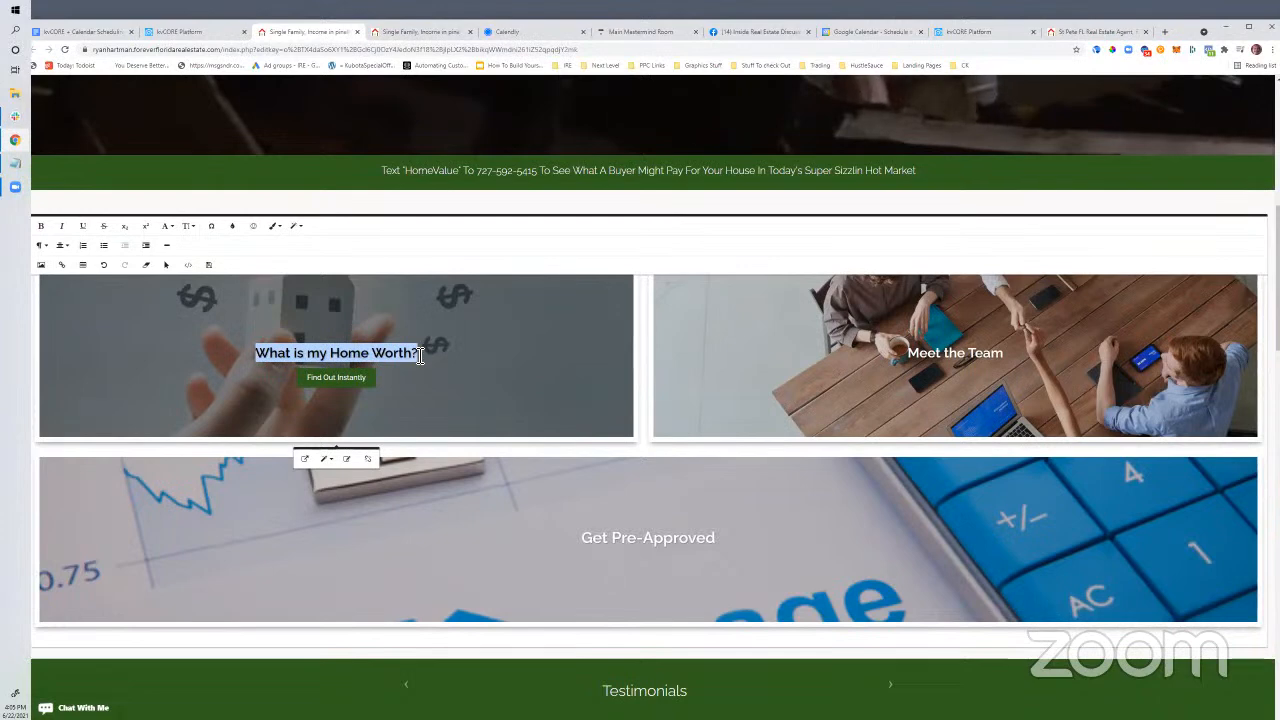
pyautogui.write('Schedule')
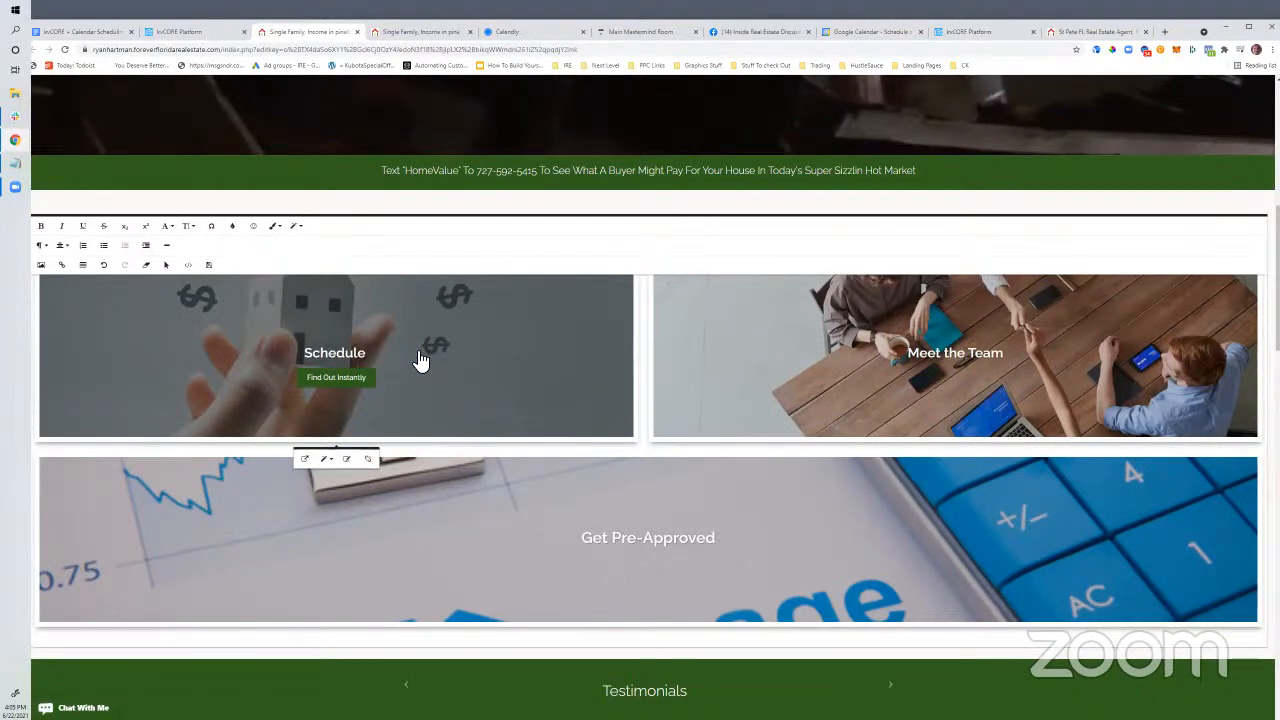
pyautogui.write('A')
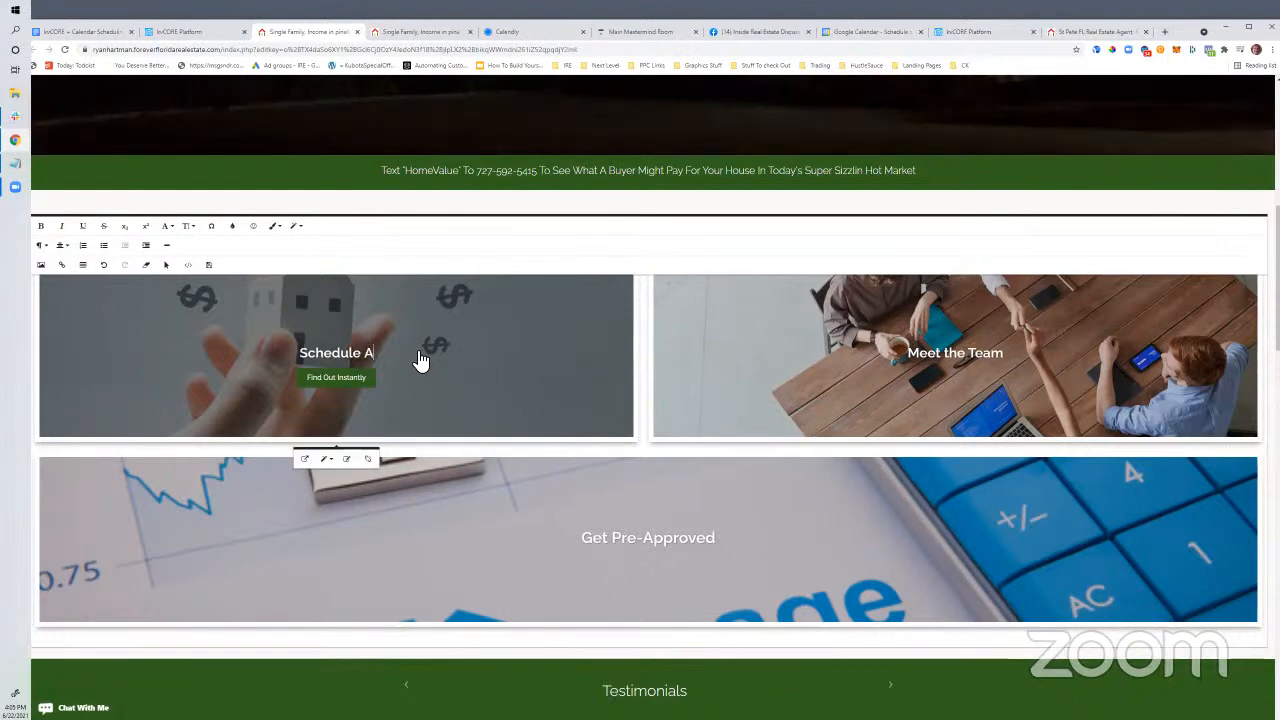
pyautogui.write(' 1 On 1 M')
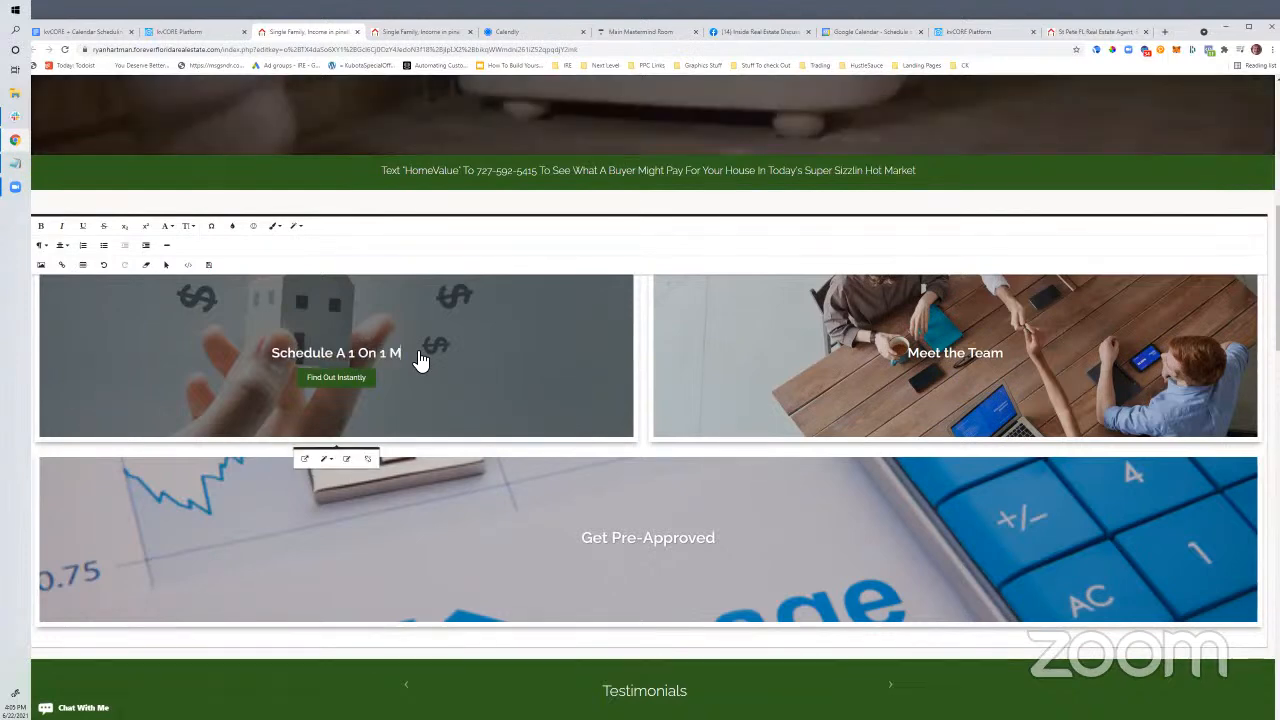
pyautogui.write('eeting With me Now')
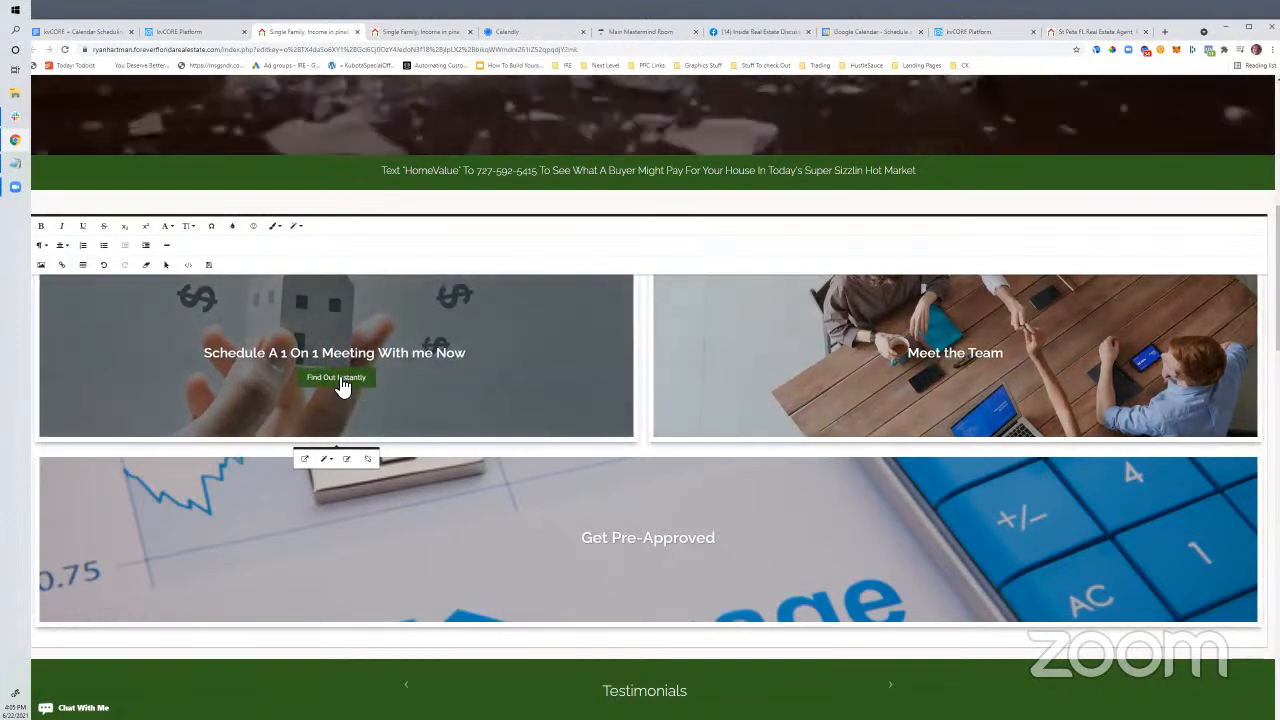
# Start editing the Find Out Instantly button label, then undo to restore it
pyautogui.moveTo(307, 380); pyautogui.dragTo(376, 388)
pyautogui.write('Click')
pyautogui.press('BackSpace')
pyautogui.press('BackSpace')
pyautogui.press('BackSpace')
pyautogui.press('BackSpace')
pyautogui.press('BackSpace')
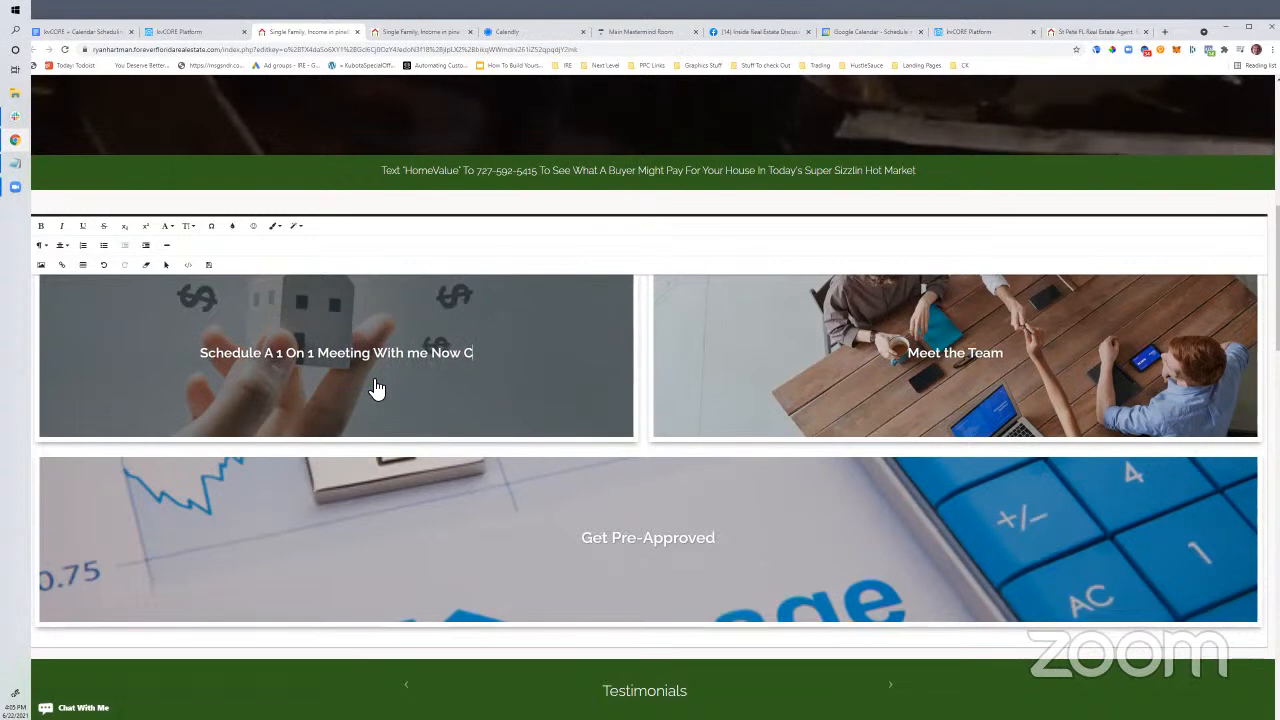
pyautogui.hotkey('ctrl', 'z')
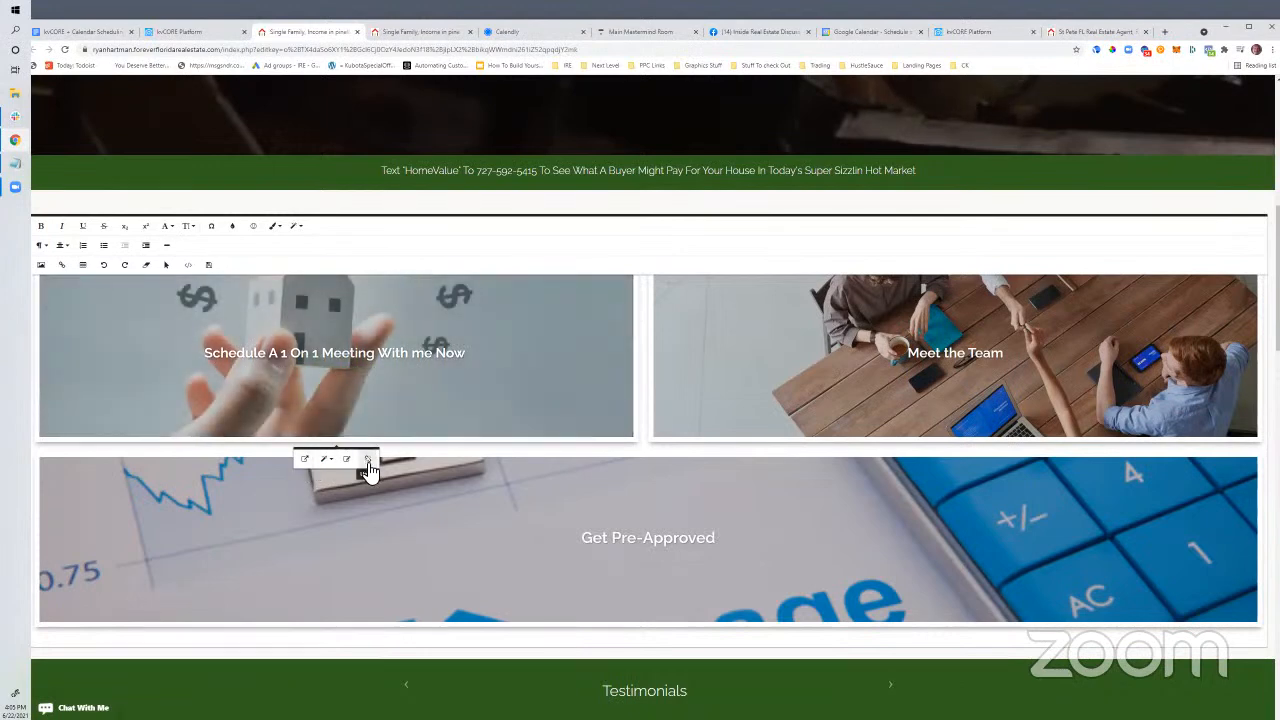
pyautogui.moveTo(340, 385)
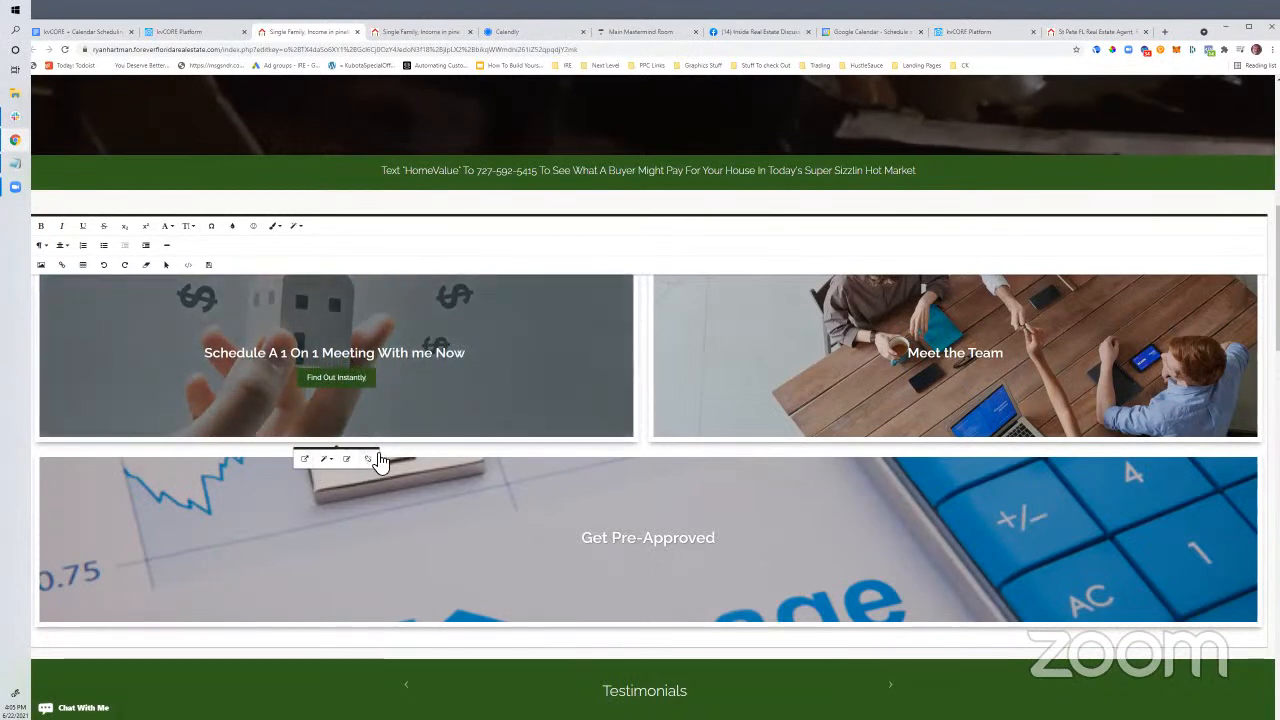
pyautogui.click(346, 460)
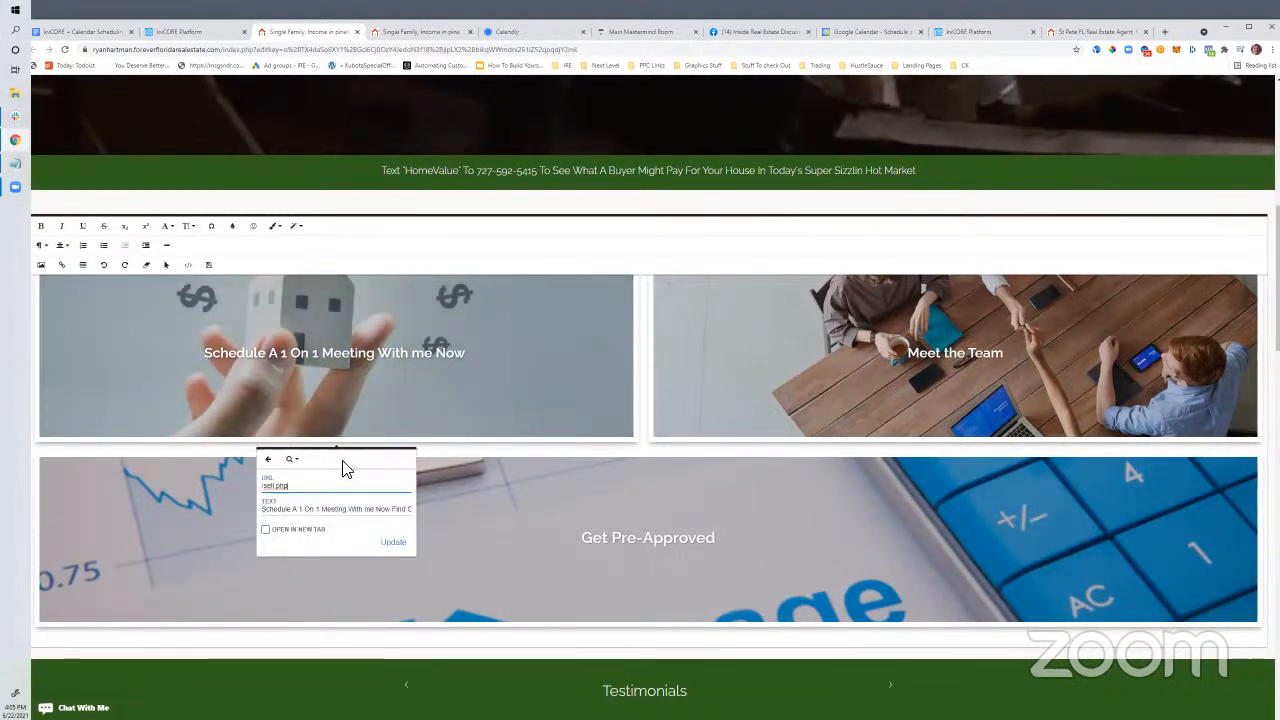
pyautogui.moveTo(268, 491); pyautogui.dragTo(263, 493)
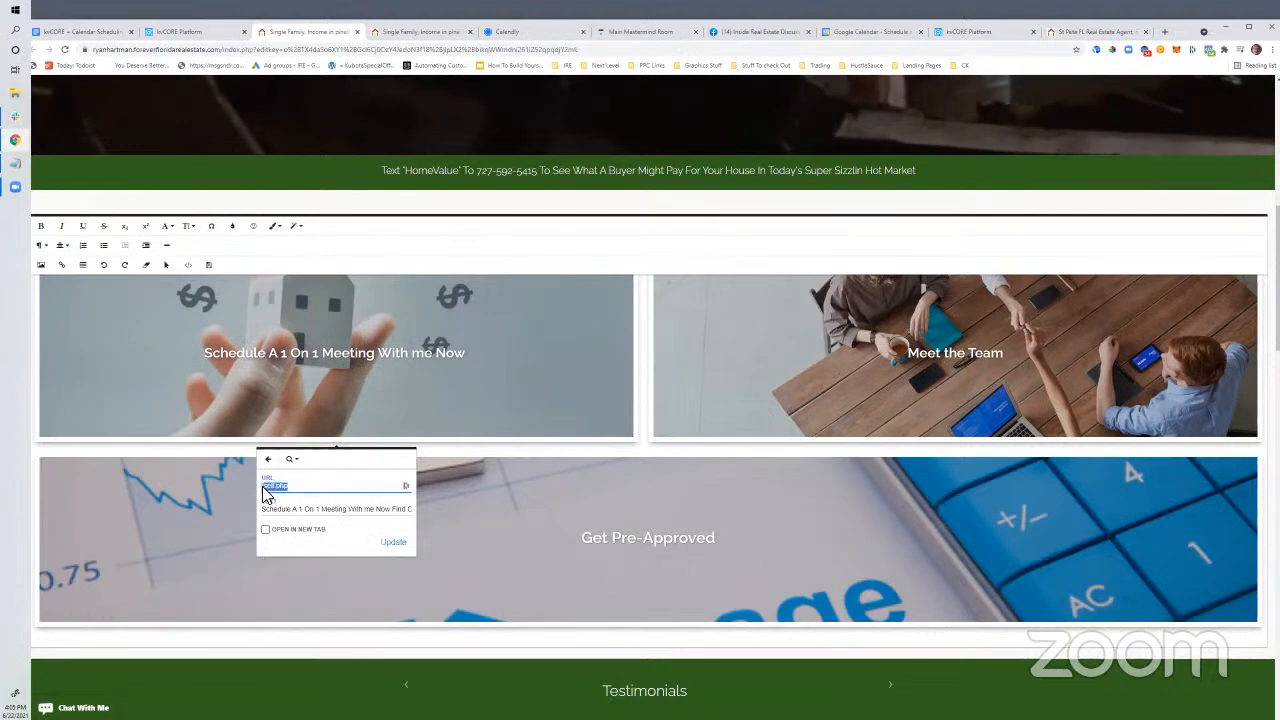
pyautogui.write('http://ca')
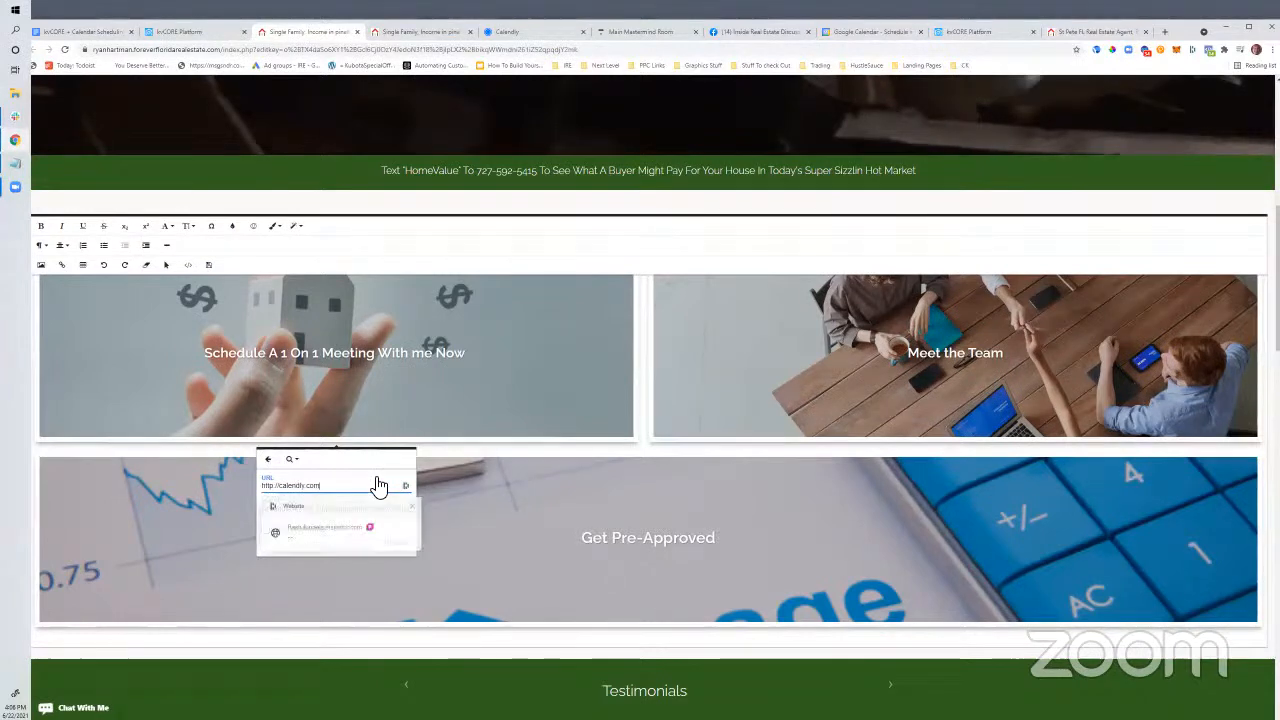
pyautogui.click(258, 521)
# Erase the Find Out Instantly button label from the Schedule tile
pyautogui.click(330, 384)
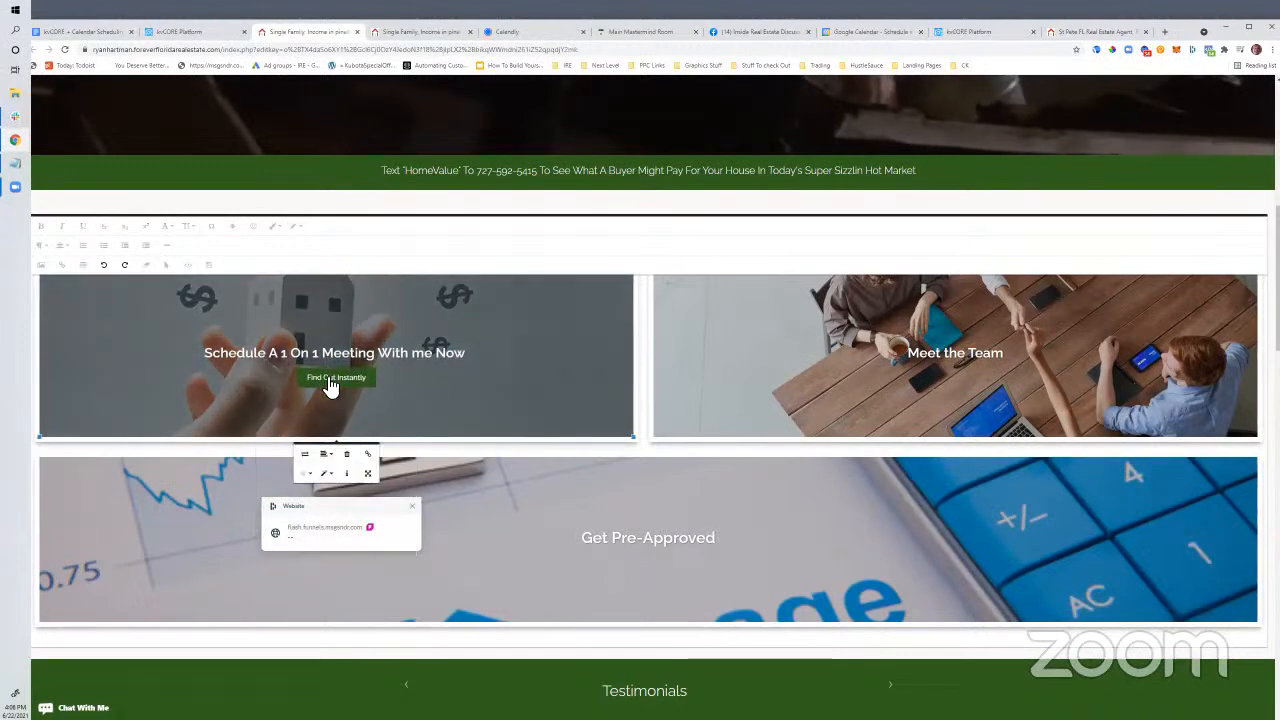
pyautogui.click(337, 390)
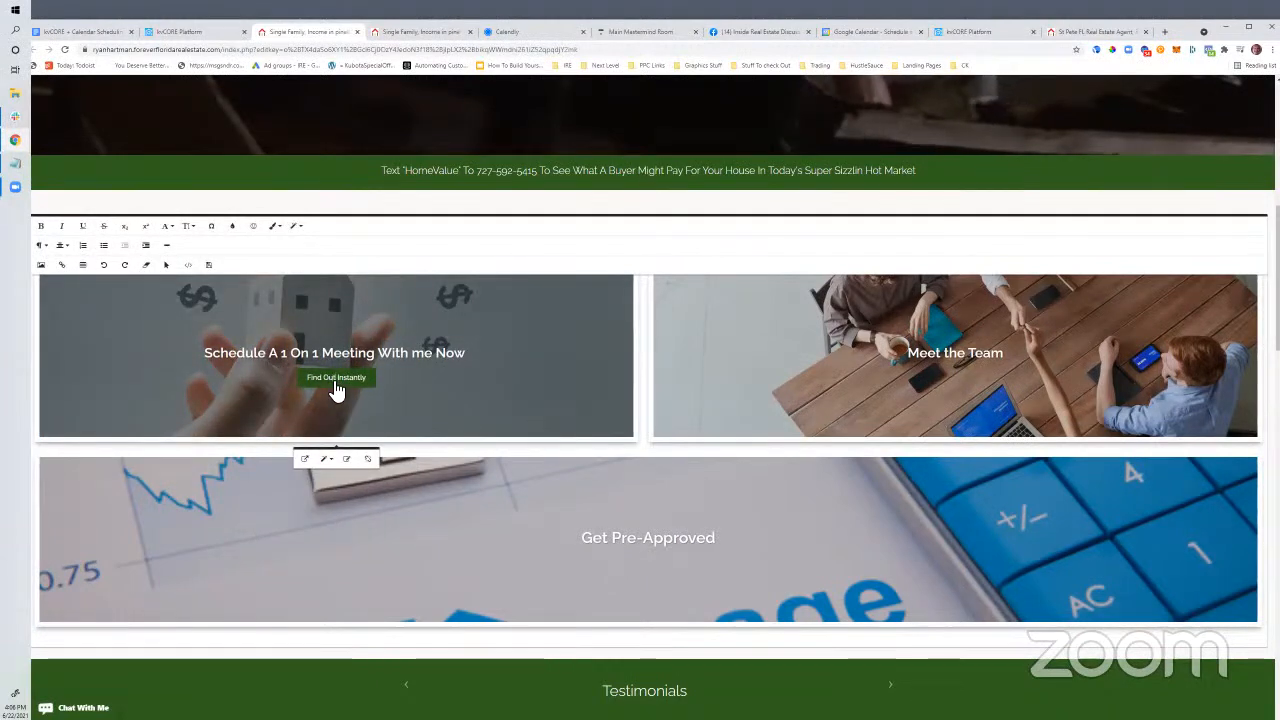
pyautogui.press('BackSpace')
pyautogui.press('BackSpace')
pyautogui.press('BackSpace')
pyautogui.press('BackSpace')
pyautogui.press('BackSpace')
pyautogui.press('BackSpace')
pyautogui.press('BackSpace')
pyautogui.press('BackSpace')
pyautogui.press('BackSpace')
pyautogui.press('BackSpace')
pyautogui.press('BackSpace')
pyautogui.press('BackSpace')
pyautogui.press('BackSpace')
pyautogui.press('BackSpace')
pyautogui.press('BackSpace')
pyautogui.press('BackSpace')
pyautogui.press('BackSpace')
pyautogui.press('BackSpace')
pyautogui.write('Cli')
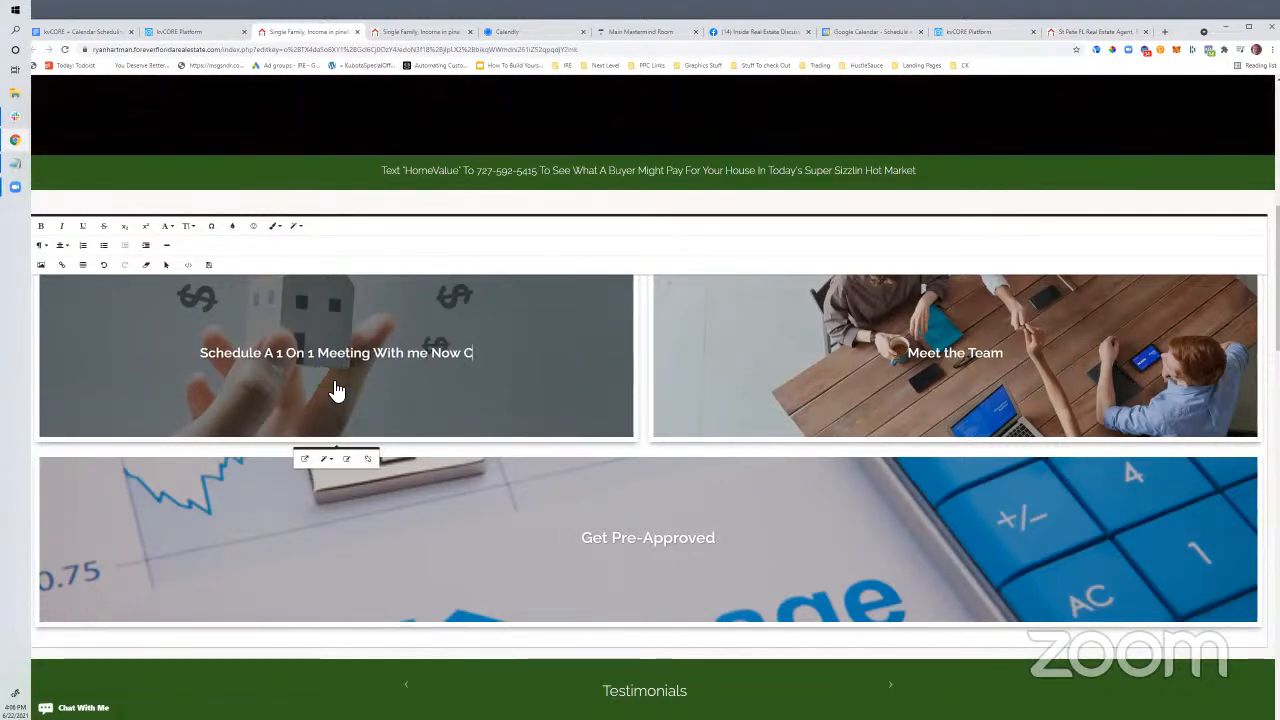
pyautogui.press('BackSpace')
pyautogui.press('BackSpace')
pyautogui.press('BackSpace')
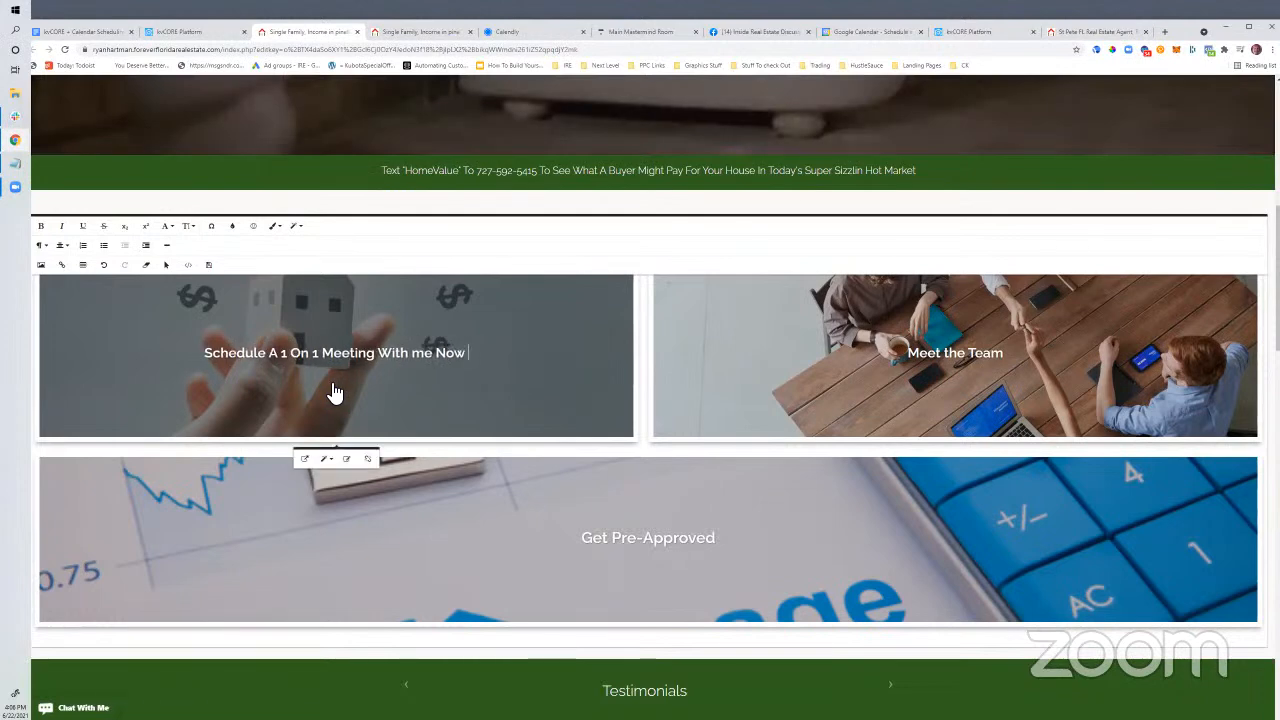
pyautogui.click(335, 392)
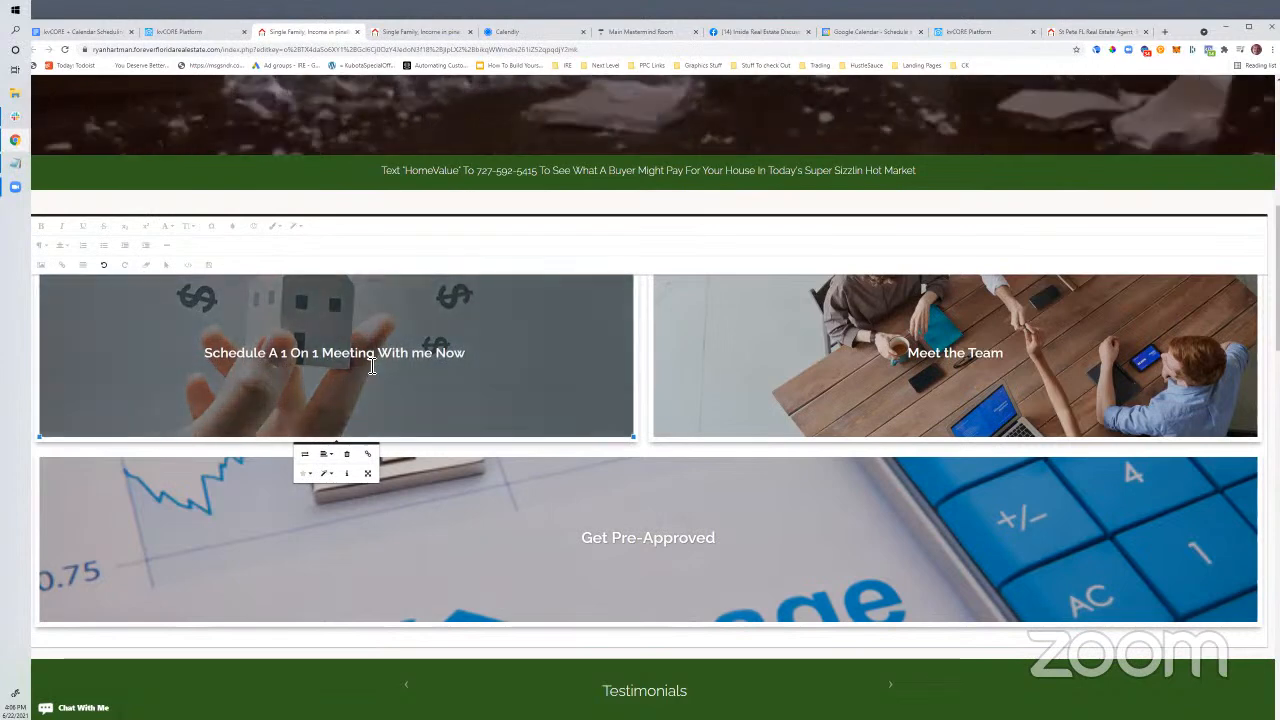
# Check the heading's link settings and HTML, leaving the /sell.php link unchanged
pyautogui.click(464, 355)
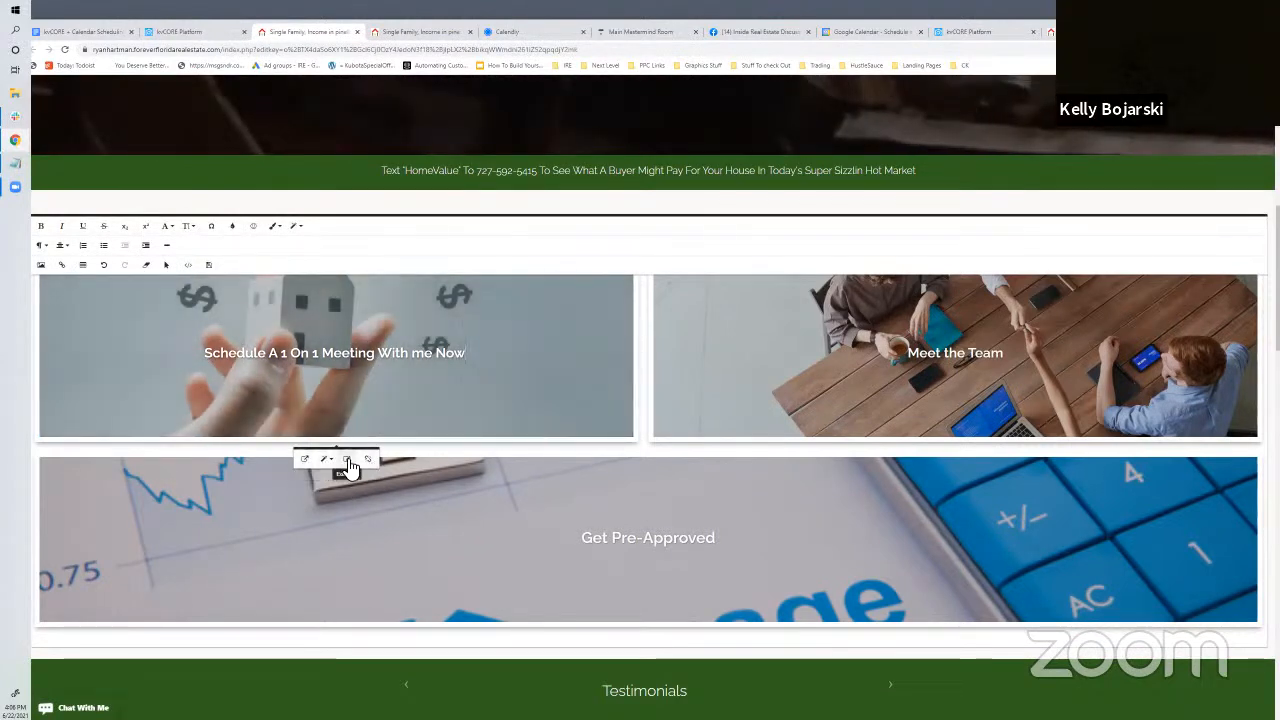
pyautogui.click(347, 460)
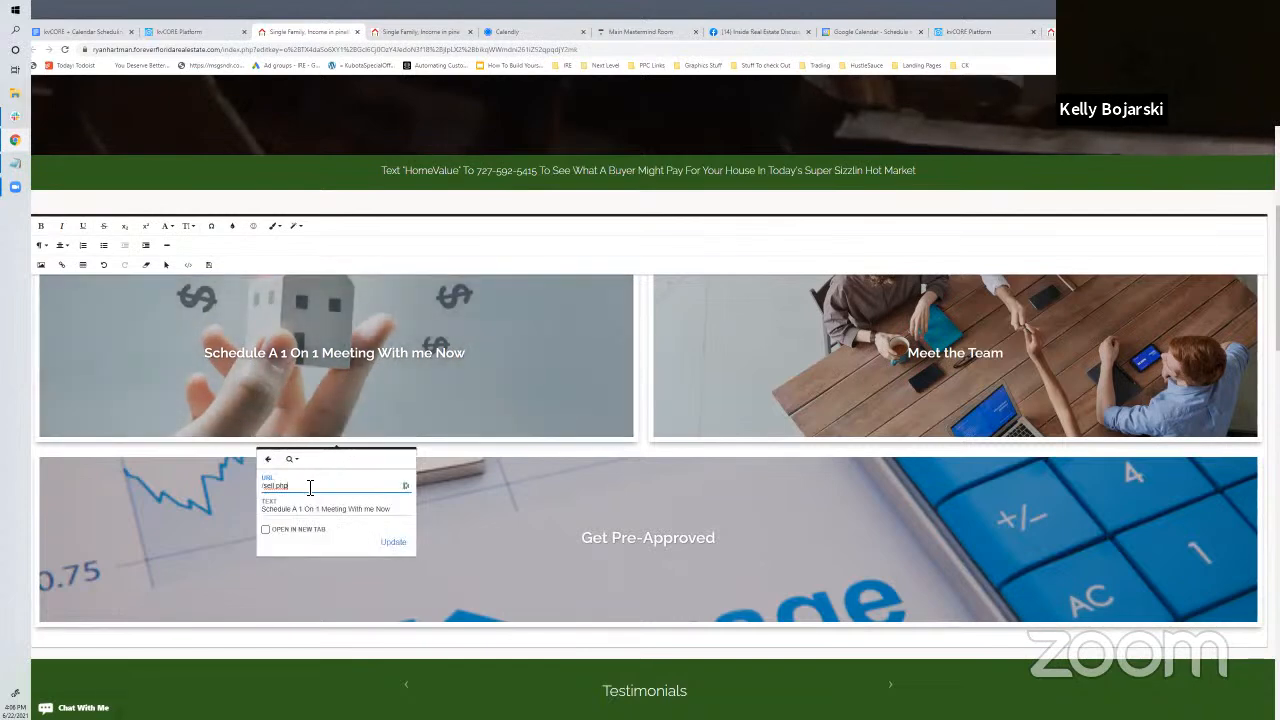
pyautogui.click(451, 353)
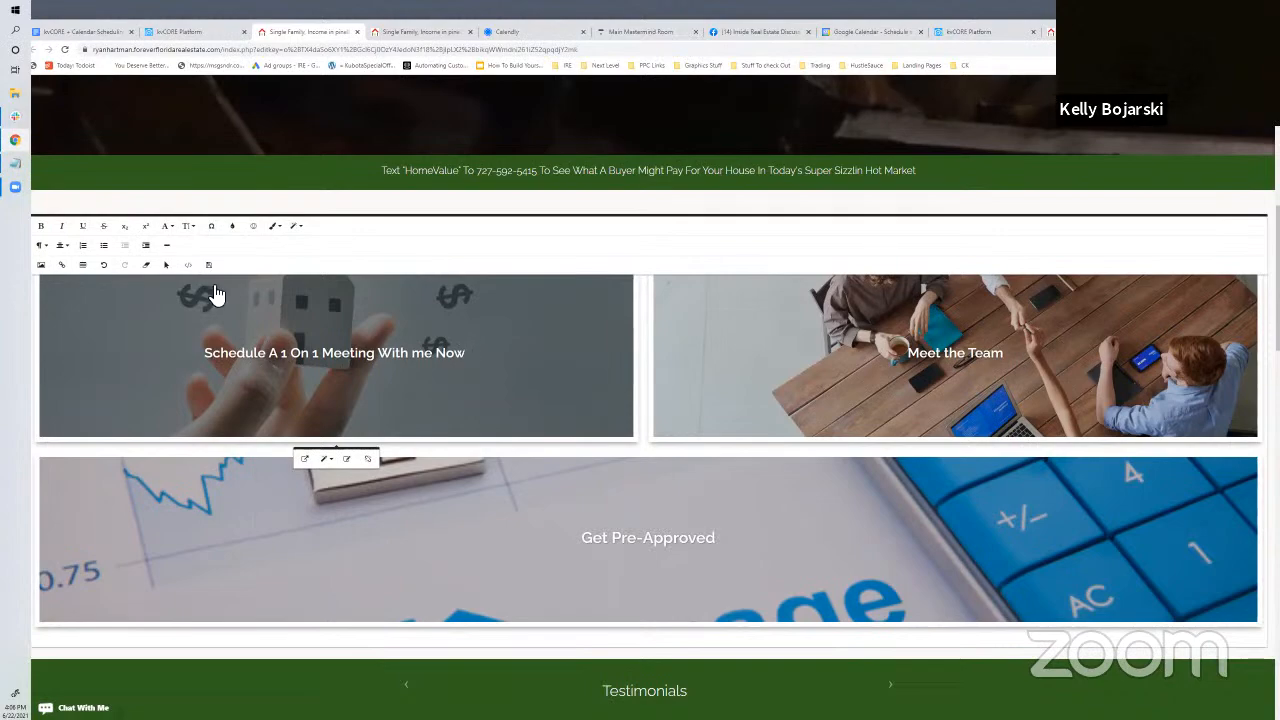
pyautogui.click(187, 265)
pyautogui.click(187, 265)
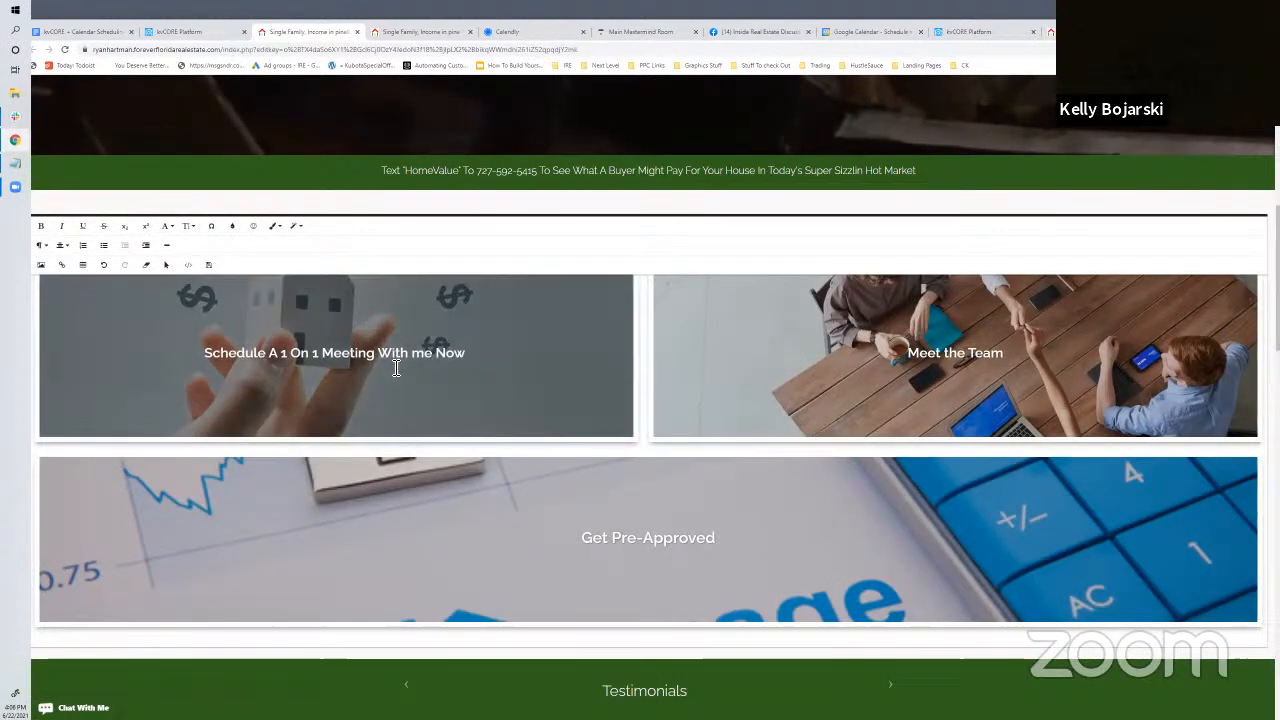
pyautogui.click(446, 353)
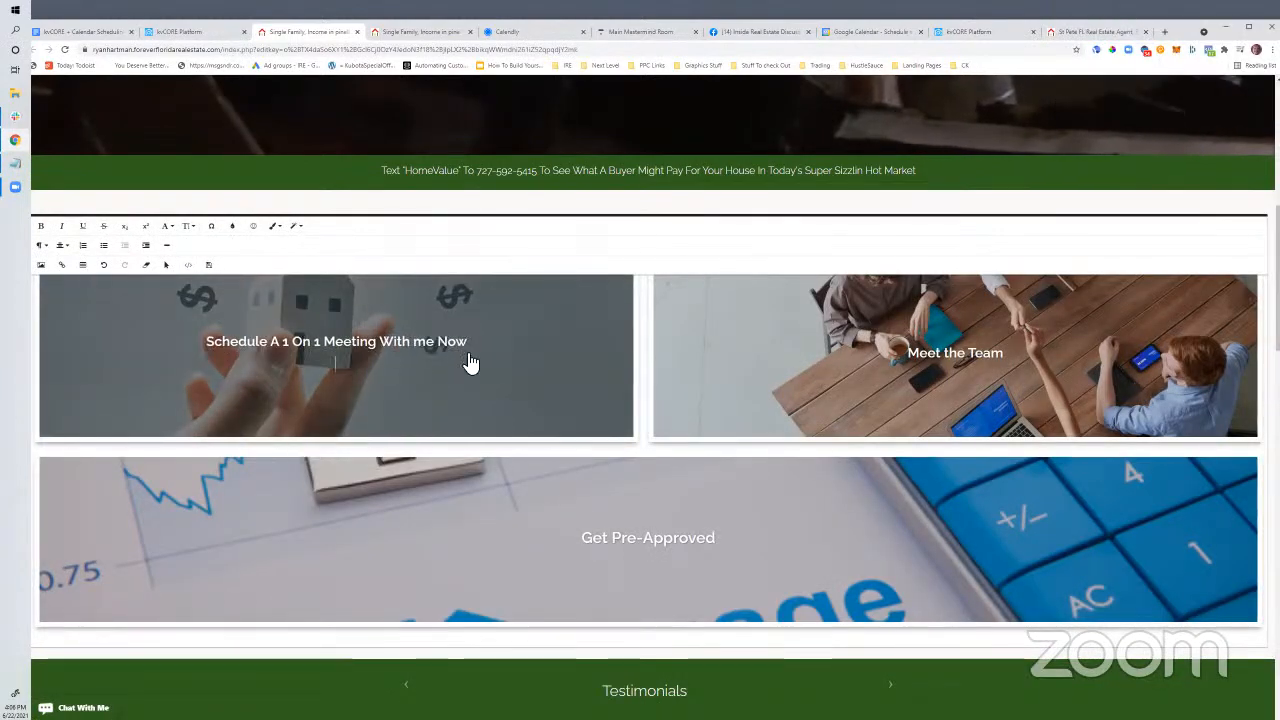
# Add a 'CLICK HERE TO SCHEDULE NOW' line beneath the tile heading
pyautogui.press('Return')
pyautogui.write('CLICK HERE TO SCHEDULE NO@W')
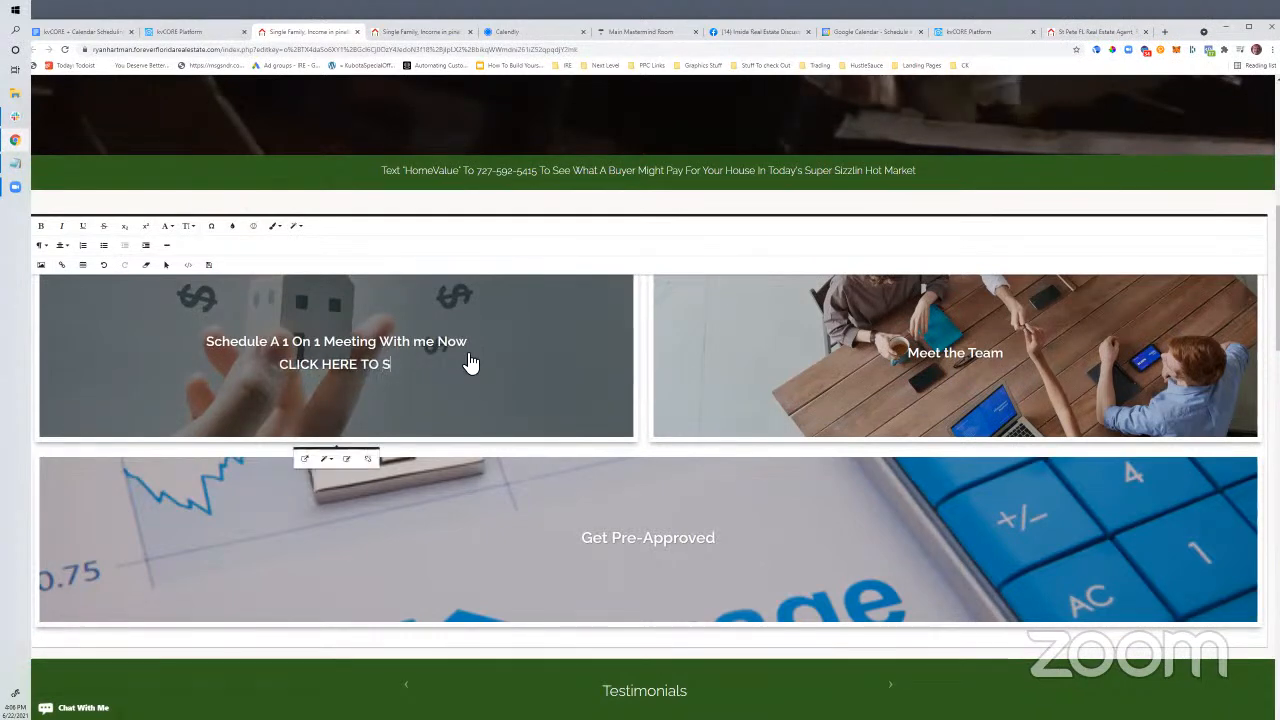
pyautogui.press('BackSpace')
pyautogui.press('BackSpace')
pyautogui.write('W')
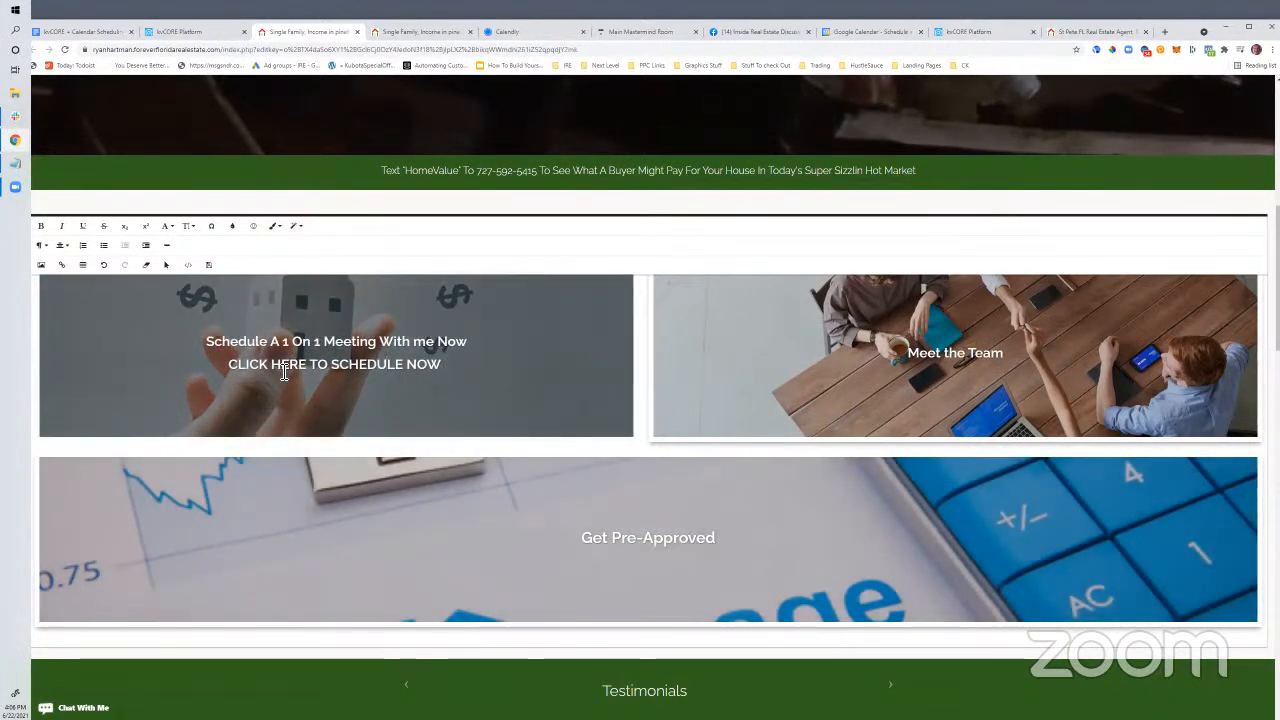
pyautogui.moveTo(240, 370)
pyautogui.mouseDown()
pyautogui.moveTo(458, 371)
pyautogui.moveTo(217, 374)
pyautogui.moveTo(220, 345)
pyautogui.moveTo(235, 372)
pyautogui.mouseUp()
pyautogui.click(418, 366)
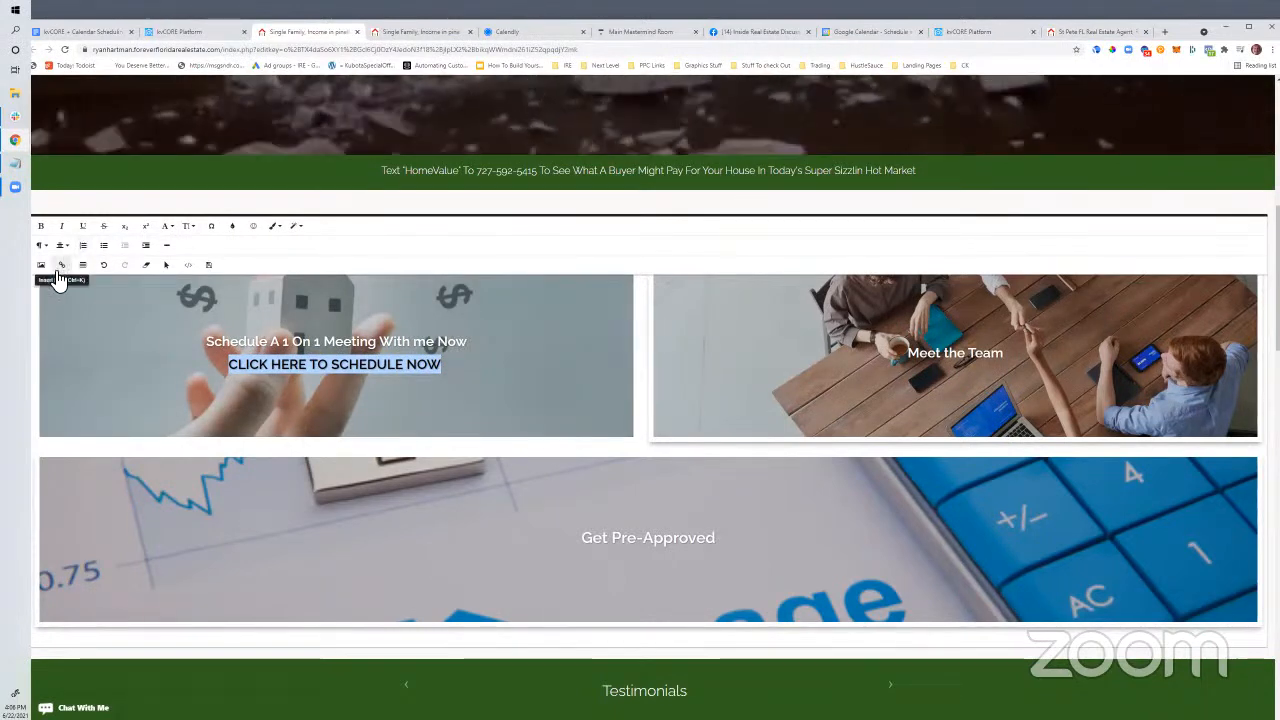
# Undo repeatedly until the original 'What is my Home Worth?' heading returns
pyautogui.click(104, 267)
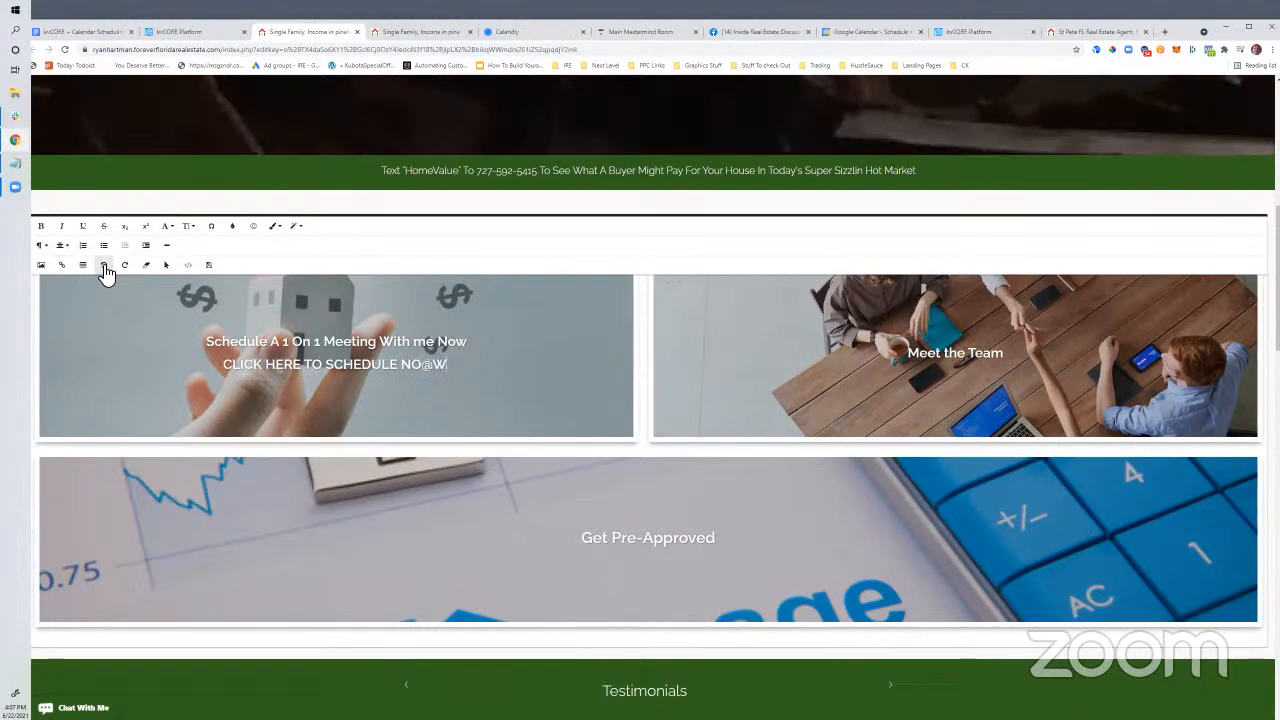
pyautogui.click(105, 268)
pyautogui.click(105, 268)
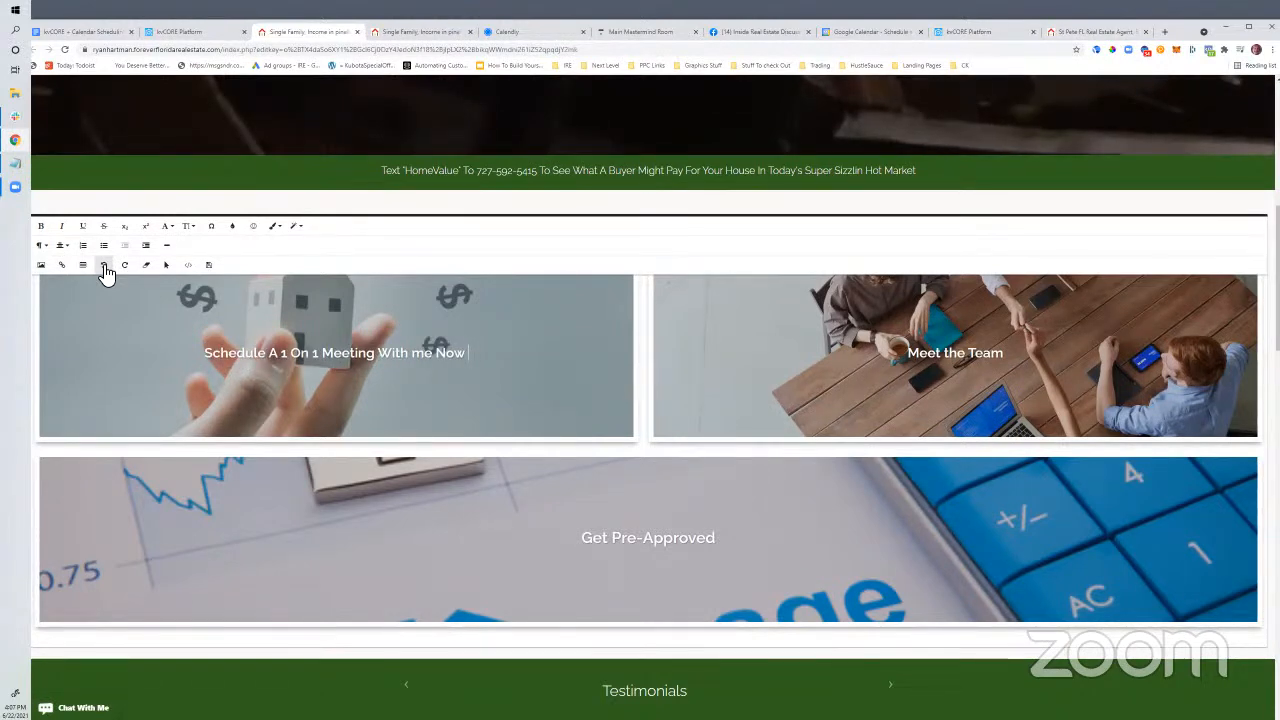
pyautogui.click(105, 268)
pyautogui.click(105, 268)
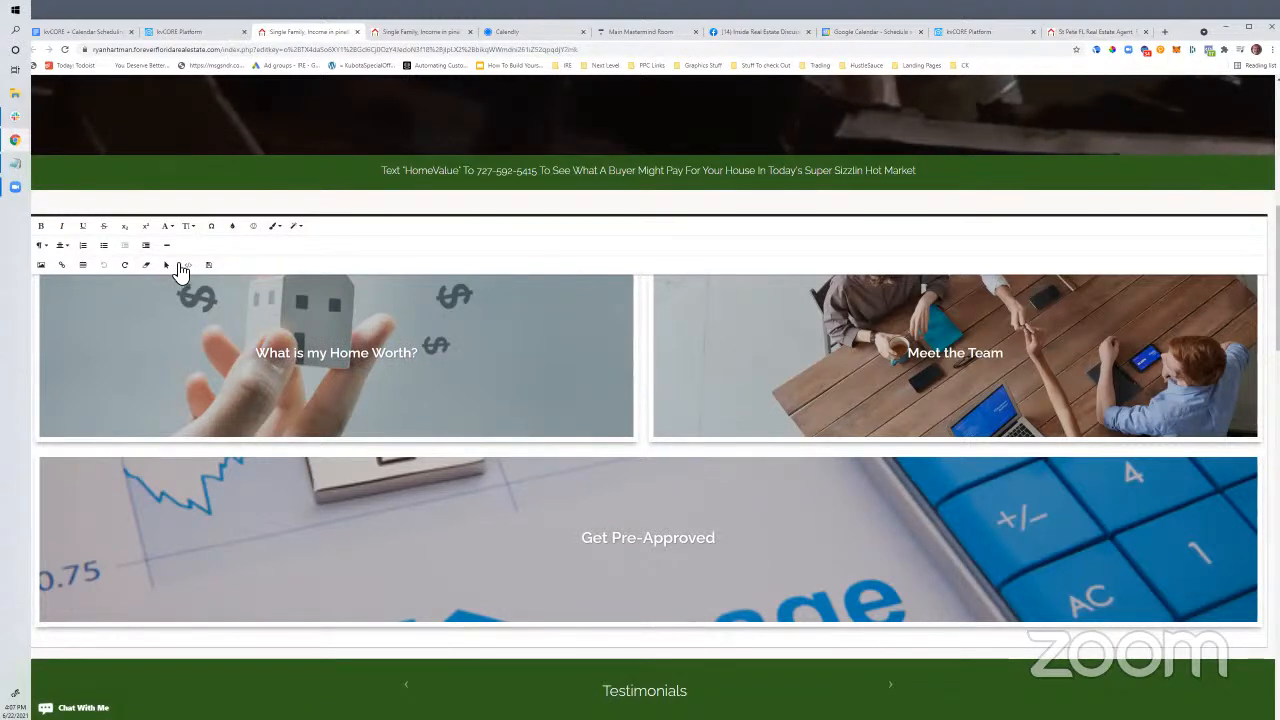
# Relabel the Find Out Instantly button 'Click here to schedule now'
pyautogui.moveTo(272, 345)
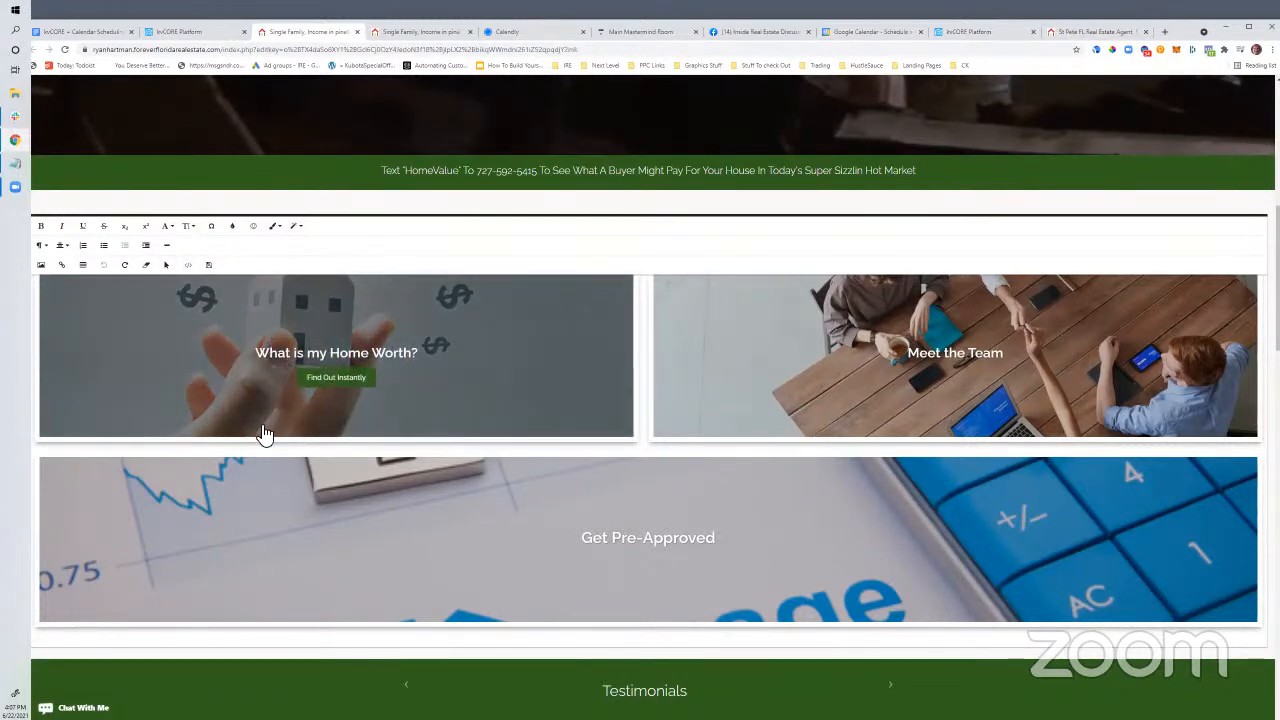
pyautogui.moveTo(310, 622)
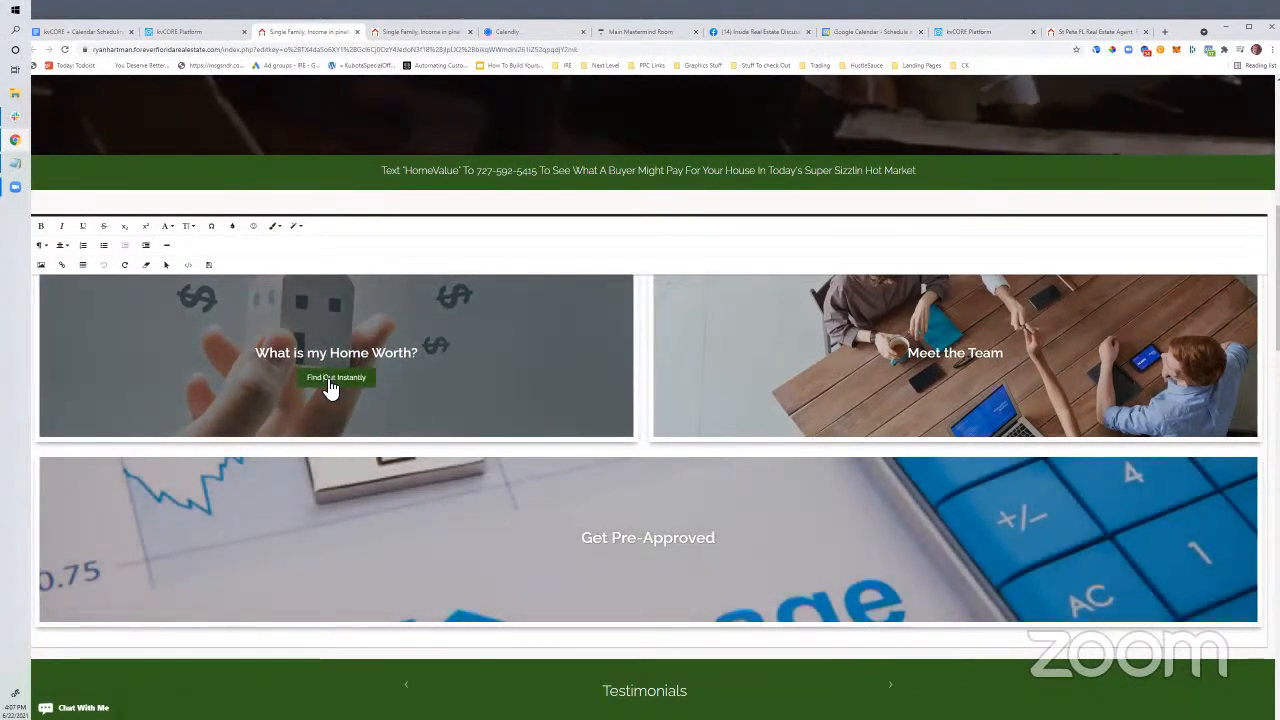
pyautogui.click(331, 386)
pyautogui.press('BackSpace')
pyautogui.press('BackSpace')
pyautogui.press('BackSpace')
pyautogui.press('BackSpace')
pyautogui.press('BackSpace')
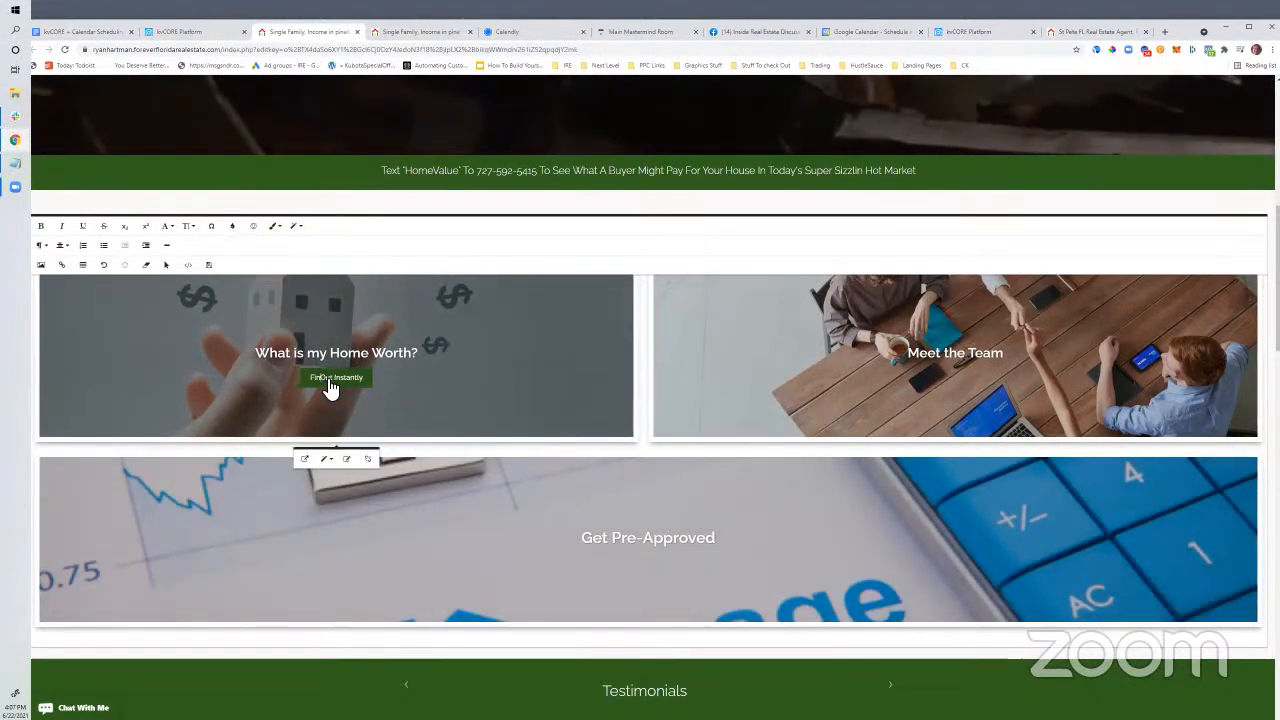
pyautogui.write('Click ')
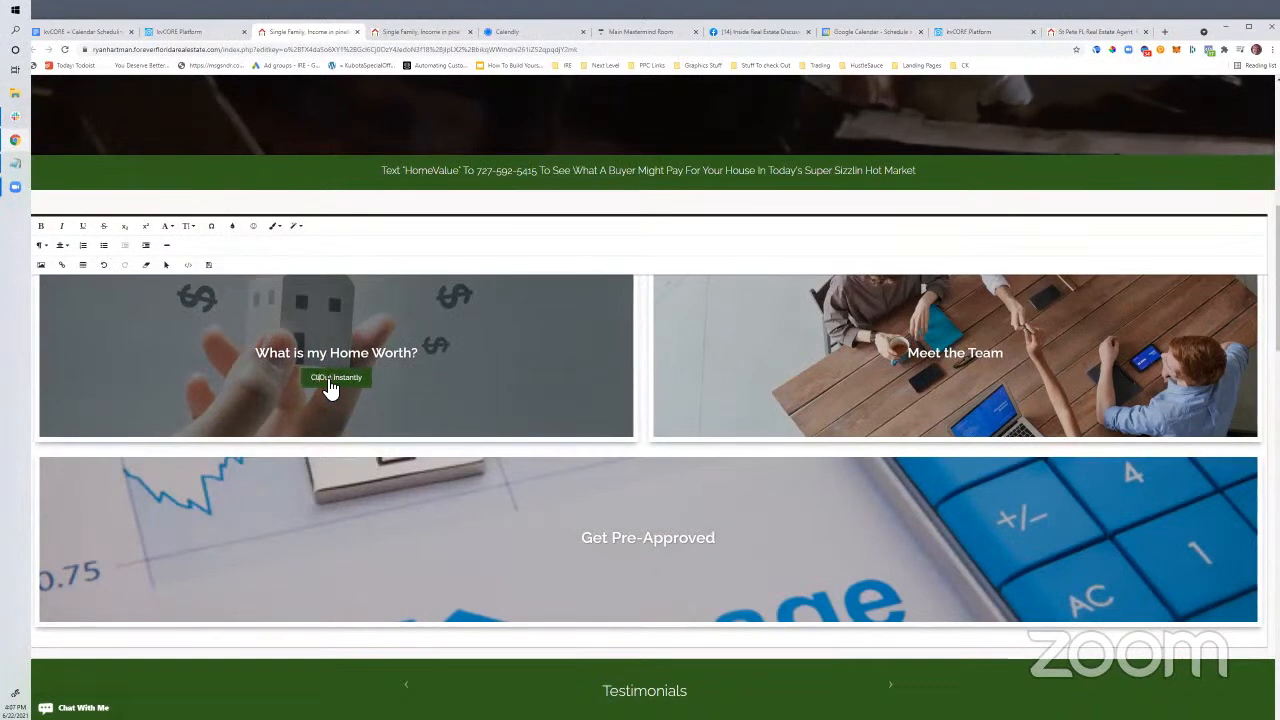
pyautogui.write('here to schedule now')
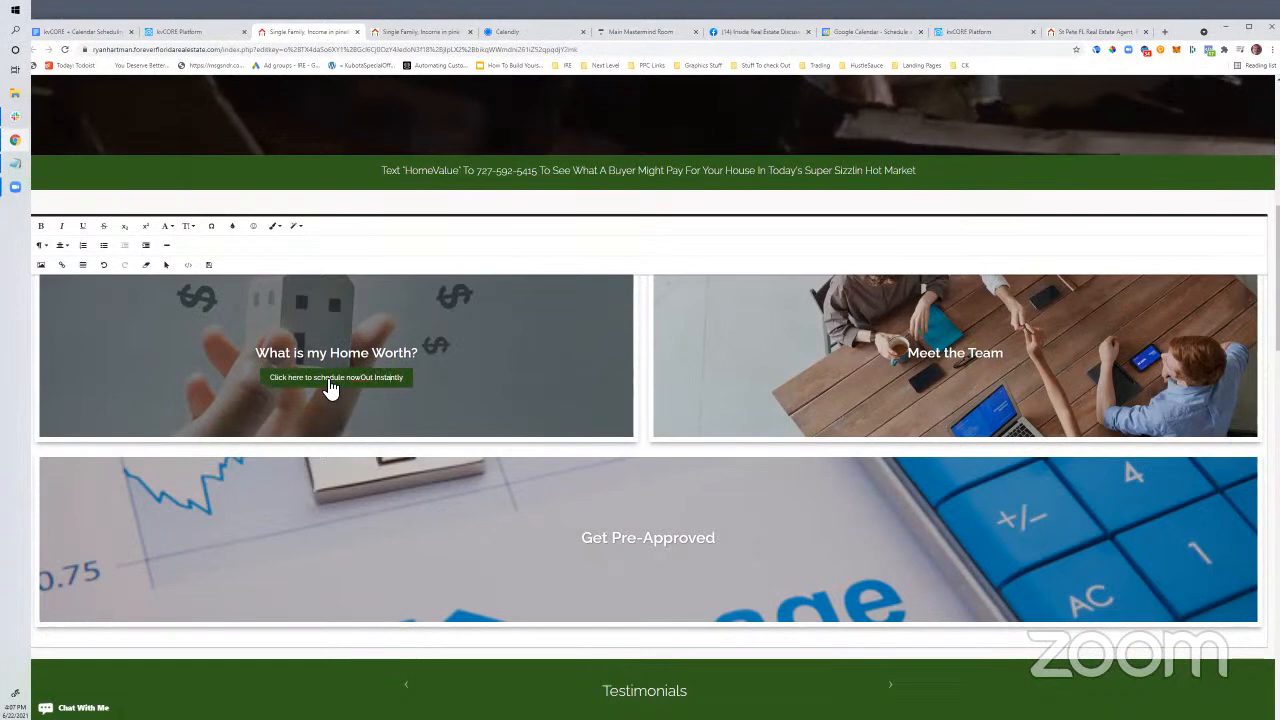
pyautogui.press('End')
pyautogui.press('BackSpace')
pyautogui.press('BackSpace')
pyautogui.press('BackSpace')
pyautogui.press('BackSpace')
pyautogui.press('BackSpace')
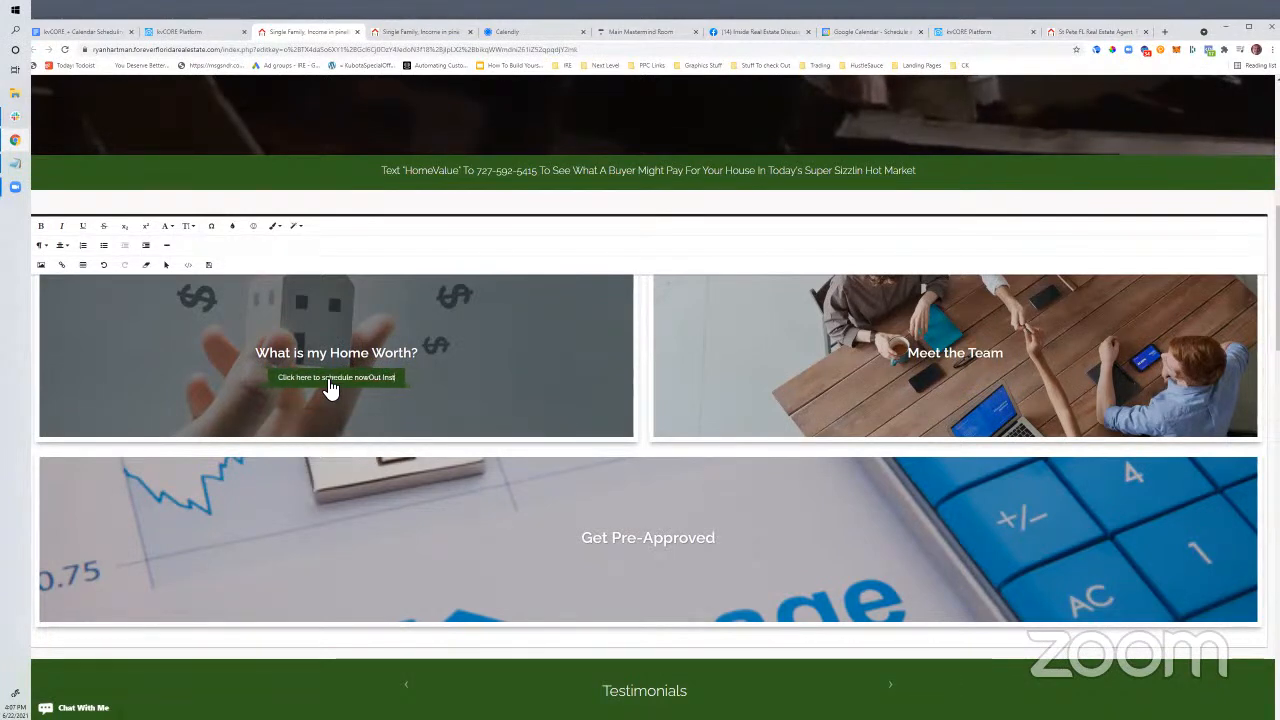
pyautogui.press('BackSpace')
pyautogui.press('BackSpace')
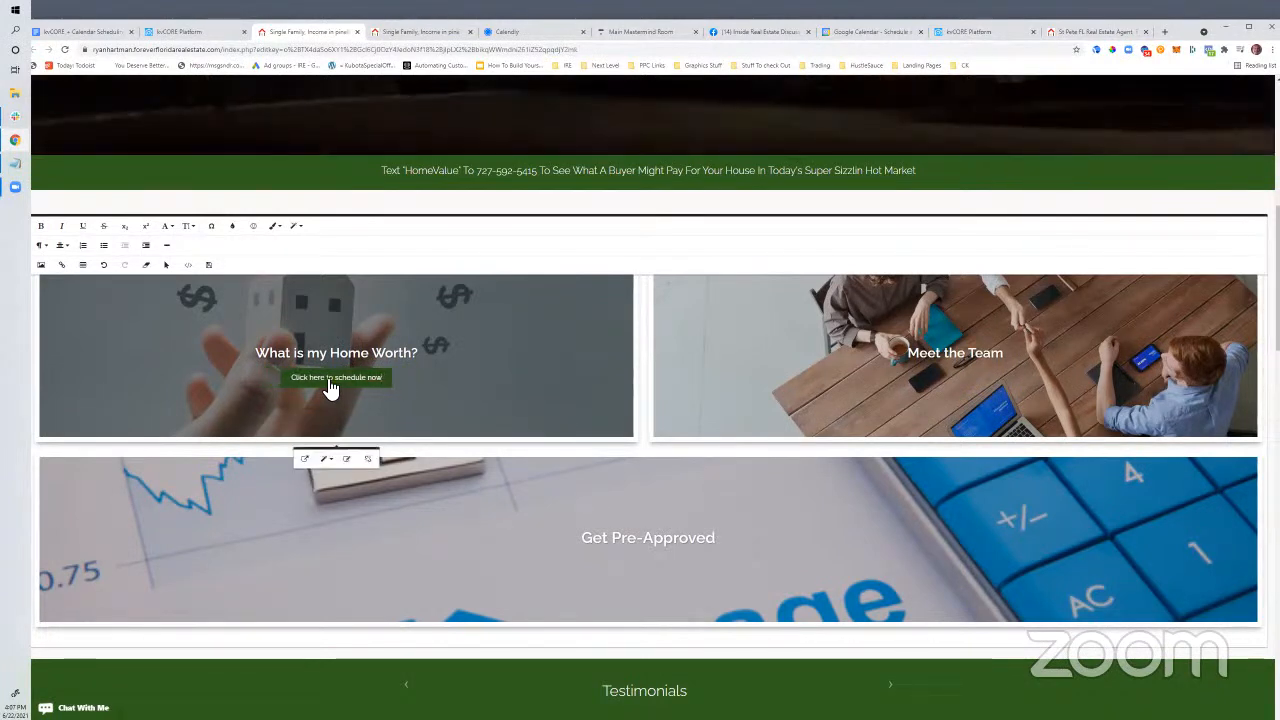
pyautogui.click(346, 460)
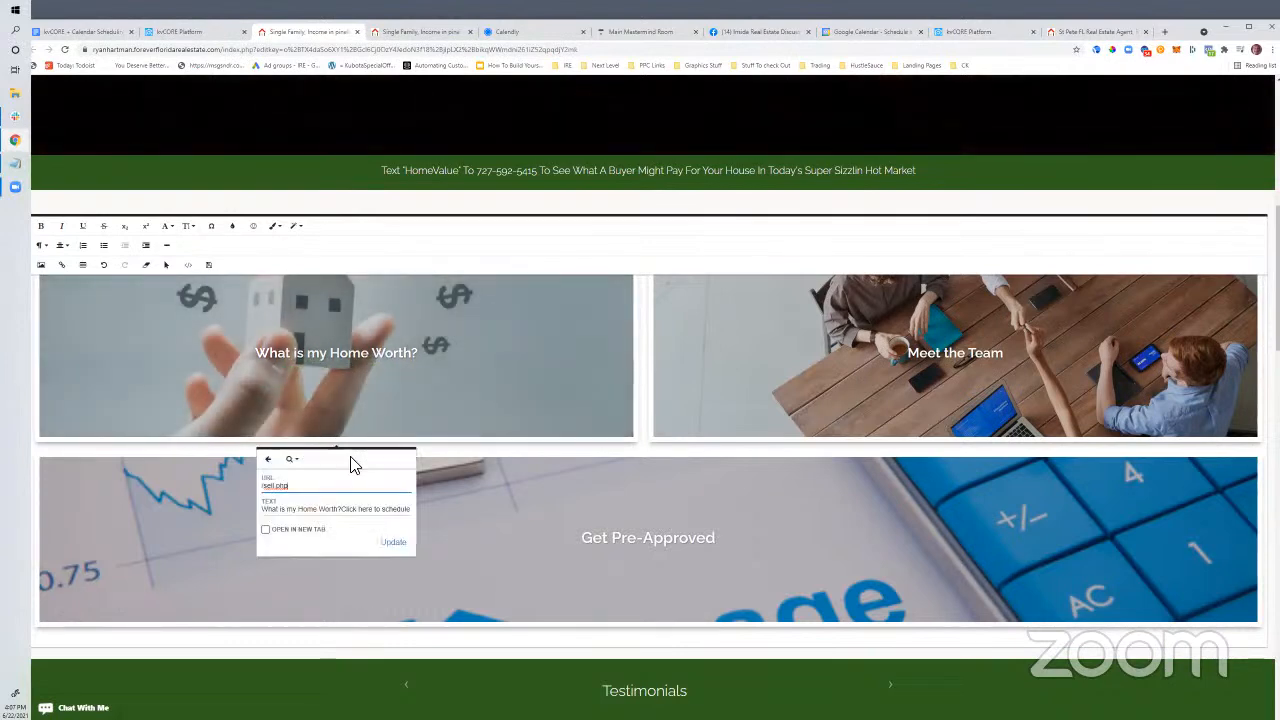
pyautogui.write('http:')
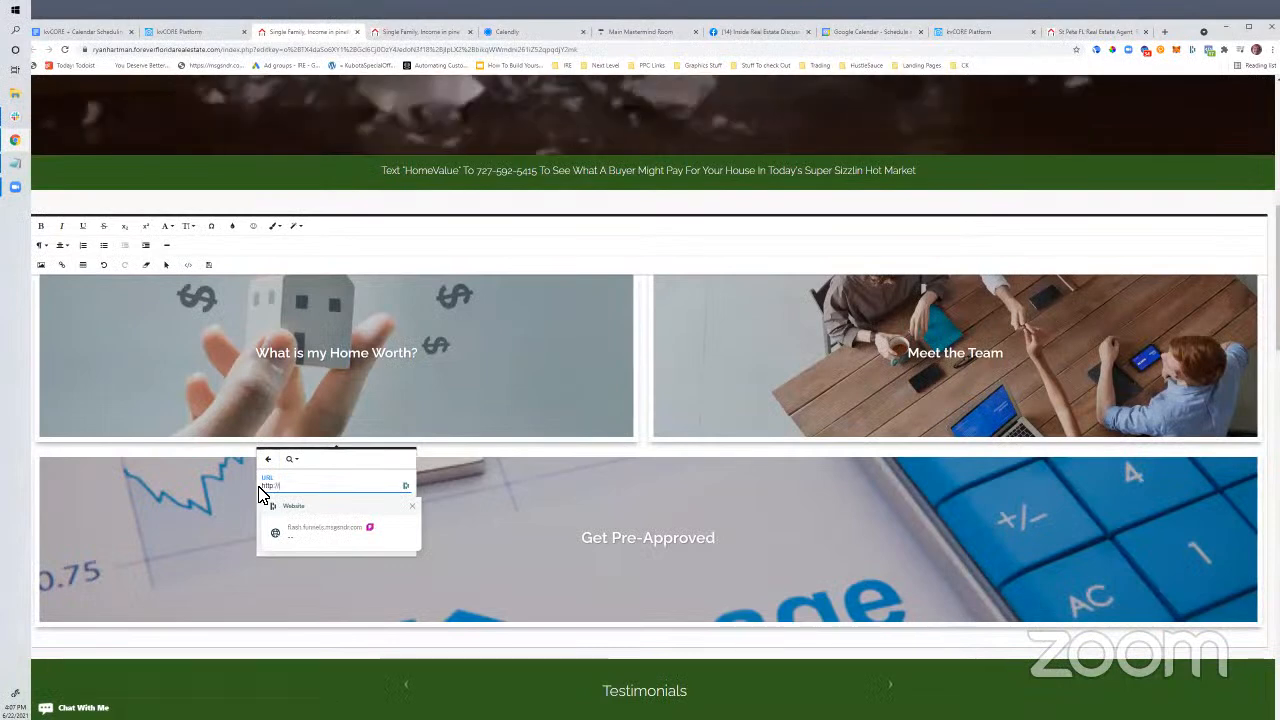
pyautogui.write('//calendly.com')
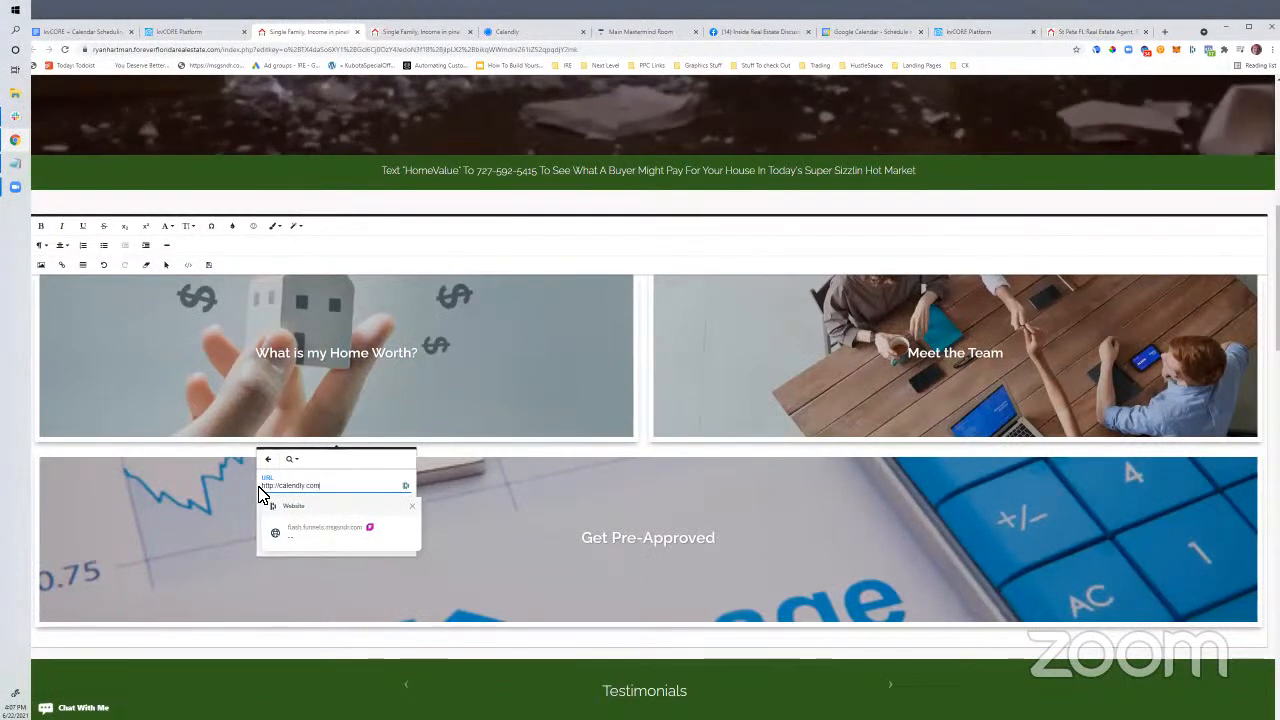
pyautogui.press('Return')
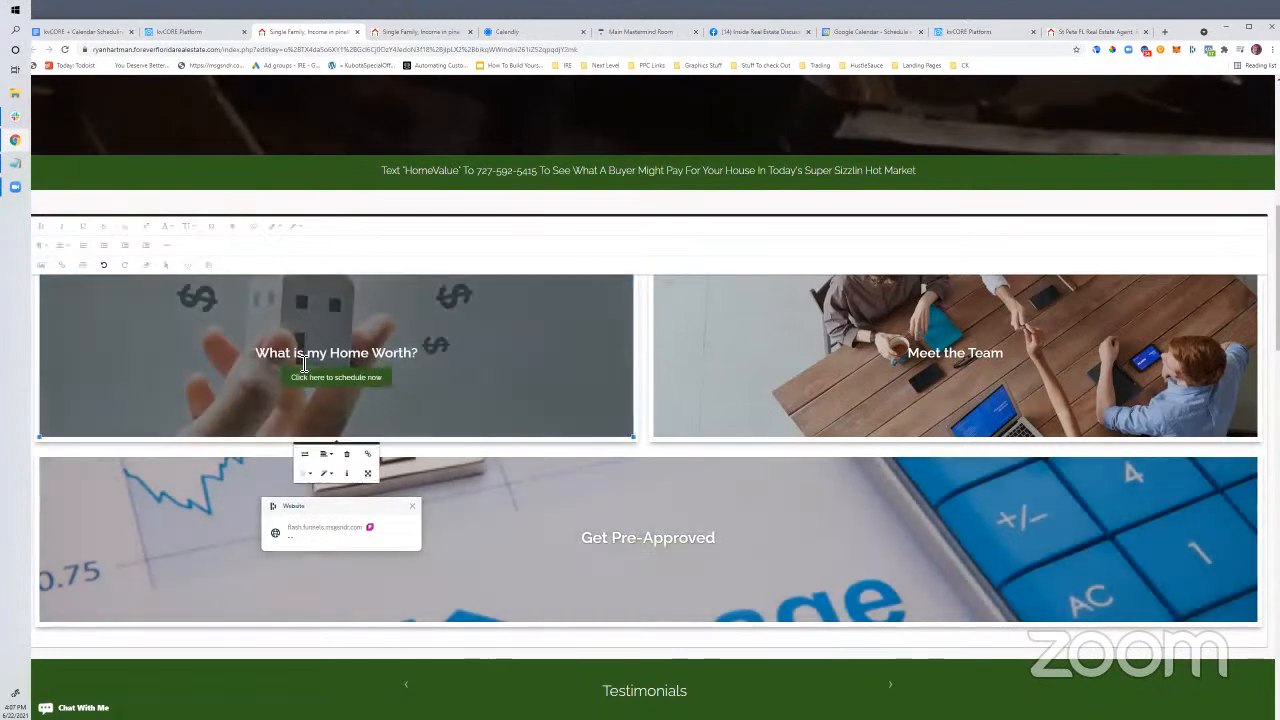
pyautogui.click(306, 362)
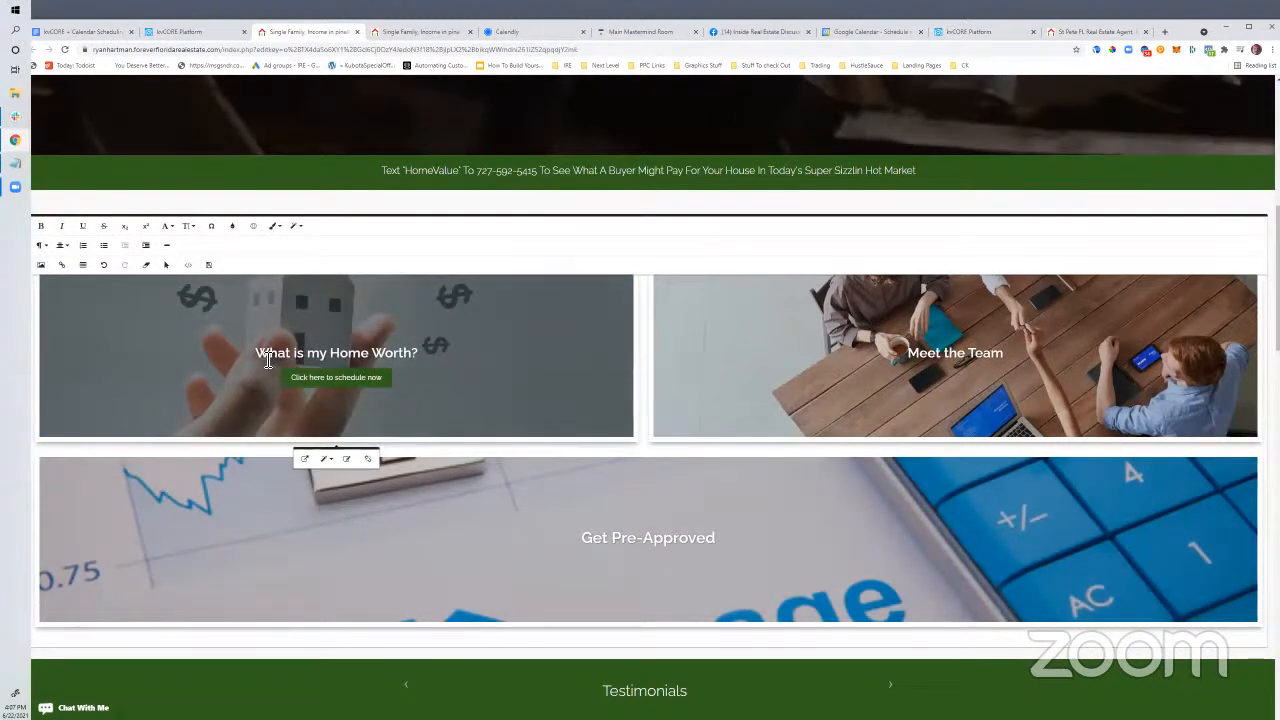
pyautogui.moveTo(257, 353); pyautogui.dragTo(408, 358)
pyautogui.press('BackSpace')
pyautogui.press('BackSpace')
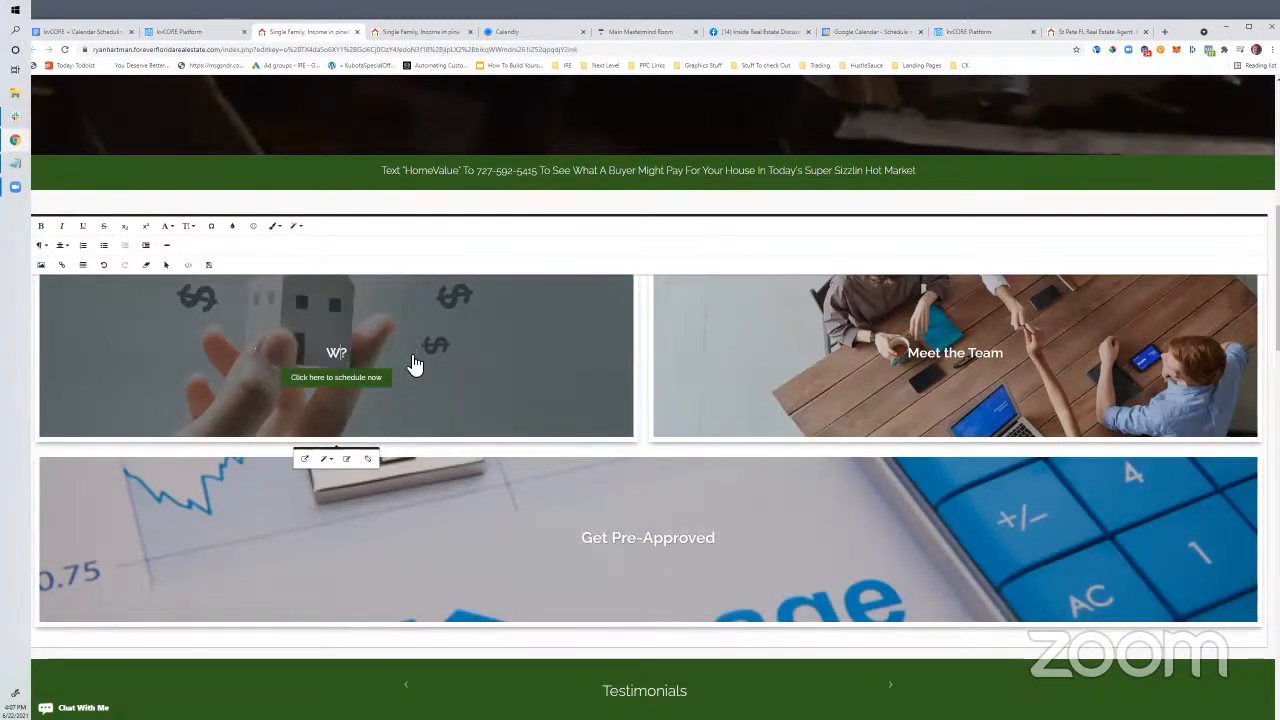
pyautogui.write('Schedule A ')
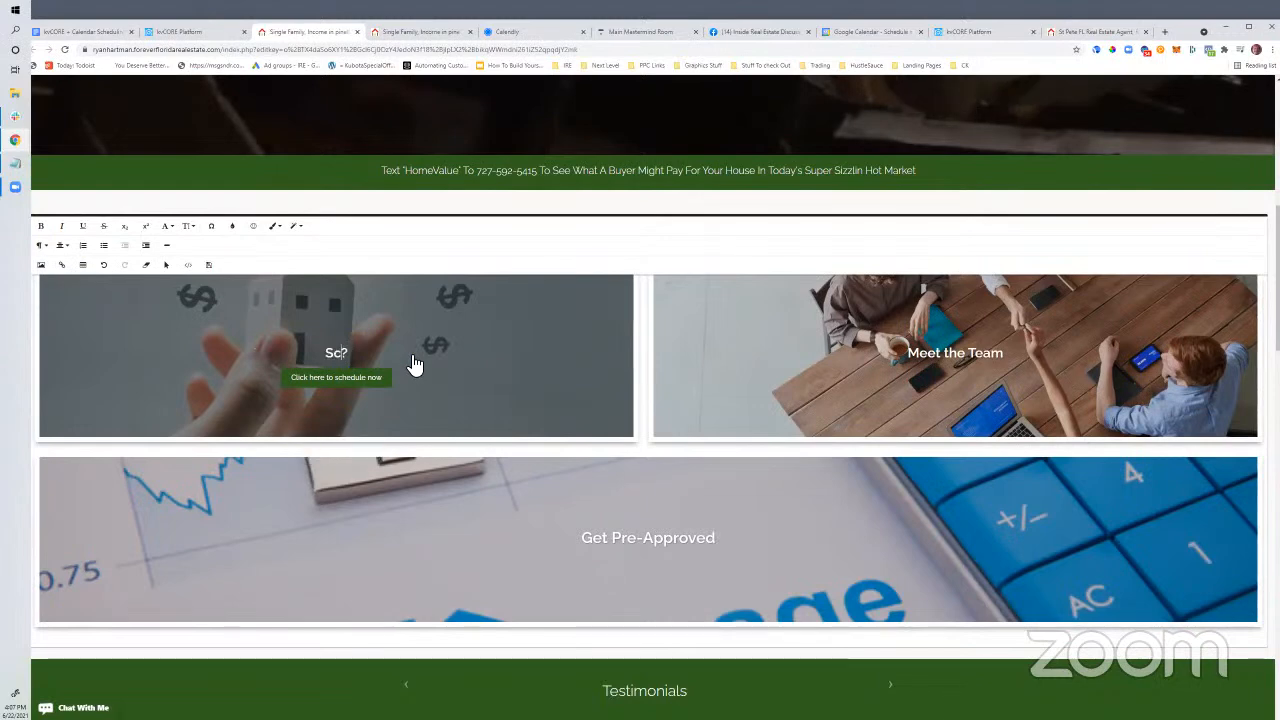
pyautogui.write('1 On 1 Home')
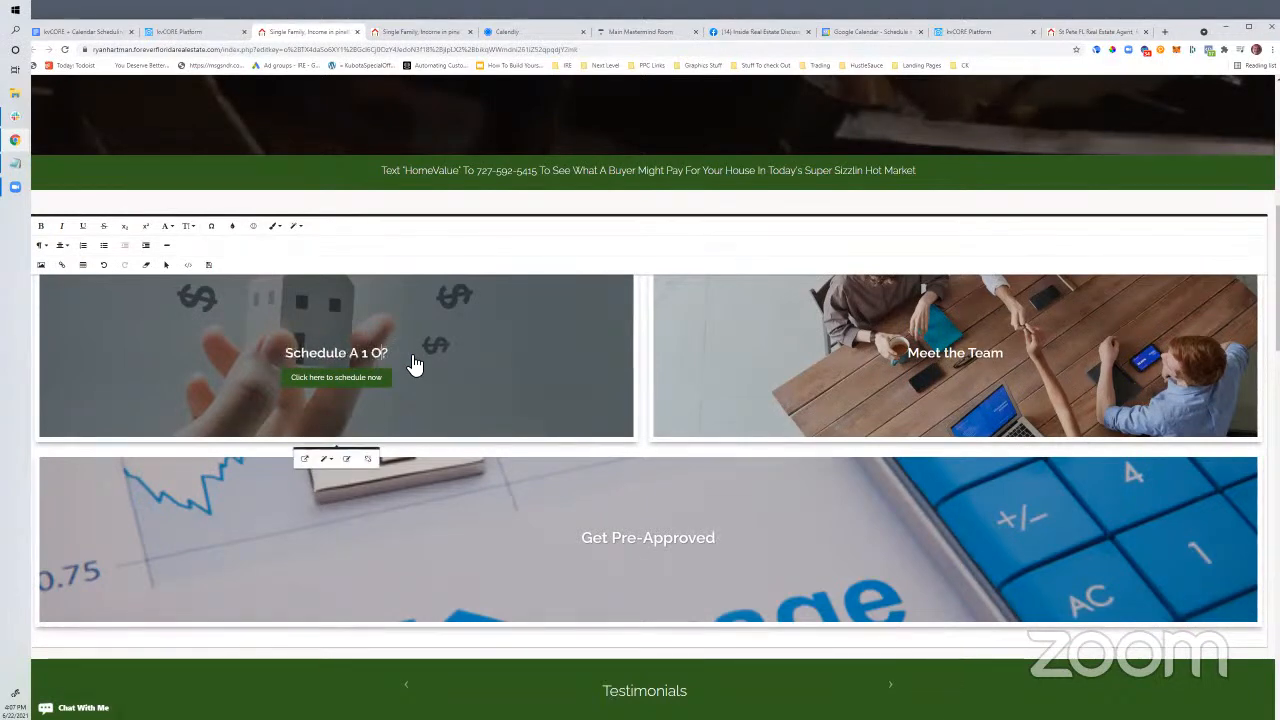
pyautogui.write(" Buyer's Cons")
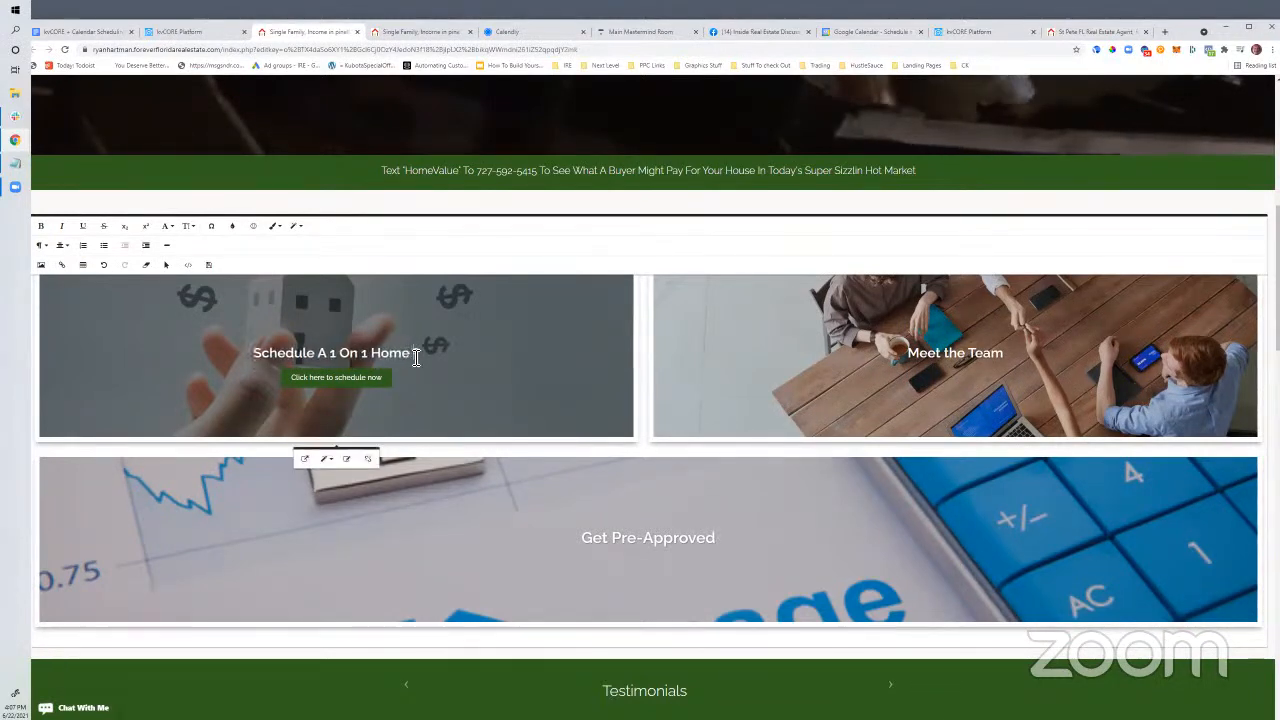
pyautogui.write('ult?')
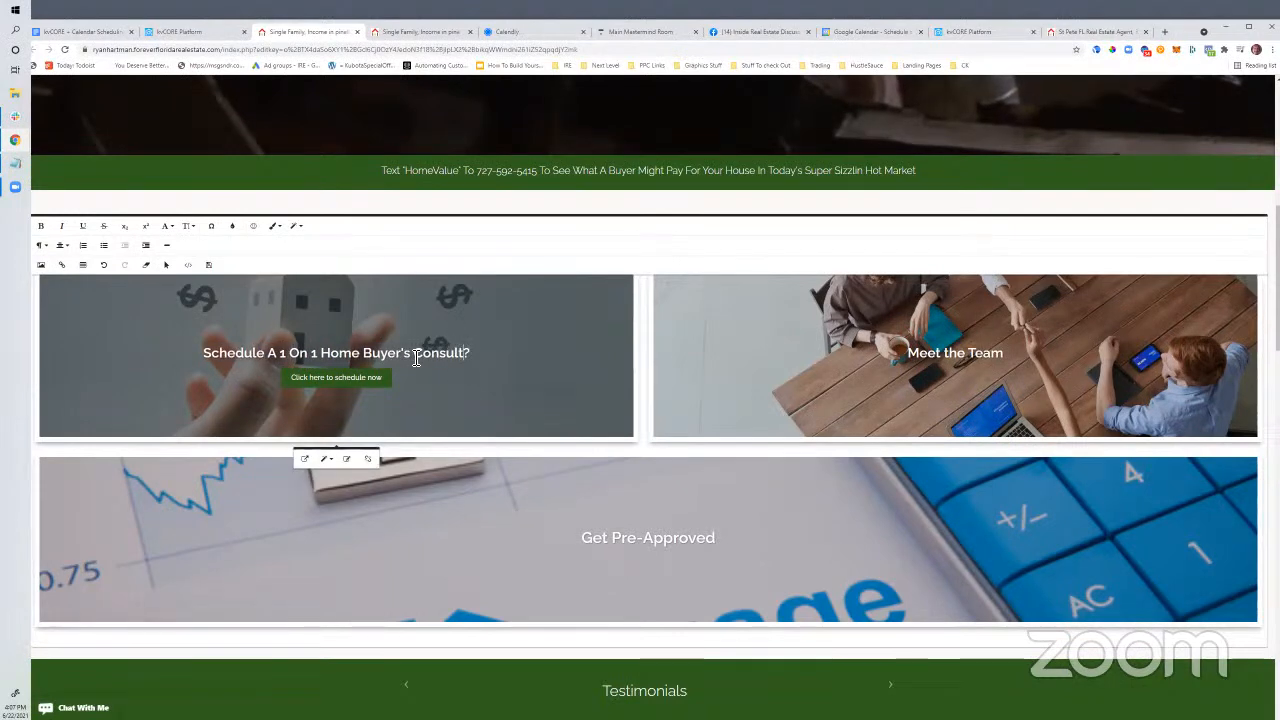
pyautogui.click(320, 353)
pyautogui.write('First ')
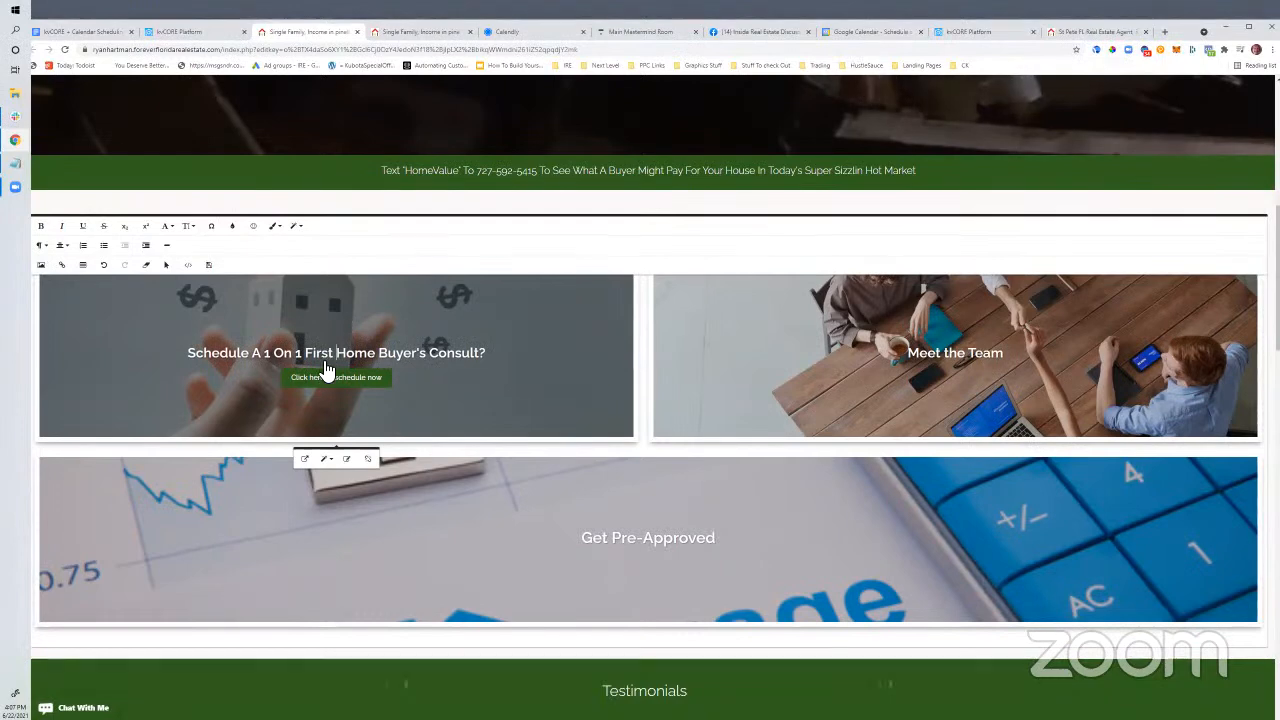
pyautogui.write('Time')
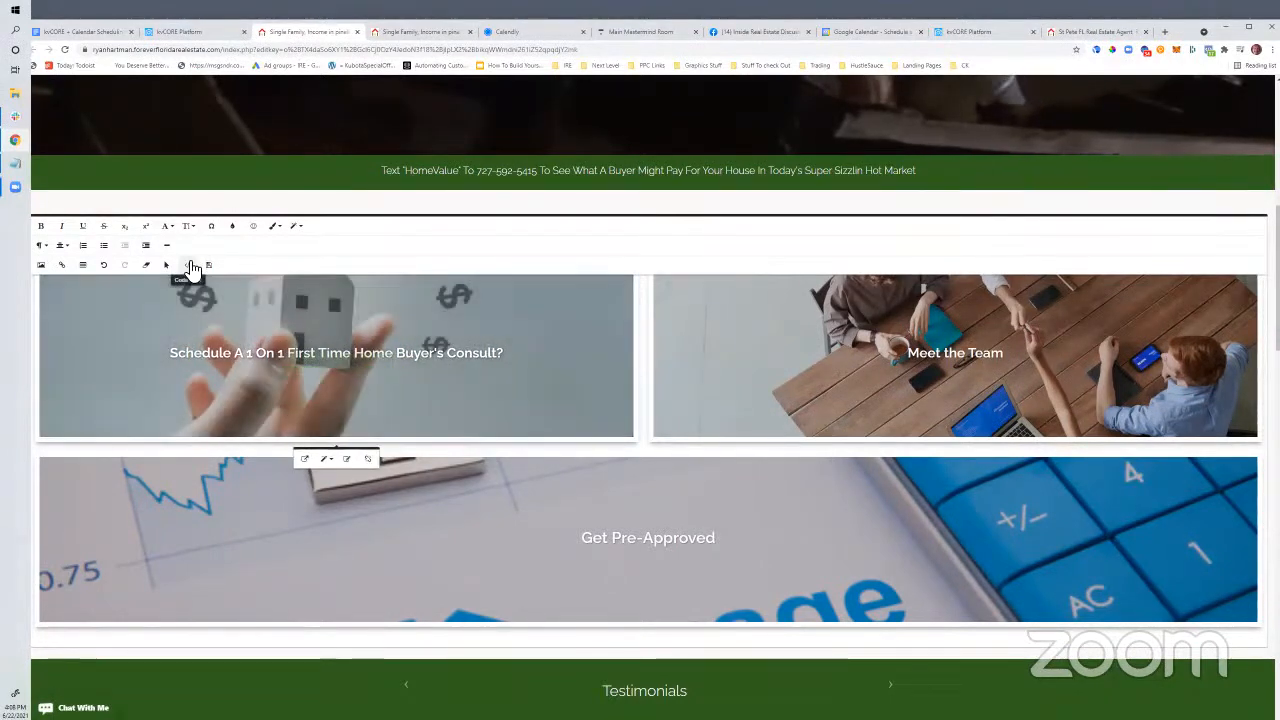
pyautogui.click(192, 268)
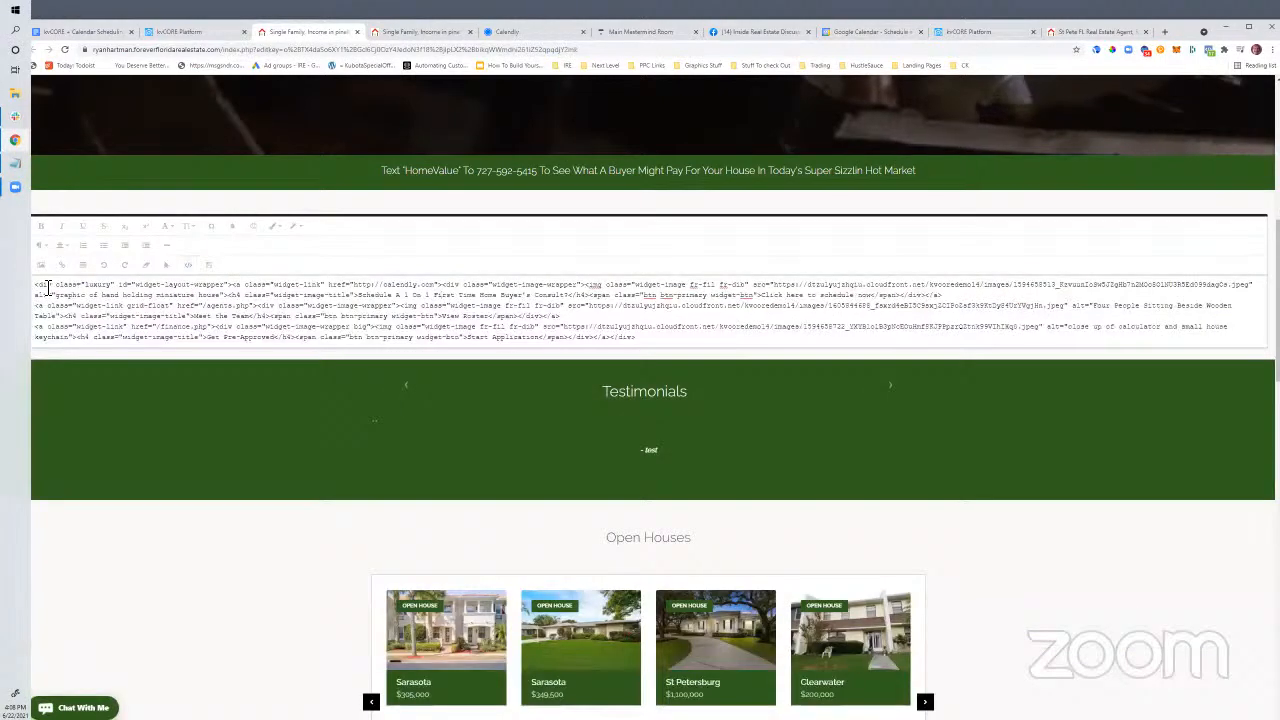
pyautogui.press('Return')
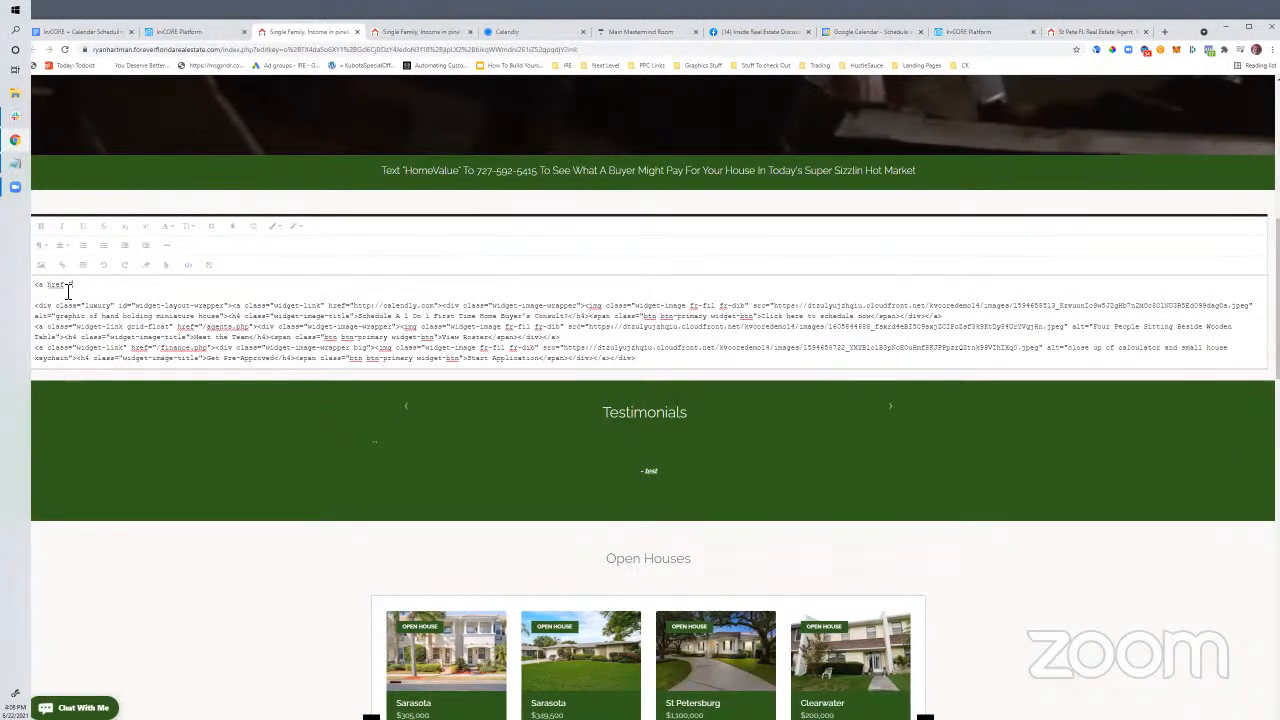
pyautogui.write('"http://calendly.com"> d')
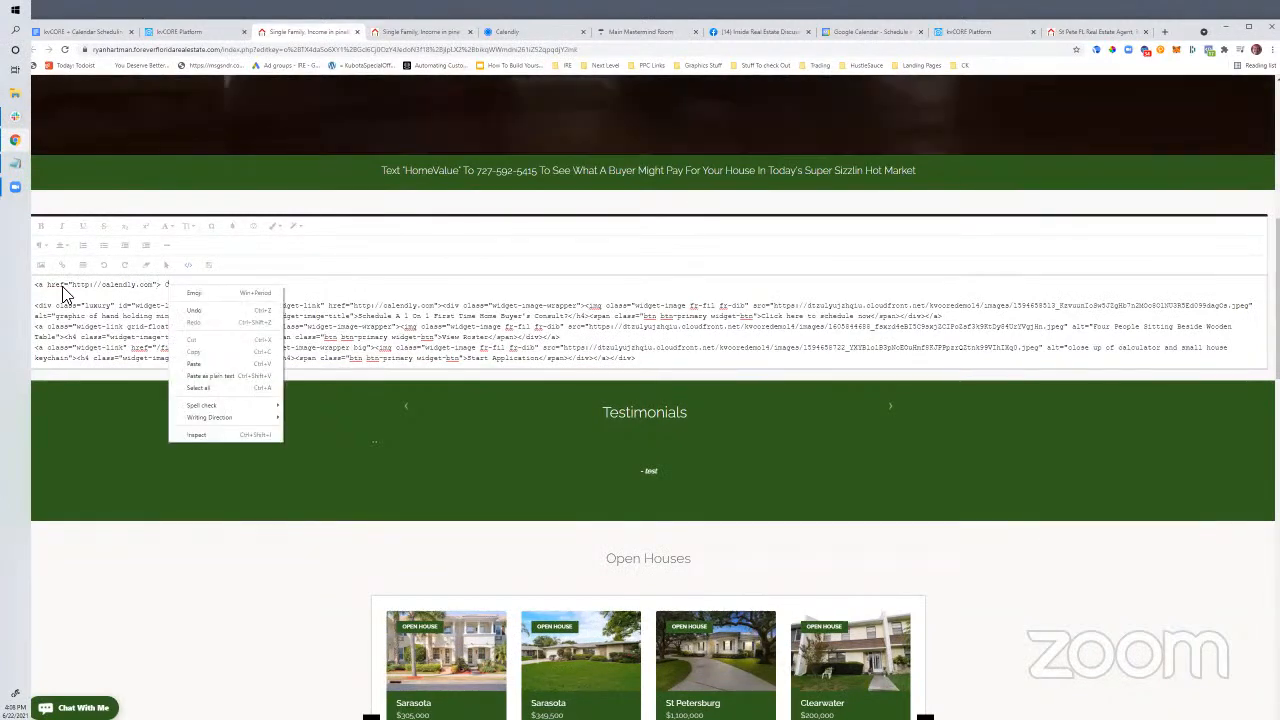
pyautogui.press('Escape')
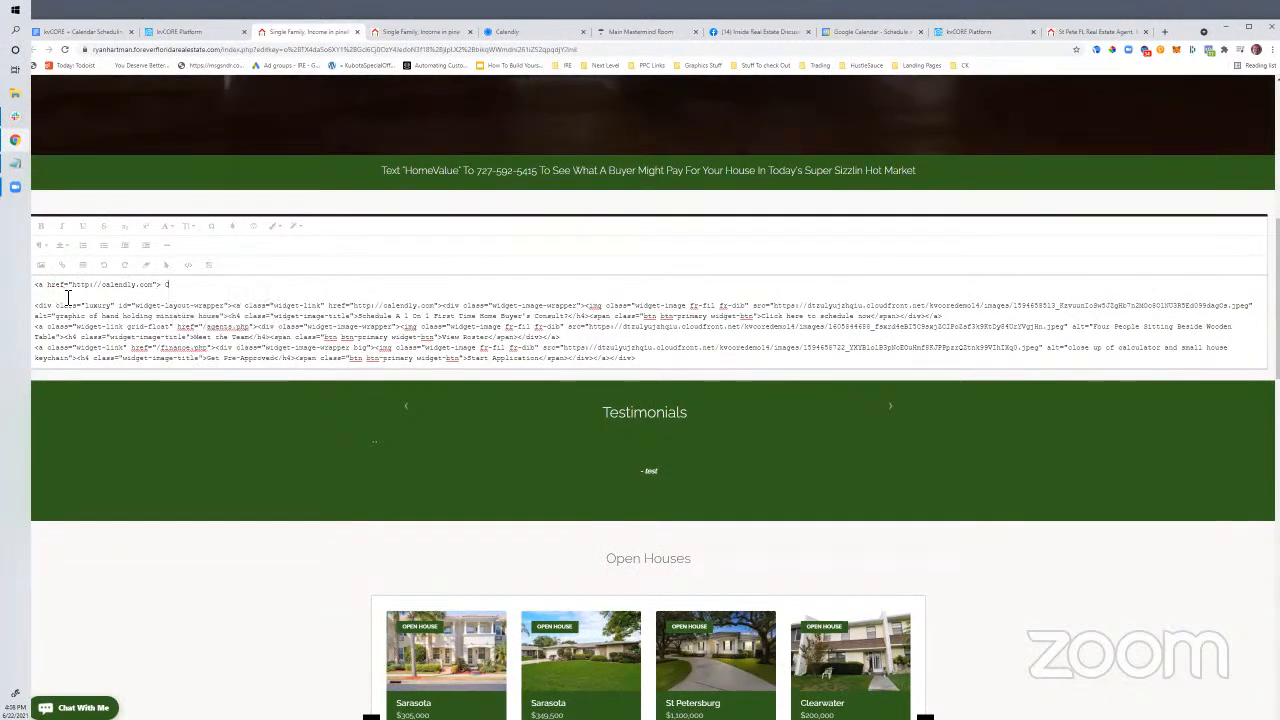
pyautogui.write('"> Click here</a>')
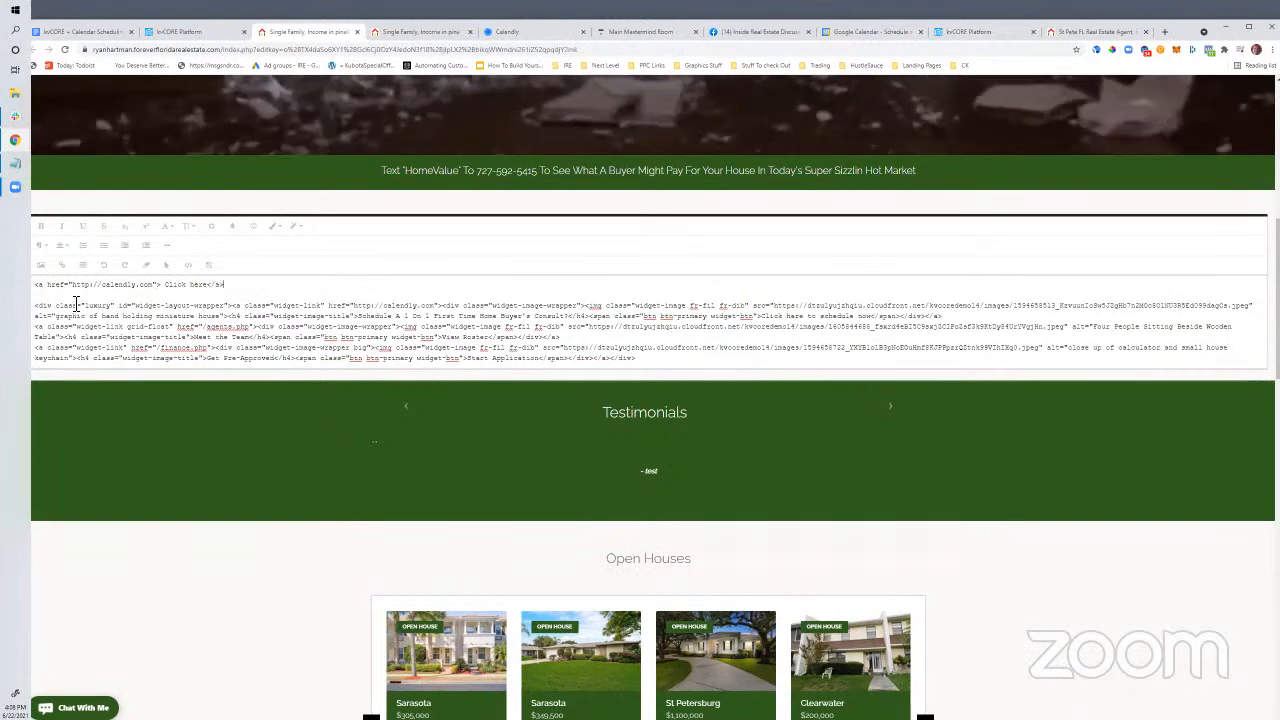
pyautogui.click(187, 265)
# Wrap the Click here link in <h2> heading tags
pyautogui.moveTo(75, 286); pyautogui.dragTo(46, 289)
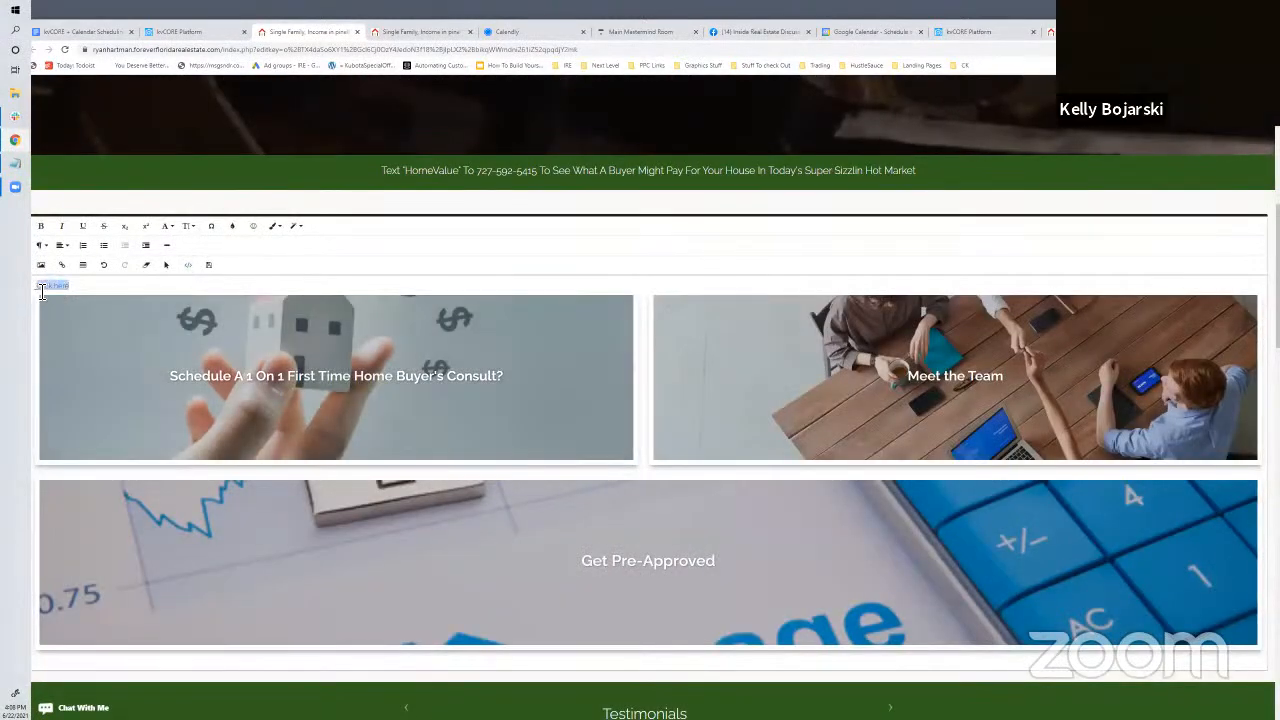
pyautogui.click(187, 265)
pyautogui.click(178, 289)
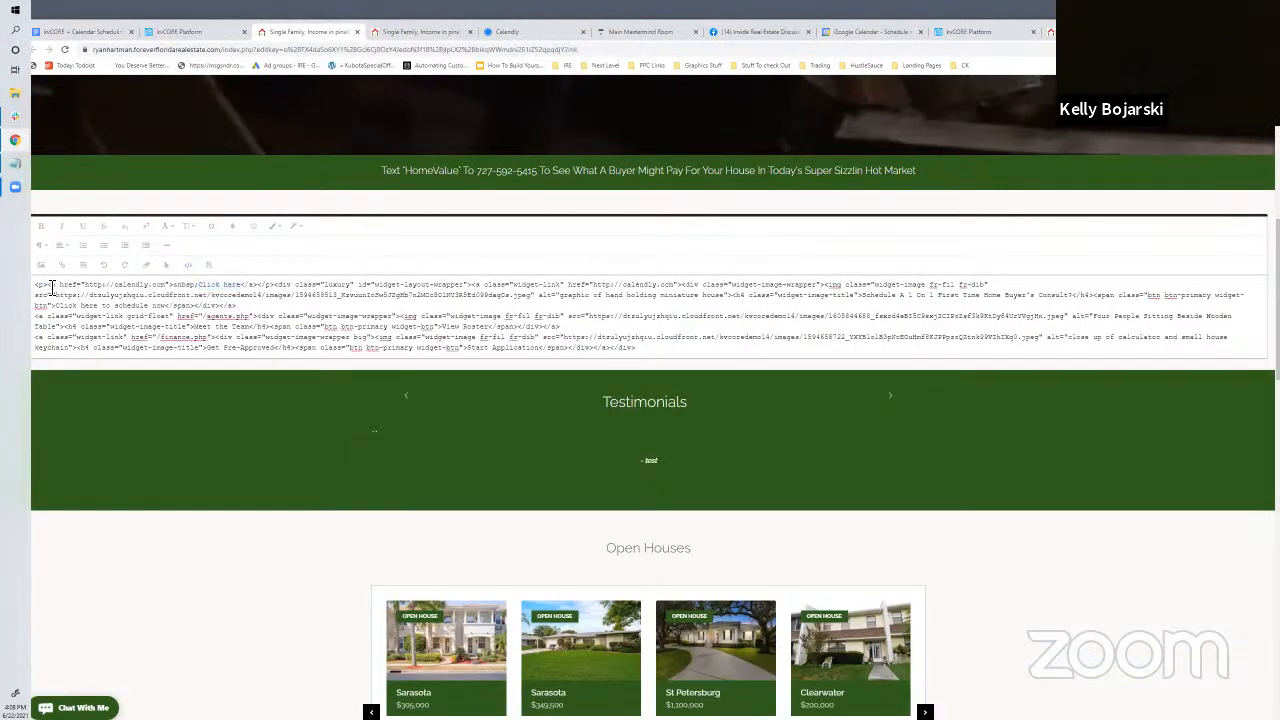
pyautogui.click(49, 287)
pyautogui.write('<h2>')
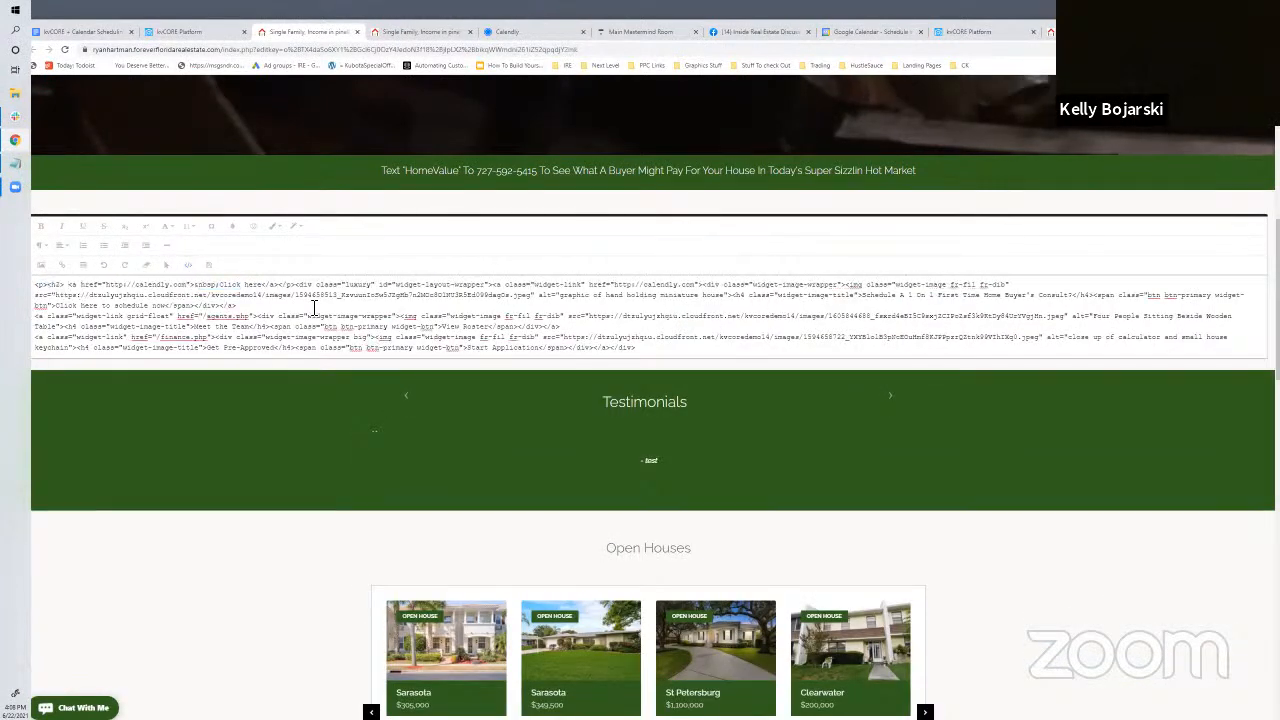
pyautogui.click(281, 289)
pyautogui.write('</h2>')
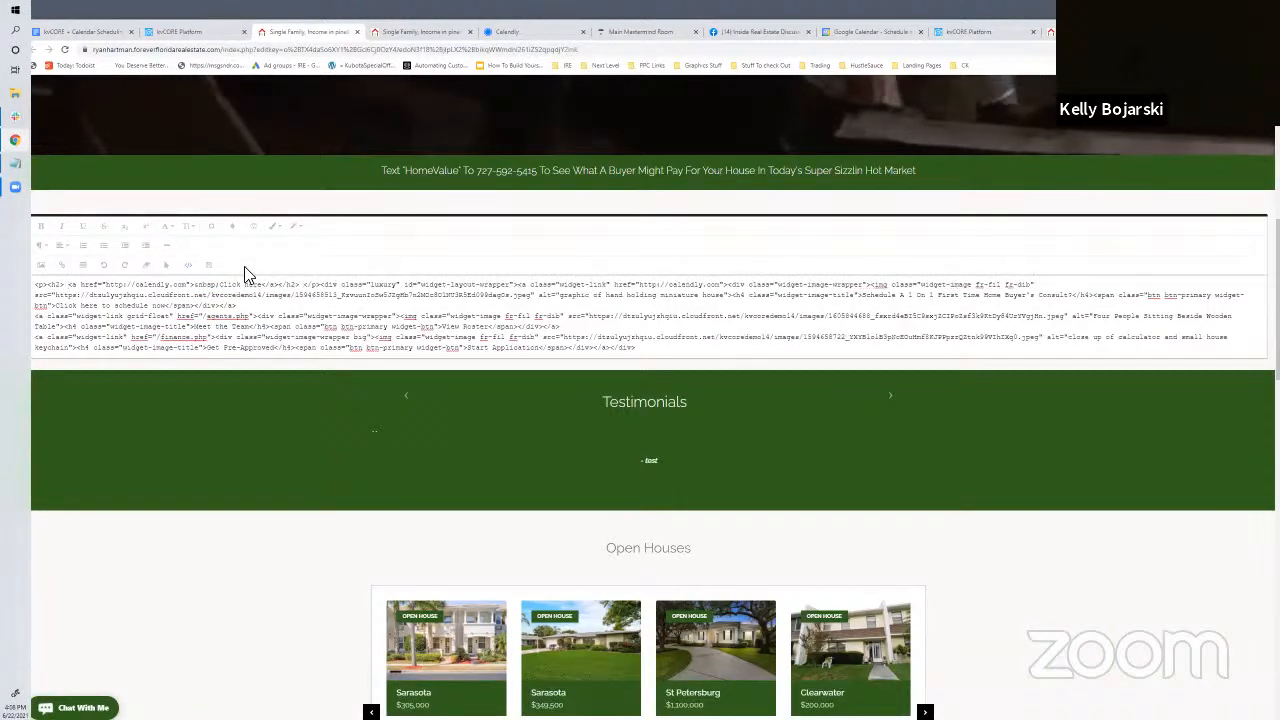
pyautogui.click(187, 267)
# Delete the Click here link text, leaving an empty line above the tiles
pyautogui.moveTo(123, 313); pyautogui.dragTo(74, 313)
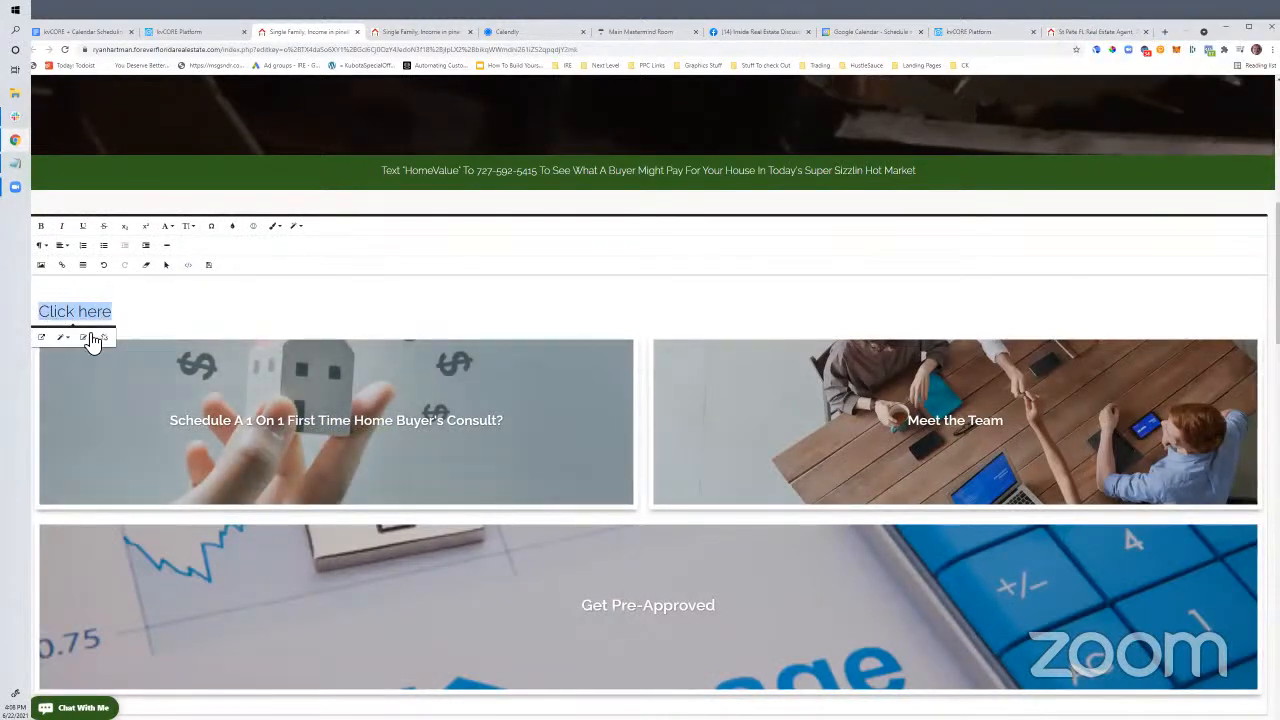
pyautogui.moveTo(135, 318); pyautogui.dragTo(58, 315)
pyautogui.press('BackSpace')
pyautogui.press('BackSpace')
pyautogui.press('BackSpace')
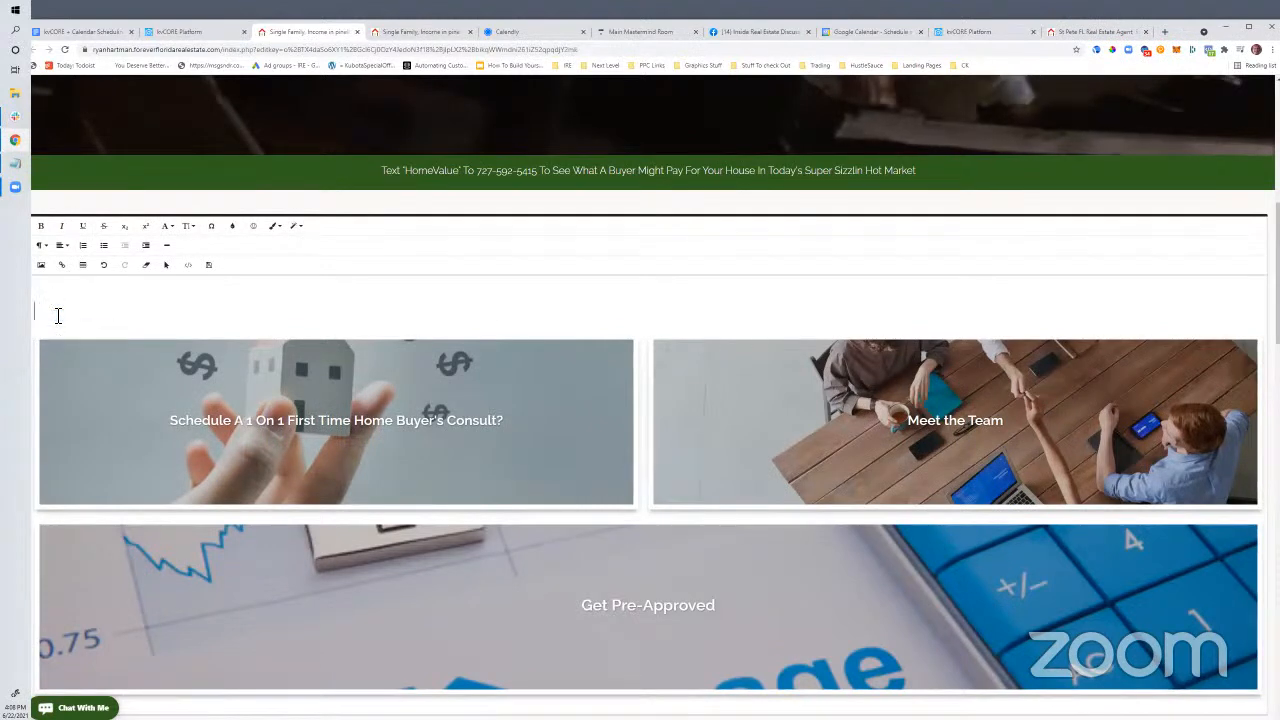
pyautogui.press('BackSpace')
pyautogui.press('BackSpace')
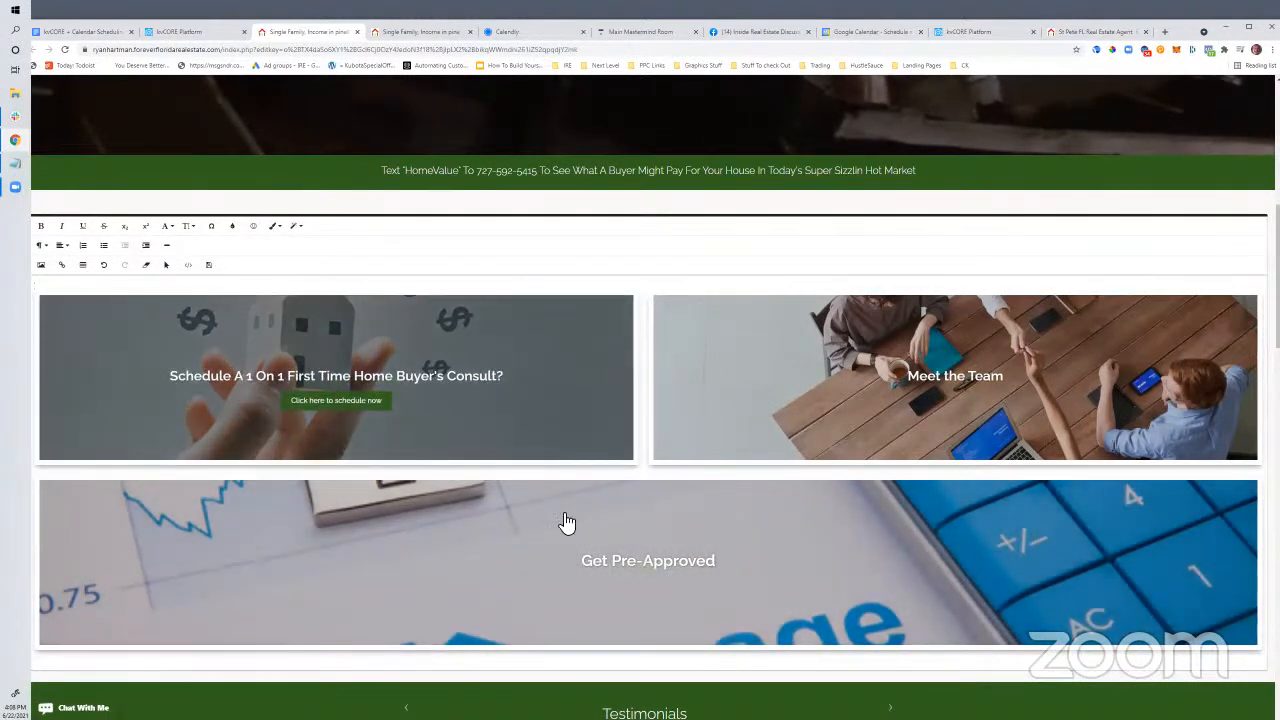
pyautogui.scroll(3, 770, 470)
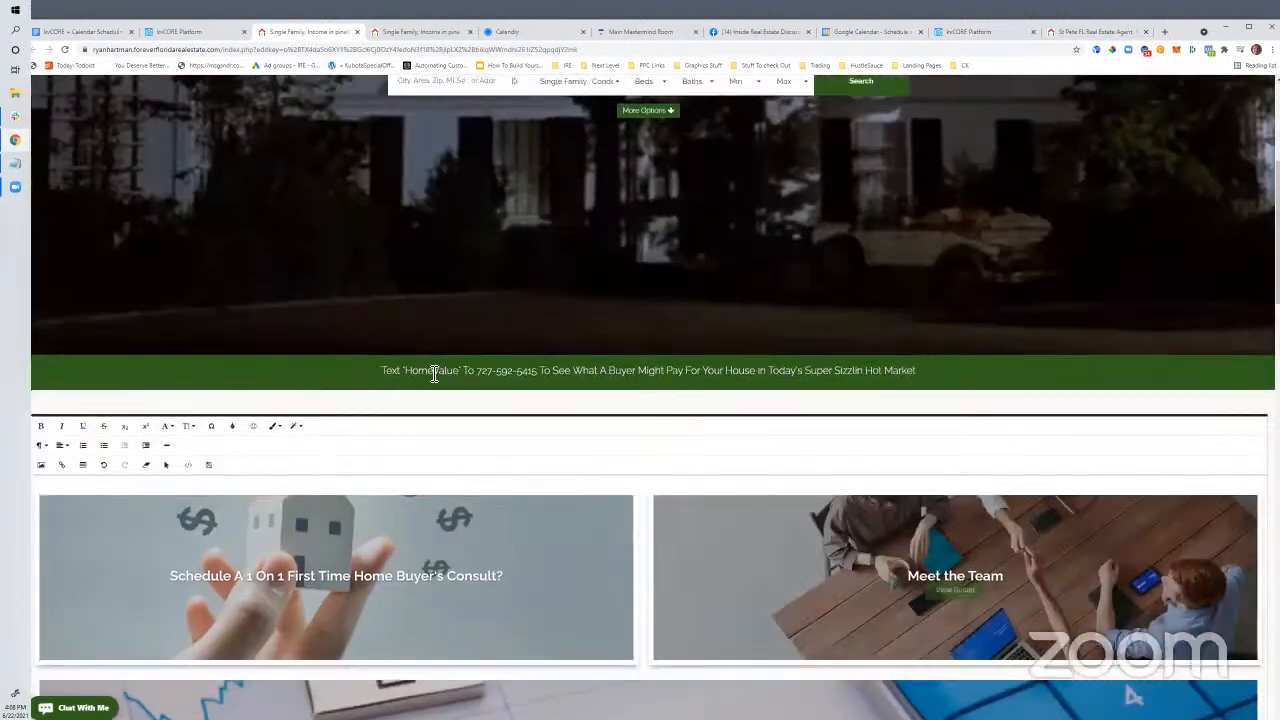
pyautogui.scroll(-3, 484, 540)
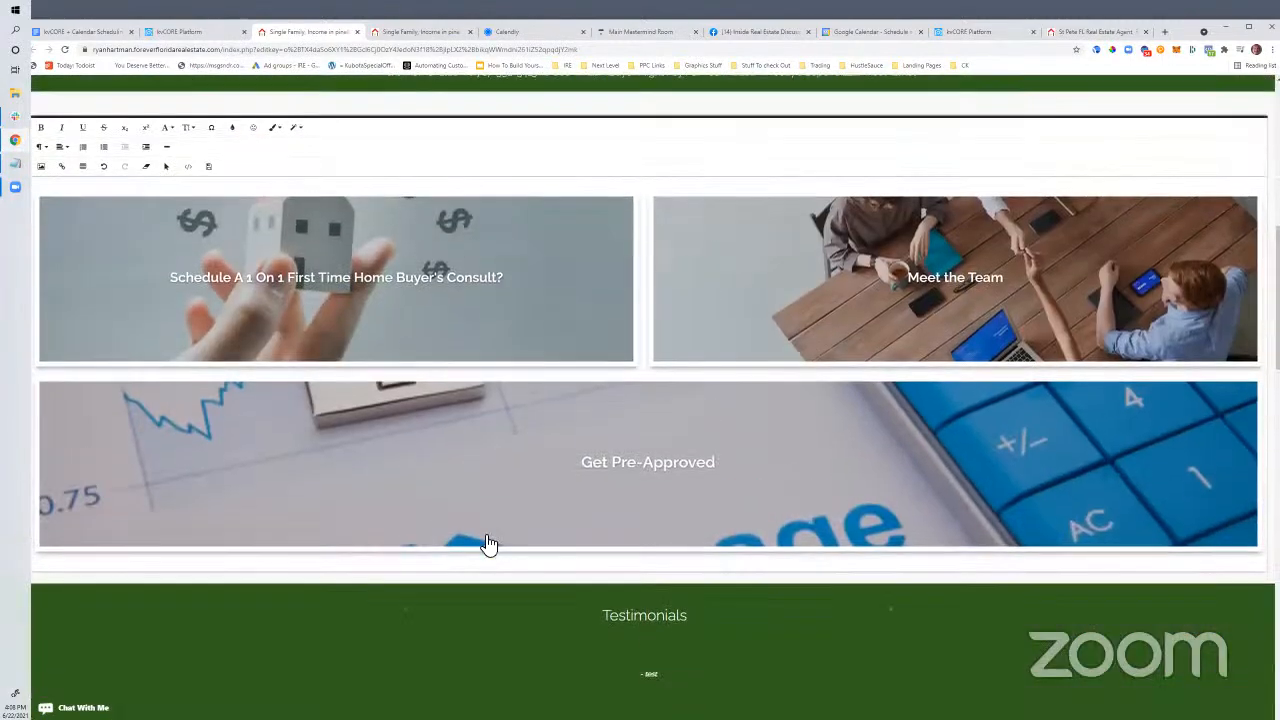
pyautogui.scroll(3, 488, 543)
pyautogui.moveTo(383, 322); pyautogui.dragTo(850, 326)
pyautogui.moveTo(385, 322); pyautogui.dragTo(922, 329)
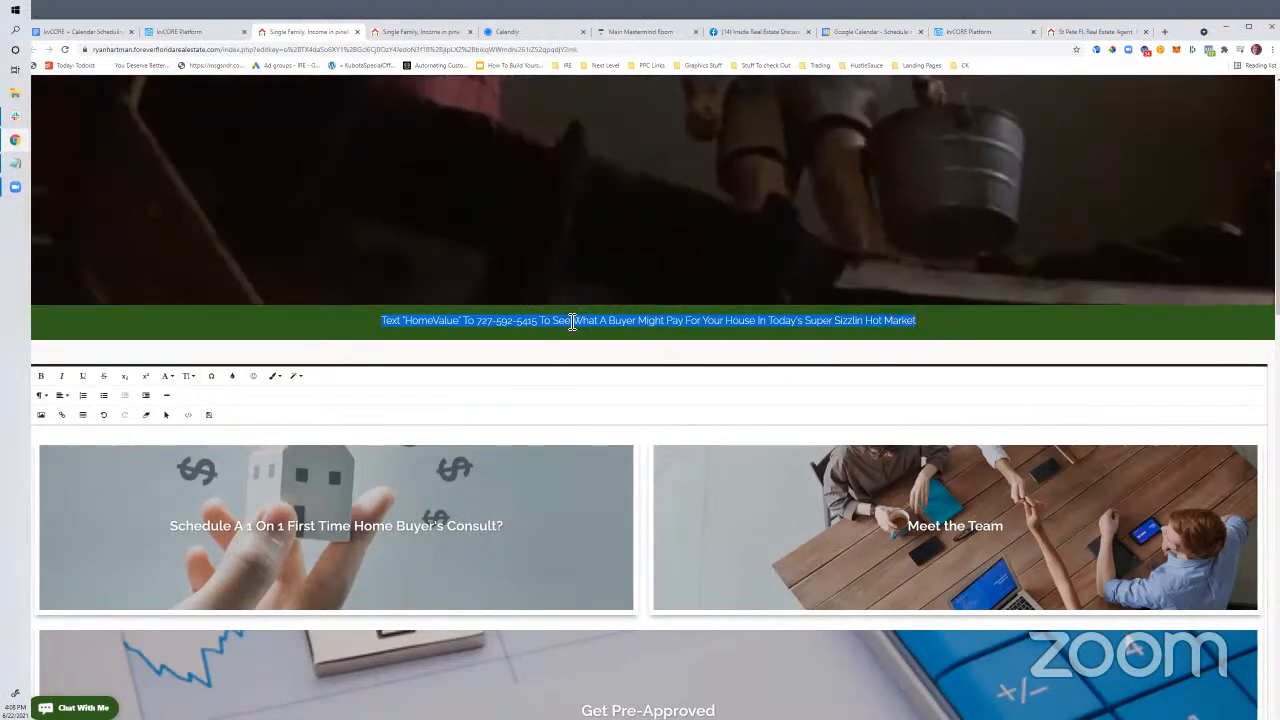
pyautogui.click(426, 380)
pyautogui.scroll(2, 423, 380)
pyautogui.scroll(2, 418, 410)
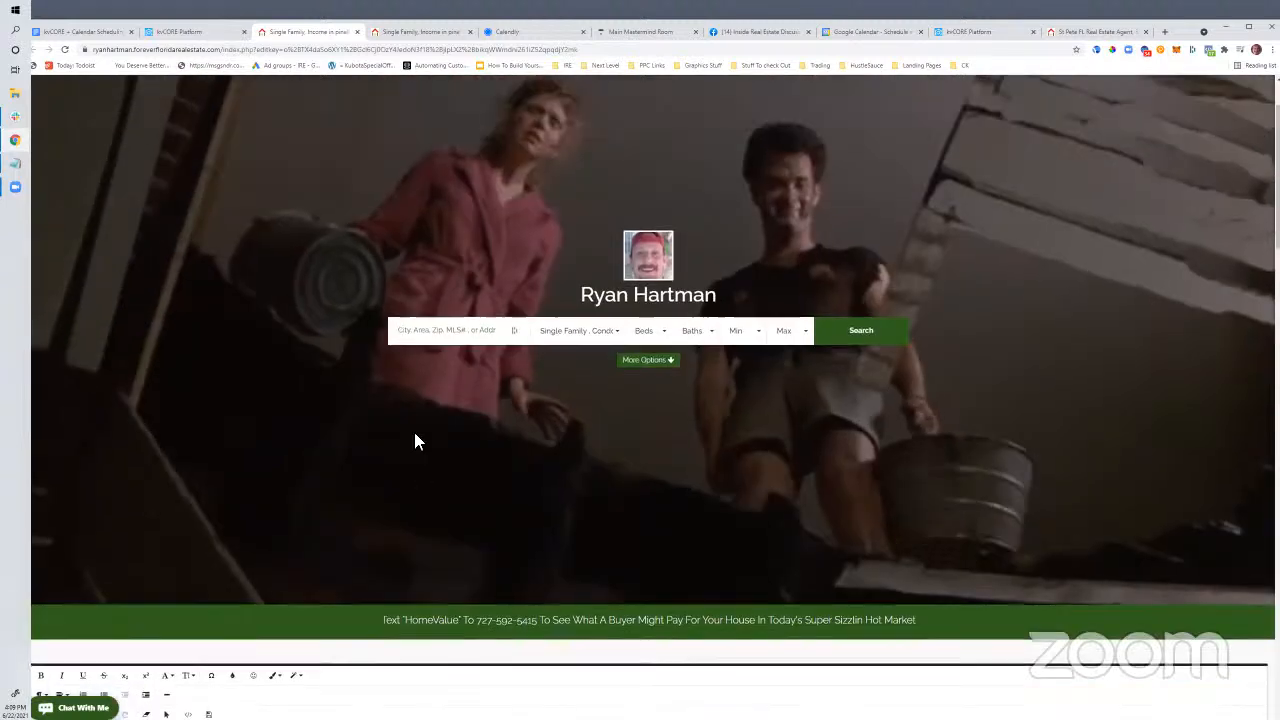
pyautogui.scroll(-3, 400, 432)
pyautogui.moveTo(381, 422); pyautogui.dragTo(432, 421)
pyautogui.moveTo(752, 420); pyautogui.dragTo(914, 430)
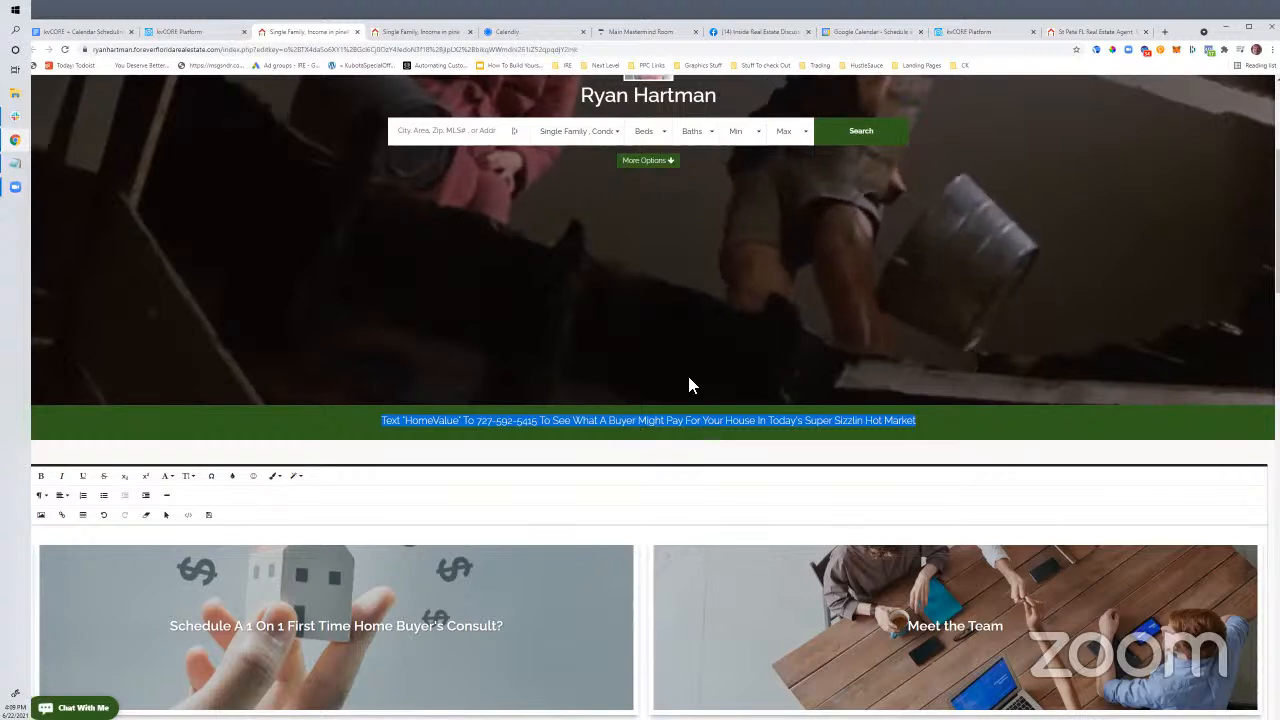
pyautogui.moveTo(381, 430); pyautogui.dragTo(868, 422)
pyautogui.moveTo(505, 445); pyautogui.dragTo(850, 430)
pyautogui.moveTo(382, 424); pyautogui.dragTo(465, 426)
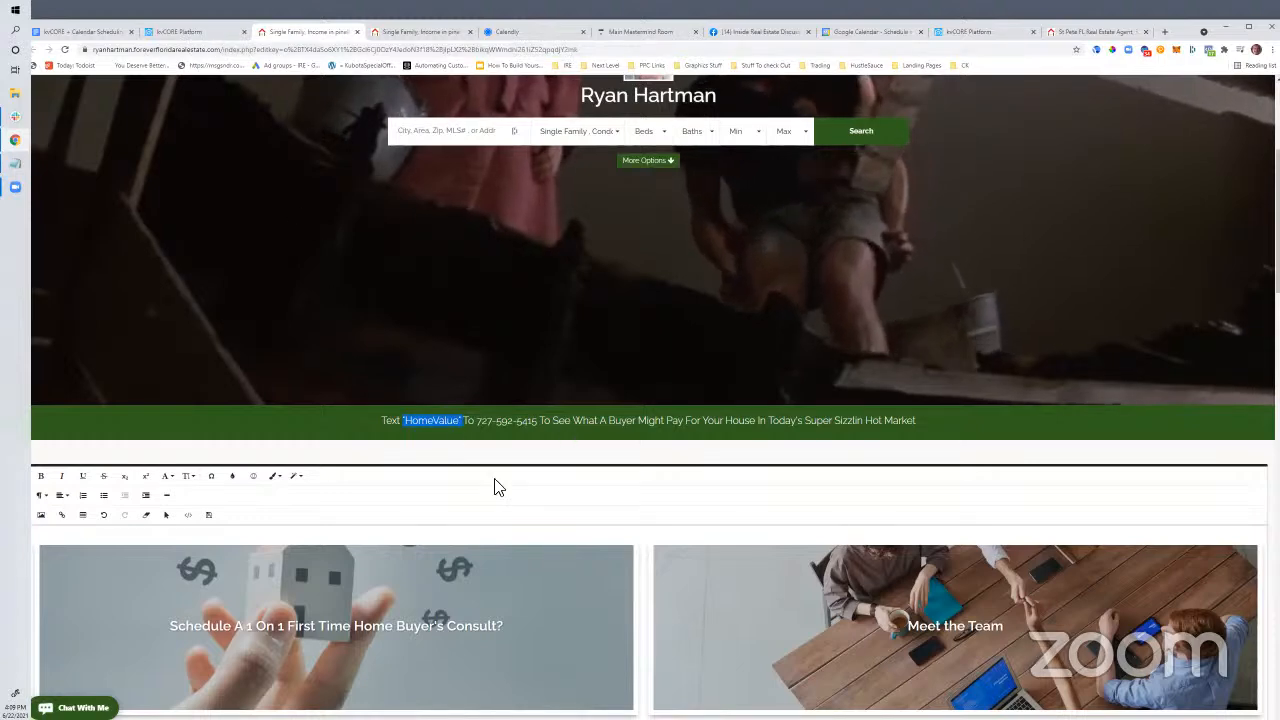
pyautogui.click(449, 446)
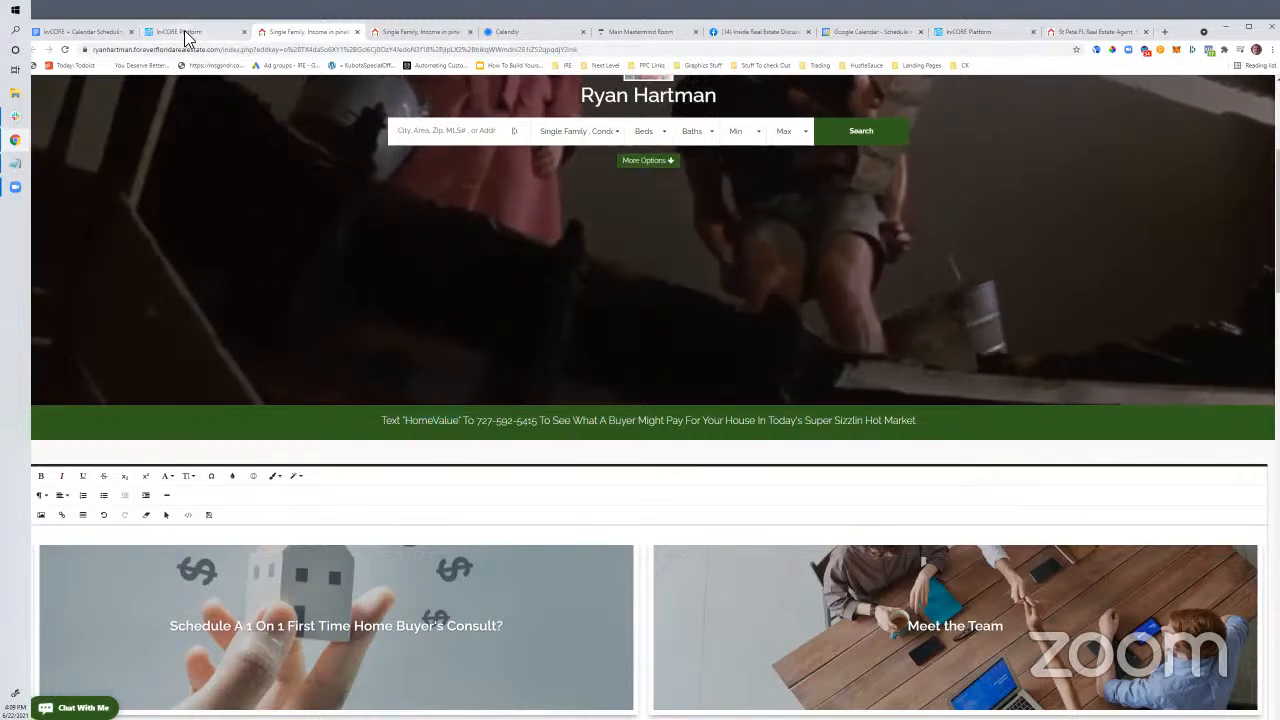
# In kvCORE Platform, go to Web & IDX Website Settings, Agents section
pyautogui.click(186, 32)
pyautogui.click(86, 343)
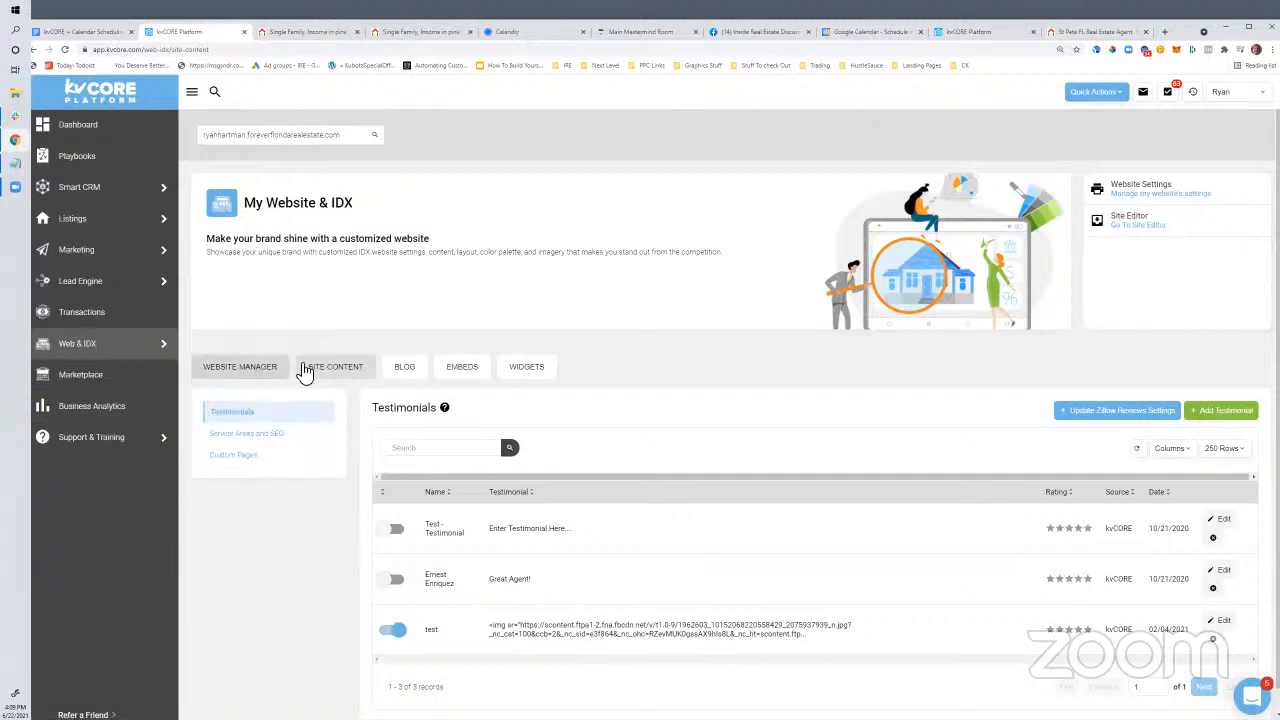
pyautogui.click(1130, 206)
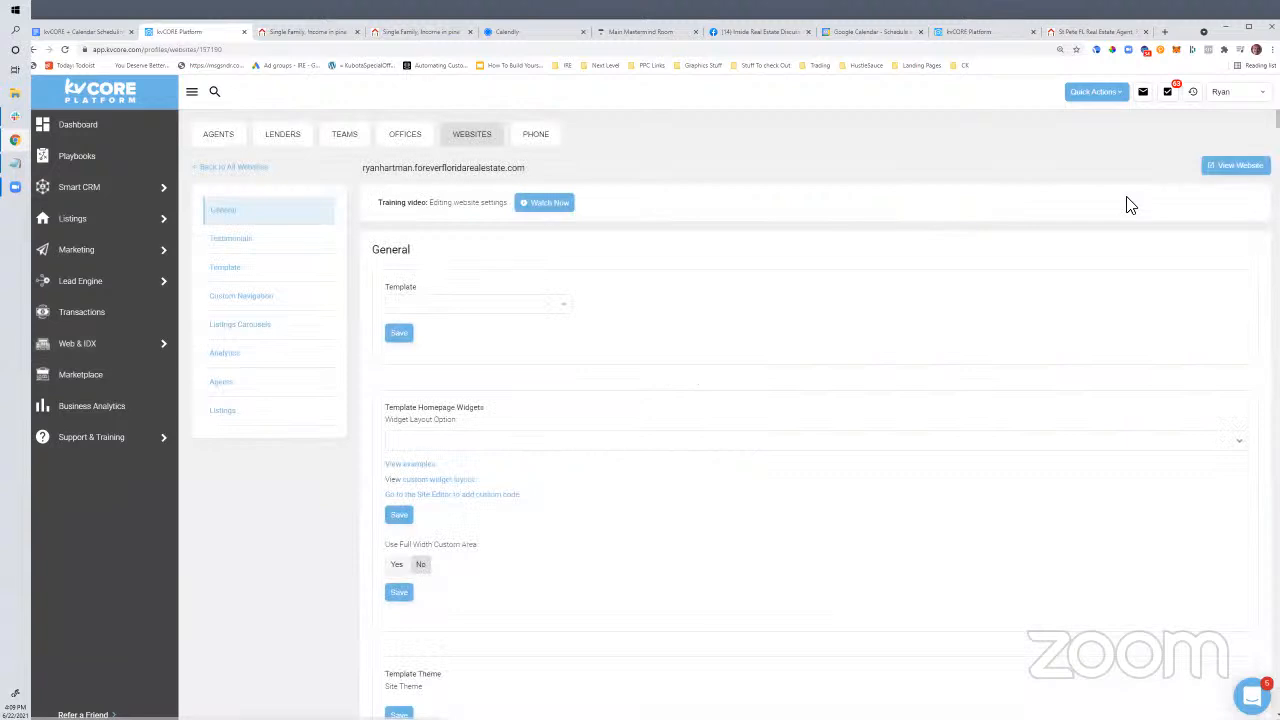
pyautogui.click(214, 392)
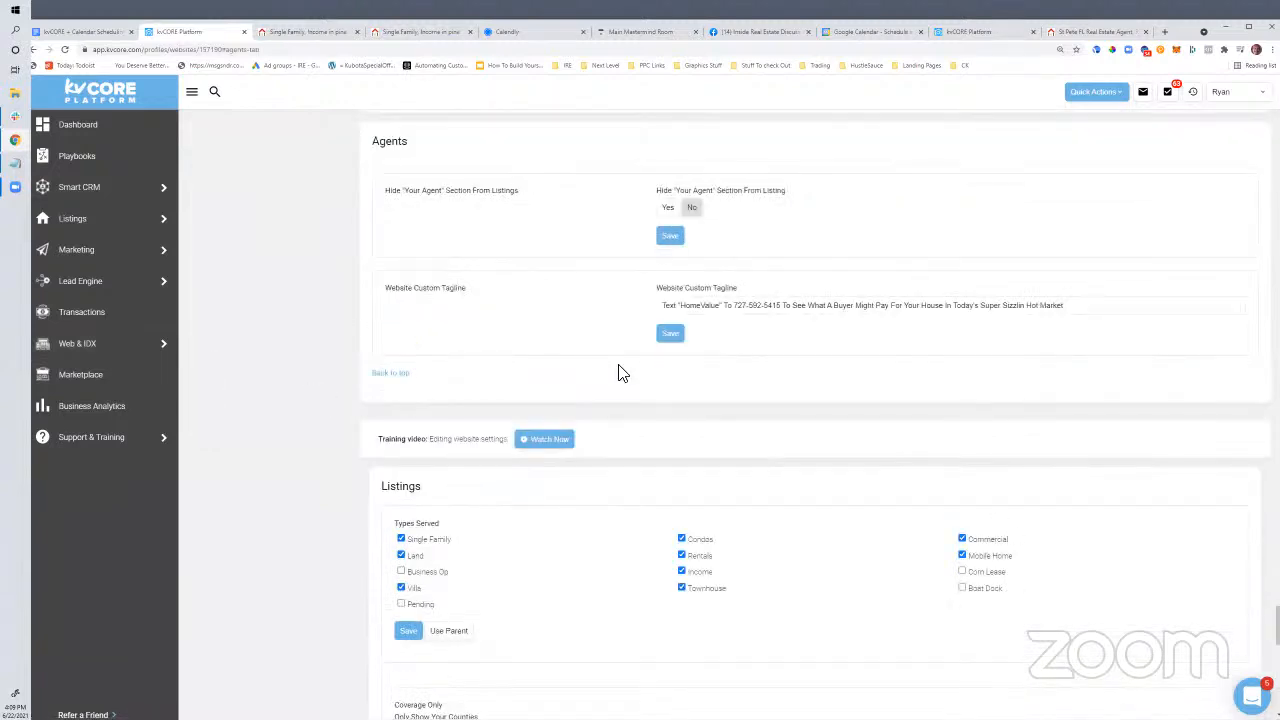
# Highlight the Website Custom Tagline's HomeValue banner text, then return to the scheduling notes doc
pyautogui.scroll(2, 420, 300)
pyautogui.doubleClick(378, 292)
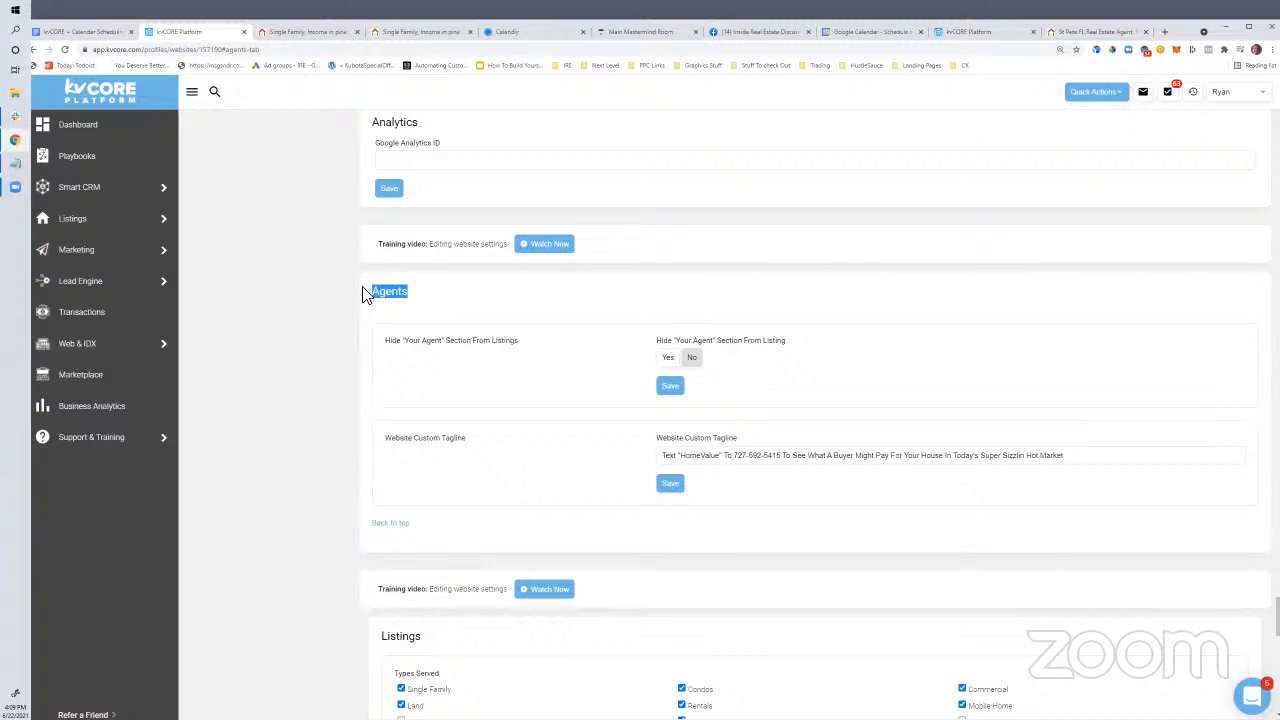
pyautogui.moveTo(468, 444); pyautogui.dragTo(394, 447)
pyautogui.click(418, 448)
pyautogui.moveTo(447, 446); pyautogui.dragTo(381, 442)
pyautogui.click(680, 457)
pyautogui.moveTo(668, 457); pyautogui.dragTo(1086, 457)
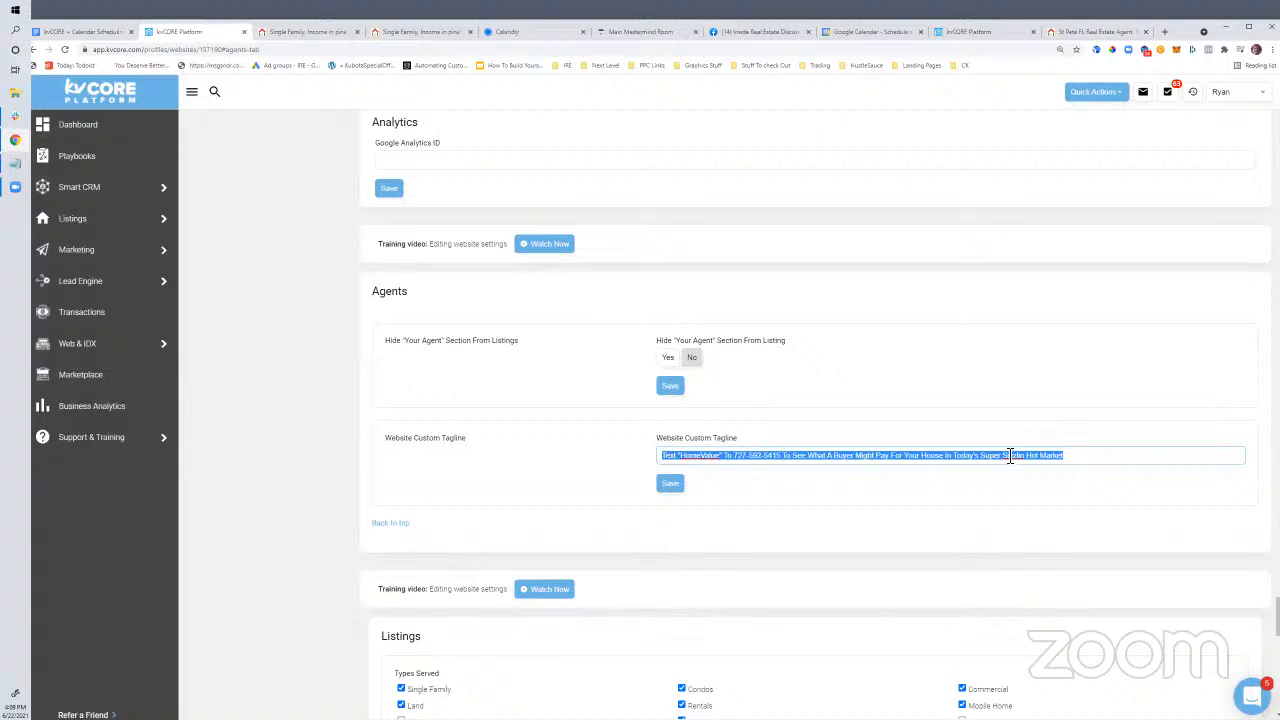
pyautogui.click(60, 32)
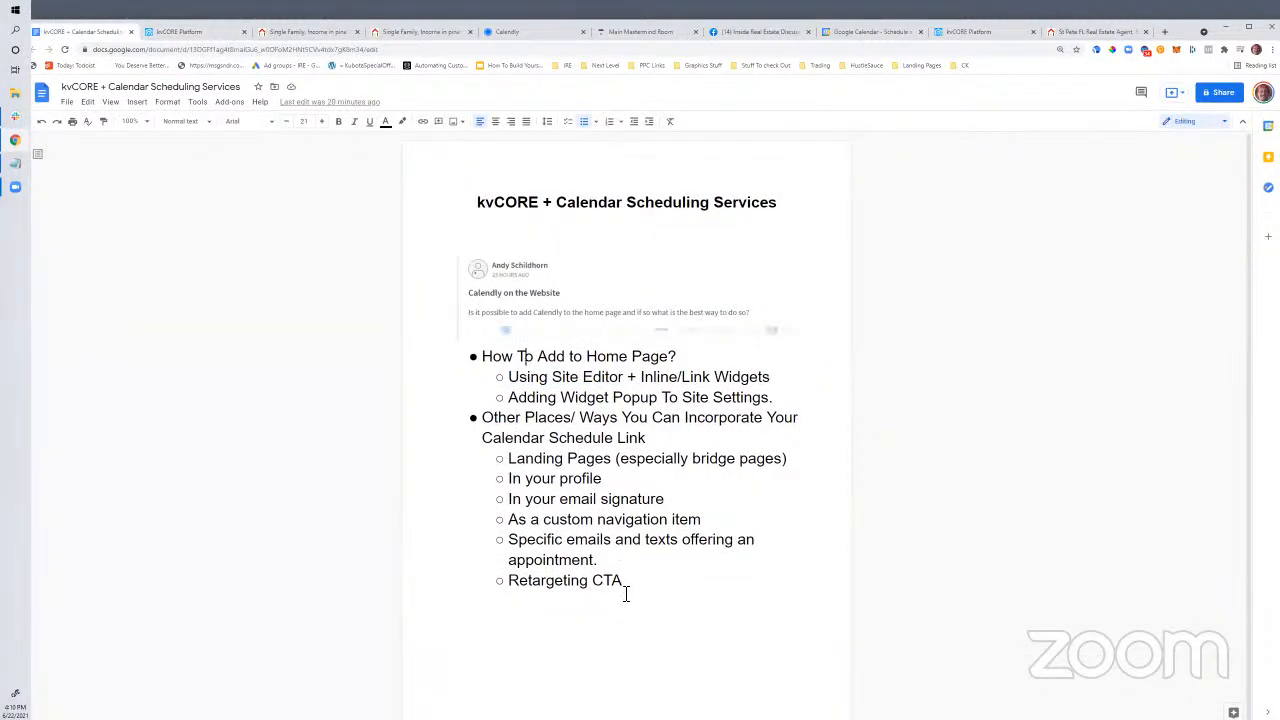
# Review the 'Adding Widget Popup To Site Settings' bullet, then bring the Calendly code Notepad forward
pyautogui.moveTo(498, 386); pyautogui.dragTo(587, 578)
pyautogui.click(537, 446)
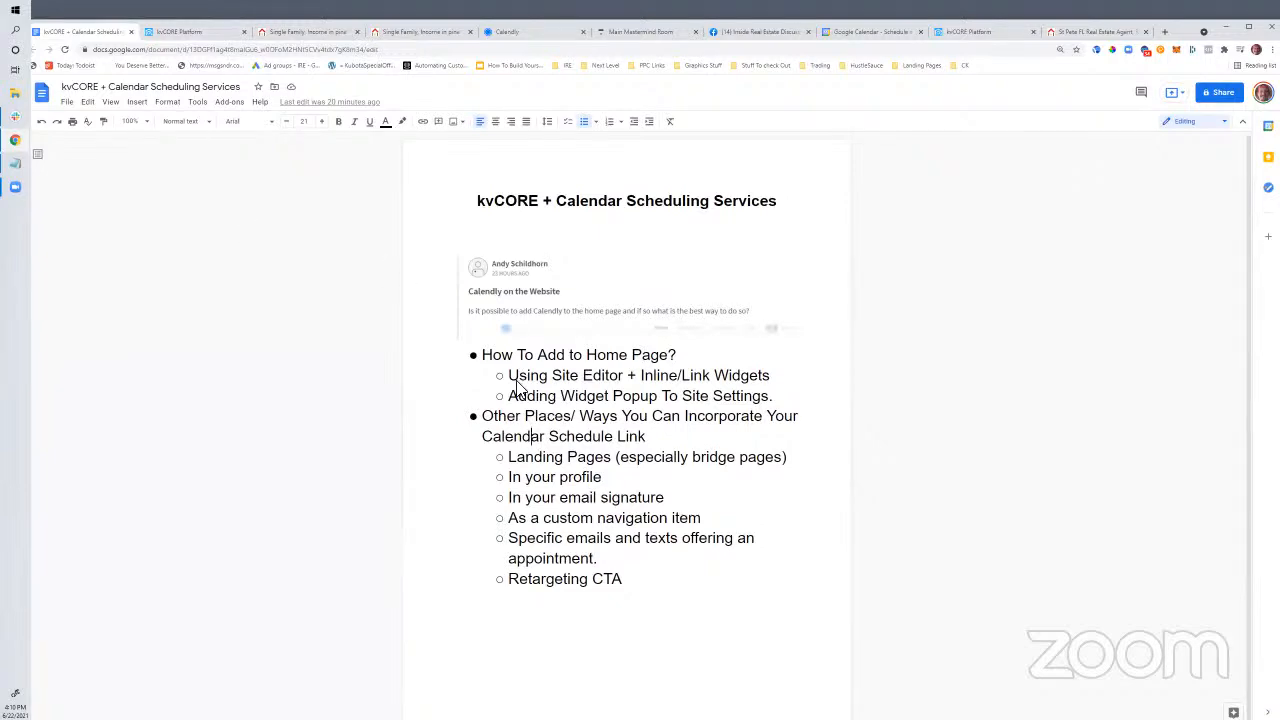
pyautogui.click(180, 34)
pyautogui.click(88, 31)
pyautogui.moveTo(510, 398)
pyautogui.mouseDown()
pyautogui.moveTo(773, 398)
pyautogui.moveTo(521, 398)
pyautogui.mouseUp()
pyautogui.click(783, 397)
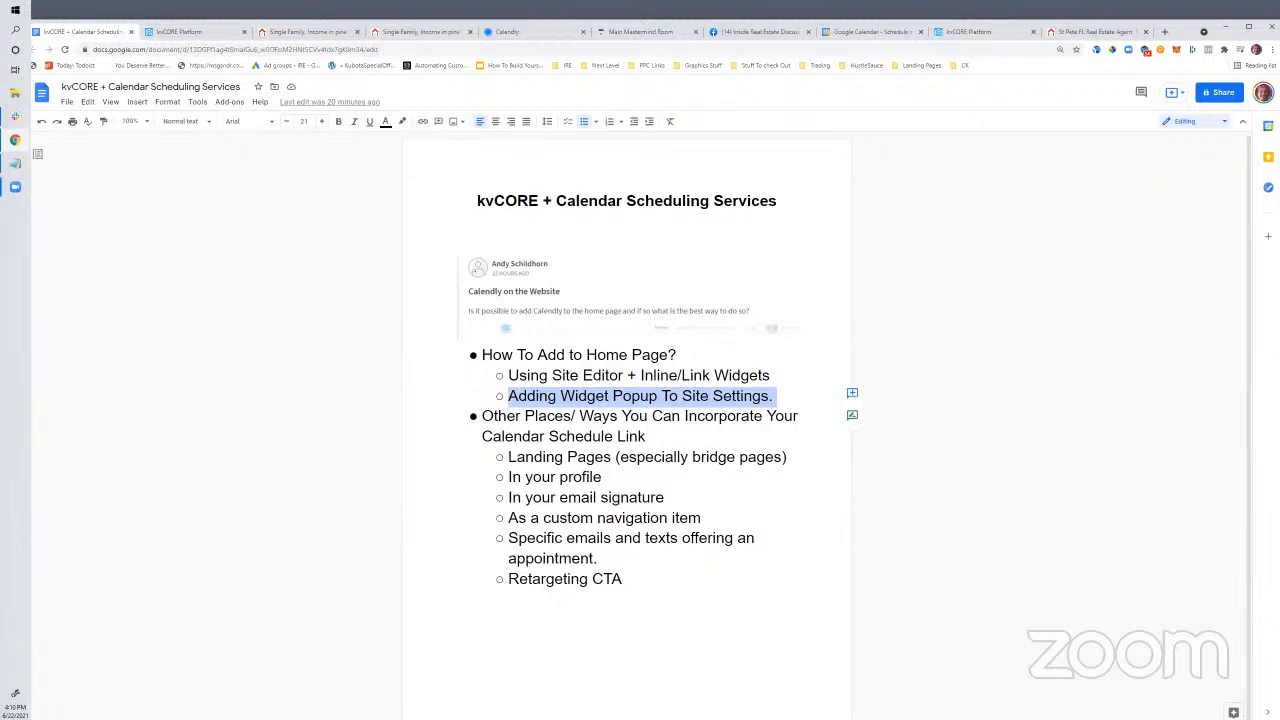
pyautogui.hotkey('alt', 'Tab')
# Copy the Calendly badge widget code from the notes document
pyautogui.click(397, 338)
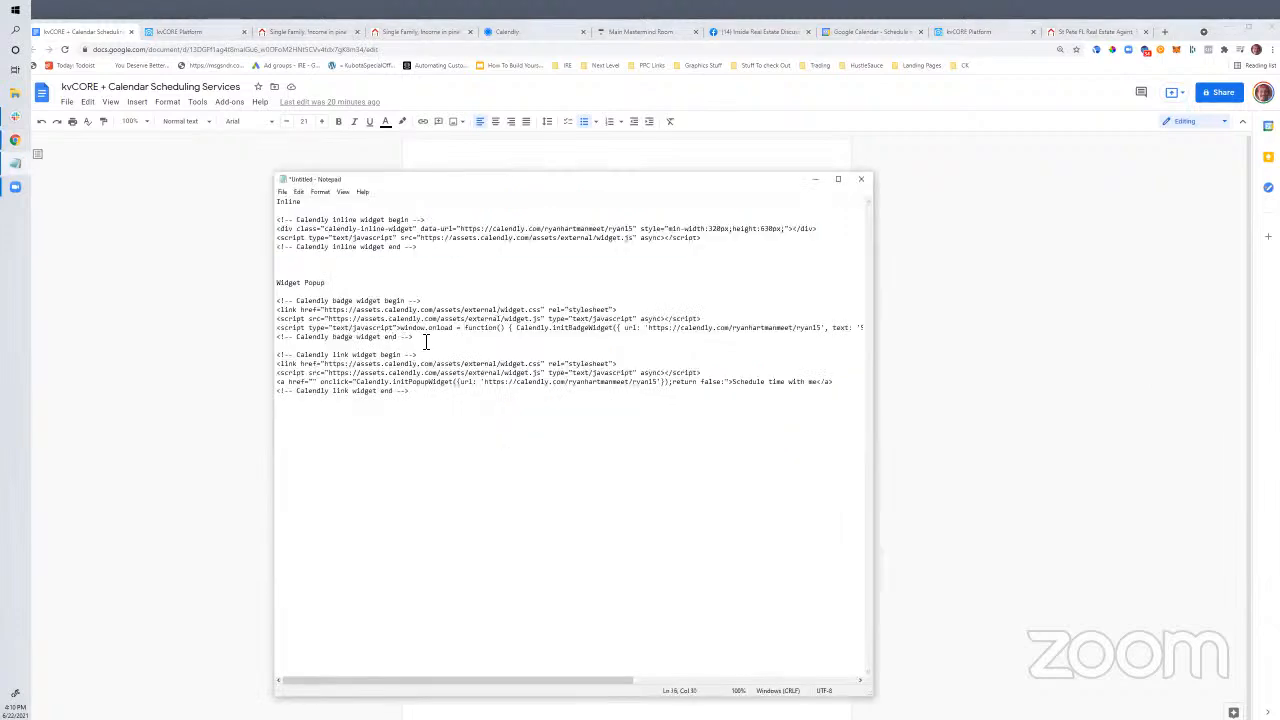
pyautogui.moveTo(425, 341); pyautogui.dragTo(277, 300)
pyautogui.rightClick(344, 306)
pyautogui.click(240, 336)
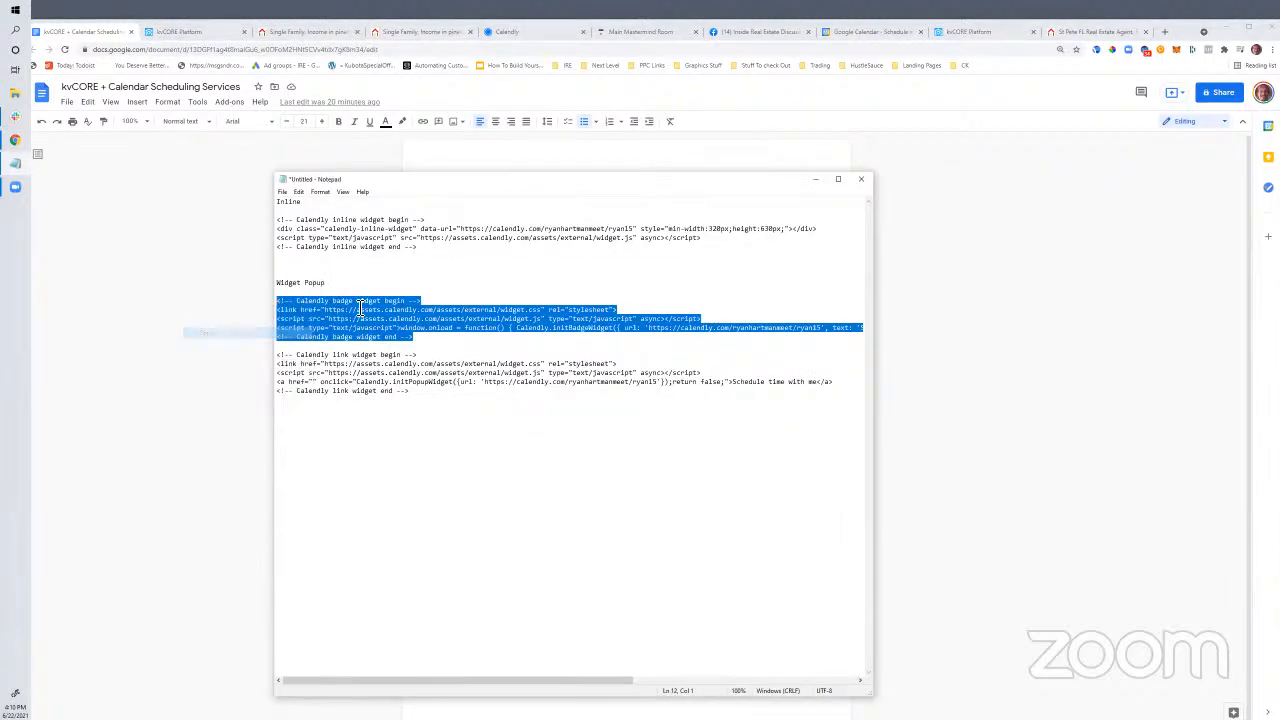
# Paste the Calendly badge code above the existing kvCORE Custom Footer code and save it
pyautogui.click(205, 33)
pyautogui.scroll(4, 500, 440)
pyautogui.scroll(15, 505, 441)
pyautogui.scroll(15, 505, 441)
pyautogui.scroll(2, 500, 446)
pyautogui.scroll(-3, 530, 448)
pyautogui.scroll(2, 560, 449)
pyautogui.click(487, 378)
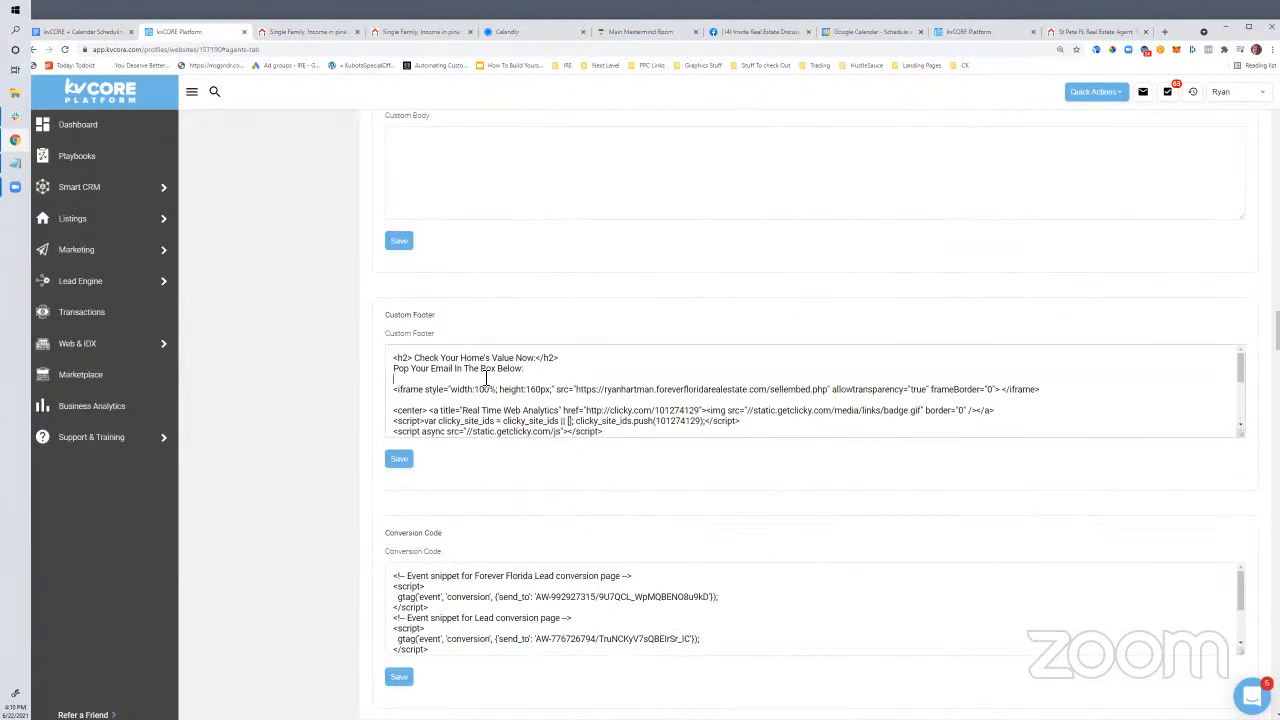
pyautogui.click(399, 357)
pyautogui.press('Return')
pyautogui.press('Return')
pyautogui.hotkey('ctrl', 'v')
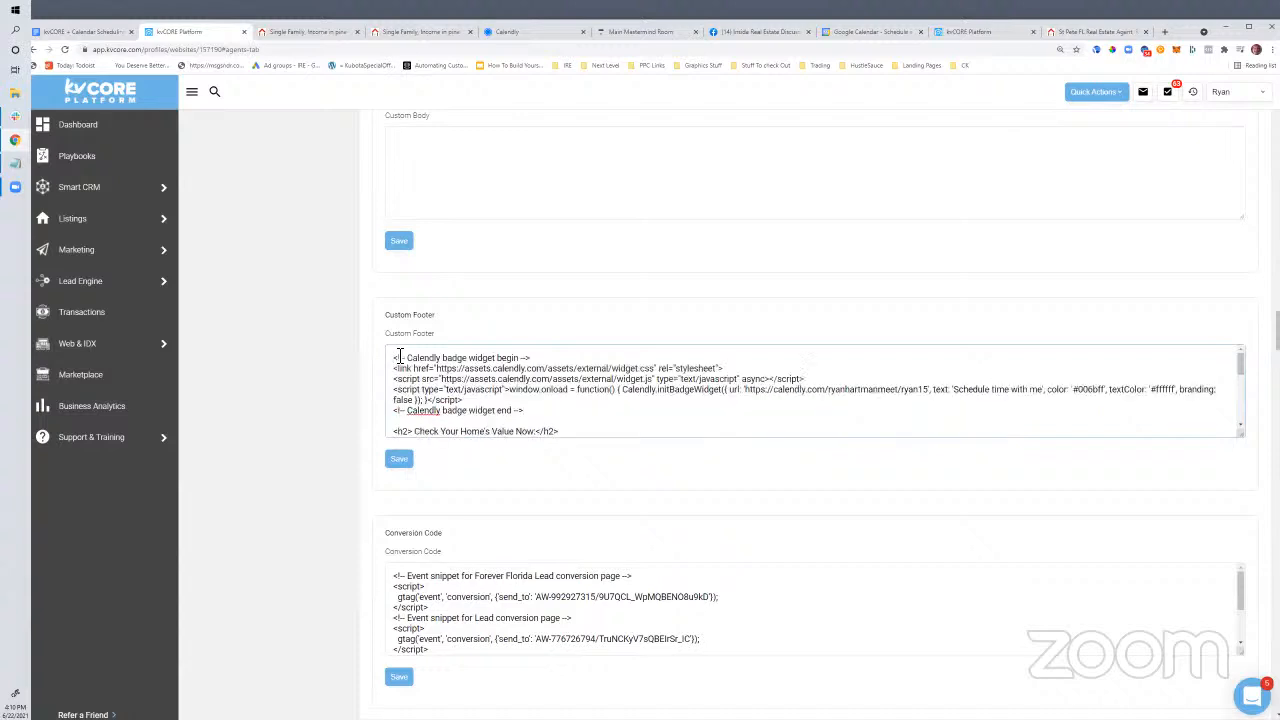
pyautogui.click(390, 462)
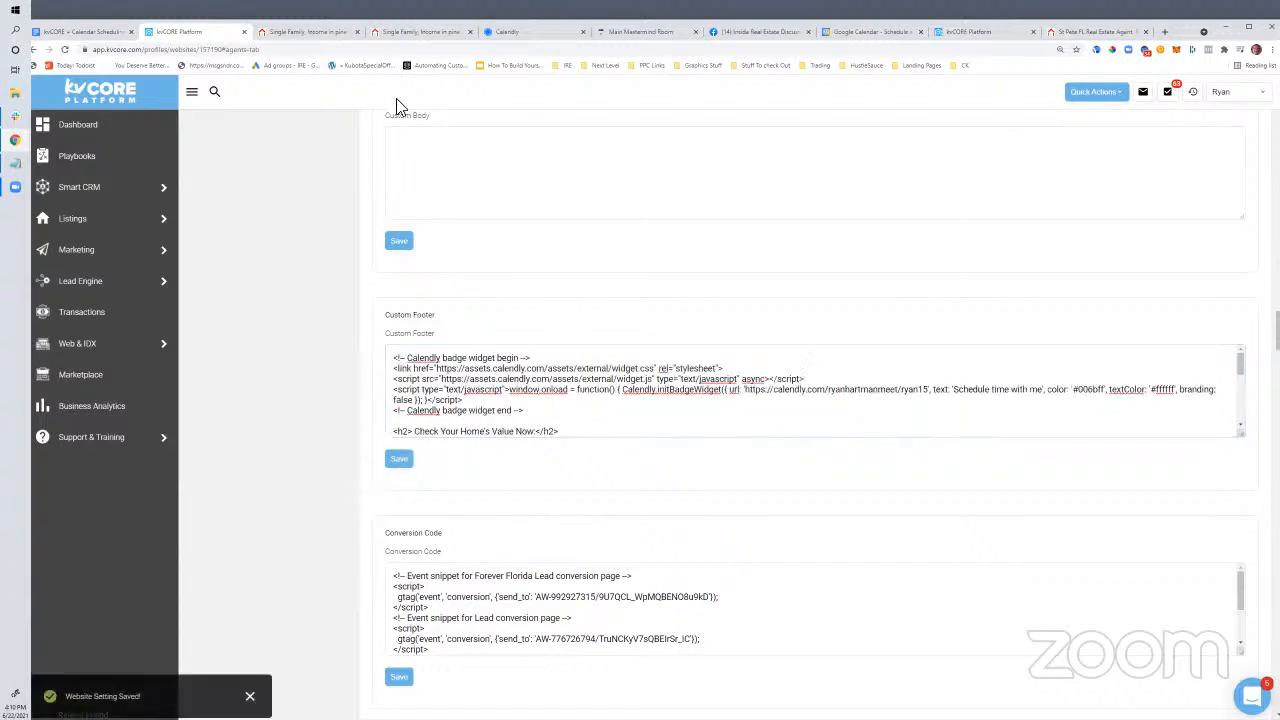
pyautogui.click(302, 32)
pyautogui.click(282, 48)
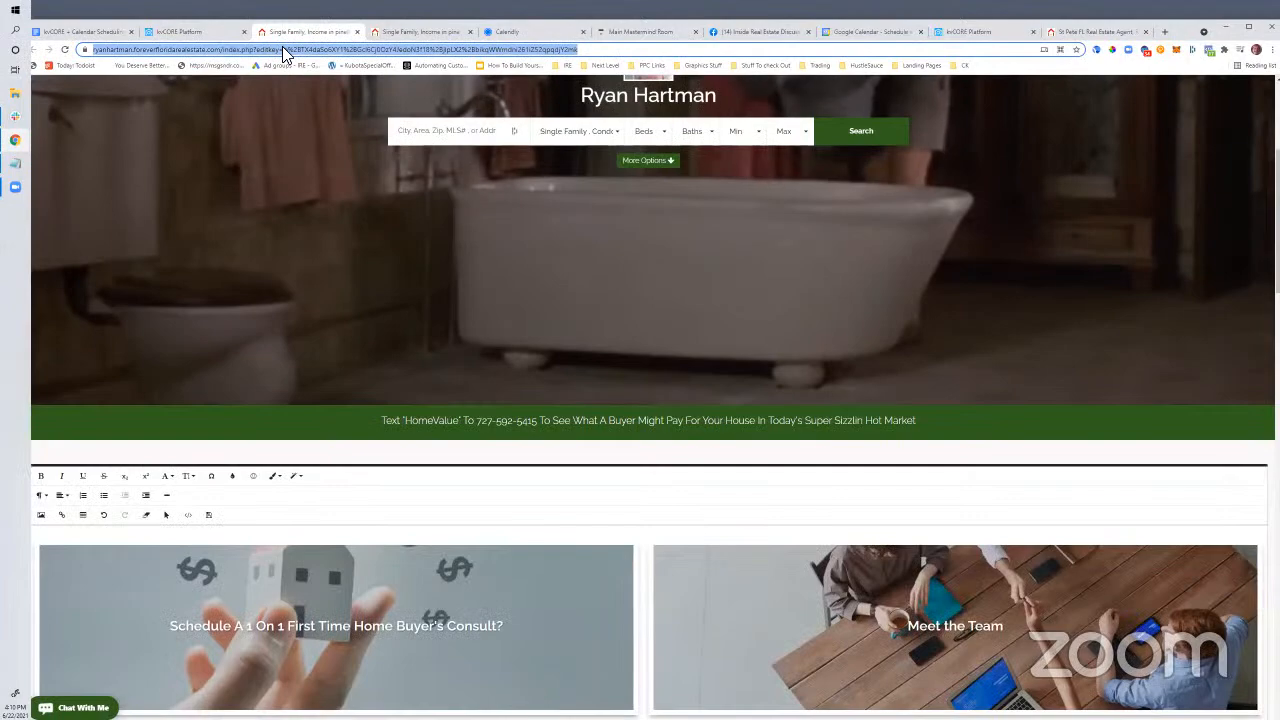
# Load ryanhartman.foreverfloridarealestate.com and confirm the Calendly badge opens and closes its booking popup
pyautogui.write('ryanhartman.foreverfloridarealestate.com')
pyautogui.press('Return')
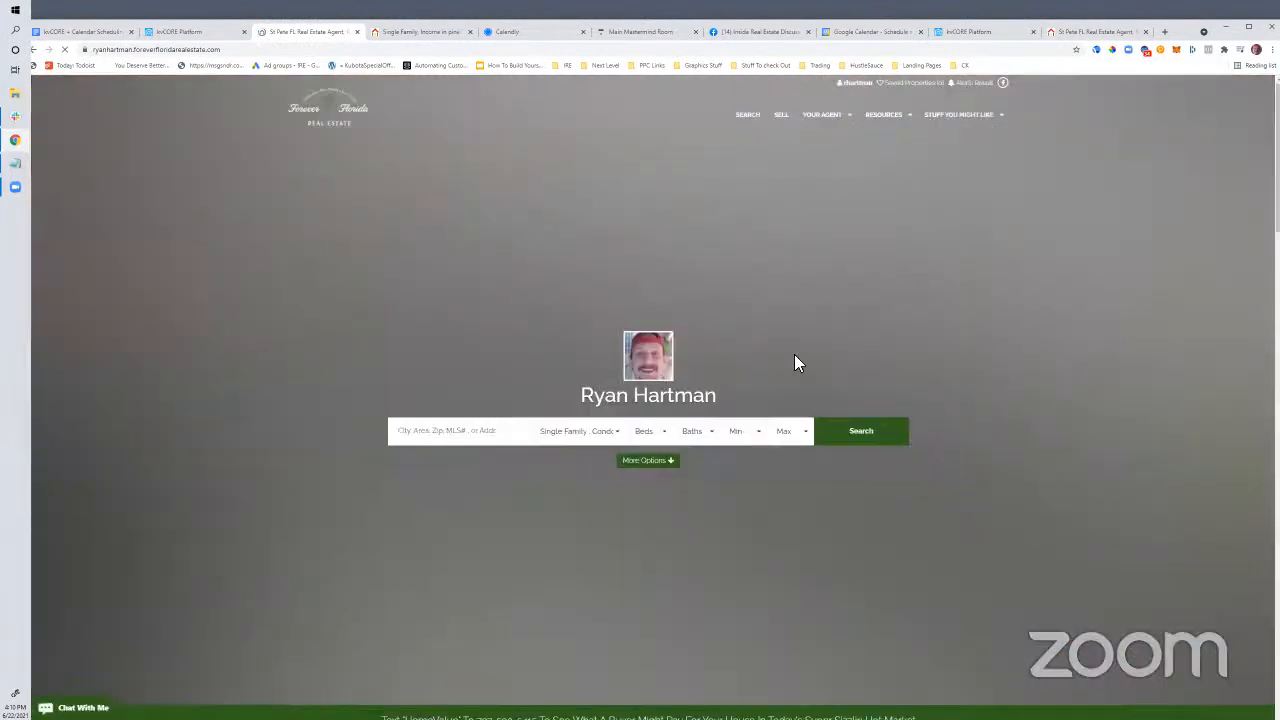
pyautogui.scroll(-10, 754, 339)
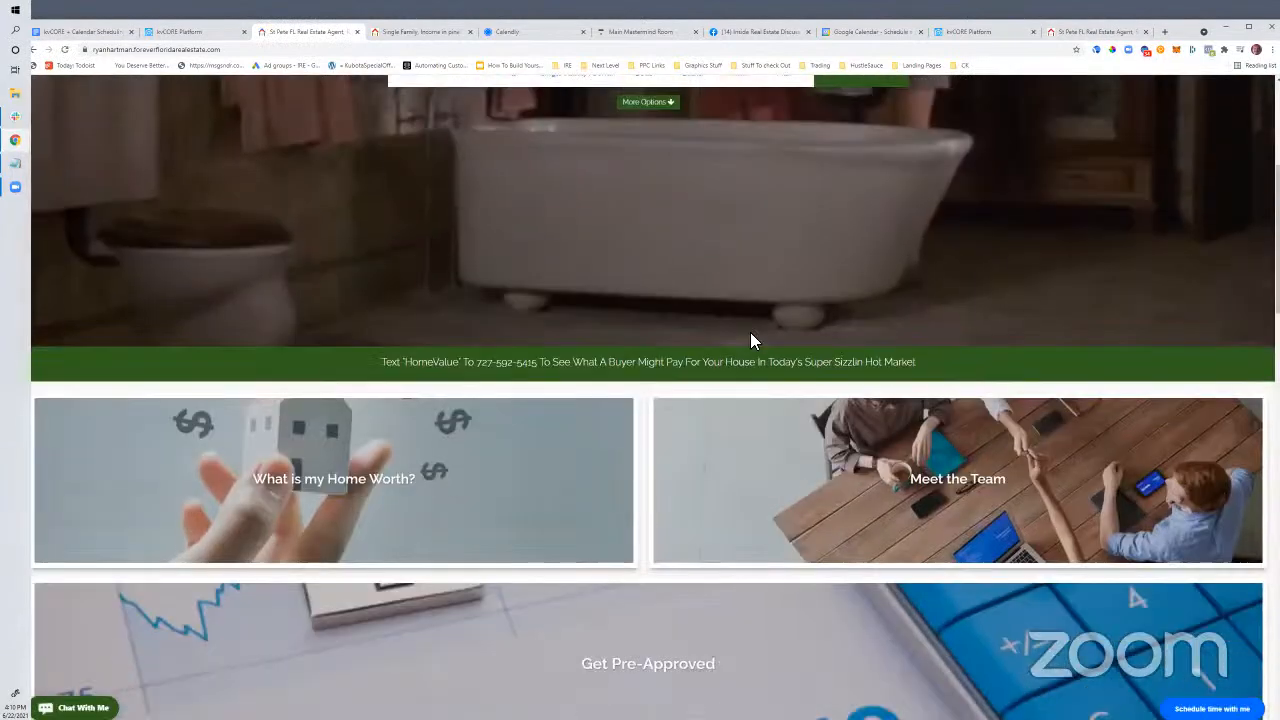
pyautogui.scroll(-8, 754, 340)
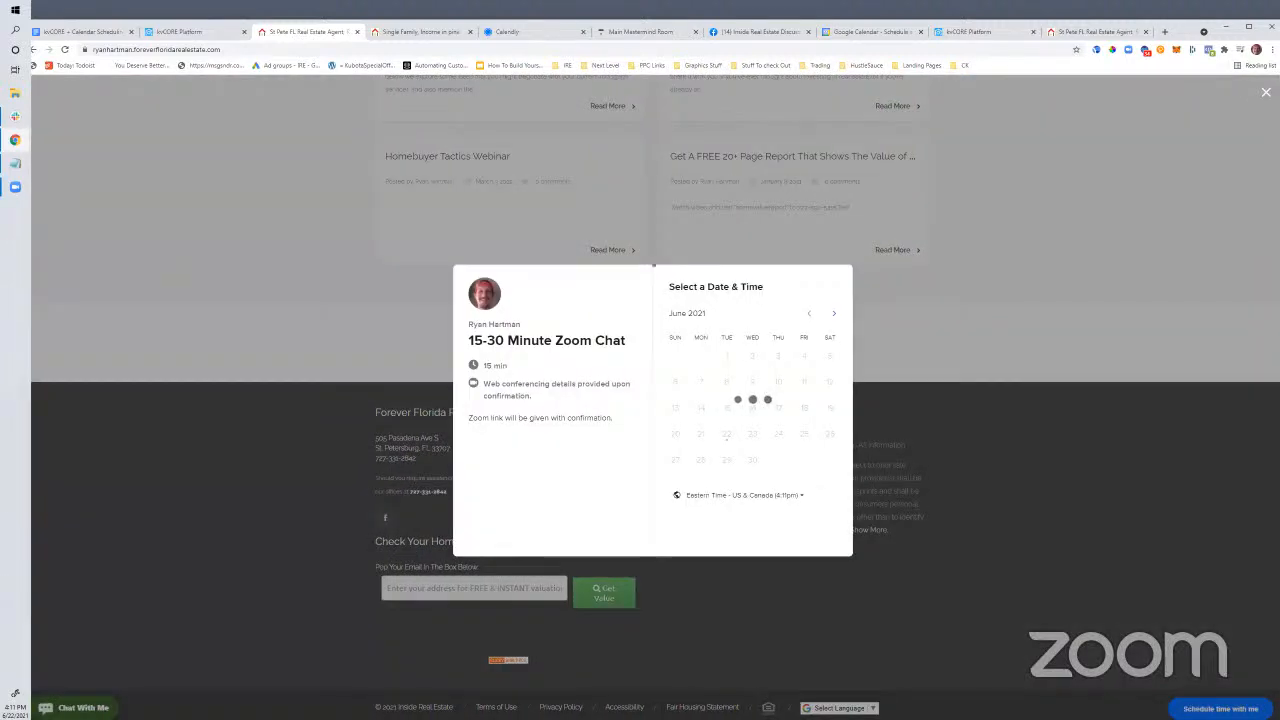
pyautogui.click(360, 330)
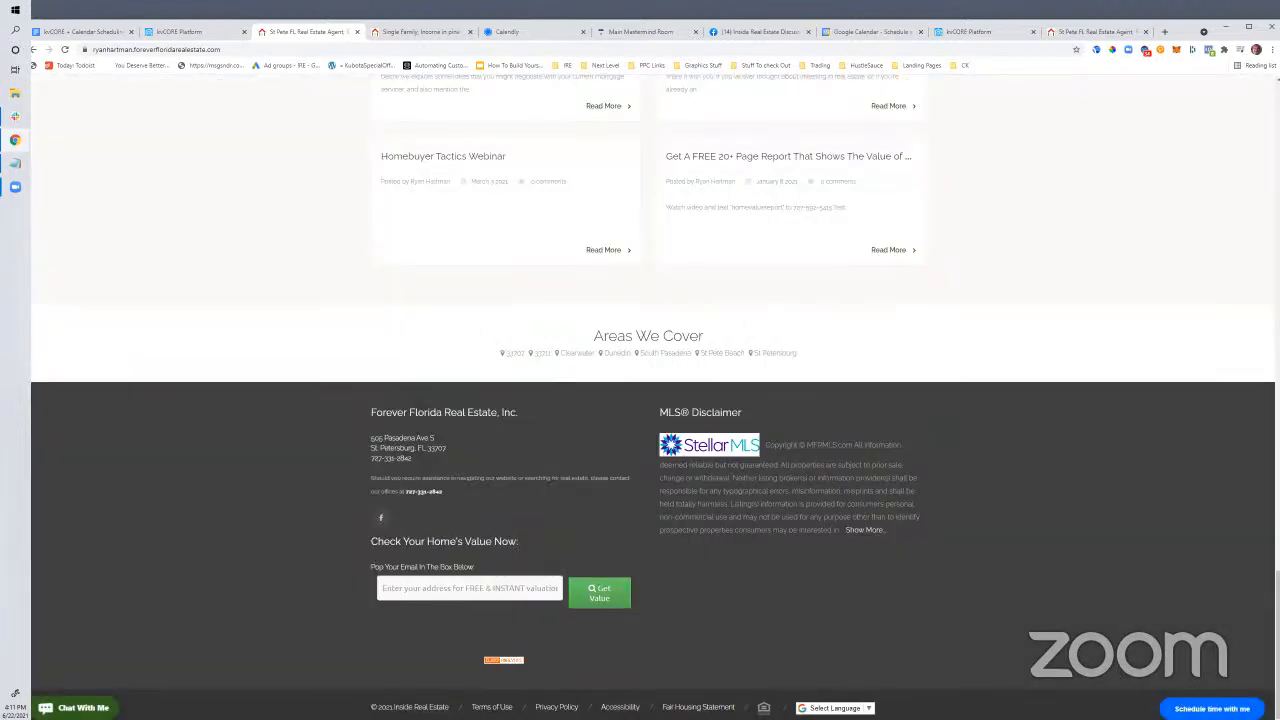
pyautogui.scroll(20, 934, 476)
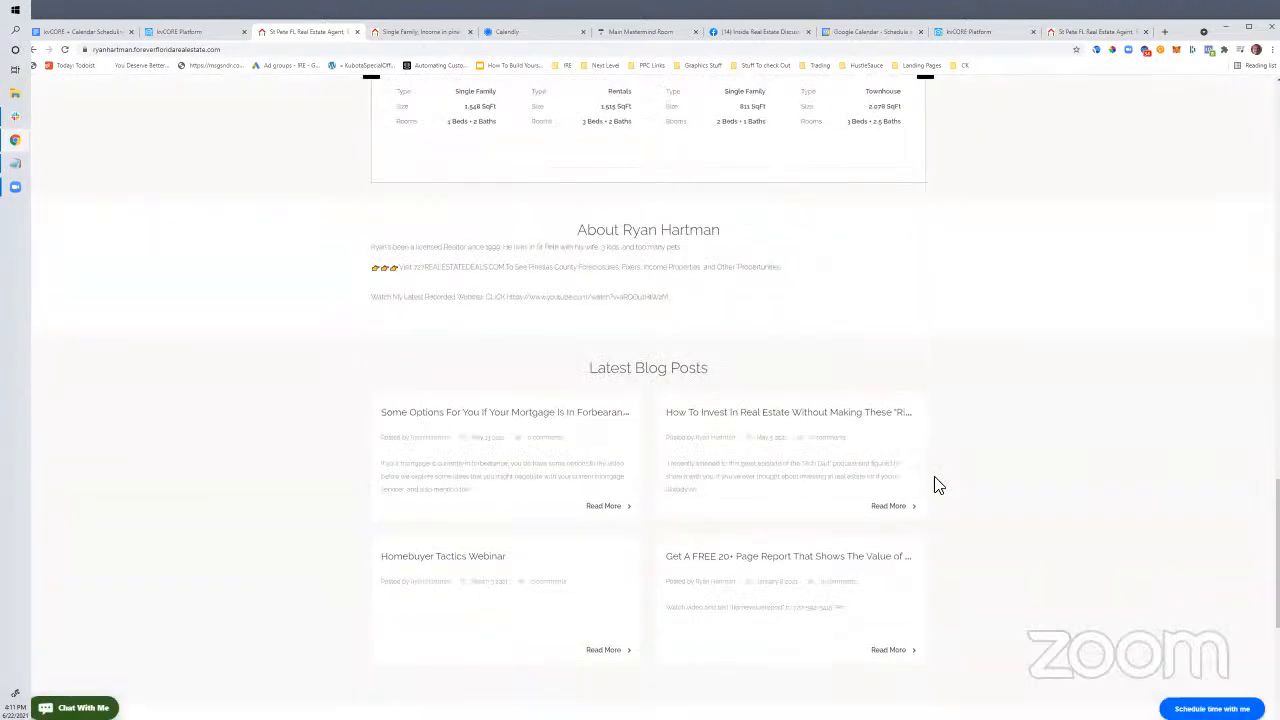
pyautogui.scroll(5, 934, 476)
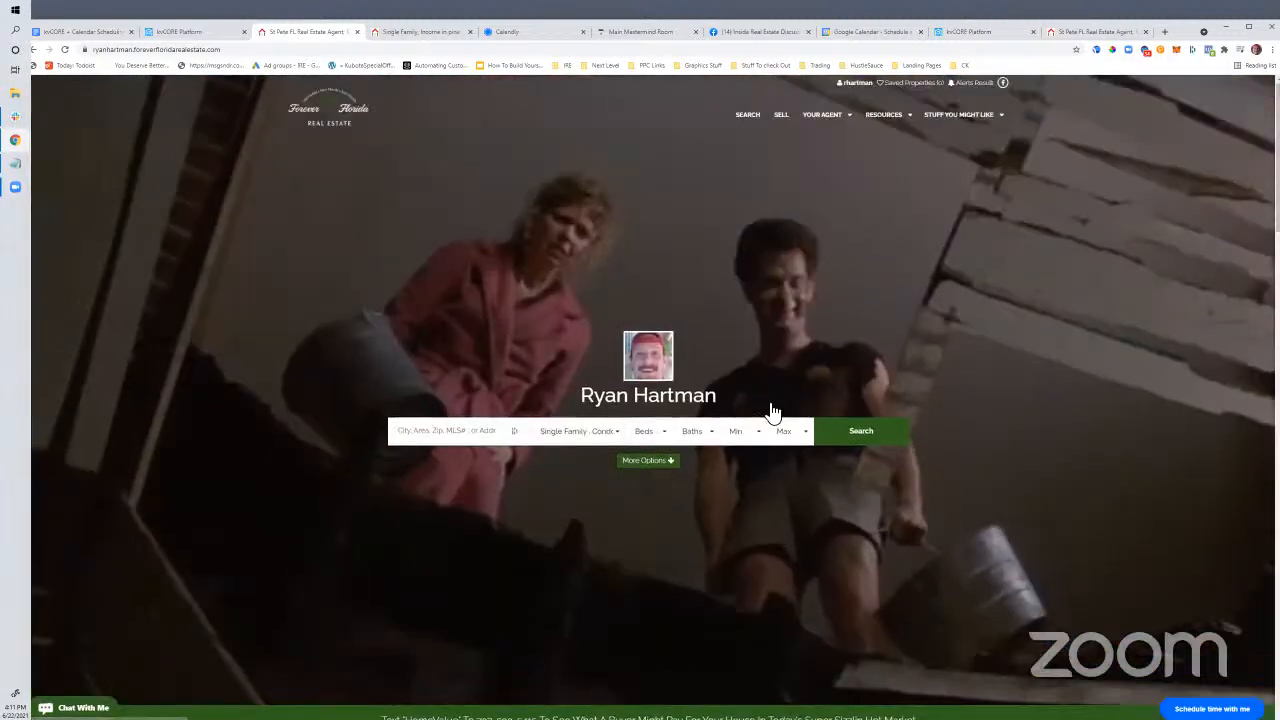
pyautogui.scroll(-4, 936, 482)
pyautogui.click(222, 32)
pyautogui.click(674, 404)
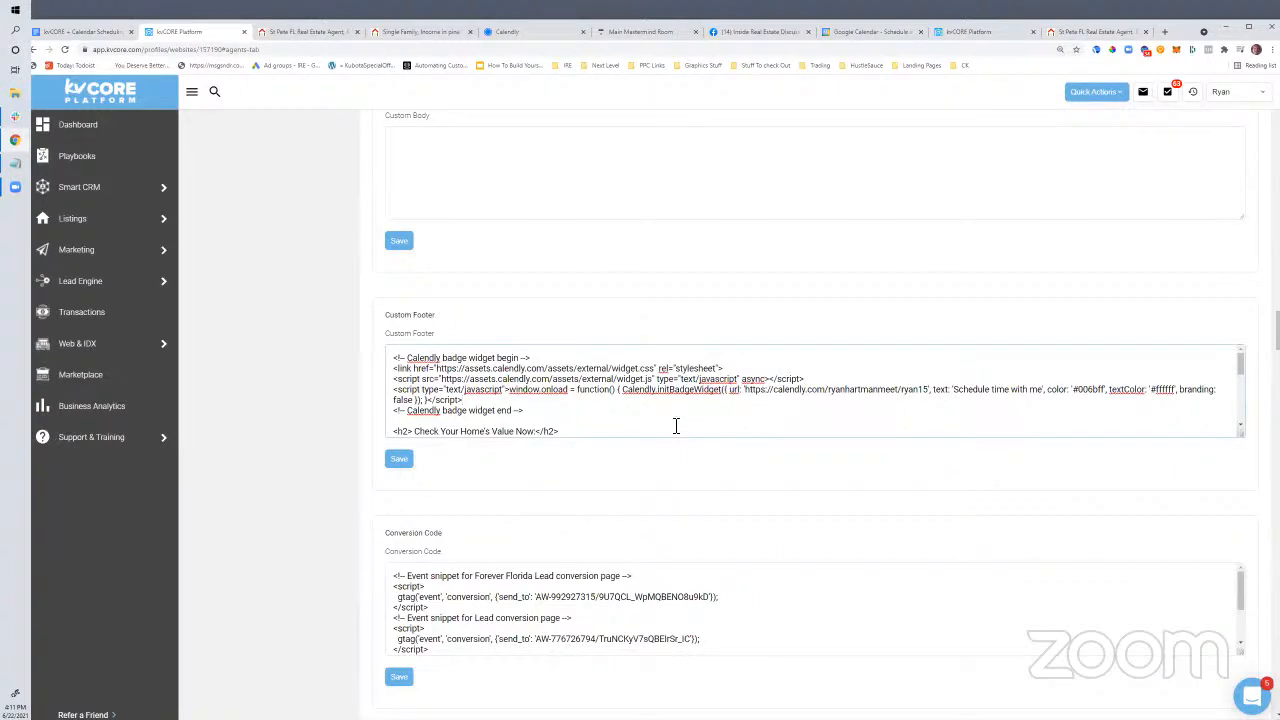
# Replace the footer badge text 'Schedule time with me' with 'Schedule A 1 On 1 Chat About Your Home Search Now' and save
pyautogui.moveTo(955, 398); pyautogui.dragTo(1046, 397)
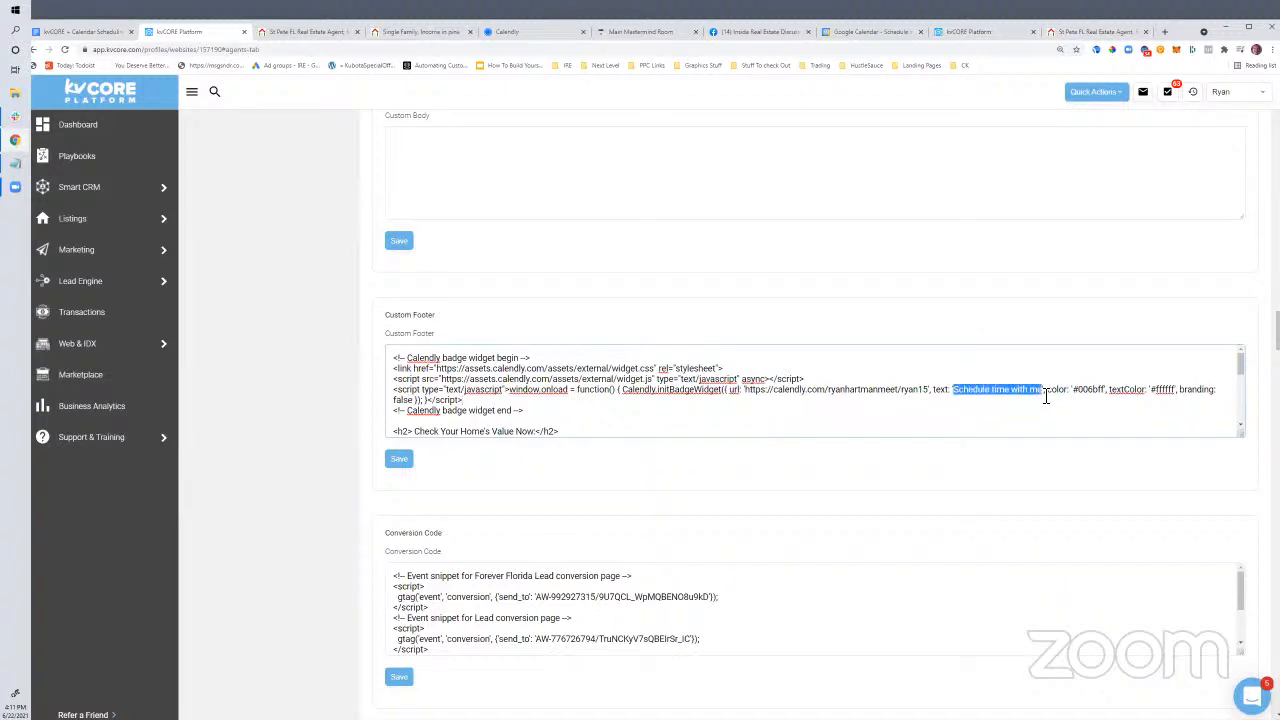
pyautogui.write('Schedule A 1 O')
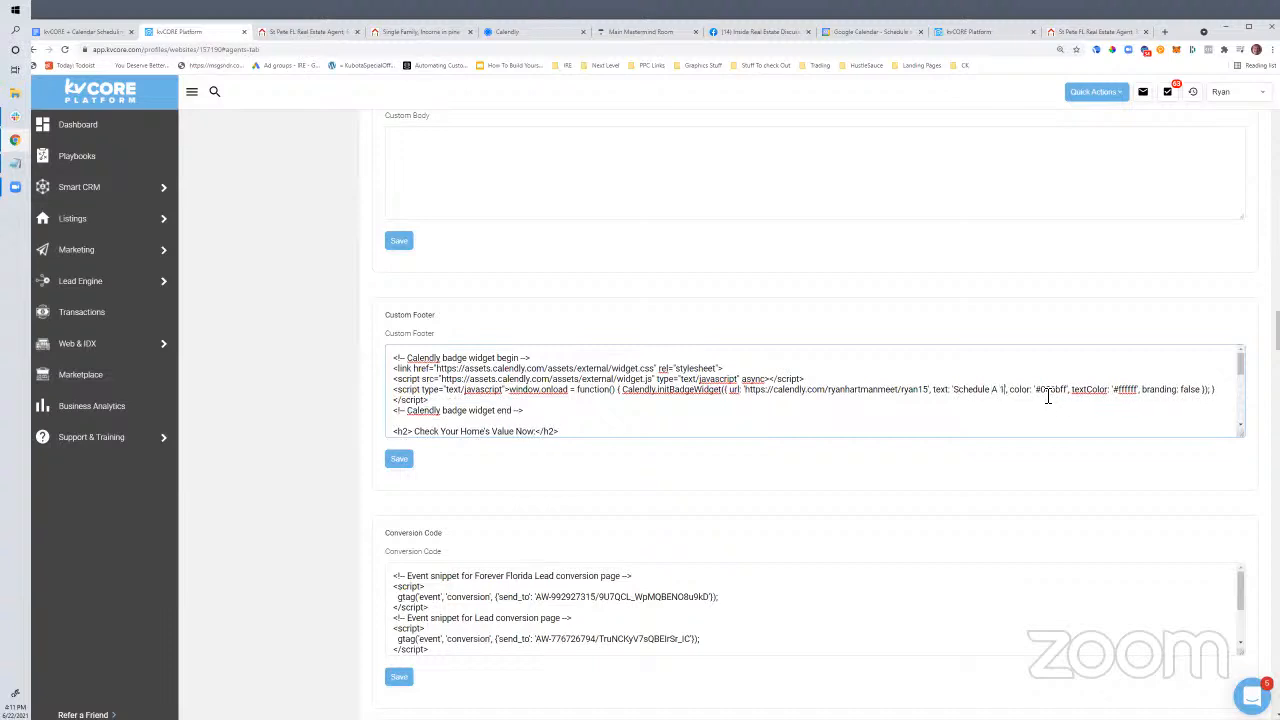
pyautogui.write('n 1 Chat About Your')
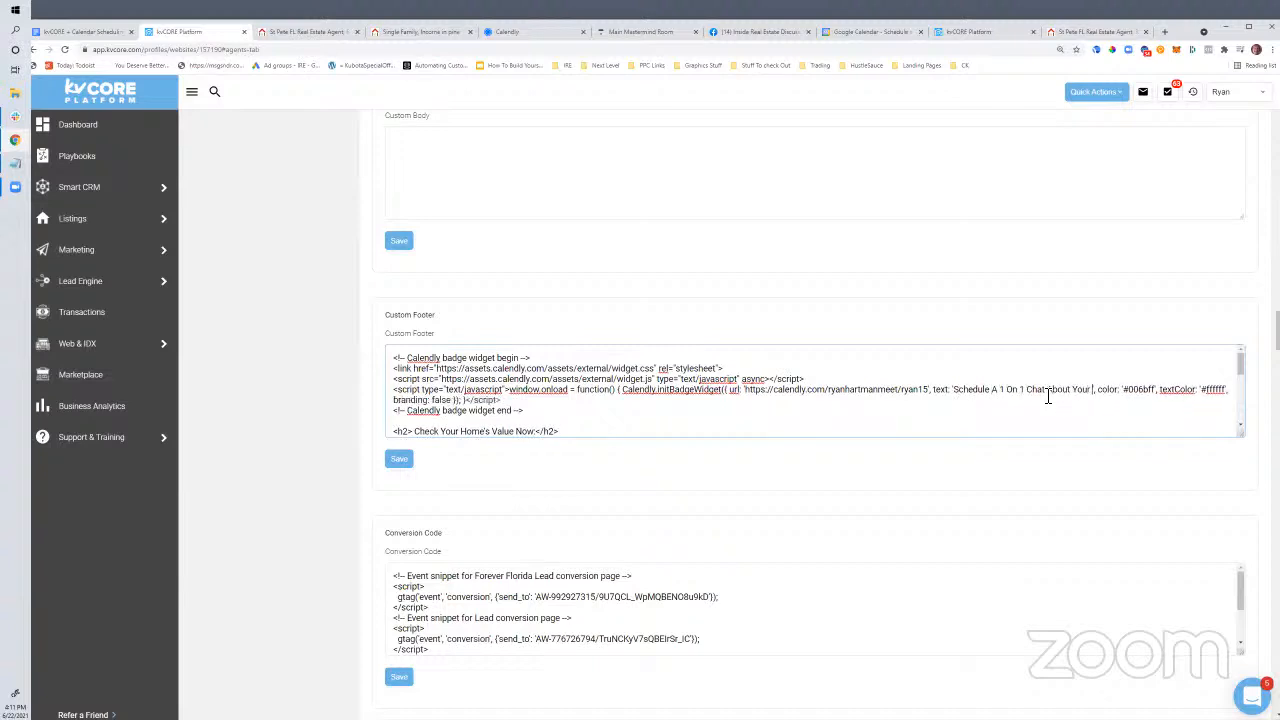
pyautogui.write(' Home Sea')
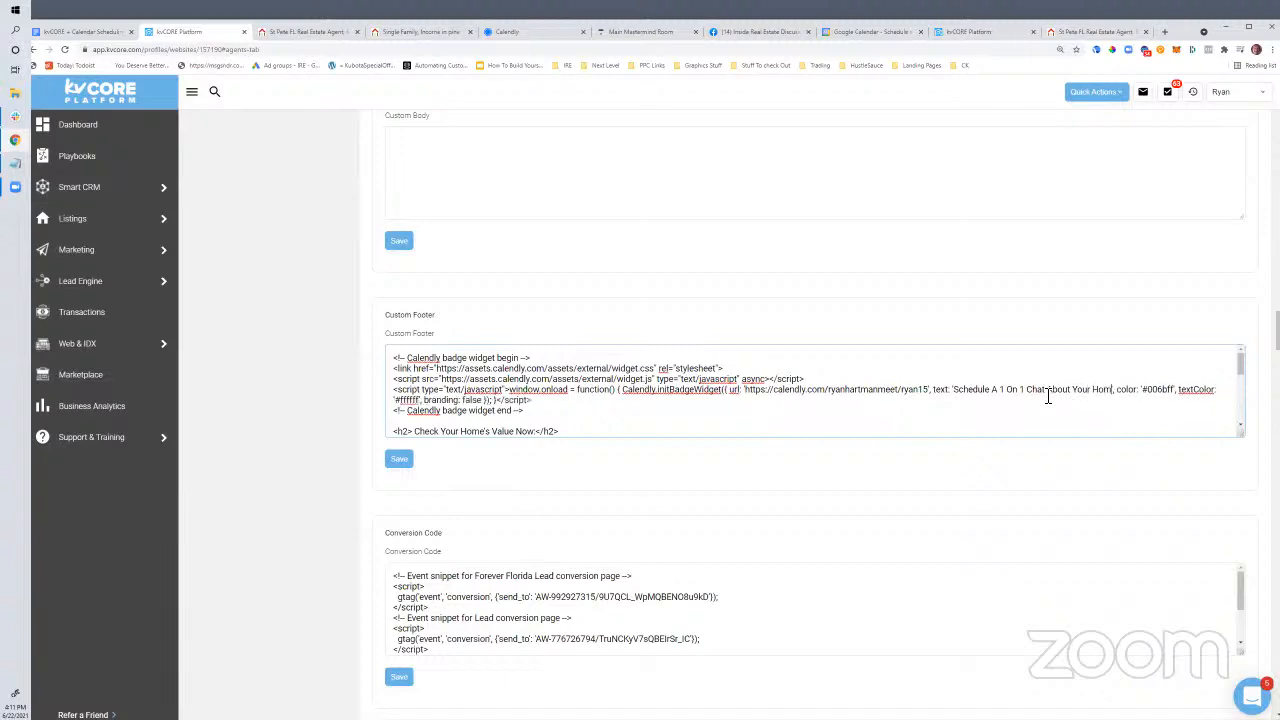
pyautogui.write('rch Now')
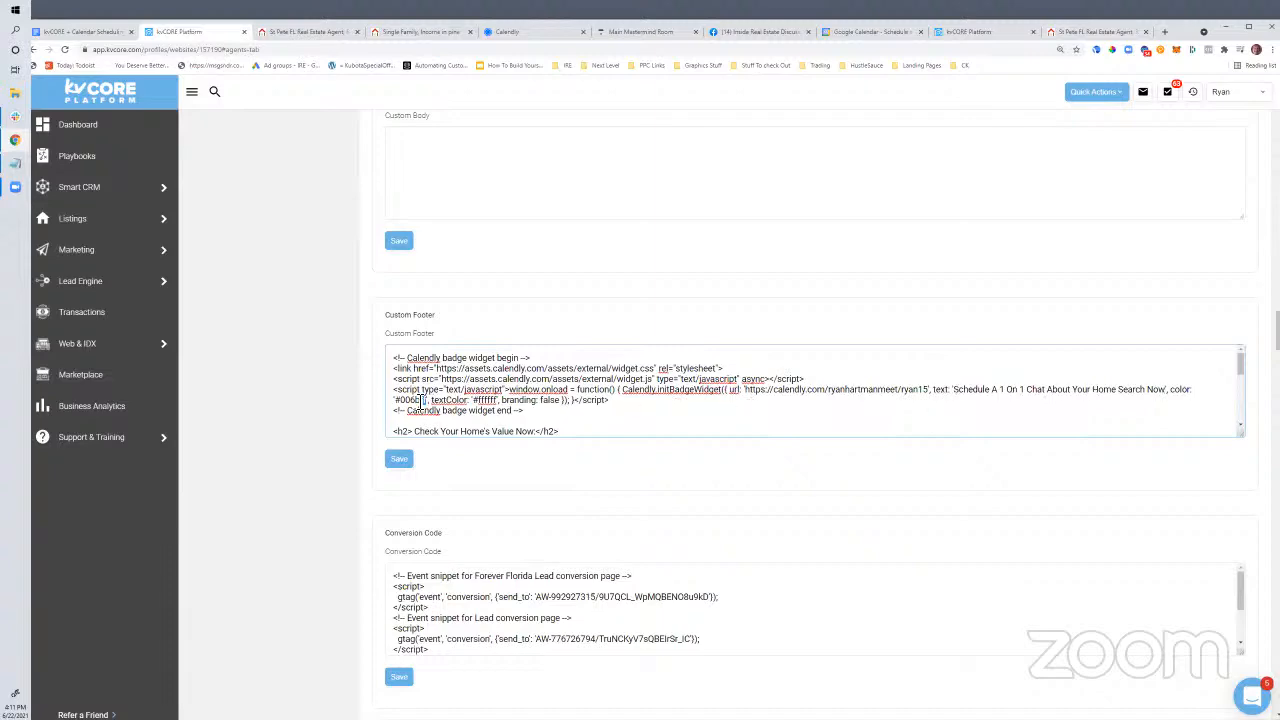
pyautogui.click(399, 458)
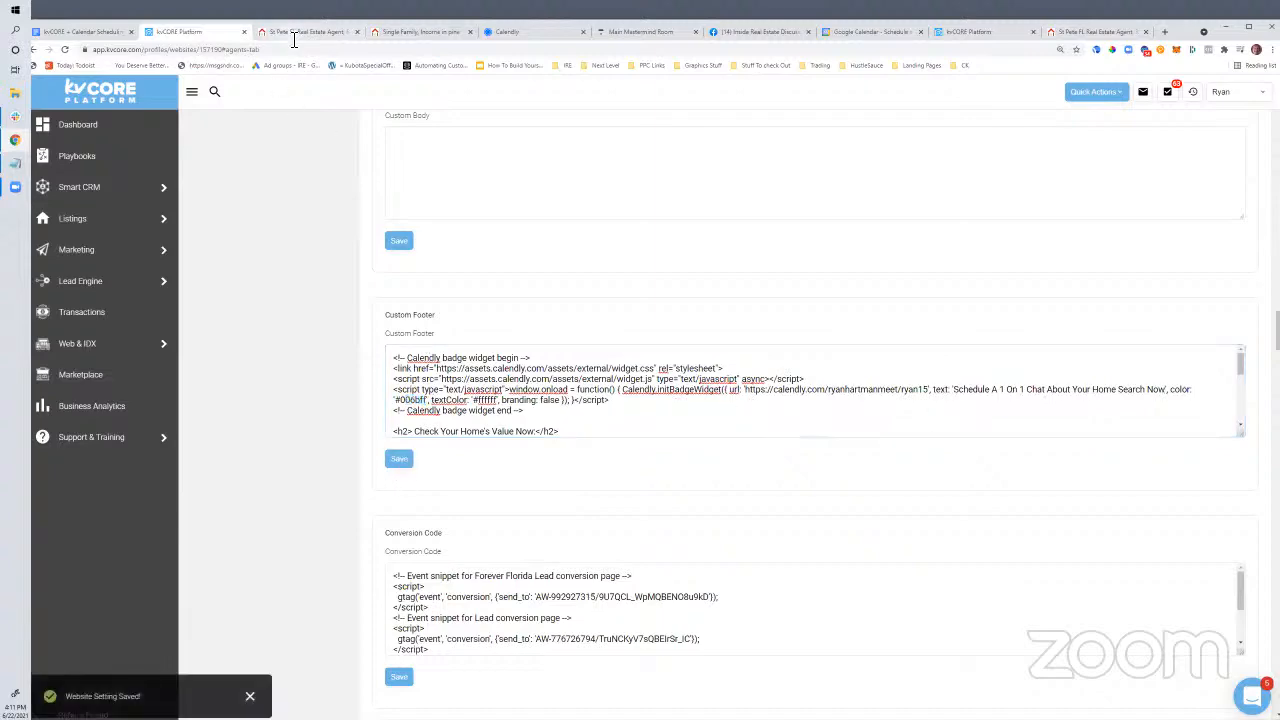
pyautogui.click(298, 32)
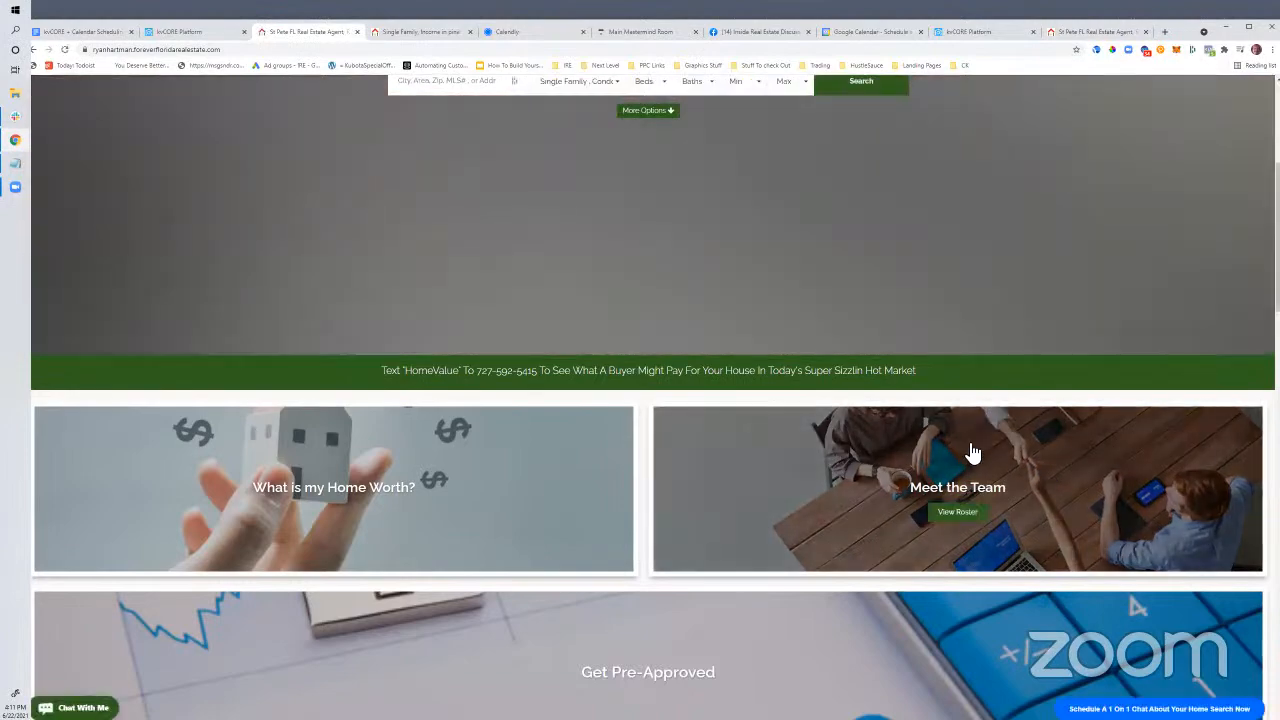
# Confirm the renamed badge on the live site still opens and closes the Calendly booking popup
pyautogui.scroll(-10, 1125, 668)
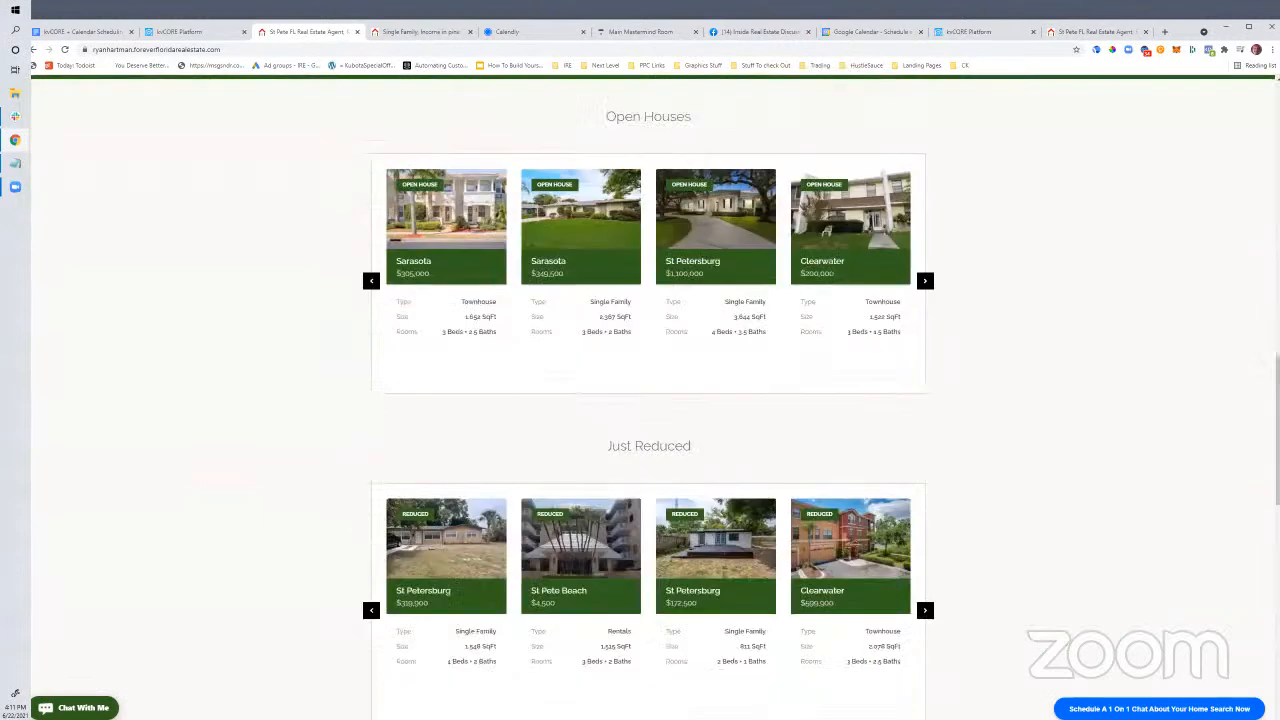
pyautogui.click(1130, 708)
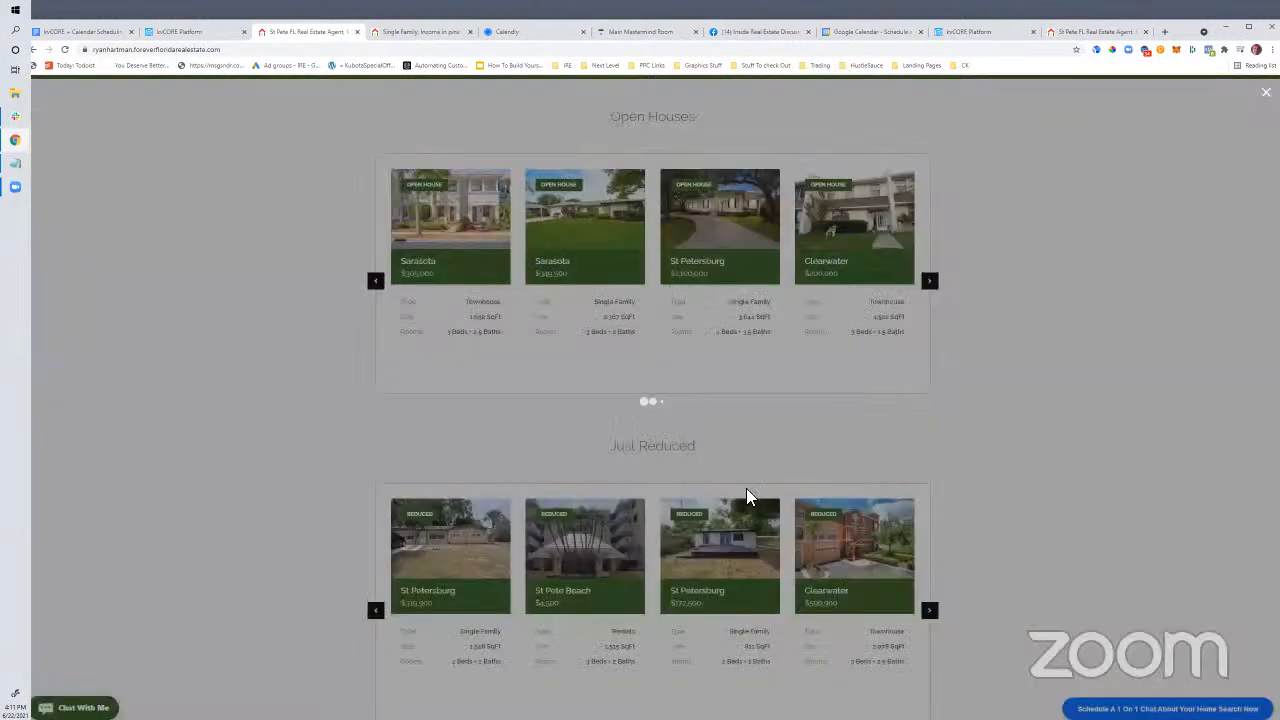
pyautogui.click(1114, 372)
pyautogui.click(75, 708)
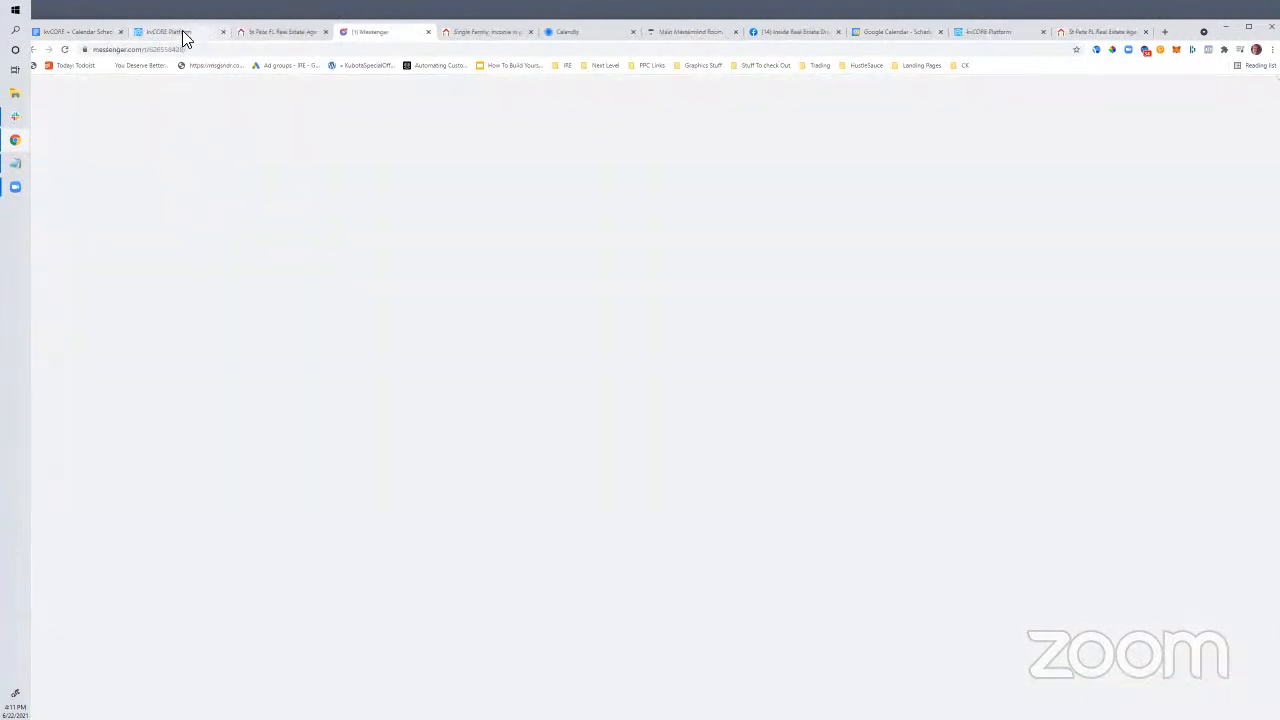
pyautogui.click(183, 35)
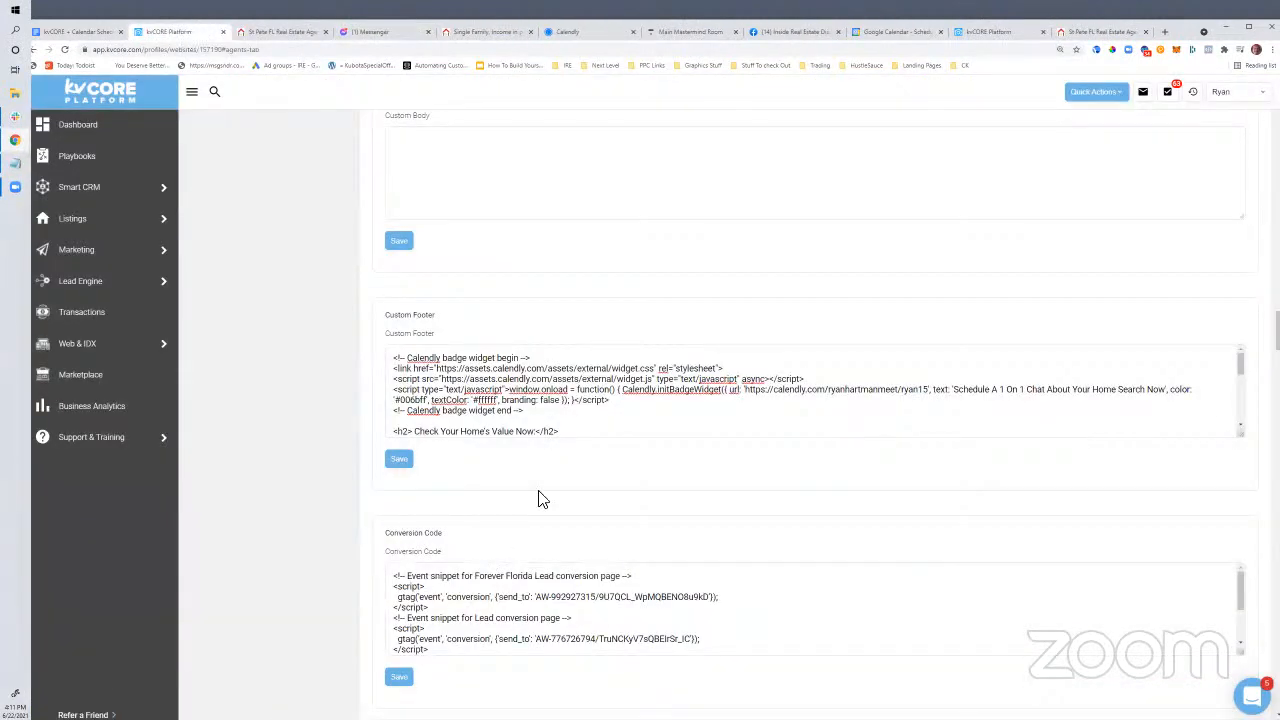
# Replace the footer badge text with 'Learn About The 3 BEST Investment Deals In Pinellas County Today' and save
pyautogui.scroll(3, 518, 485)
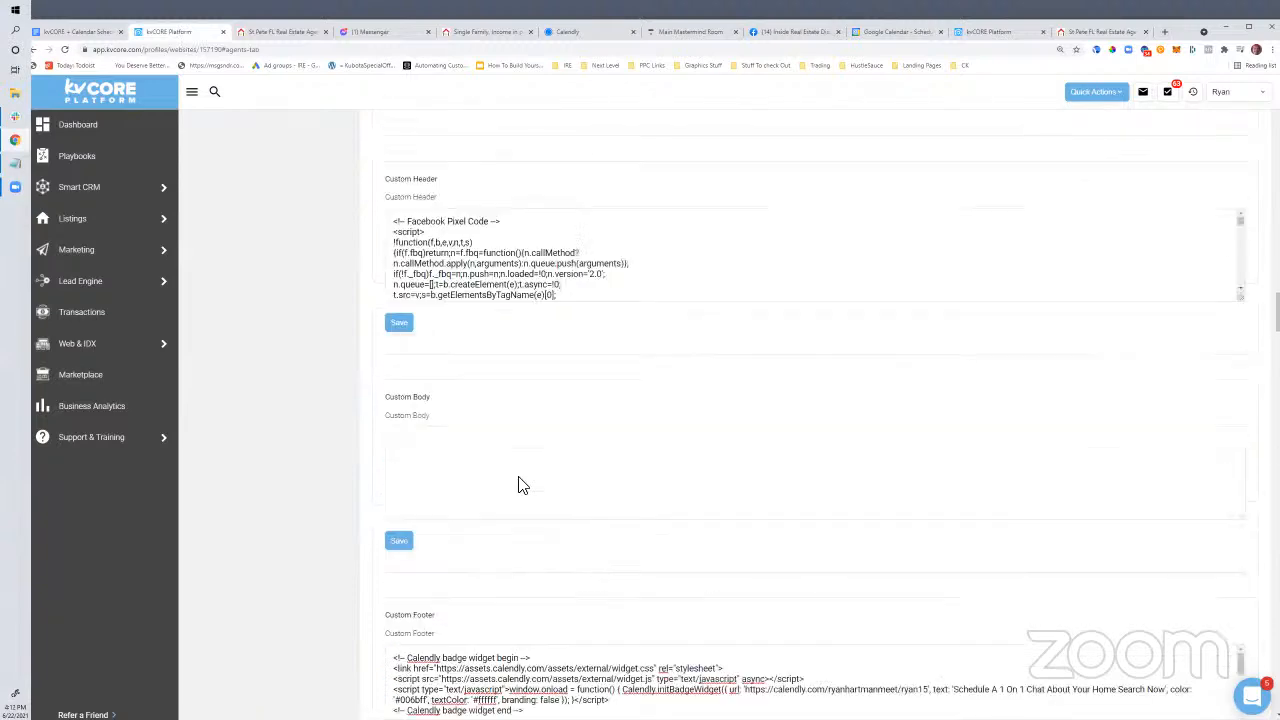
pyautogui.scroll(3, 523, 482)
pyautogui.scroll(-7, 518, 485)
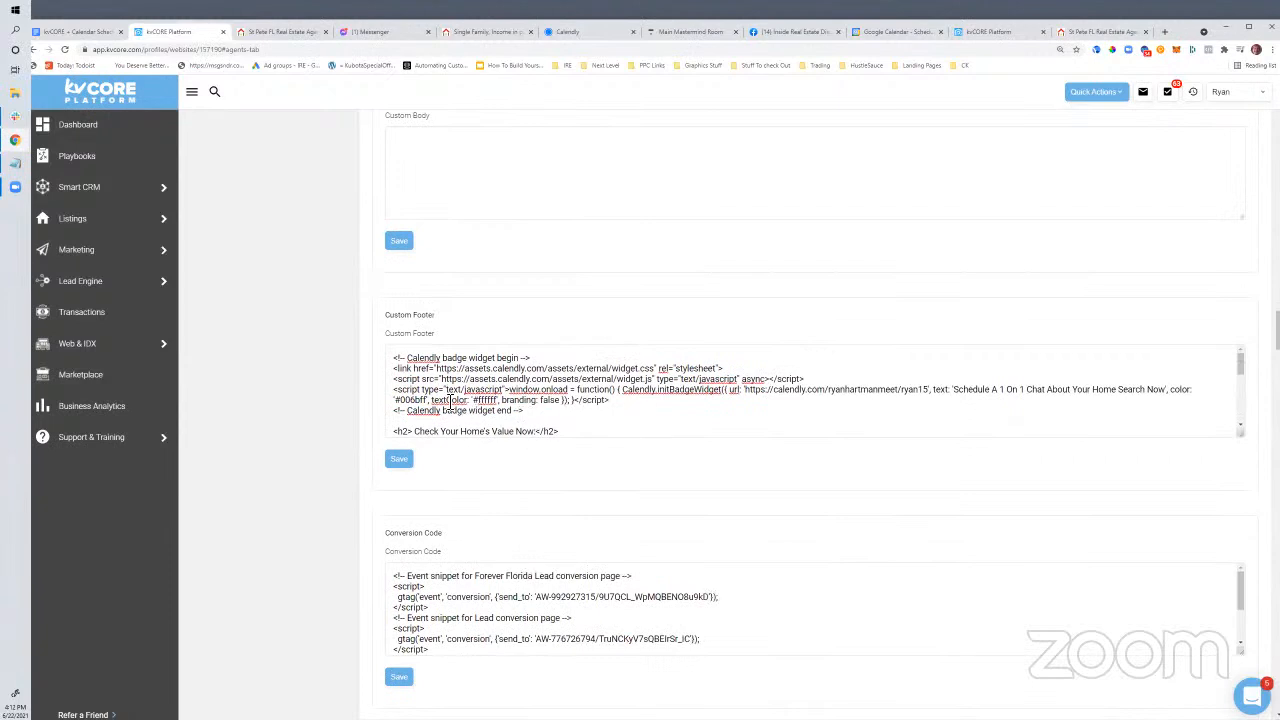
pyautogui.moveTo(955, 393); pyautogui.dragTo(555, 401)
pyautogui.click(570, 422)
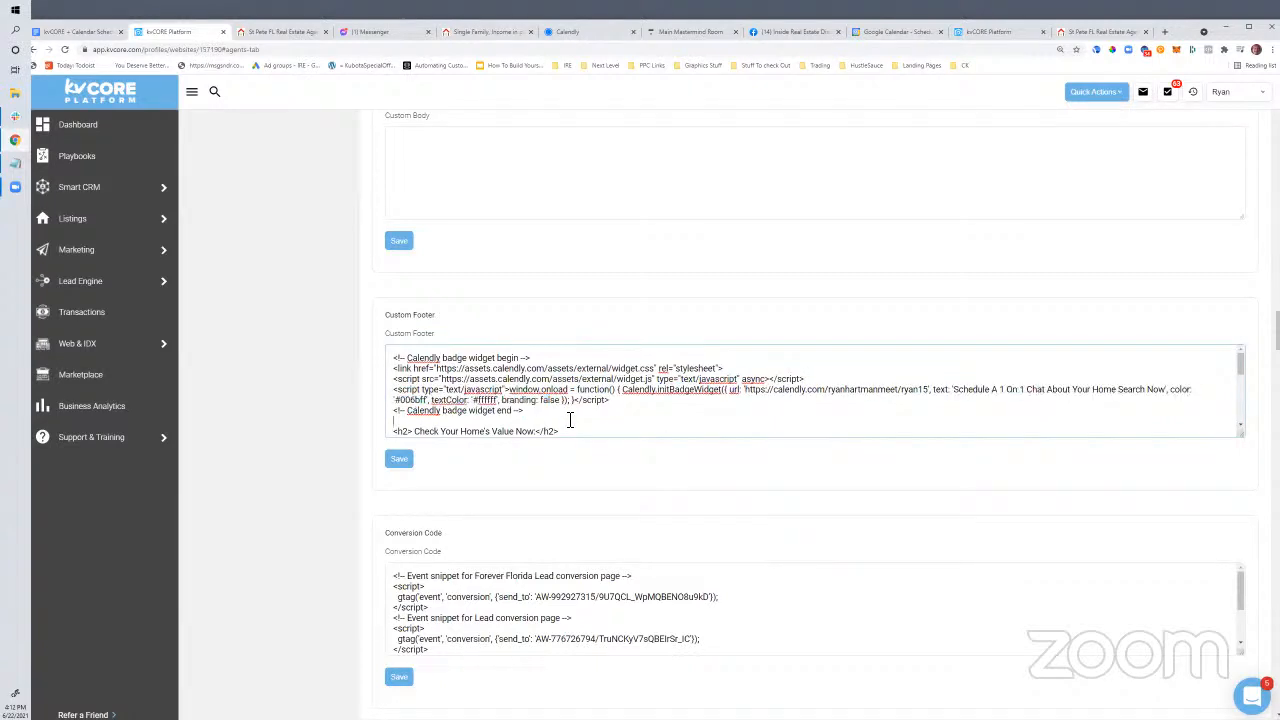
pyautogui.scroll(-2, 522, 406)
pyautogui.scroll(2, 522, 406)
pyautogui.moveTo(954, 392); pyautogui.dragTo(1170, 394)
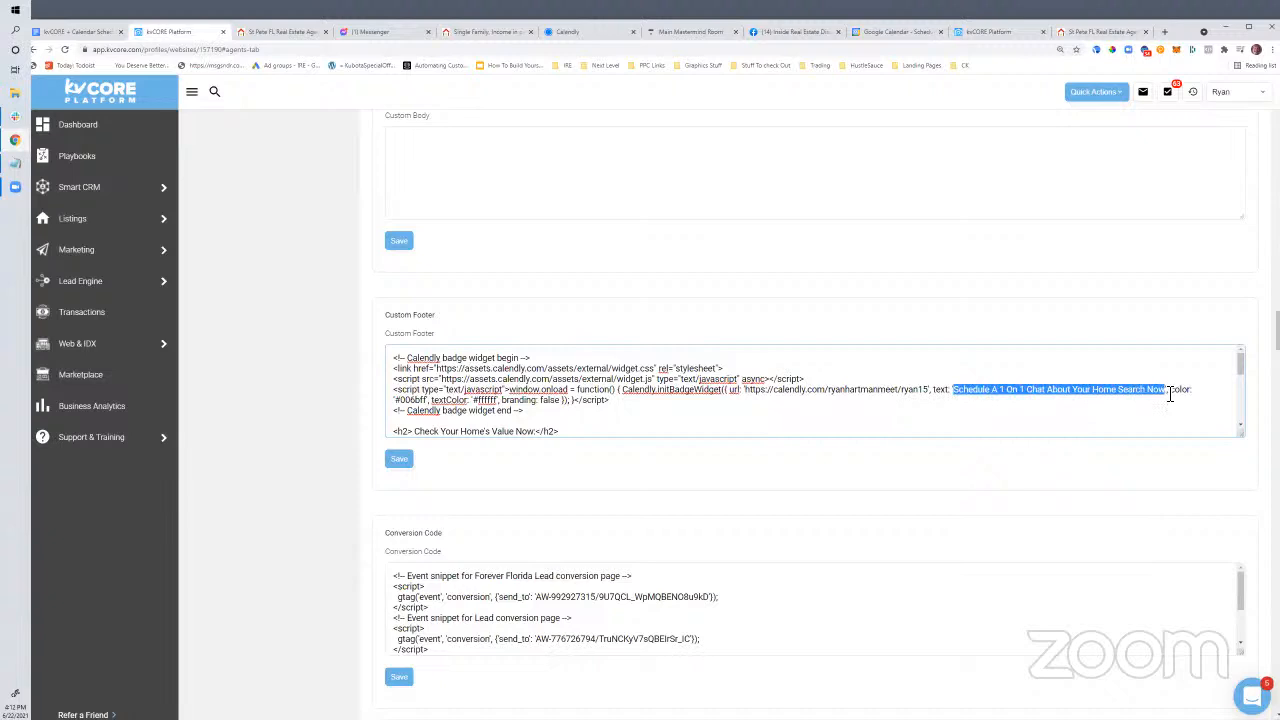
pyautogui.write('Learn About The 23')
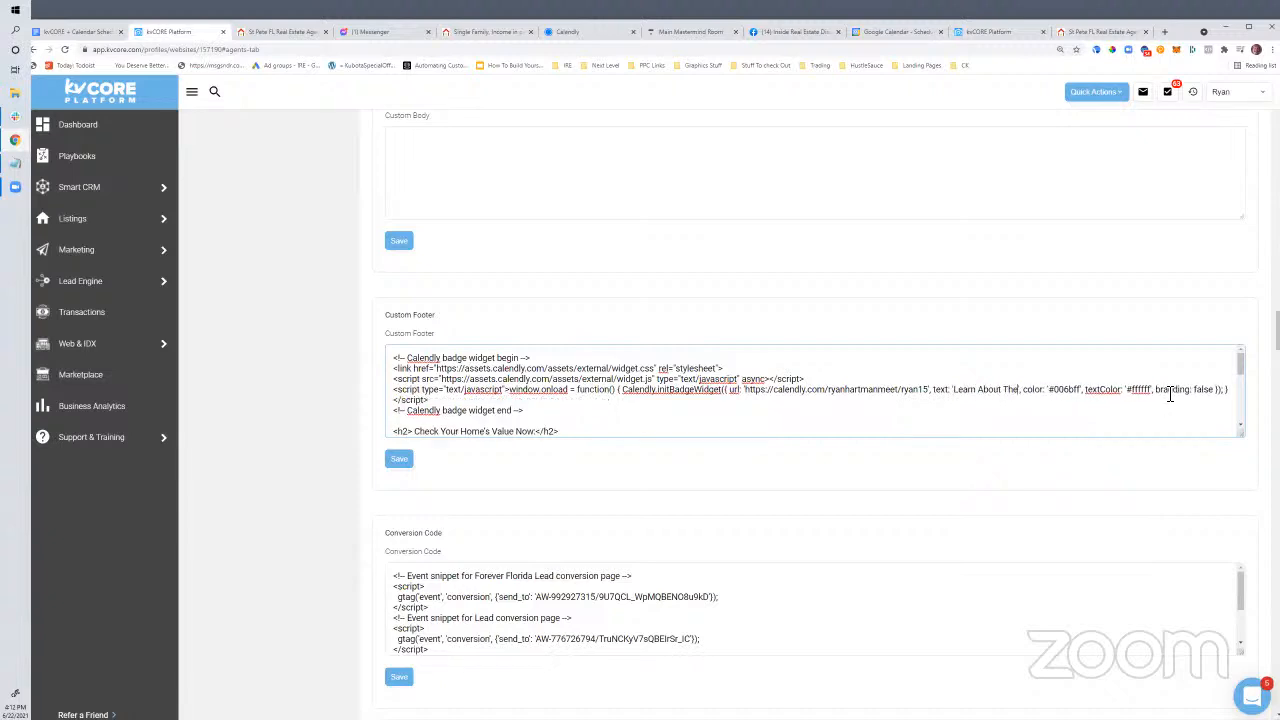
pyautogui.press('BackSpace')
pyautogui.press('BackSpace')
pyautogui.write('3 BEST')
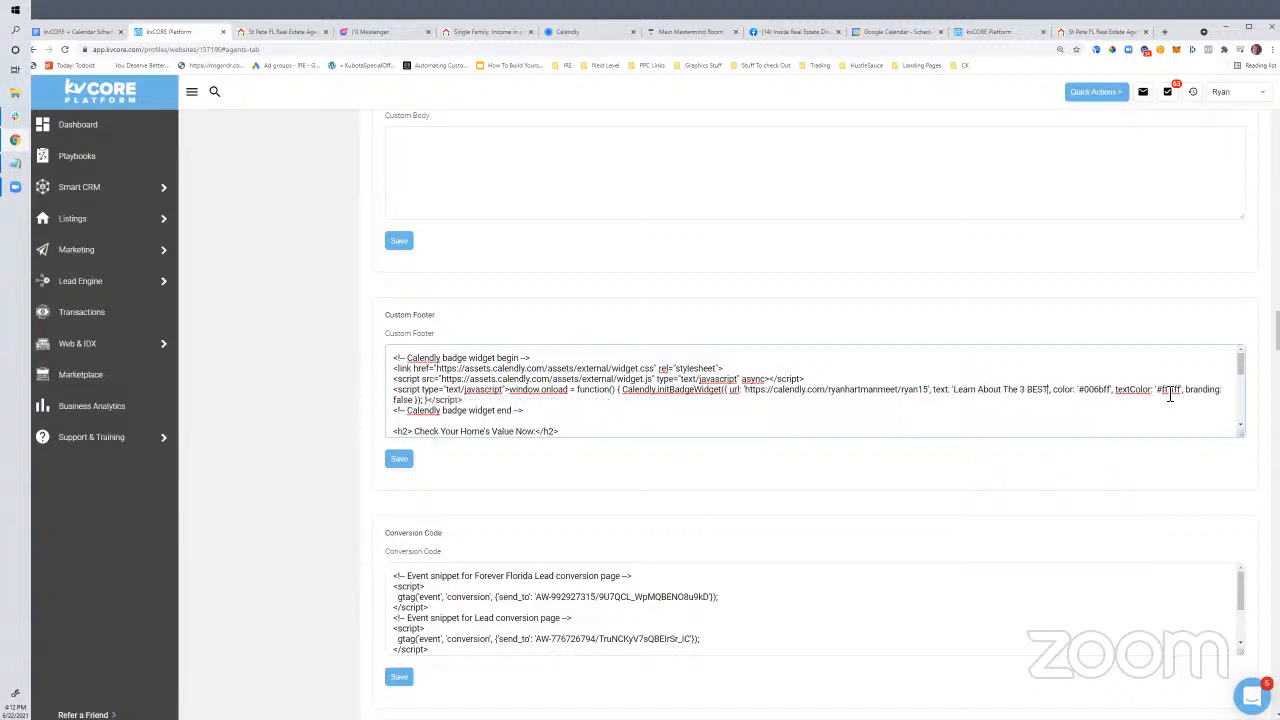
pyautogui.write(' Investment Deal')
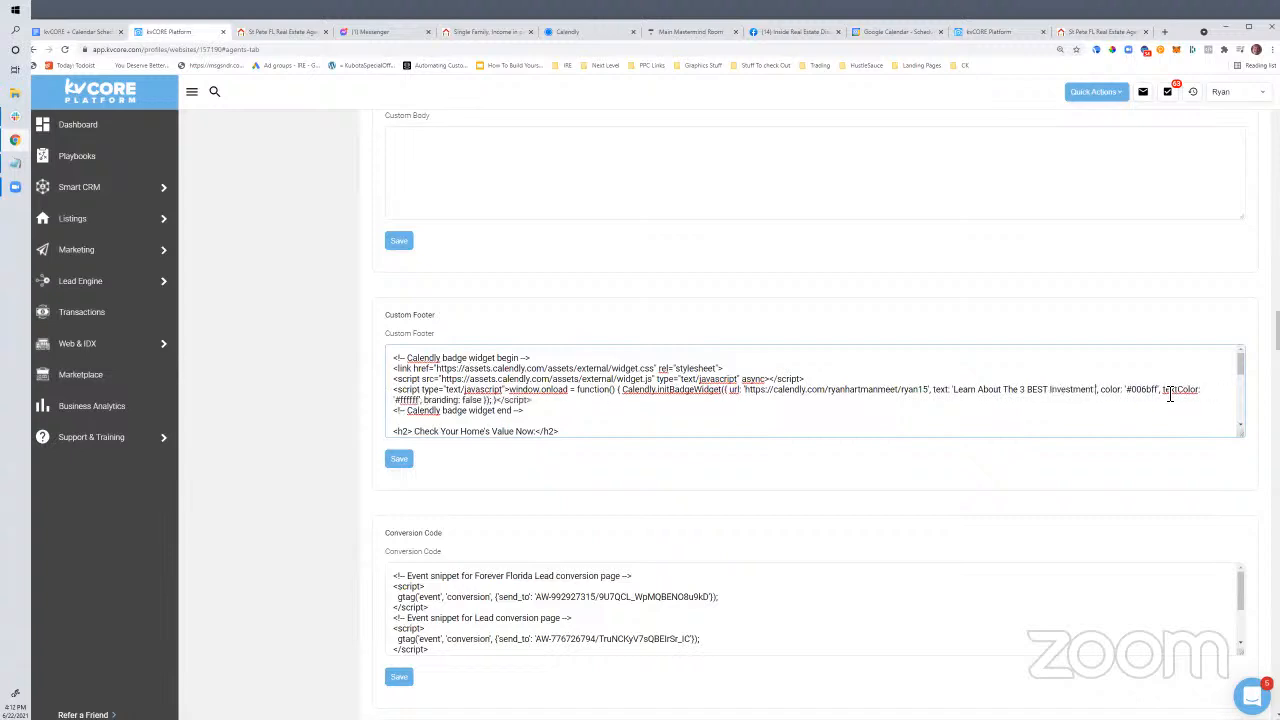
pyautogui.write('s In Pinellas Cou')
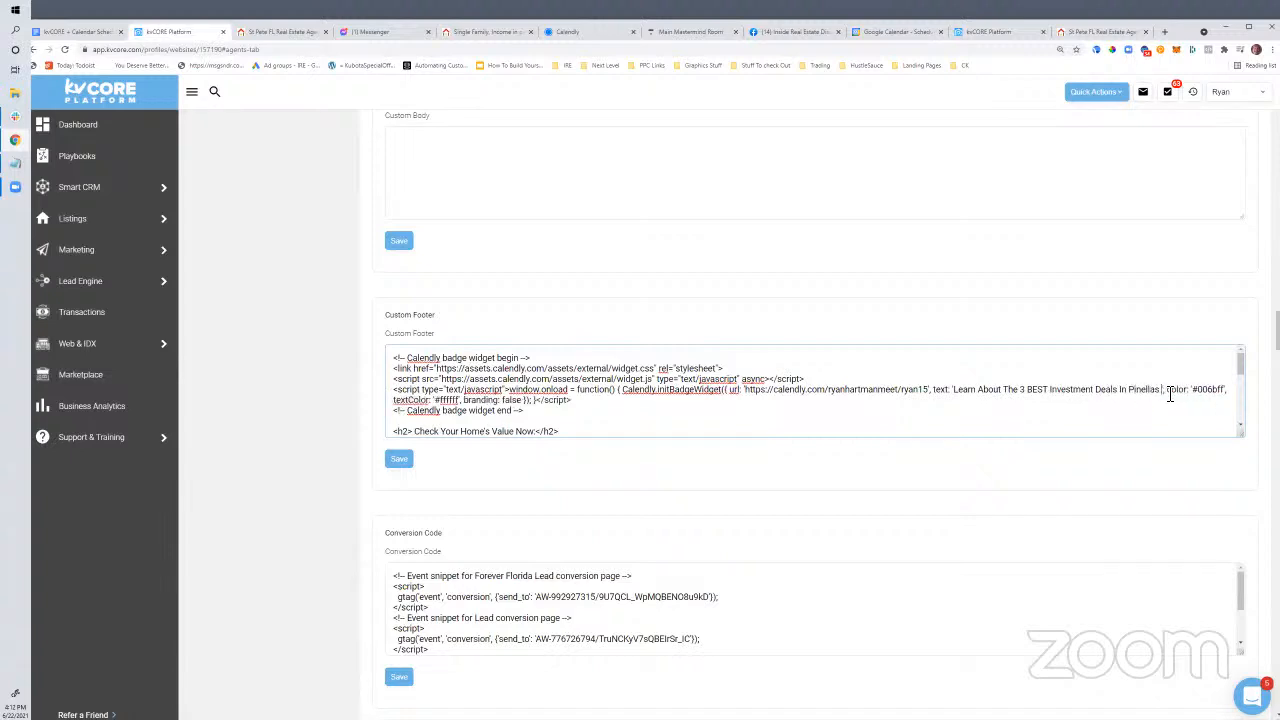
pyautogui.write('nty T')
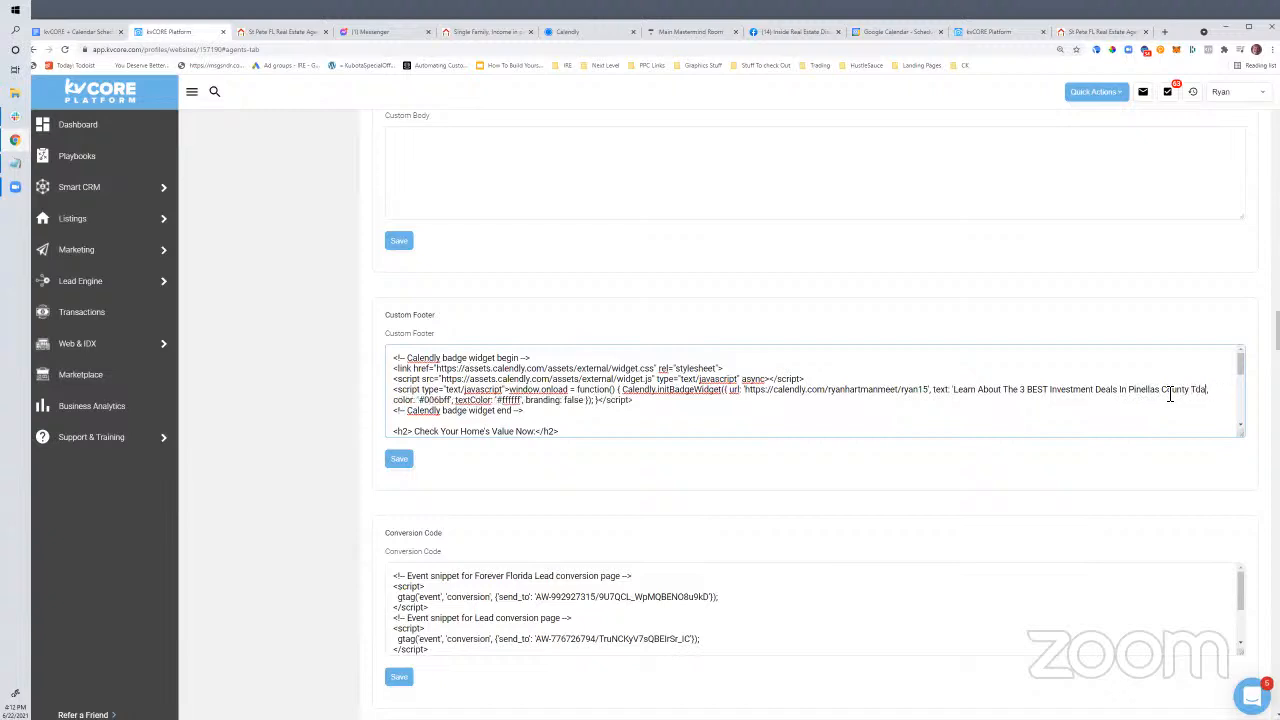
pyautogui.write('oday')
pyautogui.click(398, 462)
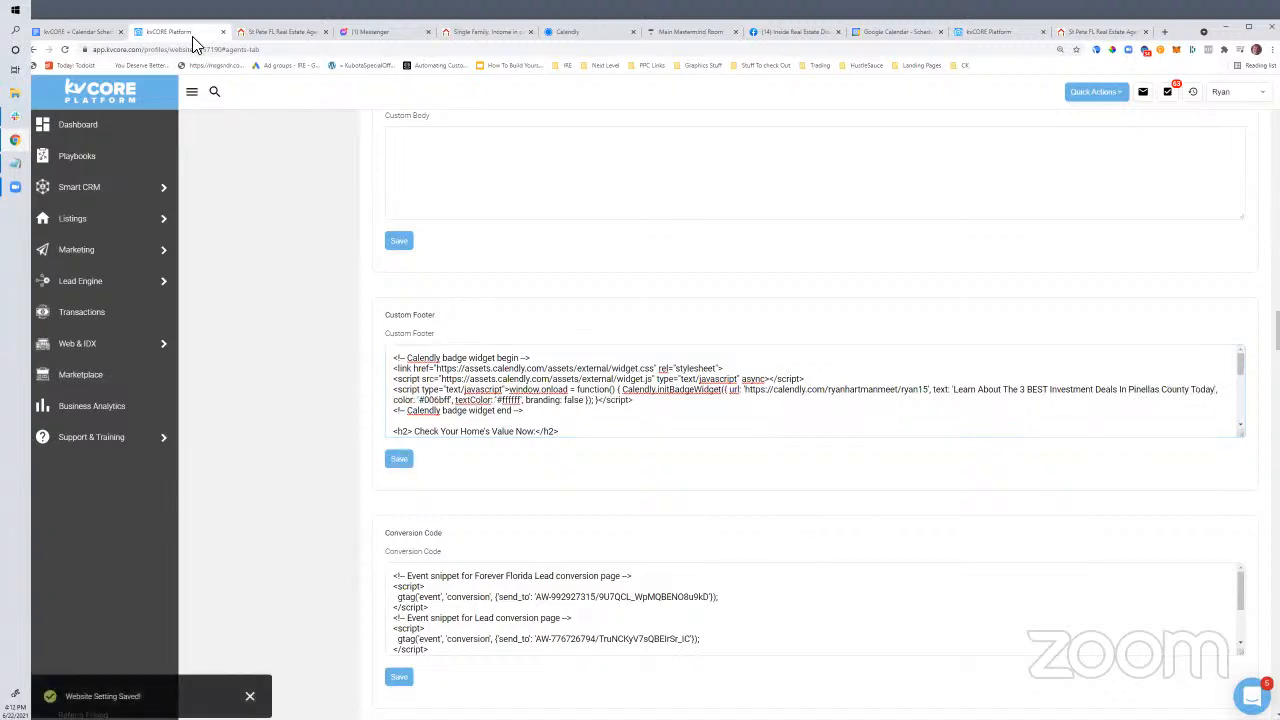
pyautogui.click(285, 33)
# Reload the live website so the new badge title appears
pyautogui.click(146, 36)
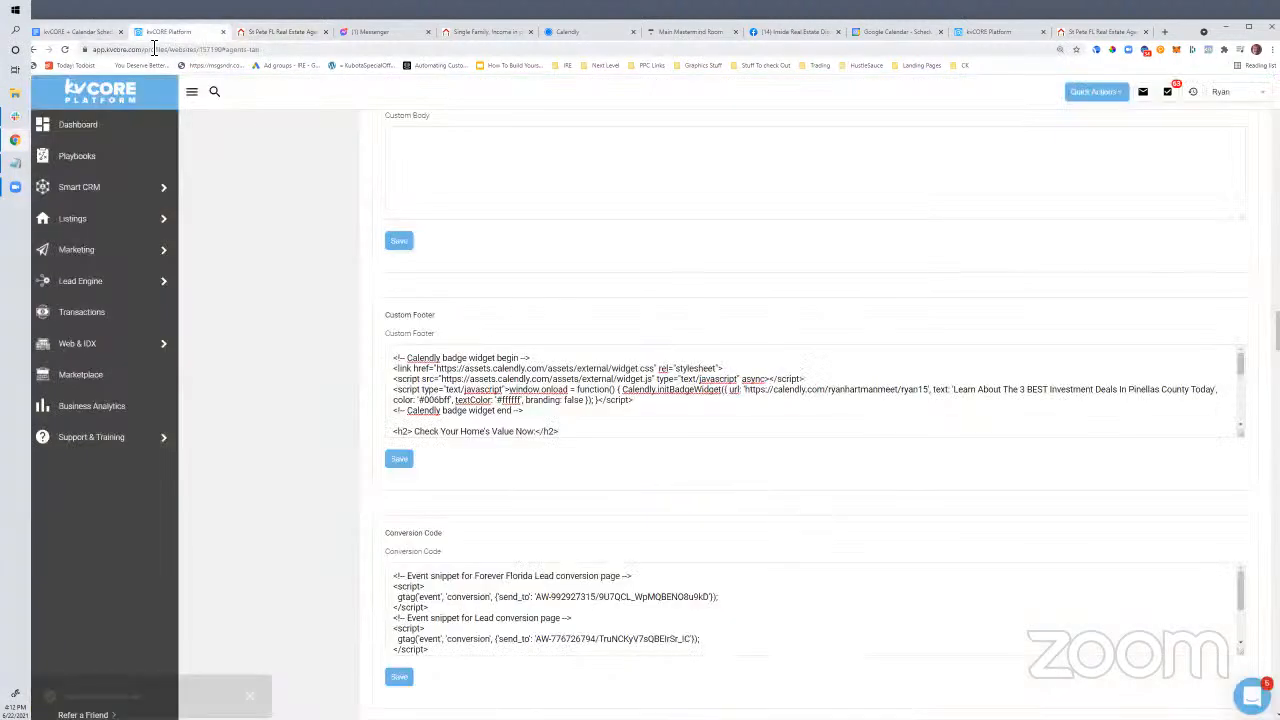
pyautogui.click(246, 36)
pyautogui.click(229, 50)
pyautogui.press('Return')
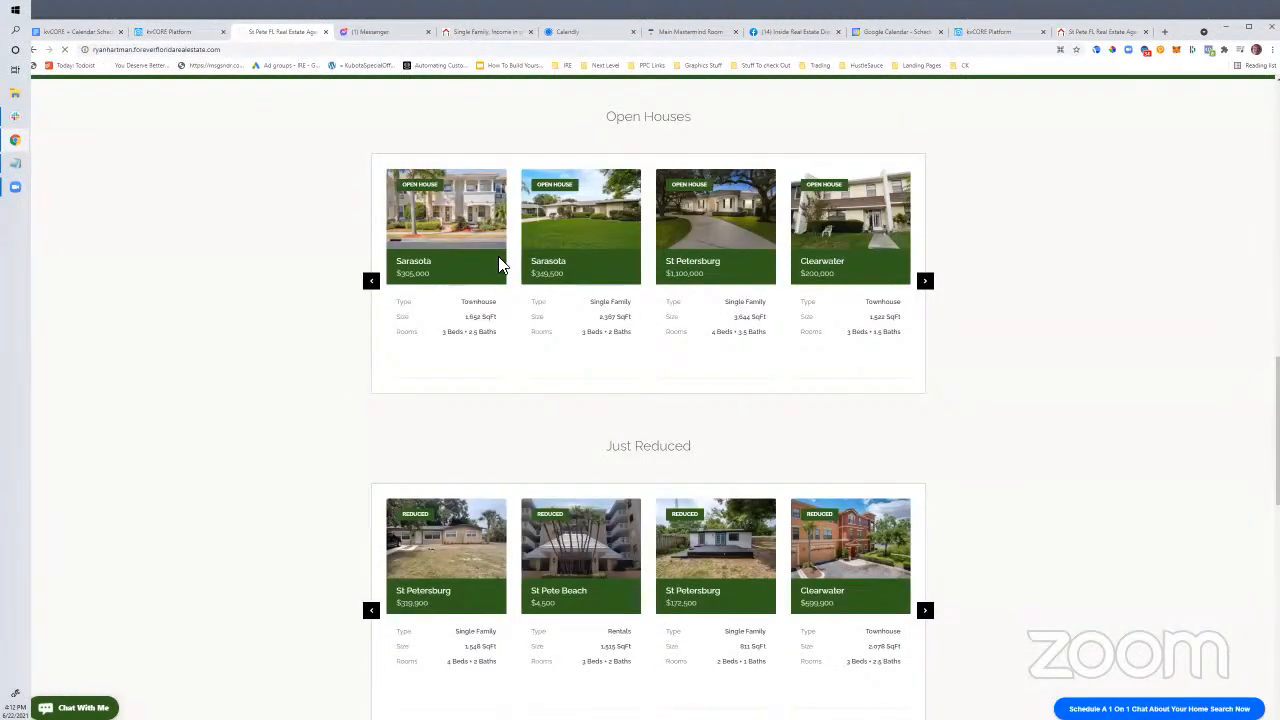
pyautogui.moveTo(520, 294)
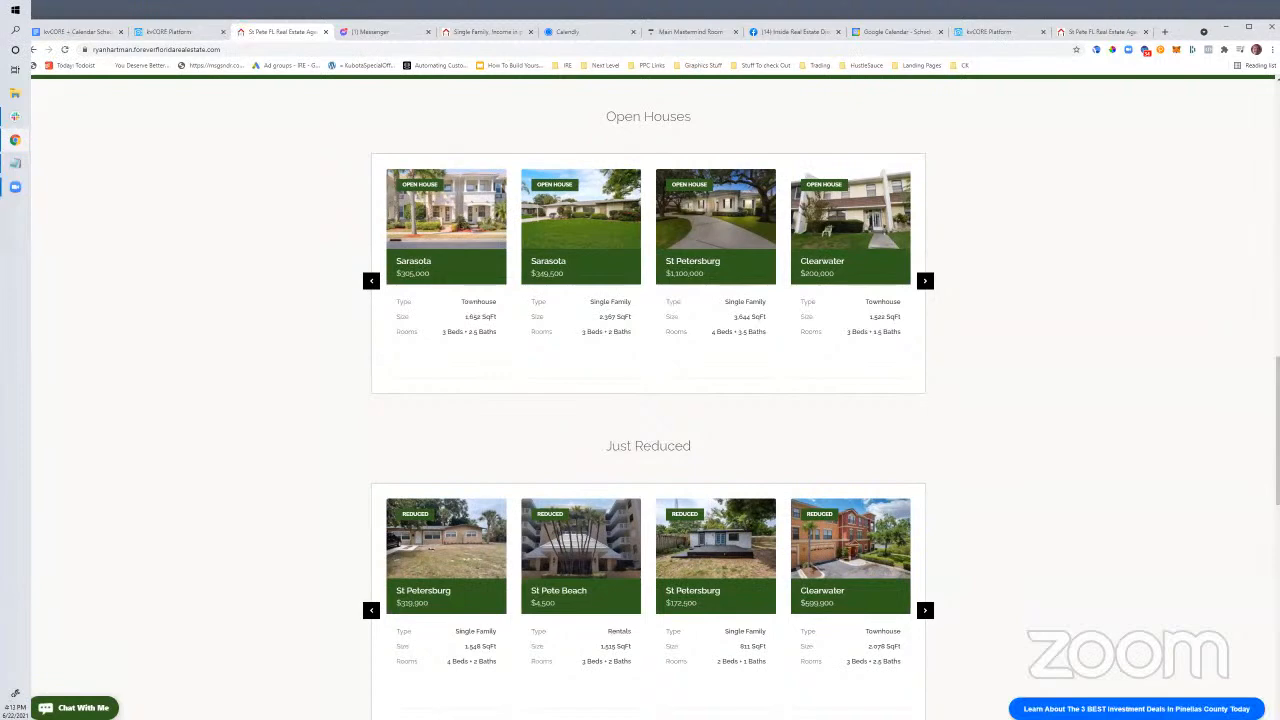
# Test the badge's 15-30 Minute Zoom Chat calendar with June 23 at 9:00am, then close it
pyautogui.click(1136, 709)
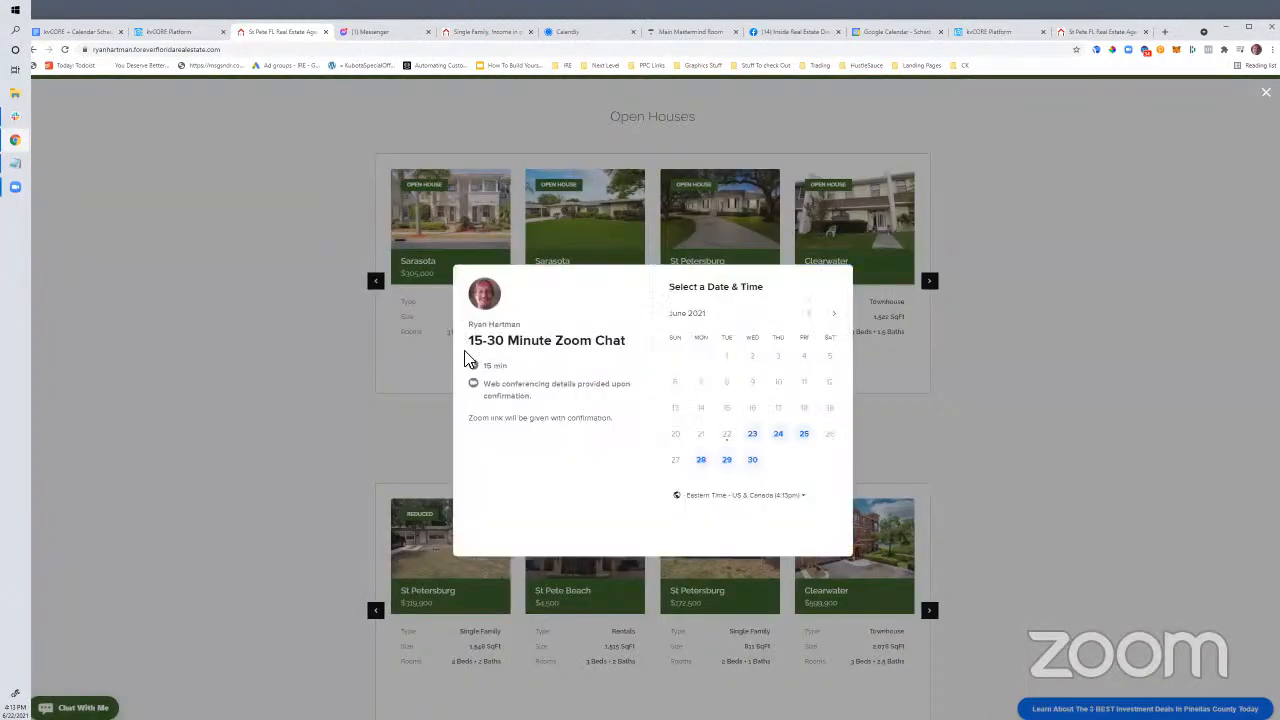
pyautogui.moveTo(476, 348); pyautogui.dragTo(628, 352)
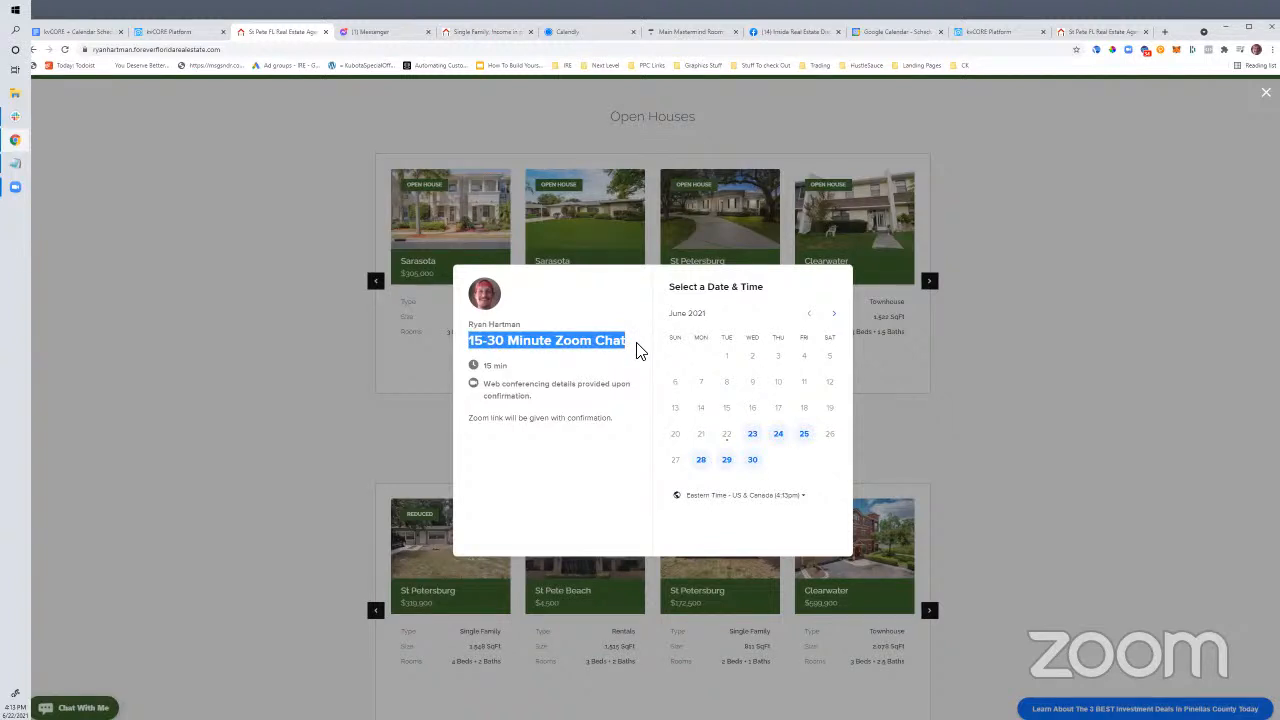
pyautogui.click(752, 433)
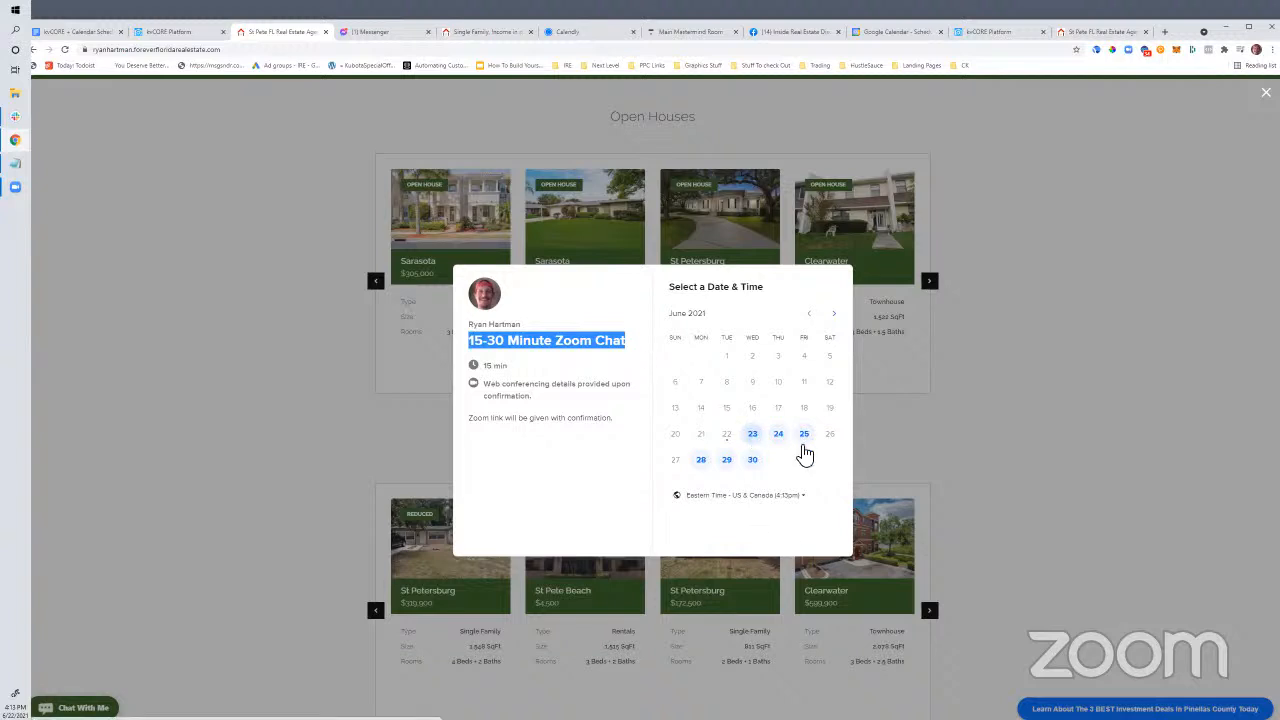
pyautogui.click(797, 348)
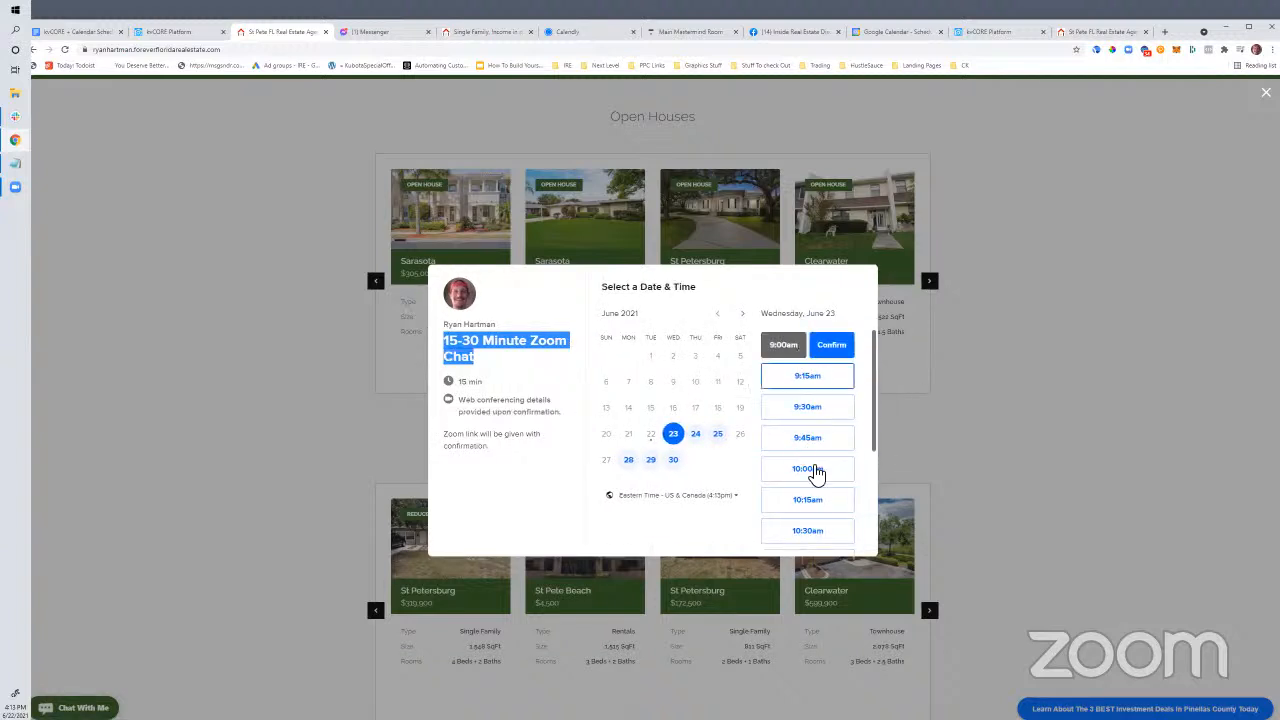
pyautogui.click(1114, 558)
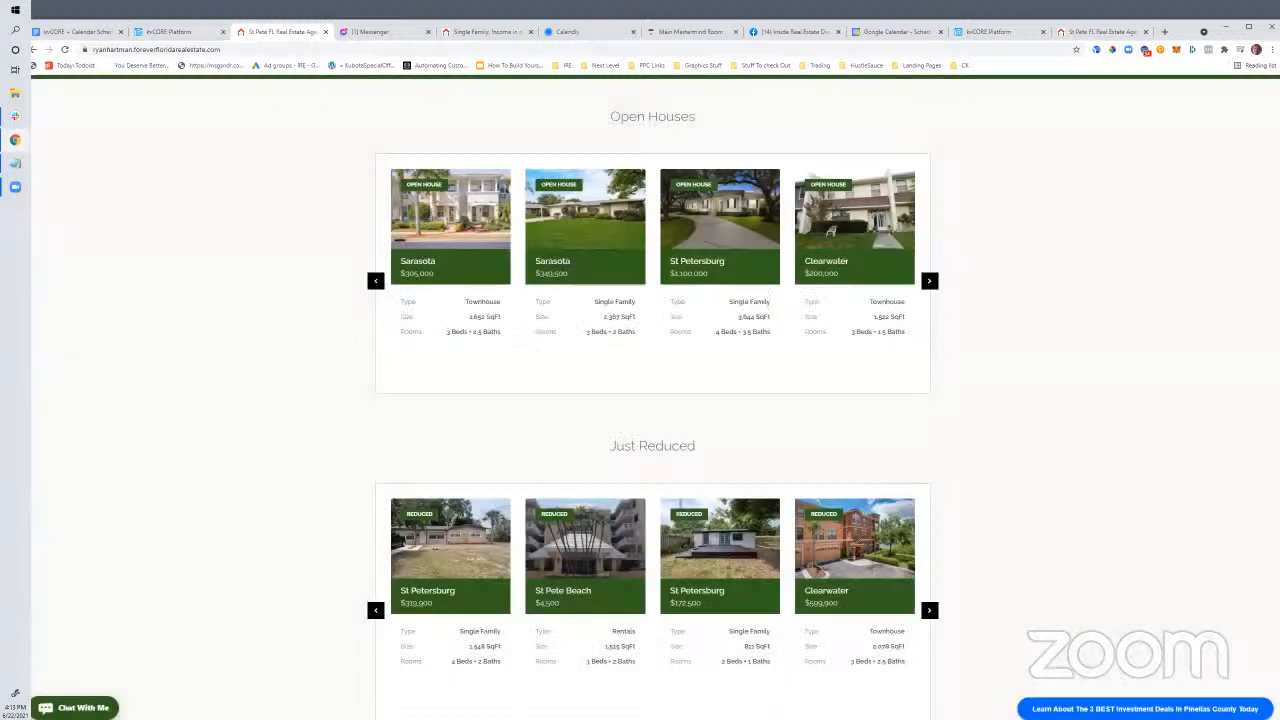
pyautogui.scroll(1, 1014, 568)
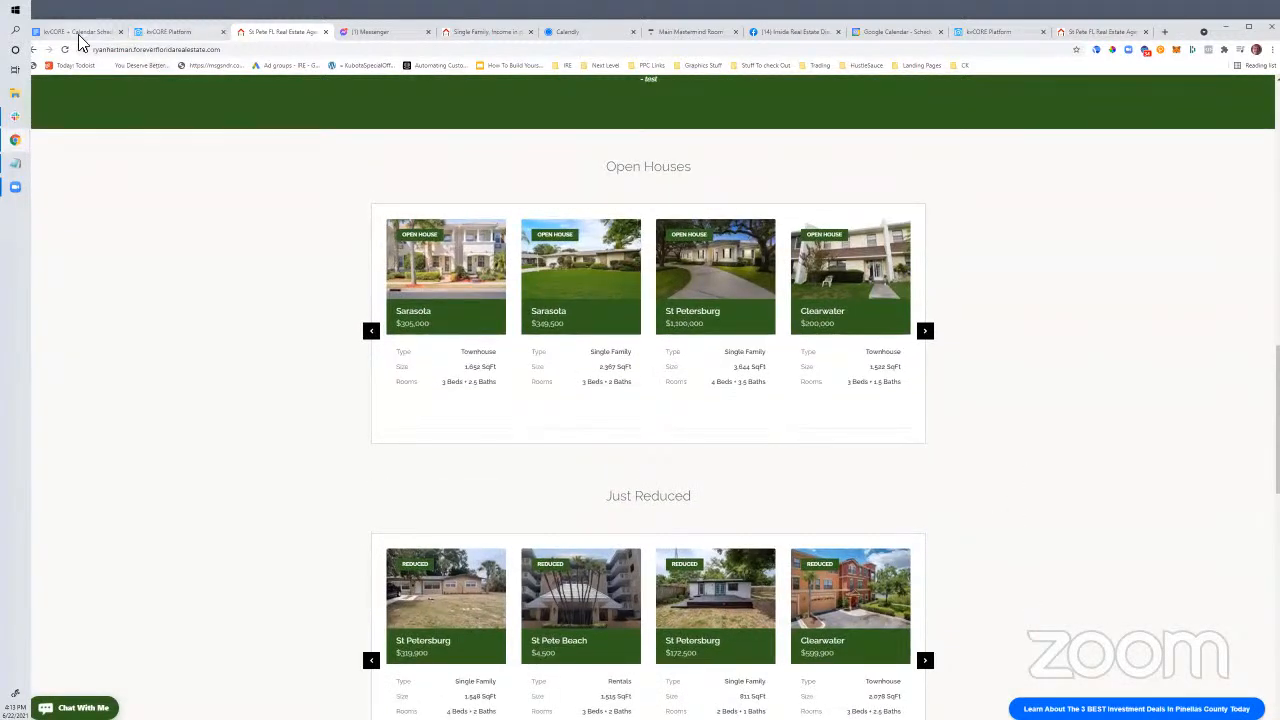
pyautogui.click(78, 33)
# Add a 'Custom Pages' sub-bullet above 'Landing Pages' in the notes
pyautogui.click(518, 396)
pyautogui.moveTo(518, 396); pyautogui.dragTo(784, 396)
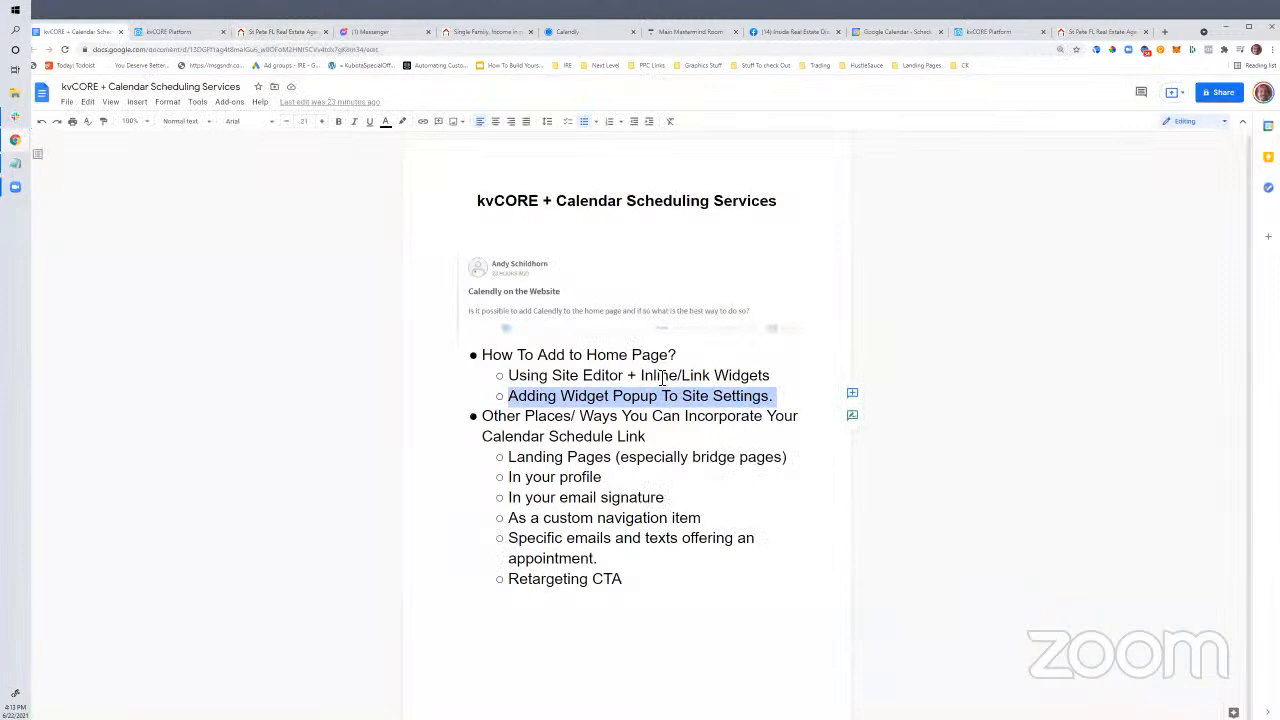
pyautogui.click(605, 400)
pyautogui.click(514, 402)
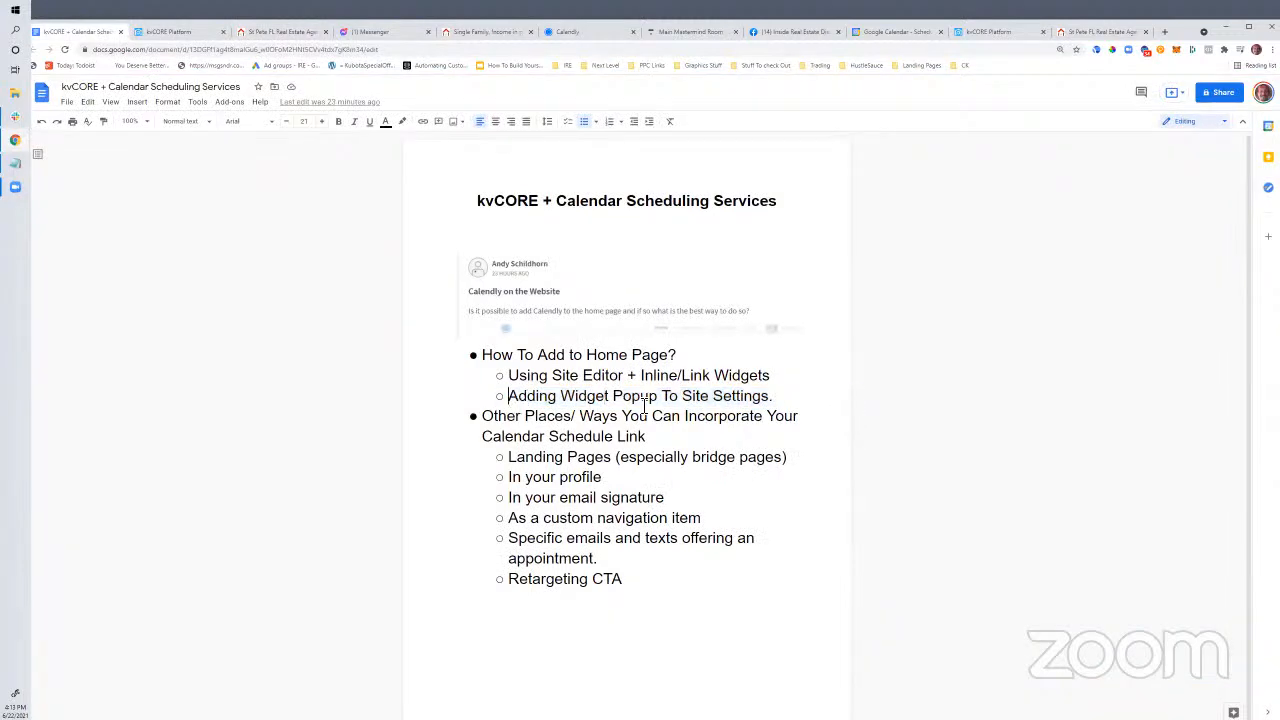
pyautogui.keyDown('shift'); pyautogui.click(766, 402); pyautogui.keyUp('shift')
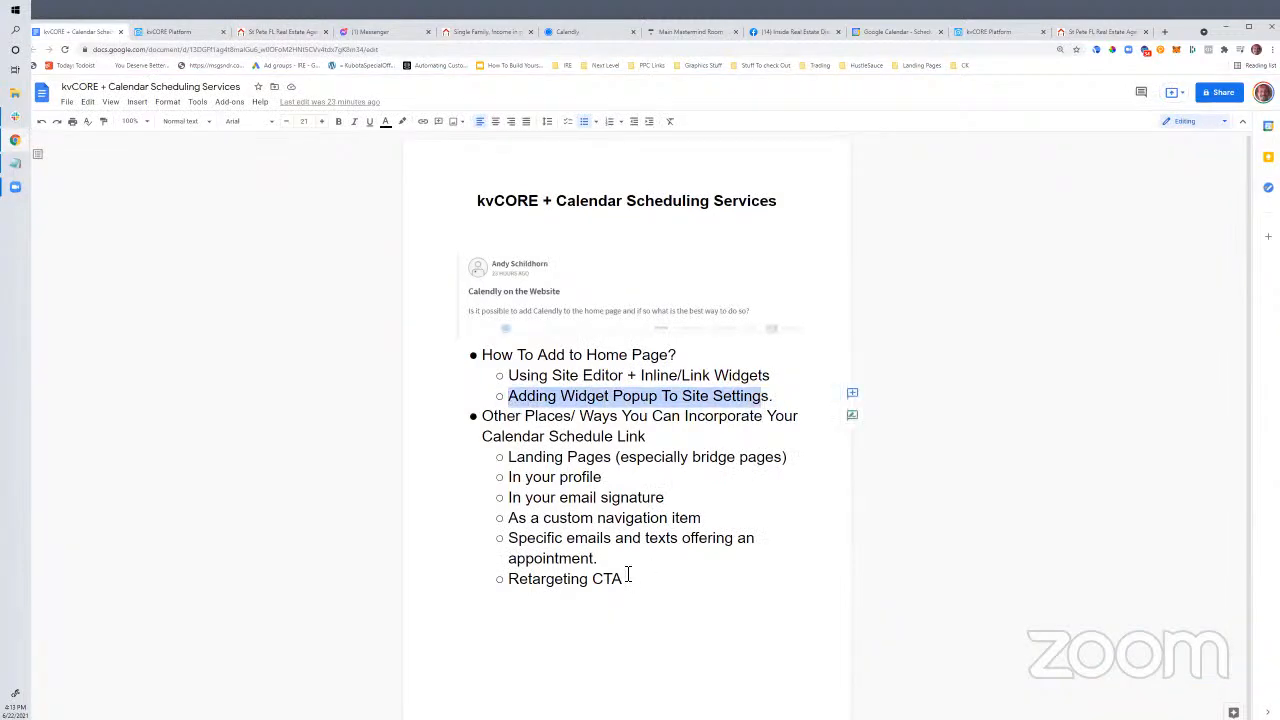
pyautogui.click(610, 477)
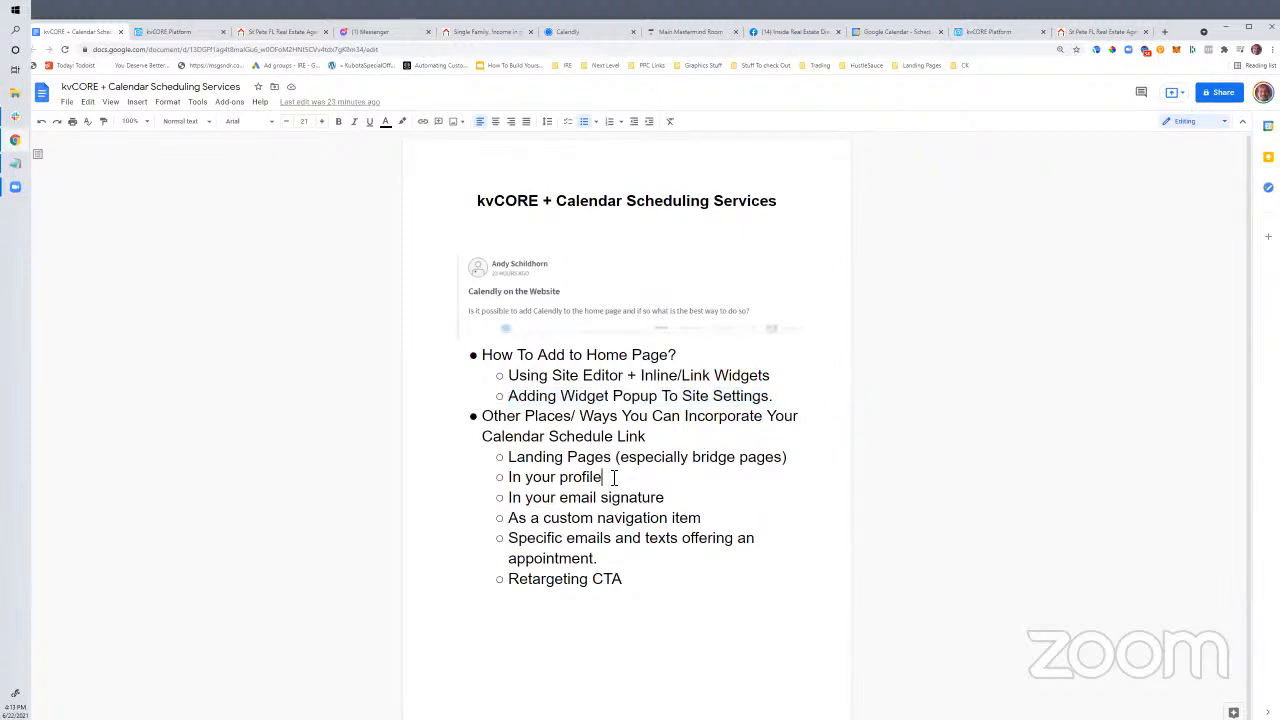
pyautogui.click(509, 457)
pyautogui.press('Return')
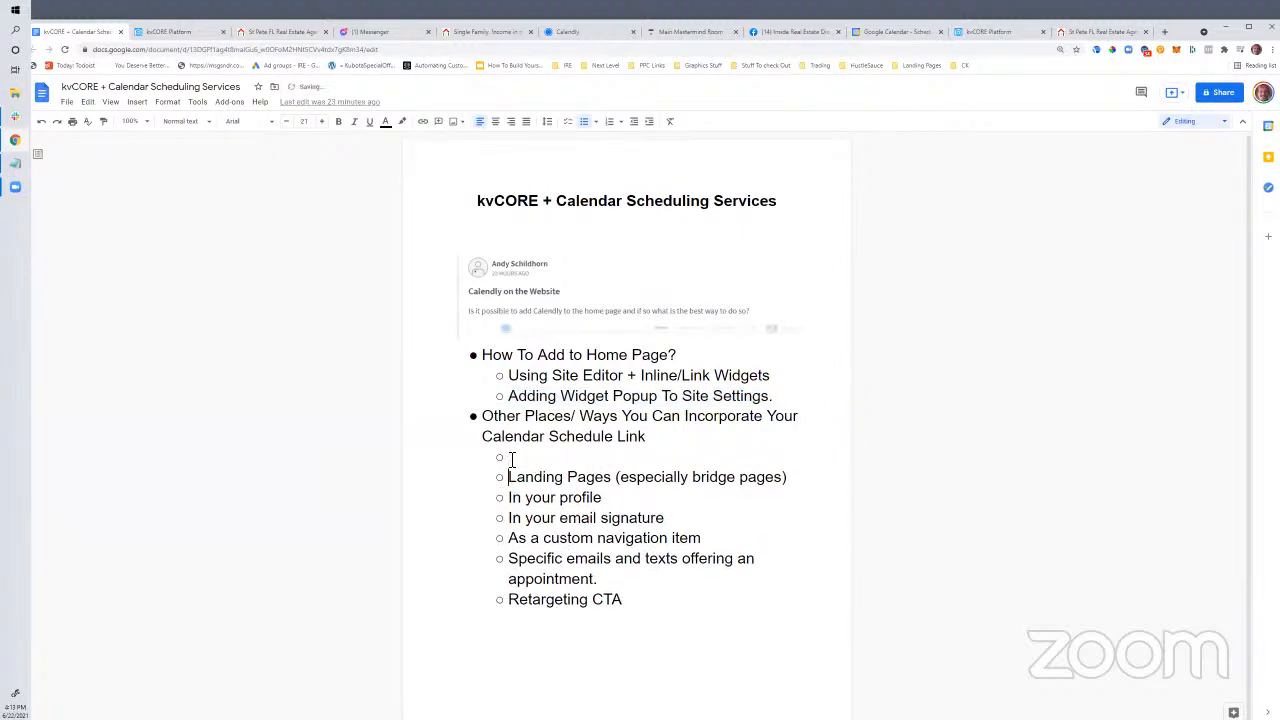
pyautogui.write('S')
pyautogui.press('BackSpace')
pyautogui.write('Custom Pages')
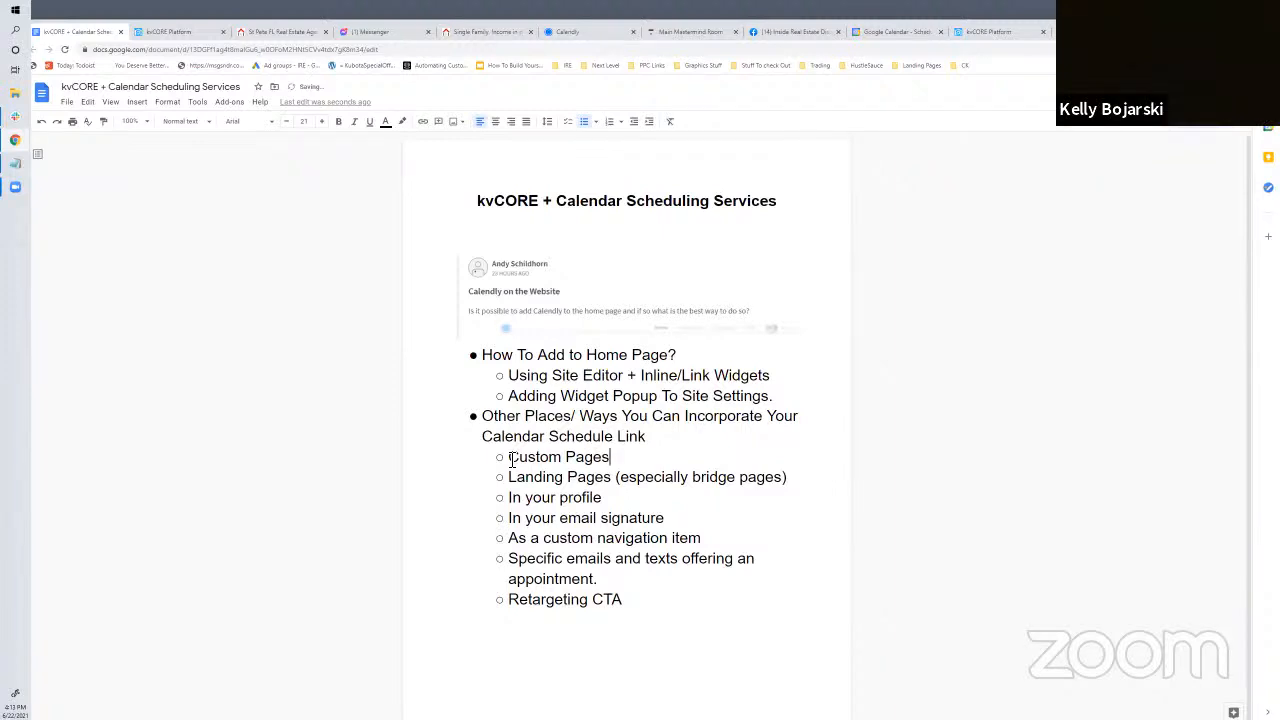
# Glance at the kvCORE settings and live St Pete site before returning to the notes
pyautogui.click(168, 31)
pyautogui.scroll(3, 434, 440)
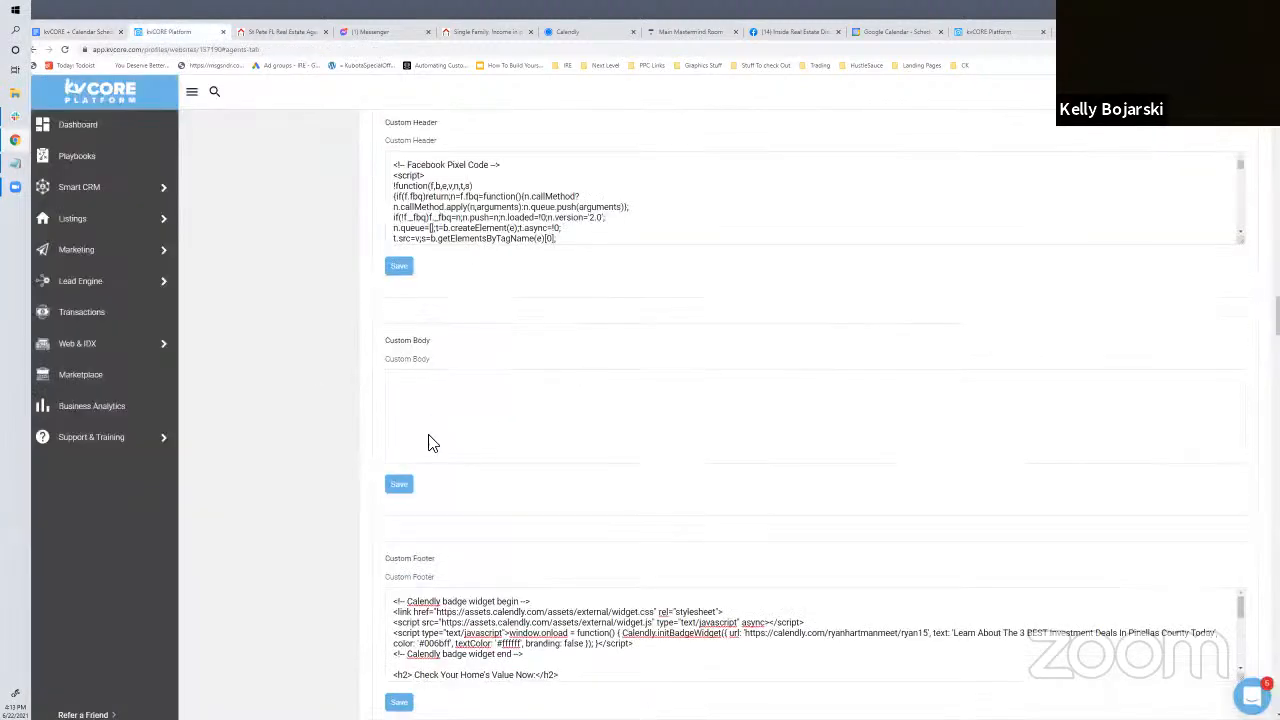
pyautogui.click(262, 34)
pyautogui.click(171, 33)
pyautogui.click(82, 33)
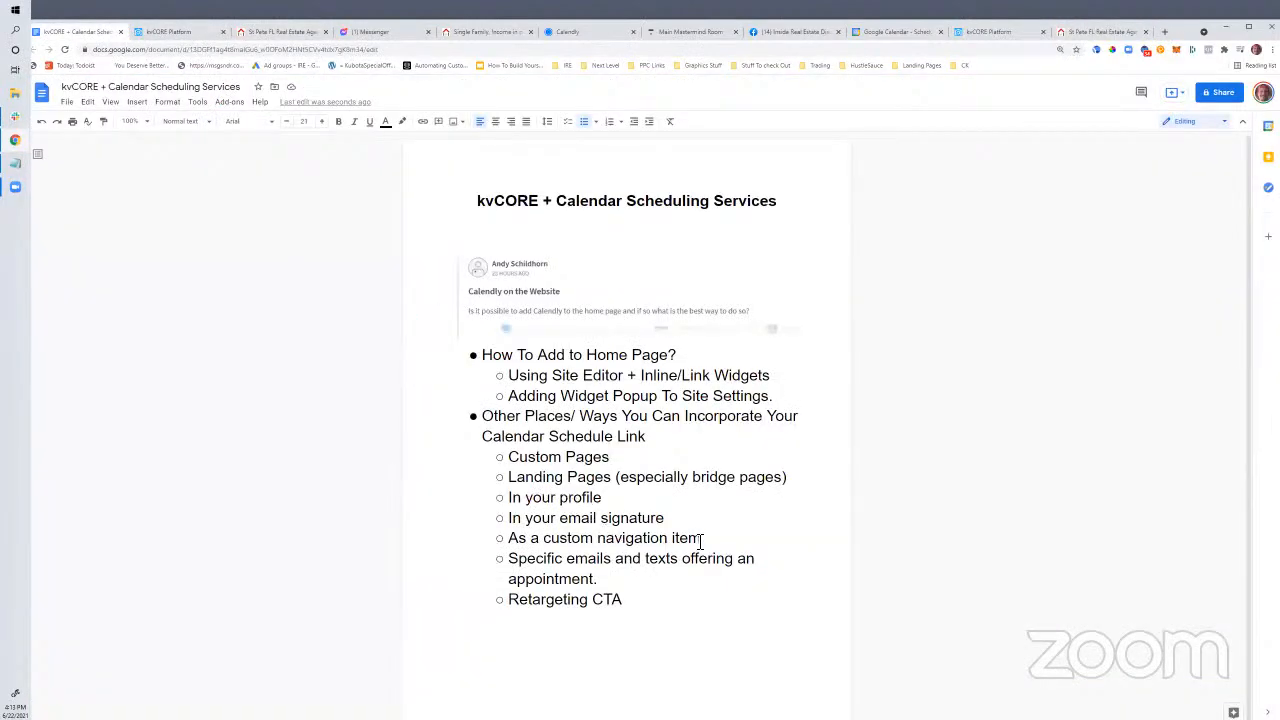
# Move 'As a custom navigation item' into parentheses after Custom Pages and delete the empty bullet
pyautogui.moveTo(705, 540); pyautogui.dragTo(509, 546)
pyautogui.hotkey('ctrl', 'c')
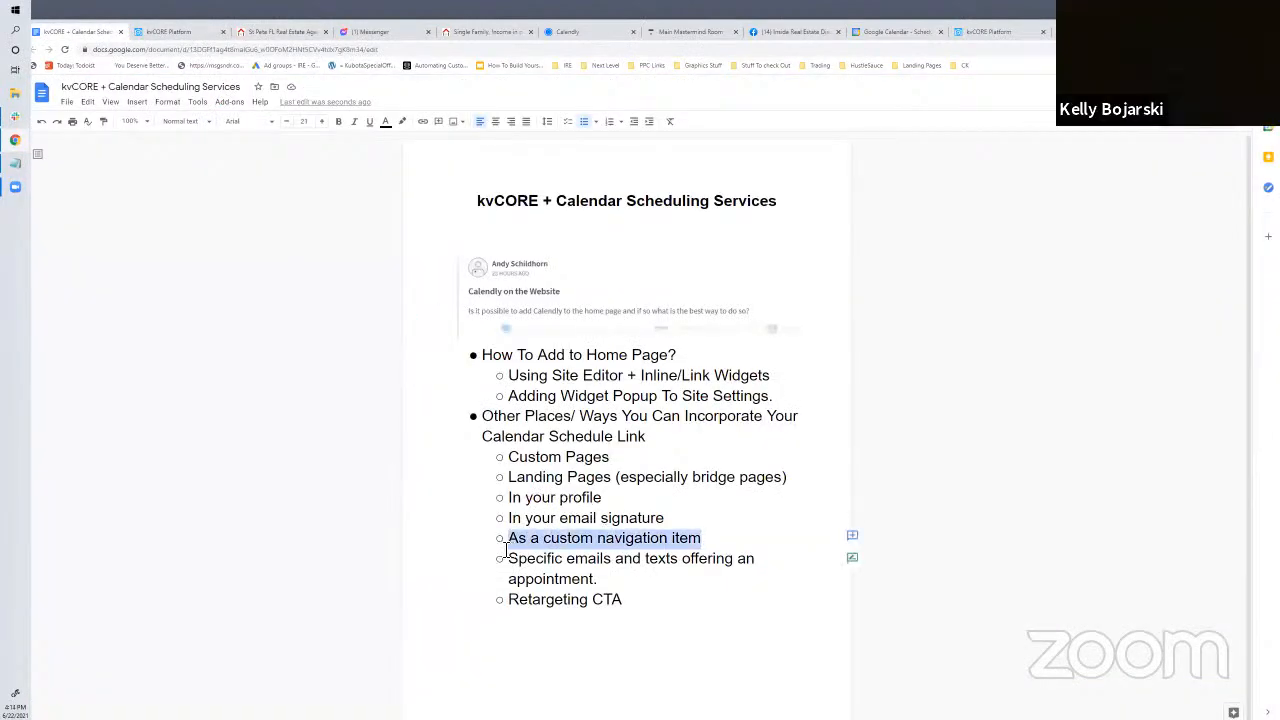
pyautogui.press('BackSpace')
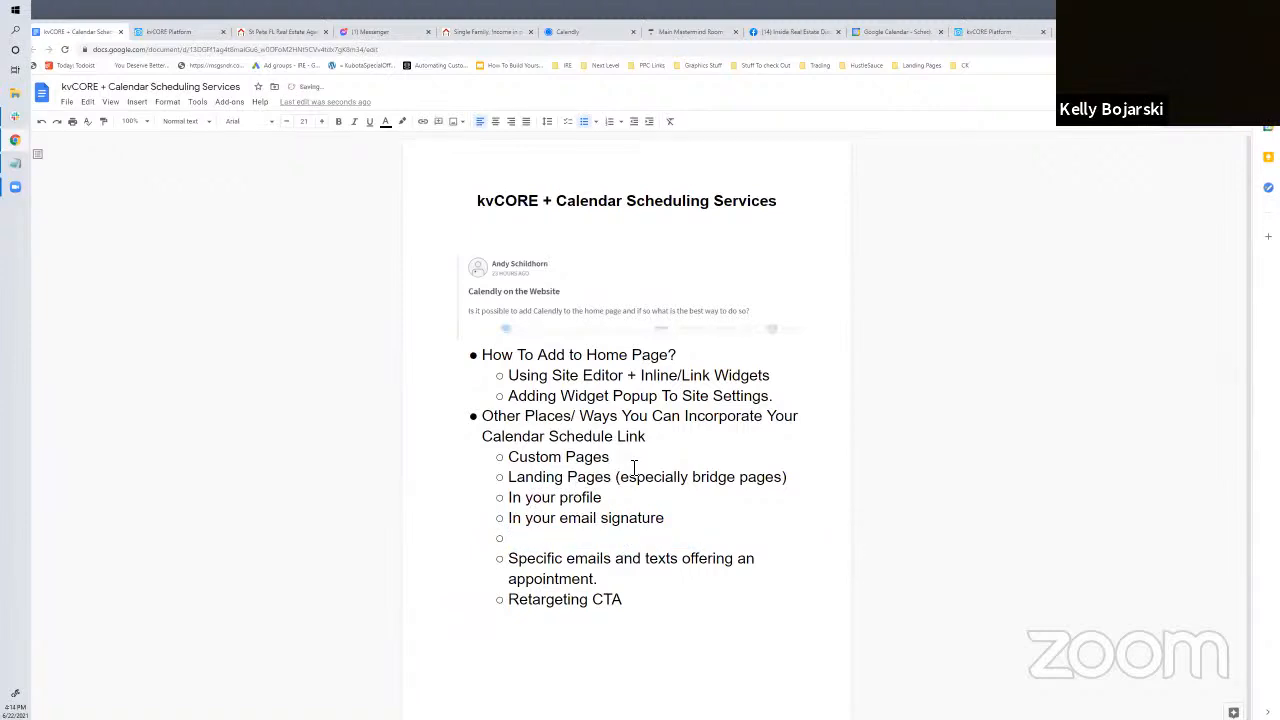
pyautogui.write('(')
pyautogui.hotkey('ctrl', 'v')
pyautogui.write(')')
pyautogui.click(516, 561)
pyautogui.press('BackSpace')
pyautogui.press('BackSpace')
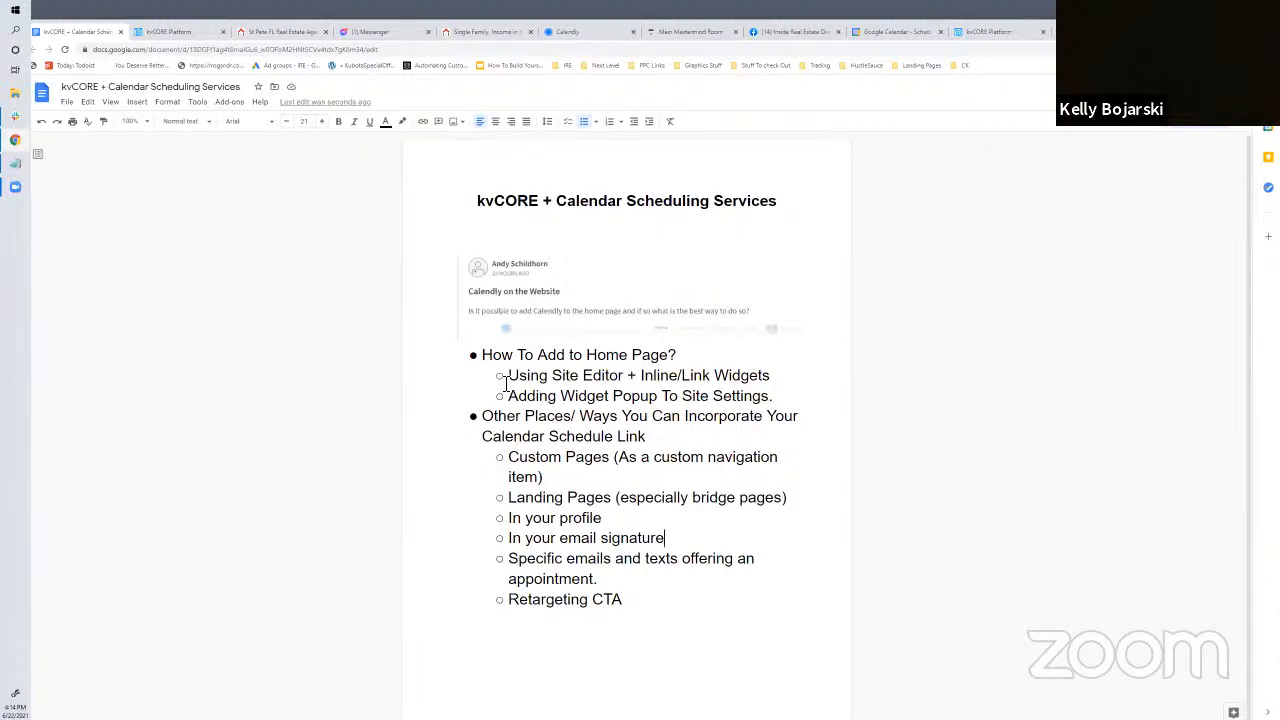
pyautogui.click(508, 460)
# Open kvCORE's Website Content section and list the four published custom pages, including Deal Links
pyautogui.keyDown('shift'); pyautogui.click(542, 477); pyautogui.keyUp('shift')
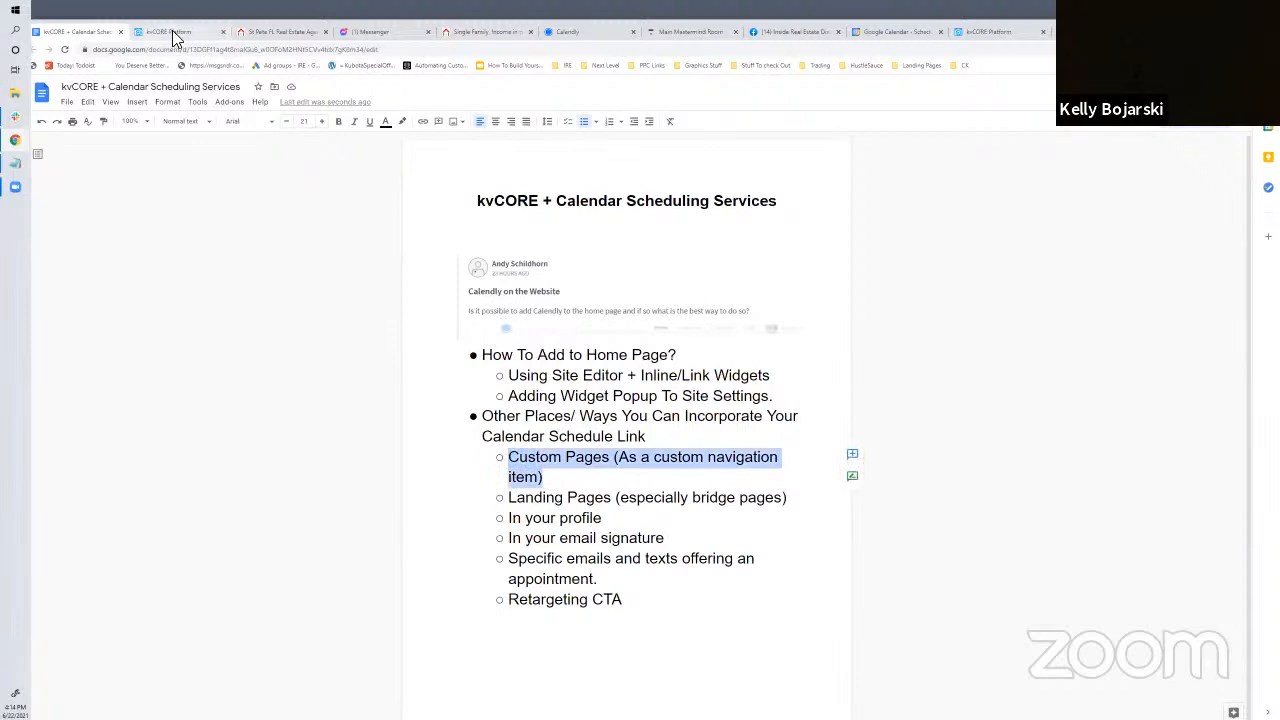
pyautogui.click(175, 35)
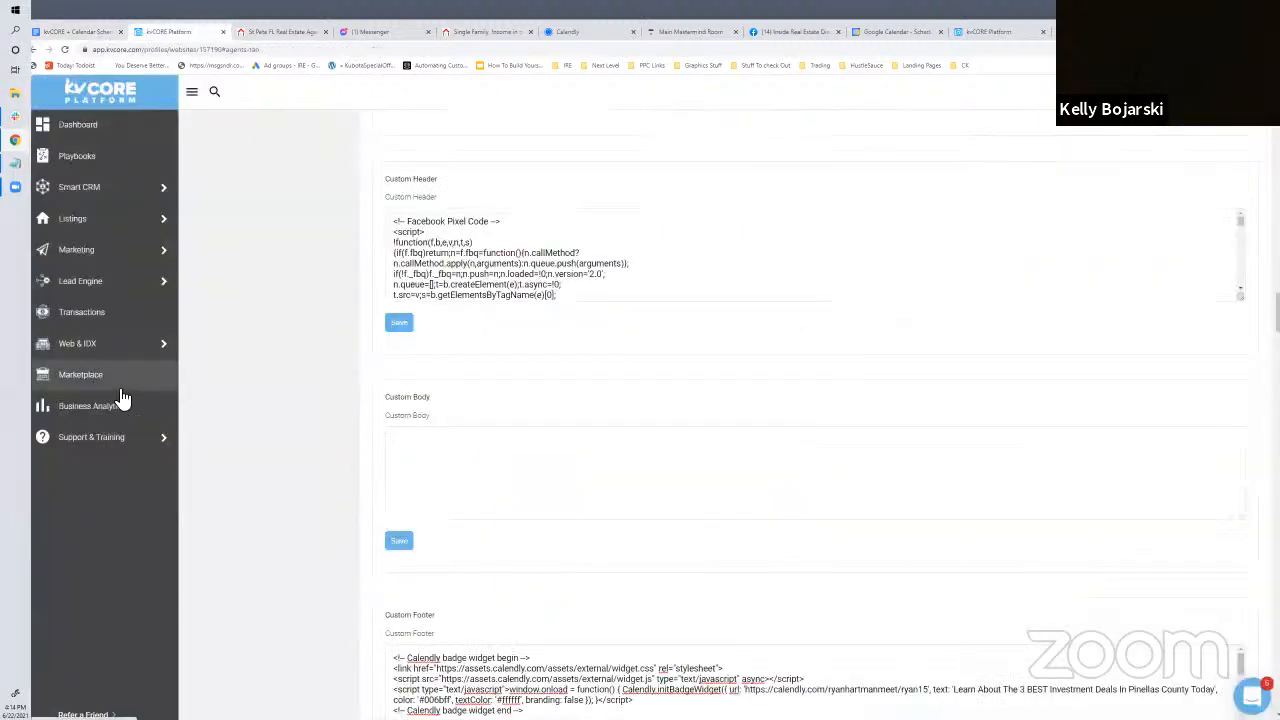
pyautogui.moveTo(124, 354)
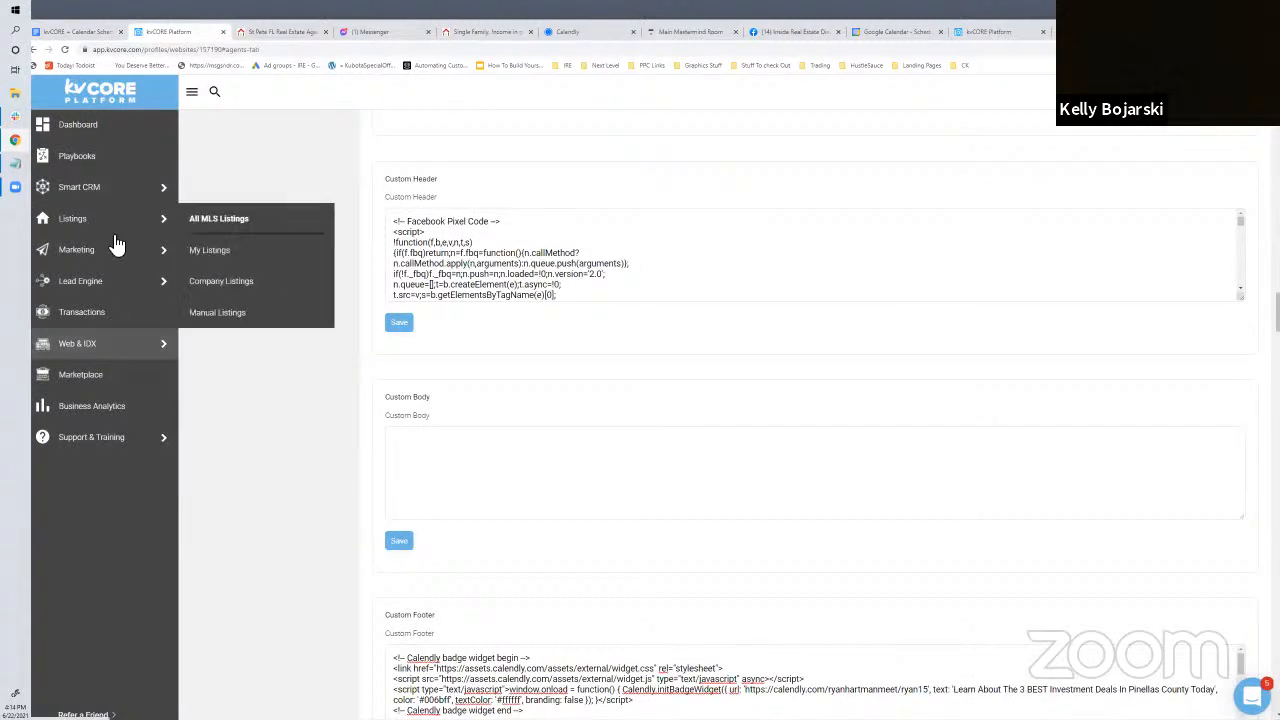
pyautogui.scroll(4, 220, 336)
pyautogui.scroll(10, 224, 345)
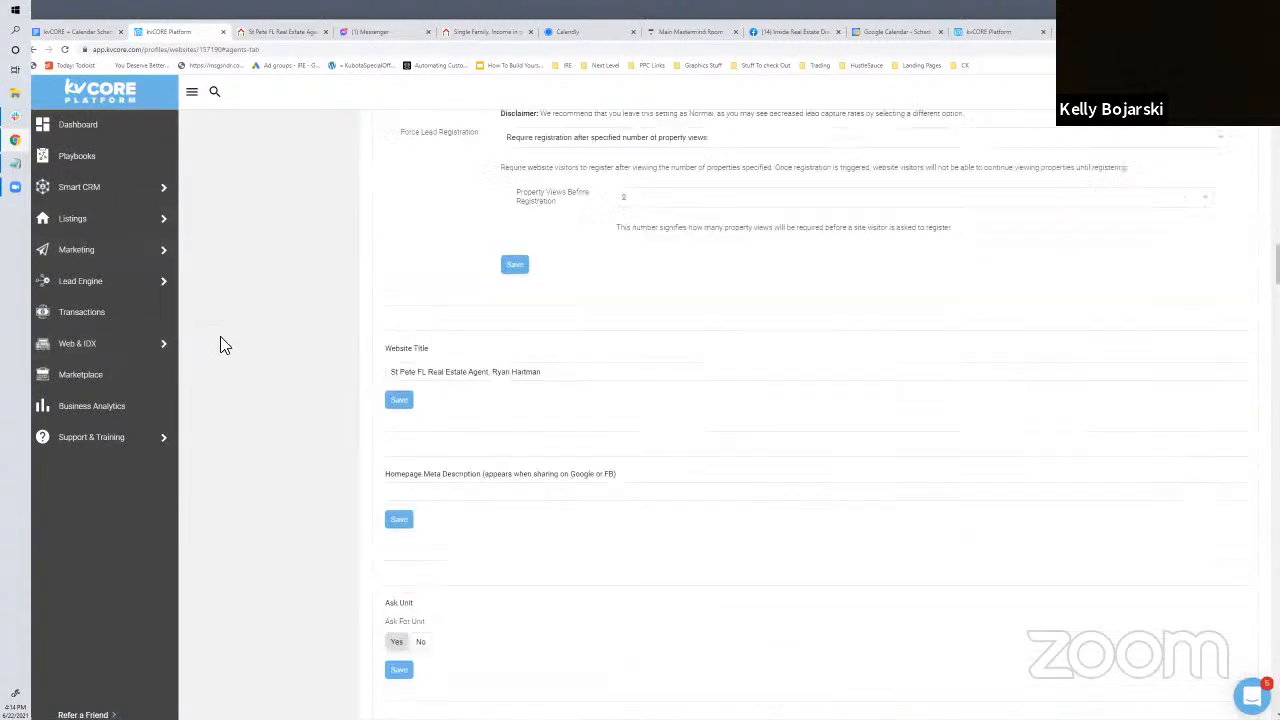
pyautogui.scroll(5, 224, 345)
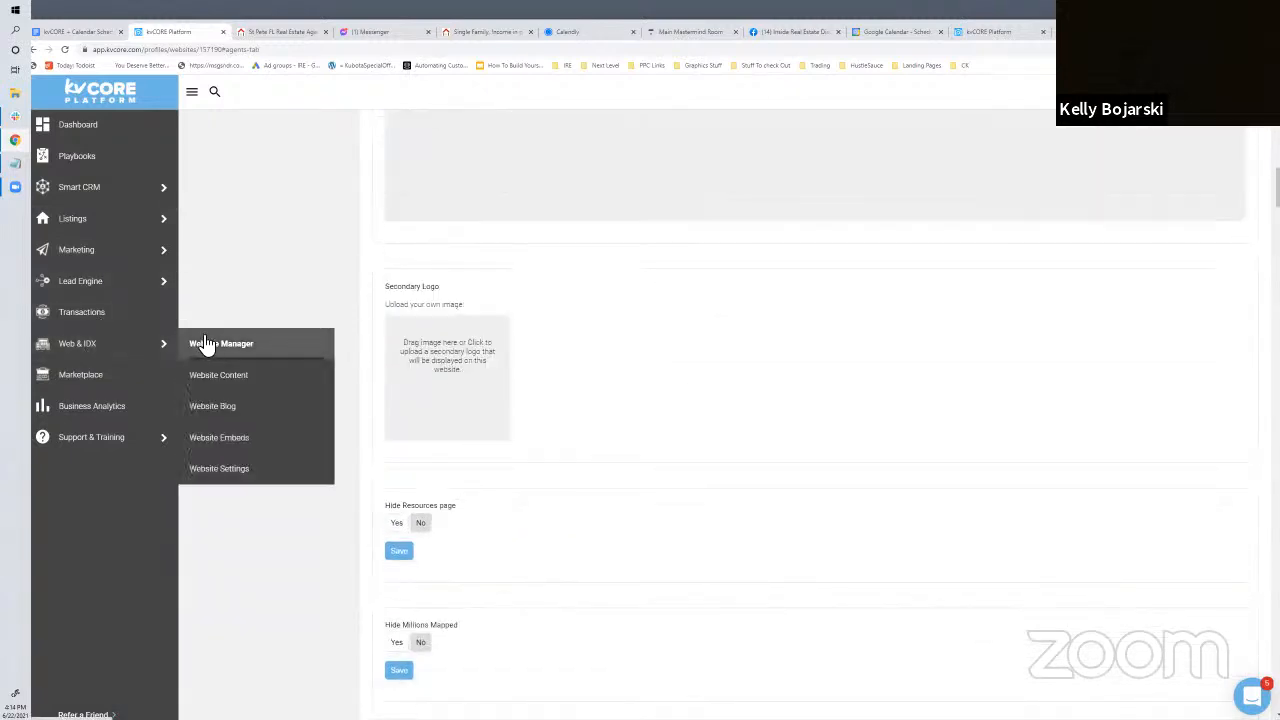
pyautogui.click(217, 385)
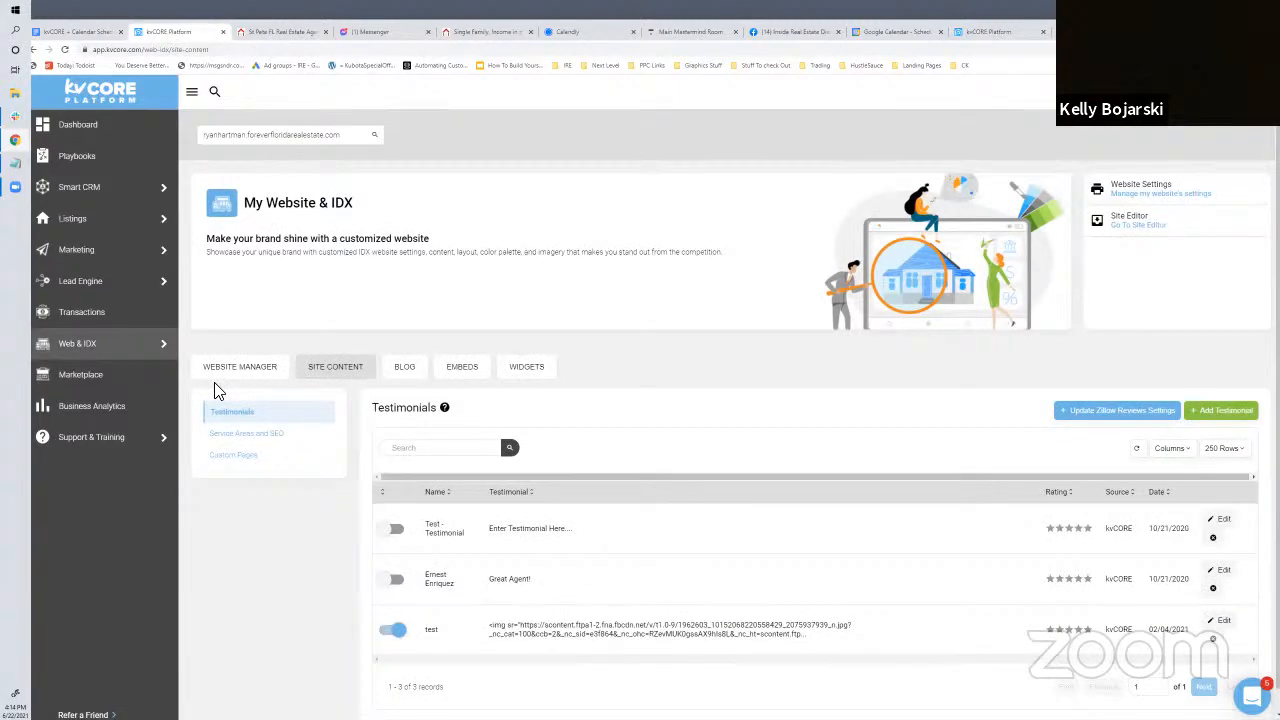
pyautogui.click(251, 457)
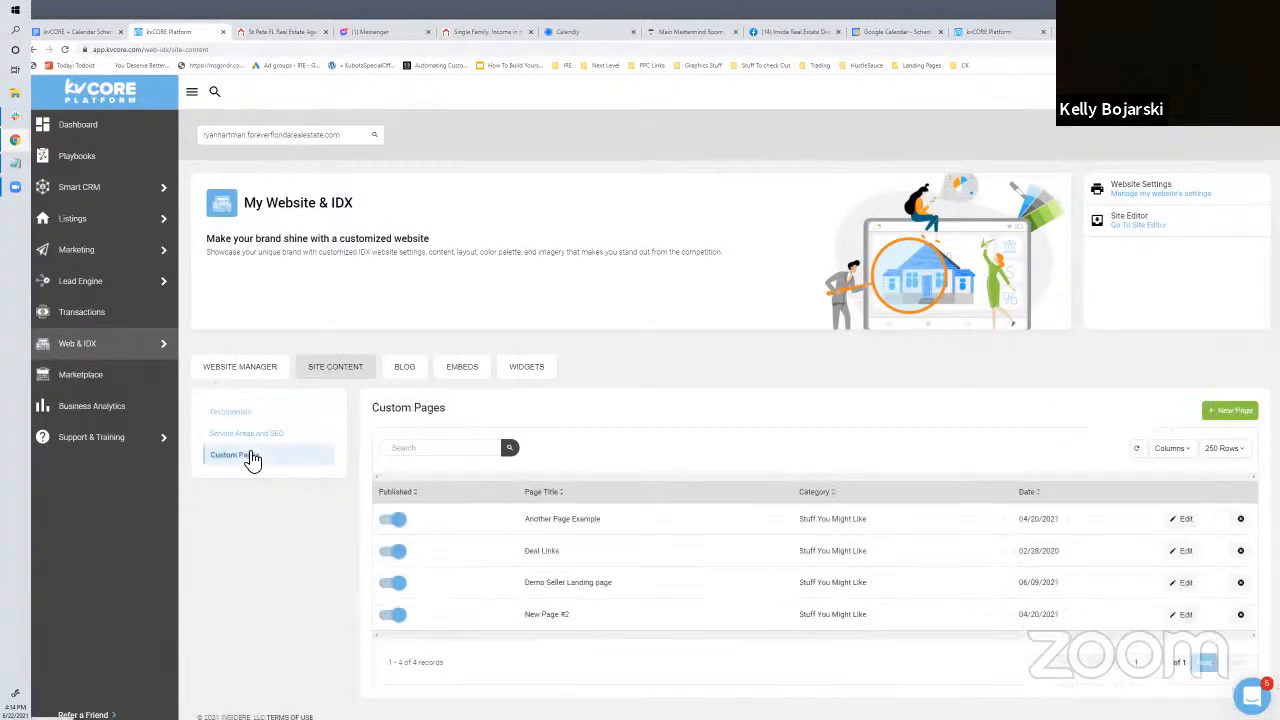
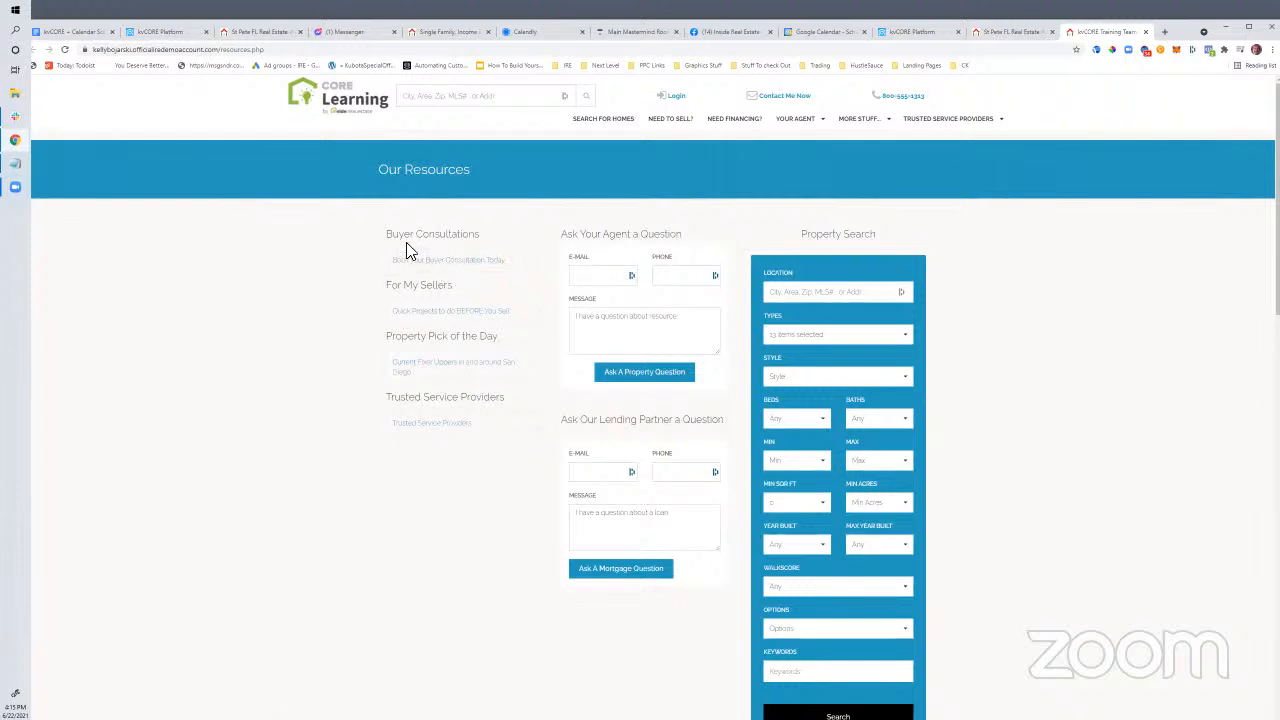
# Open the Book your Buyer Consultation Today page from Resources, review its text, then return to kvCORE
pyautogui.tripleClick(478, 237)
pyautogui.click(478, 263)
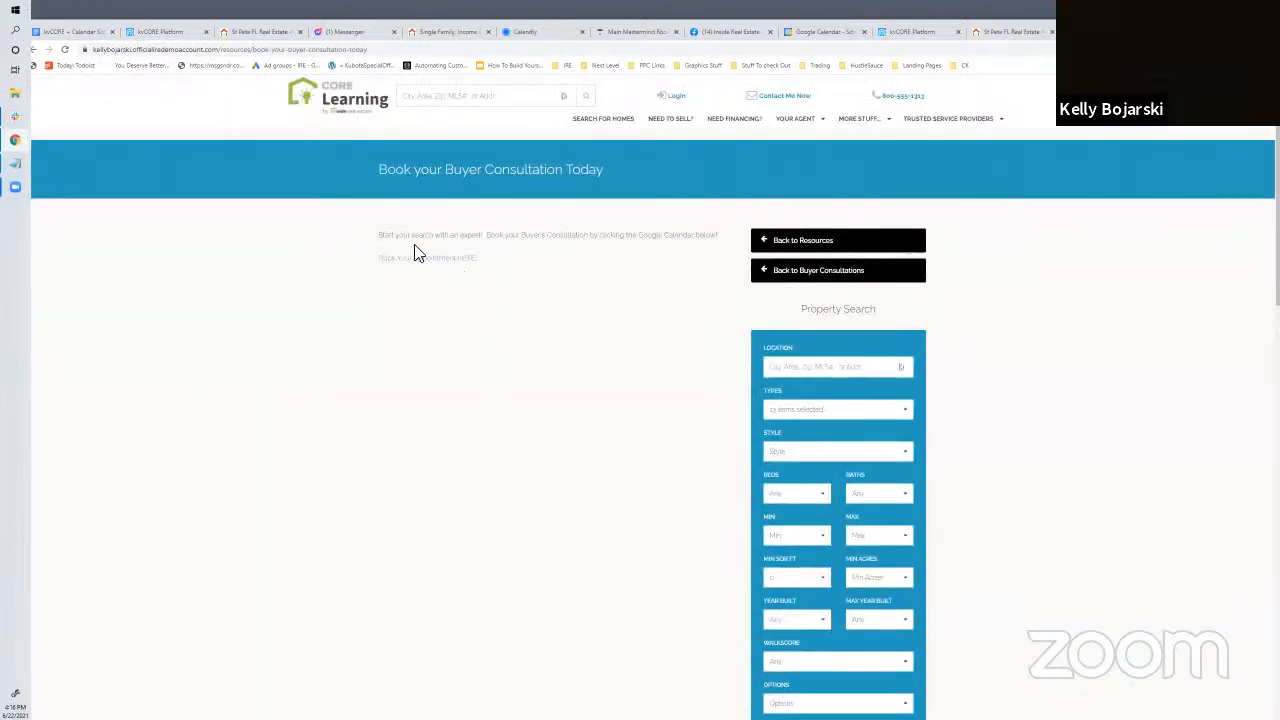
pyautogui.moveTo(391, 237); pyautogui.dragTo(720, 238)
pyautogui.moveTo(477, 260); pyautogui.dragTo(384, 236)
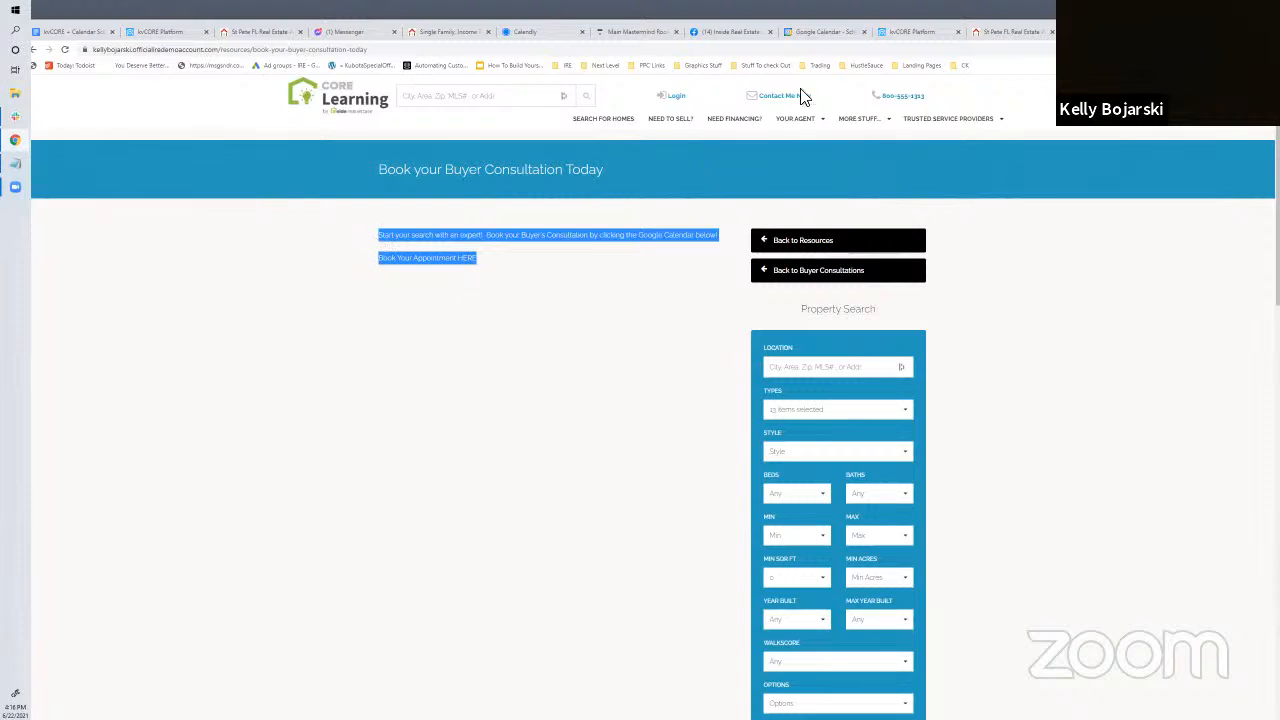
pyautogui.click(156, 34)
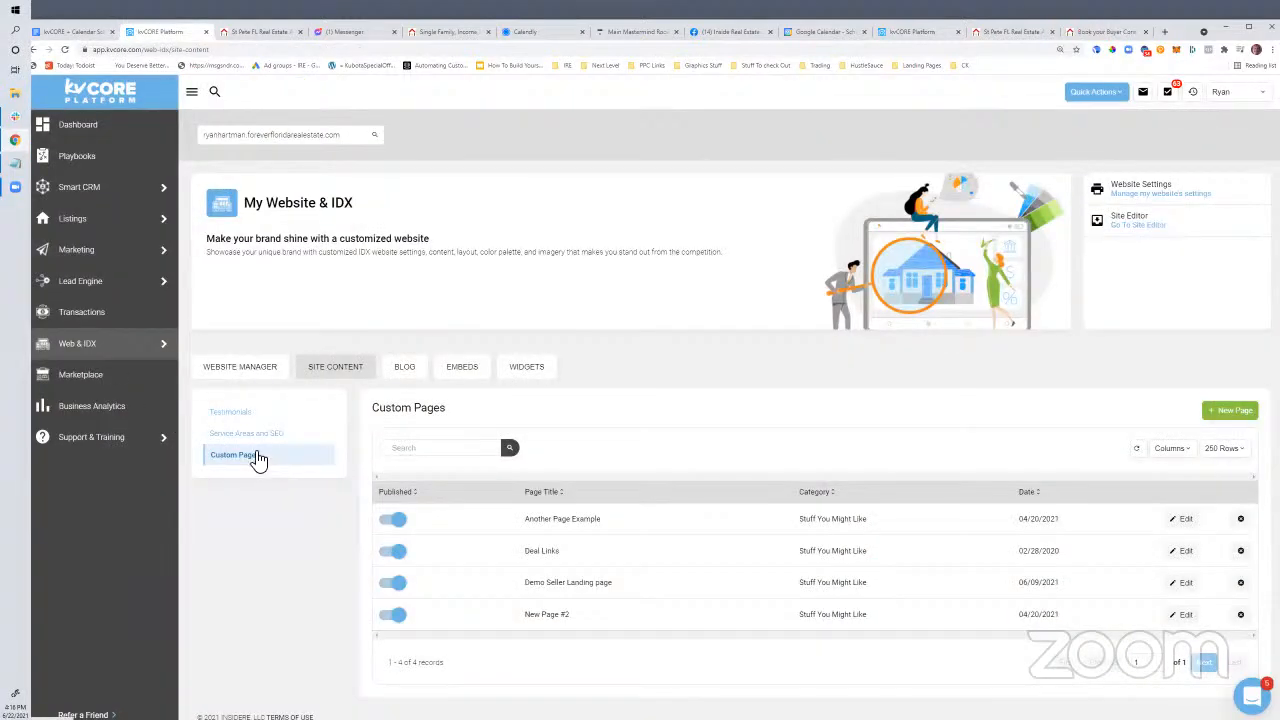
# Create custom page 'FREE 15 Minute Consult' with the Pinellas county intro sentence and show its source
pyautogui.click(1220, 416)
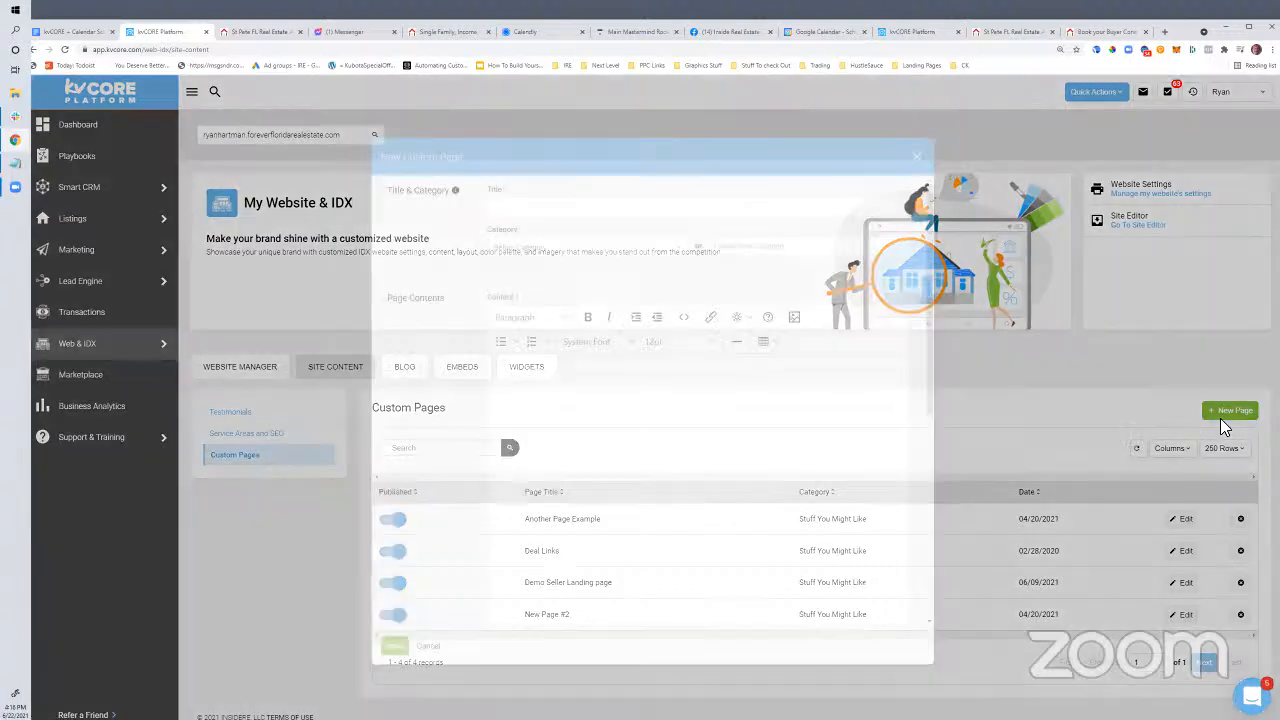
pyautogui.click(521, 219)
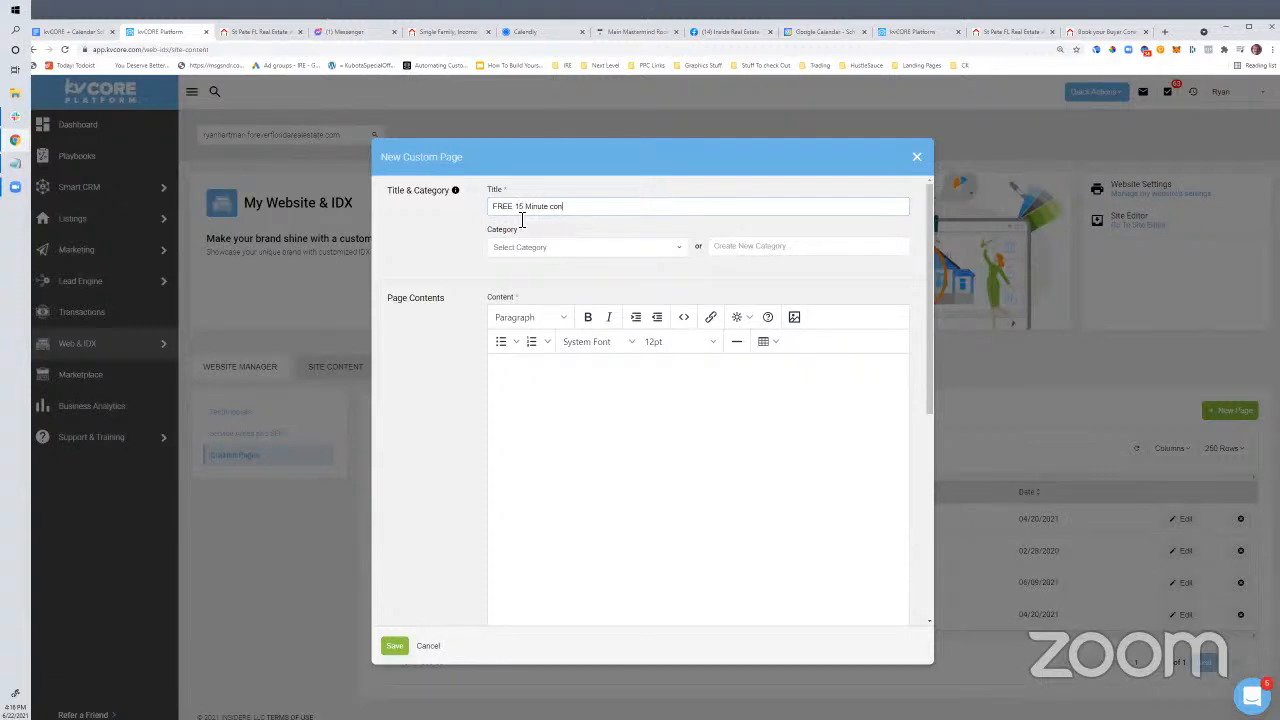
pyautogui.click(597, 415)
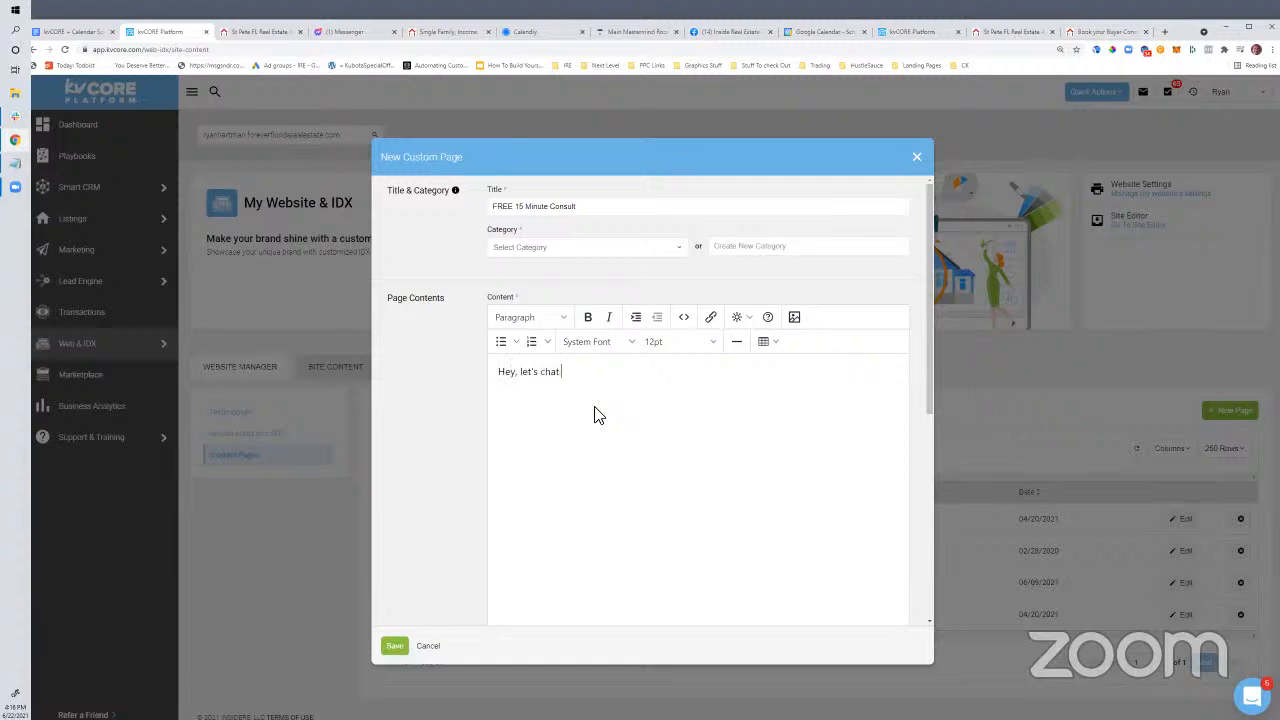
pyautogui.write("Hey, let's chat about your real estate needs in pinellas county.")
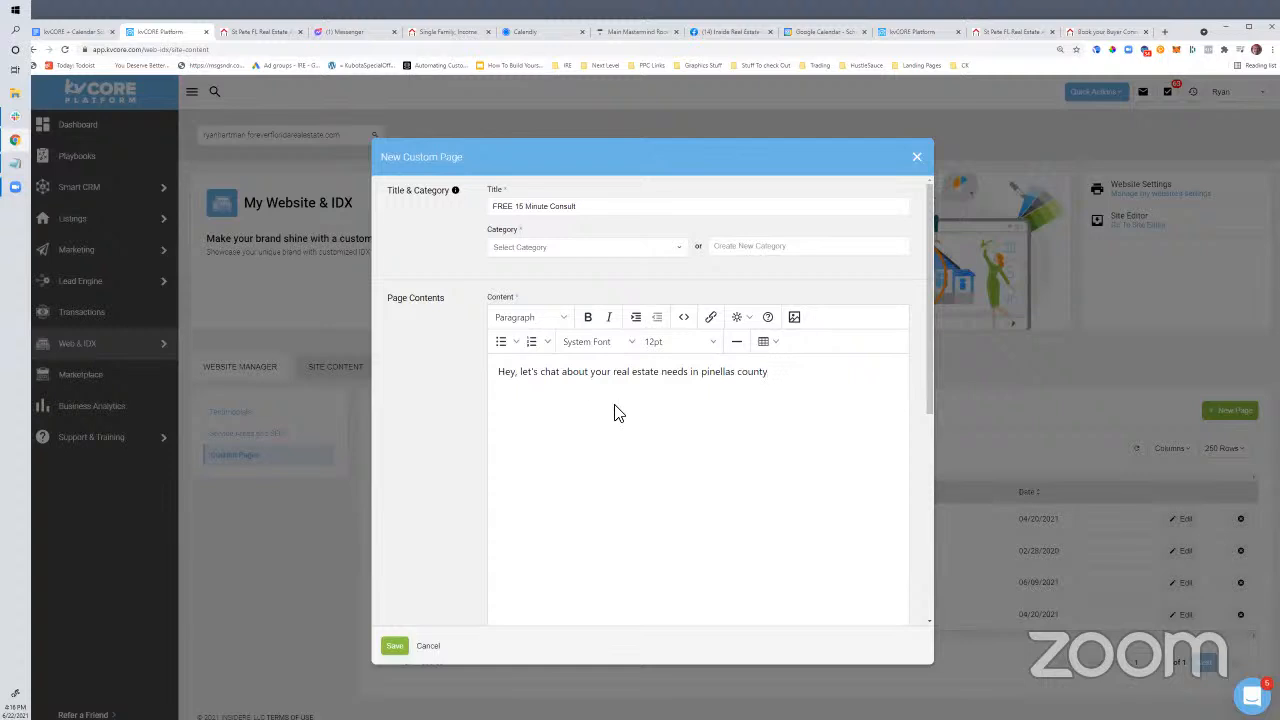
pyautogui.moveTo(775, 373); pyautogui.dragTo(504, 377)
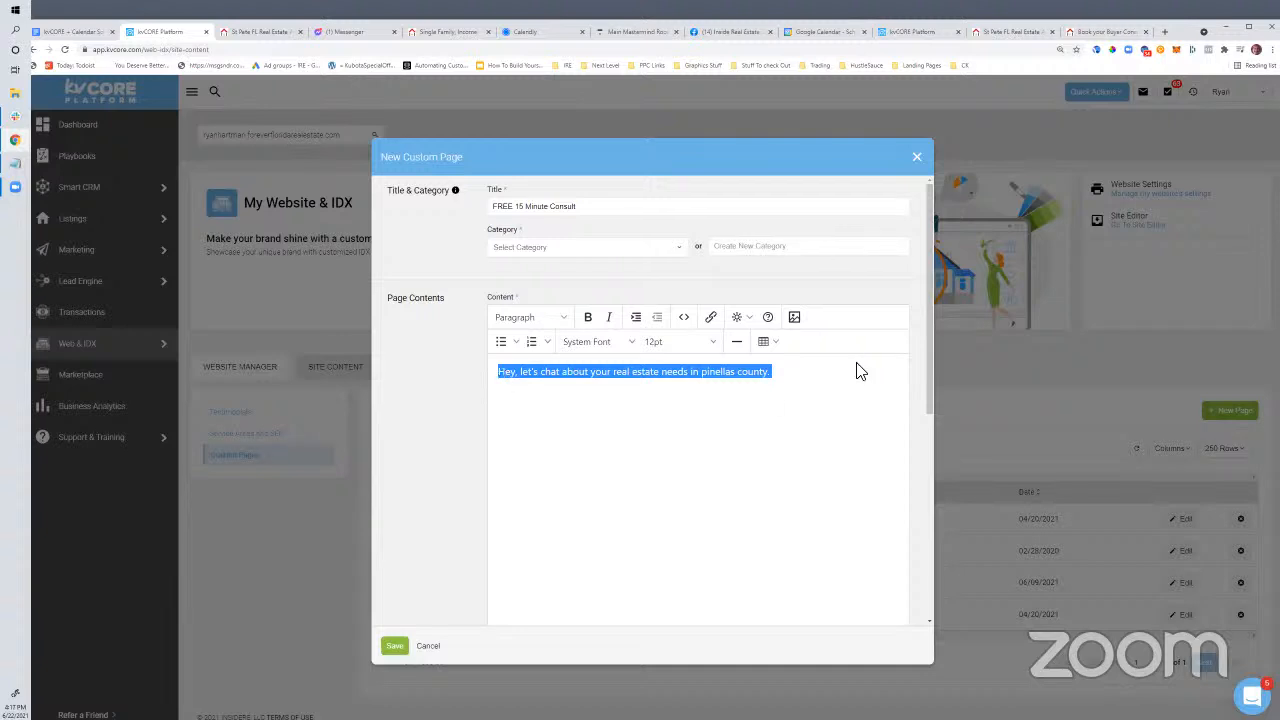
pyautogui.click(801, 390)
pyautogui.press('Return')
pyautogui.press('Return')
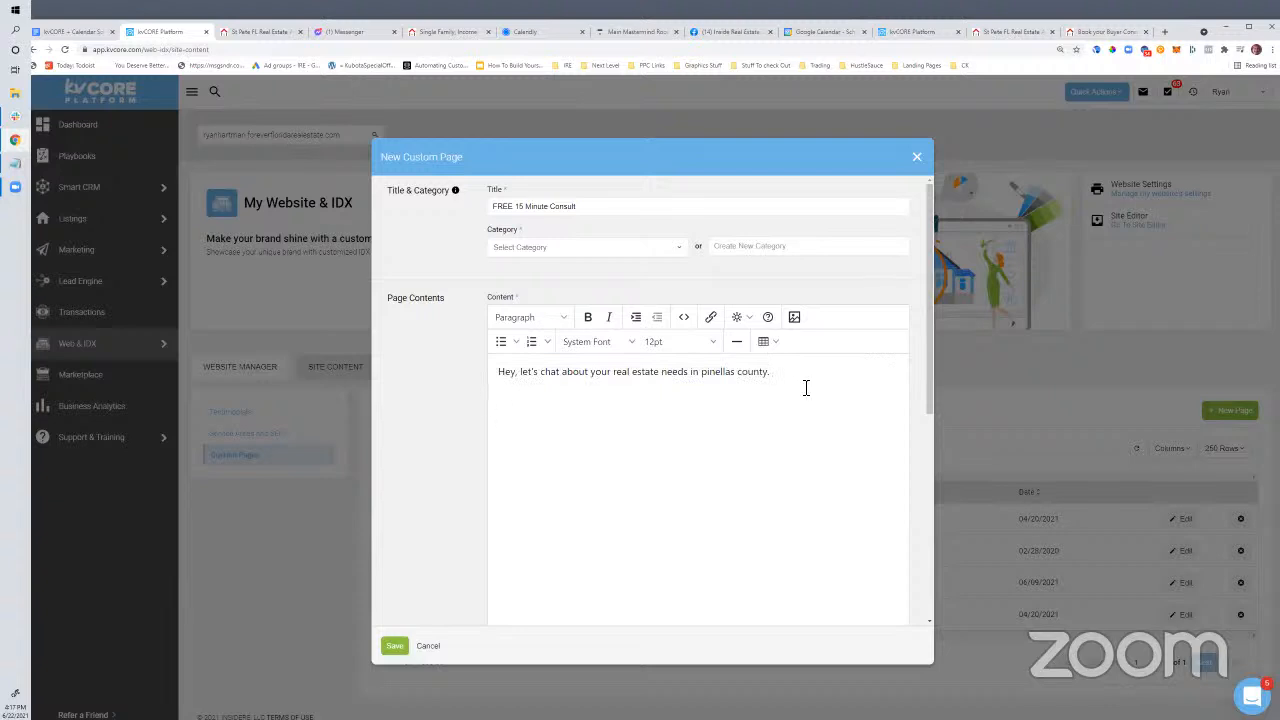
pyautogui.click(684, 317)
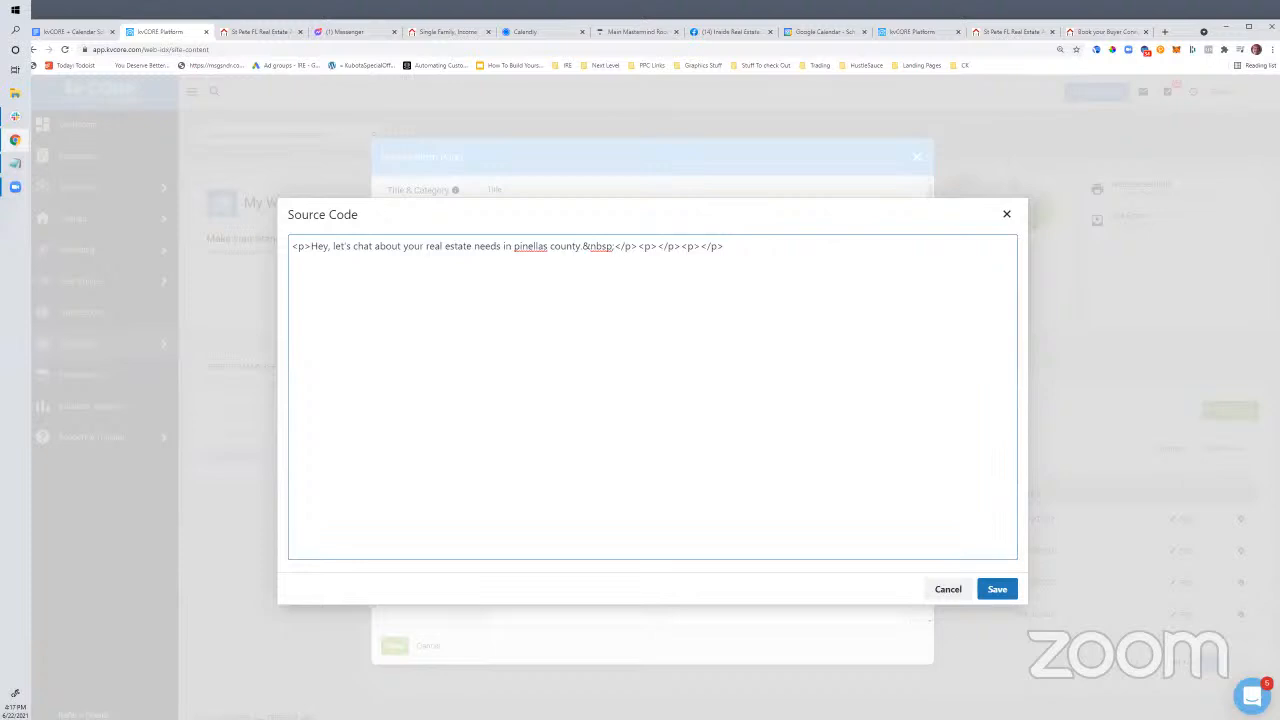
# Paste the Calendly inline widget code from the notes into the page's HTML source
pyautogui.hotkey('alt', 'Tab')
pyautogui.click(352, 363)
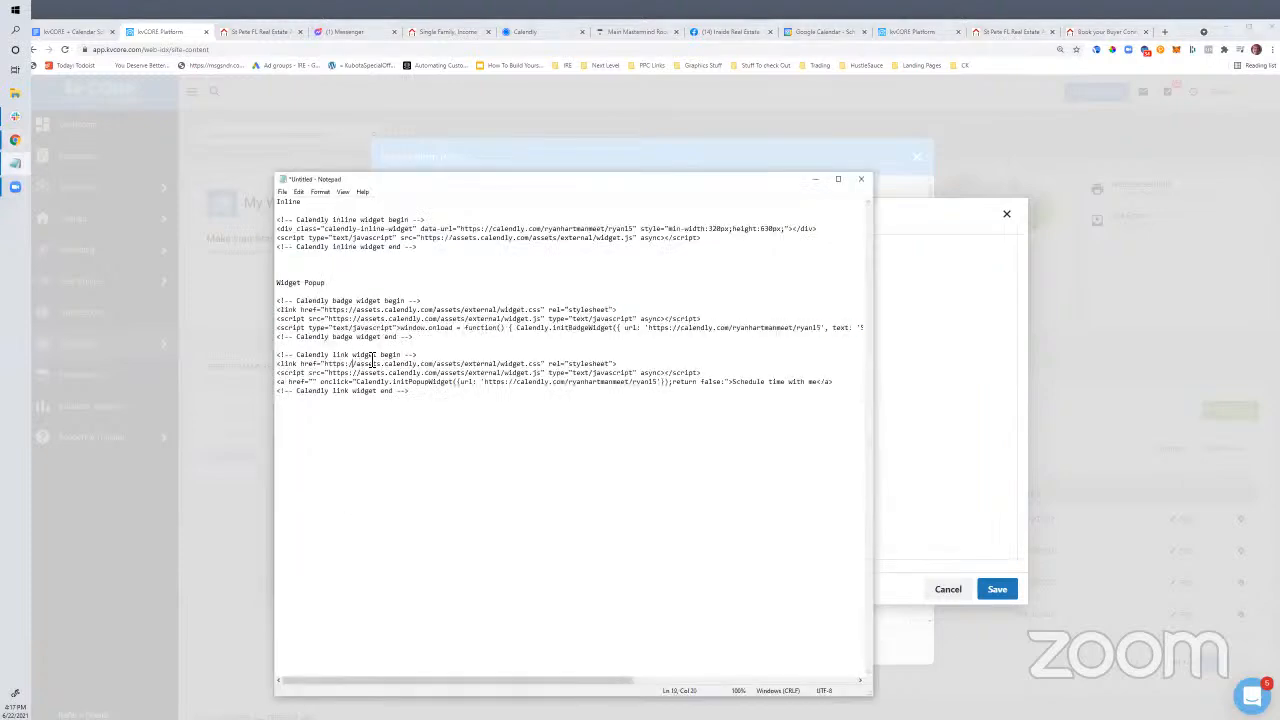
pyautogui.moveTo(432, 343); pyautogui.dragTo(388, 316)
pyautogui.moveTo(430, 247); pyautogui.dragTo(285, 222)
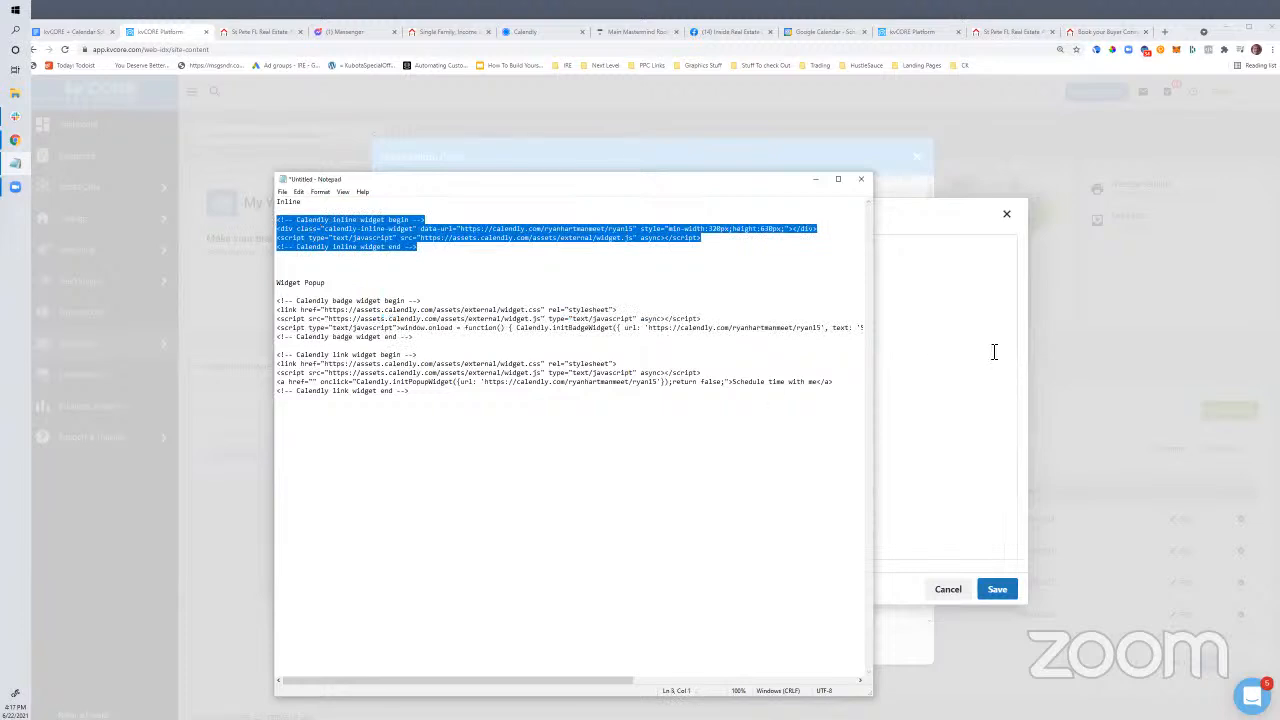
pyautogui.click(930, 352)
pyautogui.press('Return')
pyautogui.press('Return')
pyautogui.press('Return')
pyautogui.write('<!-- Calendly inline widget begin --> <div class="calendly-inline-widget" data-url="https://calendly.com/ryanhartmanmeet/ryan15" style="min-width:320px;height:630px;"></div> <script type="text/javascript" src="https://assets.calendly.com/assets/external/widget.js" async></script> <!-- Calendly inline widget end -->')
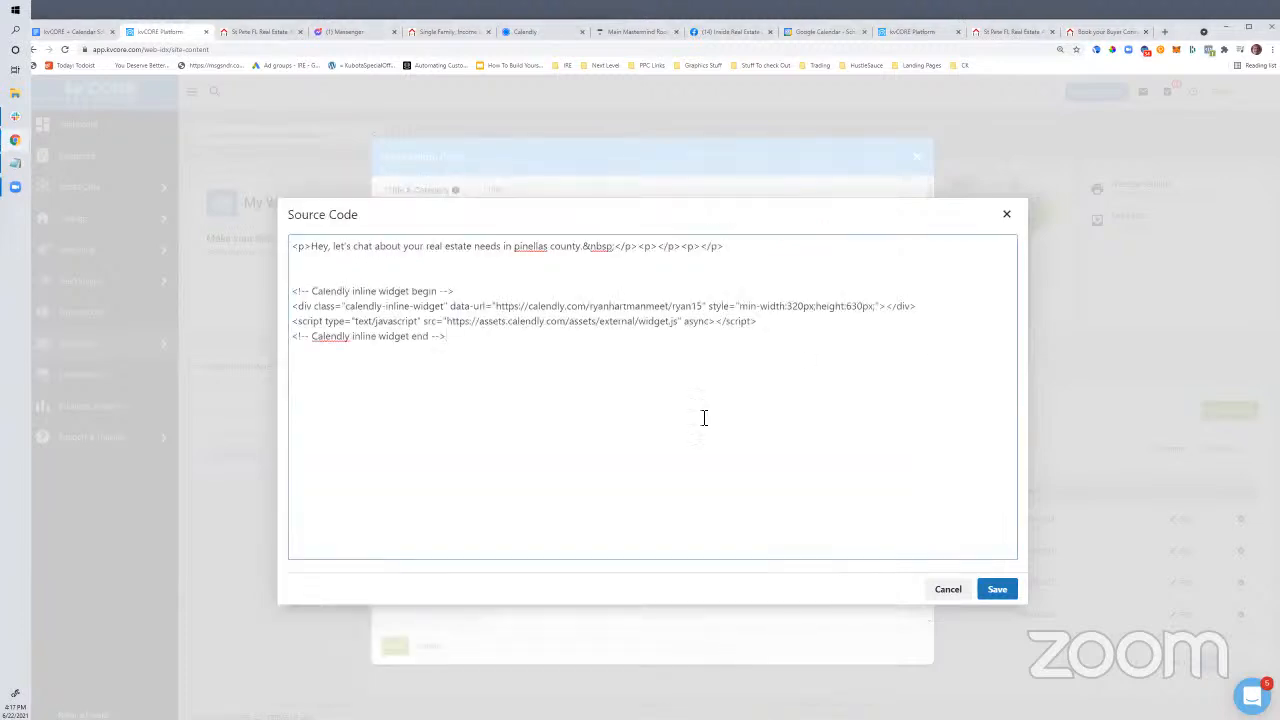
pyautogui.click(1000, 591)
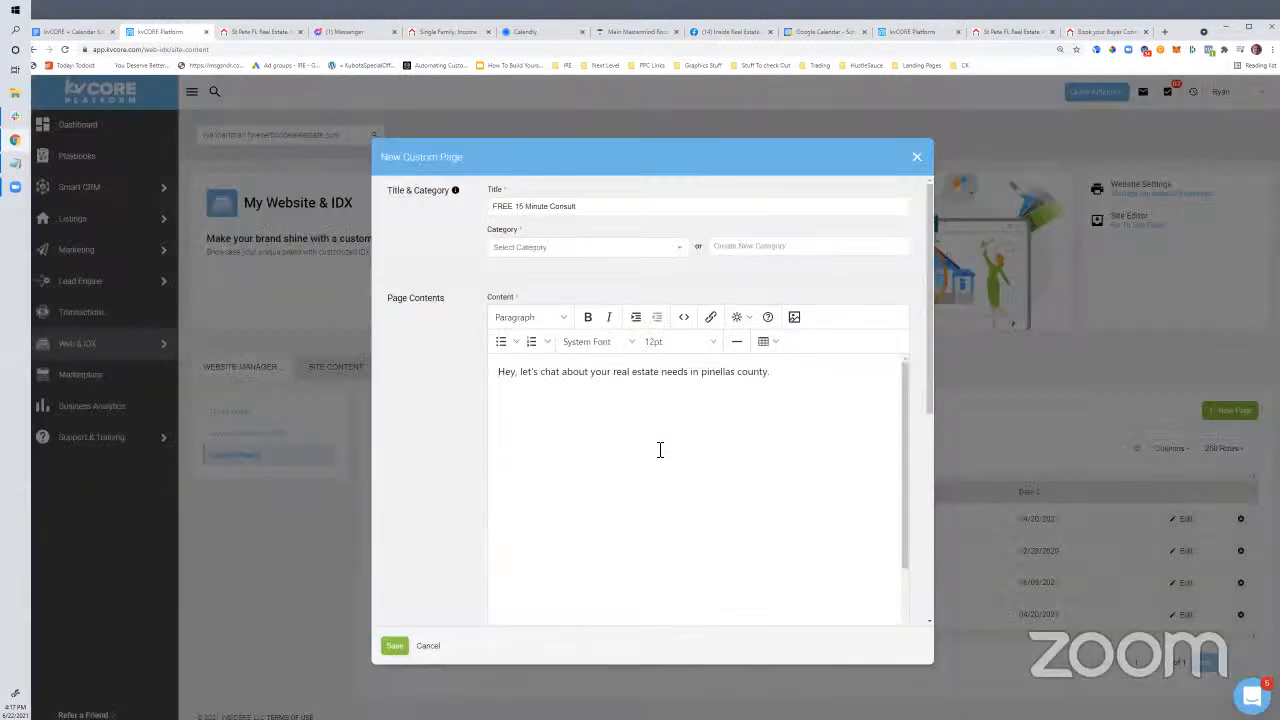
# Save the page under the Stuff You Might Like category
pyautogui.click(400, 646)
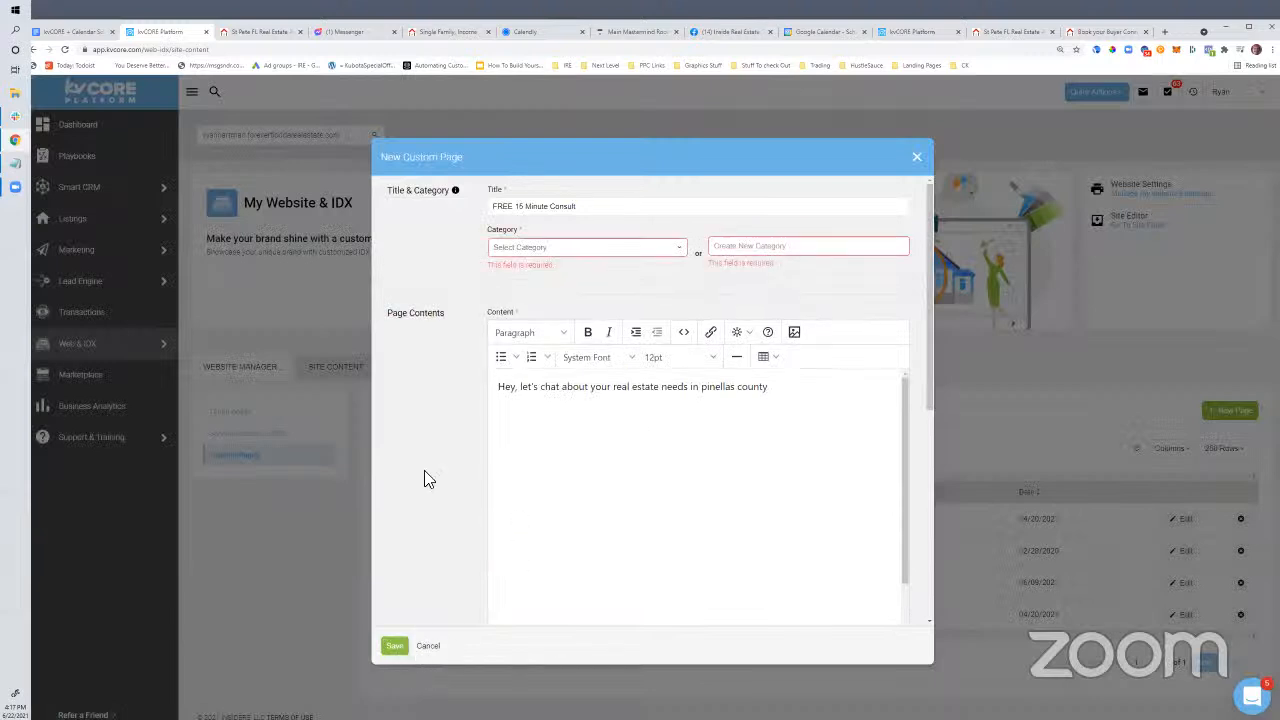
pyautogui.click(532, 247)
pyautogui.click(540, 267)
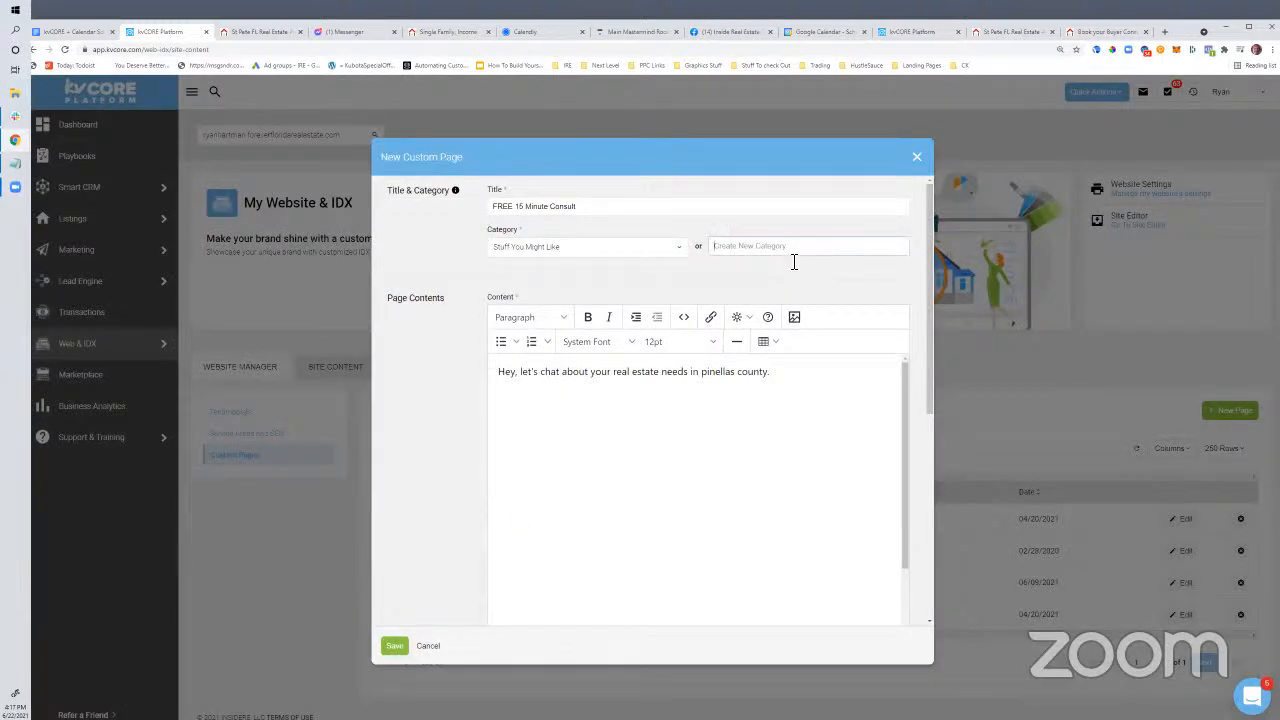
pyautogui.click(594, 249)
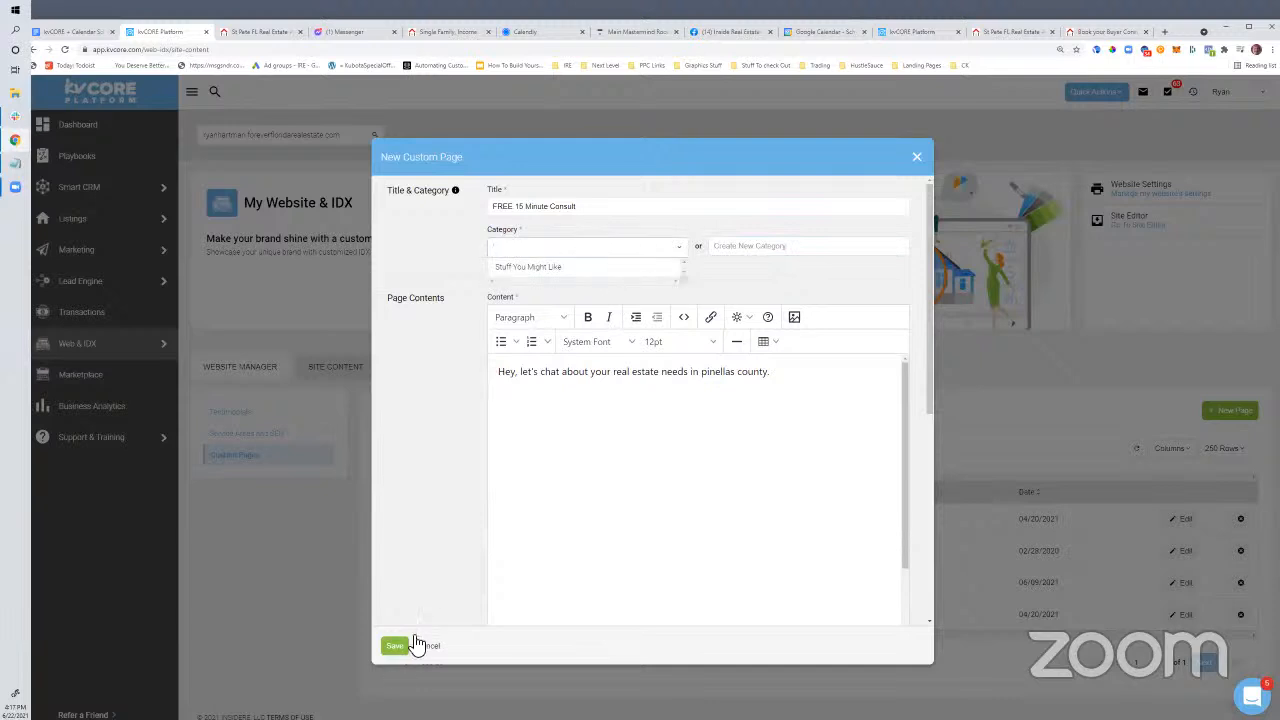
pyautogui.click(398, 650)
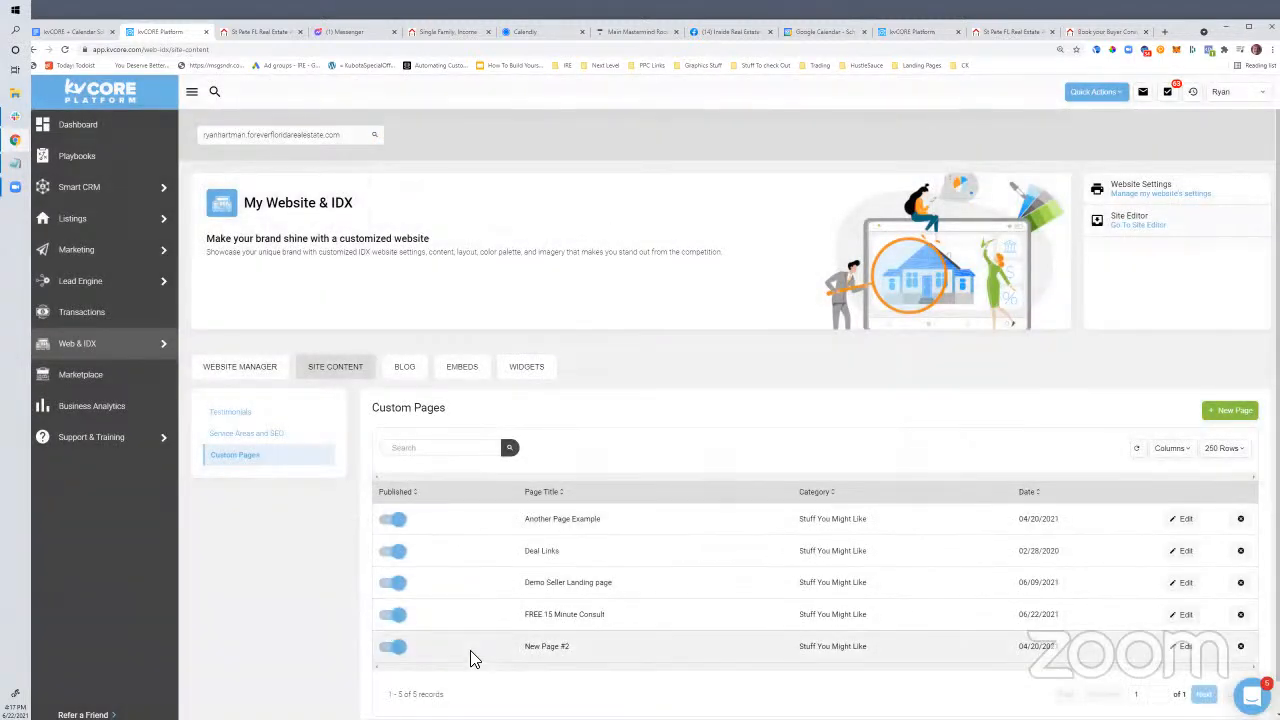
pyautogui.click(1182, 614)
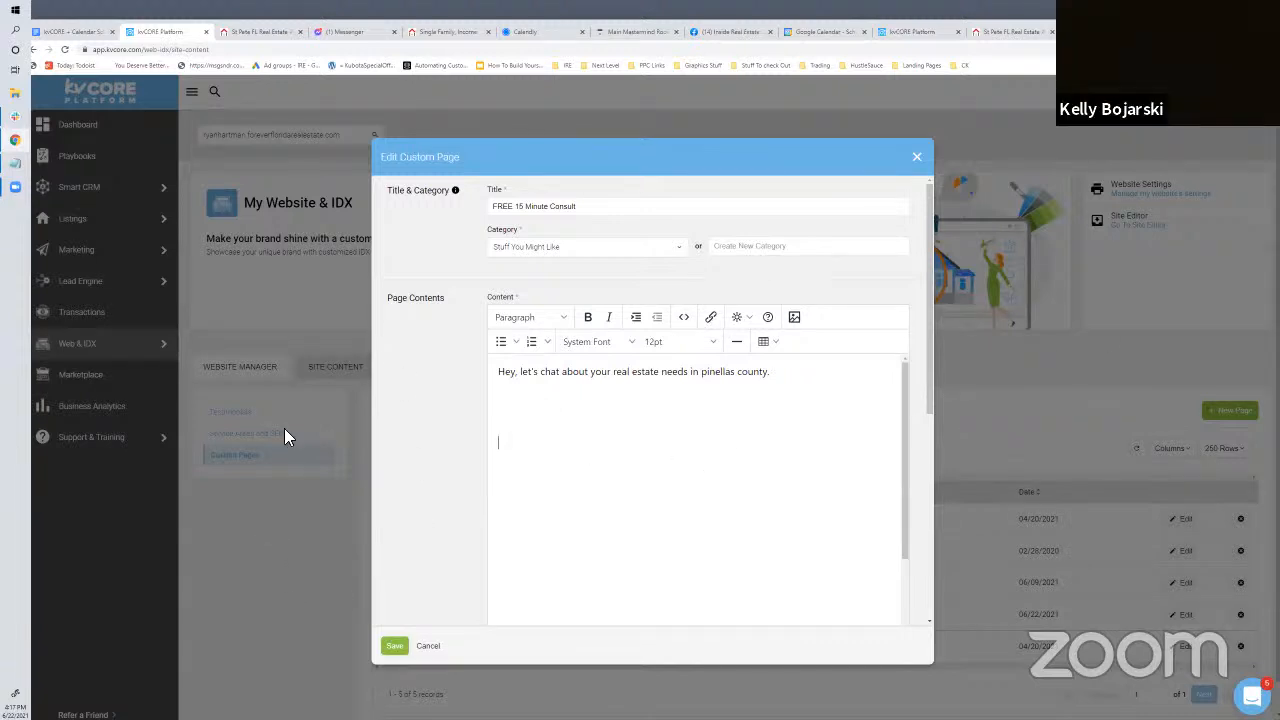
pyautogui.click(276, 586)
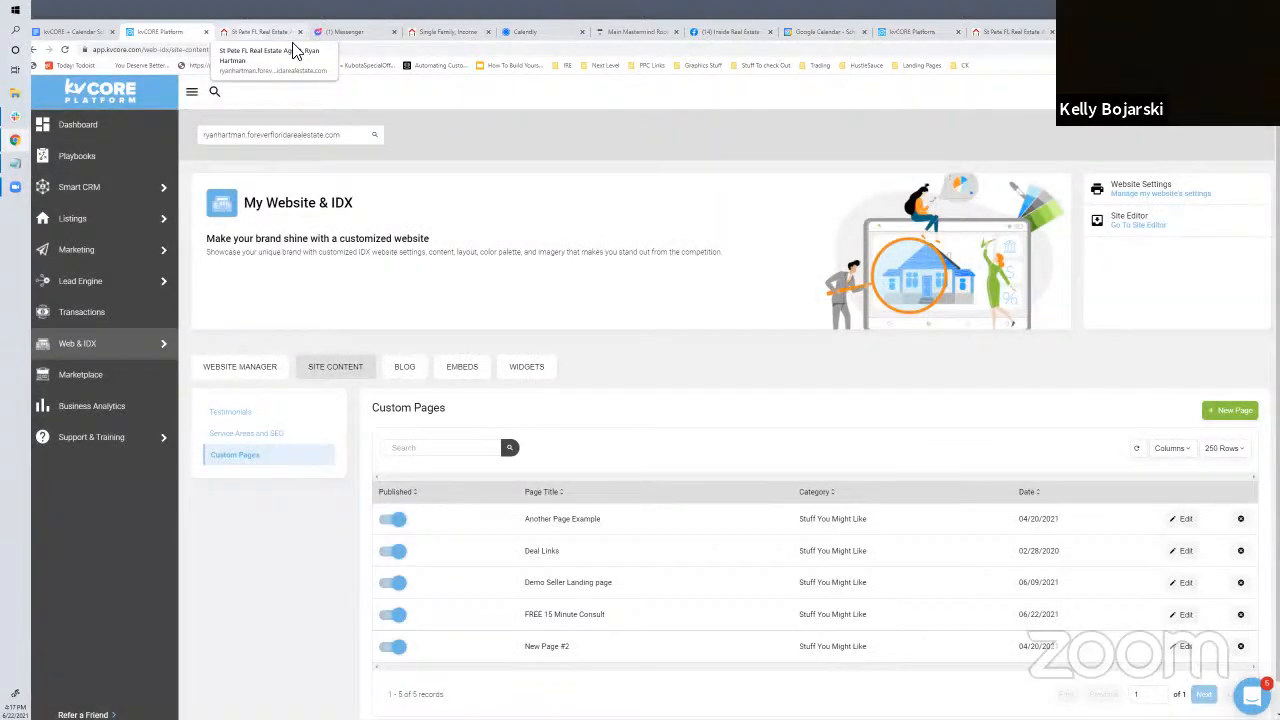
# Reload the live St Pete site and open its Stuff You Might Like menu
pyautogui.click(250, 32)
pyautogui.scroll(10, 914, 369)
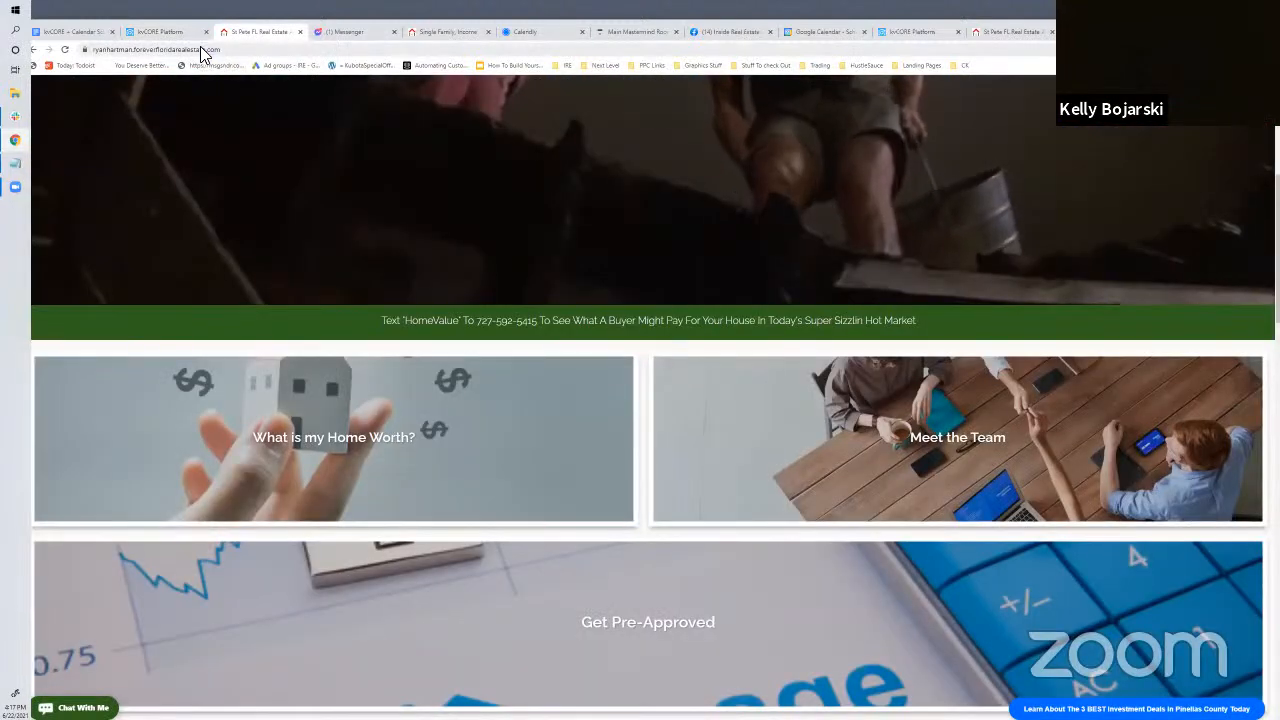
pyautogui.click(200, 48)
pyautogui.press('Return')
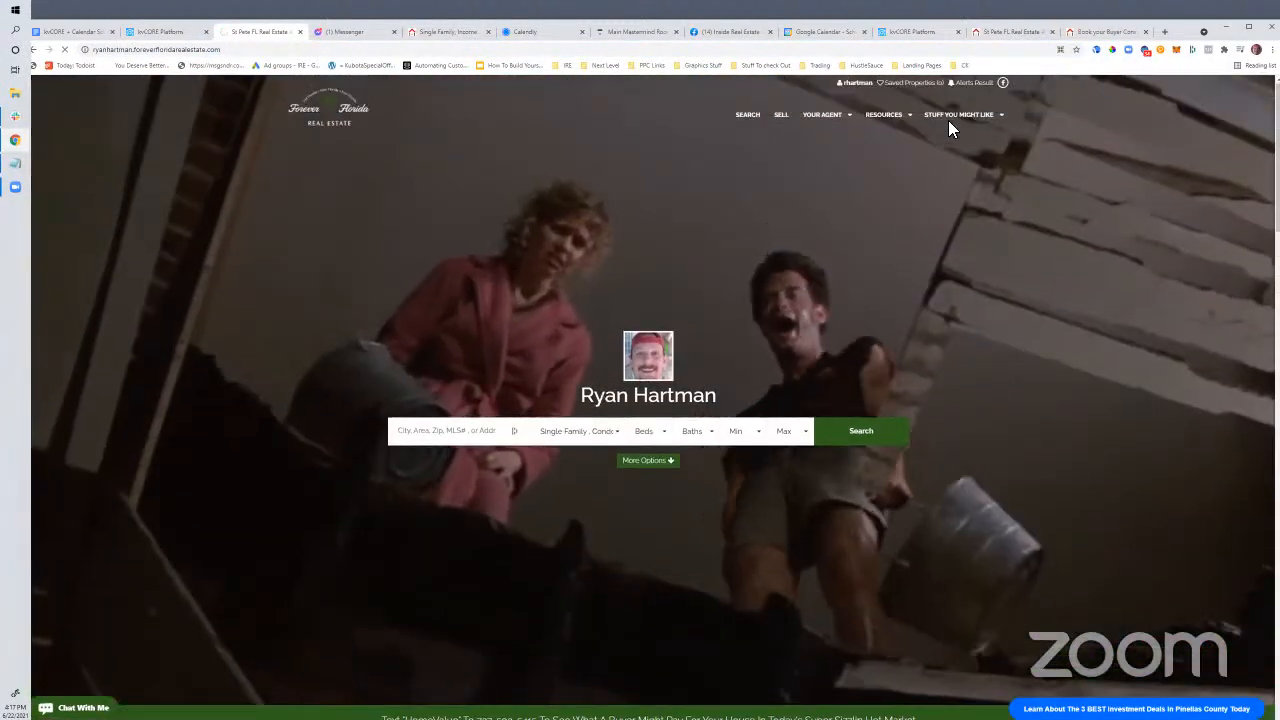
pyautogui.moveTo(948, 116)
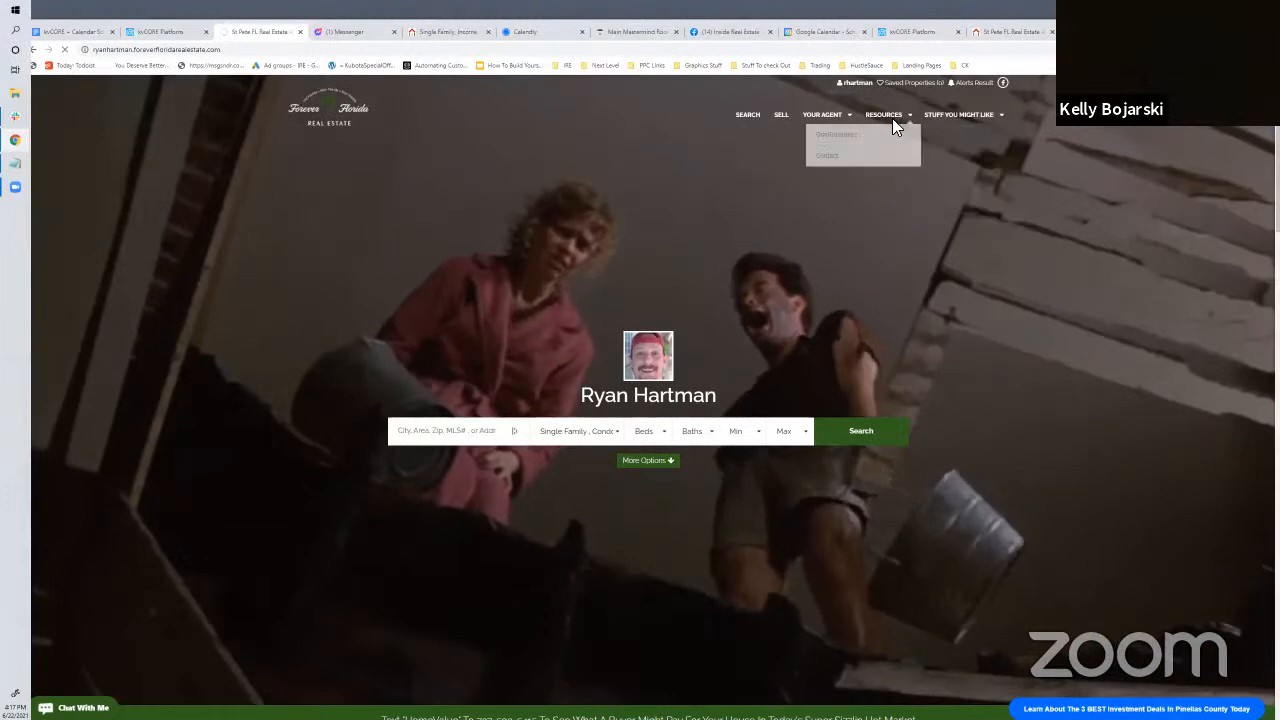
pyautogui.click(940, 196)
pyautogui.moveTo(954, 114)
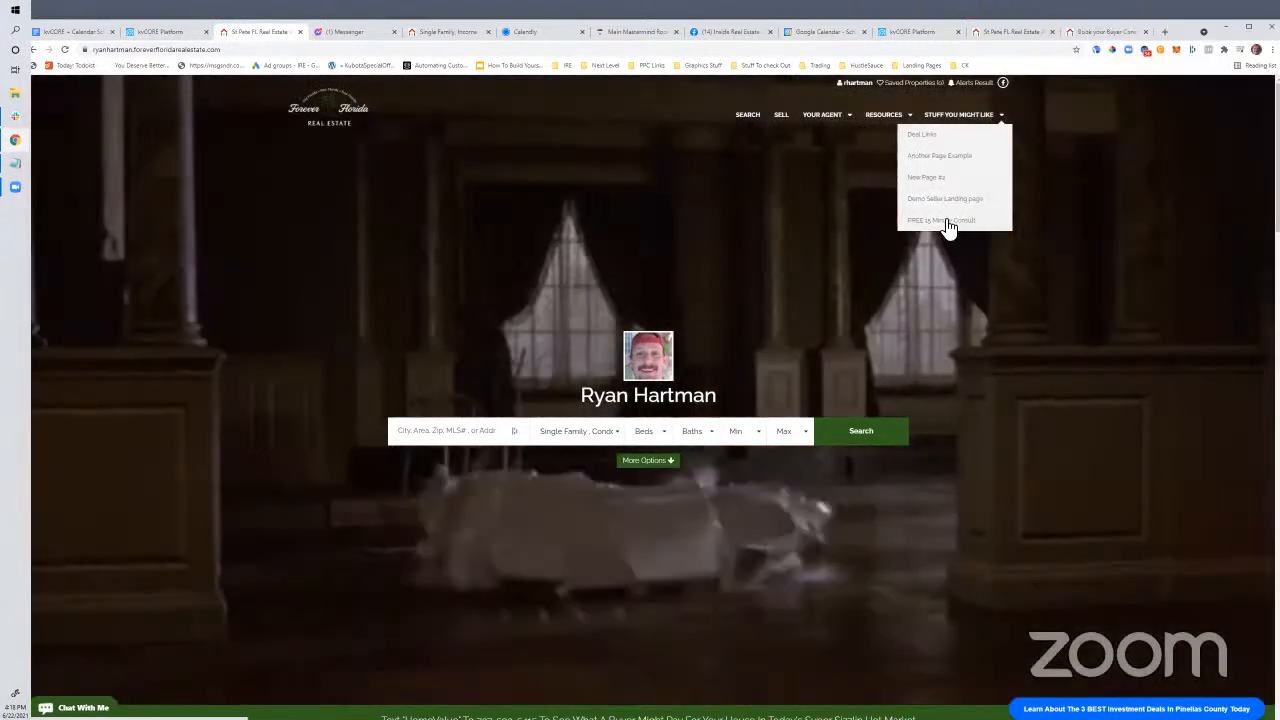
# Open FREE 15 Minute Consult in a new tab to check its Calendly calendar, then return to kvCORE
pyautogui.rightClick(948, 226)
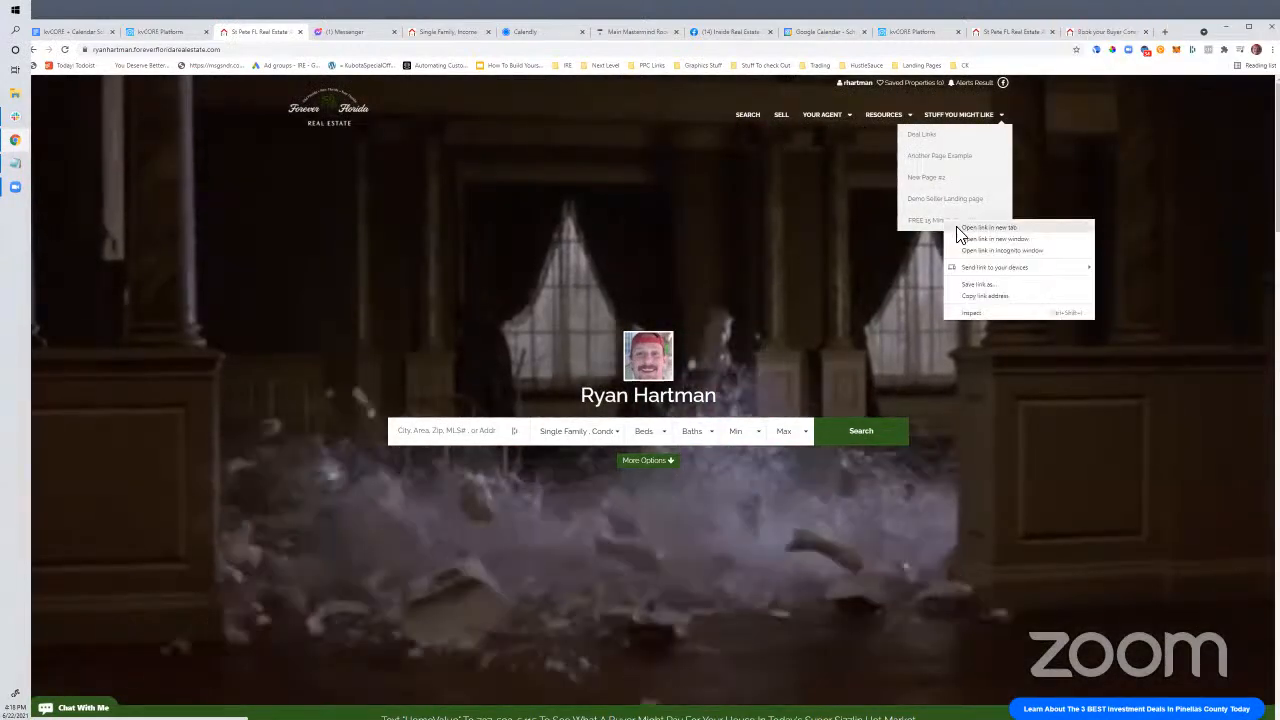
pyautogui.click(962, 231)
pyautogui.click(312, 33)
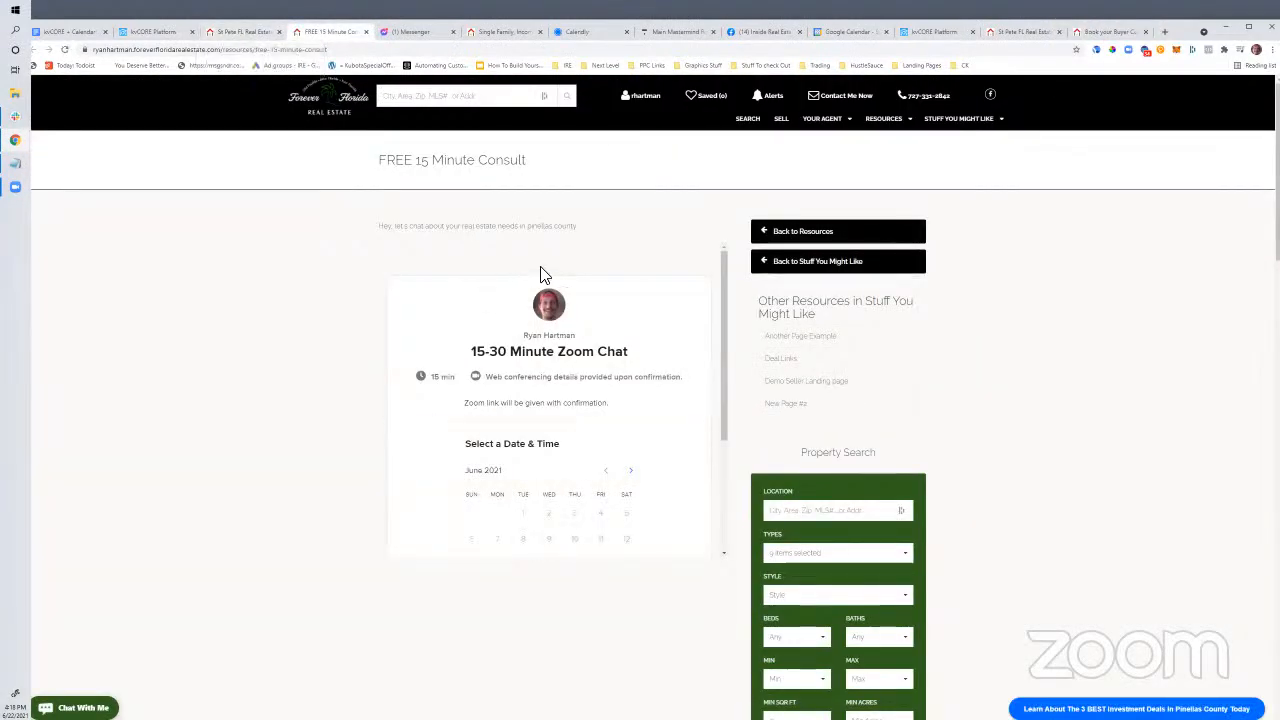
pyautogui.scroll(-3, 571, 340)
pyautogui.scroll(2, 571, 309)
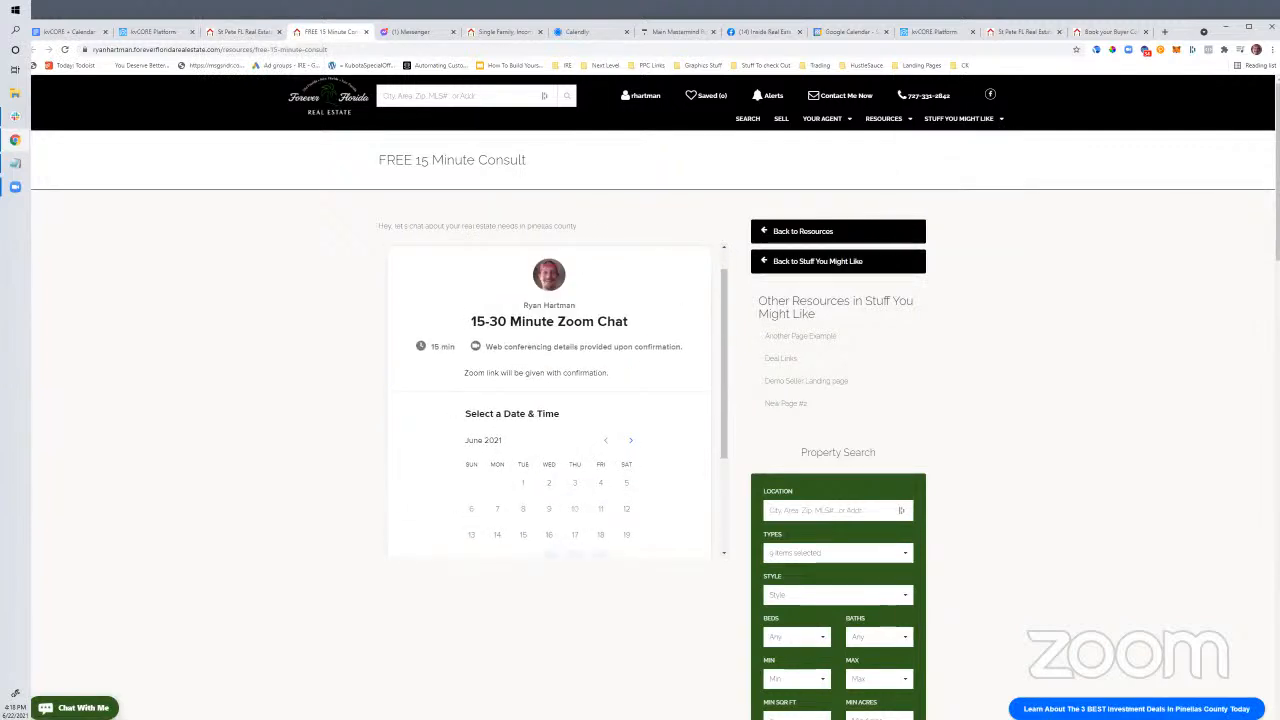
pyautogui.moveTo(964, 128)
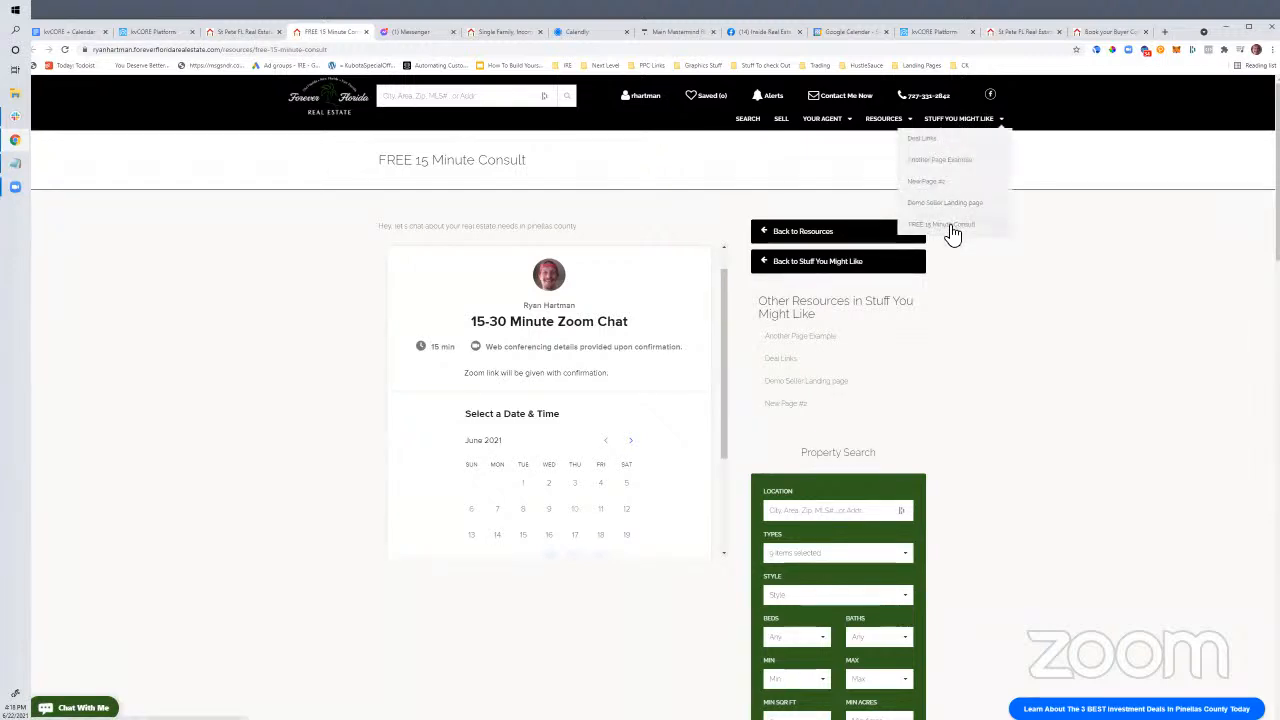
pyautogui.click(234, 34)
pyautogui.click(158, 34)
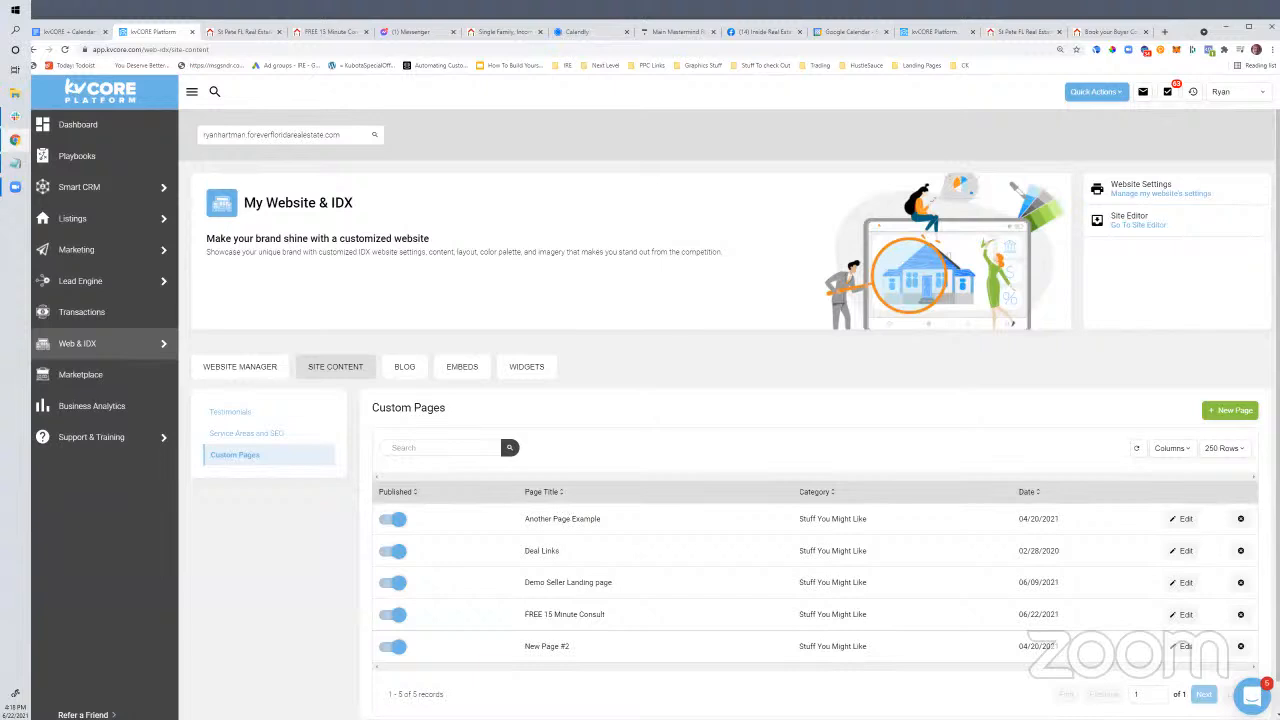
# Open the FREE 15 Minute Consult row's edit form from the Custom Pages list
pyautogui.scroll(-1, 528, 585)
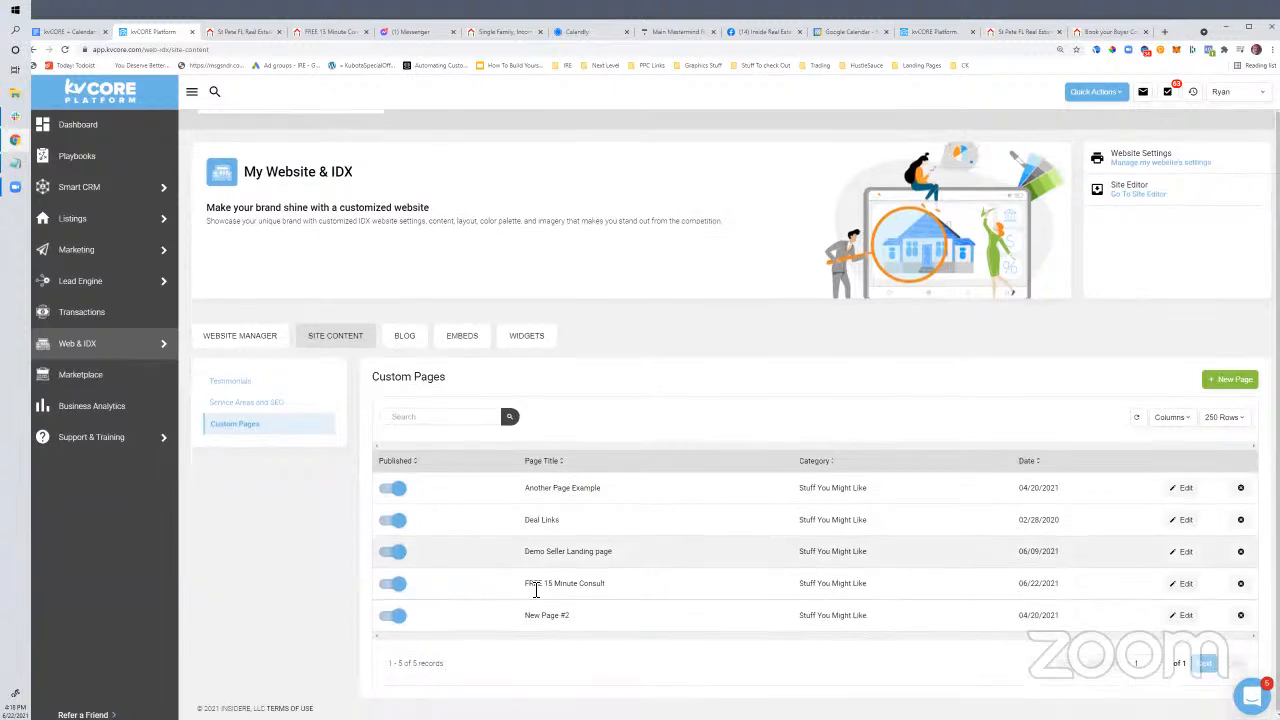
pyautogui.click(1180, 585)
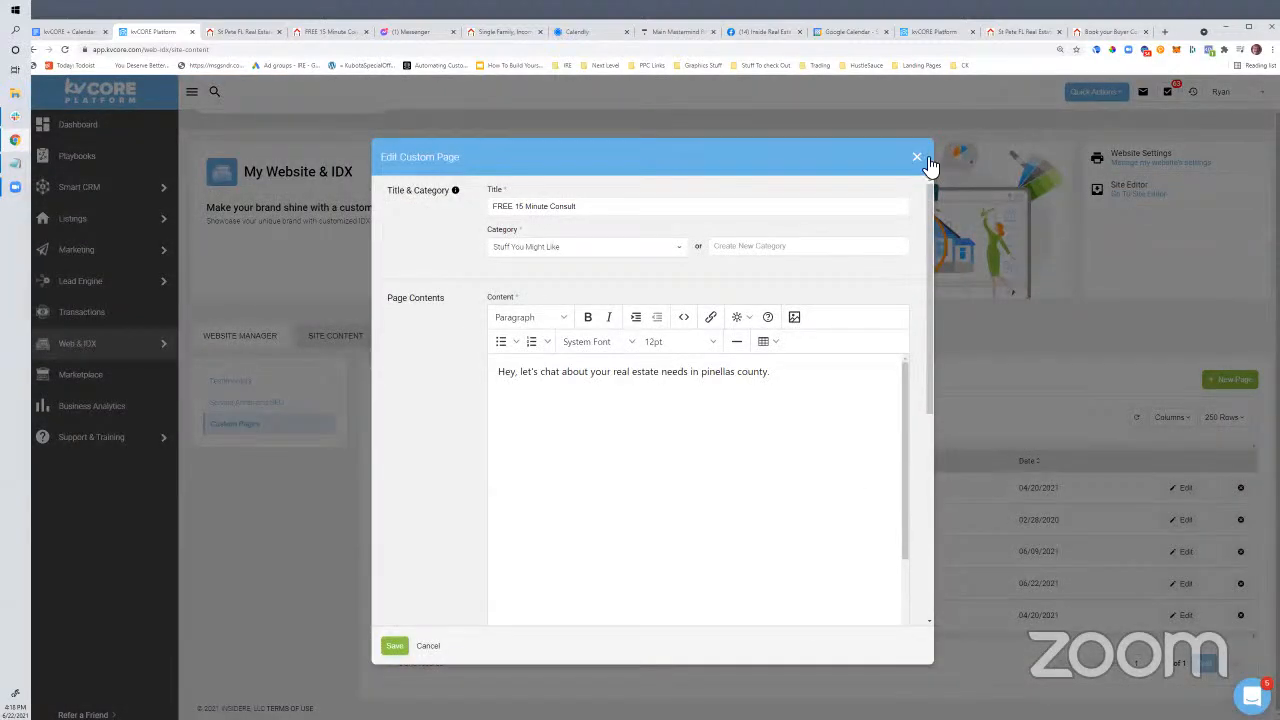
pyautogui.click(917, 158)
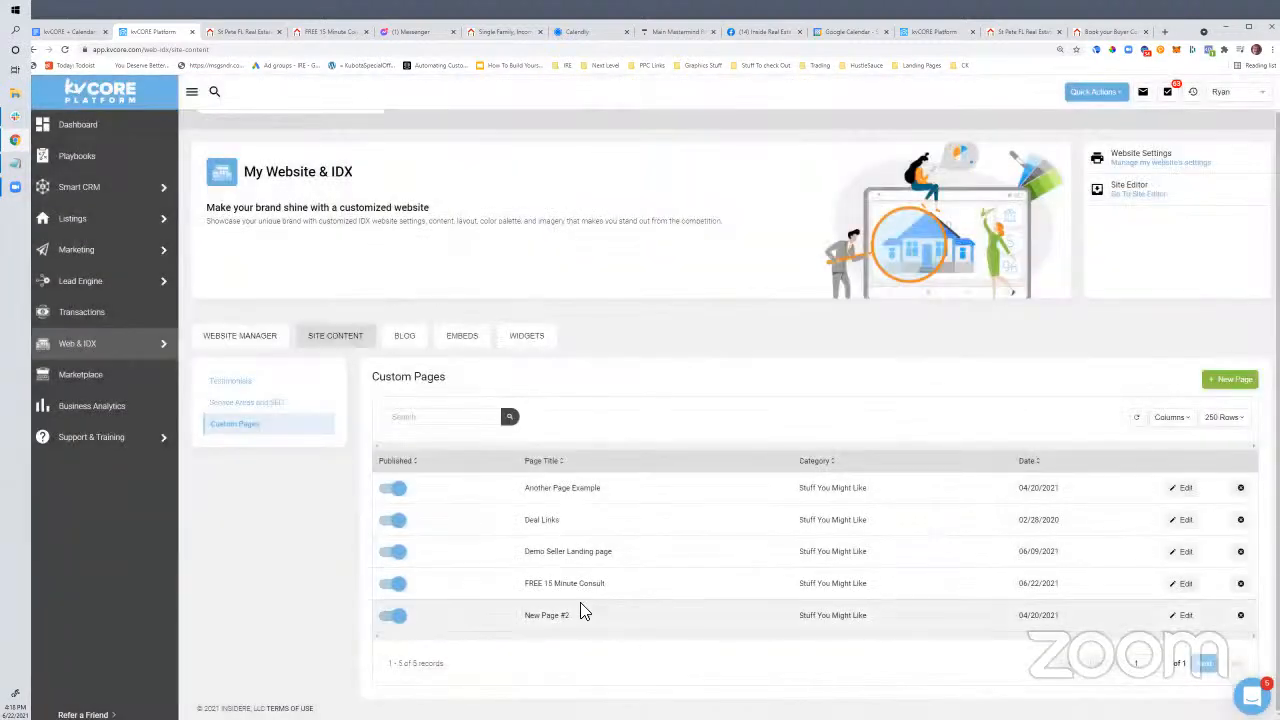
pyautogui.click(1180, 586)
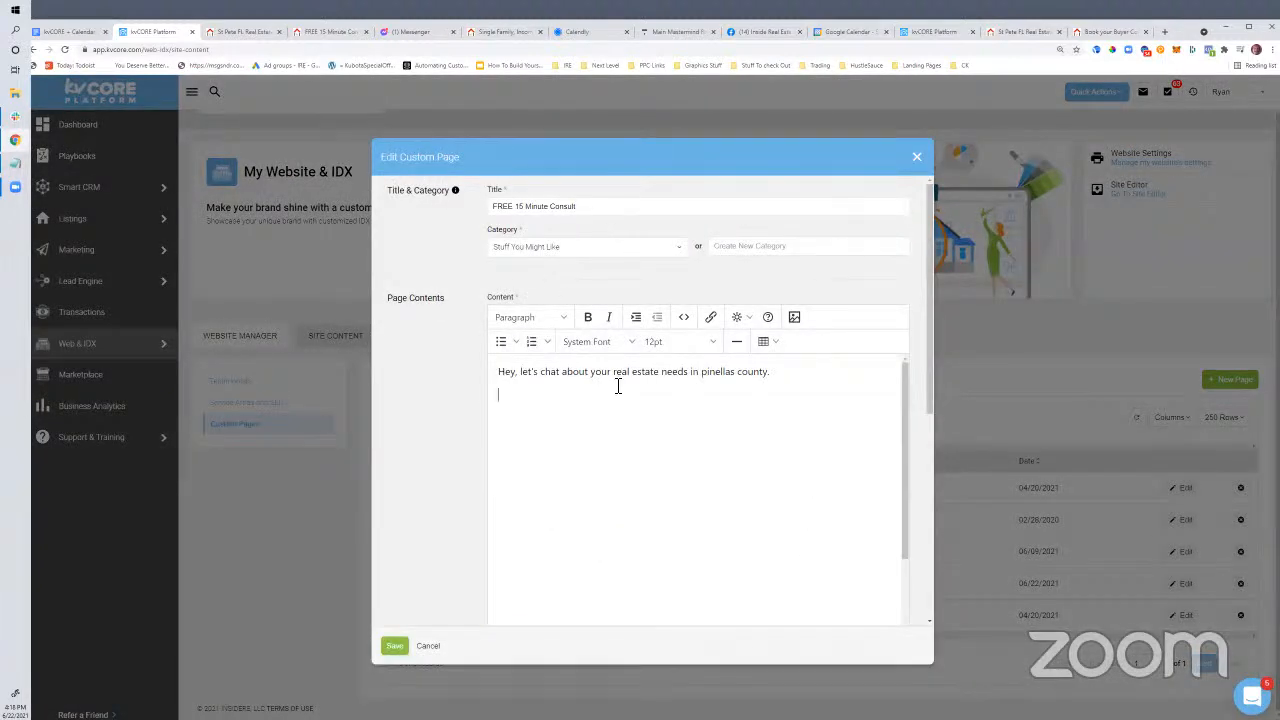
pyautogui.click(600, 208)
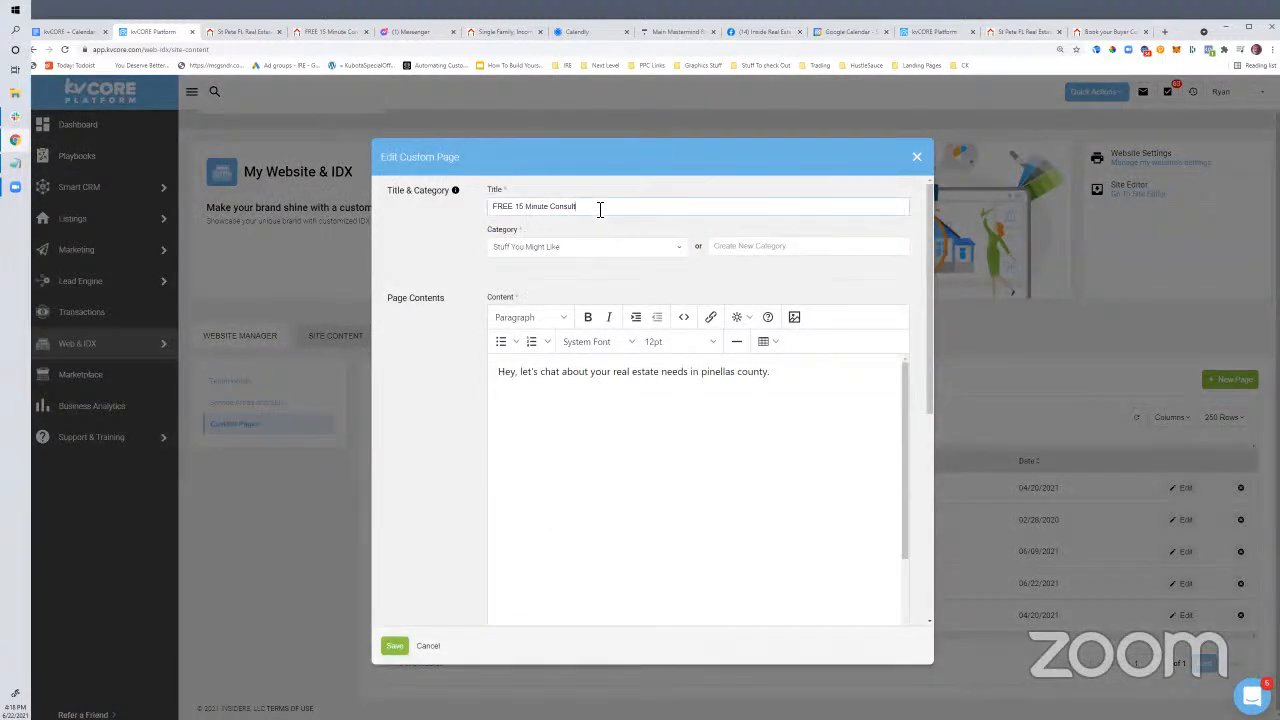
pyautogui.click(916, 163)
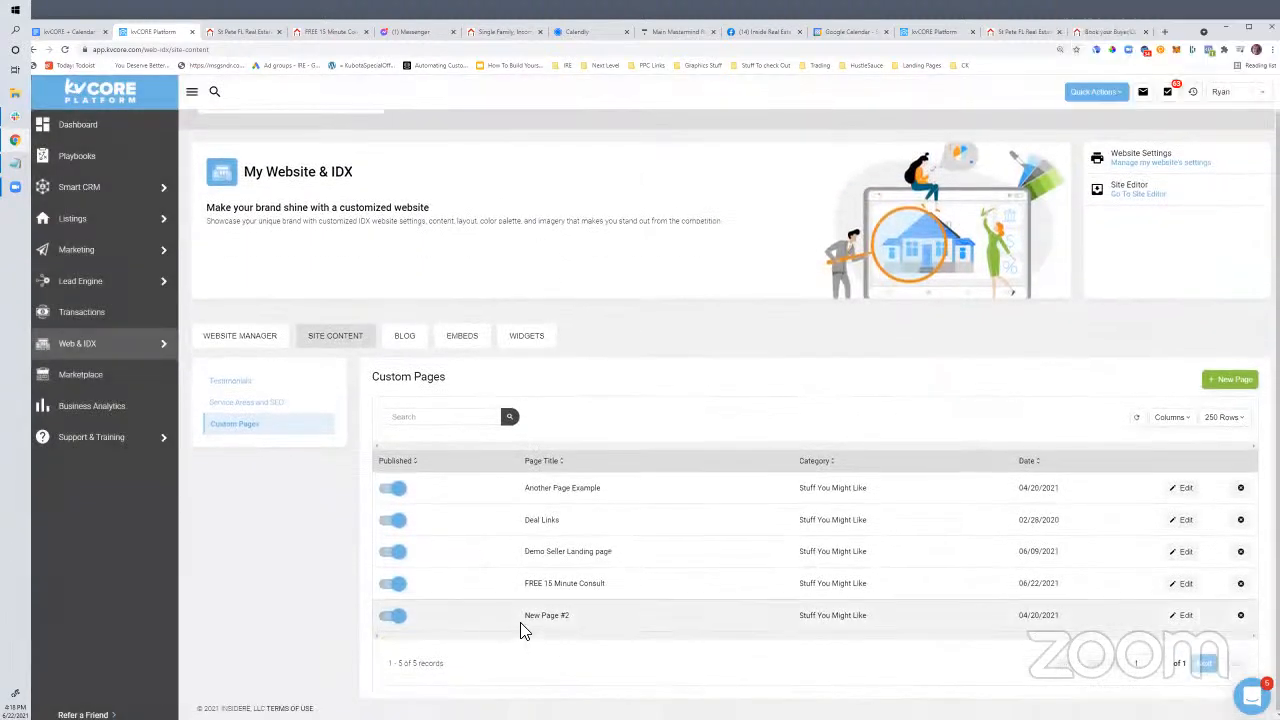
pyautogui.click(1178, 583)
# Delete all the page's content and zoom the browser out to fit the form
pyautogui.click(763, 436)
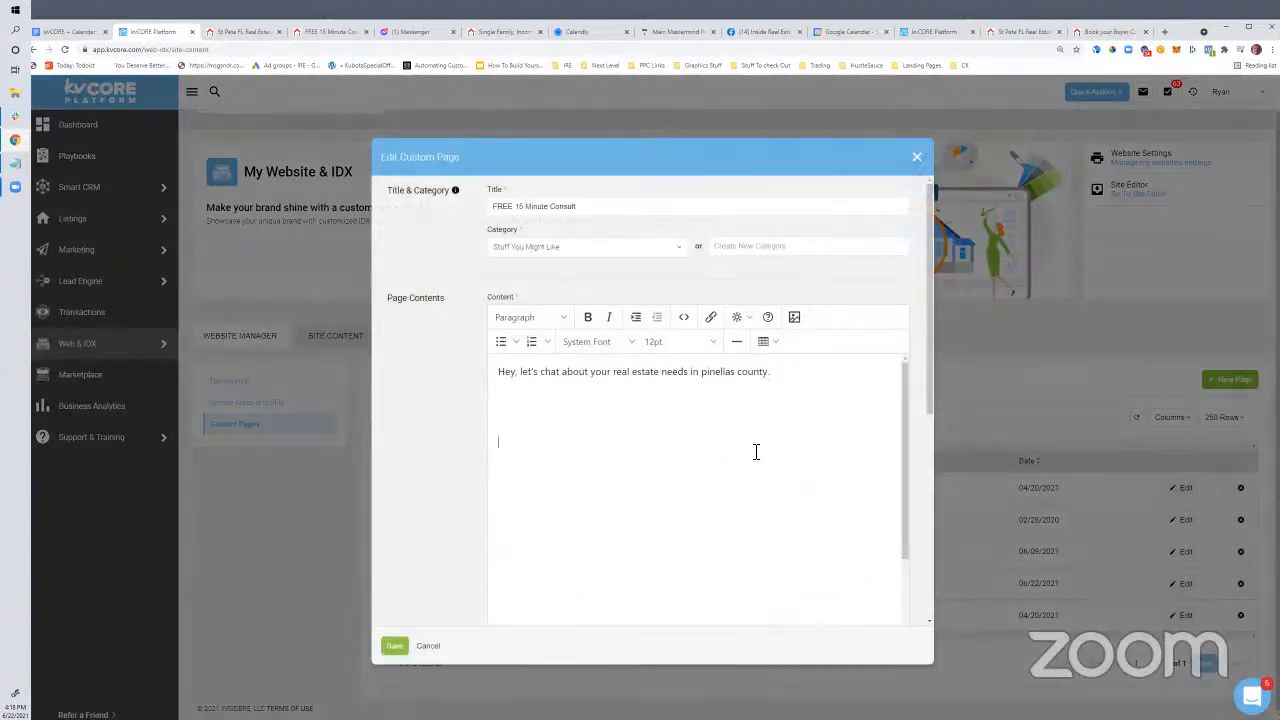
pyautogui.hotkey('ctrl', 'a')
pyautogui.press('BackSpace')
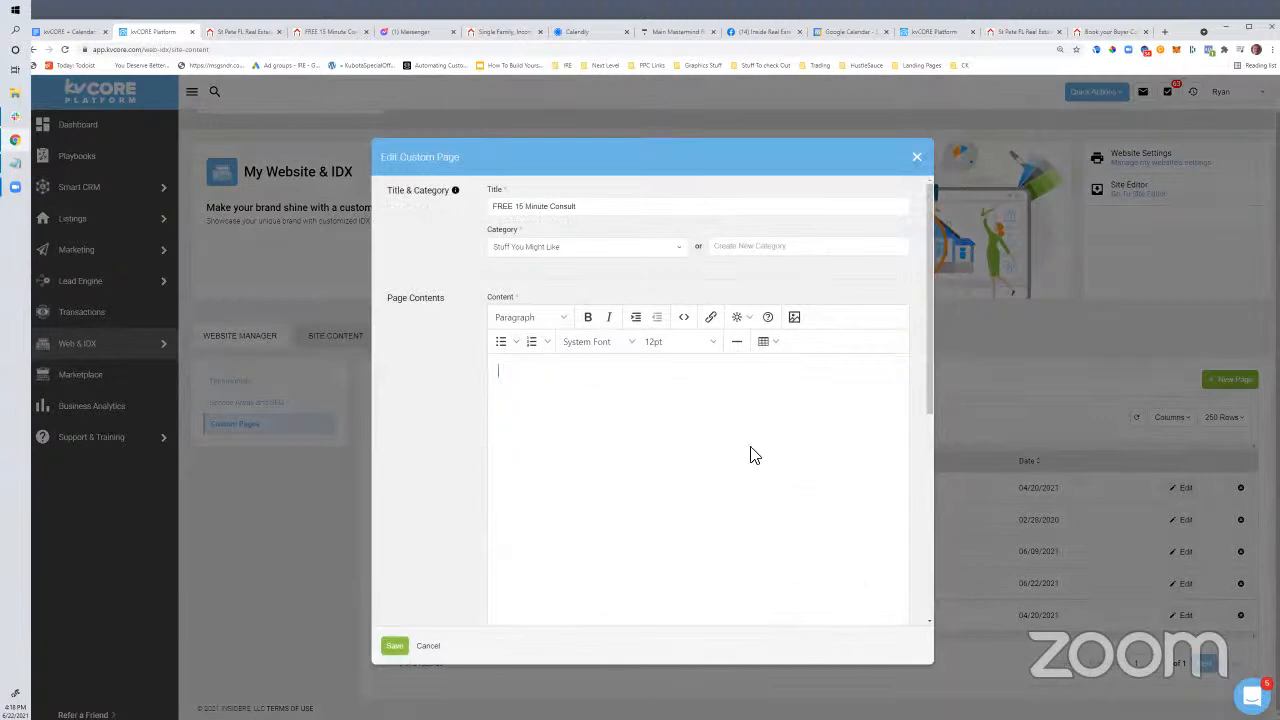
pyautogui.scroll(-5, 671, 508)
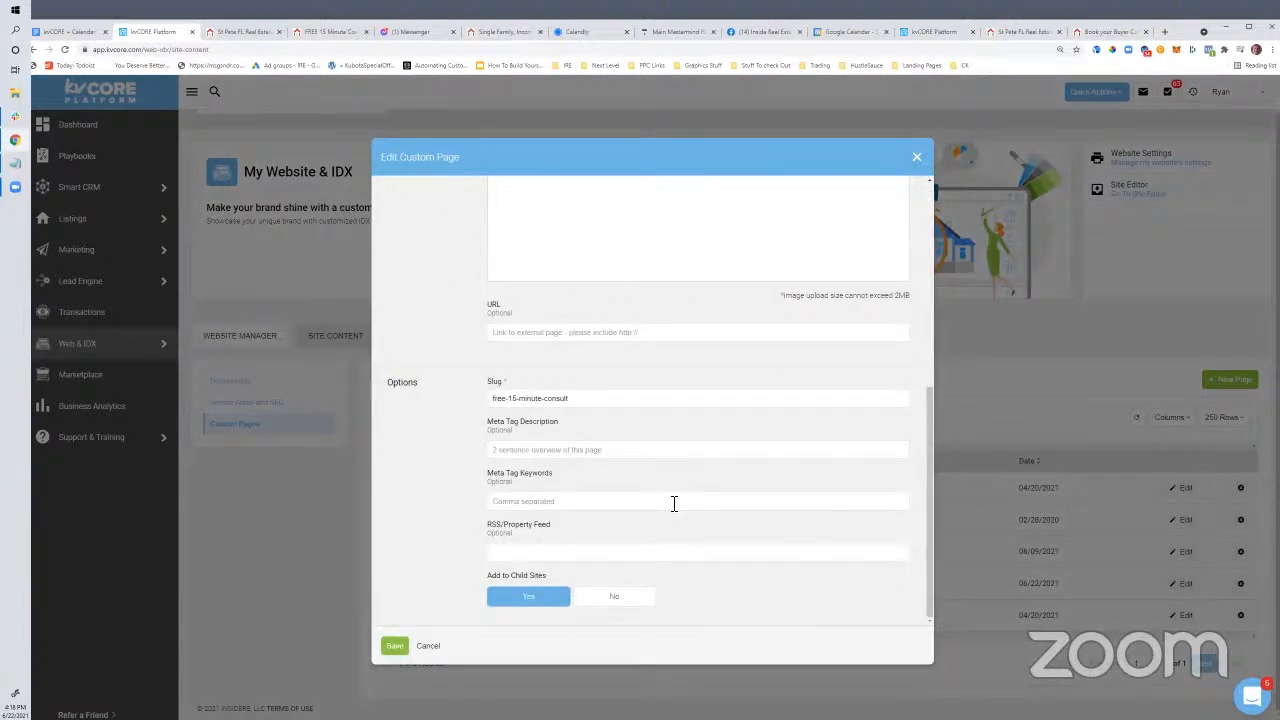
pyautogui.scroll(3, 674, 503)
pyautogui.hotkey('ctrl', '-')
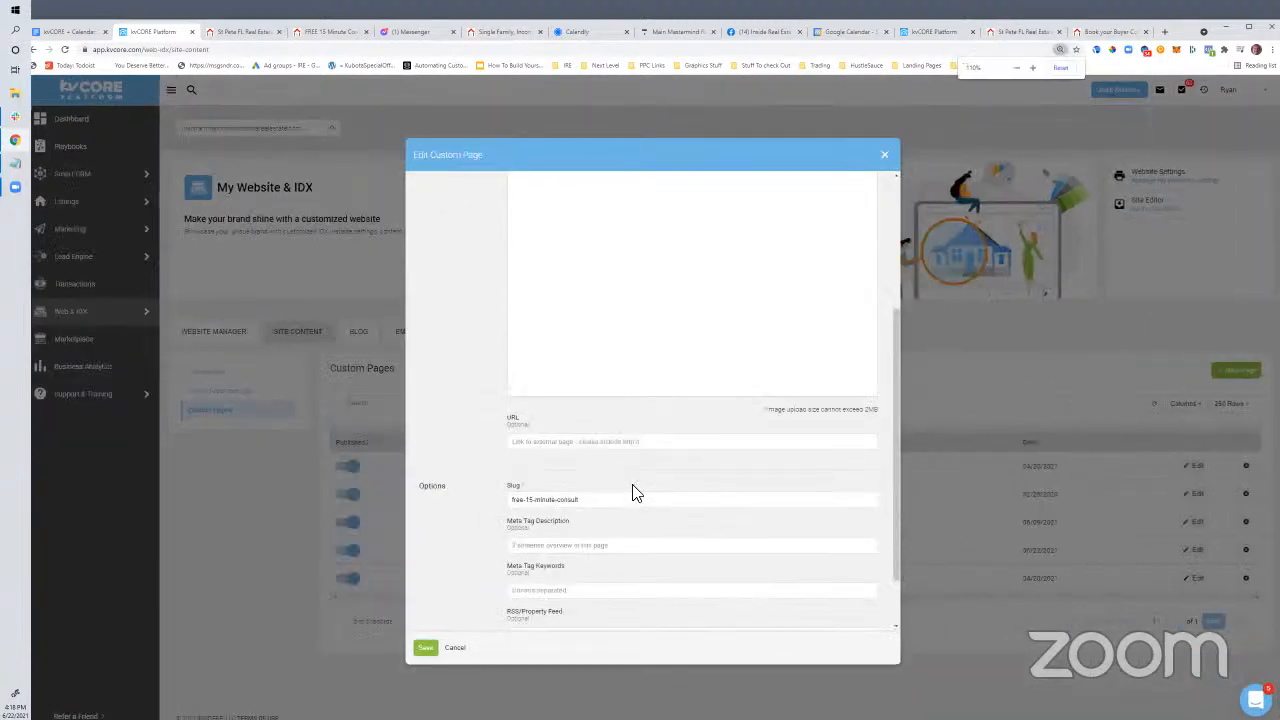
# Paste then remove the Calendly script in the external link field, and start typing 'ht'
pyautogui.click(564, 446)
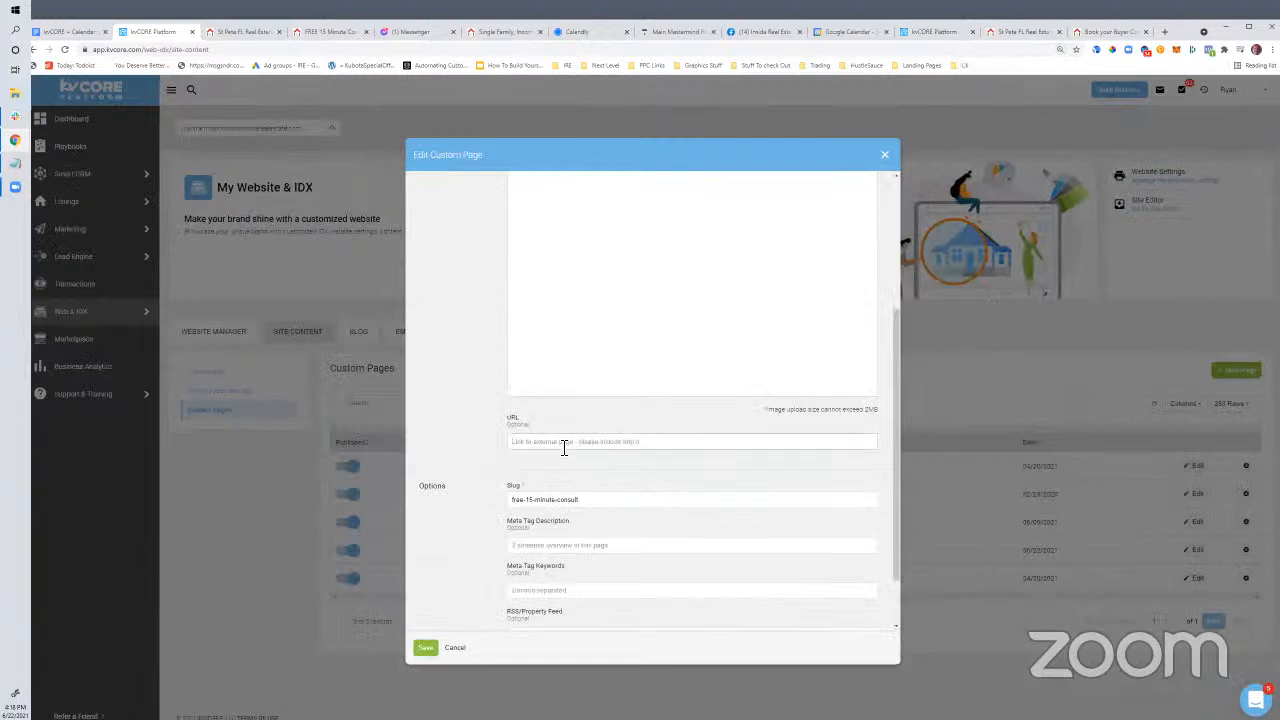
pyautogui.scroll(2, 578, 485)
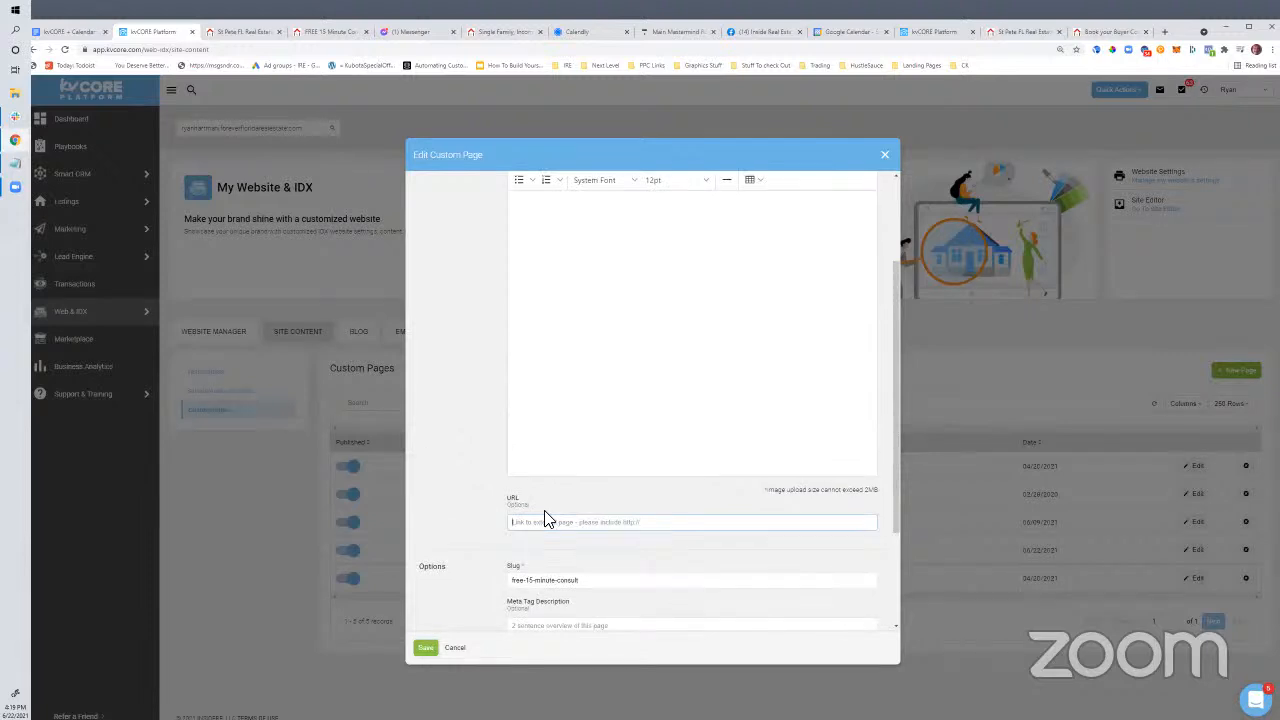
pyautogui.hotkey('ctrl', 'v')
pyautogui.hotkey('ctrl', 'a')
pyautogui.press('BackSpace')
pyautogui.scroll(-3, 575, 530)
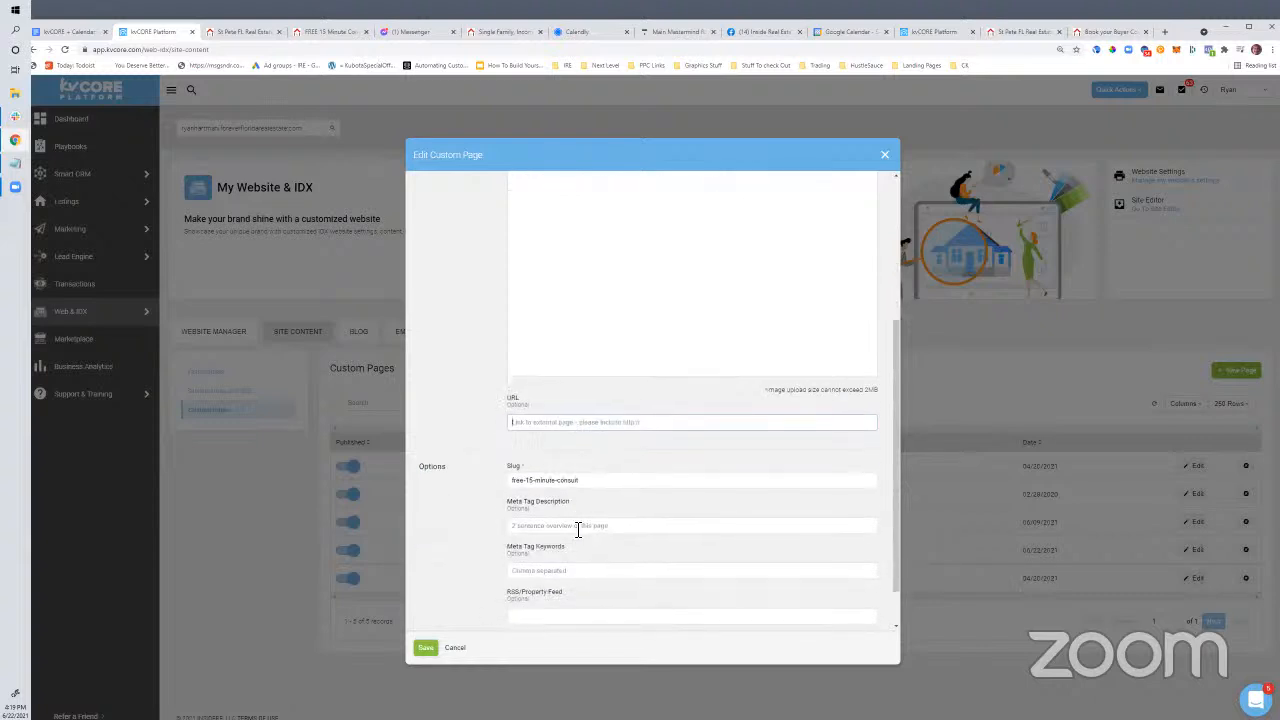
pyautogui.scroll(2, 531, 472)
pyautogui.scroll(2, 594, 523)
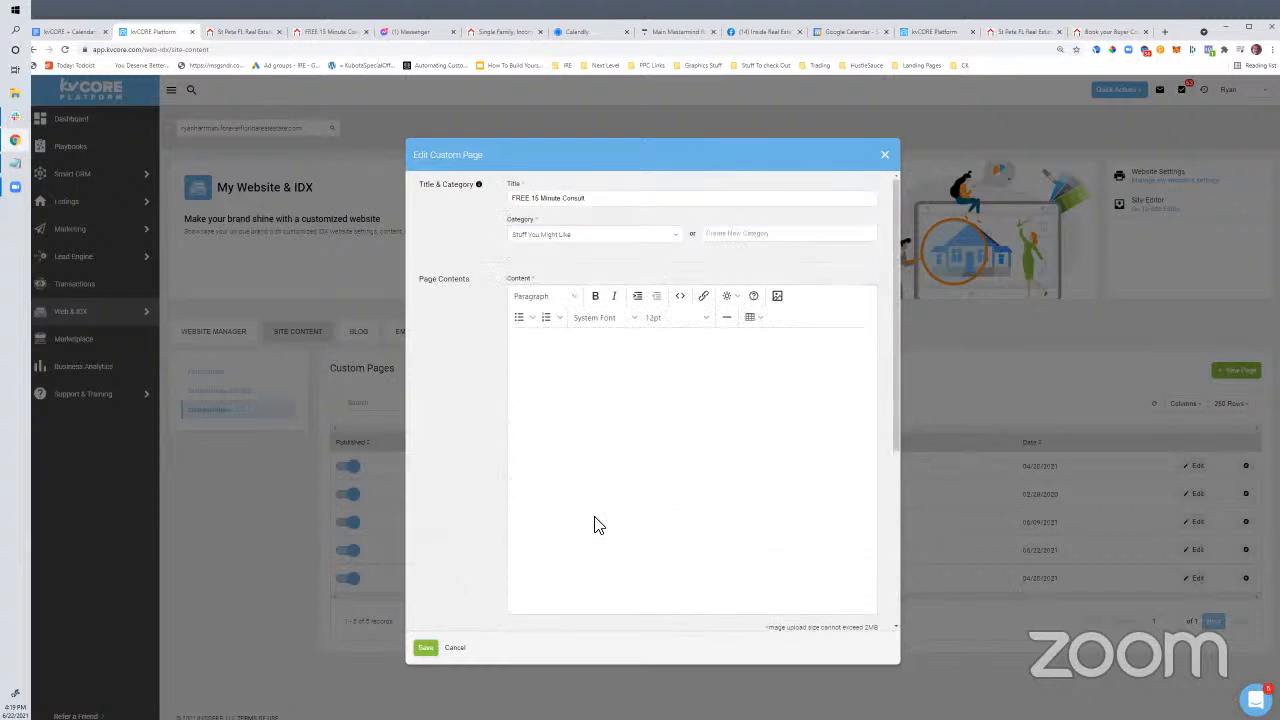
pyautogui.scroll(-2, 594, 523)
pyautogui.scroll(1, 591, 463)
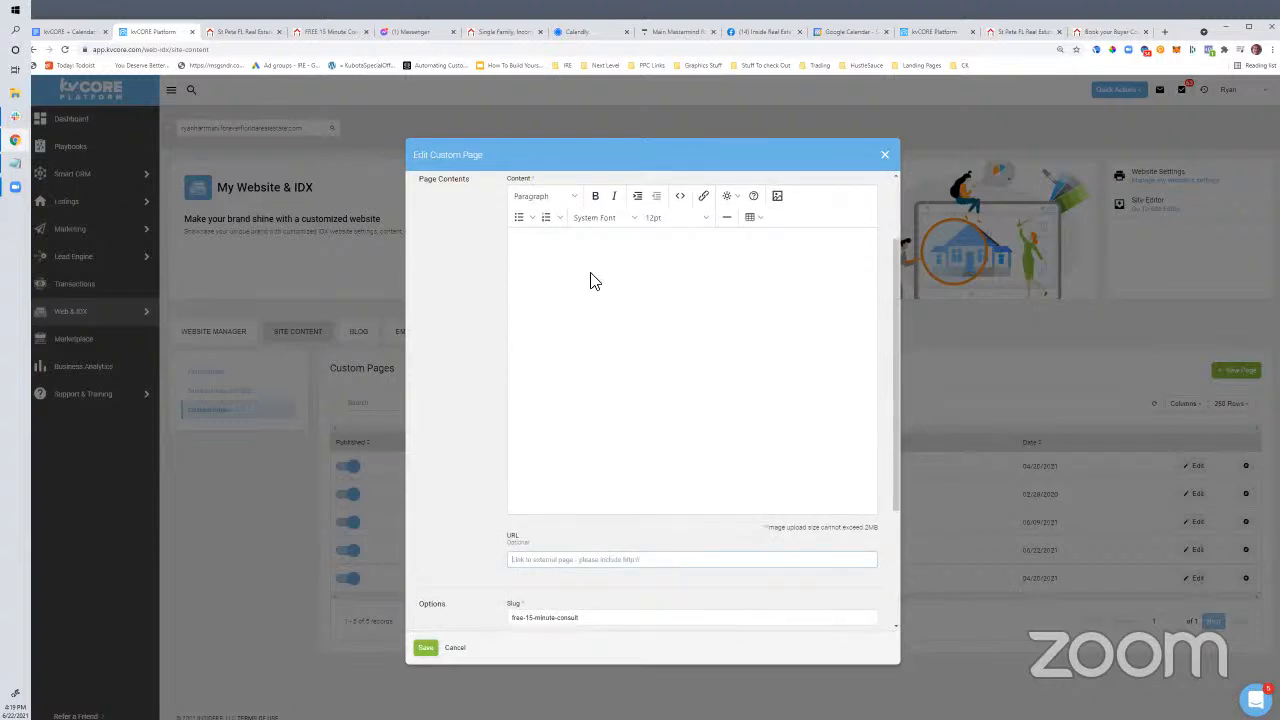
pyautogui.click(530, 566)
pyautogui.write('http://calen')
pyautogui.scroll(3, 530, 570)
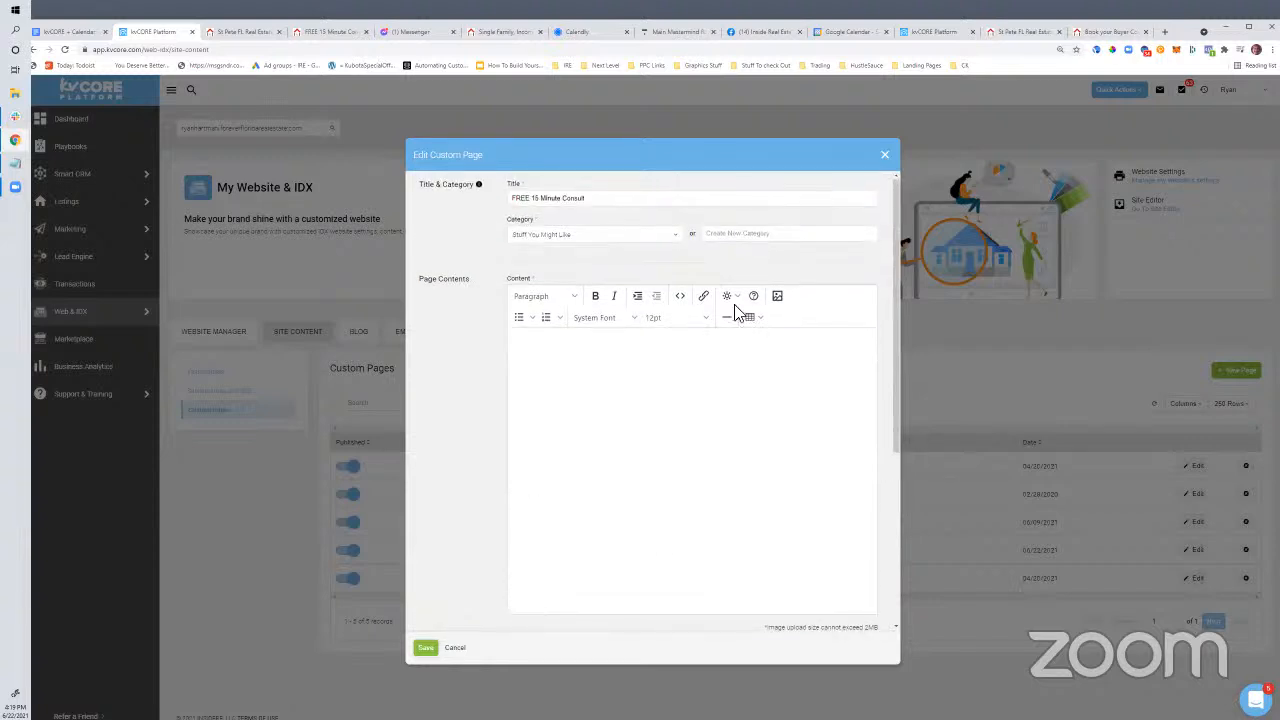
# Reselect Stuff You Might Like as the page category
pyautogui.click(672, 238)
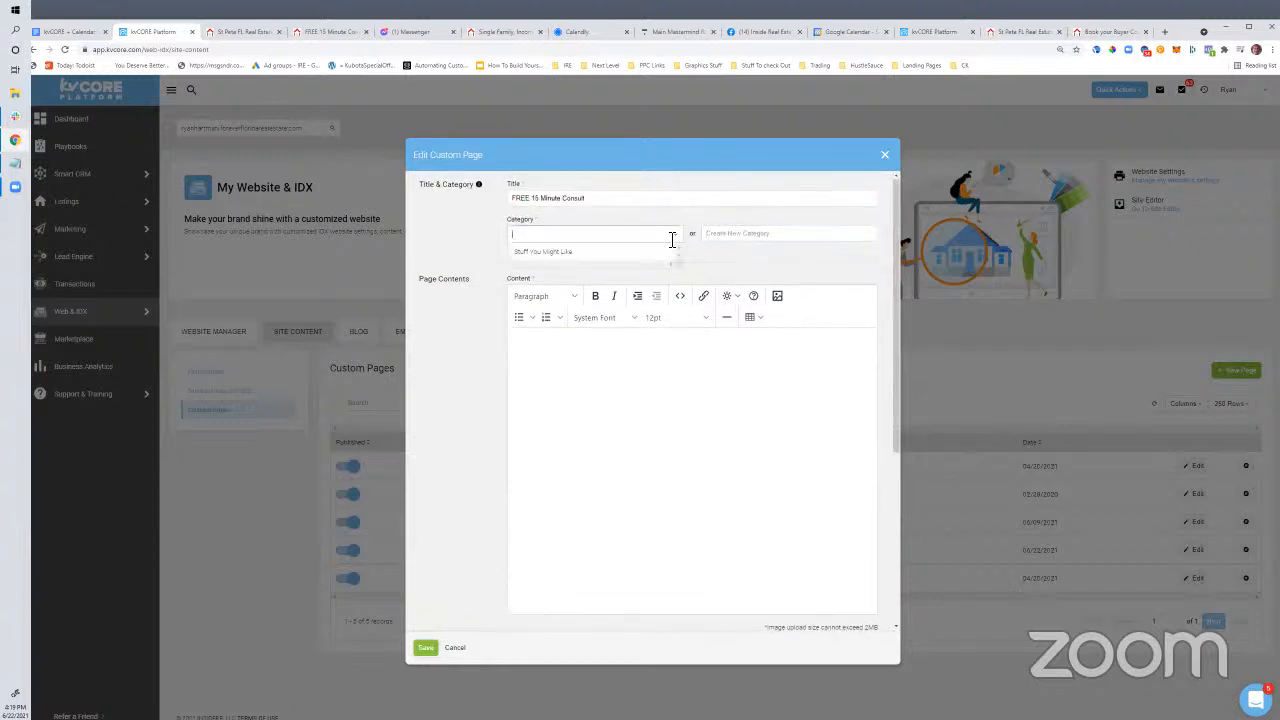
pyautogui.click(543, 251)
pyautogui.scroll(-1, 546, 517)
pyautogui.scroll(-5, 546, 517)
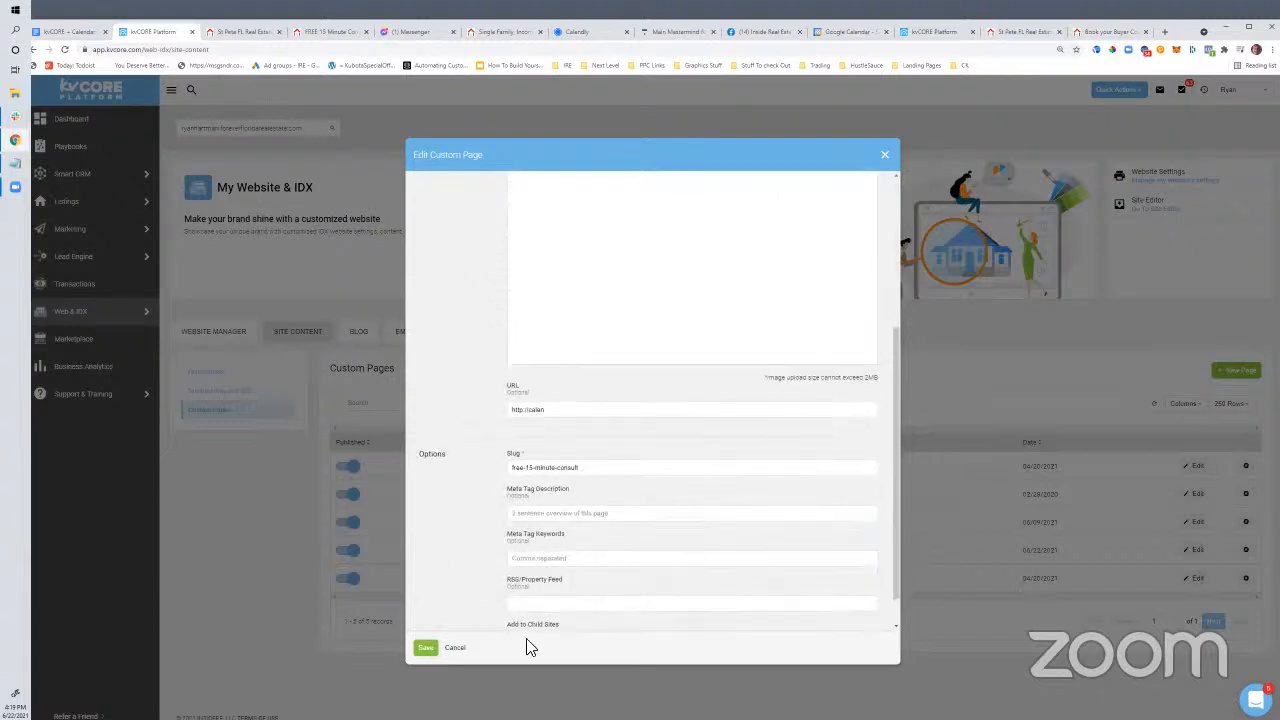
pyautogui.scroll(6, 550, 482)
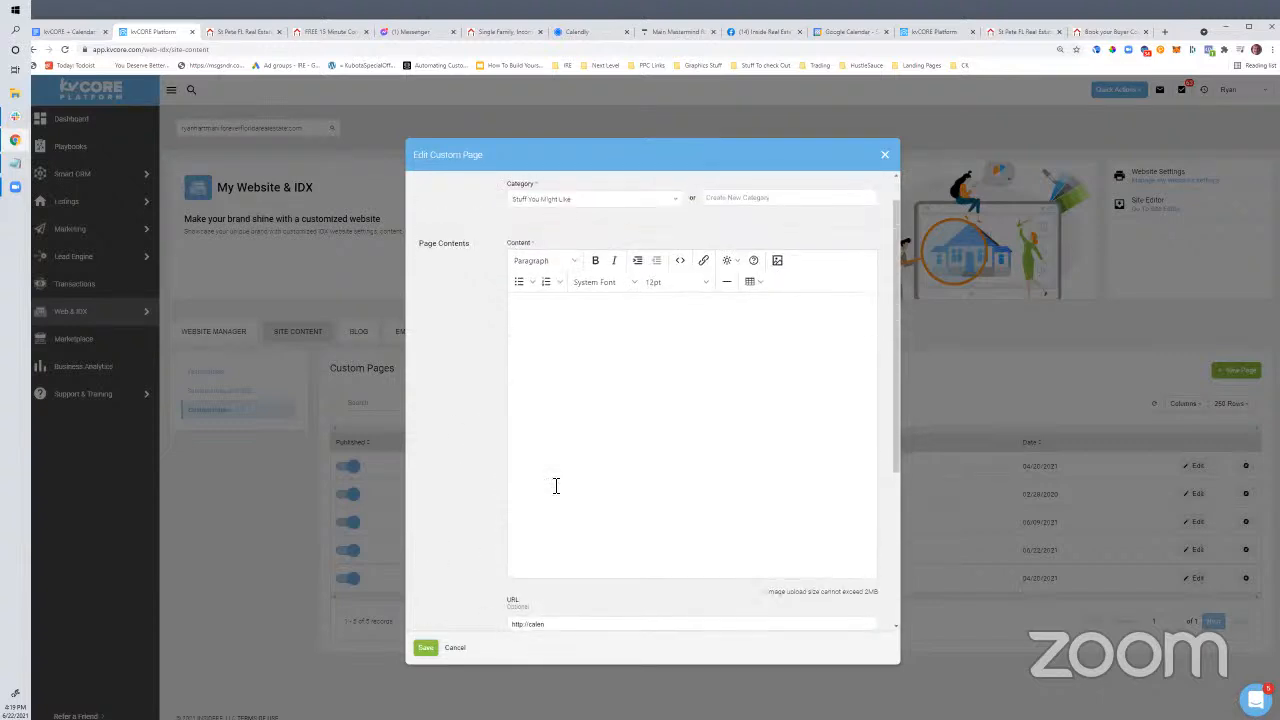
pyautogui.click(586, 235)
pyautogui.click(569, 251)
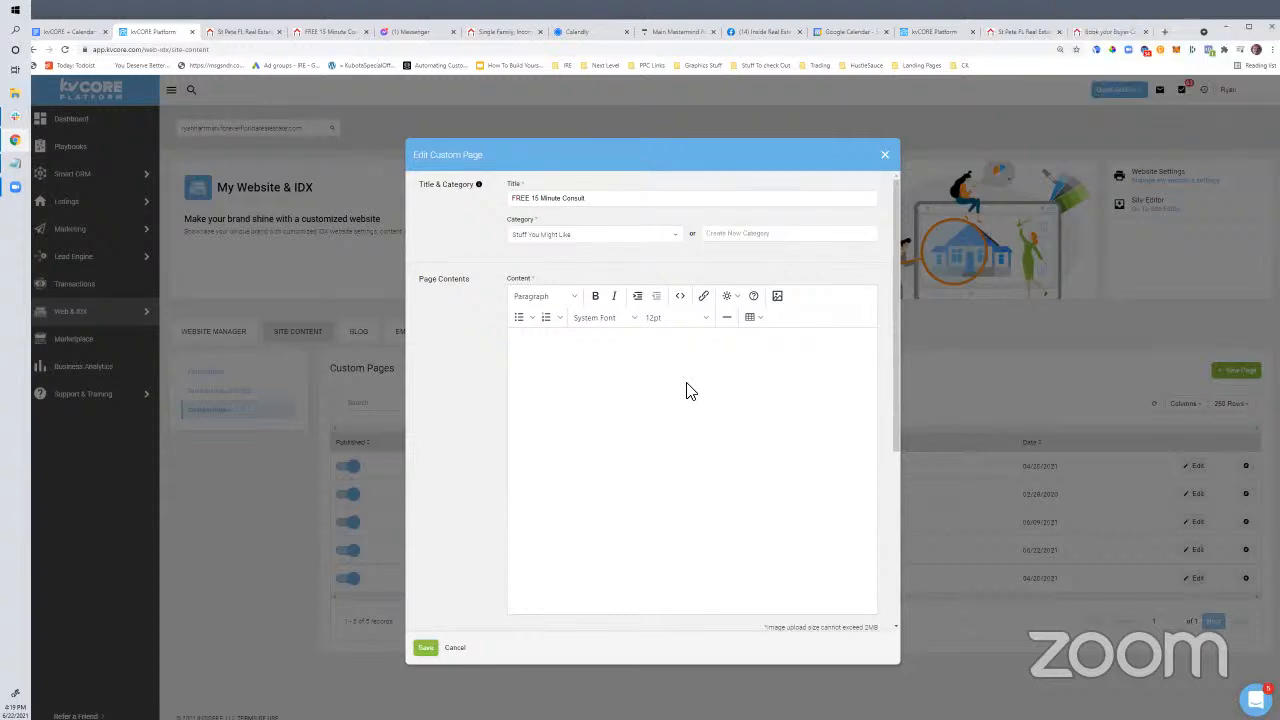
# Review the emptied page form, then switch to the Book your Buyer Consultation Today page
pyautogui.click(623, 421)
pyautogui.scroll(-3, 553, 414)
pyautogui.scroll(3, 553, 414)
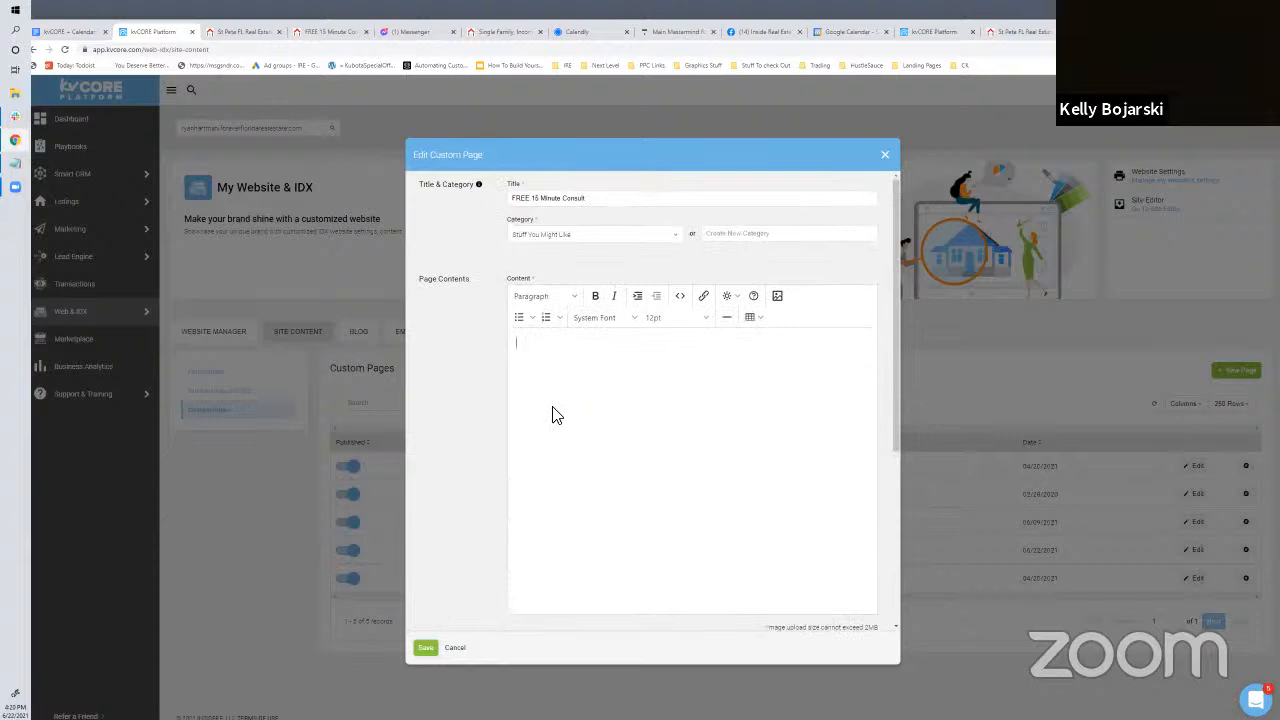
pyautogui.scroll(-3, 553, 414)
pyautogui.scroll(3, 553, 414)
pyautogui.click(1110, 32)
# Highlight 'Landing Pages (especially bridge pages)' in the Google Docs outline, then return to kvCORE
pyautogui.click(504, 368)
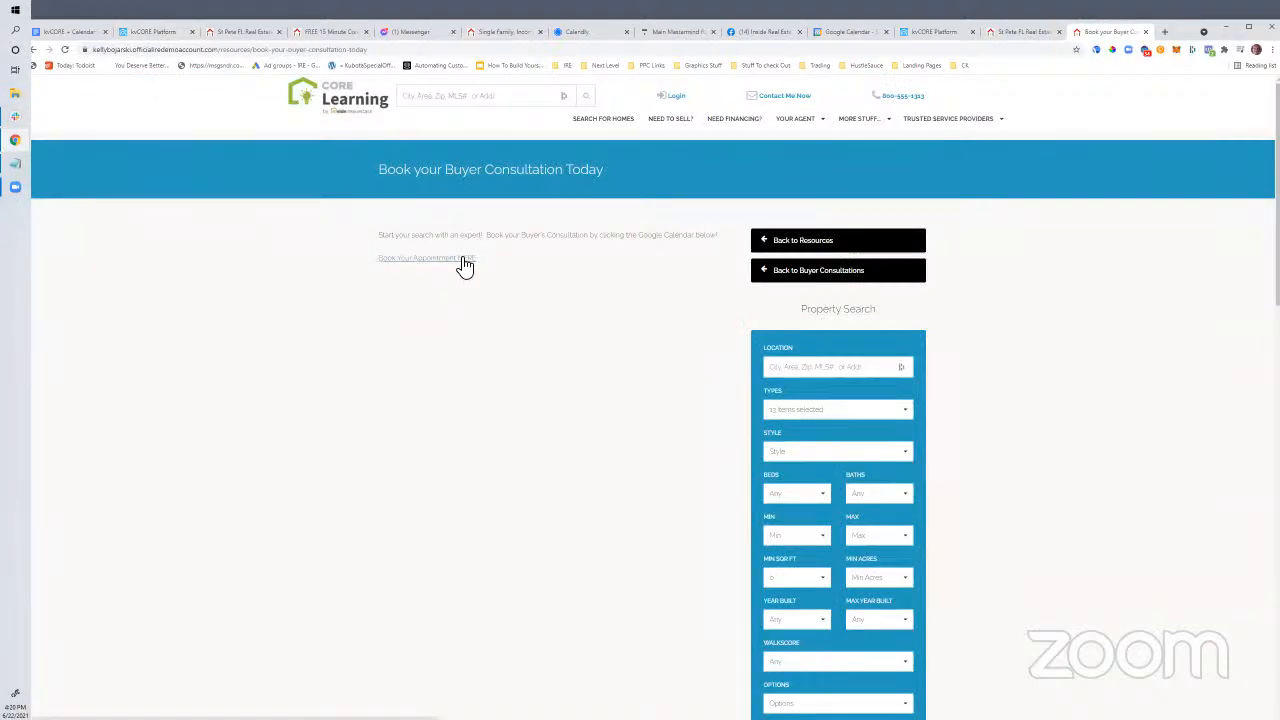
pyautogui.click(1022, 36)
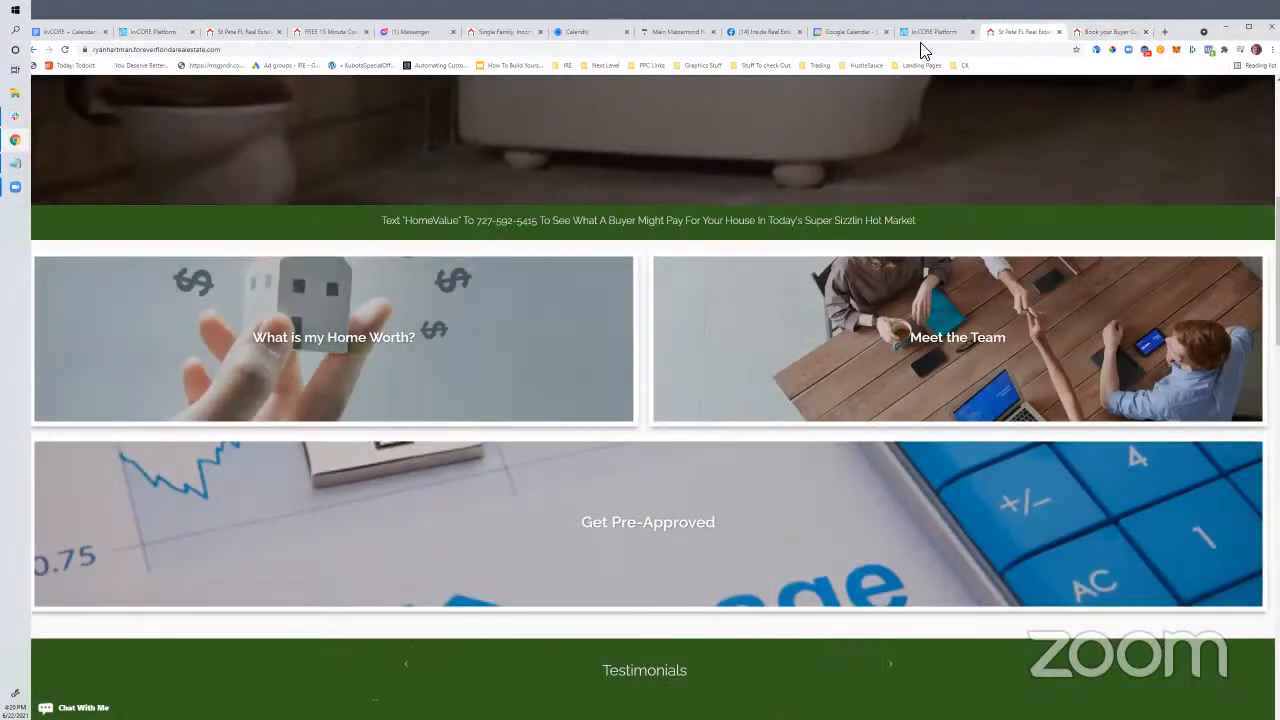
pyautogui.click(700, 38)
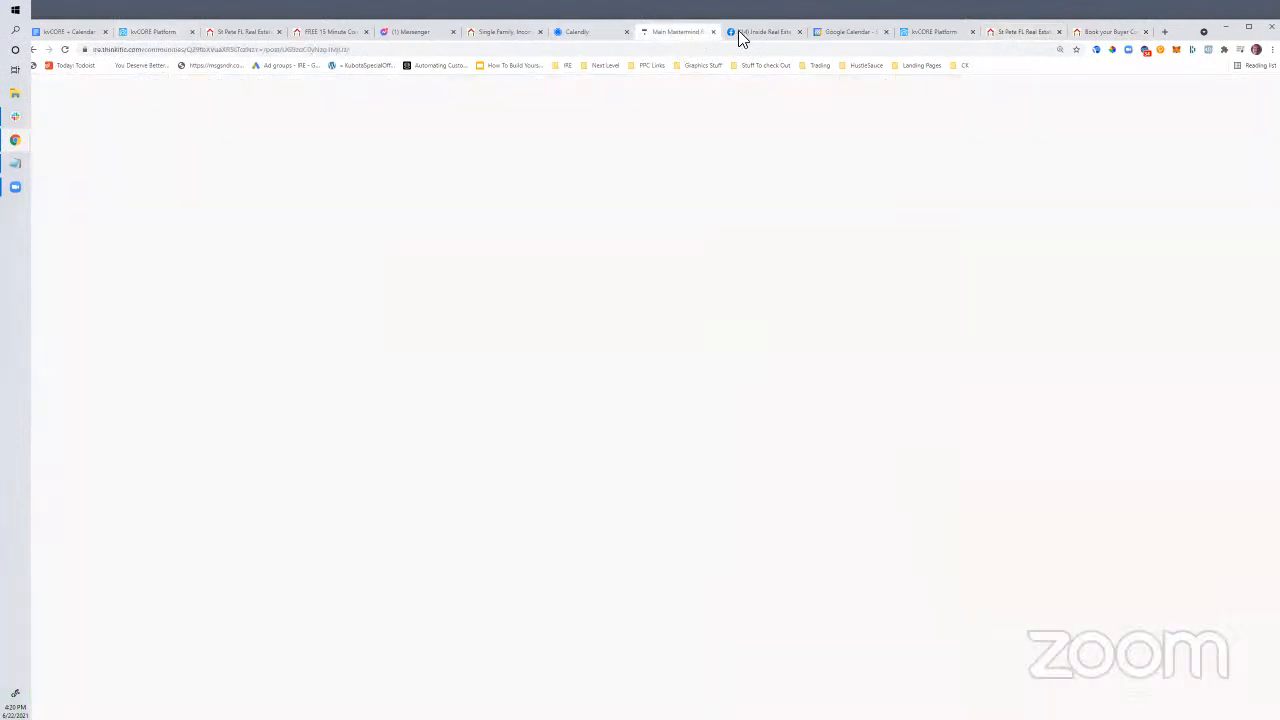
pyautogui.click(780, 36)
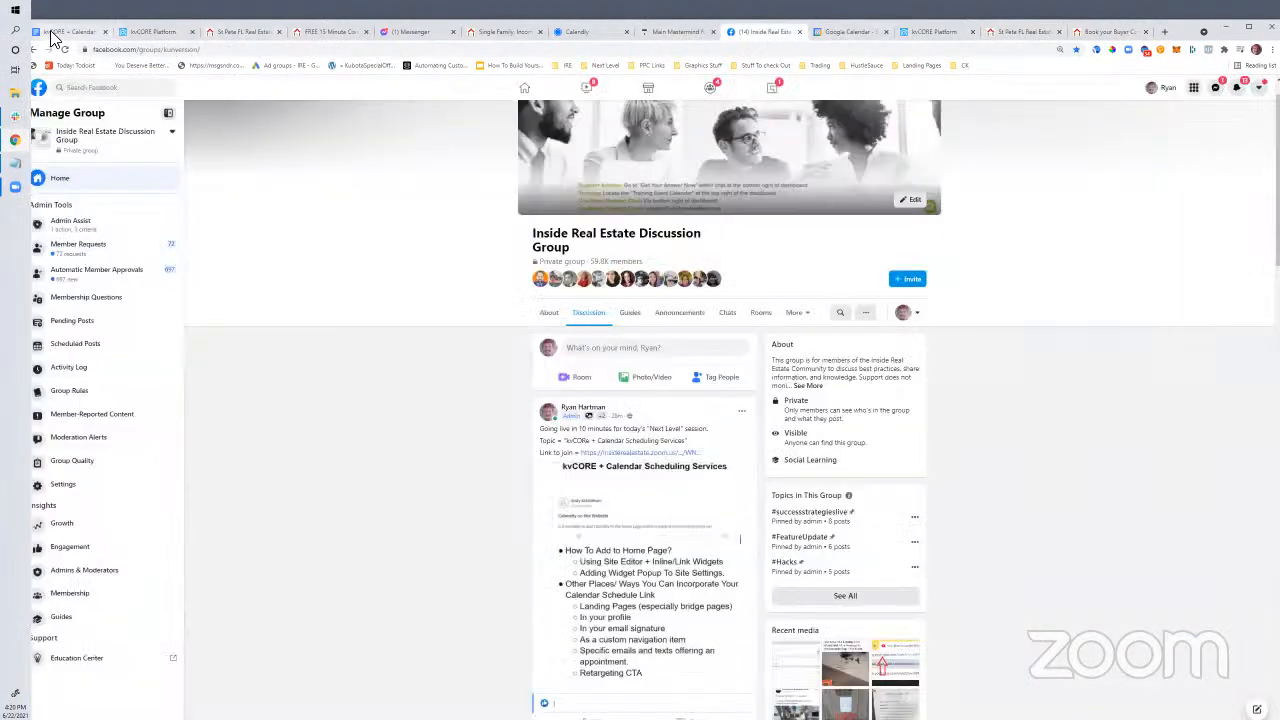
pyautogui.click(54, 38)
pyautogui.click(592, 482)
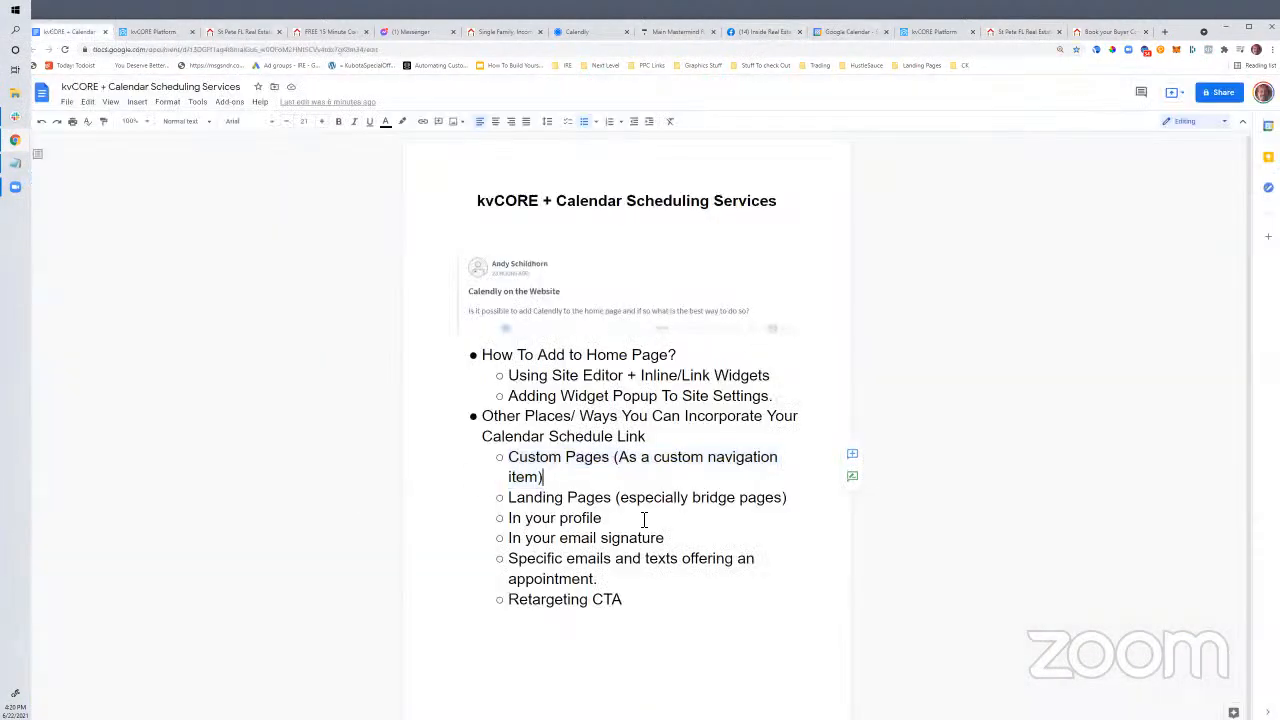
pyautogui.moveTo(789, 497); pyautogui.dragTo(504, 508)
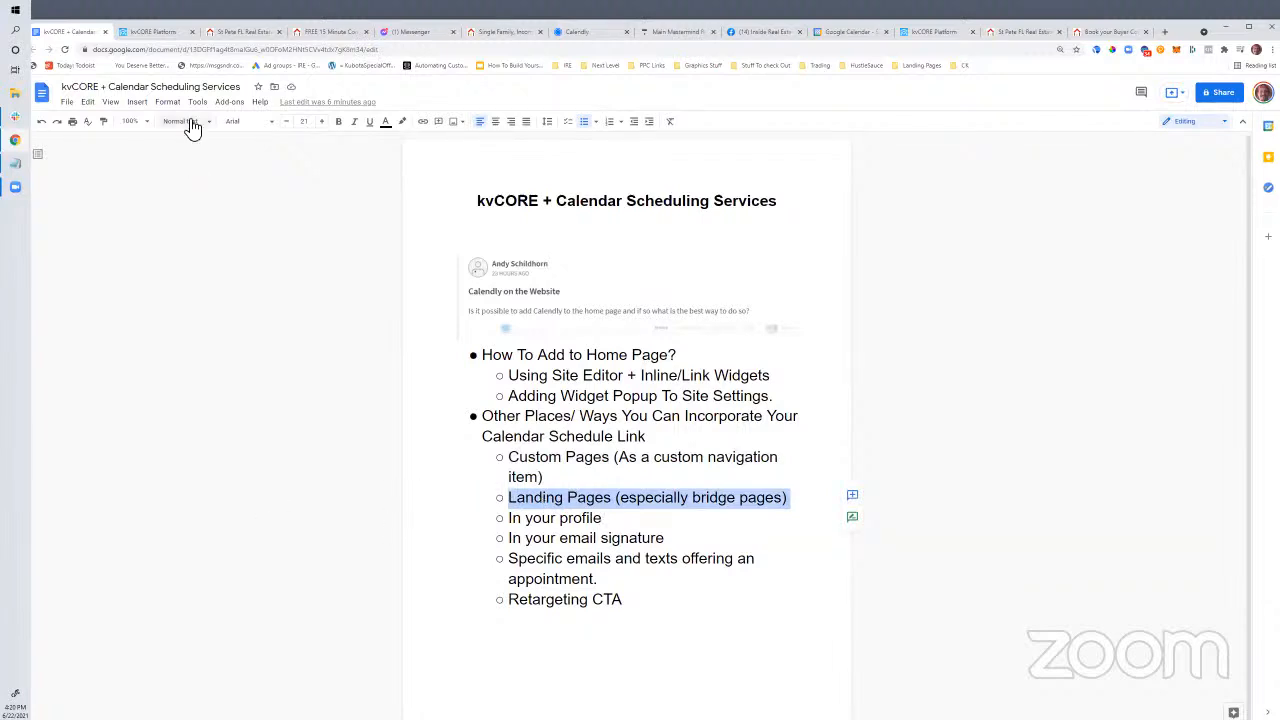
pyautogui.click(151, 36)
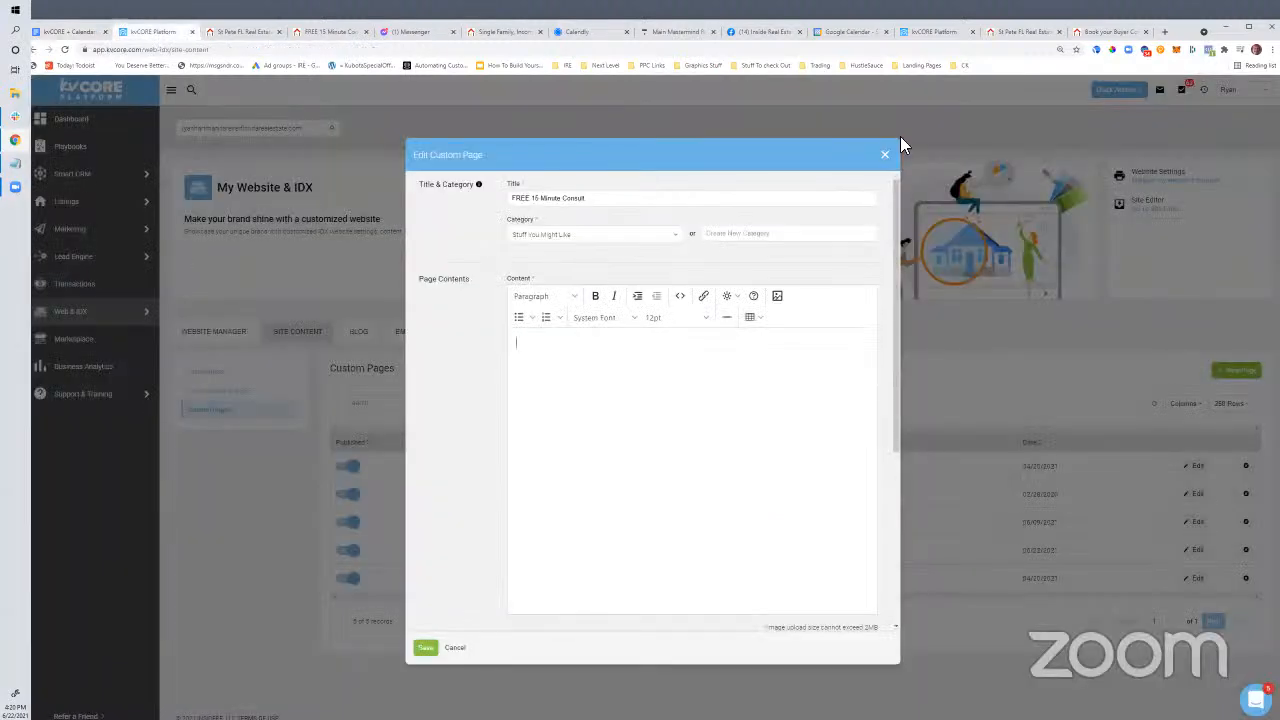
# Start a new custom landing page and set its type to Video View after trying Video + Lead
pyautogui.click(888, 160)
pyautogui.moveTo(83, 260)
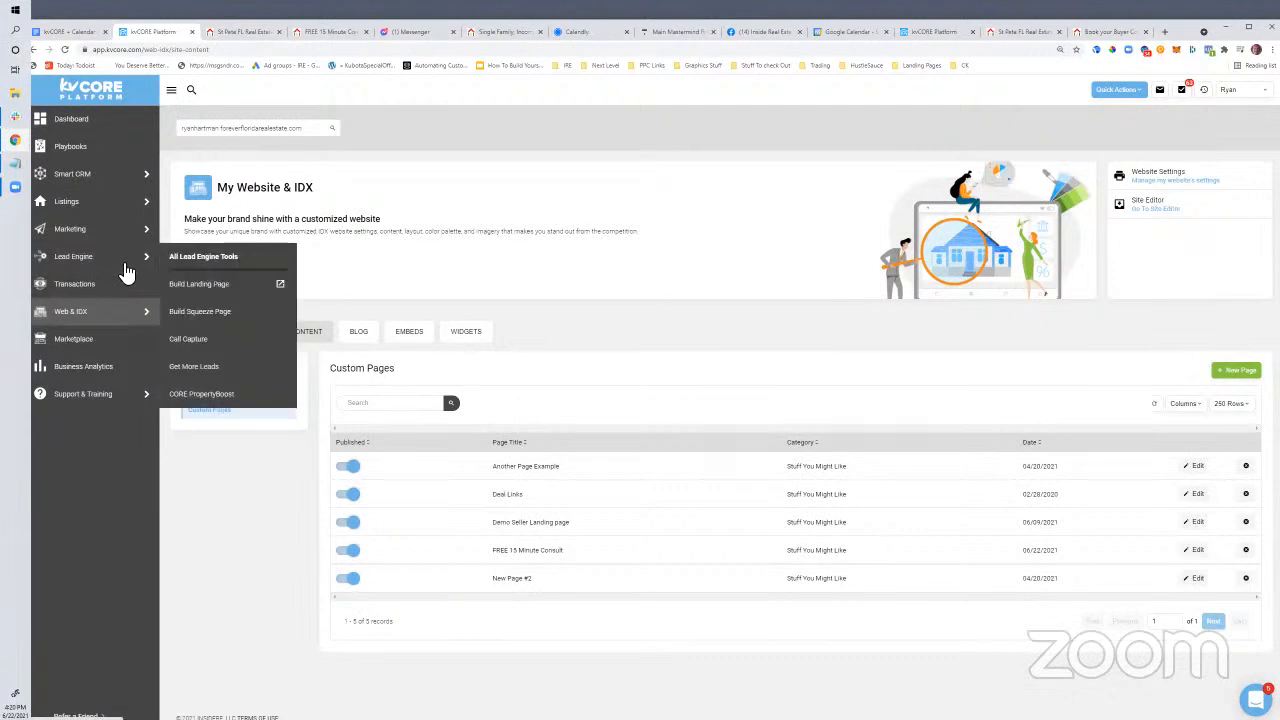
pyautogui.click(199, 284)
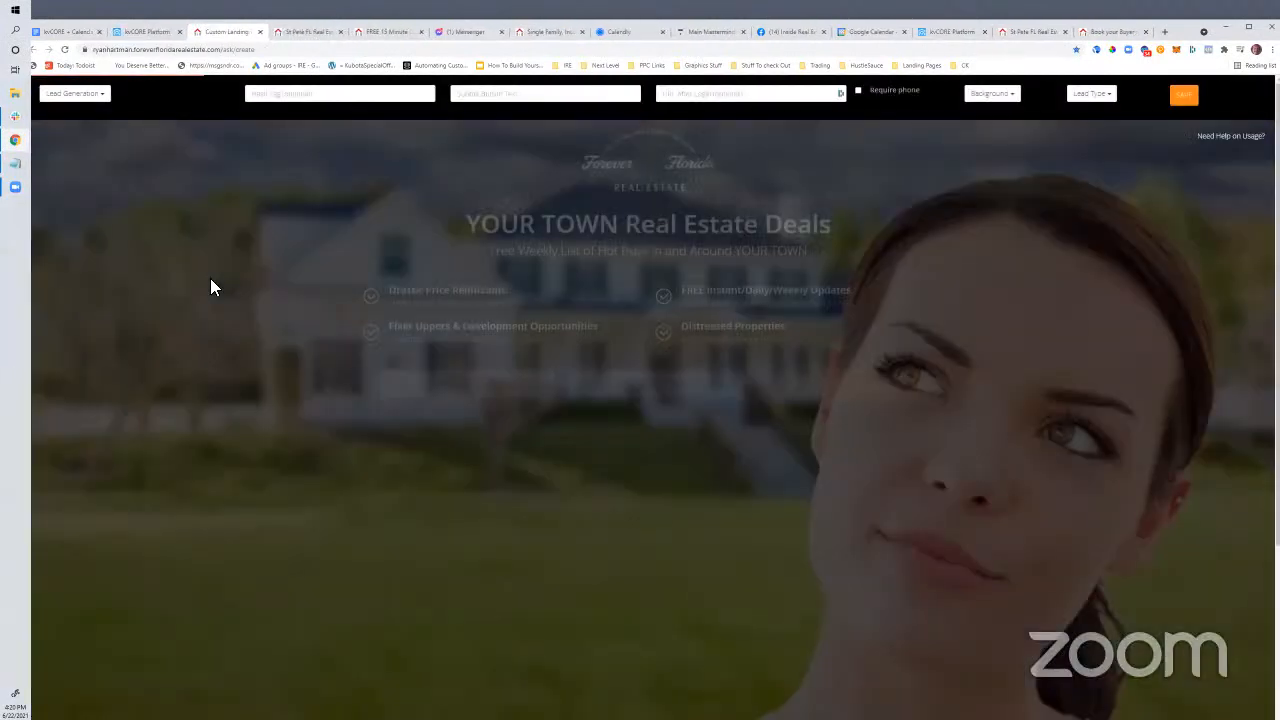
pyautogui.click(84, 95)
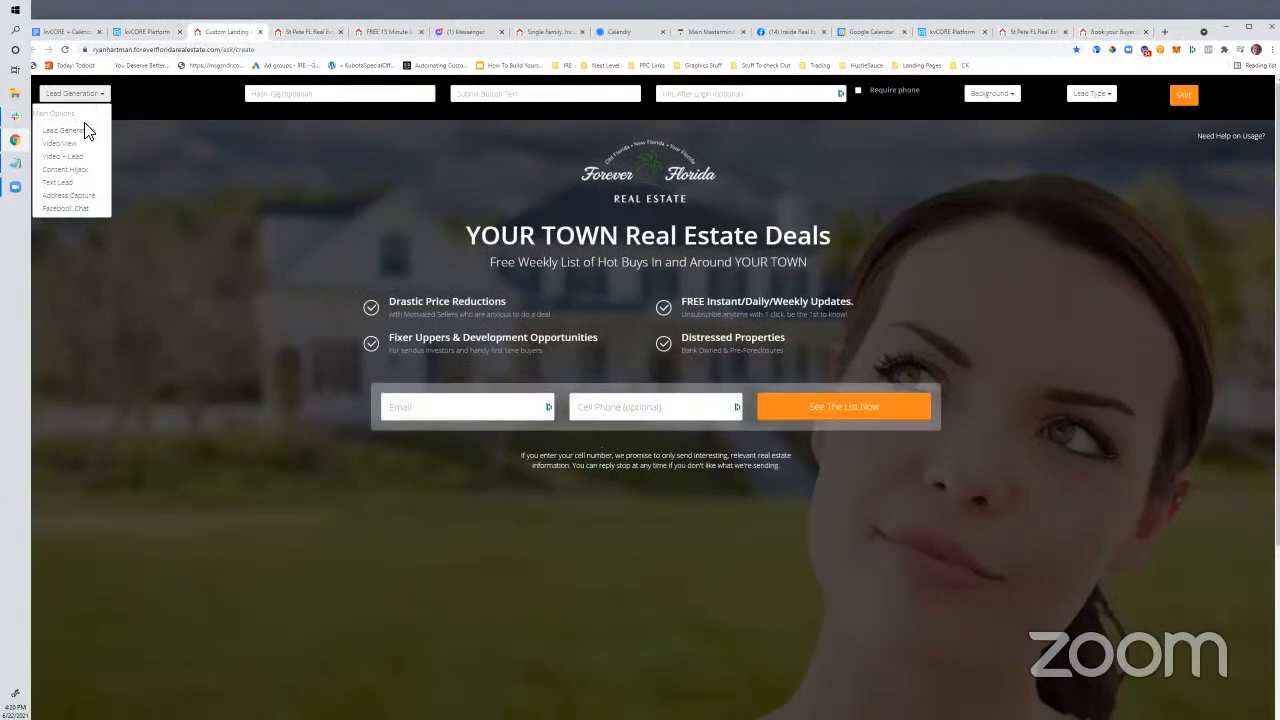
pyautogui.click(78, 157)
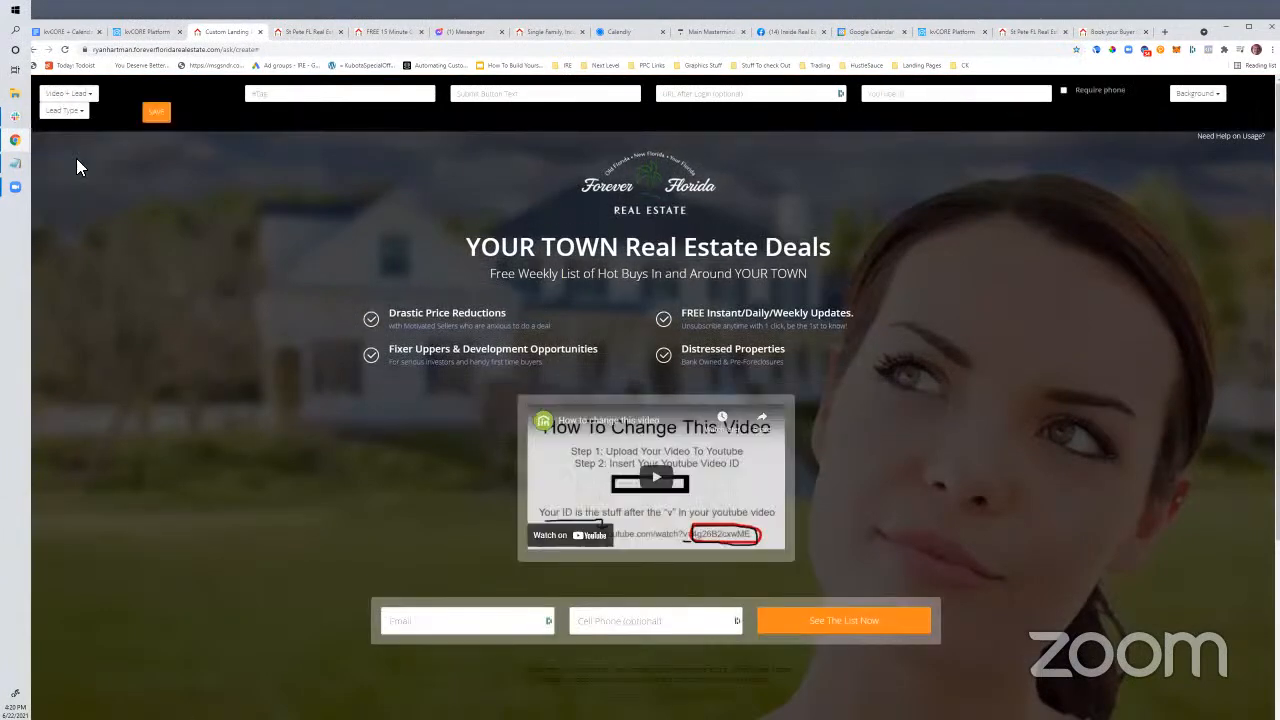
pyautogui.click(66, 112)
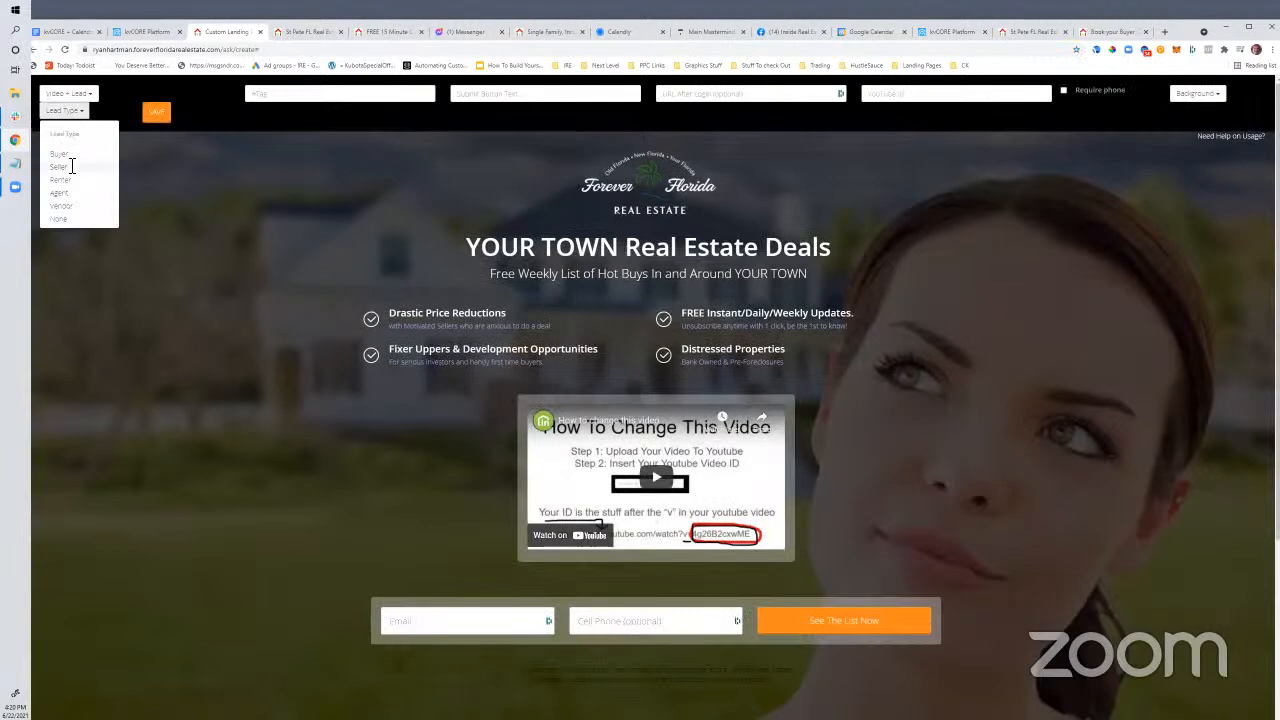
pyautogui.click(72, 97)
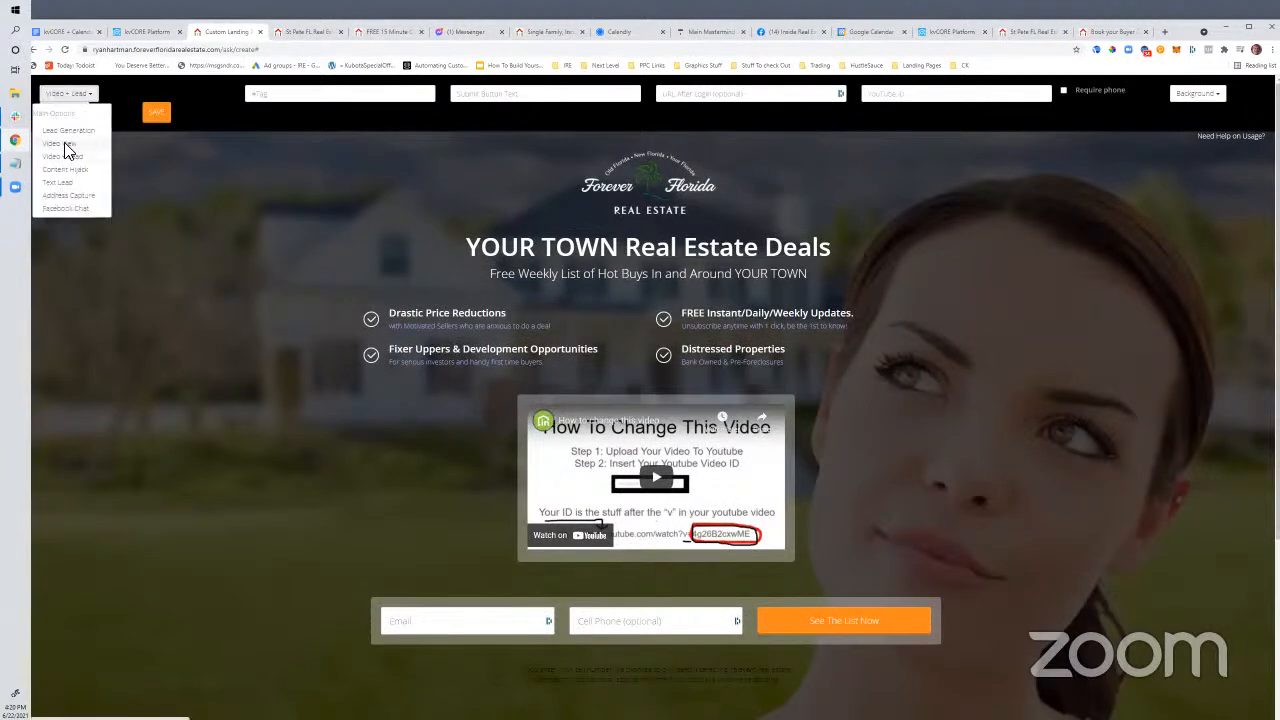
pyautogui.click(64, 143)
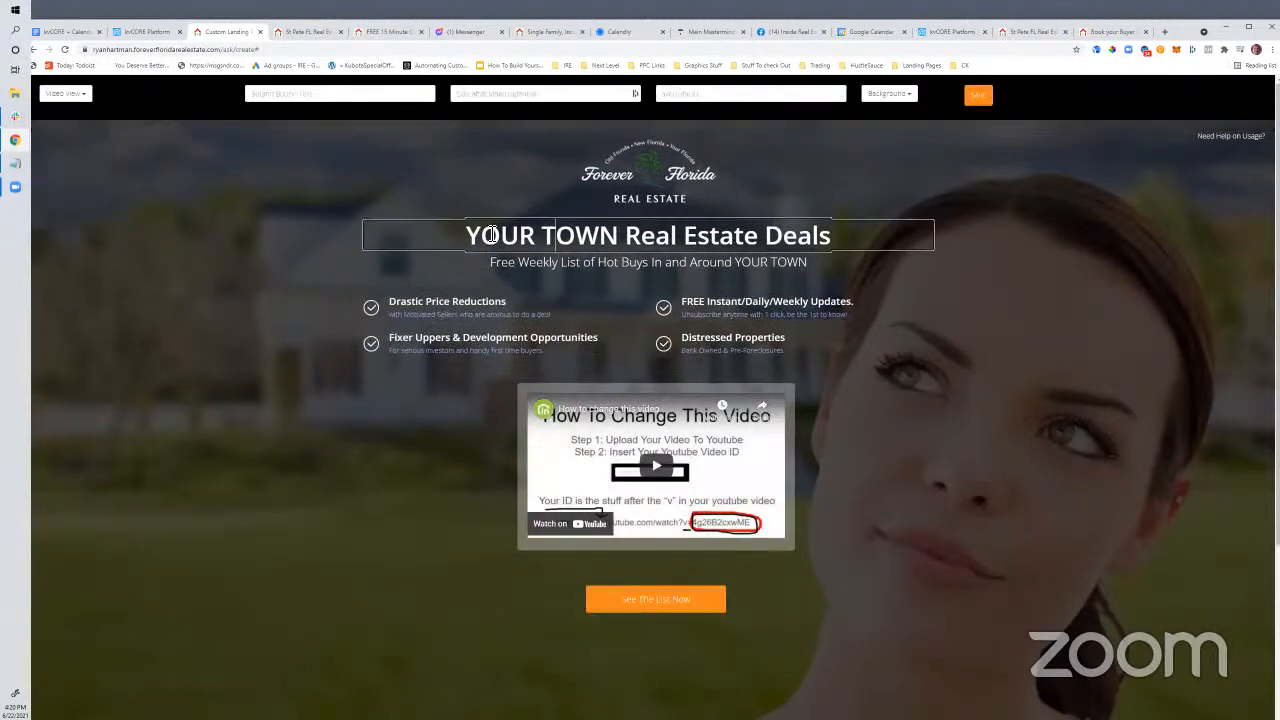
# Replace the headline with 'Meet with <agent name> for 15 Minutes To Chat About Your Home Search'
pyautogui.moveTo(480, 240); pyautogui.dragTo(850, 241)
pyautogui.press('BackSpace')
pyautogui.press('BackSpace')
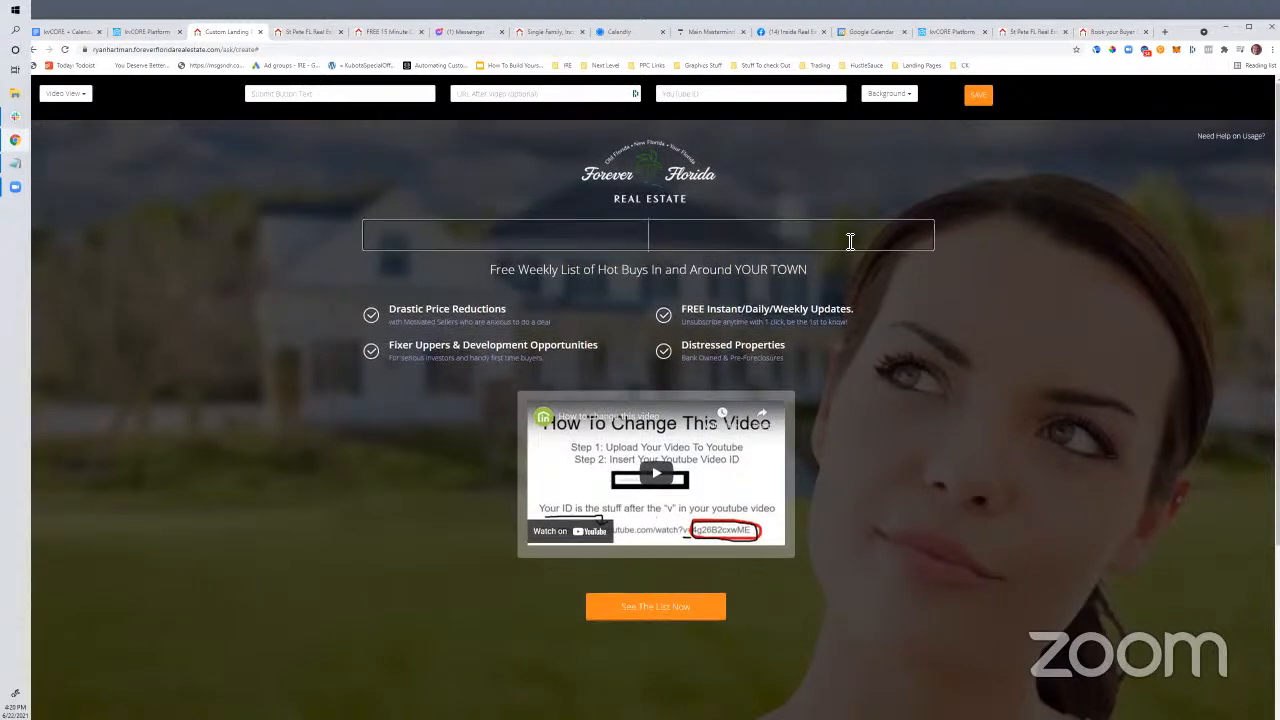
pyautogui.write('M')
pyautogui.press('BackSpace')
pyautogui.write('Meet with Ryan for 156')
pyautogui.press('BackSpace')
pyautogui.write('Minutes To Chat About')
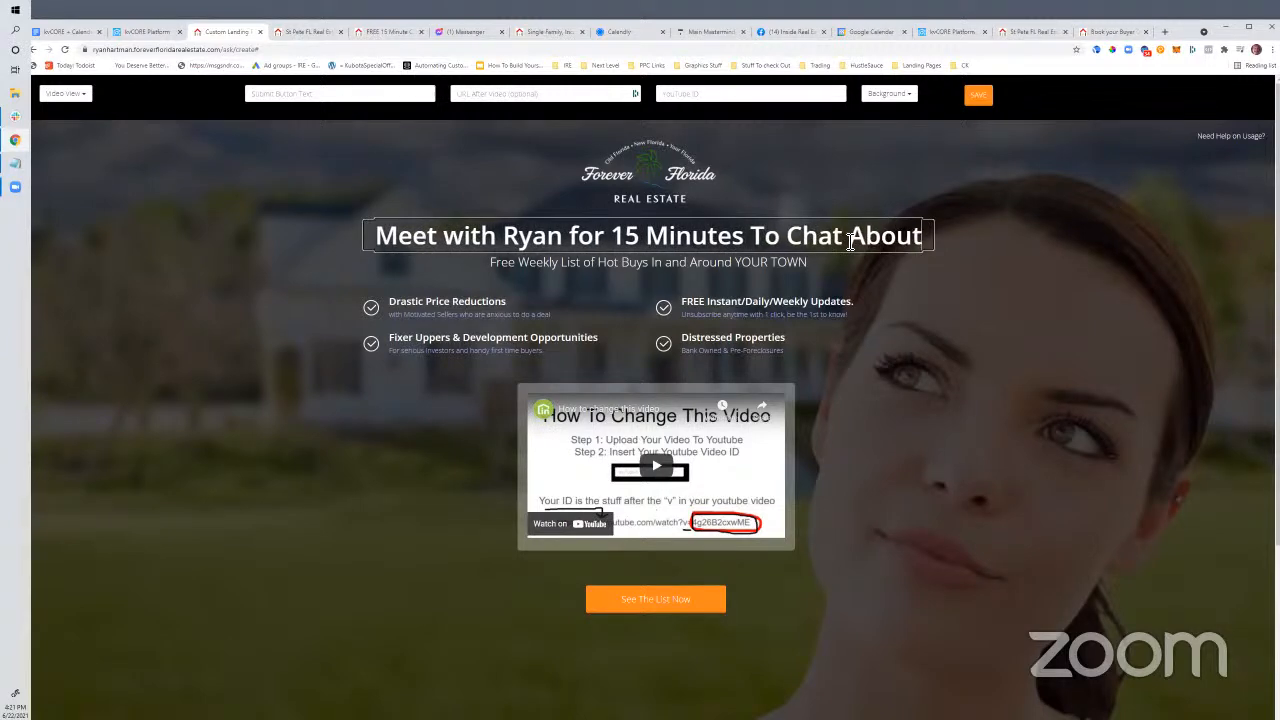
pyautogui.write(' Your Home Search')
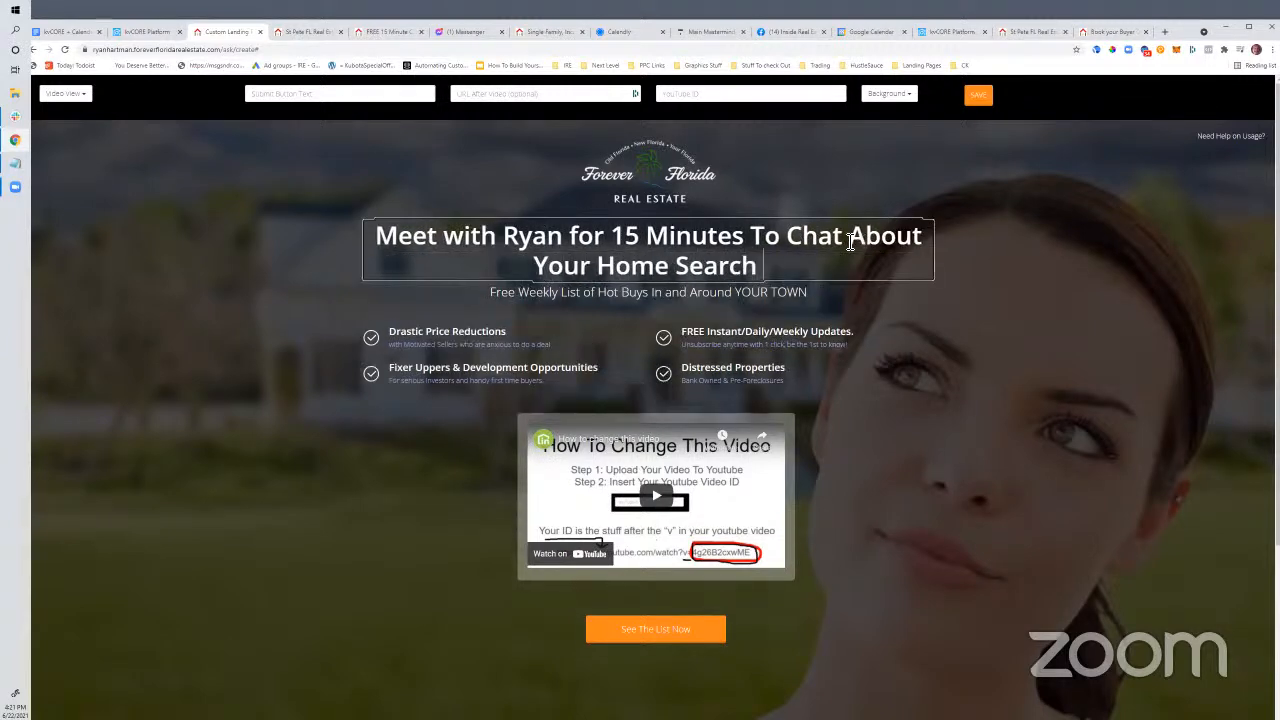
# Choose the Modern interior background for the landing page
pyautogui.click(890, 94)
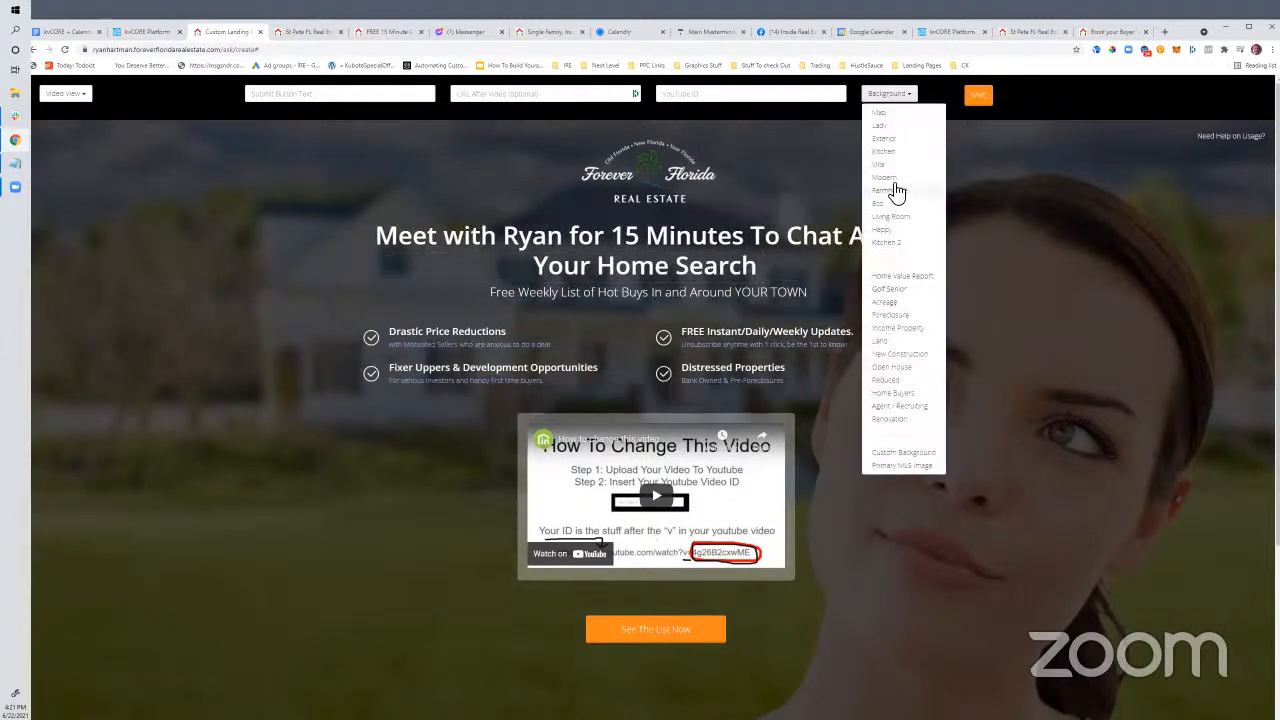
pyautogui.click(890, 179)
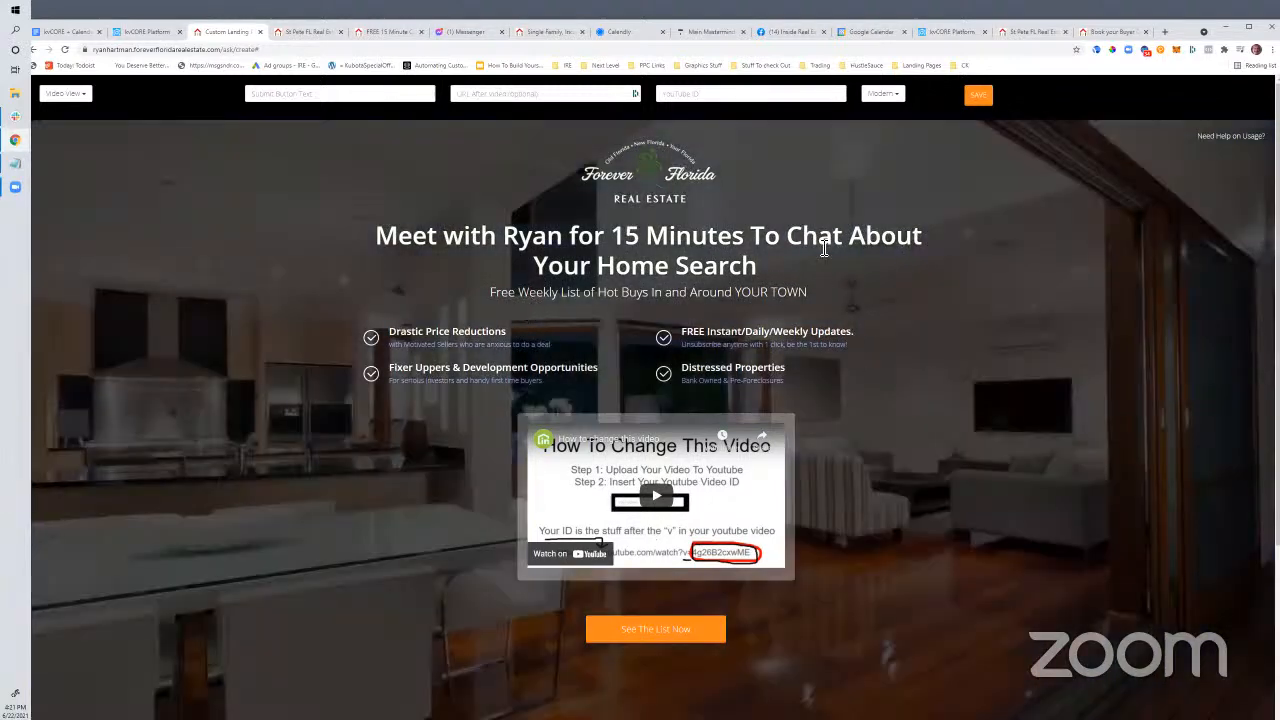
pyautogui.click(883, 94)
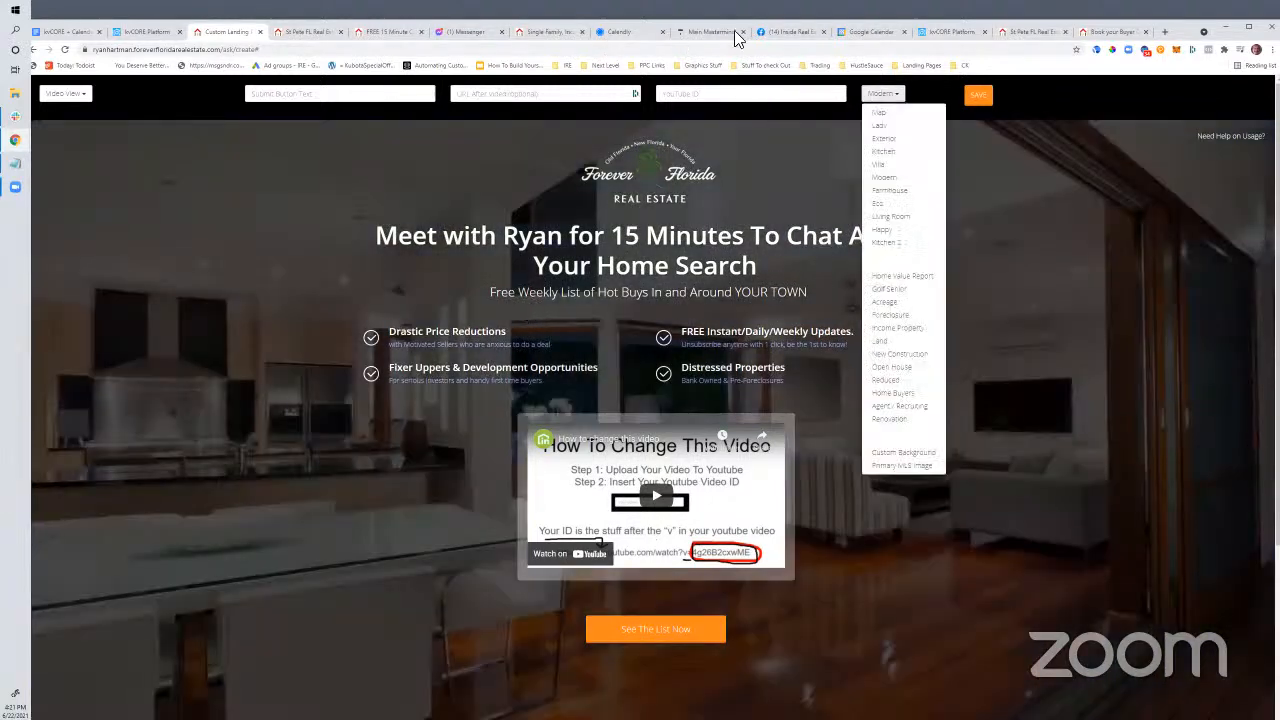
pyautogui.click(776, 31)
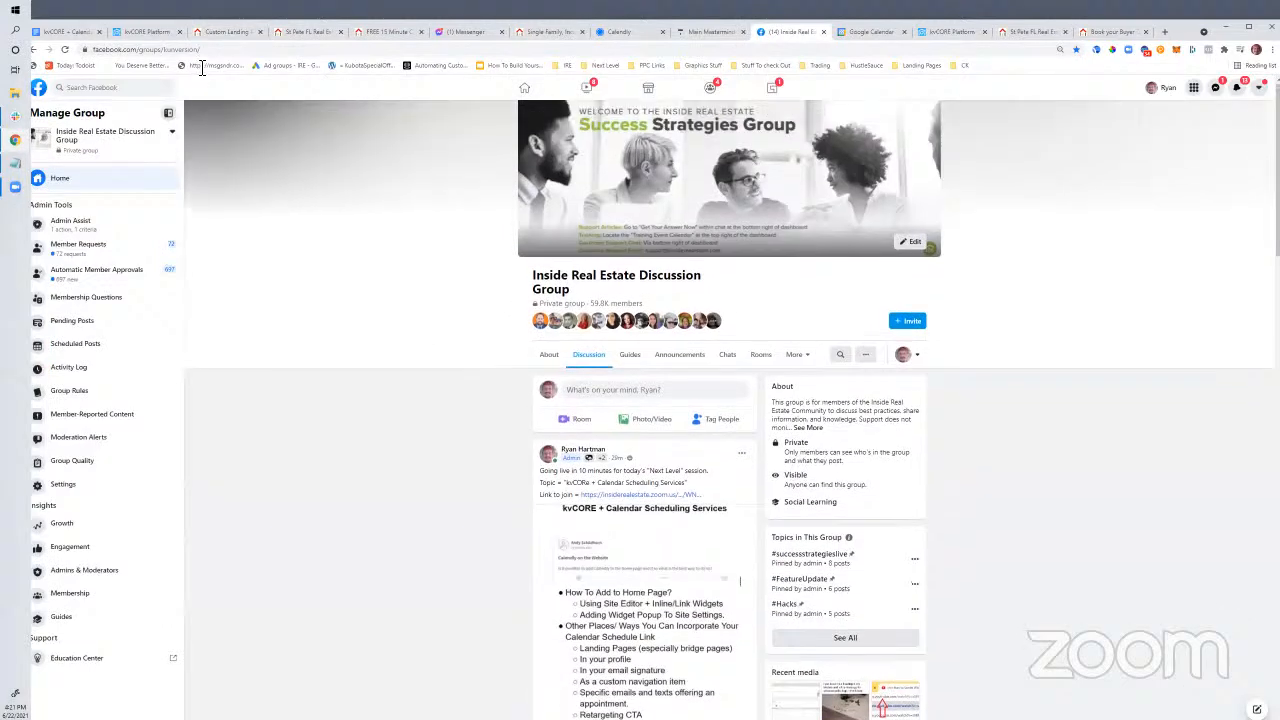
# Copy the image address of the Facebook profile photo from the profile page
pyautogui.moveTo(184, 49); pyautogui.dragTo(423, 63)
pyautogui.write('hou')
pyautogui.press('Return')
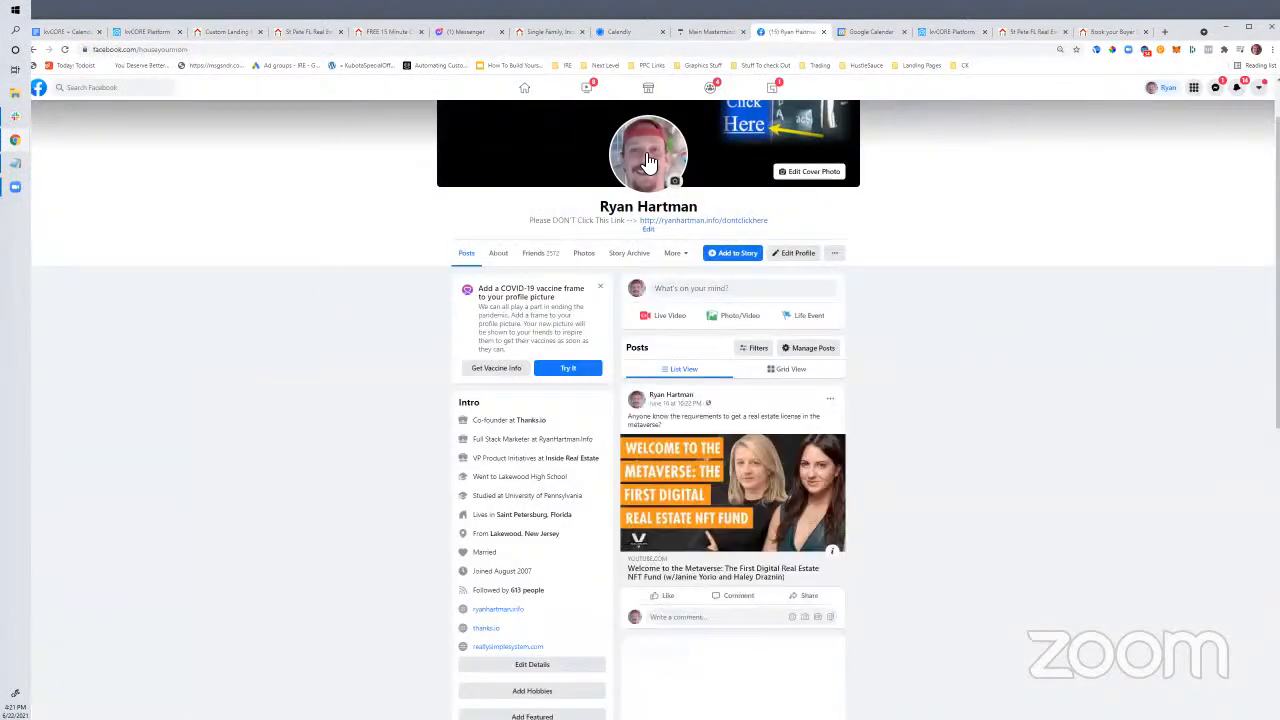
pyautogui.rightClick(645, 160)
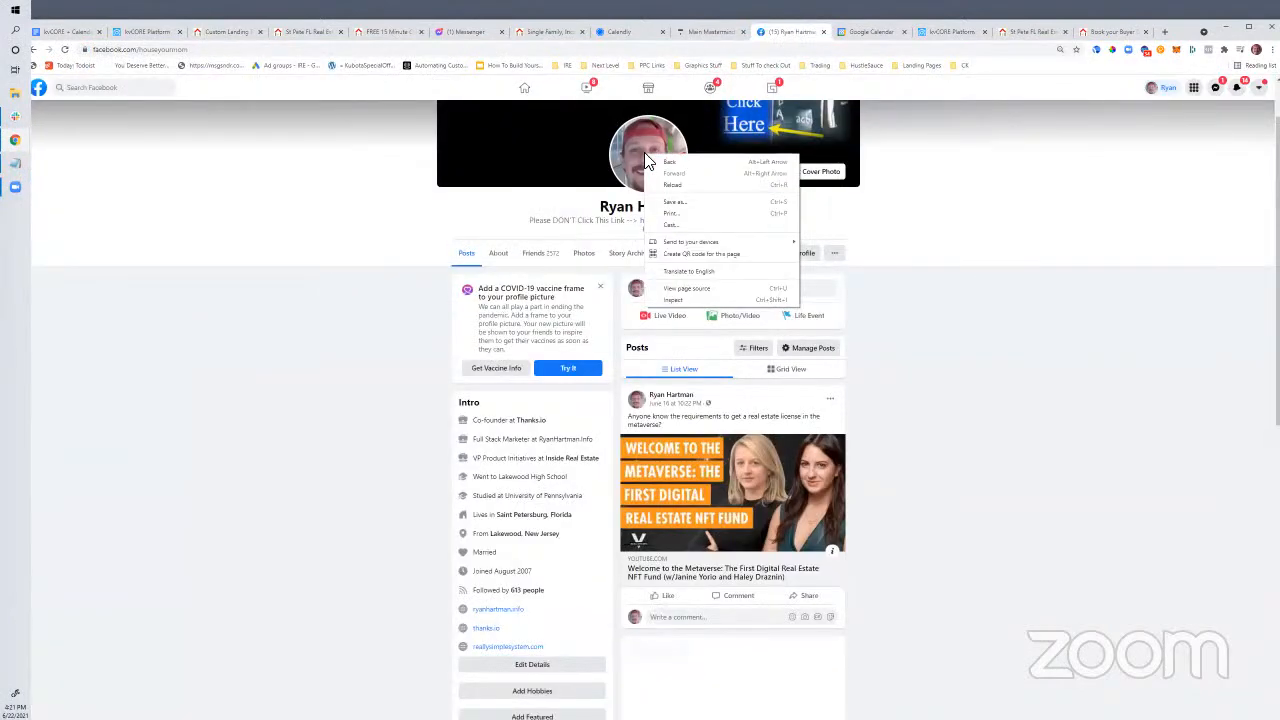
pyautogui.click(631, 158)
pyautogui.click(600, 210)
pyautogui.rightClick(554, 385)
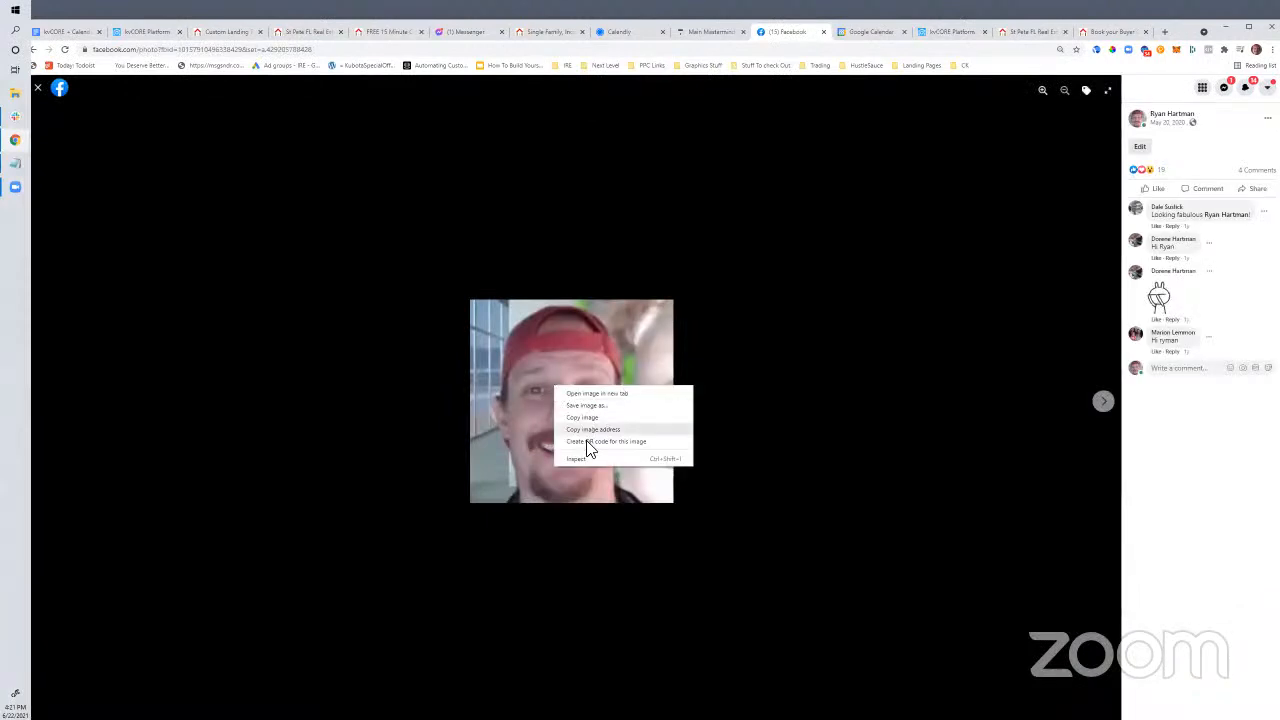
pyautogui.click(586, 434)
pyautogui.rightClick(586, 370)
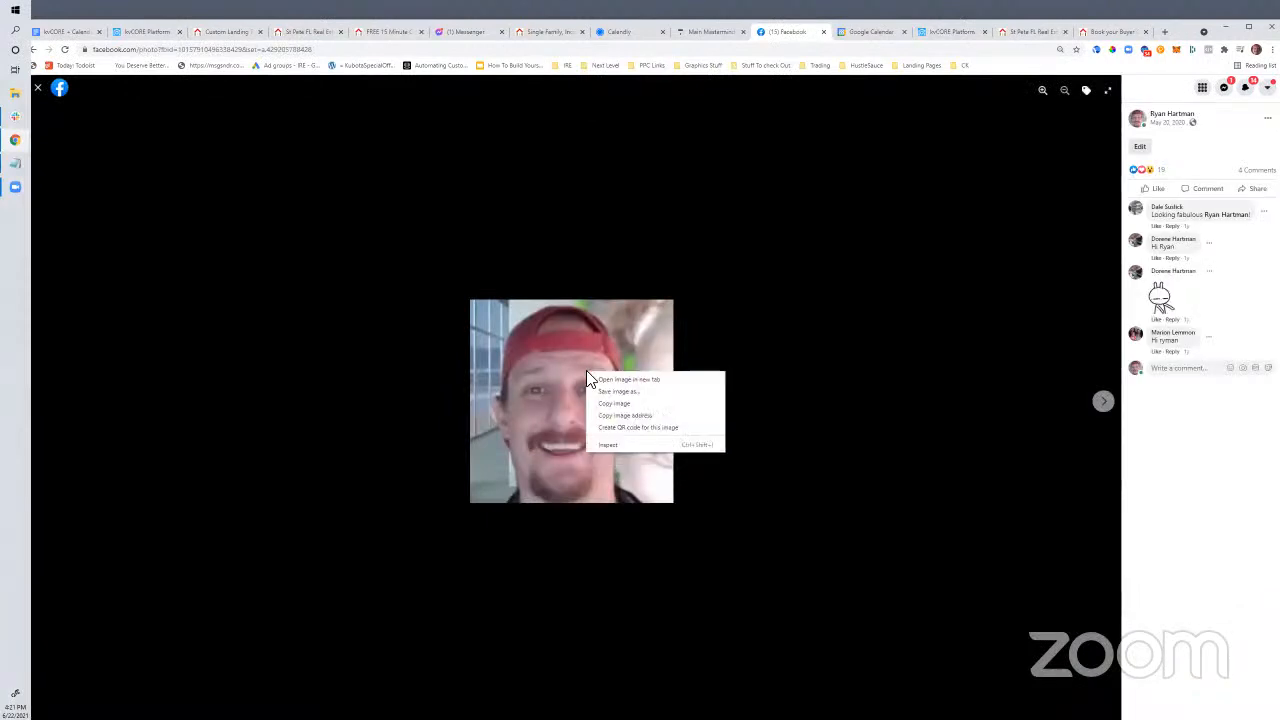
pyautogui.click(608, 414)
# Cycle through the browser tabs back to the landing page editor
pyautogui.click(733, 32)
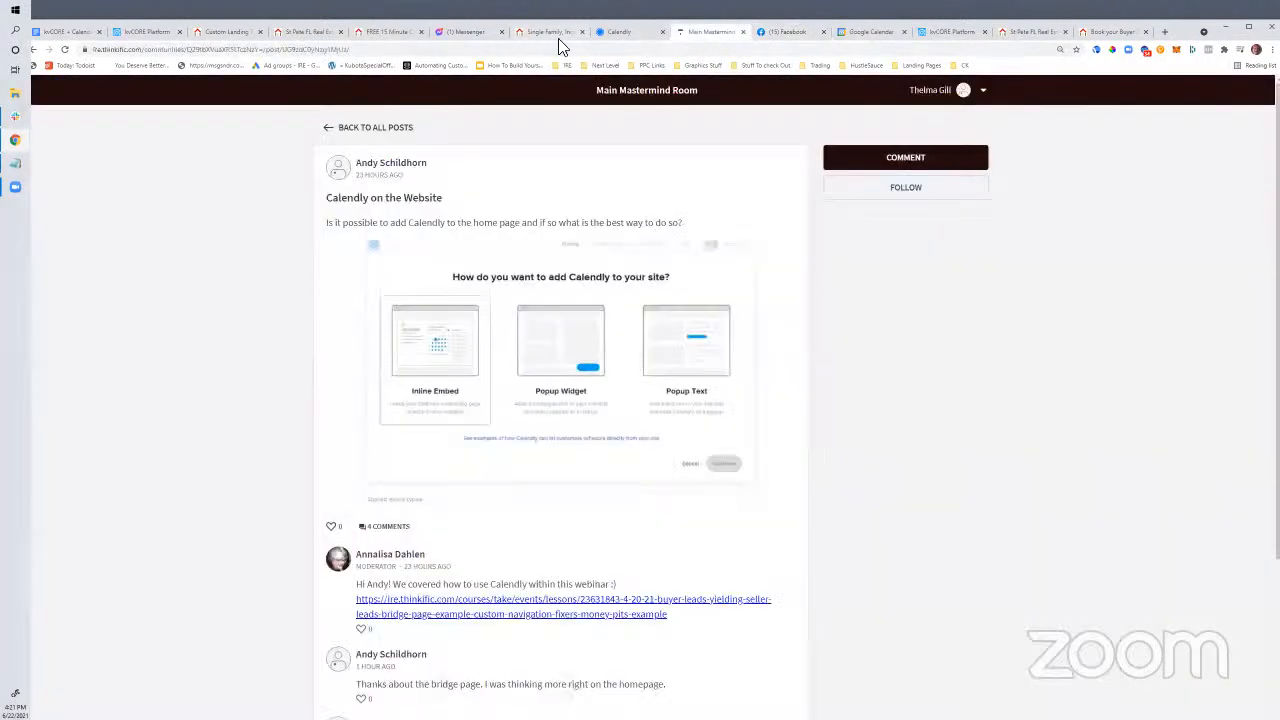
pyautogui.click(556, 35)
pyautogui.click(388, 33)
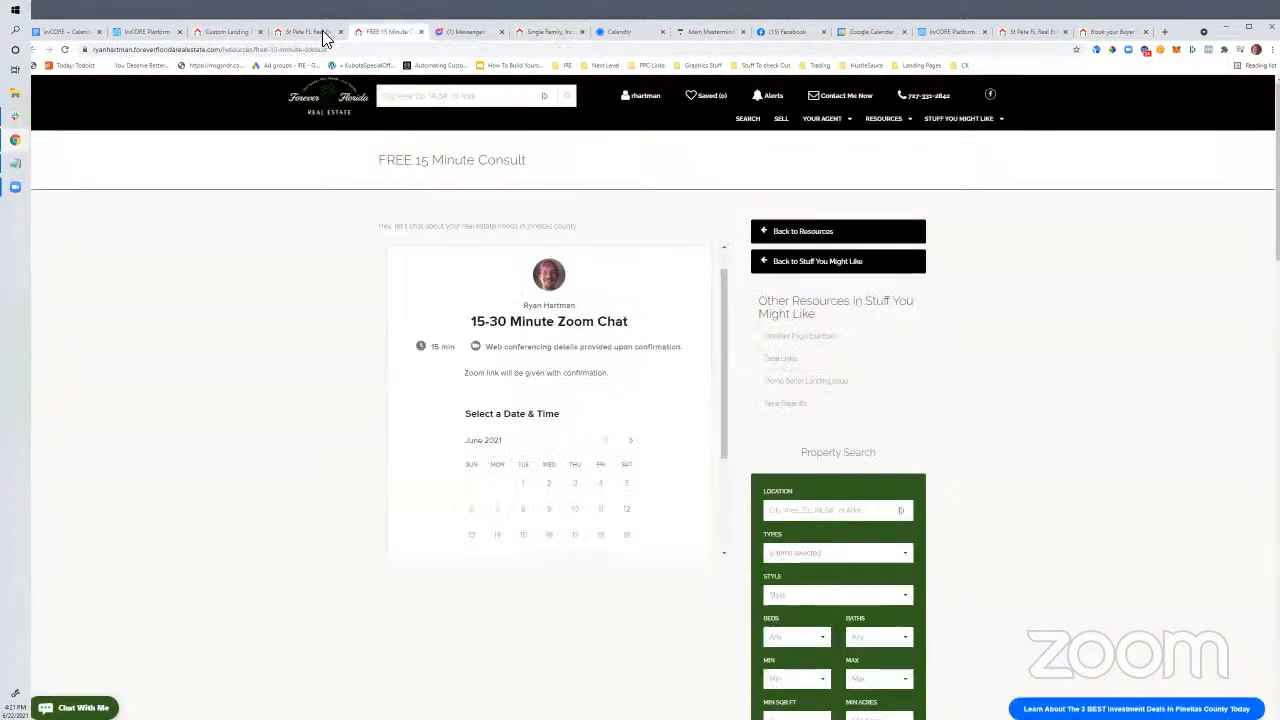
pyautogui.click(290, 32)
pyautogui.click(229, 33)
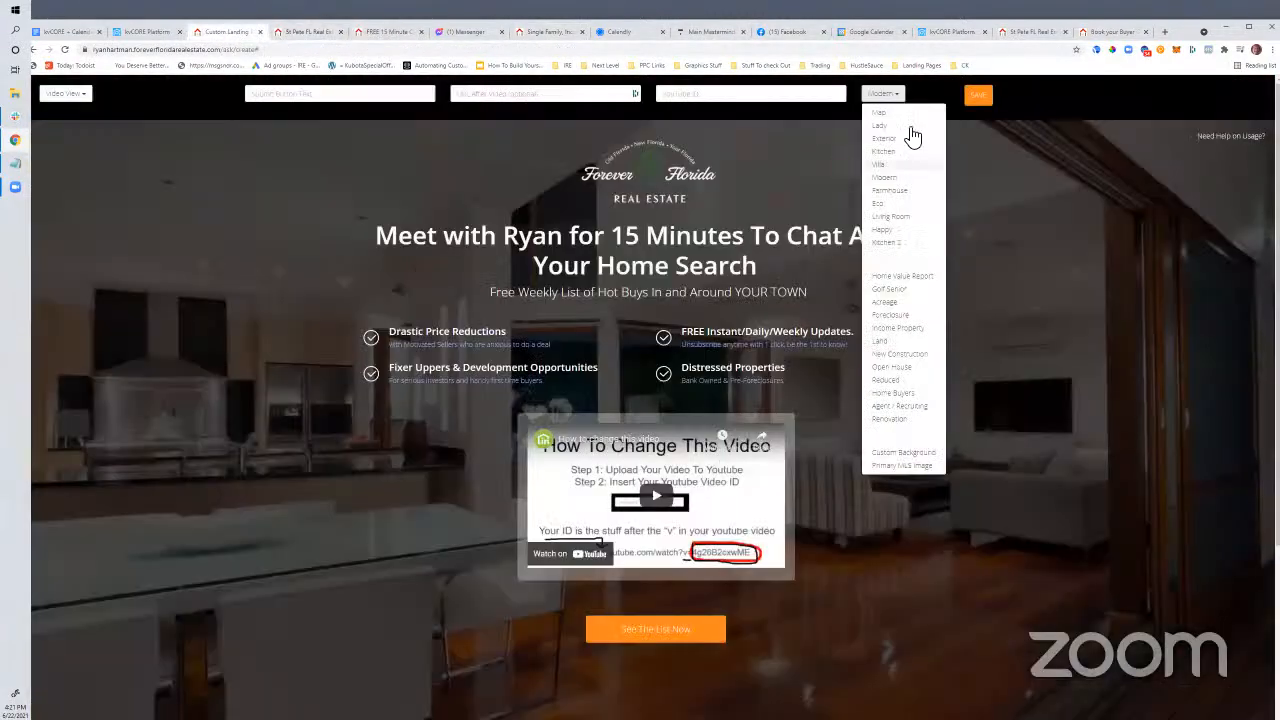
# Apply the copied profile photo URL as the landing page's custom background
pyautogui.click(903, 452)
pyautogui.hotkey('ctrl', 'v')
pyautogui.click(701, 130)
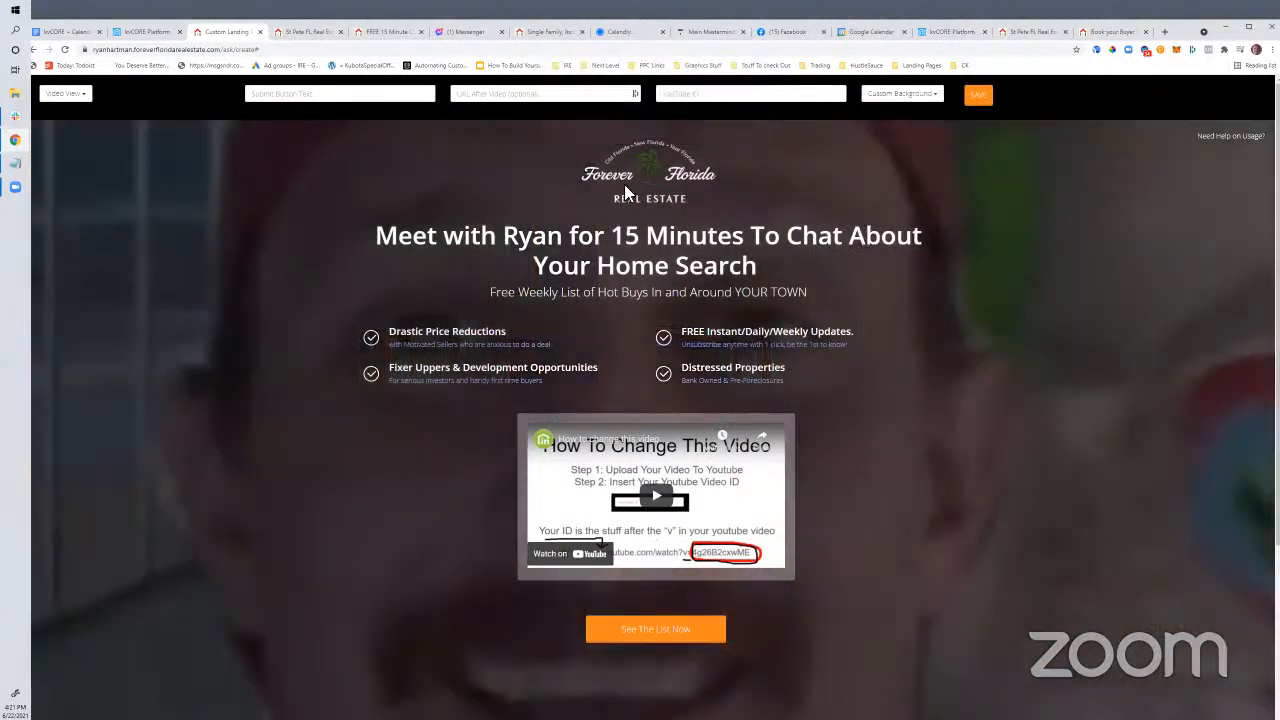
pyautogui.scroll(-4, 398, 386)
pyautogui.scroll(4, 398, 386)
pyautogui.scroll(-2, 392, 382)
pyautogui.scroll(2, 392, 382)
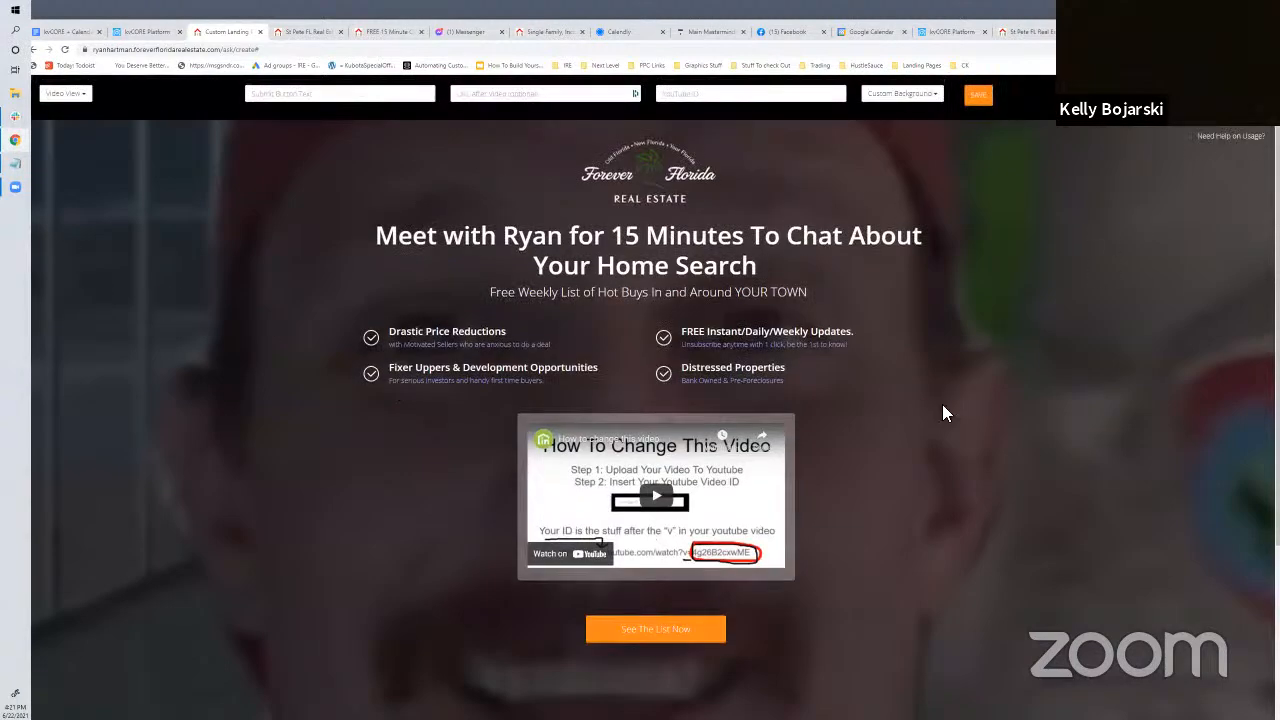
pyautogui.scroll(-3, 880, 452)
pyautogui.scroll(3, 875, 450)
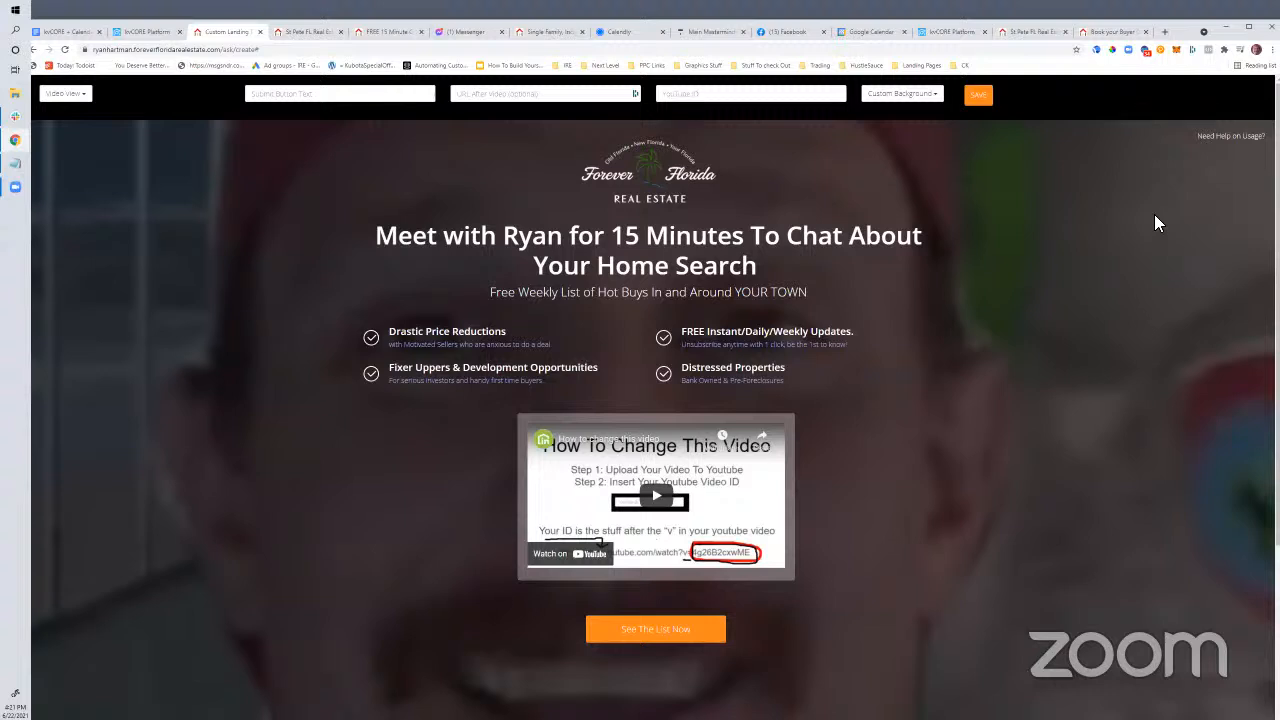
pyautogui.scroll(-2, 816, 300)
pyautogui.scroll(2, 816, 300)
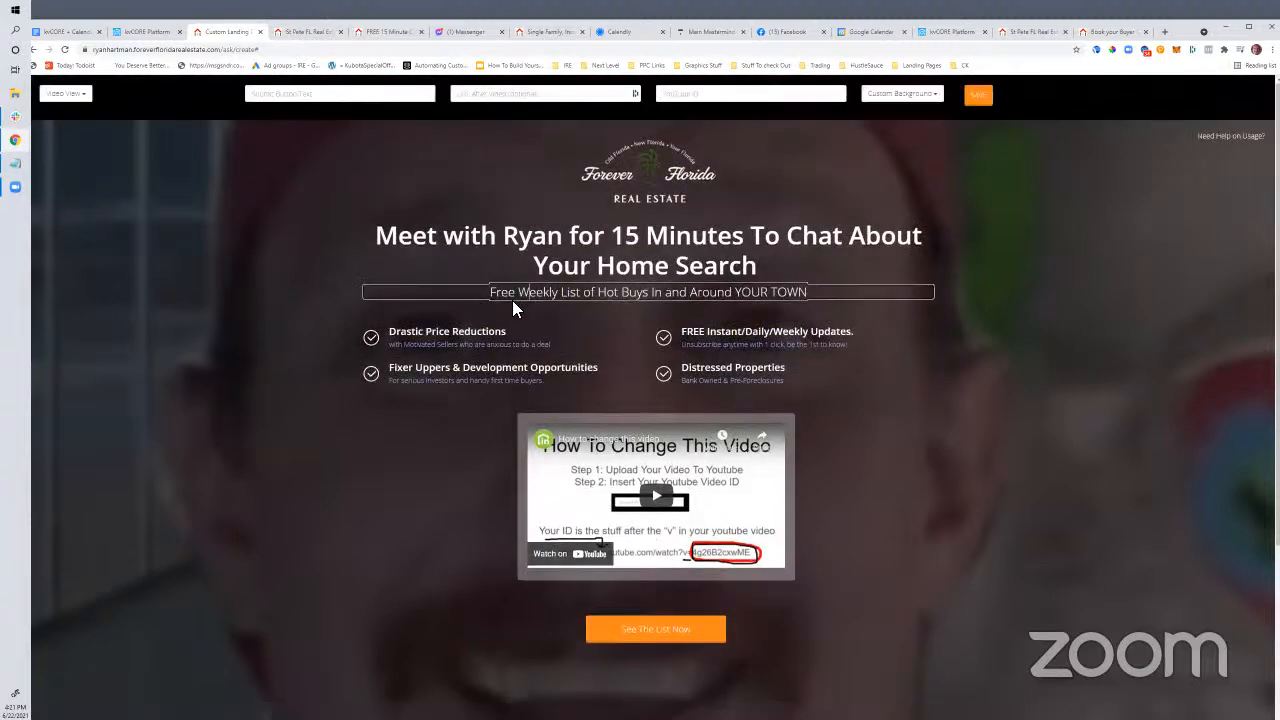
# Delete the subtitle and the Price Reductions, Fixer Uppers, Updates and Distressed Properties bullets
pyautogui.hotkey('ctrl', 'a')
pyautogui.press('BackSpace')
pyautogui.click(454, 319)
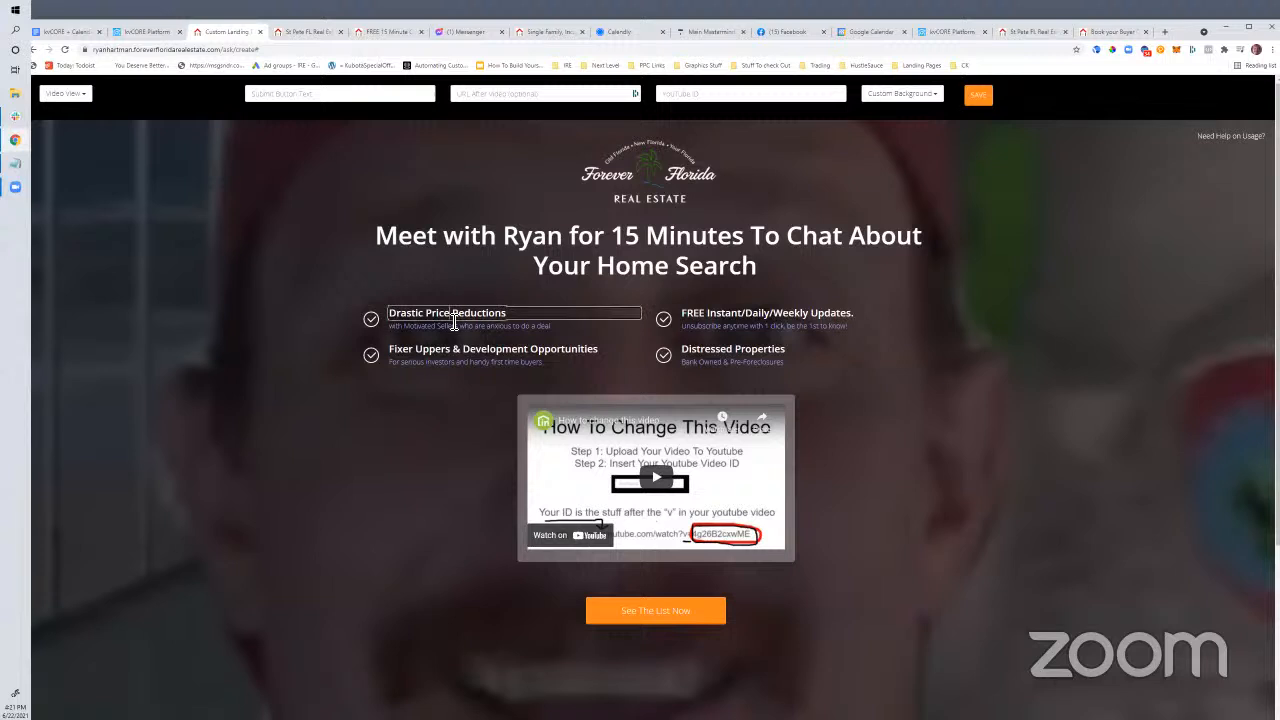
pyautogui.hotkey('ctrl', 'a')
pyautogui.press('BackSpace')
pyautogui.click(454, 319)
pyautogui.hotkey('ctrl', 'a')
pyautogui.press('BackSpace')
pyautogui.click(716, 316)
pyautogui.hotkey('ctrl', 'a')
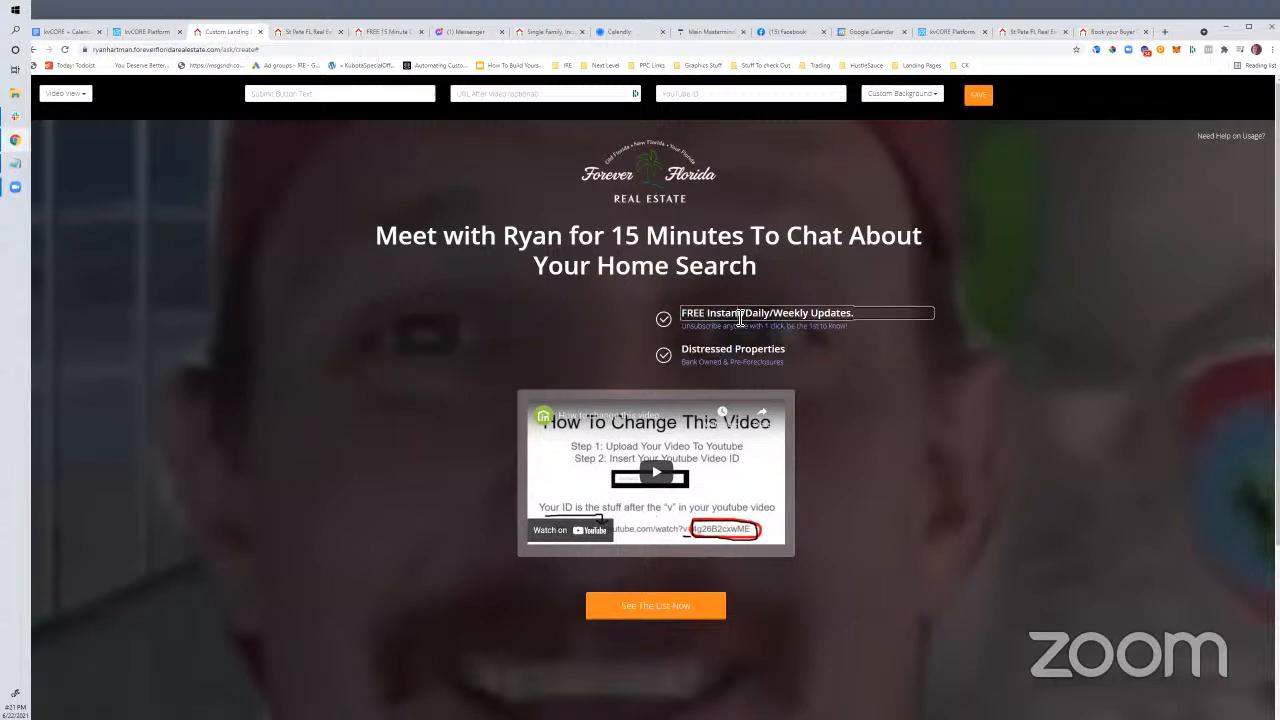
pyautogui.press('BackSpace')
pyautogui.click(716, 316)
pyautogui.hotkey('ctrl', 'a')
pyautogui.press('BackSpace')
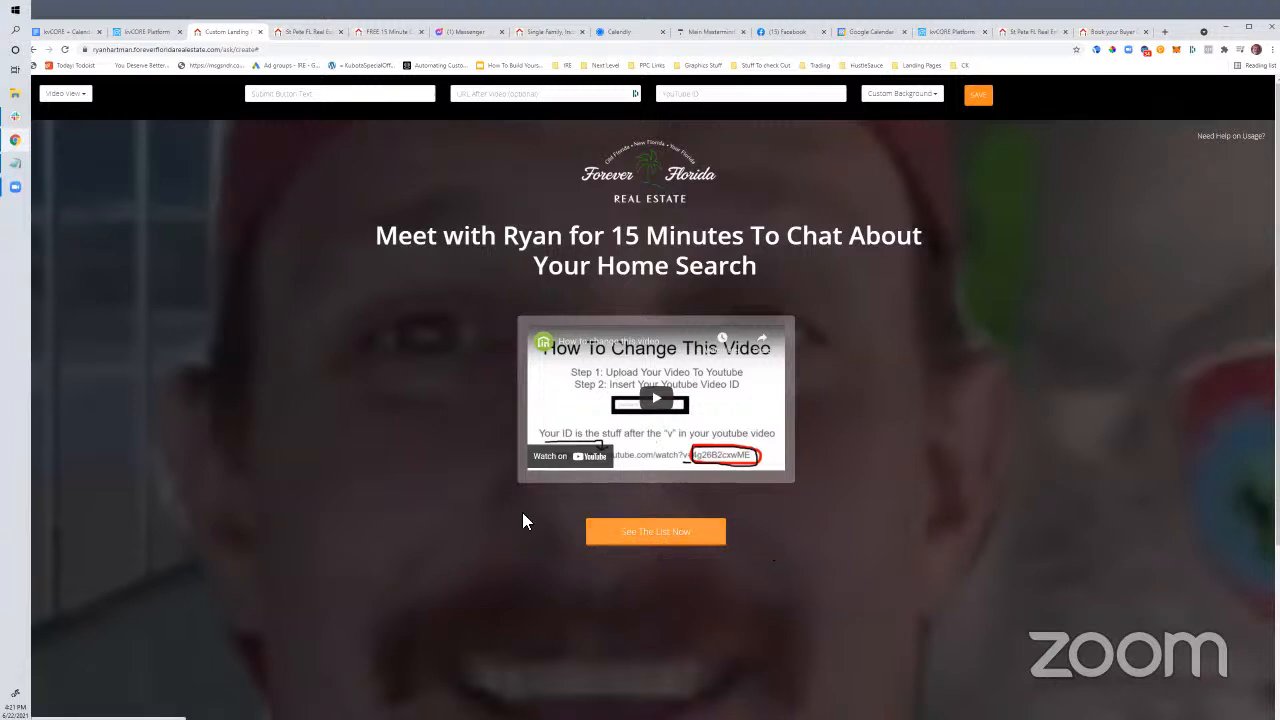
# Switch the landing page background to the Farmhouse kitchen image
pyautogui.click(514, 100)
pyautogui.write('http://calendly.com/')
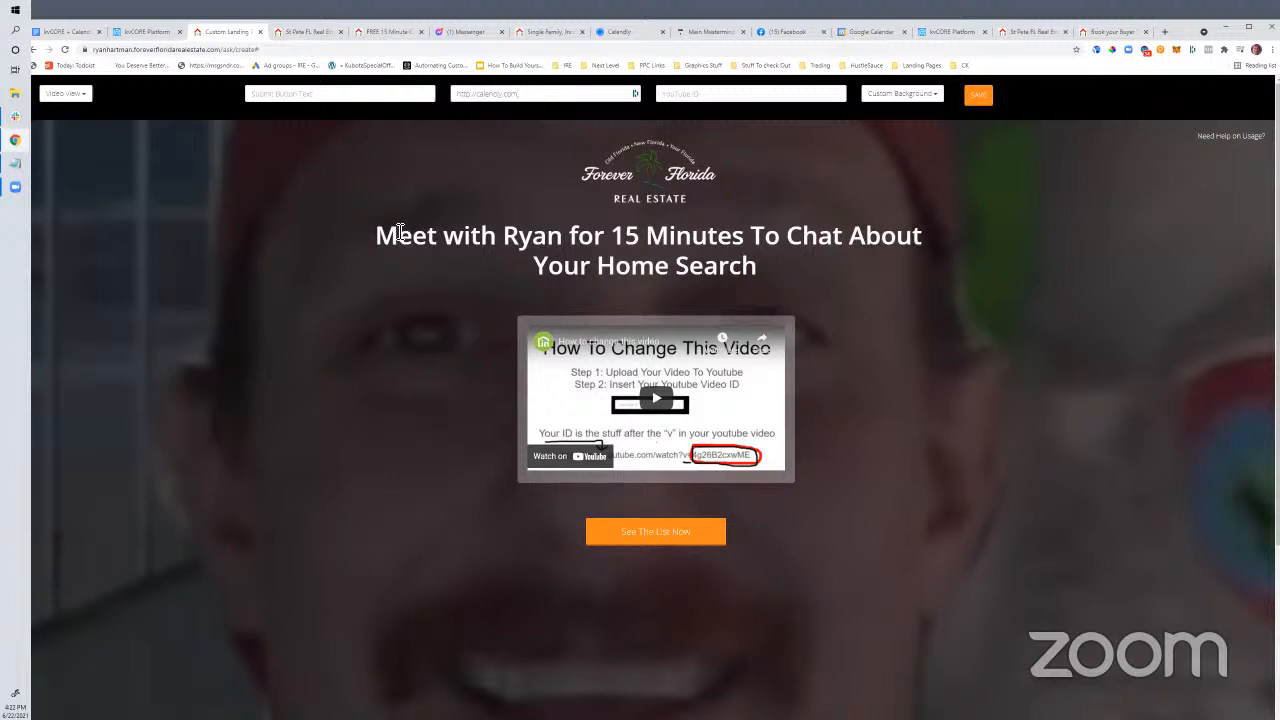
pyautogui.moveTo(398, 236); pyautogui.dragTo(877, 254)
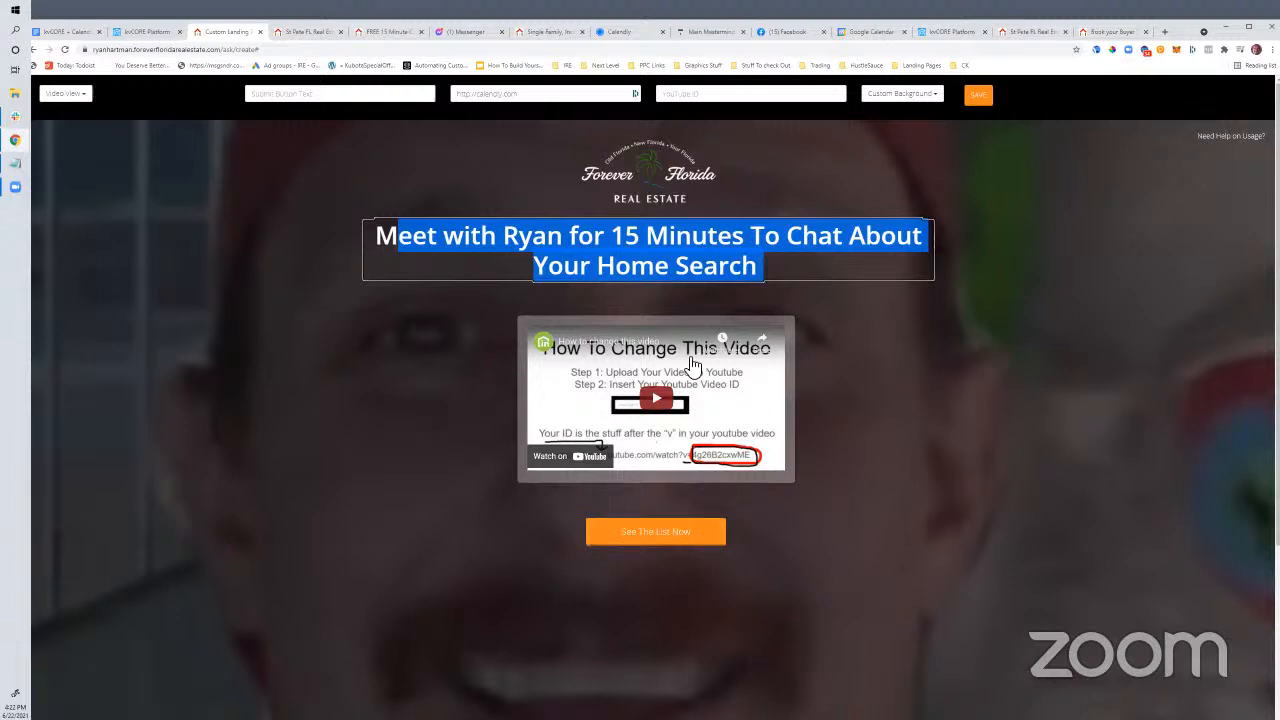
pyautogui.click(340, 328)
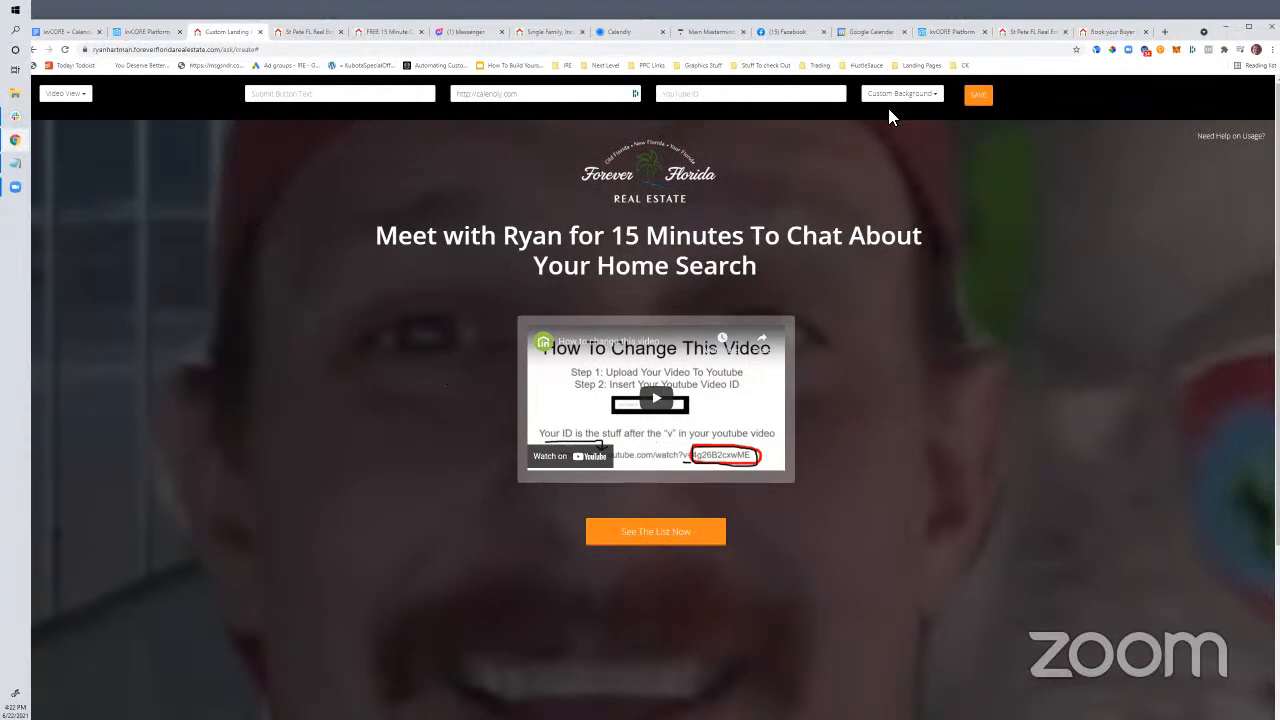
pyautogui.click(905, 93)
pyautogui.click(910, 166)
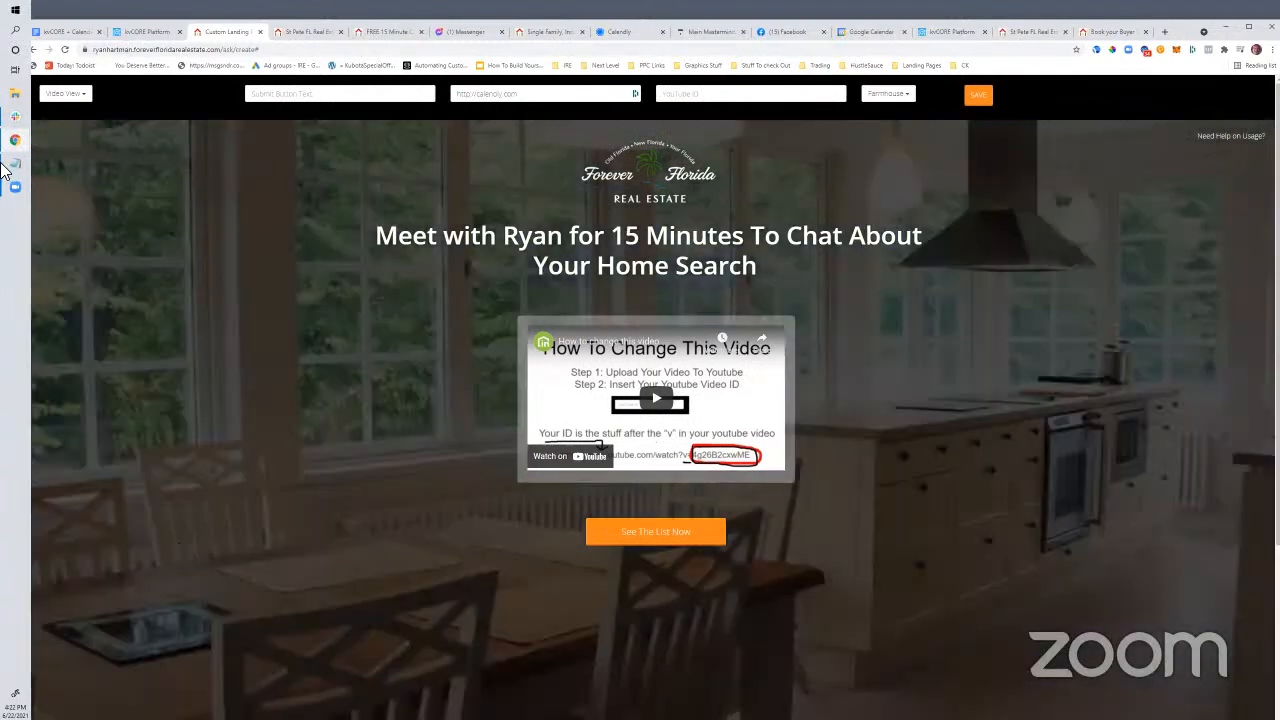
# Check the kvCORE website and custom landing page tabs, ending on the outline document
pyautogui.click(146, 30)
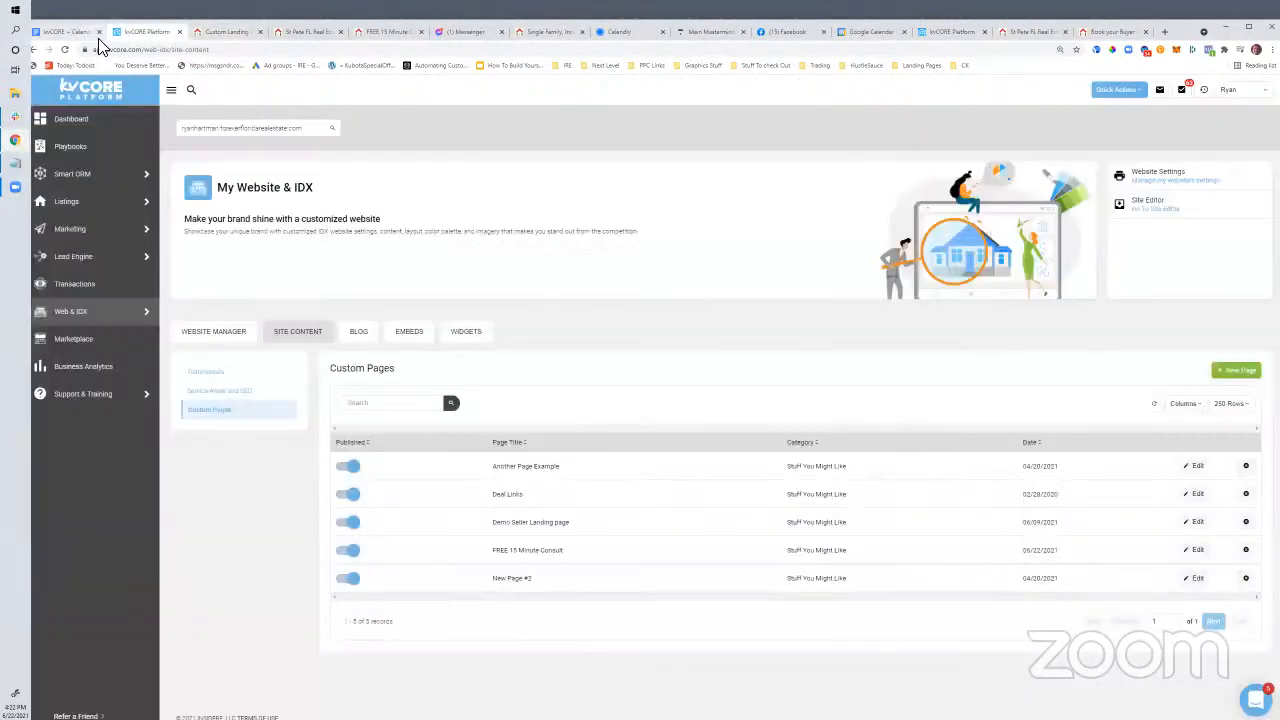
pyautogui.click(72, 32)
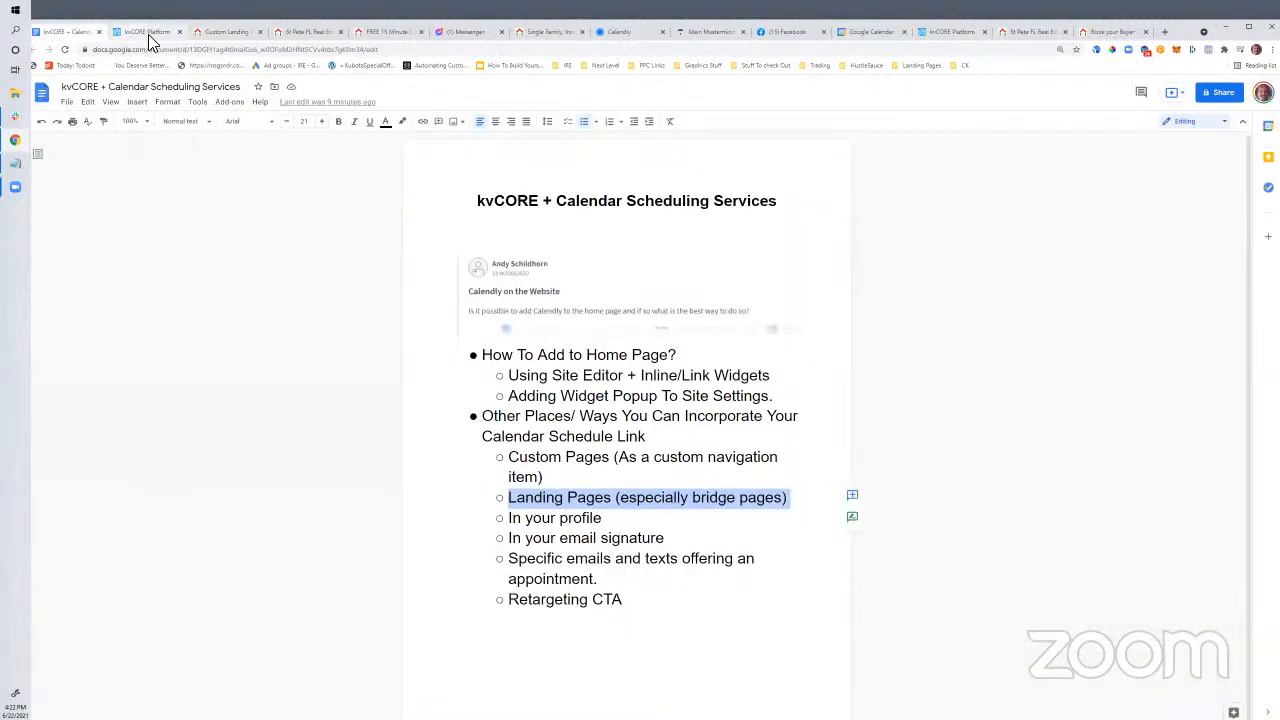
pyautogui.click(148, 34)
pyautogui.click(72, 32)
pyautogui.click(144, 34)
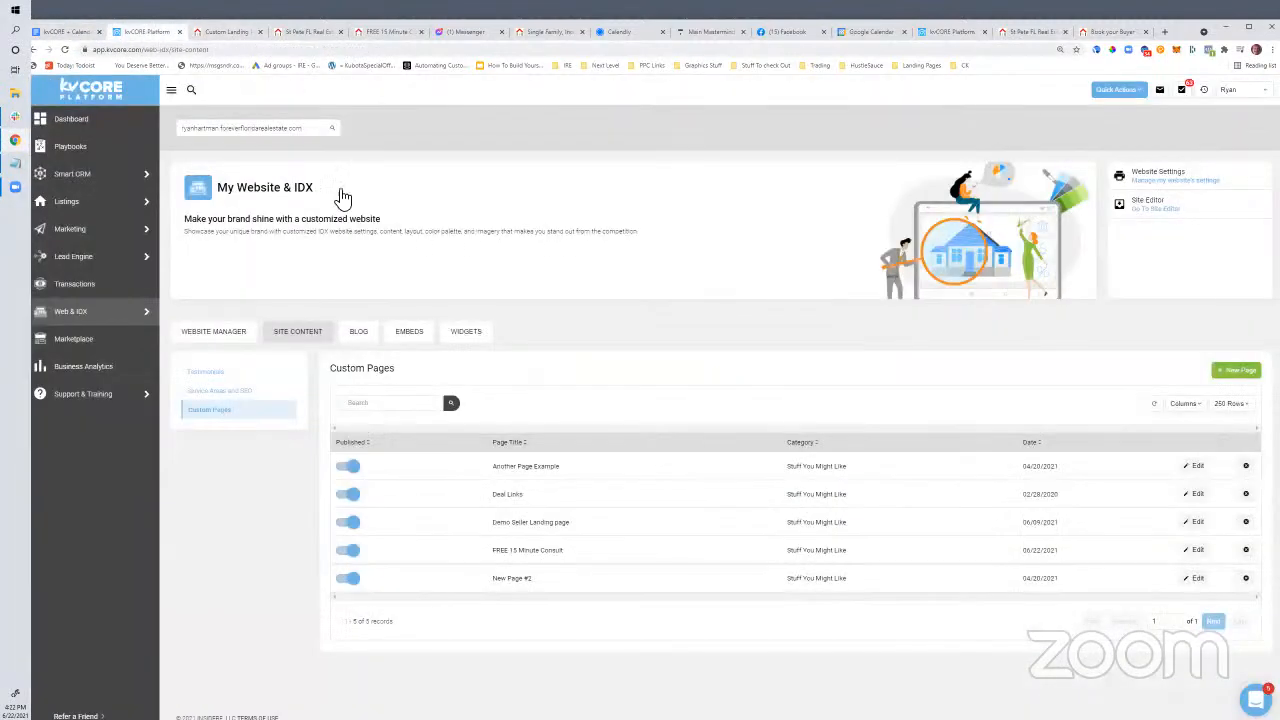
pyautogui.click(214, 34)
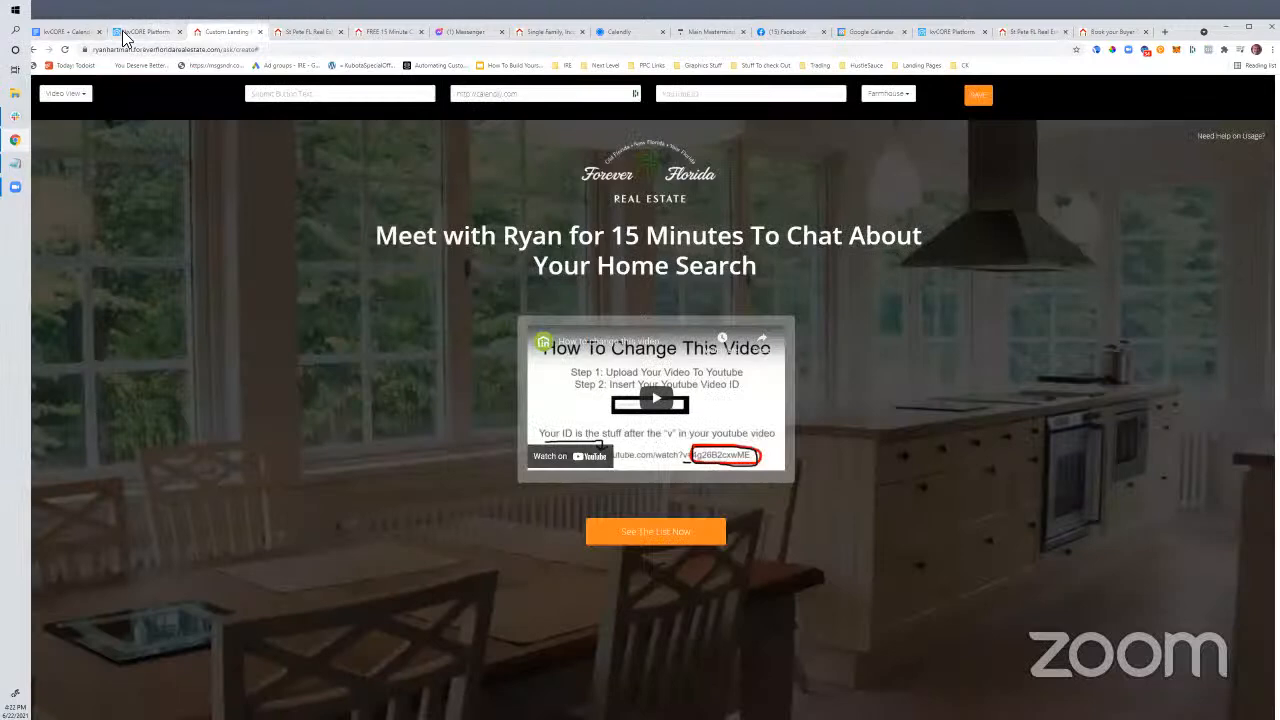
pyautogui.click(150, 32)
pyautogui.click(72, 32)
# Select 'In your profile' in the outline, then go back to kvCORE's My Website & IDX page
pyautogui.click(617, 520)
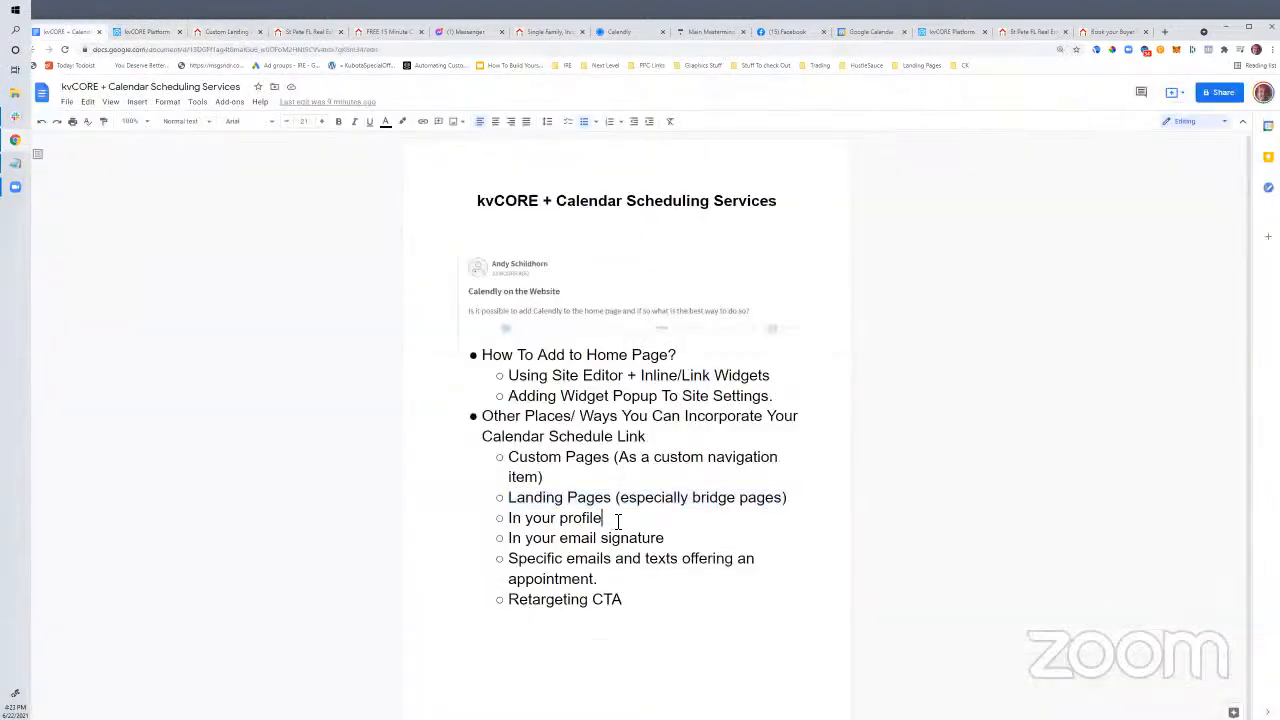
pyautogui.moveTo(558, 521); pyautogui.dragTo(509, 521)
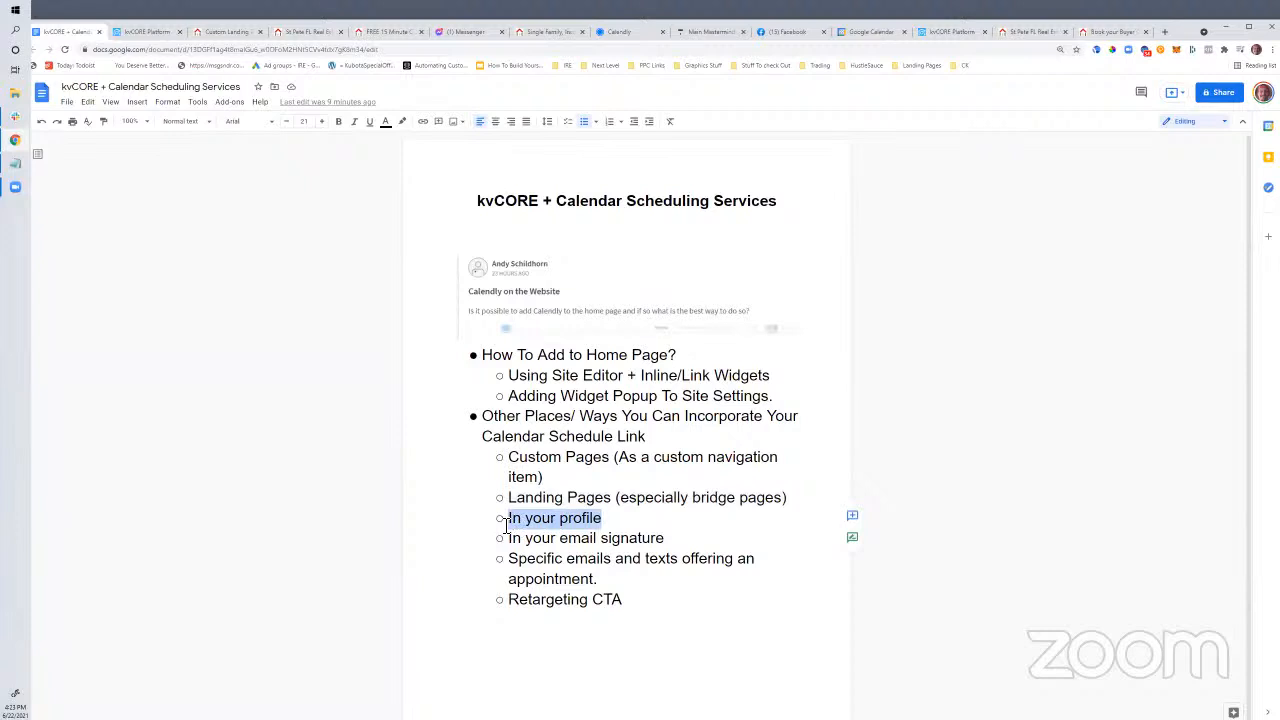
pyautogui.click(143, 31)
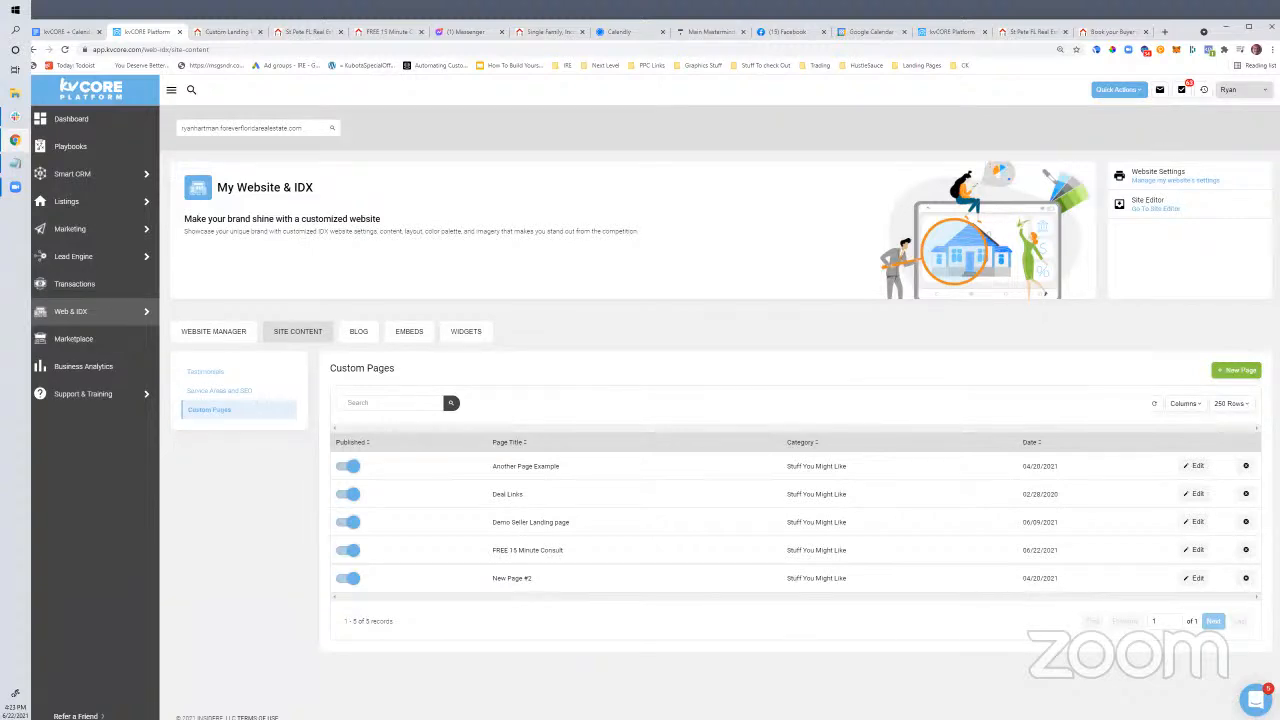
# Open My Profile from the account menu and put it into Edit Profile mode
pyautogui.click(1243, 90)
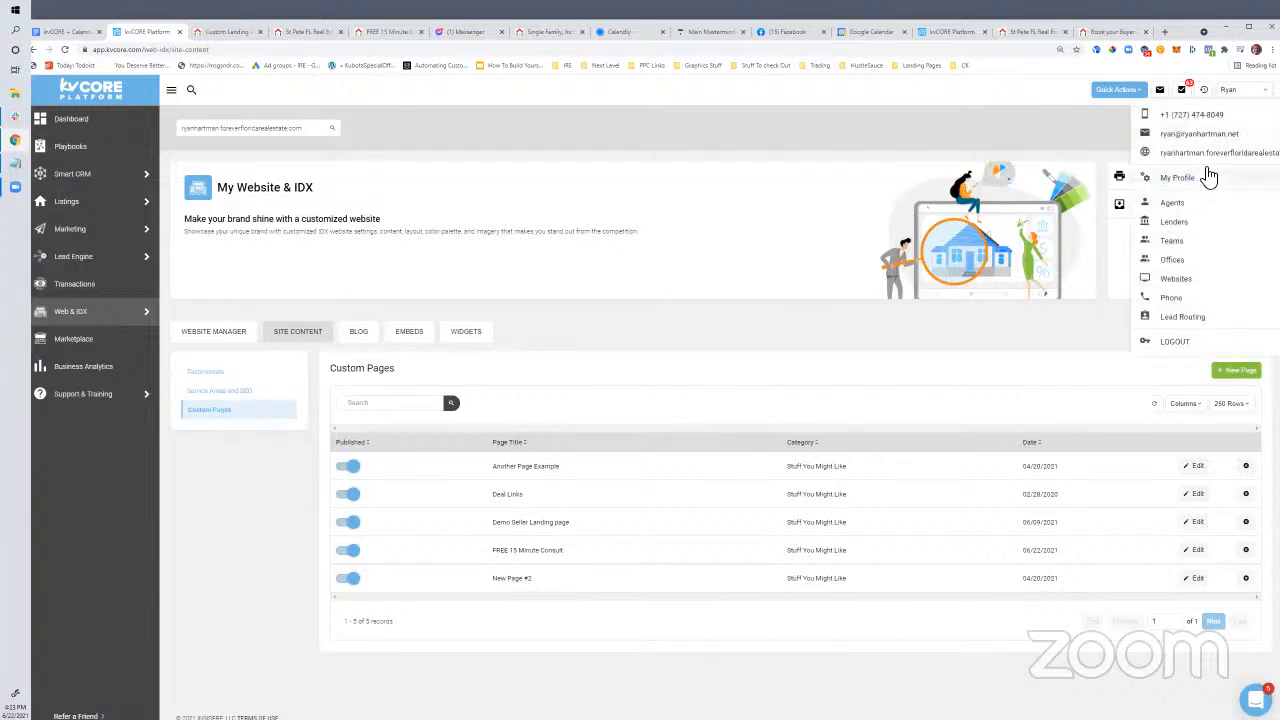
pyautogui.click(1205, 177)
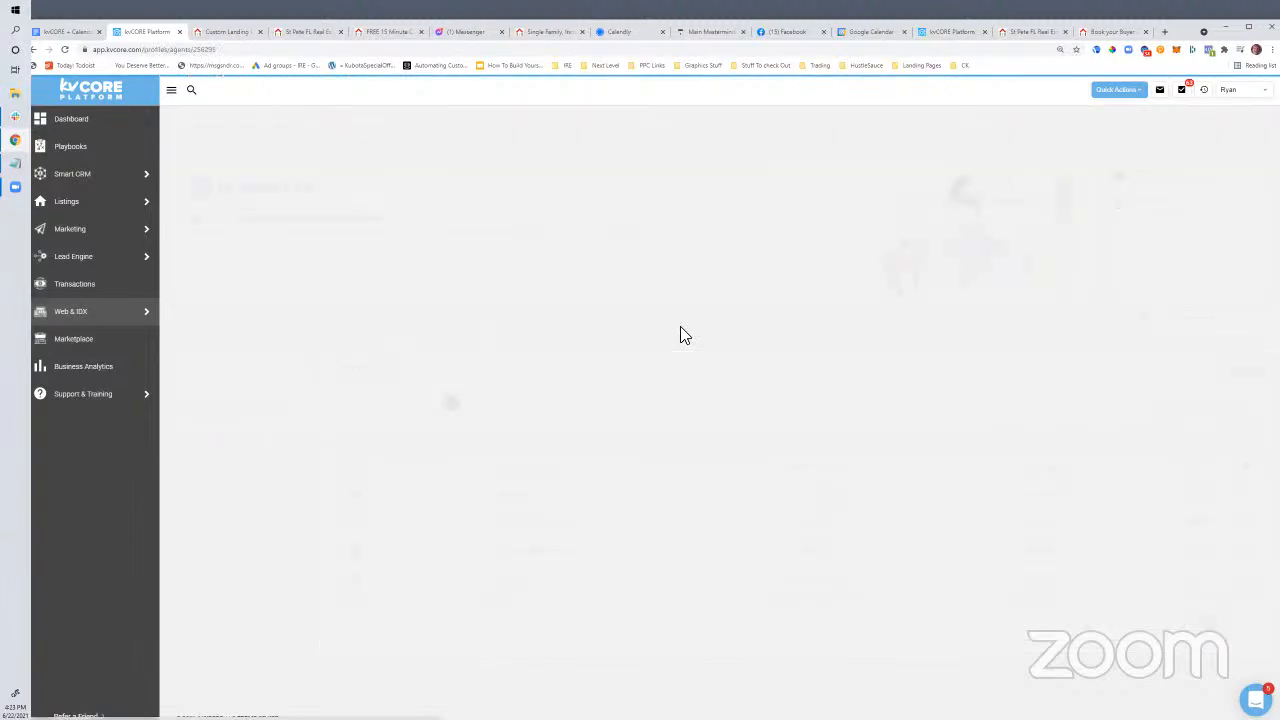
pyautogui.scroll(-2, 620, 380)
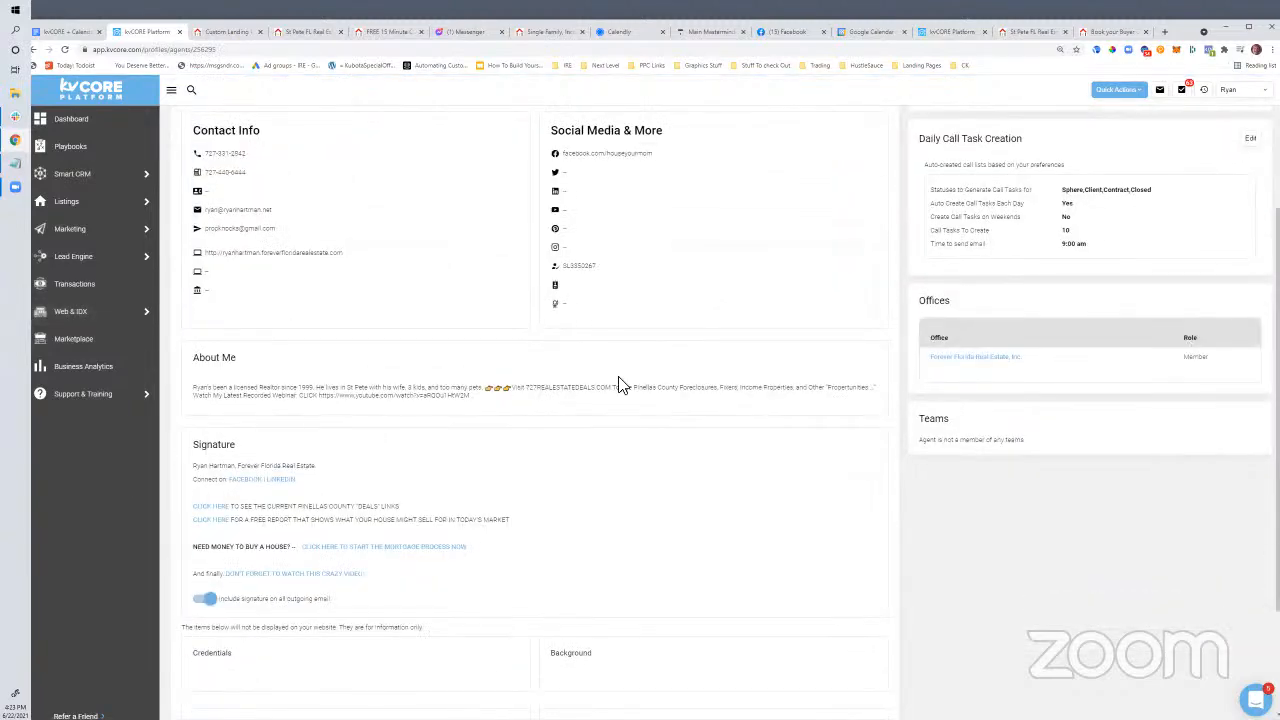
pyautogui.scroll(2, 780, 266)
pyautogui.click(860, 191)
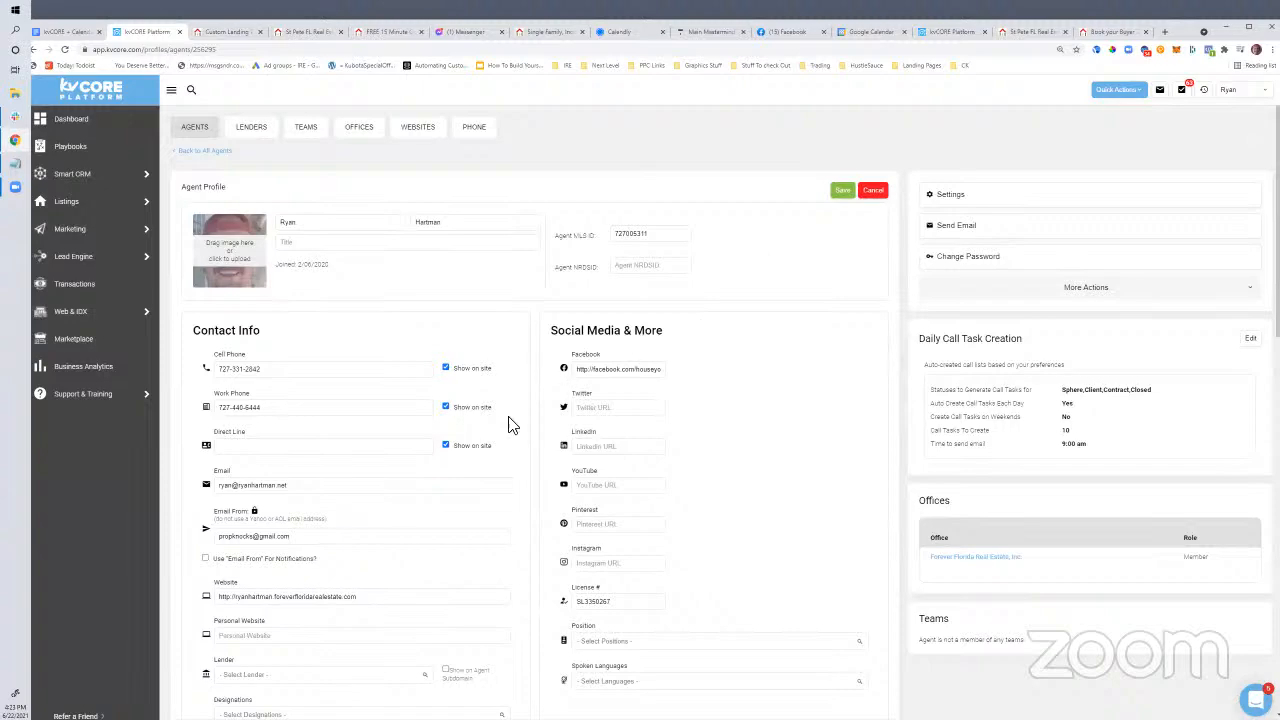
# Insert two blank lines atop the About Me bio and bring up the Calendly notes
pyautogui.scroll(-6, 508, 434)
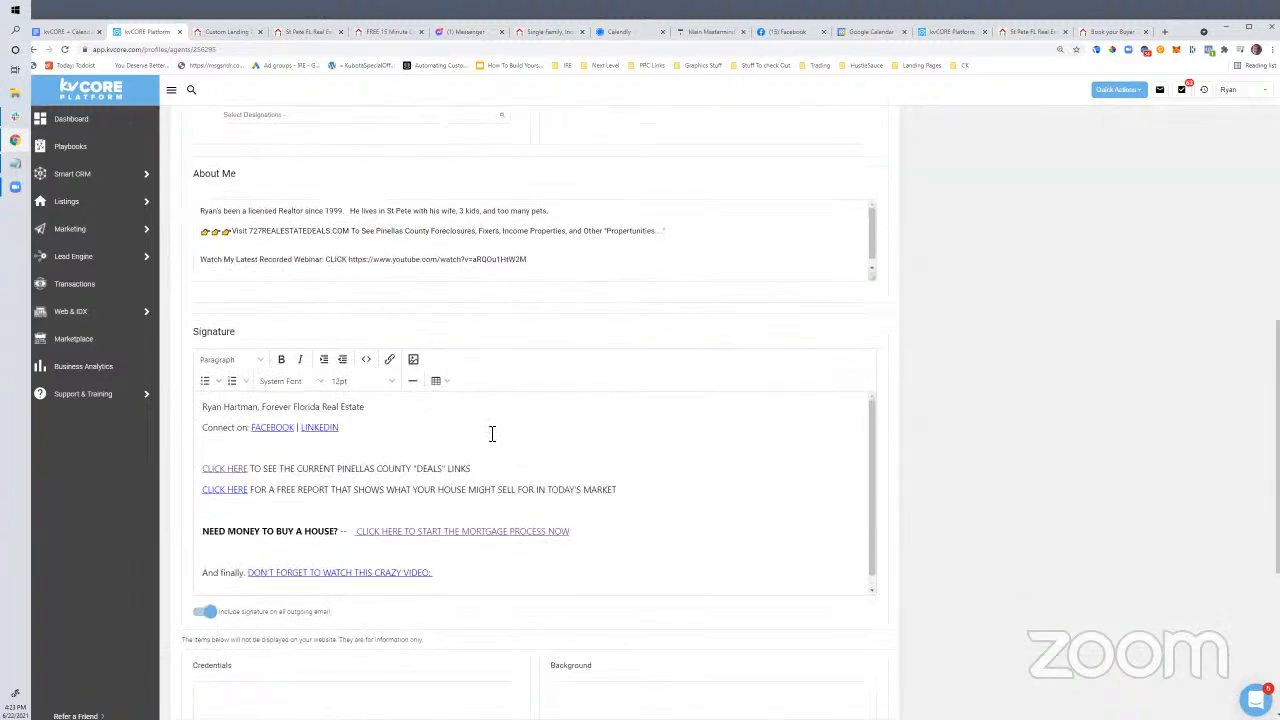
pyautogui.scroll(2, 491, 433)
pyautogui.moveTo(491, 413); pyautogui.dragTo(200, 362)
pyautogui.click(207, 368)
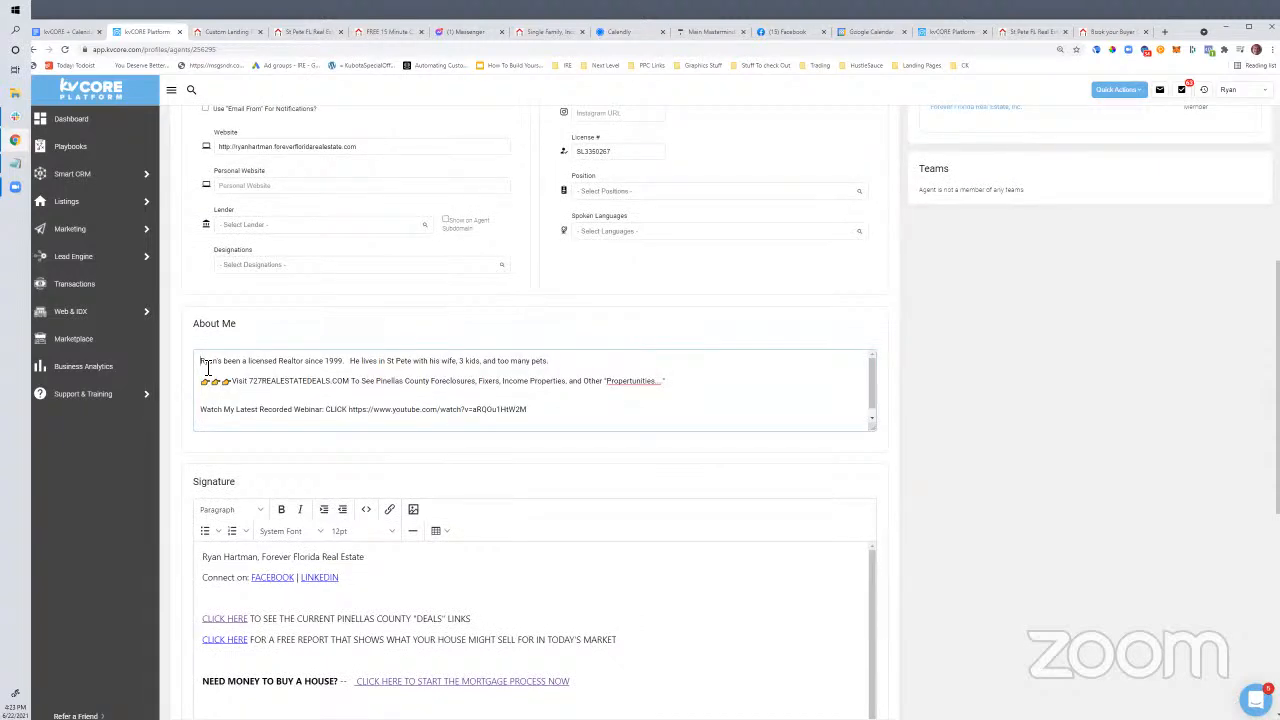
pyautogui.press('Return')
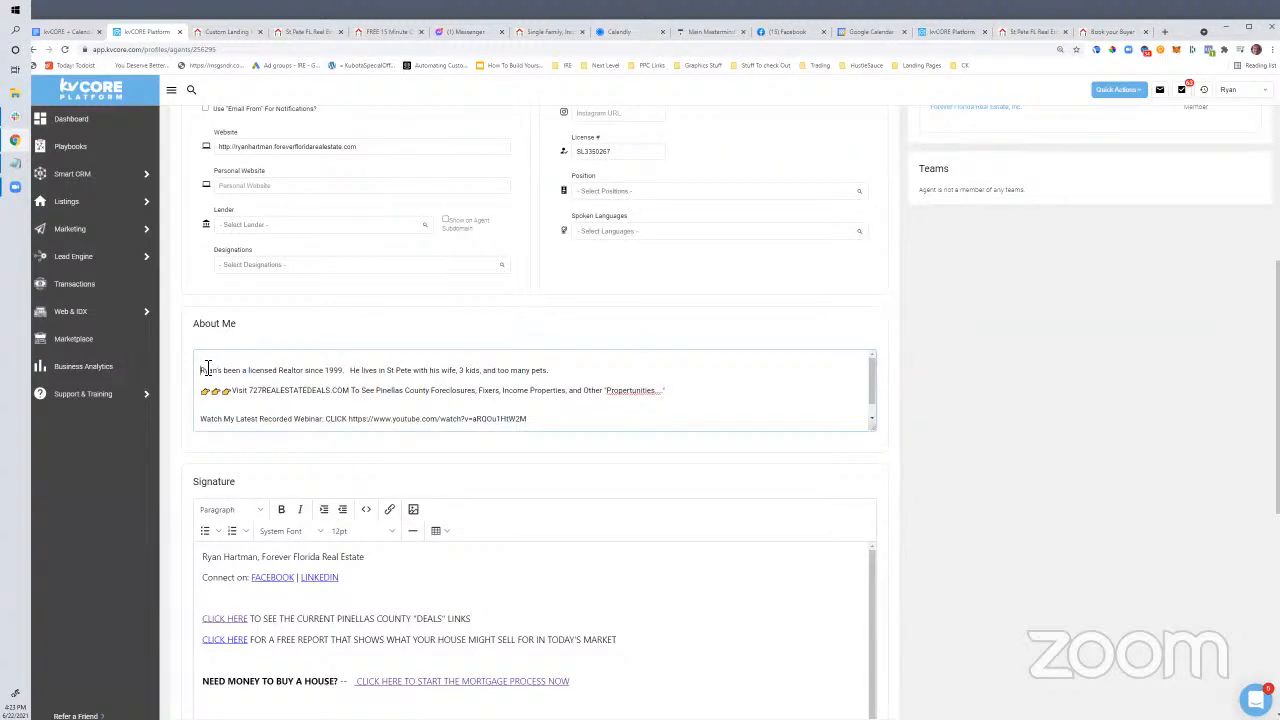
pyautogui.scroll(1, 207, 368)
pyautogui.moveTo(240, 424); pyautogui.dragTo(208, 433)
pyautogui.scroll(-1, 337, 614)
pyautogui.scroll(2, 394, 640)
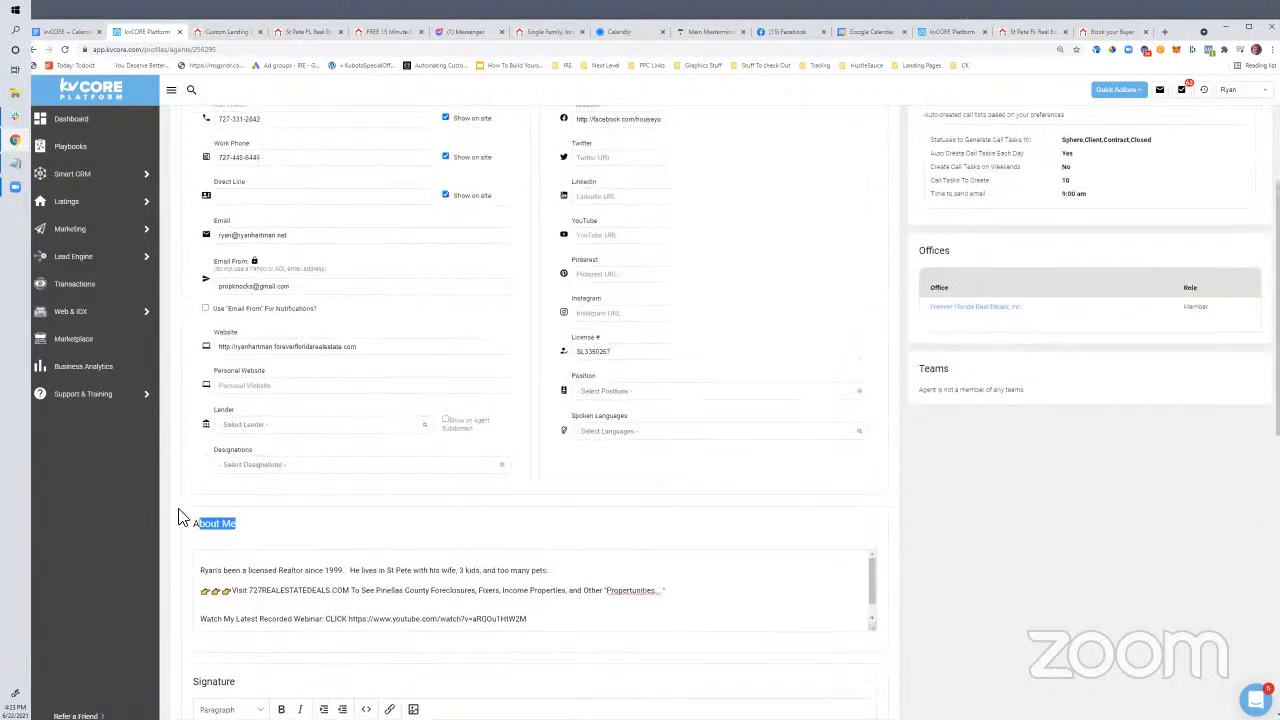
pyautogui.scroll(1, 337, 409)
pyautogui.scroll(-2, 337, 450)
pyautogui.click(203, 427)
pyautogui.press('Return')
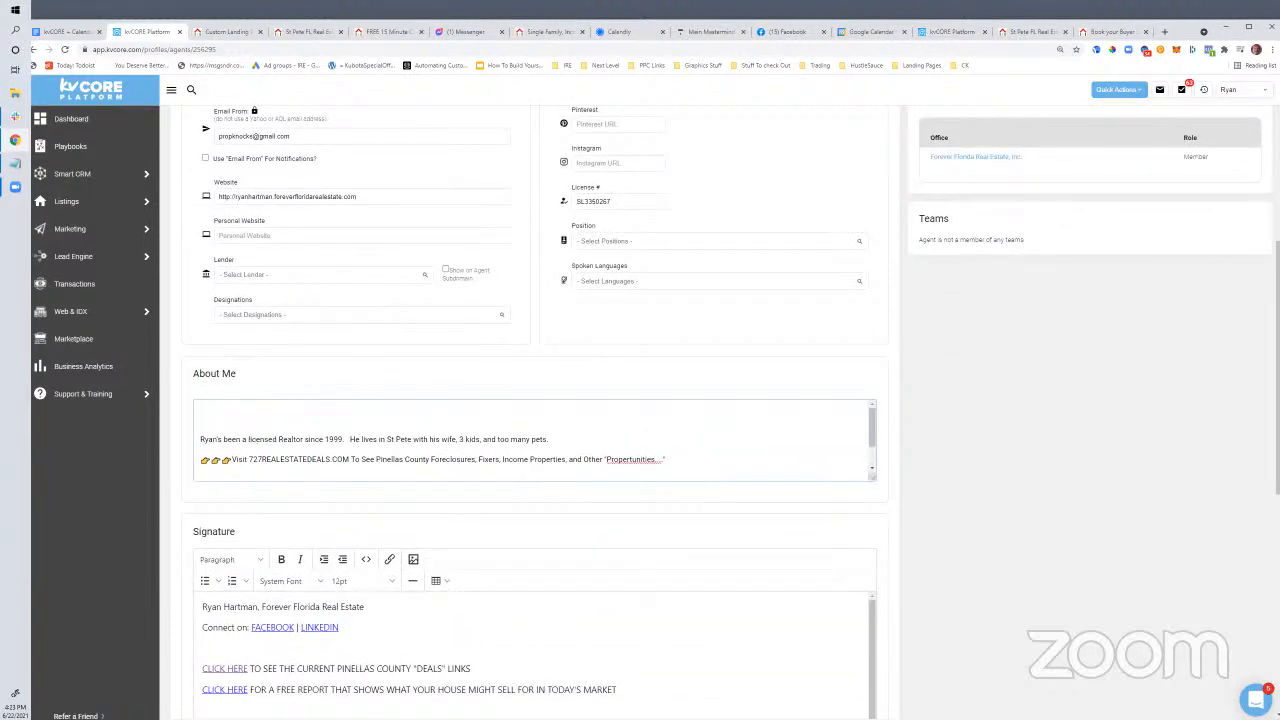
pyautogui.hotkey('alt', 'Tab')
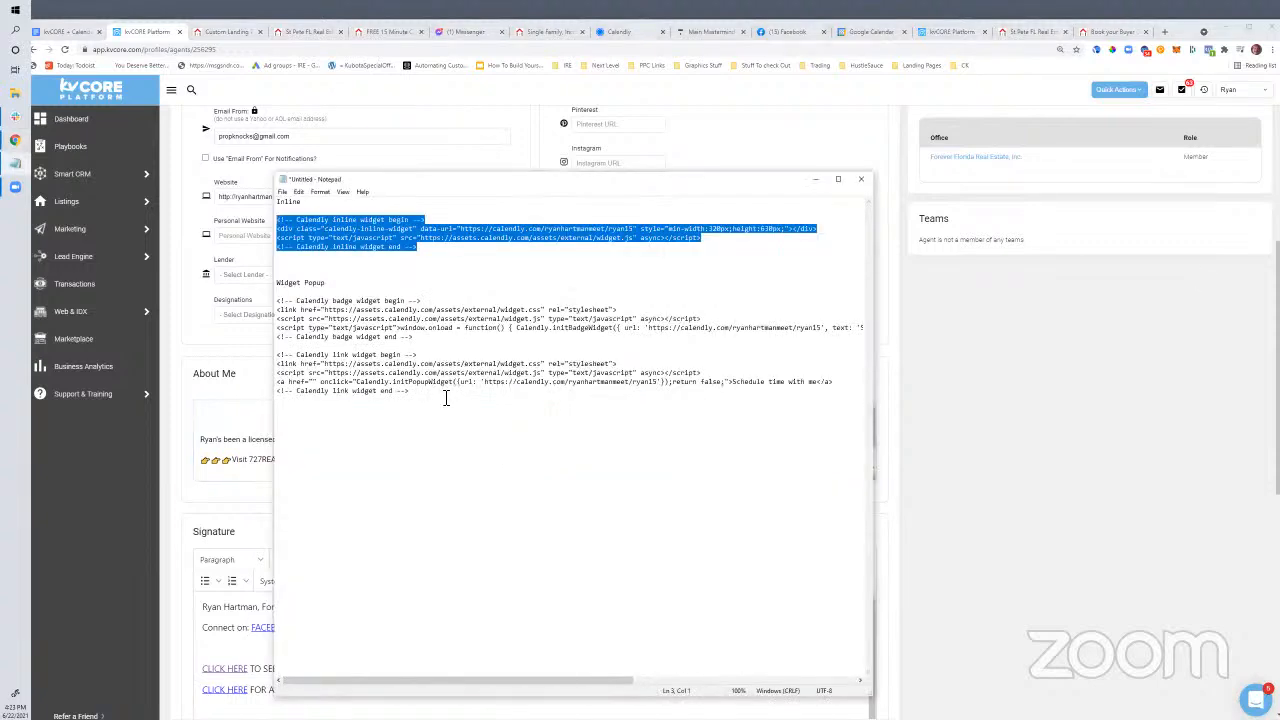
# Paste the three Calendly popup-link code lines from Notepad into About Me and save the profile
pyautogui.click(395, 318)
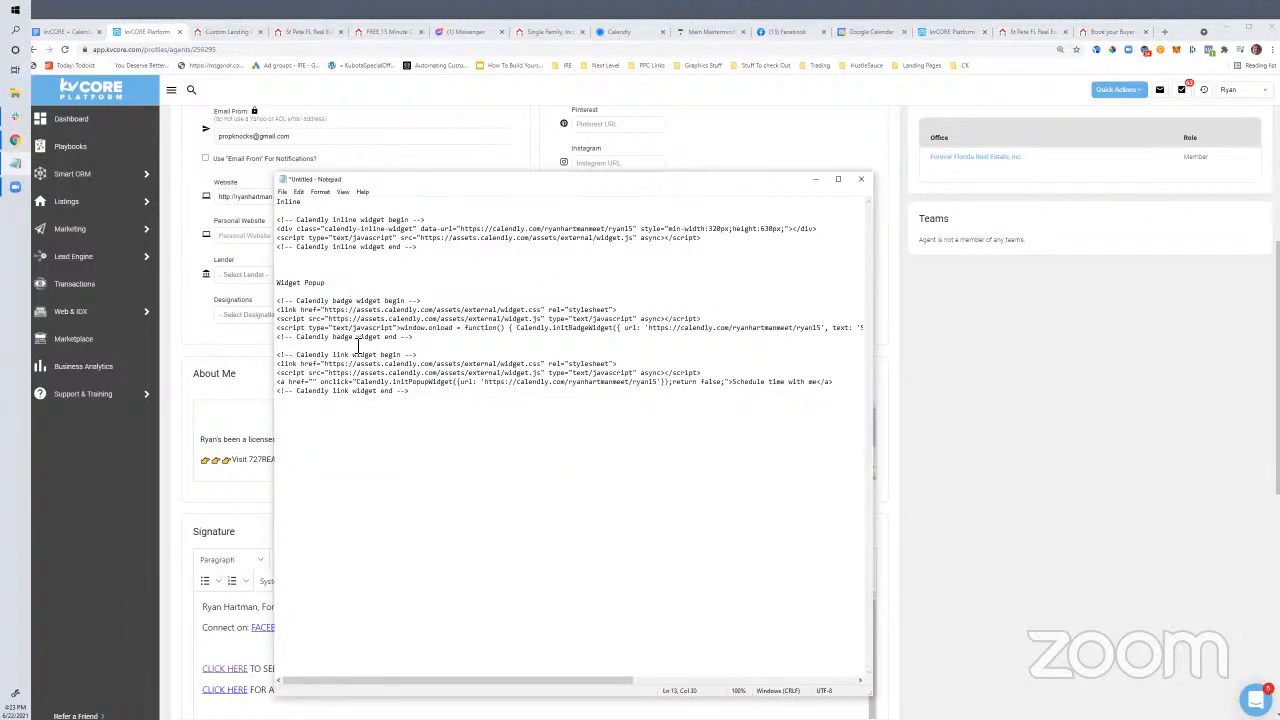
pyautogui.moveTo(834, 382); pyautogui.dragTo(268, 370)
pyautogui.hotkey('ctrl', 'c')
pyautogui.click(220, 423)
pyautogui.hotkey('ctrl', 'v')
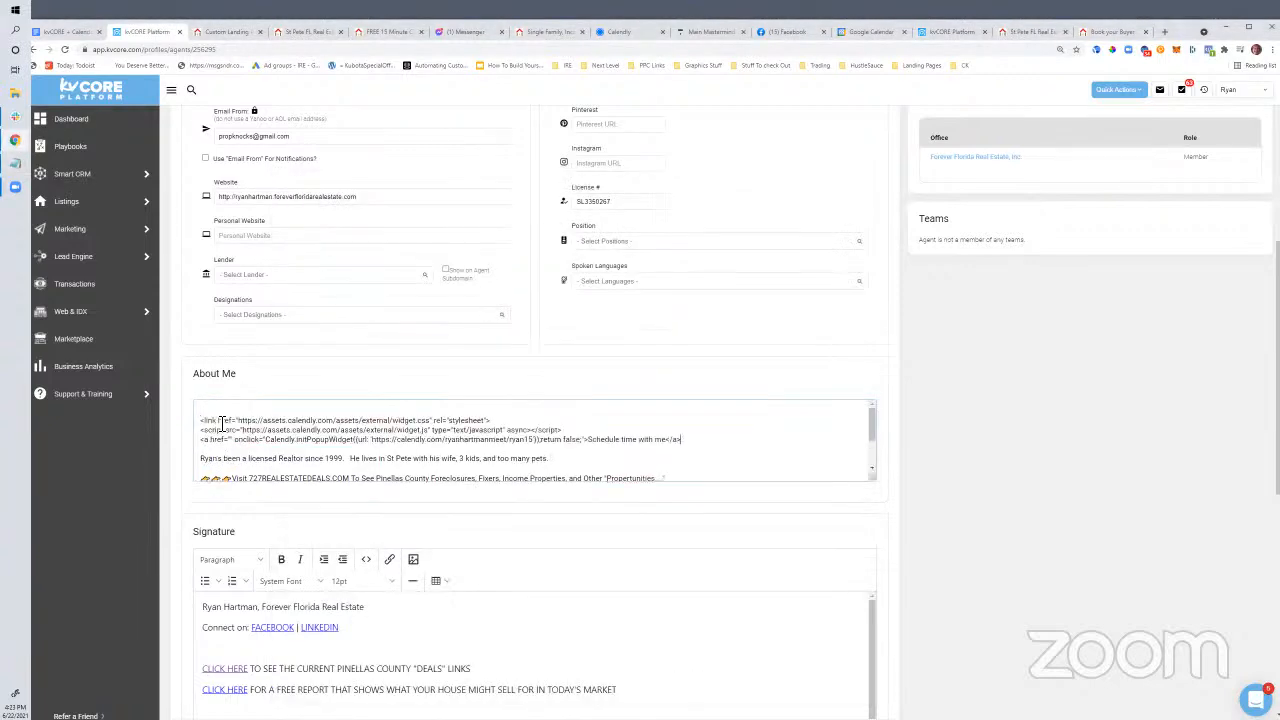
pyautogui.scroll(-2, 470, 457)
pyautogui.scroll(2, 400, 447)
pyautogui.scroll(-2, 300, 440)
pyautogui.scroll(-5, 975, 487)
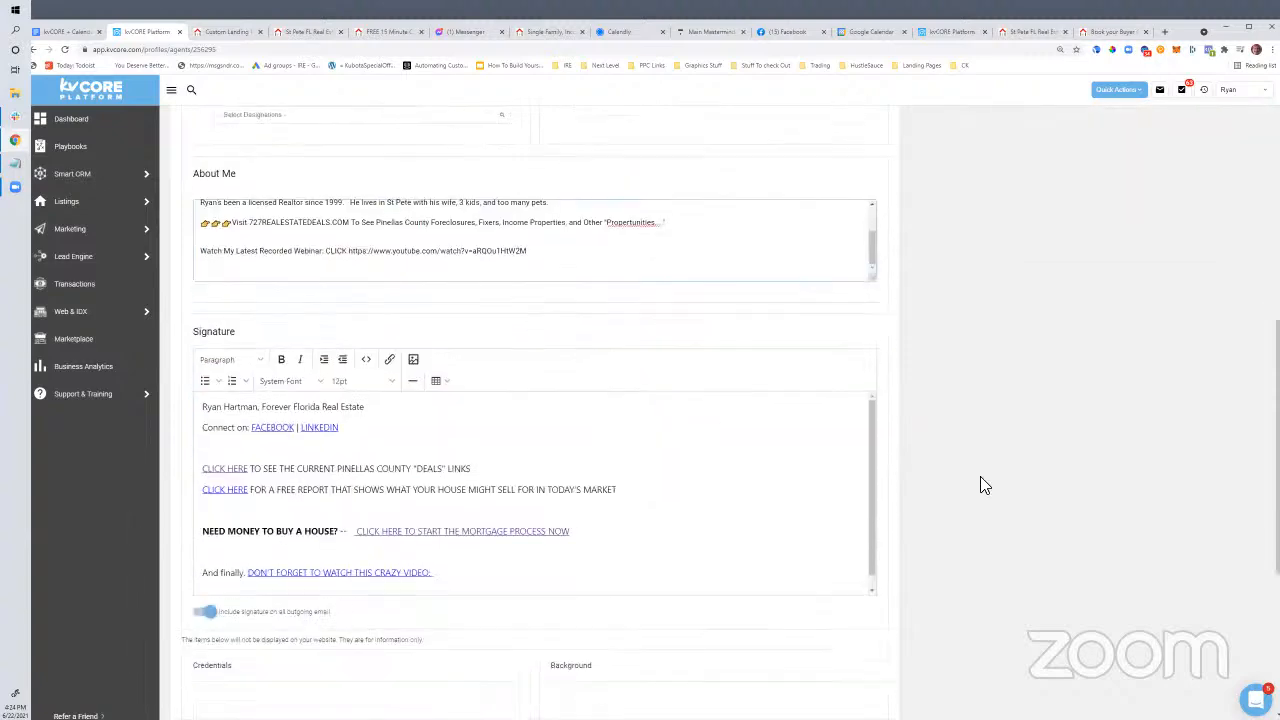
pyautogui.scroll(10, 965, 485)
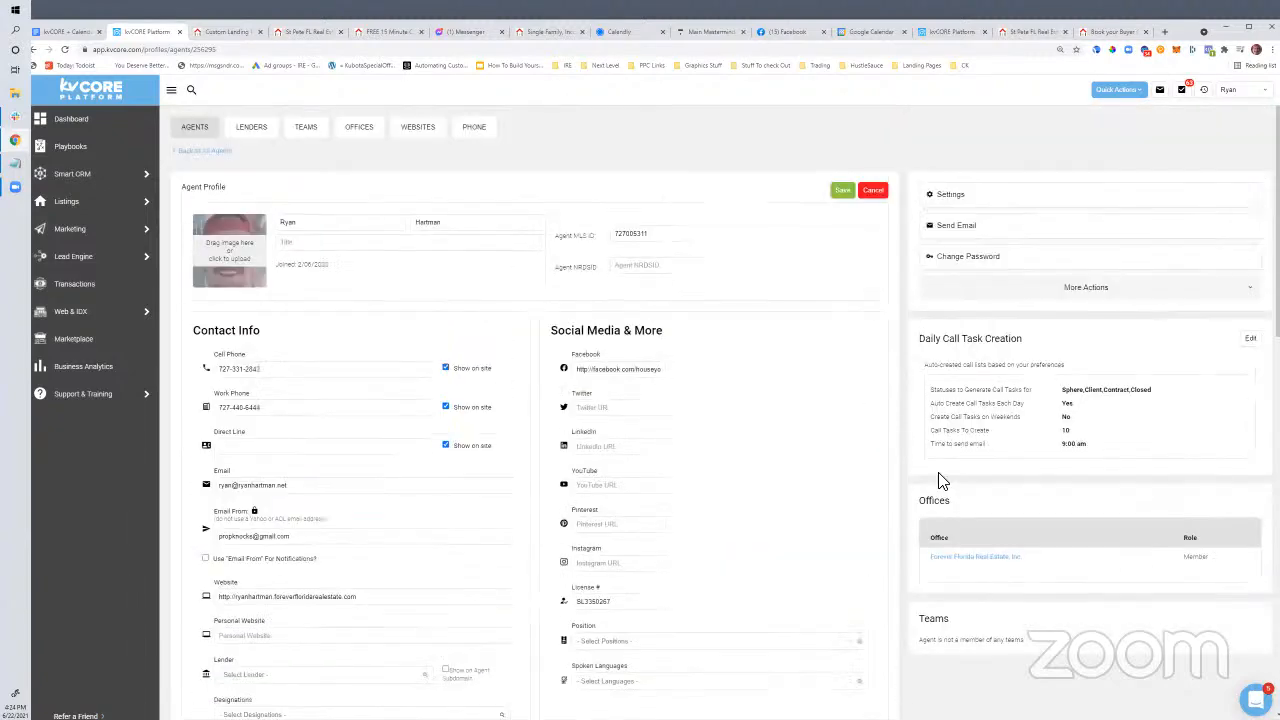
pyautogui.click(843, 191)
# Load the agent's live real estate website from the address bar
pyautogui.click(225, 31)
pyautogui.click(220, 50)
pyautogui.write('rya')
pyautogui.press('Return')
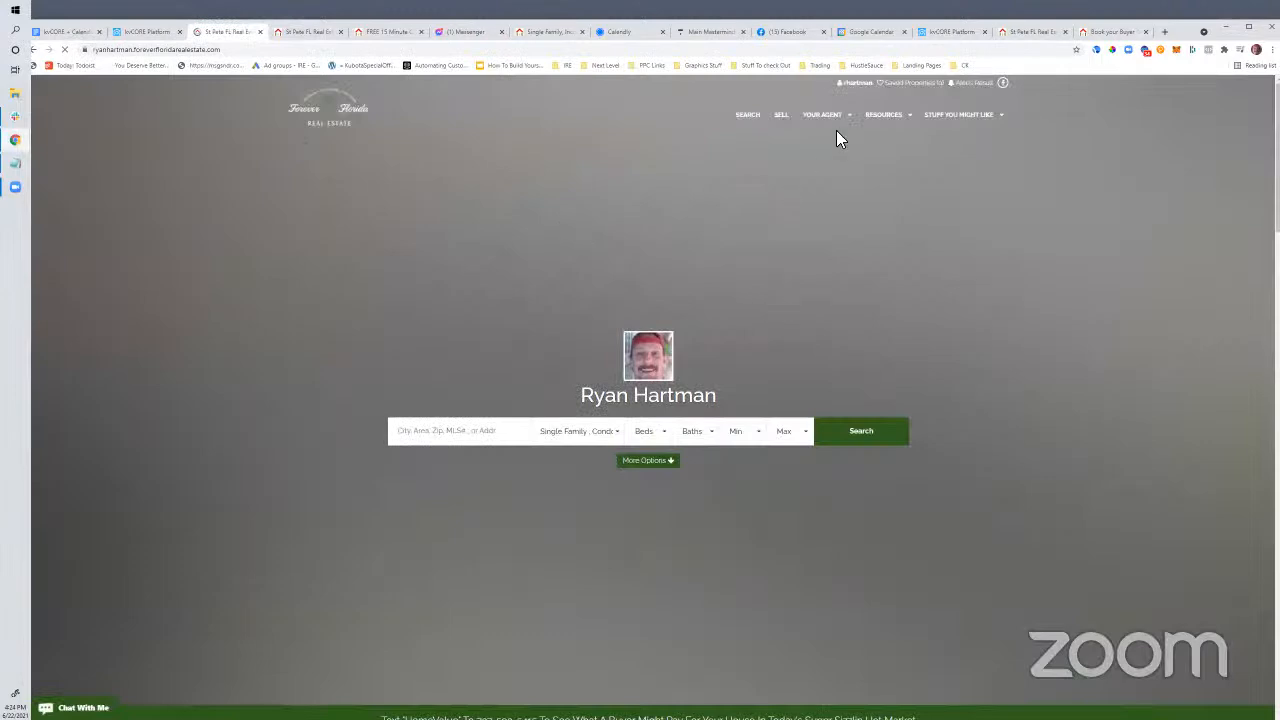
# Open the Blog page under YOUR AGENT and inspect the author bio beneath the post
pyautogui.moveTo(830, 118)
pyautogui.click(781, 230)
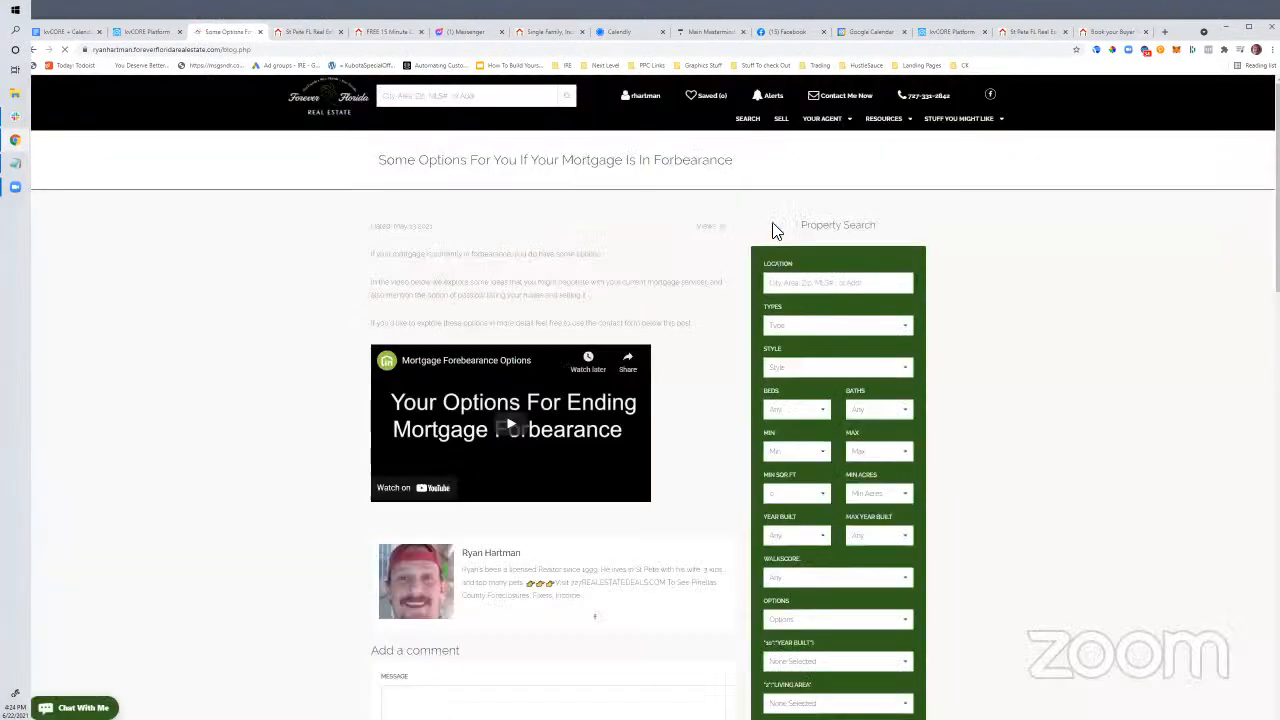
pyautogui.scroll(-4, 770, 288)
pyautogui.scroll(2, 770, 292)
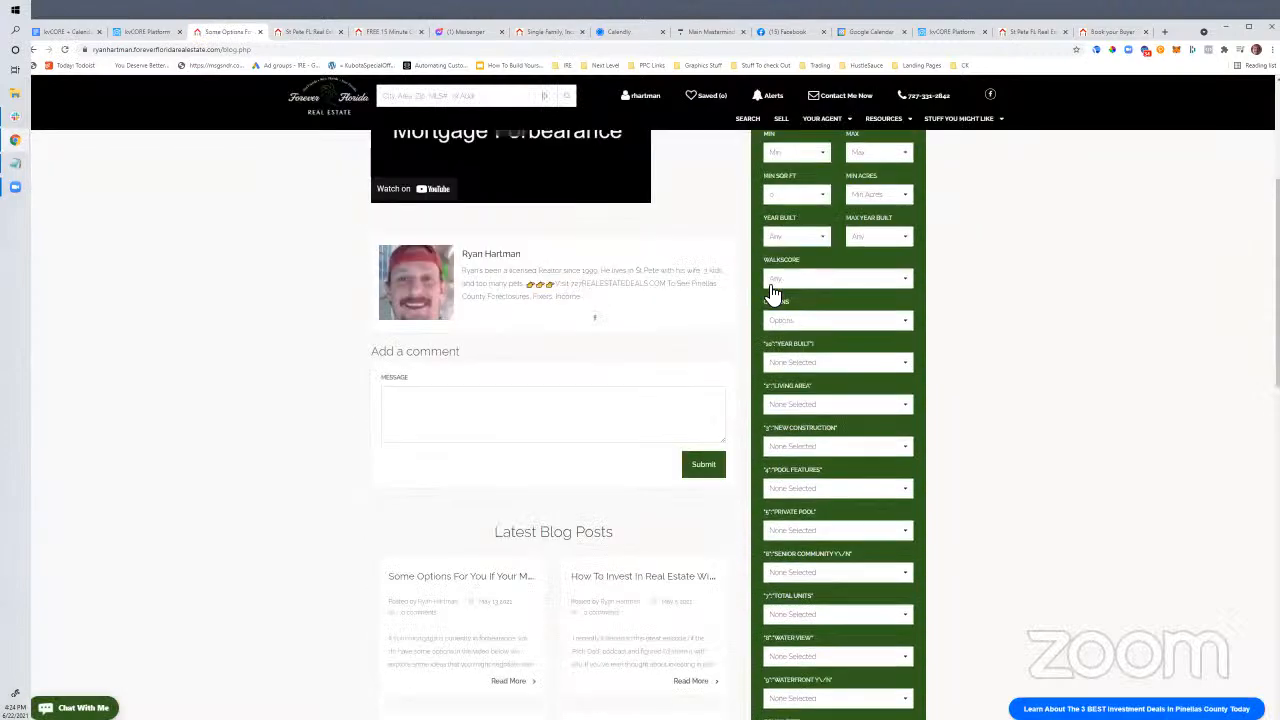
pyautogui.scroll(-3, 762, 300)
pyautogui.scroll(2, 757, 299)
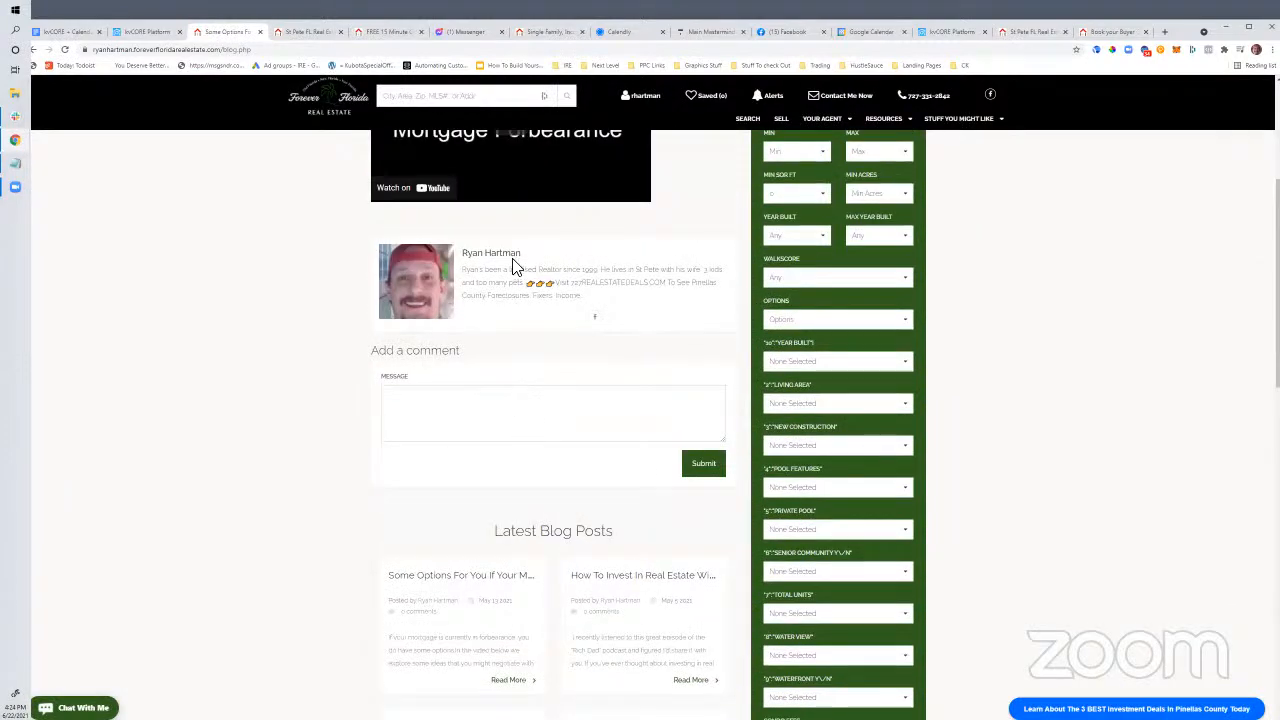
pyautogui.moveTo(464, 270); pyautogui.dragTo(567, 300)
pyautogui.click(590, 310)
pyautogui.click(130, 34)
pyautogui.scroll(-3, 408, 480)
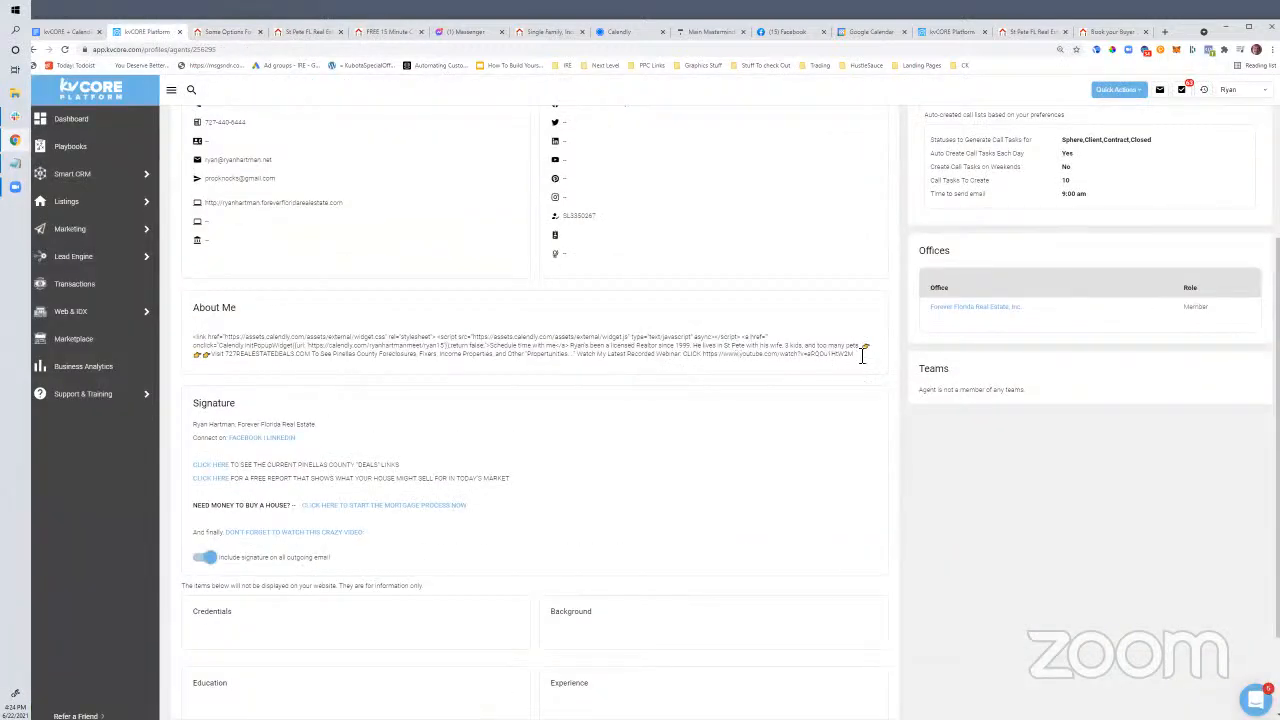
pyautogui.scroll(5, 674, 334)
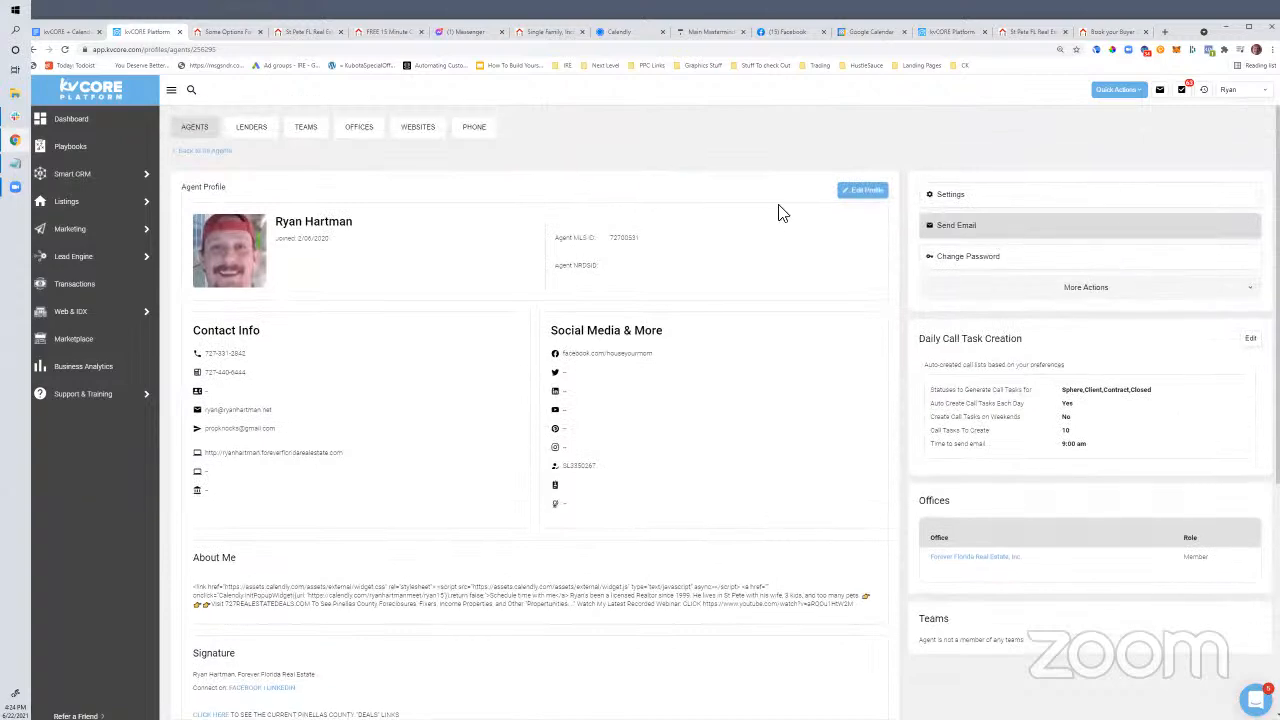
pyautogui.click(865, 192)
pyautogui.scroll(-5, 500, 394)
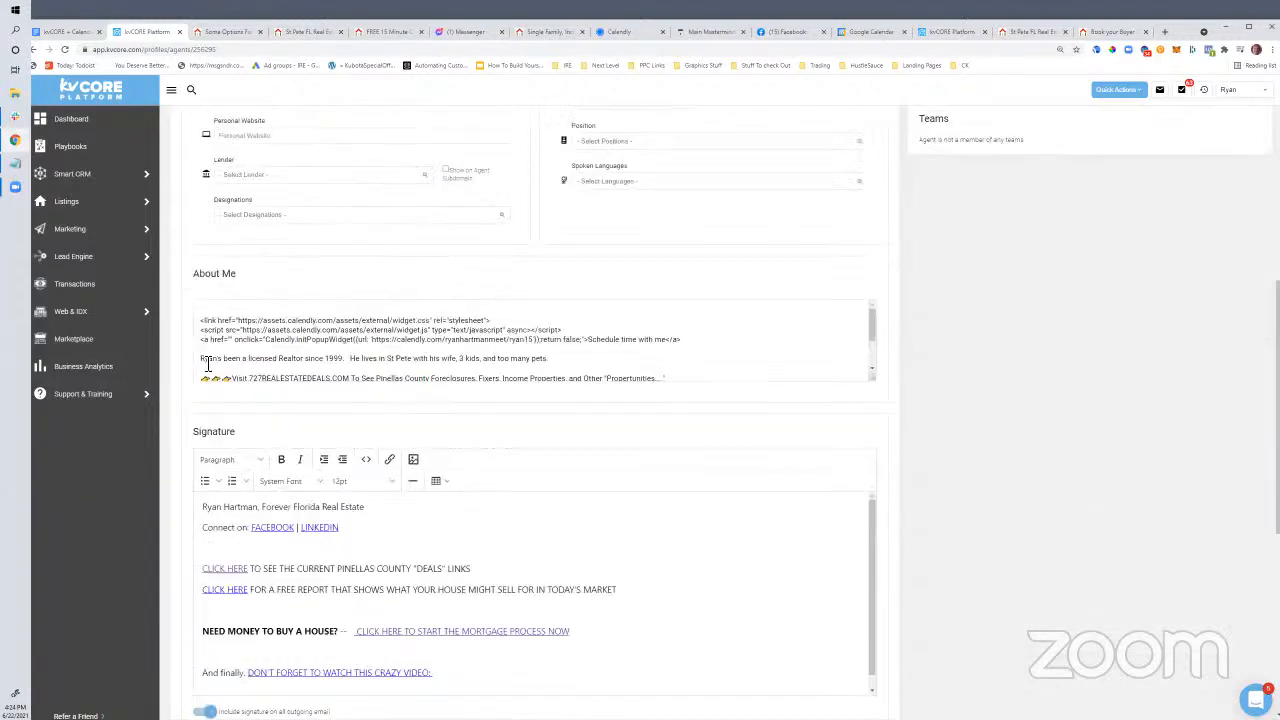
pyautogui.moveTo(201, 320); pyautogui.dragTo(691, 356)
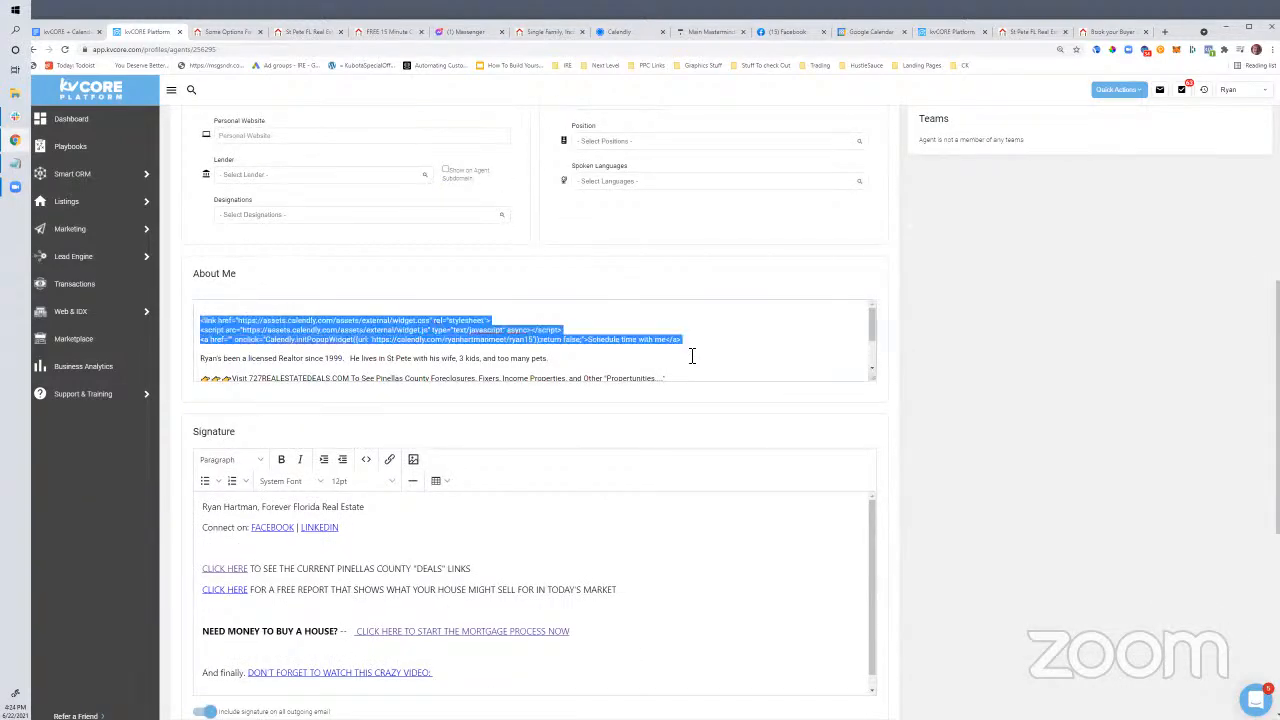
pyautogui.write('<a')
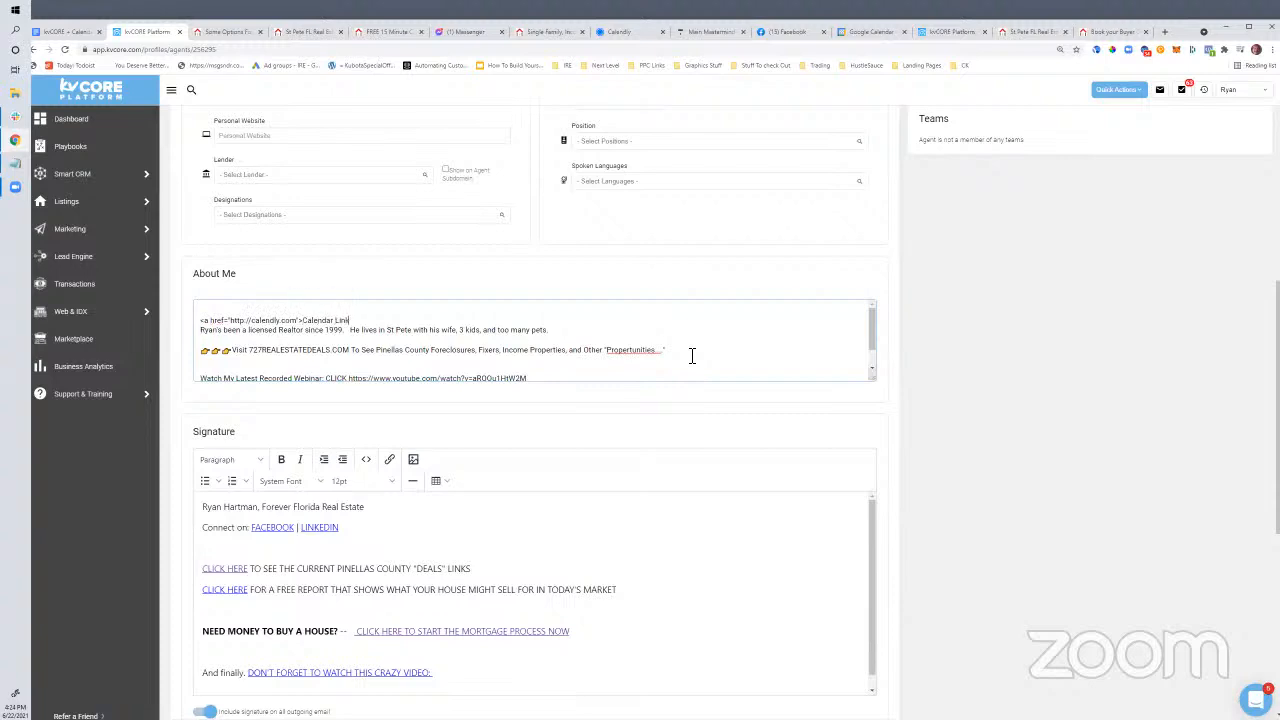
pyautogui.write('>')
pyautogui.press('Return')
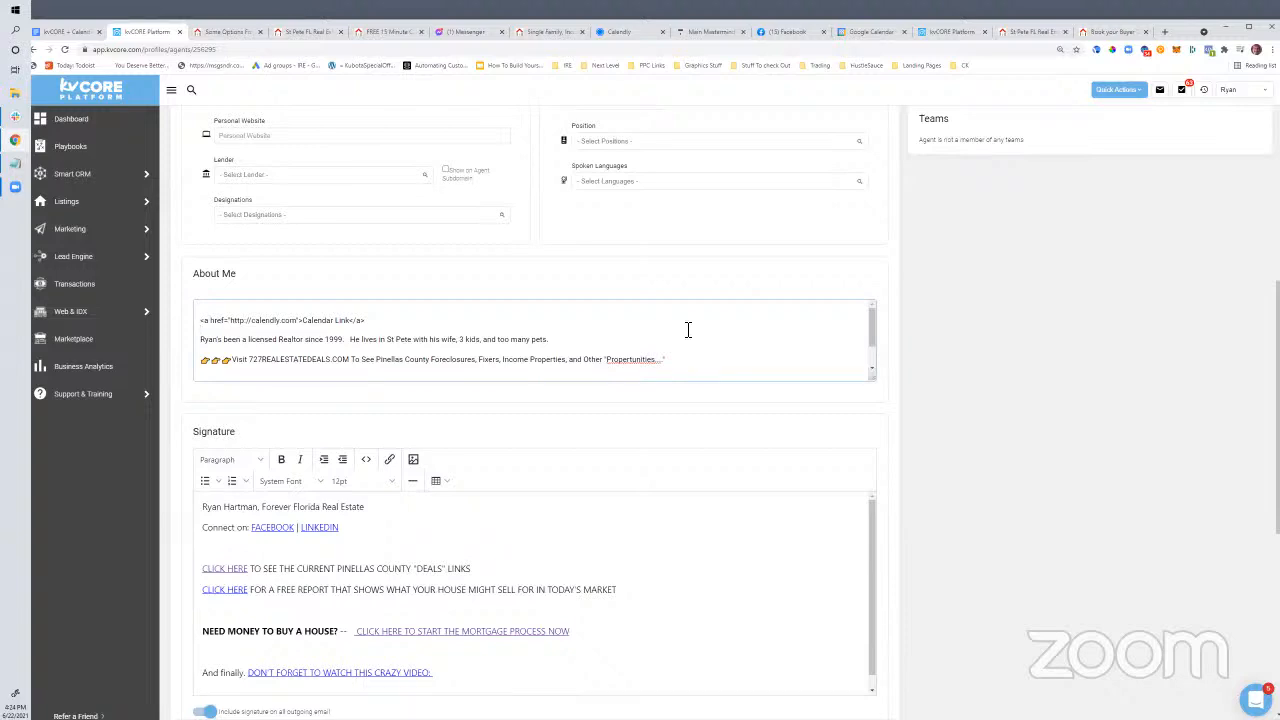
# Search Google for 'how to create a hyperlink html' and open W3Schools' HTML Links page
pyautogui.click(1164, 32)
pyautogui.write('ho')
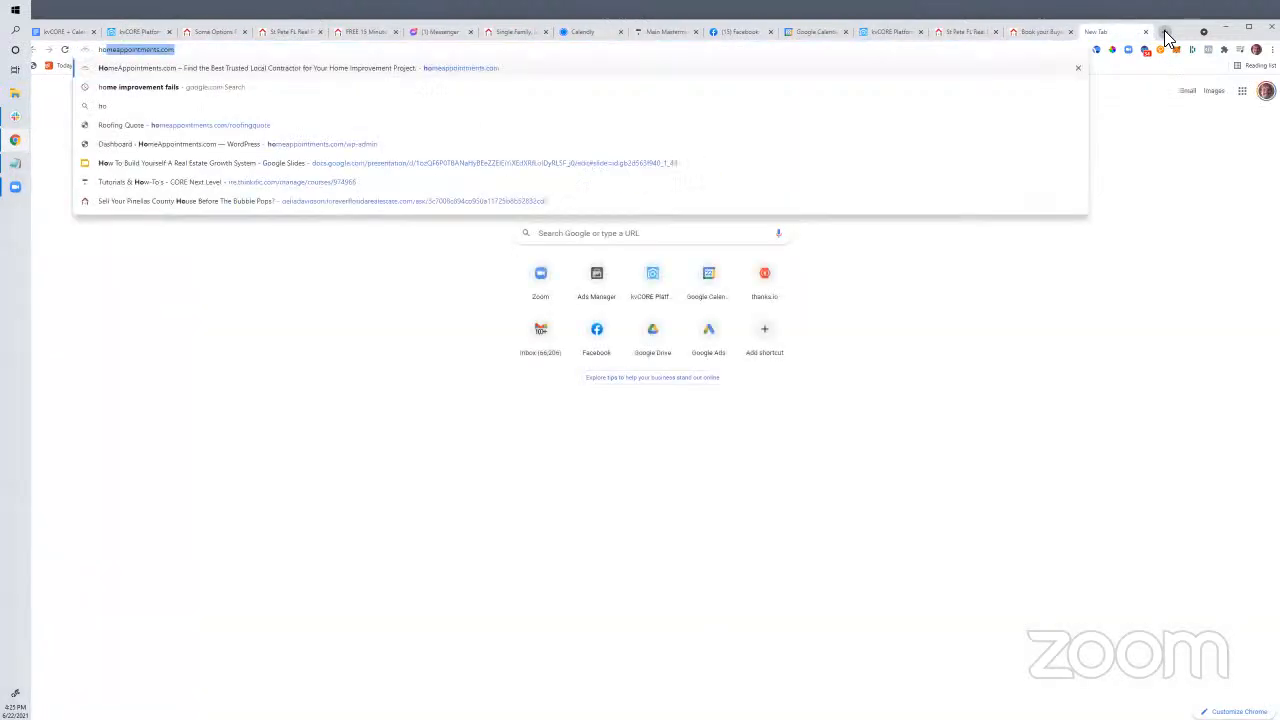
pyautogui.write('w to create a hyperlink html')
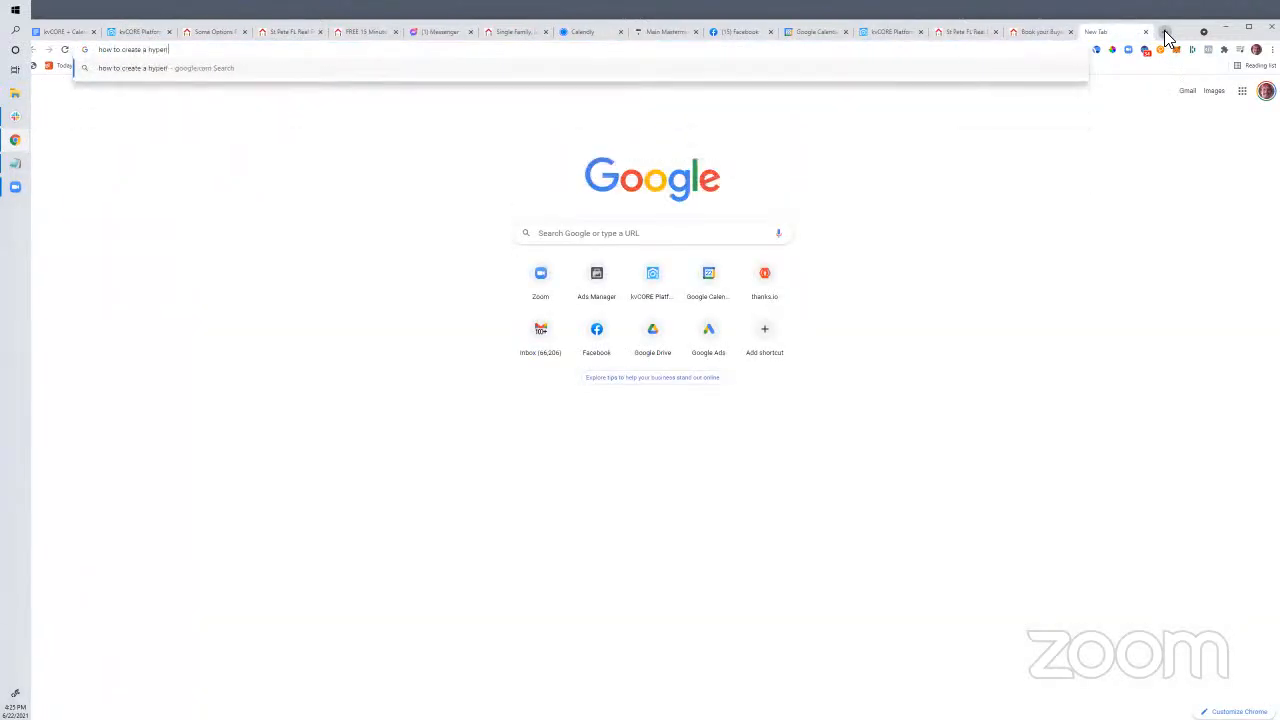
pyautogui.press('Return')
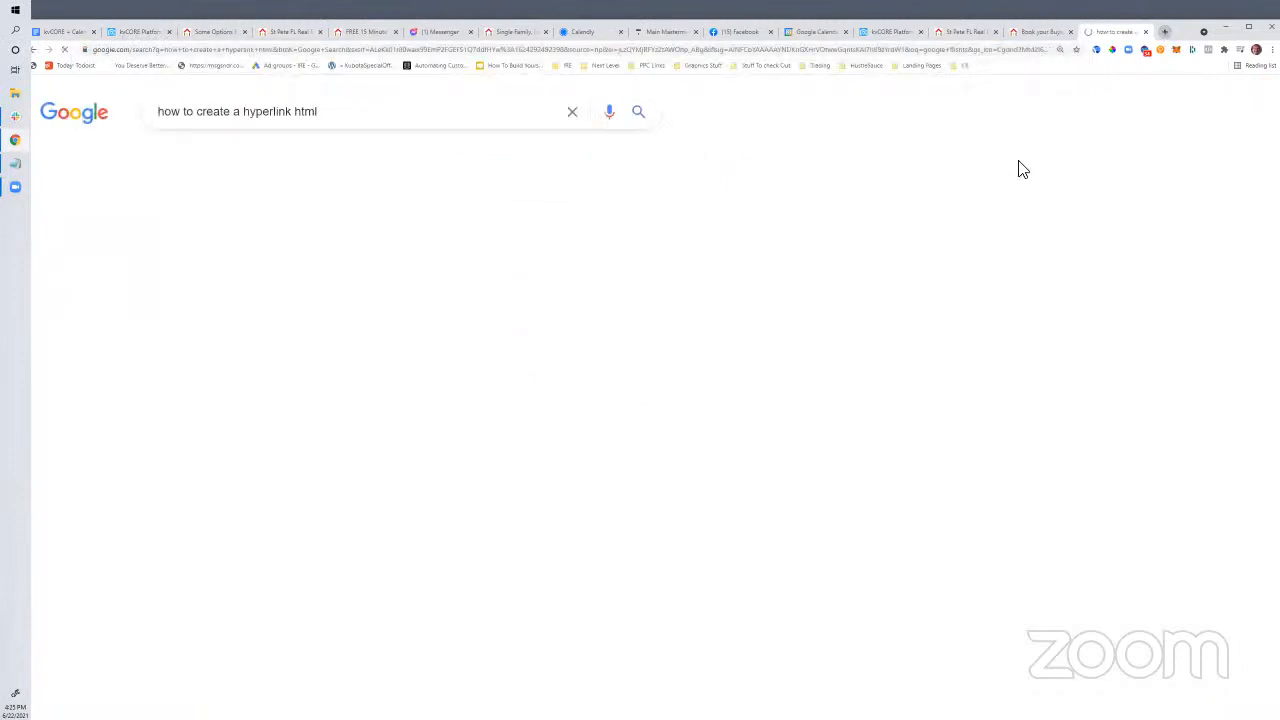
pyautogui.click(287, 243)
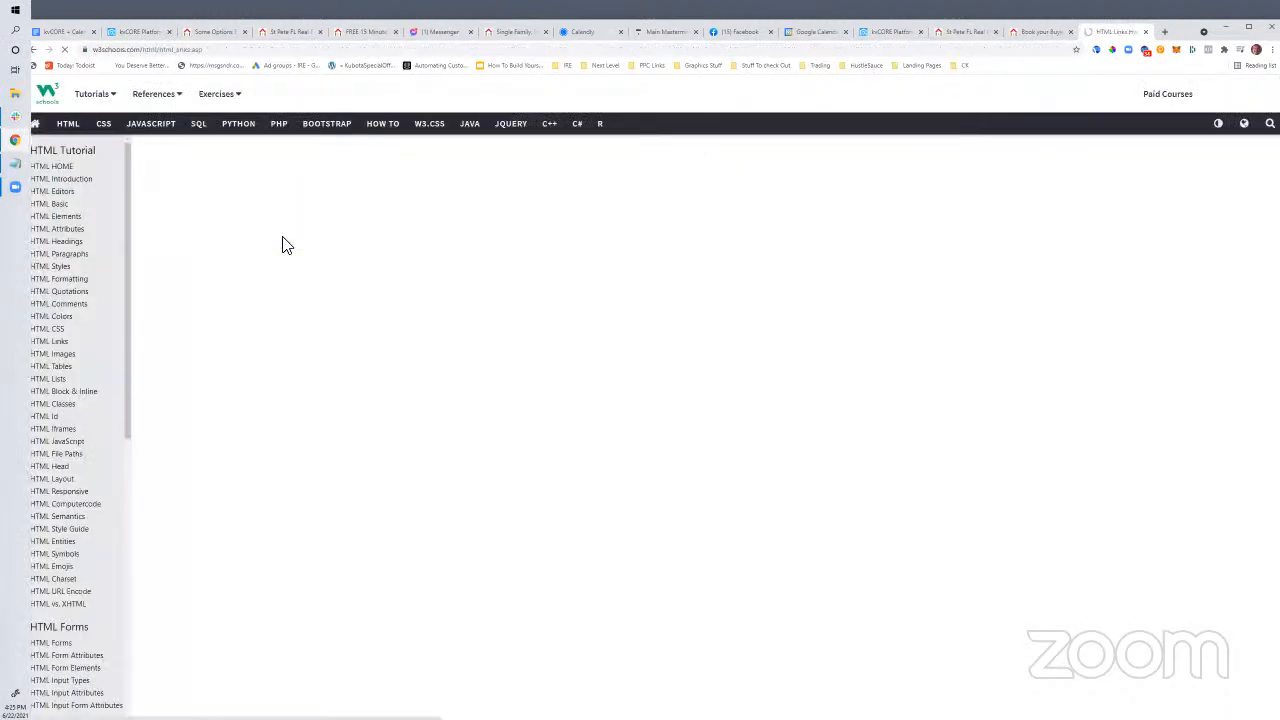
pyautogui.moveTo(248, 24); pyautogui.dragTo(332, 28)
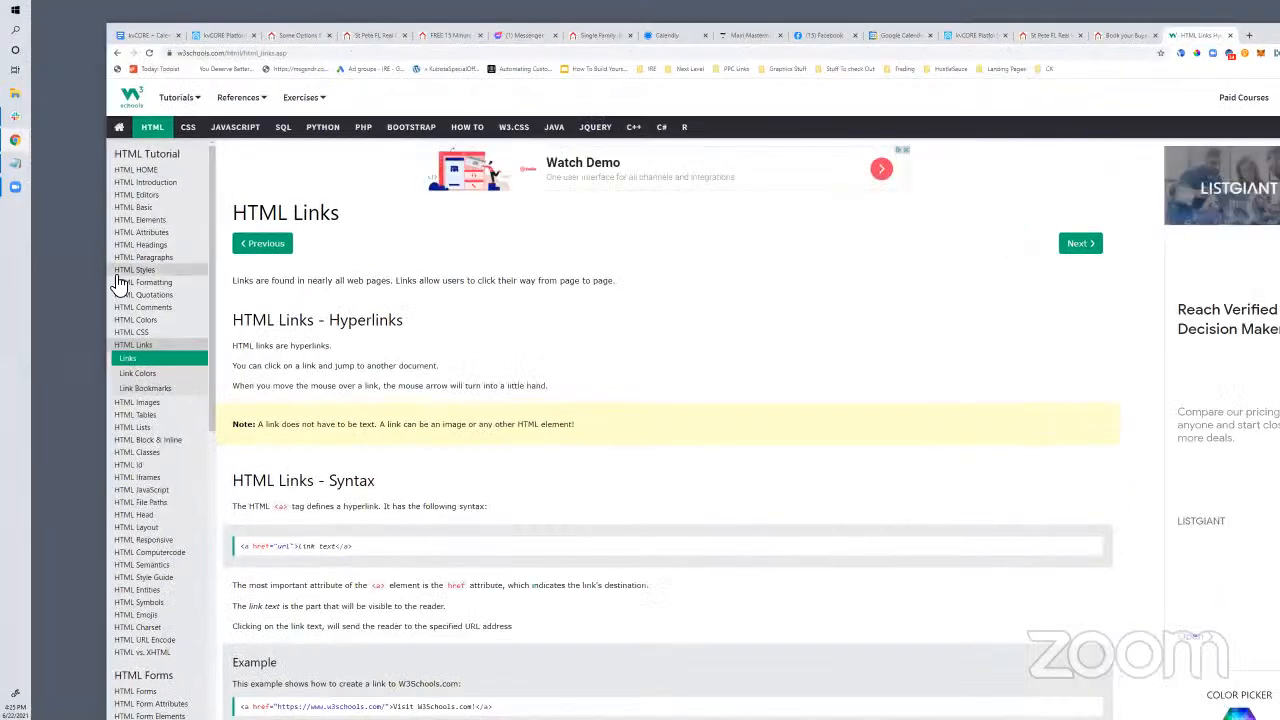
# Browse the W3Schools HTML tutorial sidebar pages, ending on HTML Elements
pyautogui.click(146, 171)
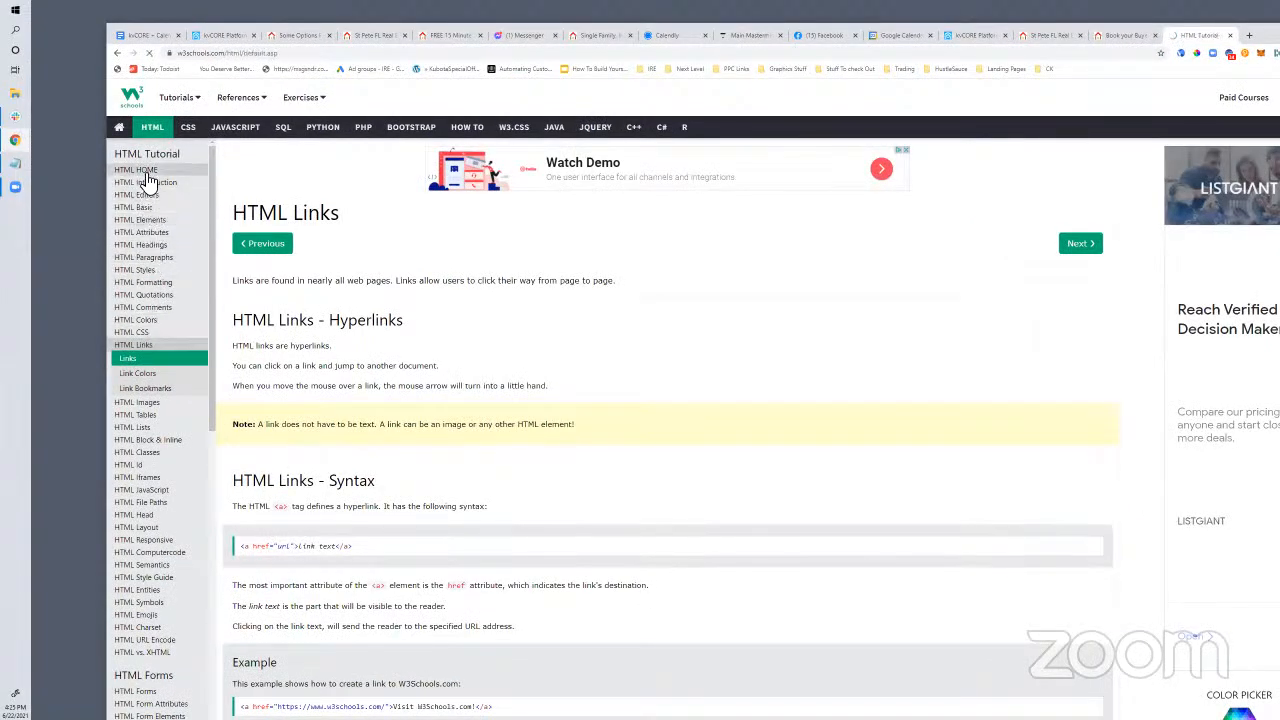
pyautogui.click(145, 162)
pyautogui.click(147, 207)
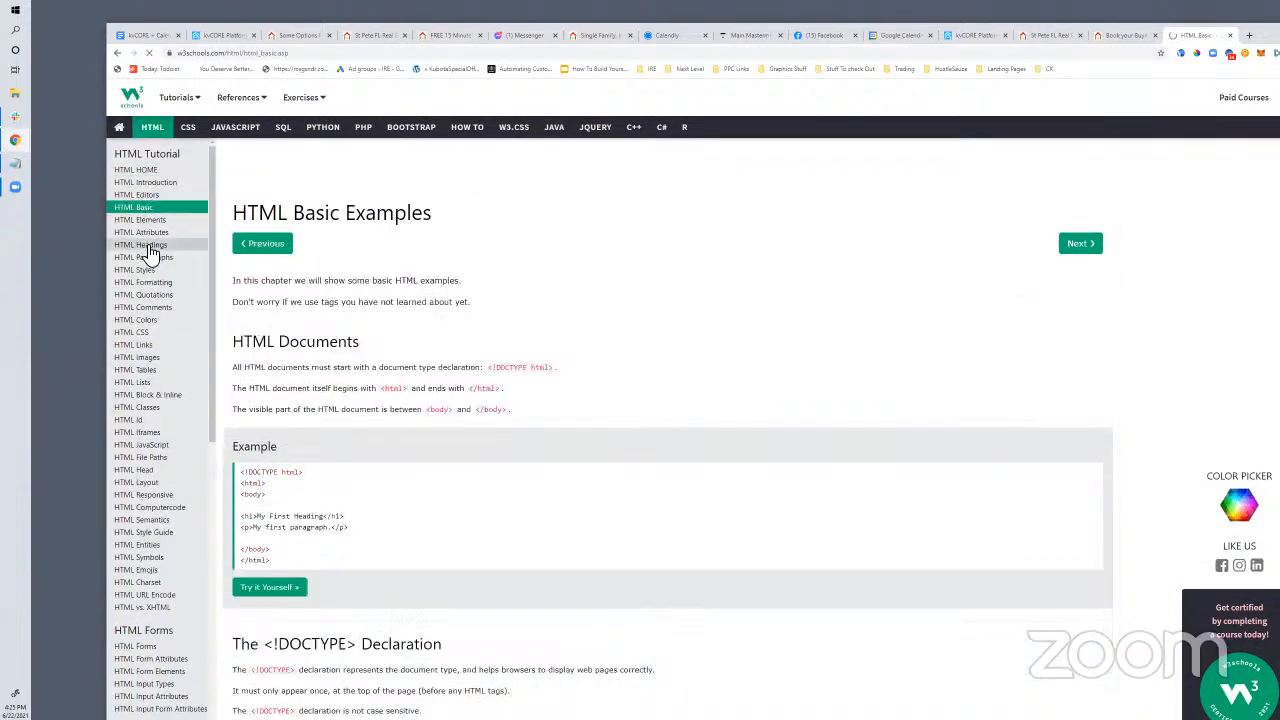
pyautogui.click(148, 245)
pyautogui.click(150, 258)
pyautogui.click(152, 295)
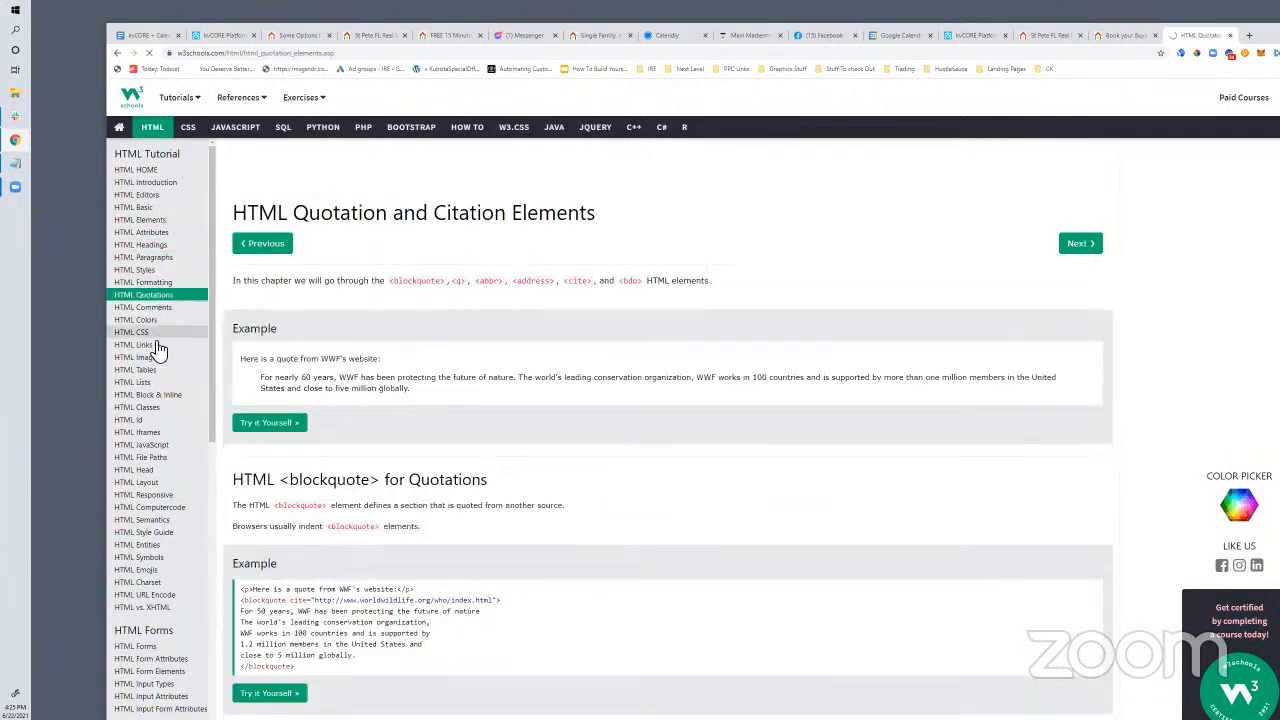
pyautogui.click(150, 345)
pyautogui.click(148, 388)
pyautogui.scroll(-2, 152, 517)
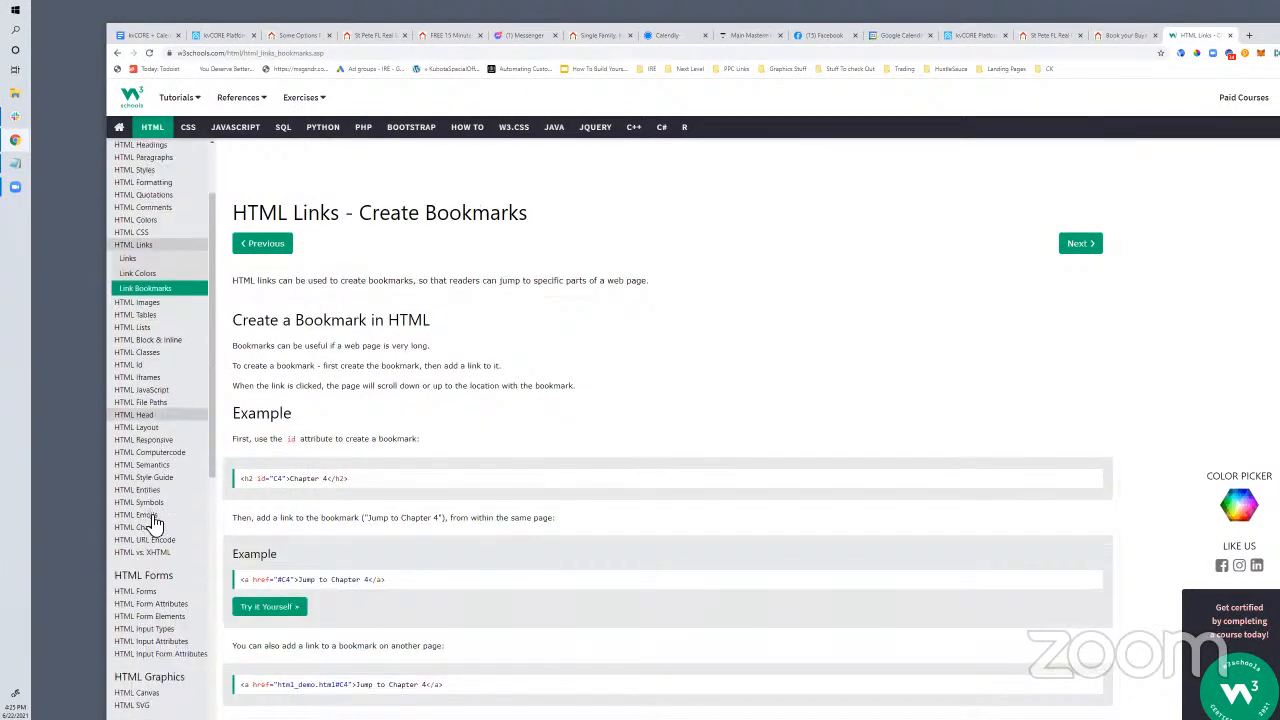
pyautogui.click(151, 525)
pyautogui.click(155, 434)
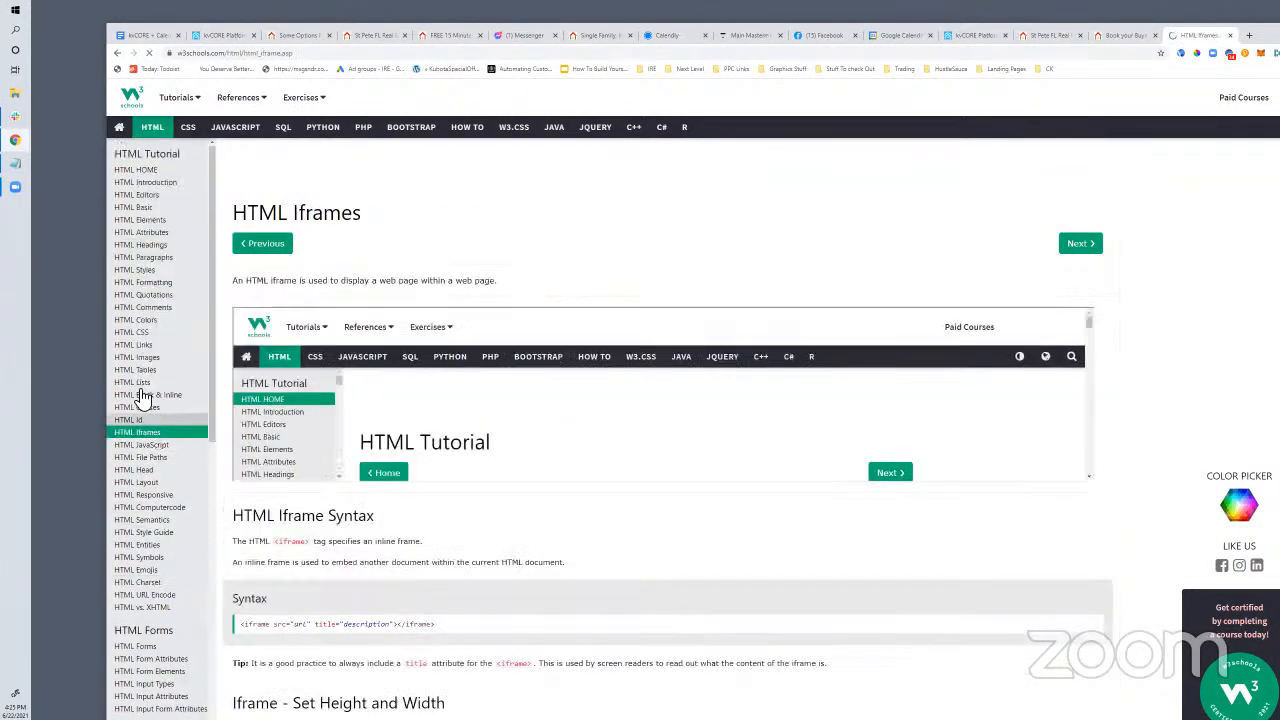
pyautogui.click(138, 383)
pyautogui.click(140, 337)
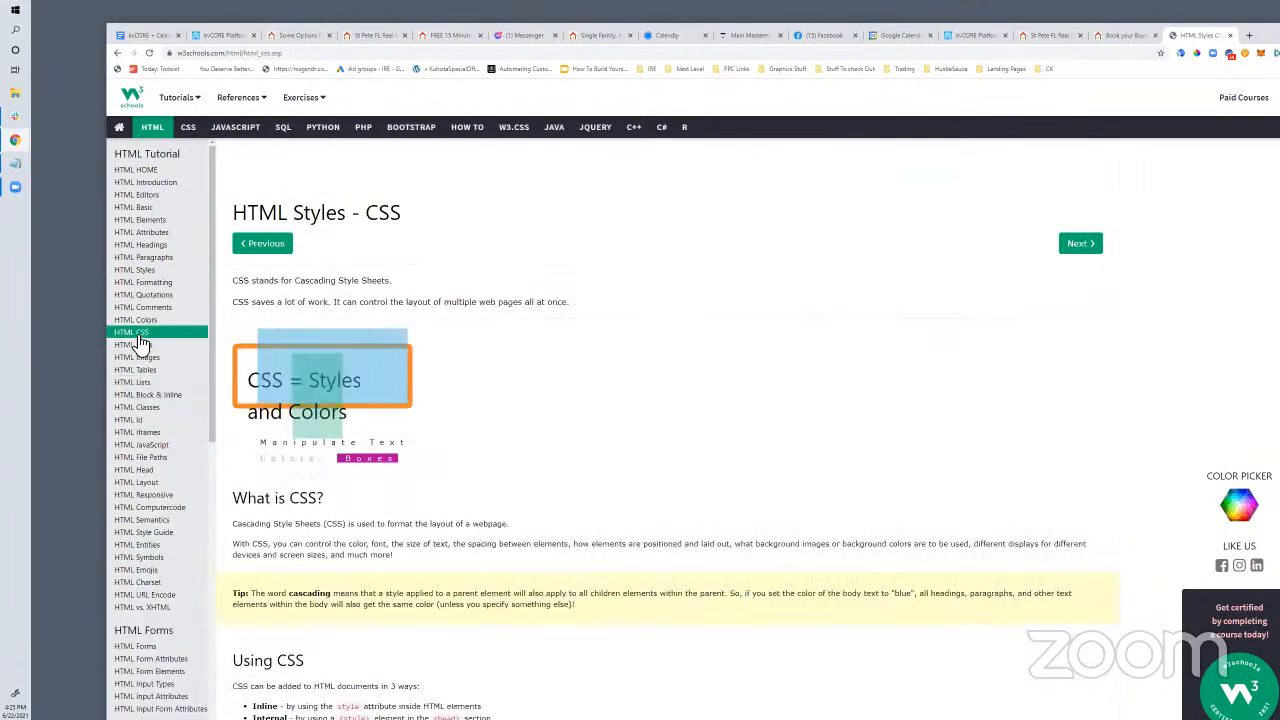
pyautogui.click(150, 295)
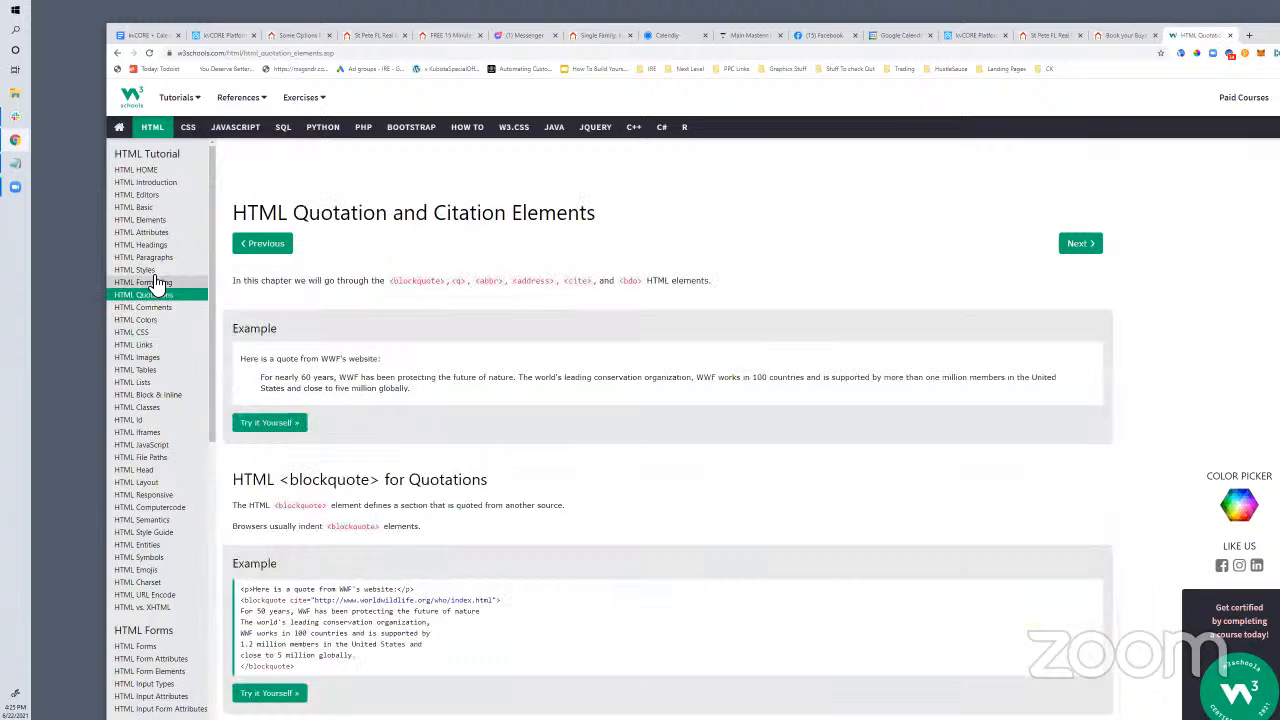
pyautogui.click(155, 283)
pyautogui.click(155, 271)
pyautogui.click(155, 259)
pyautogui.click(148, 232)
pyautogui.click(148, 220)
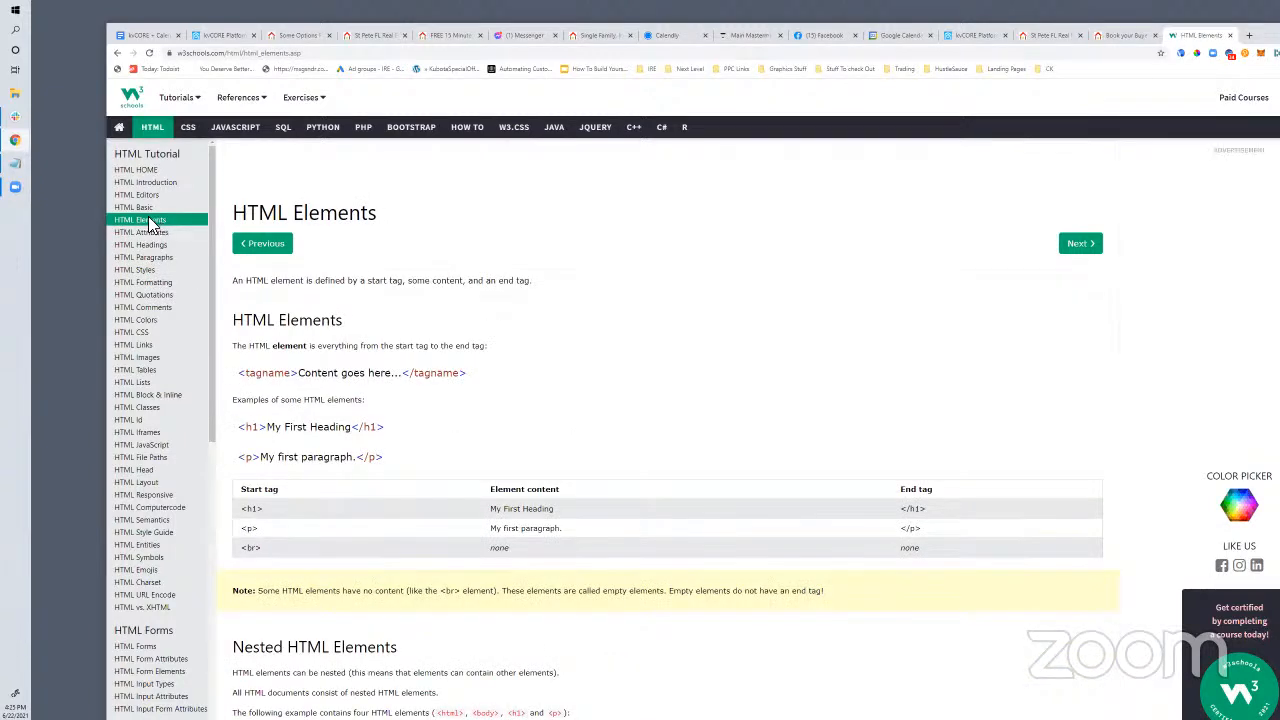
# Select the page address and the <p>My first paragraph.</p> example, then return to kvCORE
pyautogui.rightClick(232, 56)
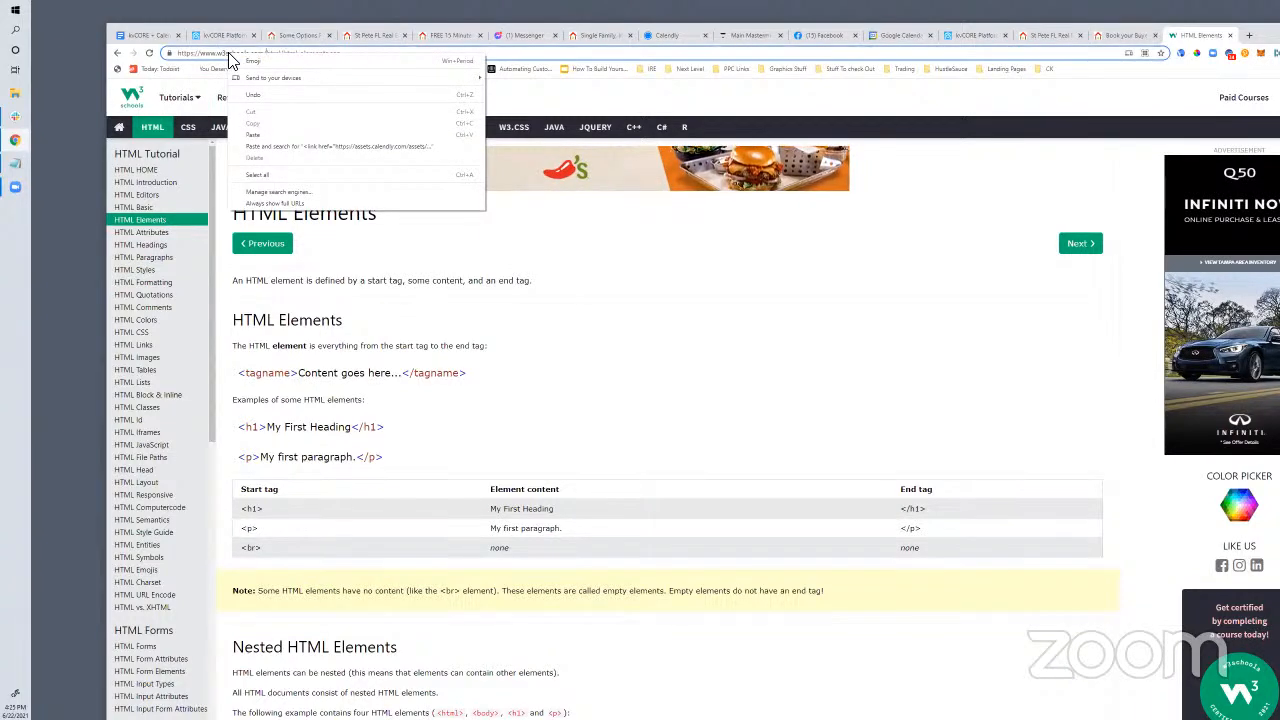
pyautogui.click(218, 56)
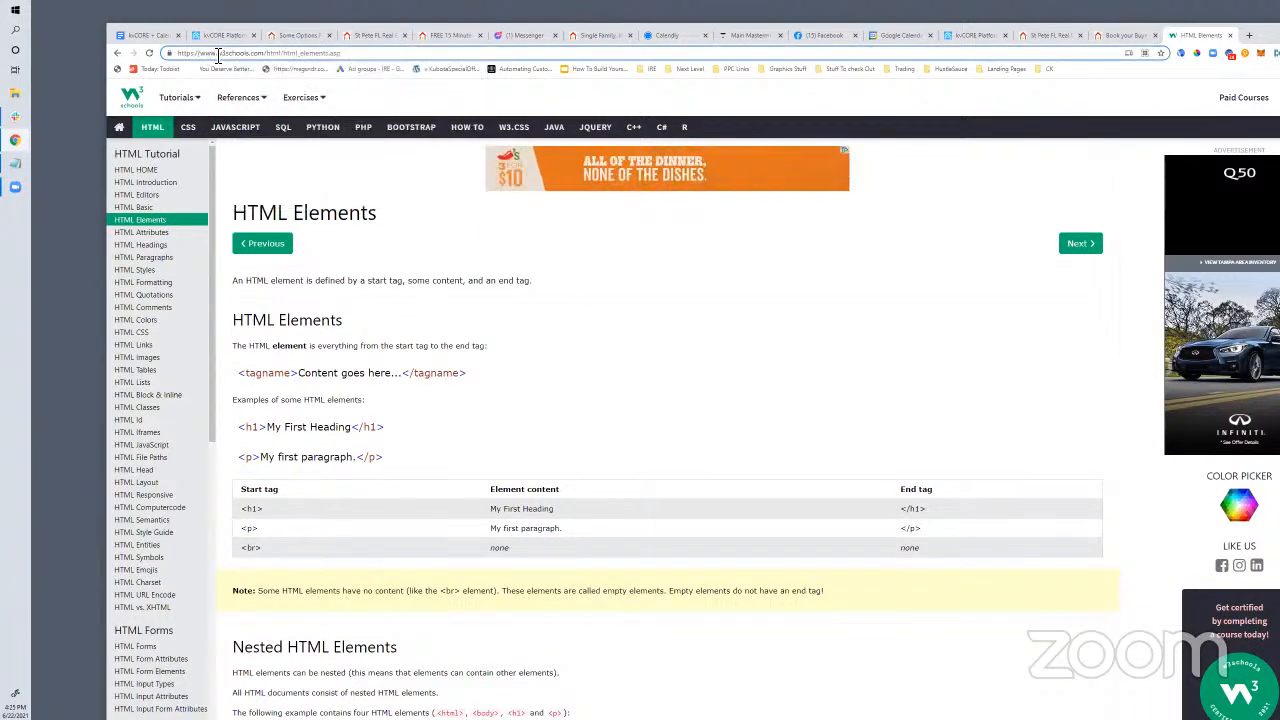
pyautogui.click(218, 56)
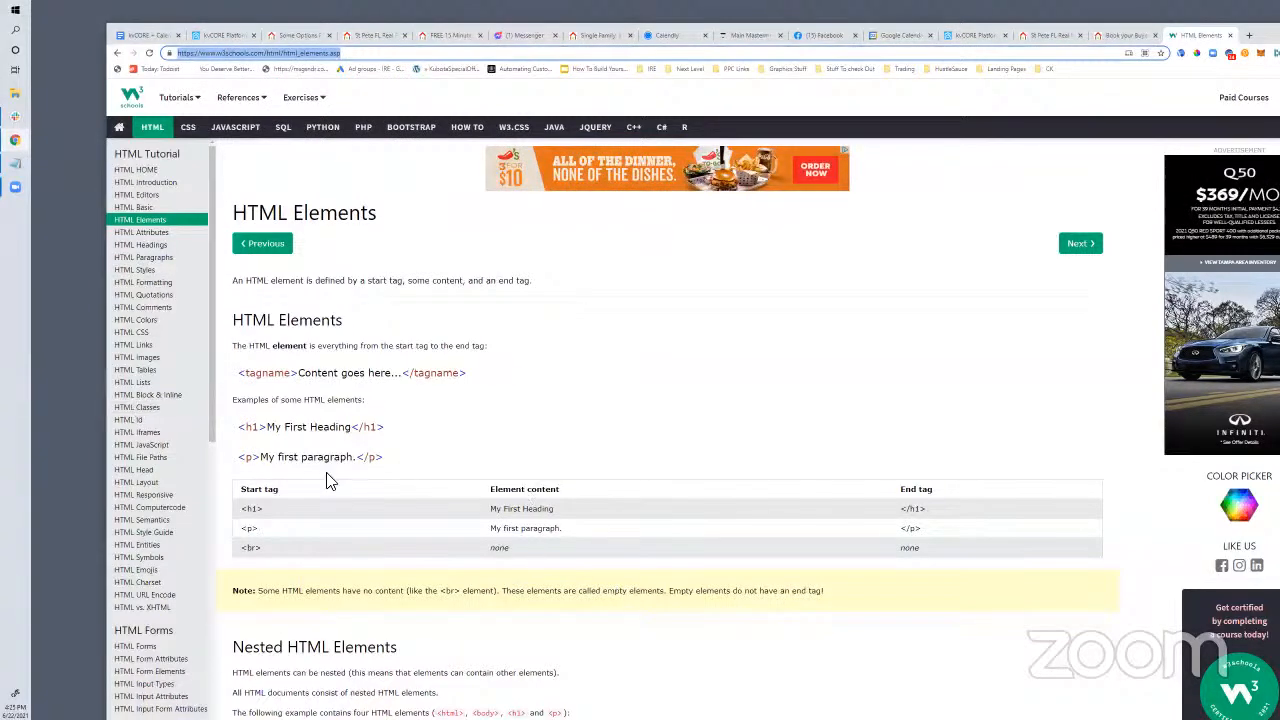
pyautogui.moveTo(240, 457); pyautogui.dragTo(385, 469)
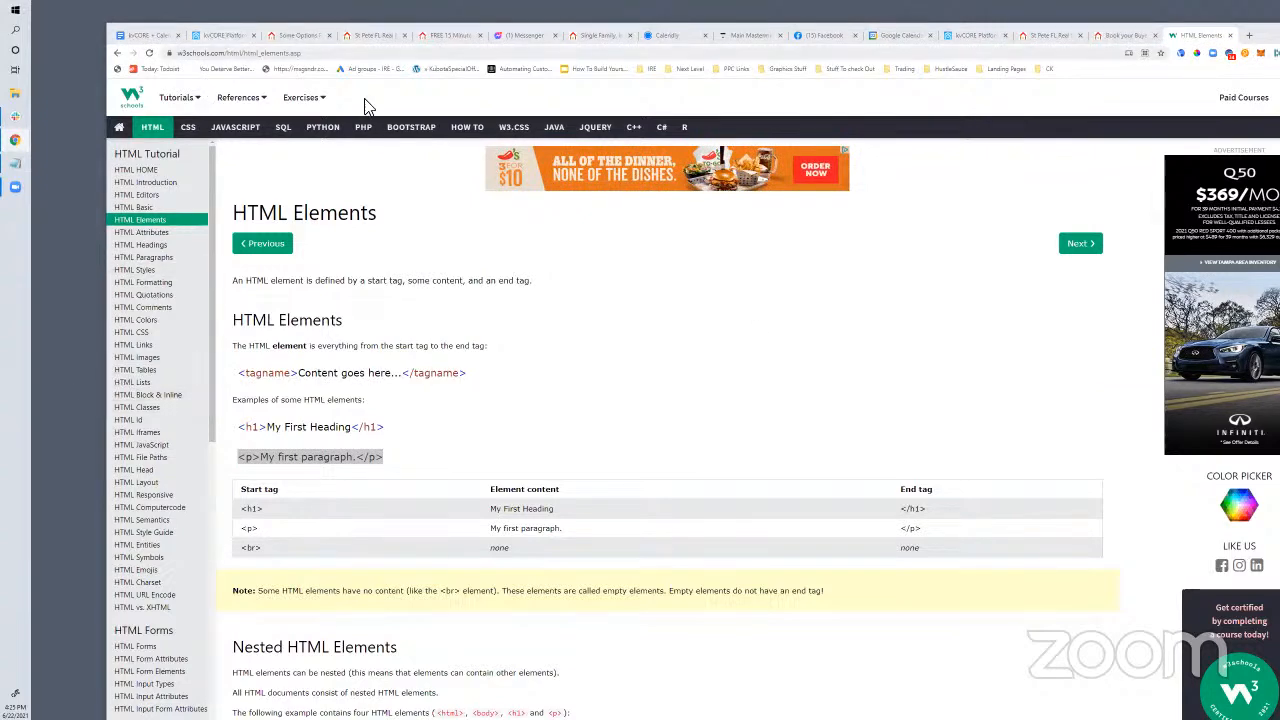
pyautogui.click(228, 36)
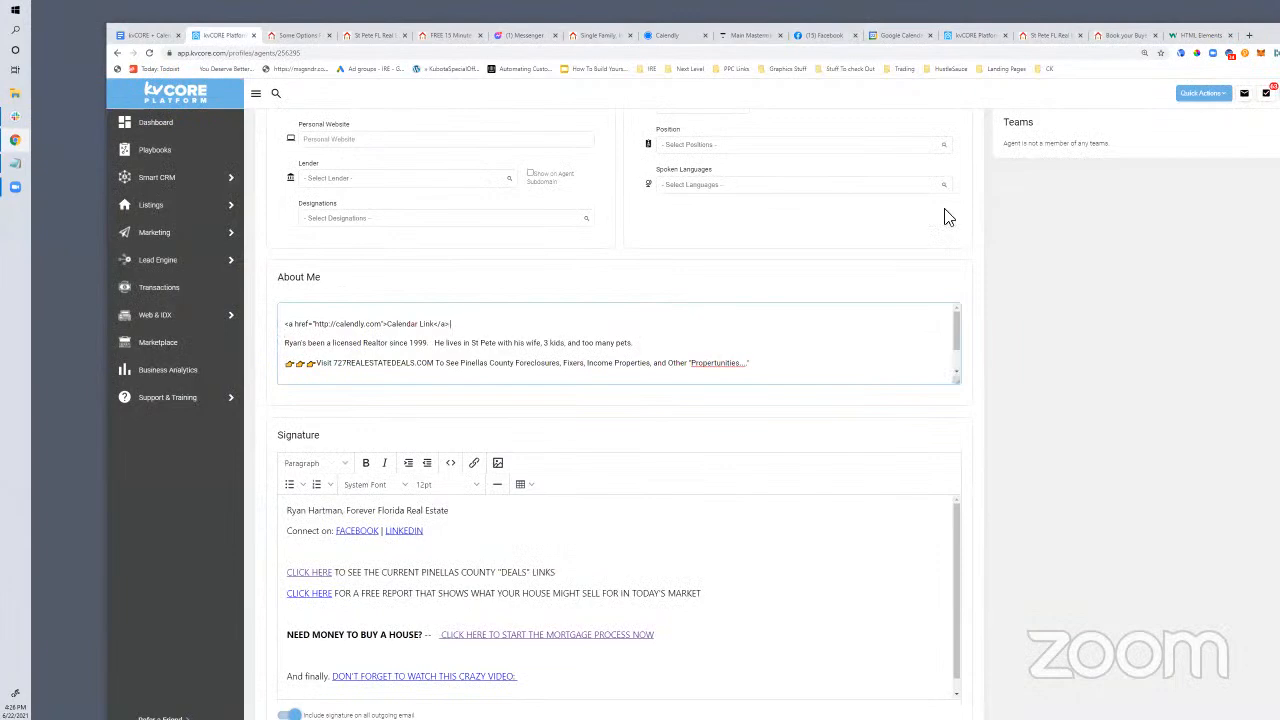
# Review the agent profile form, then move to the St Pete real-estate site tab
pyautogui.scroll(-3, 728, 406)
pyautogui.scroll(-2, 730, 406)
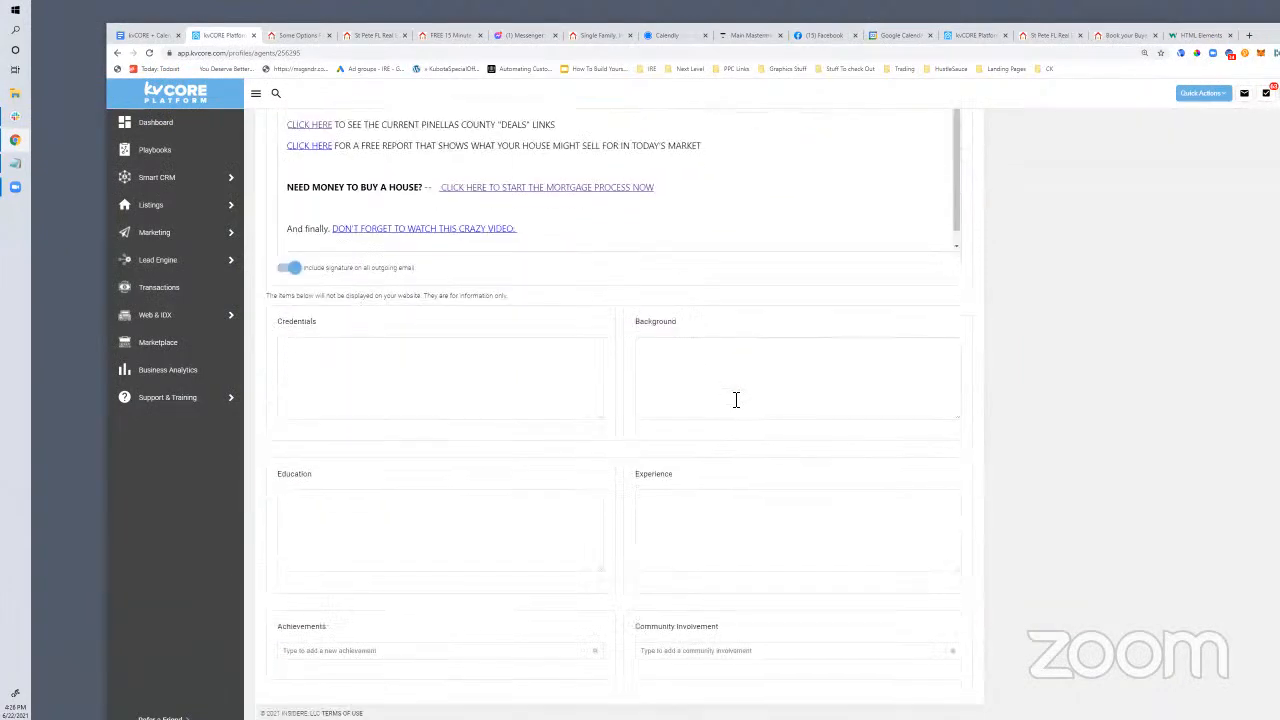
pyautogui.scroll(10, 734, 400)
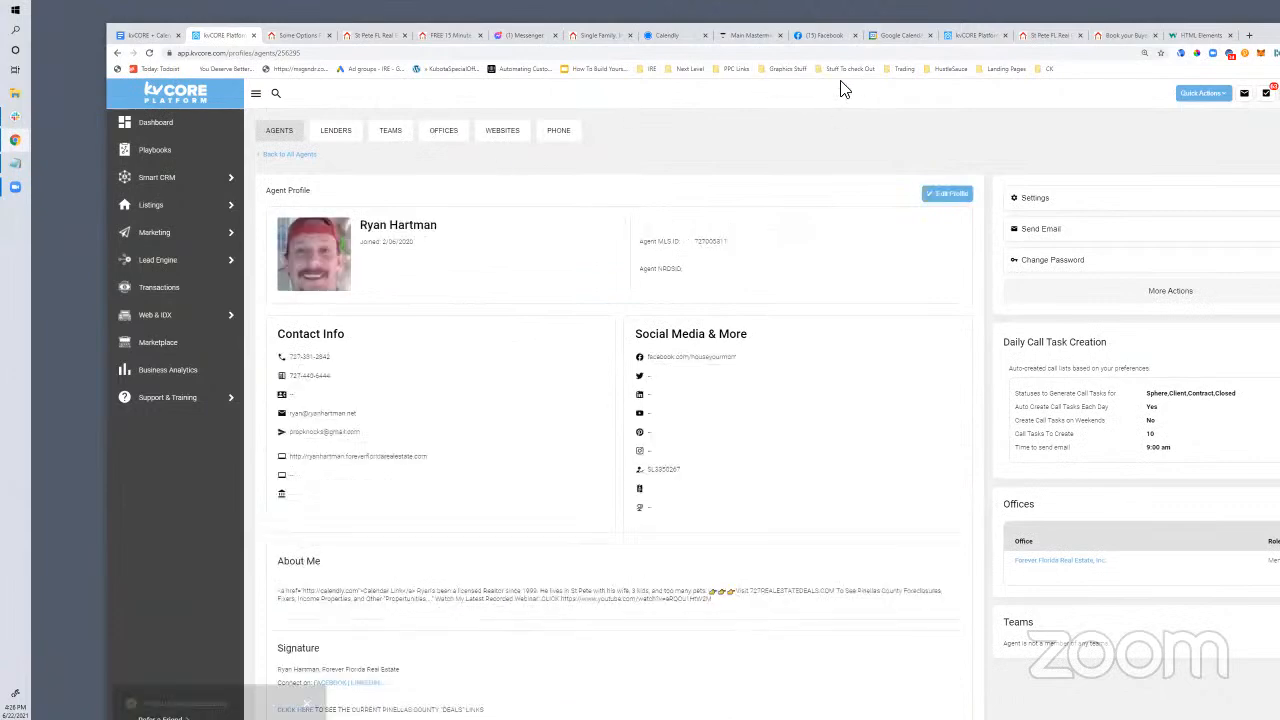
pyautogui.click(1050, 37)
# Look over the buyer consultation and free 15-minute consult booking pages, then open the blog post
pyautogui.click(1105, 36)
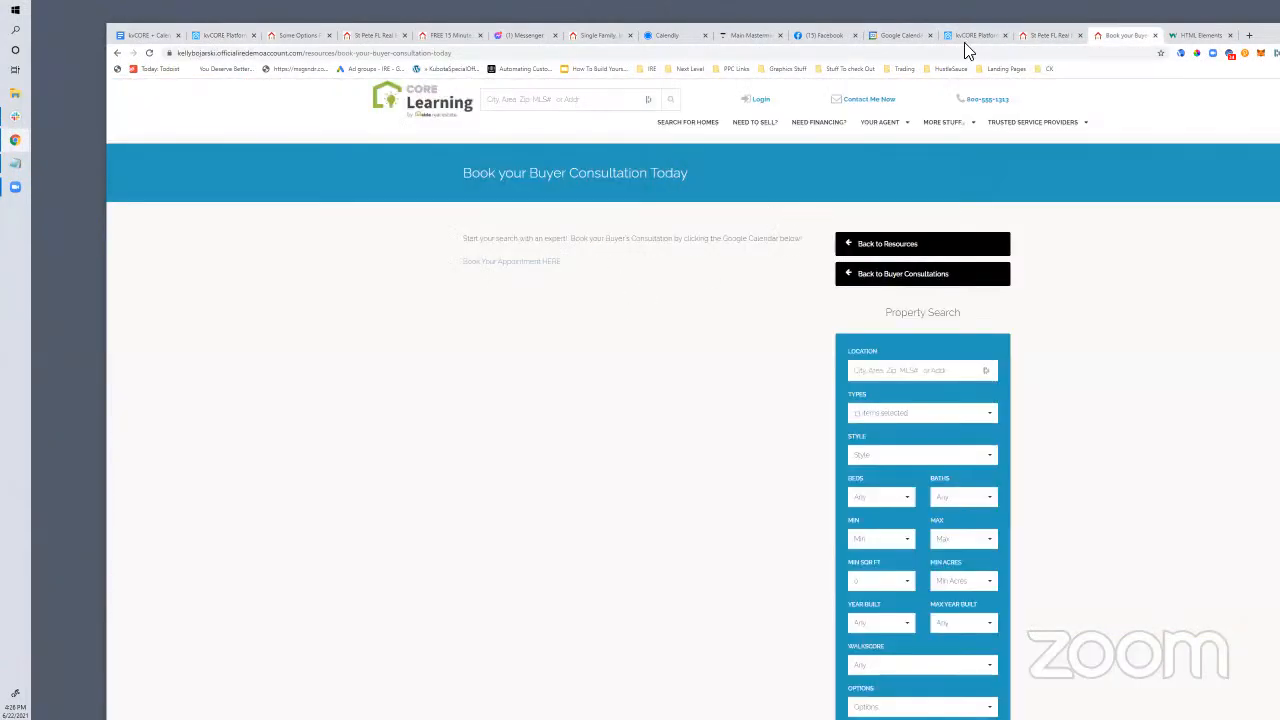
pyautogui.click(1048, 36)
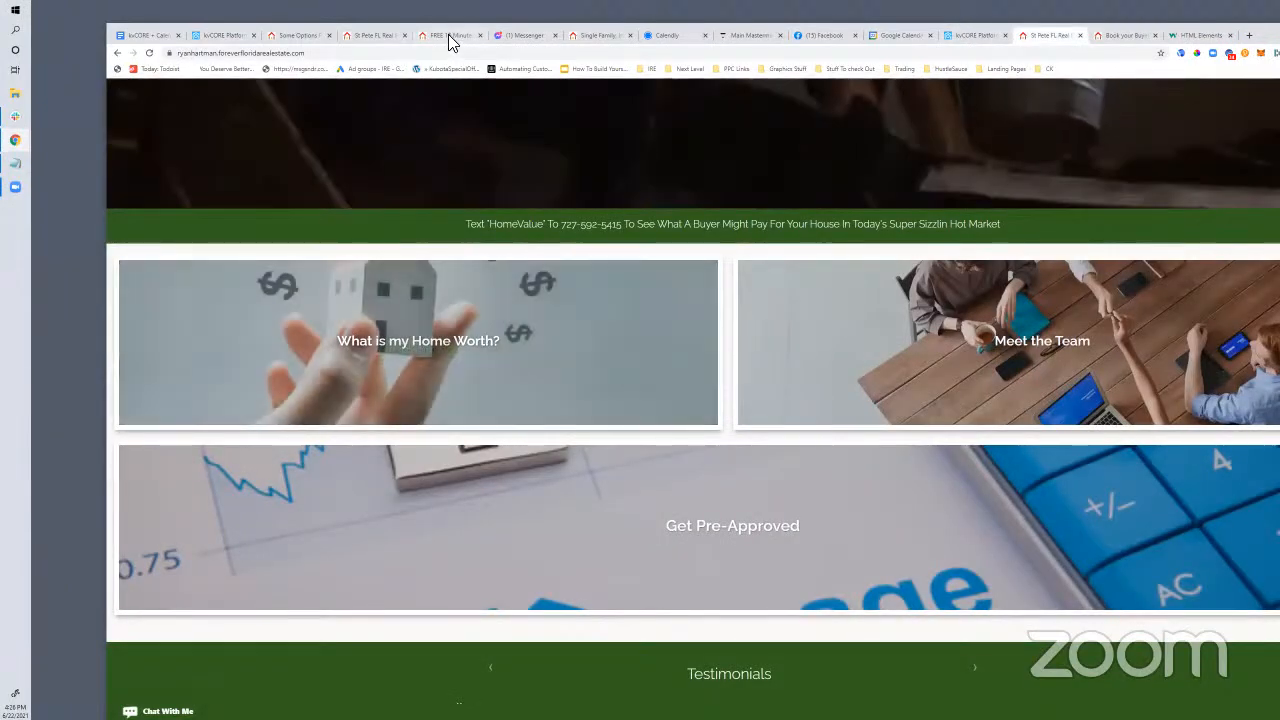
pyautogui.click(449, 37)
pyautogui.click(376, 37)
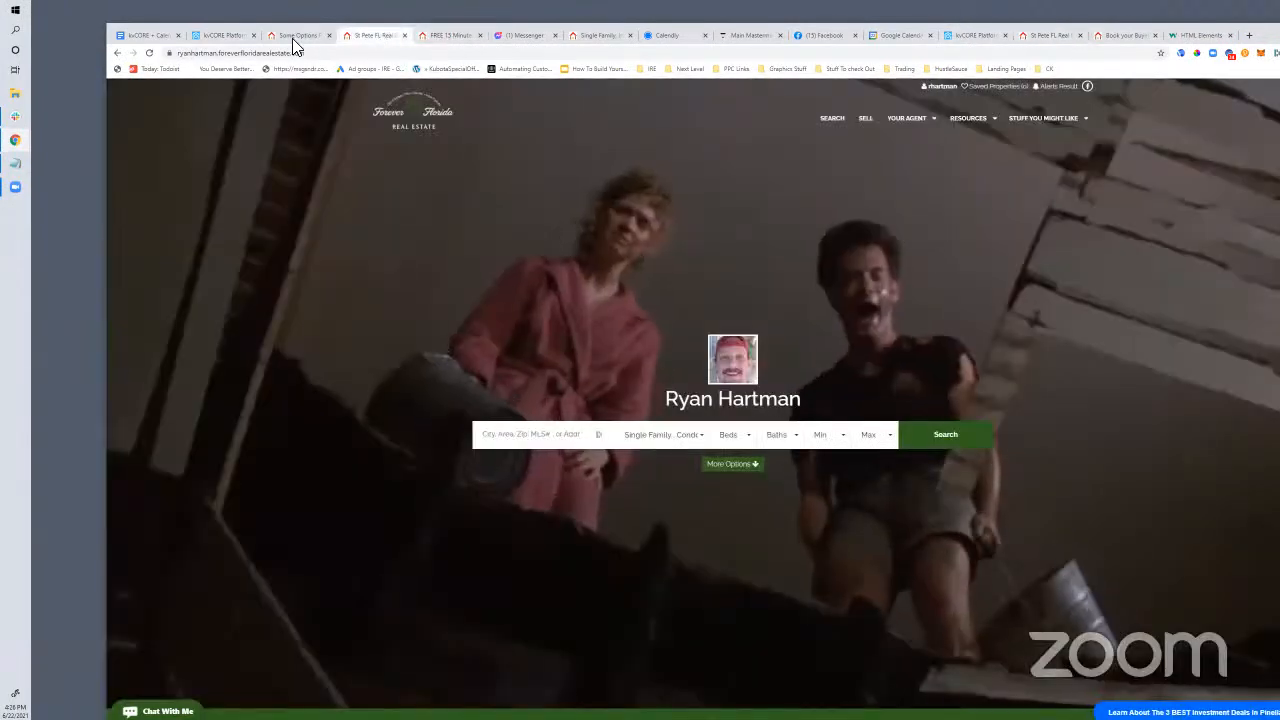
pyautogui.click(296, 37)
# Reload the blog post and select the first two lines of the author bio
pyautogui.click(288, 56)
pyautogui.press('Return')
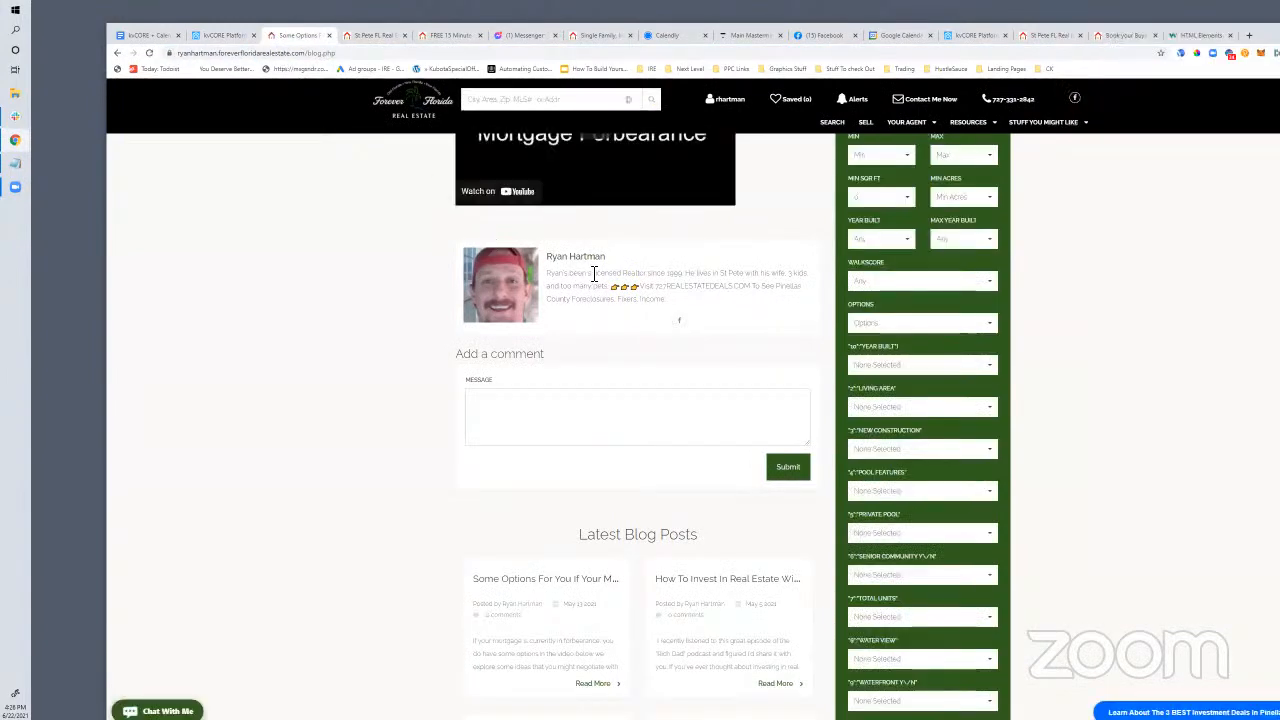
pyautogui.moveTo(549, 273); pyautogui.dragTo(660, 302)
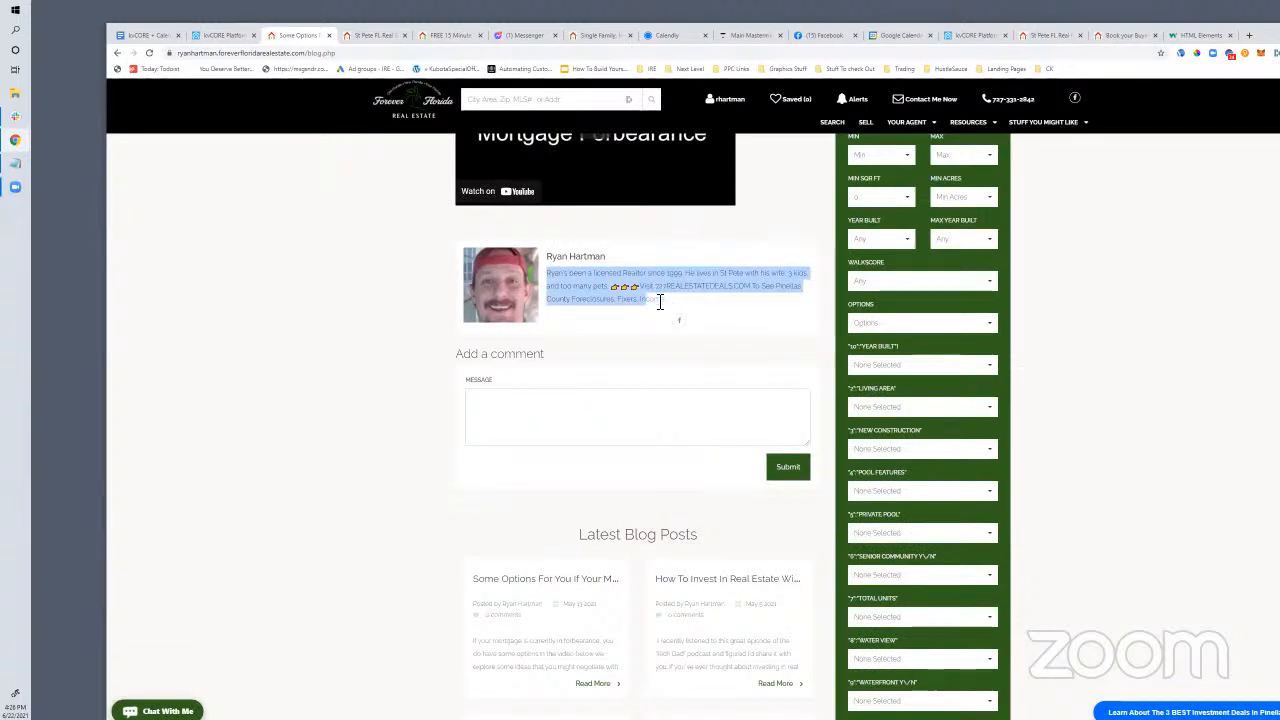
pyautogui.moveTo(549, 273); pyautogui.dragTo(683, 306)
# Return to the kvCORE agent profile and make it editable
pyautogui.click(230, 36)
pyautogui.scroll(-3, 610, 470)
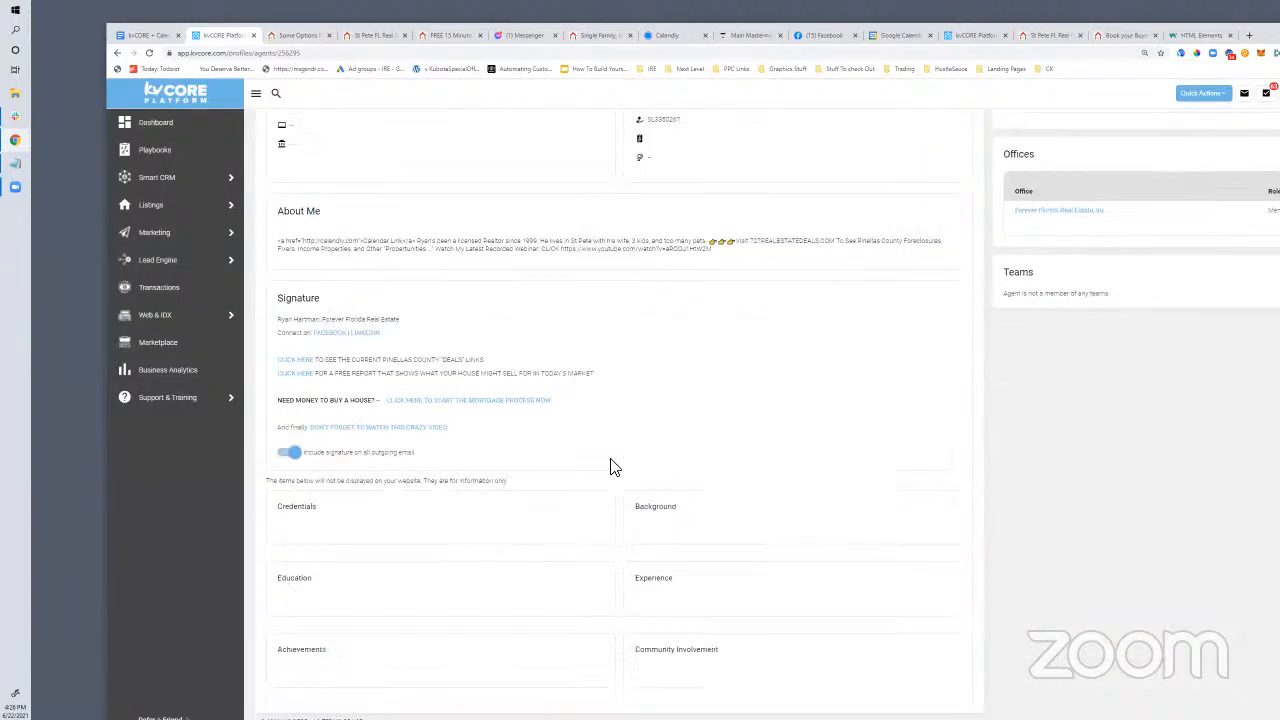
pyautogui.scroll(3, 849, 266)
pyautogui.scroll(2, 923, 300)
pyautogui.click(940, 193)
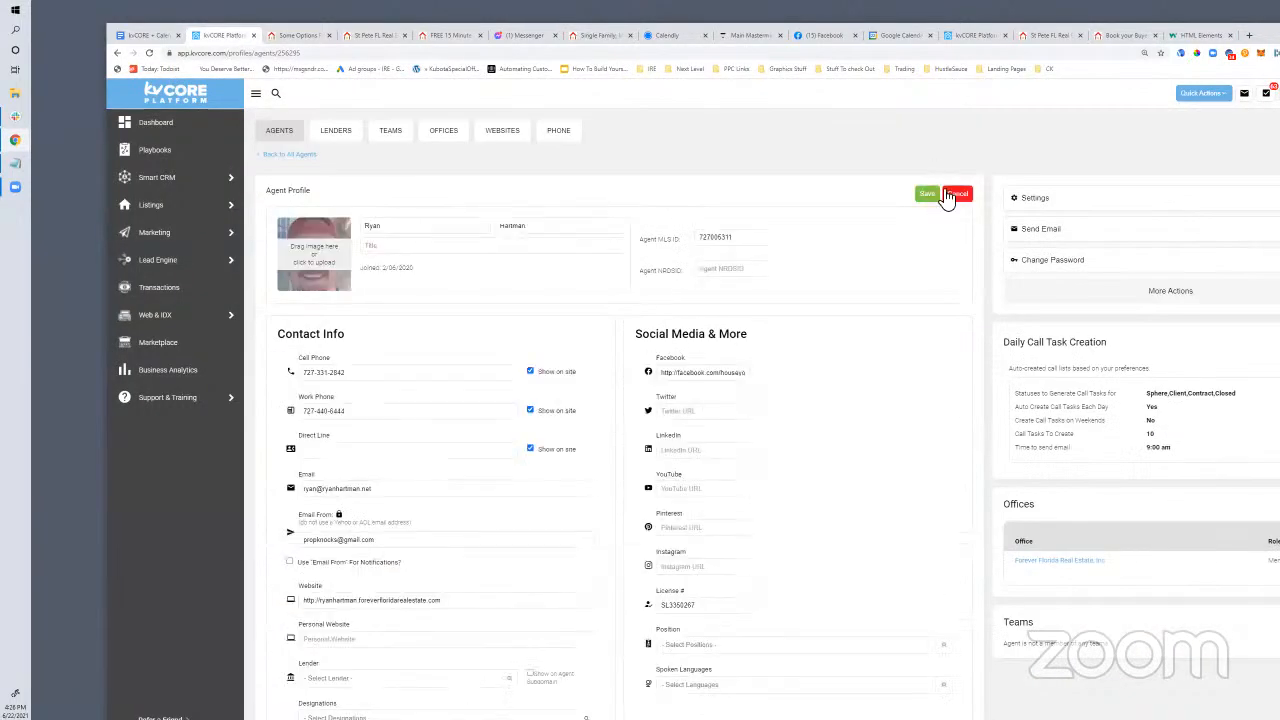
# Retype the About Me Calendar Link line as a quick-appointment line, delete its Calendly URL, and open a new tab
pyautogui.scroll(-5, 517, 423)
pyautogui.click(441, 375)
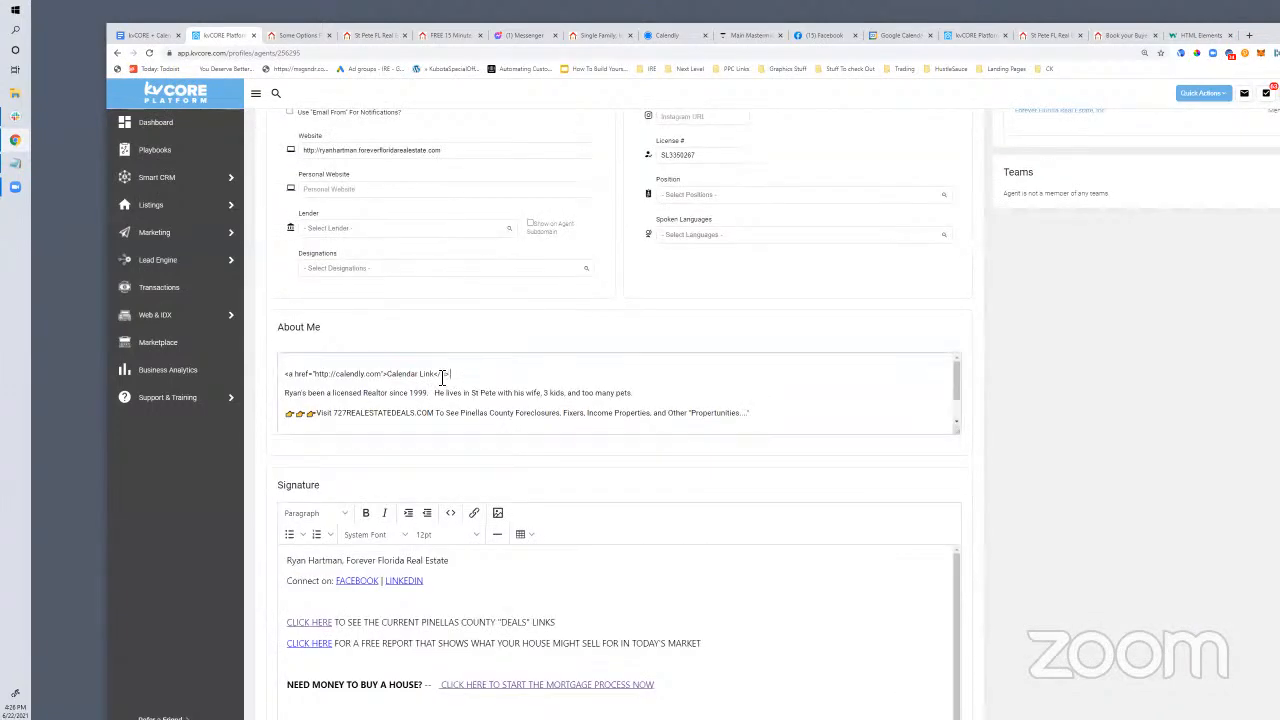
pyautogui.moveTo(441, 375); pyautogui.dragTo(288, 372)
pyautogui.write('SCHE')
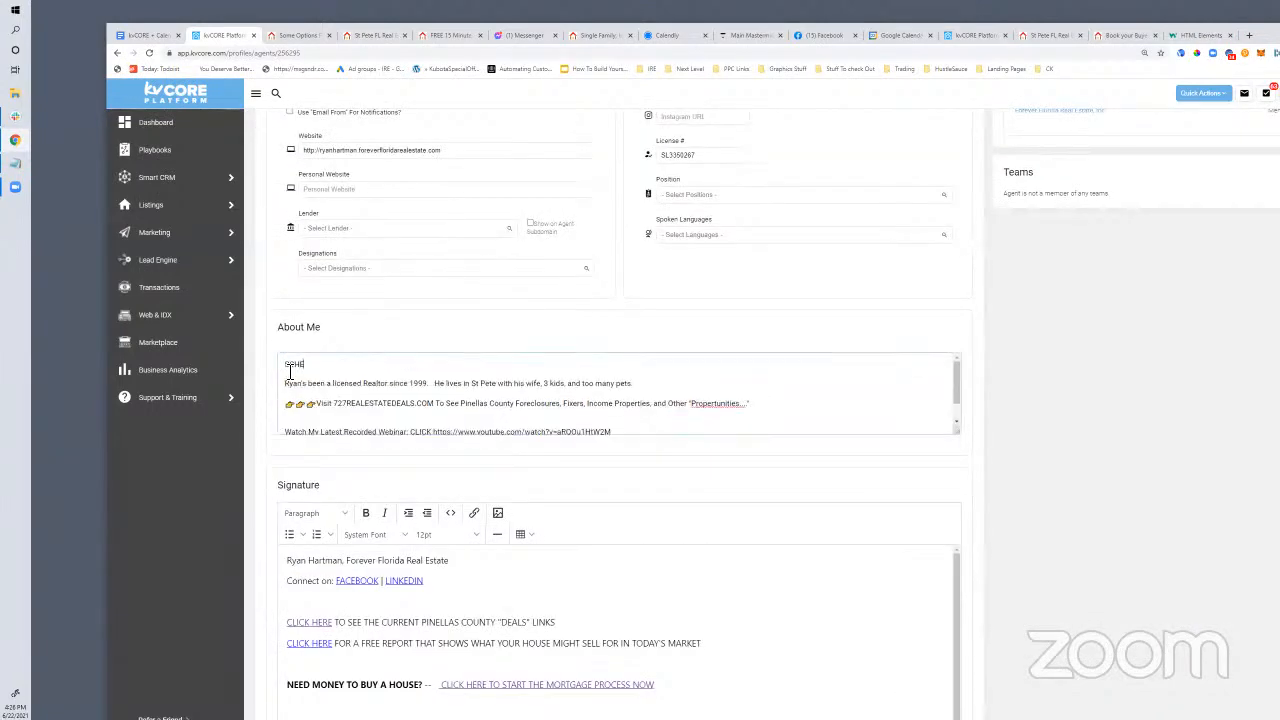
pyautogui.write('DULE A QUICK APPOINTM')
pyautogui.write('MENT @ http://calendly.com/andys')
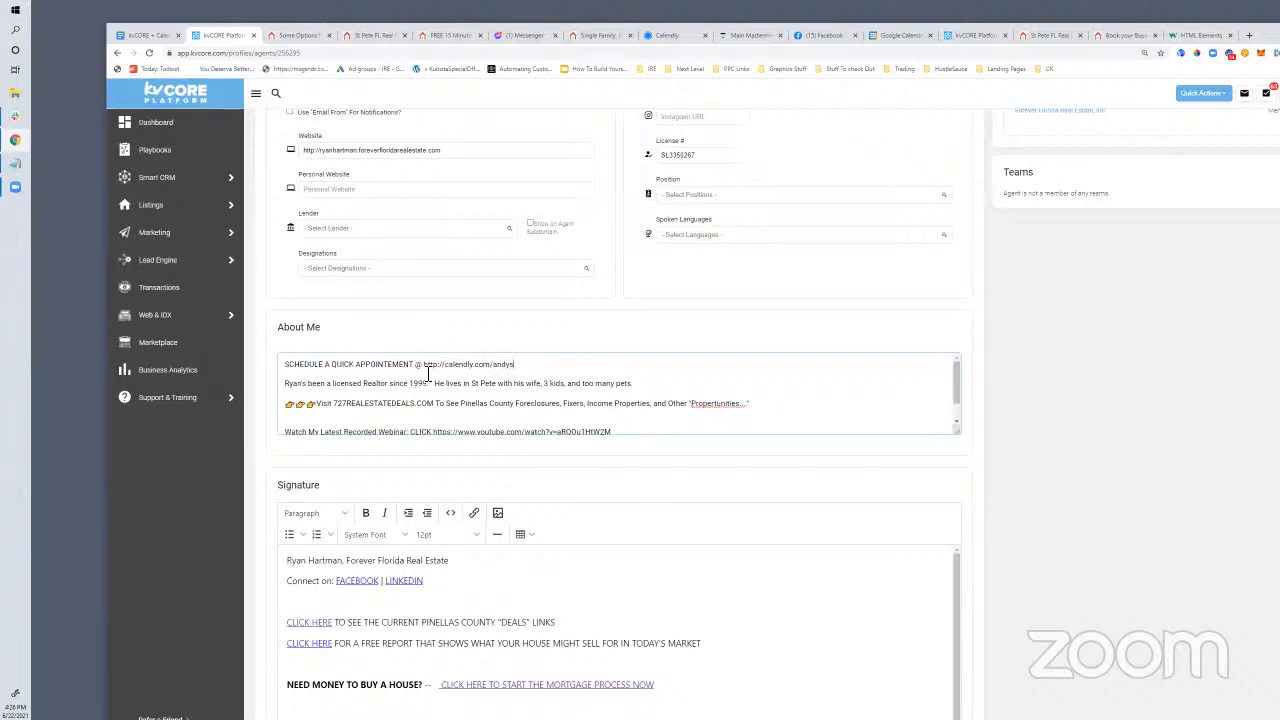
pyautogui.moveTo(424, 366); pyautogui.dragTo(514, 365)
pyautogui.press('BackSpace')
pyautogui.click(1249, 35)
# Load meetkevin.com in the new tab, browse the site, and go back to the kvCORE profile
pyautogui.write('me')
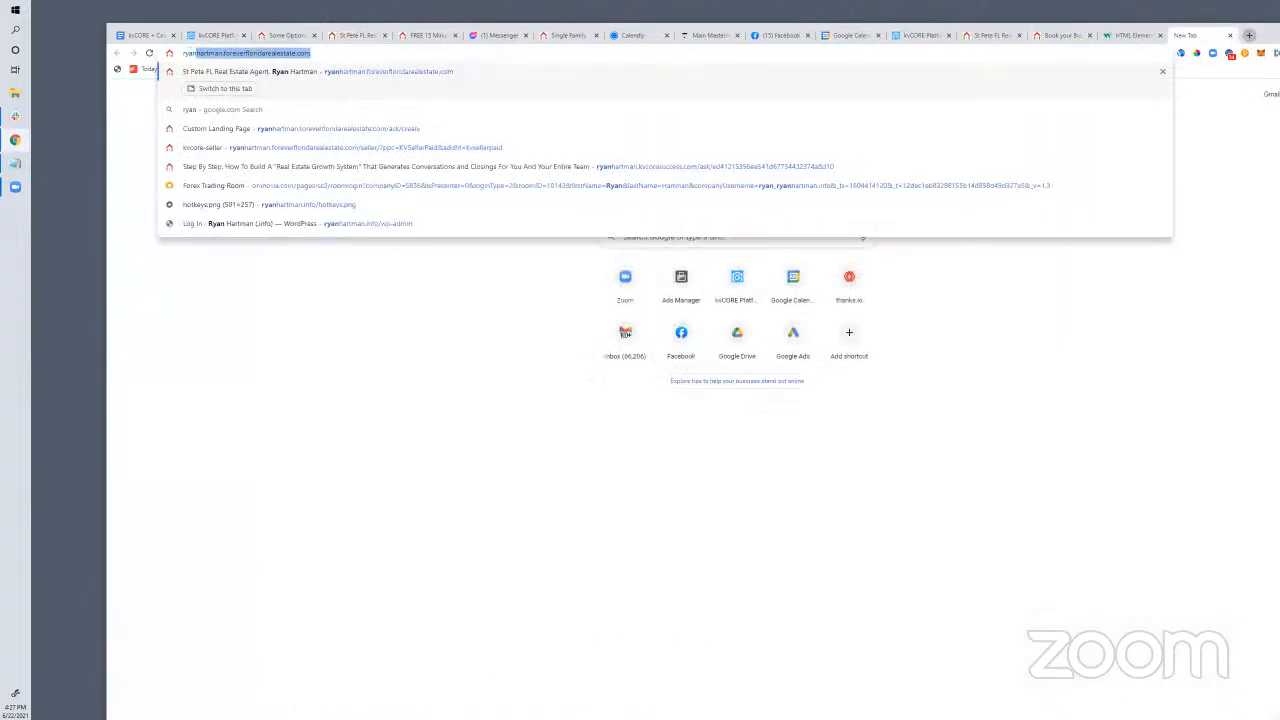
pyautogui.write('etkevin.com')
pyautogui.press('Return')
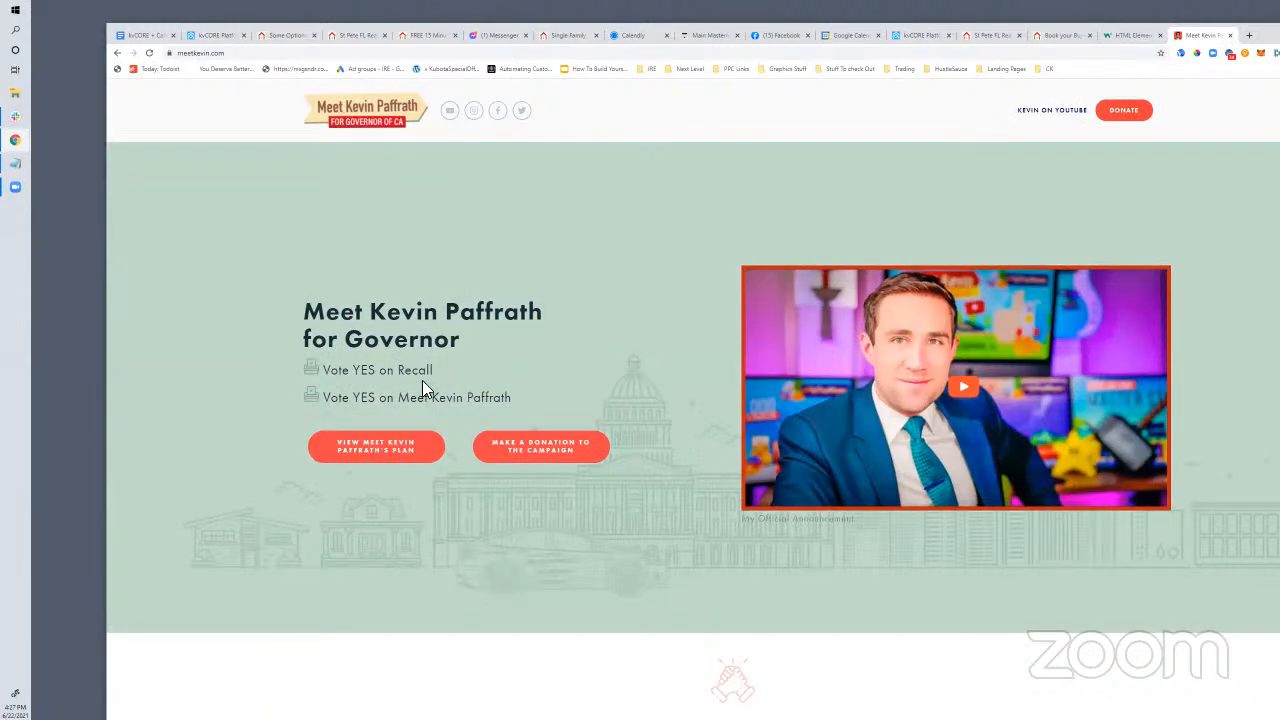
pyautogui.click(246, 53)
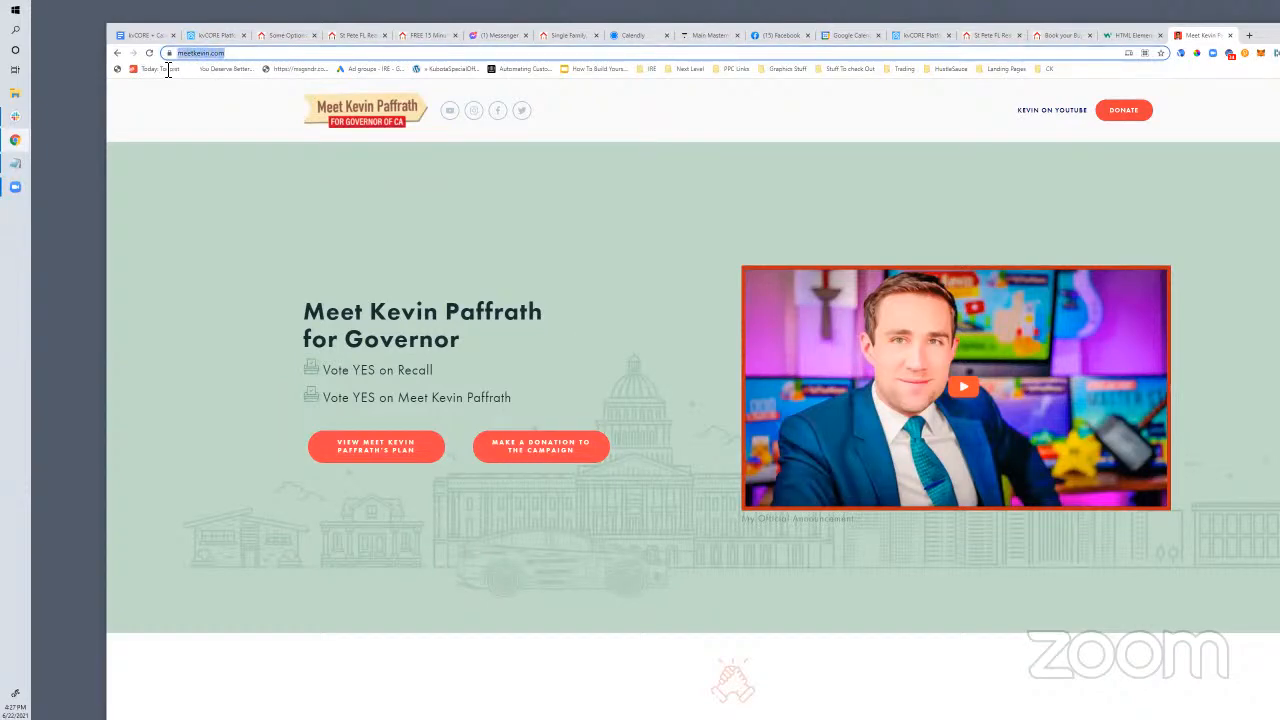
pyautogui.scroll(-3, 460, 540)
pyautogui.scroll(3, 460, 540)
pyautogui.scroll(-2, 449, 377)
pyautogui.scroll(2, 449, 377)
pyautogui.scroll(-6, 872, 588)
pyautogui.scroll(-3, 872, 588)
pyautogui.scroll(10, 872, 588)
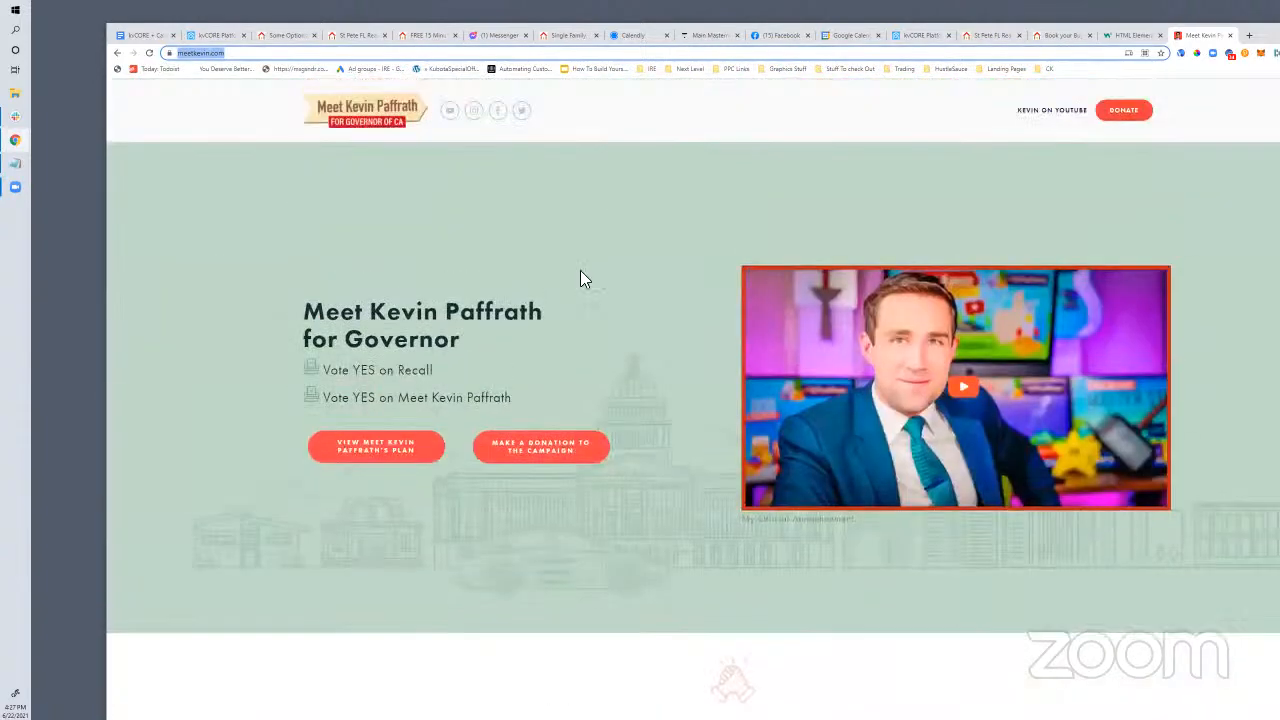
pyautogui.click(215, 35)
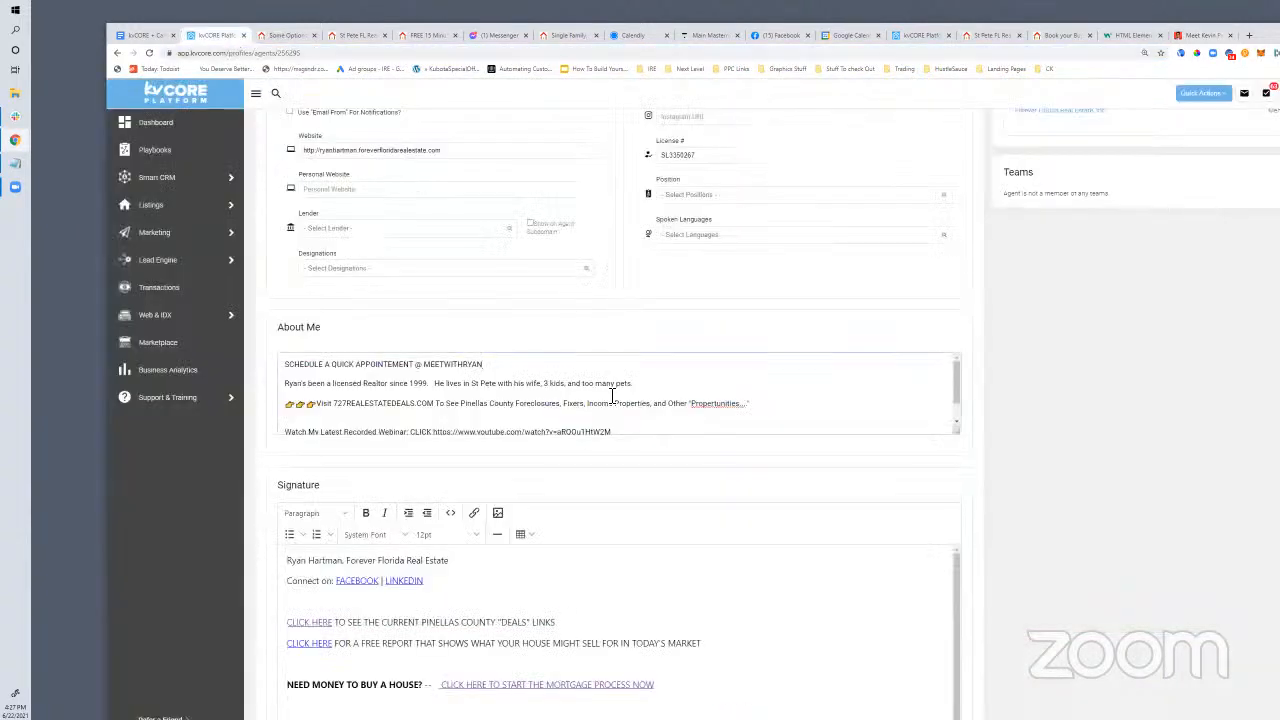
# Change MEETWITHRYAN to MEETKEVIN in the About Me scheduling line
pyautogui.scroll(-3, 478, 415)
pyautogui.doubleClick(462, 366)
pyautogui.click(449, 366)
pyautogui.moveTo(497, 366); pyautogui.dragTo(454, 368)
pyautogui.write('KEVIN')
# Delete the drafted P.S. line and the empty line under 'Connect on' in the email signature
pyautogui.scroll(-1, 341, 378)
pyautogui.scroll(-3, 423, 560)
pyautogui.scroll(-1, 686, 633)
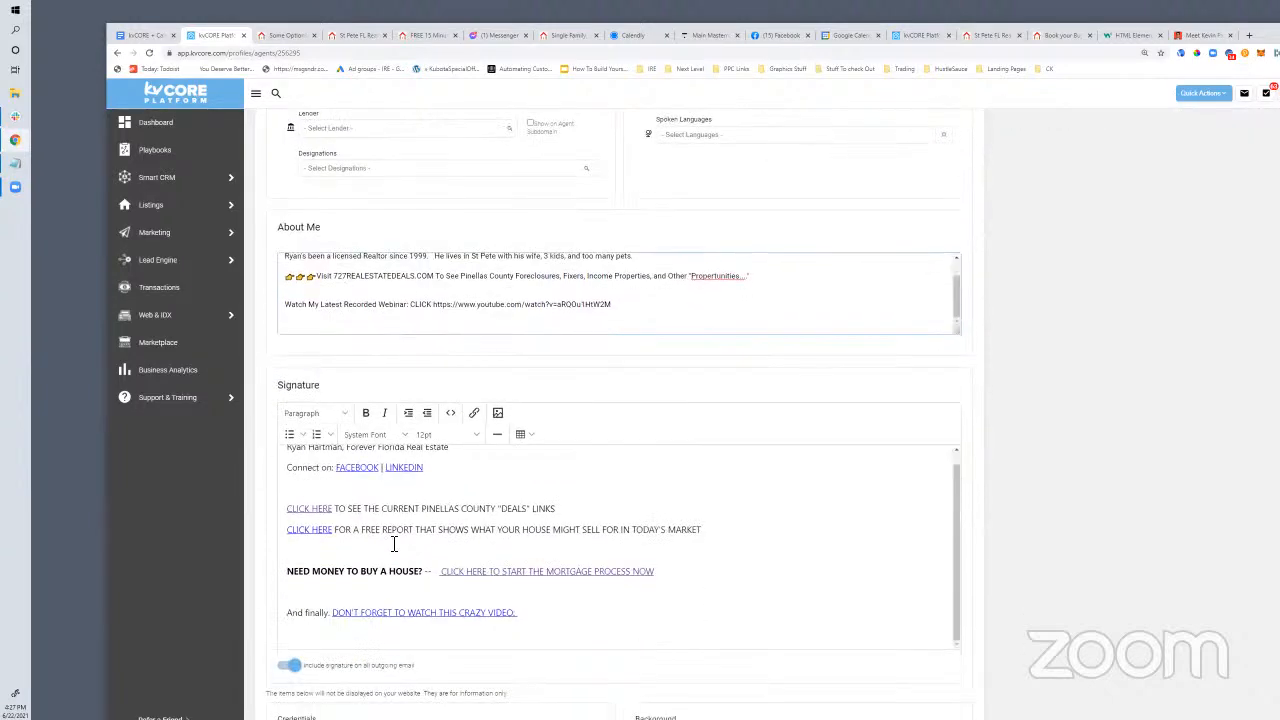
pyautogui.scroll(1, 394, 544)
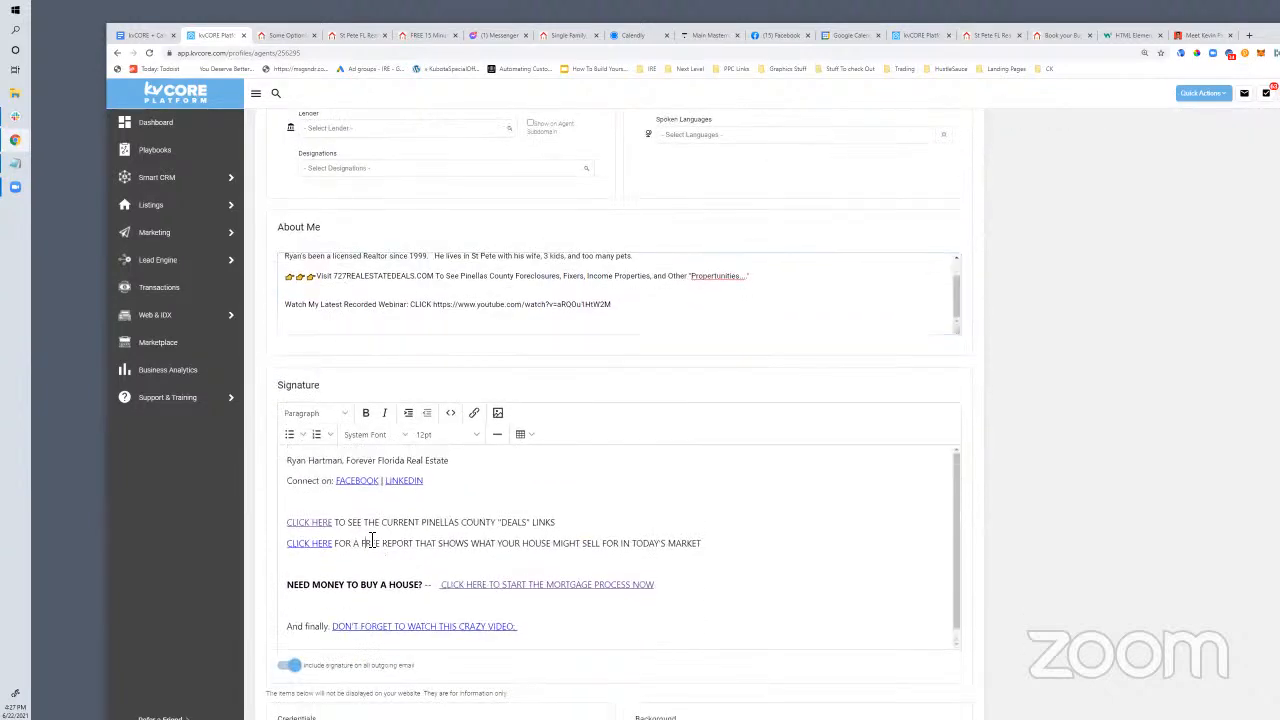
pyautogui.moveTo(329, 391); pyautogui.dragTo(280, 398)
pyautogui.moveTo(436, 678); pyautogui.dragTo(302, 676)
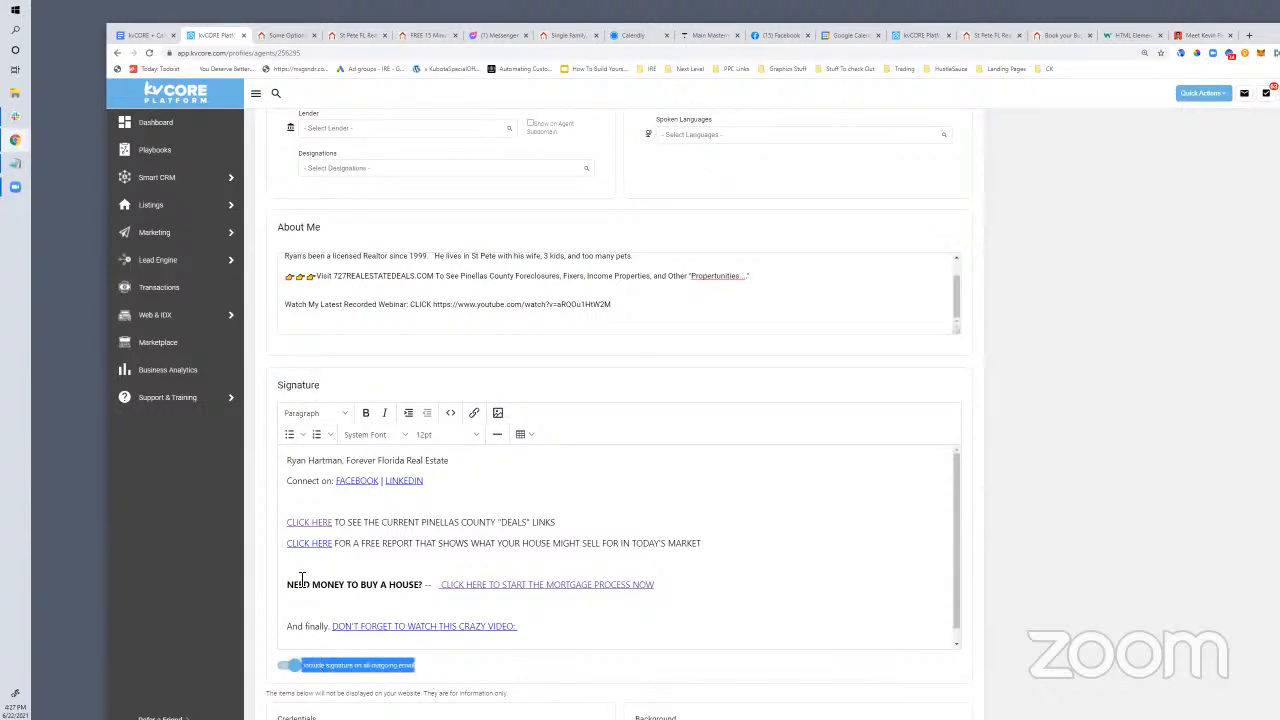
pyautogui.click(315, 508)
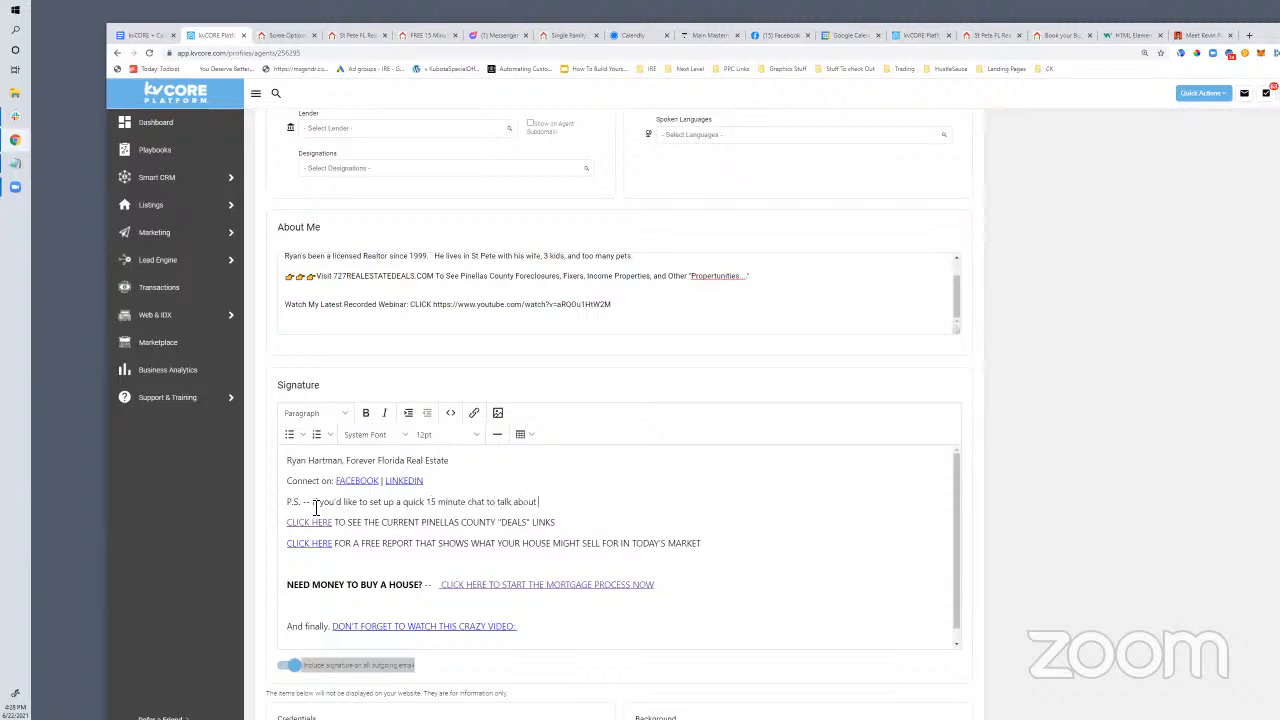
pyautogui.moveTo(586, 501); pyautogui.dragTo(293, 503)
pyautogui.press('BackSpace')
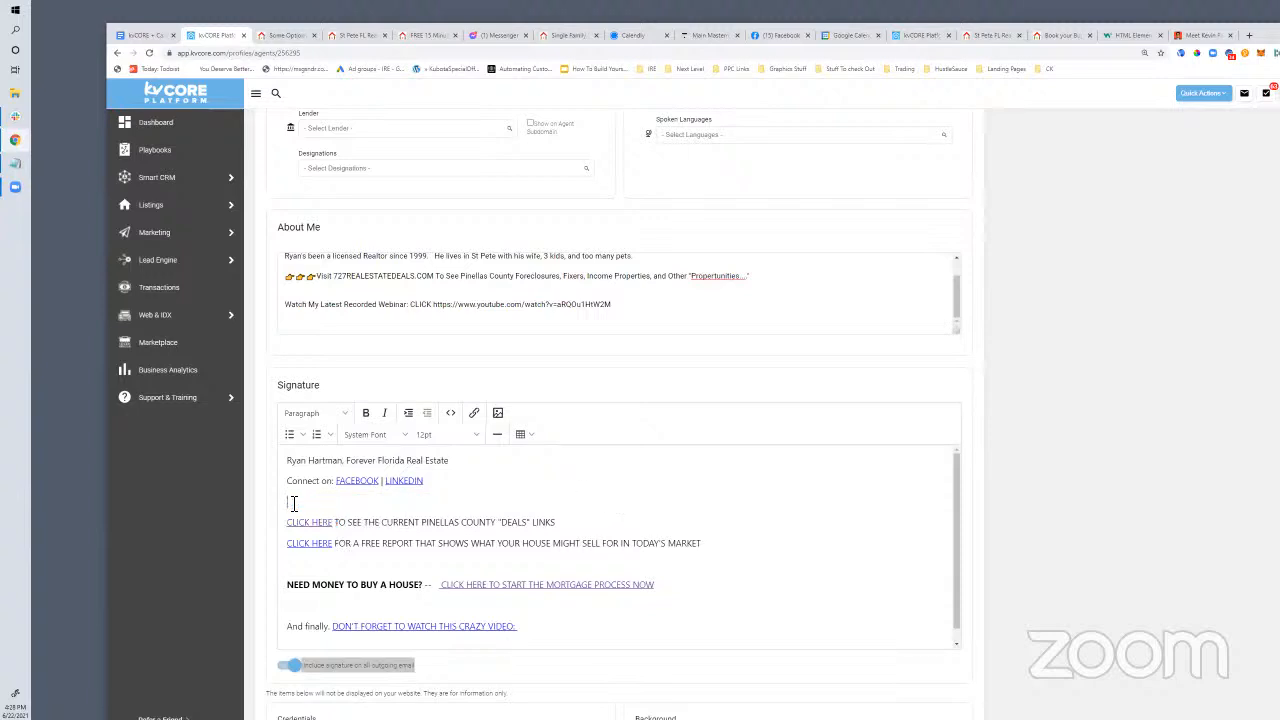
pyautogui.press('BackSpace')
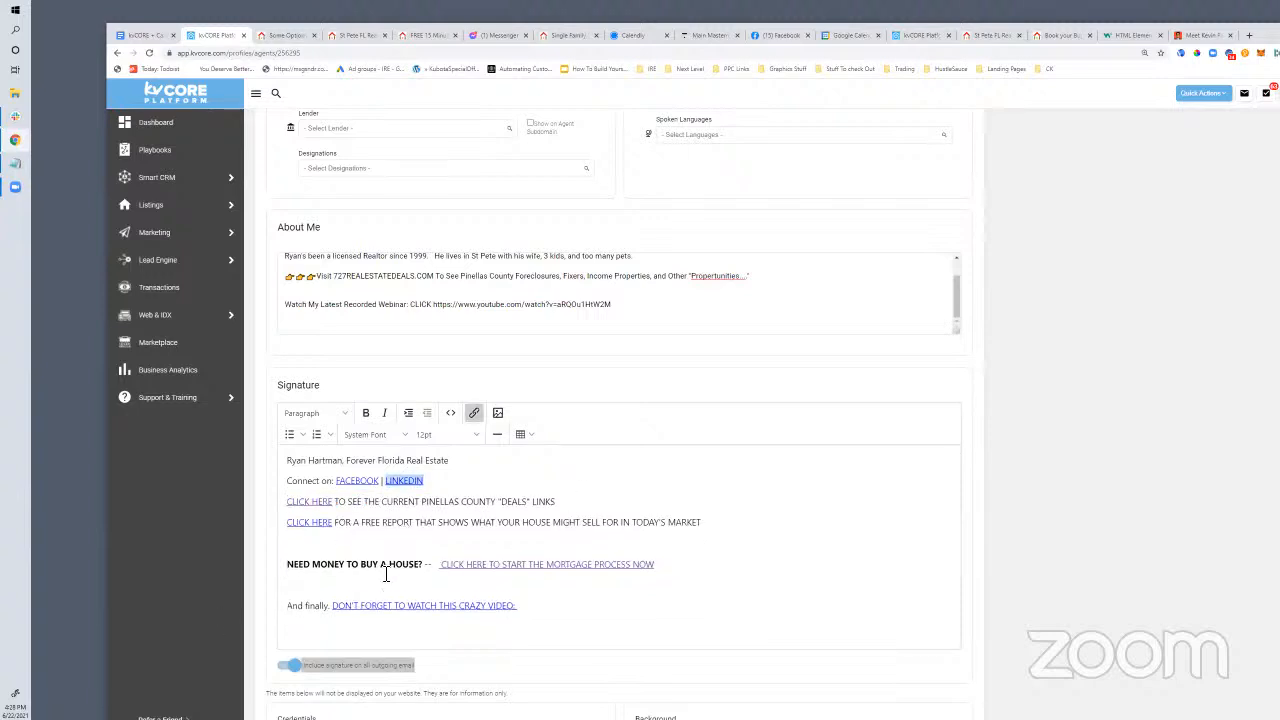
pyautogui.moveTo(287, 501); pyautogui.dragTo(537, 631)
pyautogui.click(668, 522)
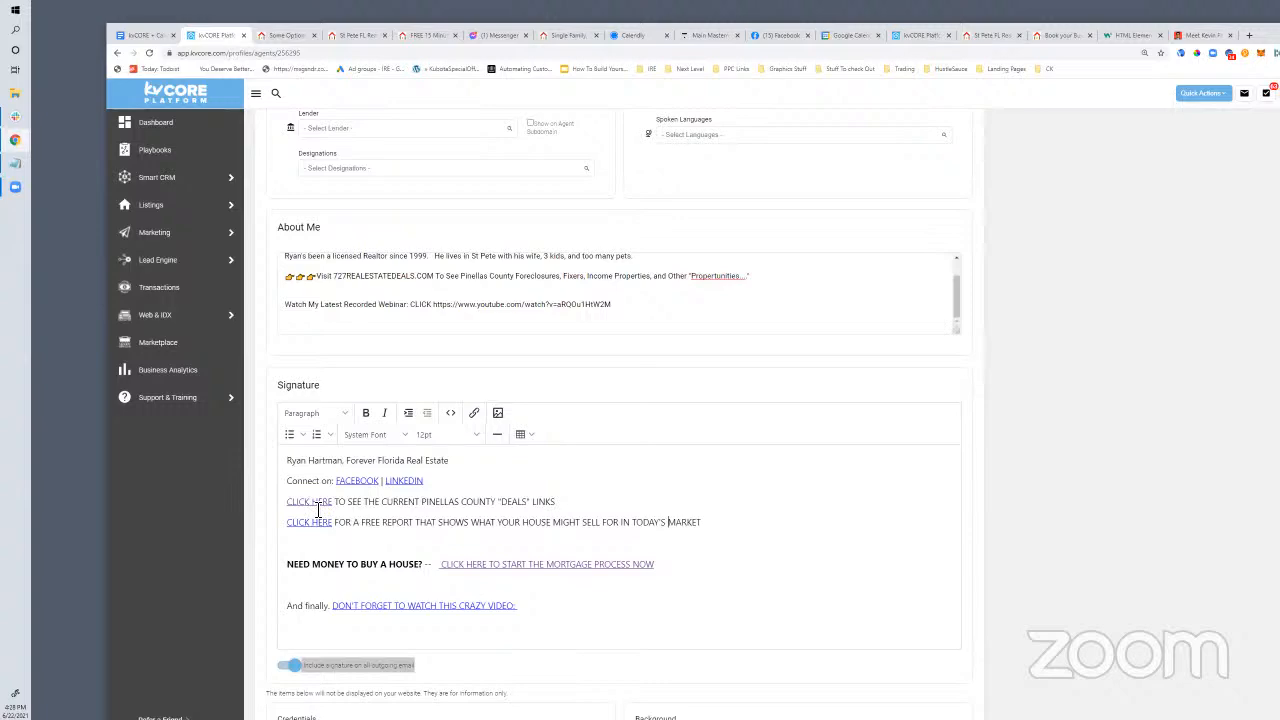
# Select the 'DON'T FORGET TO WATCH THIS CRAZY VIDEO:' link text in the signature
pyautogui.scroll(-4, 600, 623)
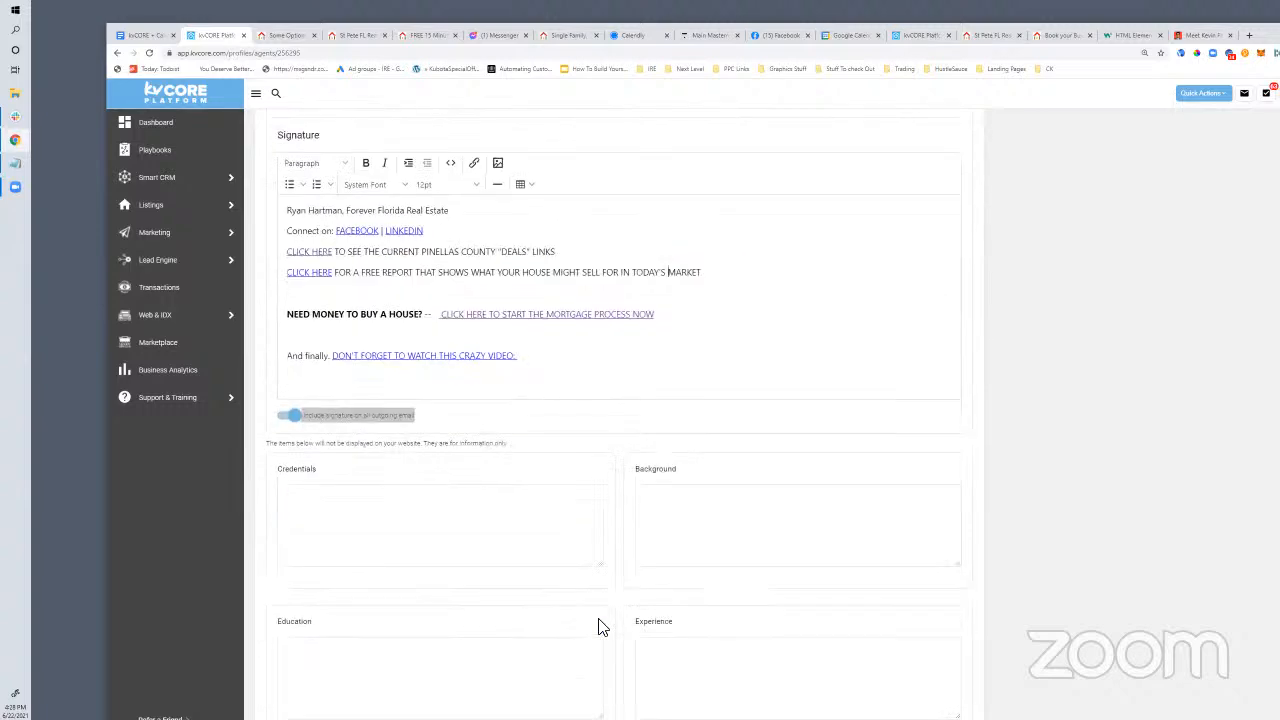
pyautogui.scroll(4, 620, 623)
pyautogui.scroll(-1, 618, 627)
pyautogui.scroll(-2, 618, 627)
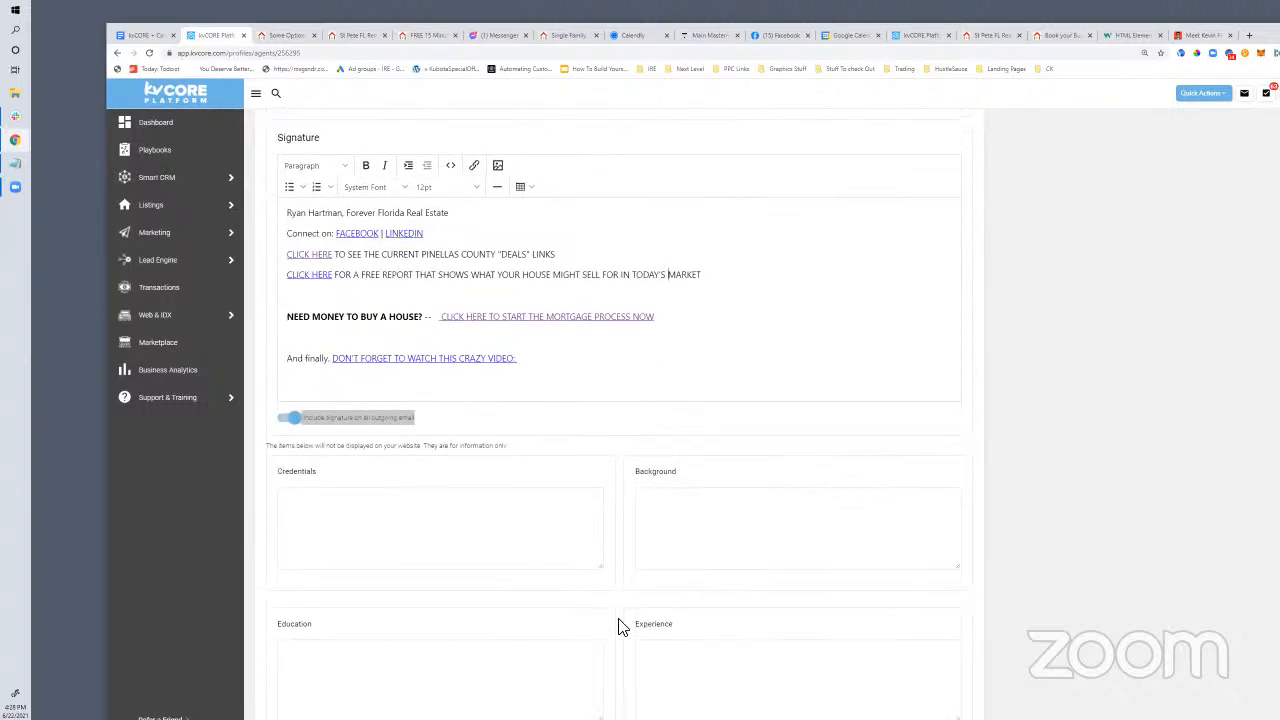
pyautogui.moveTo(546, 271); pyautogui.dragTo(288, 260)
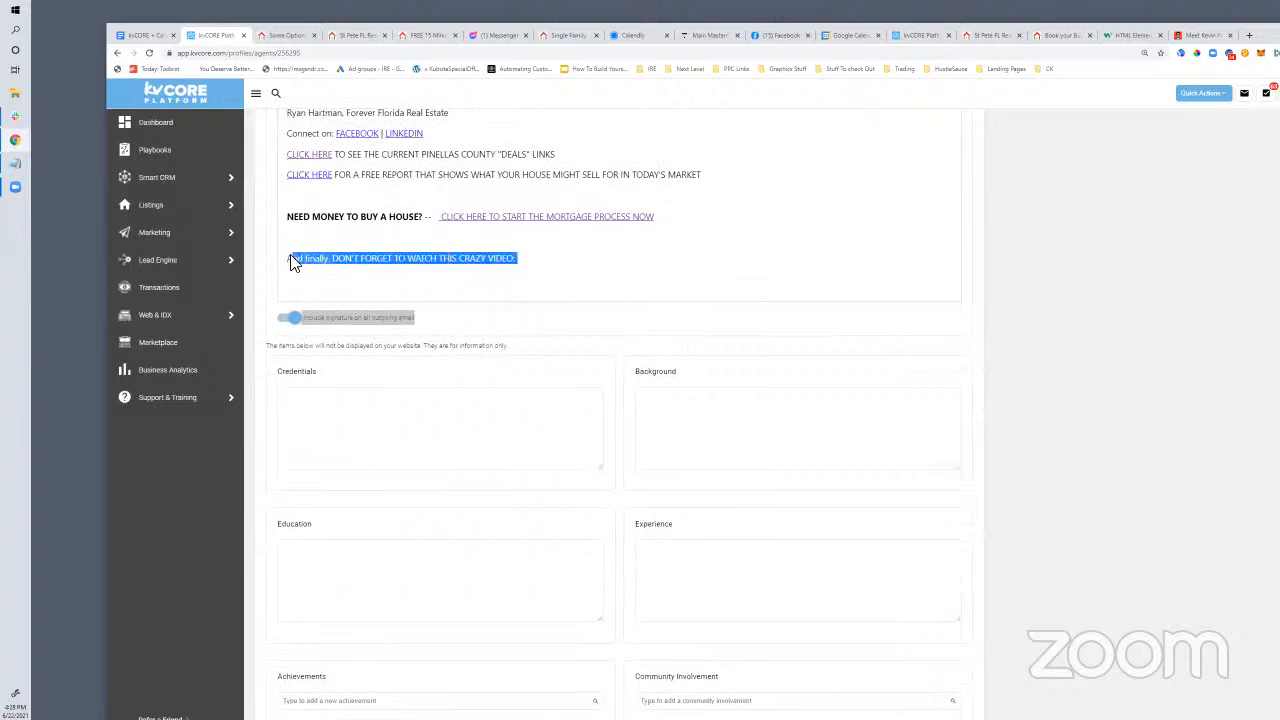
pyautogui.click(348, 271)
pyautogui.click(358, 262)
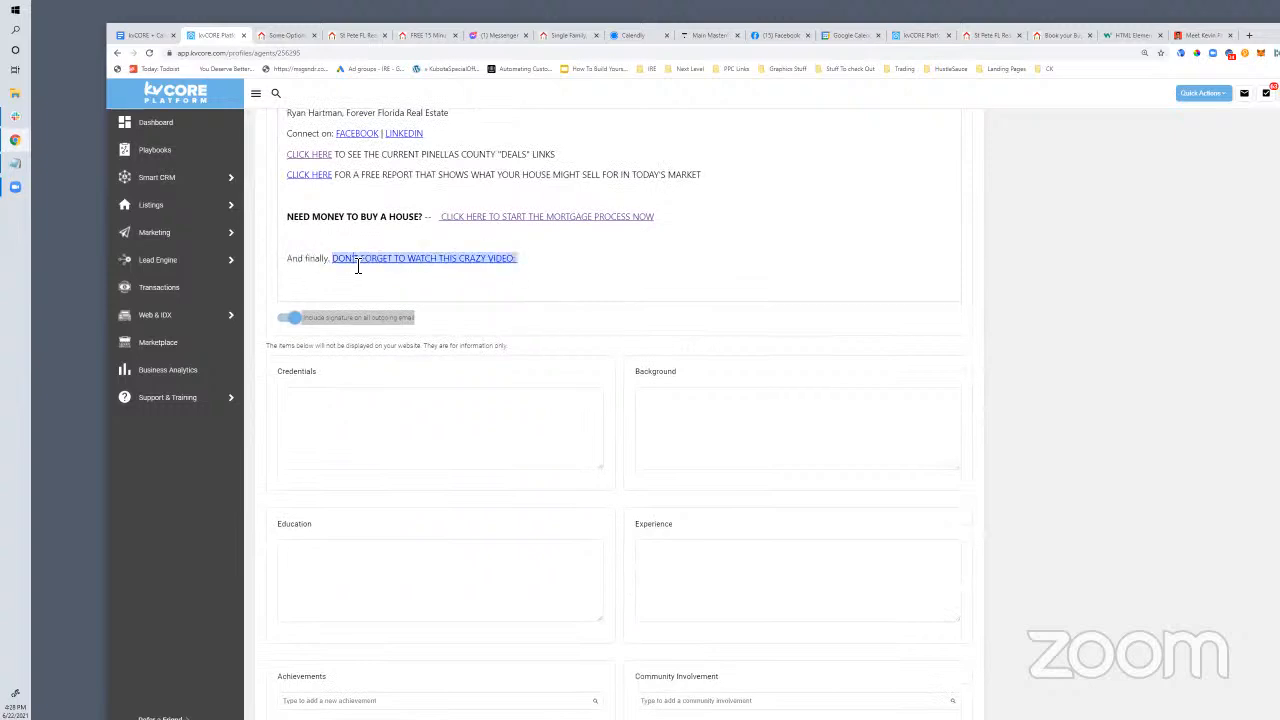
pyautogui.click(549, 271)
pyautogui.moveTo(517, 263); pyautogui.dragTo(337, 268)
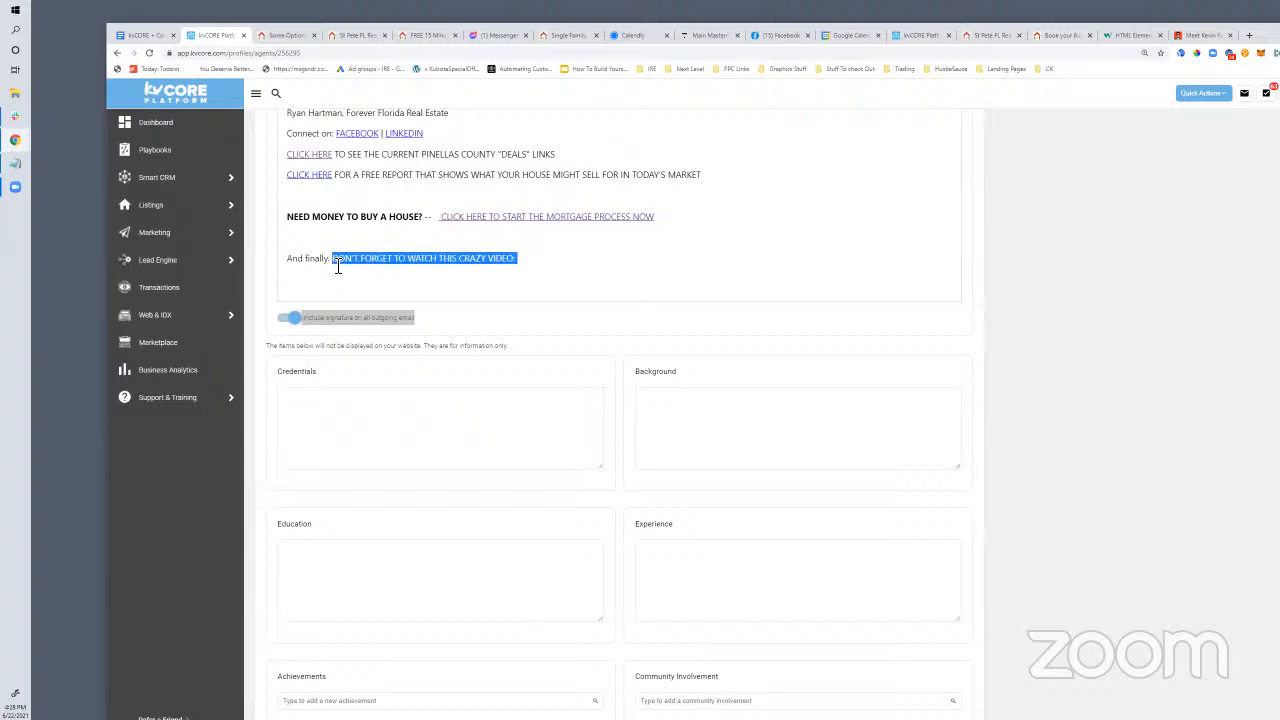
pyautogui.click(338, 274)
pyautogui.click(343, 263)
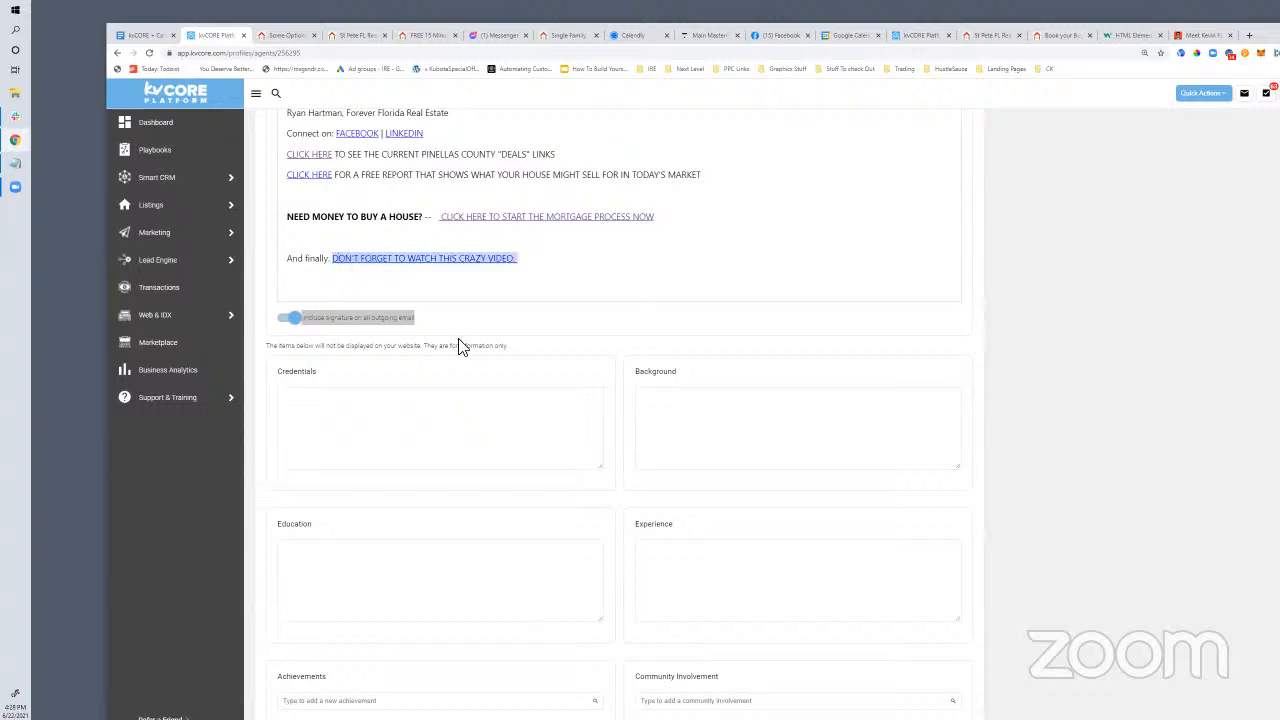
pyautogui.scroll(2, 460, 347)
# Copy the video link's URL from its link settings, open it in a new tab, and pause the video
pyautogui.click(474, 265)
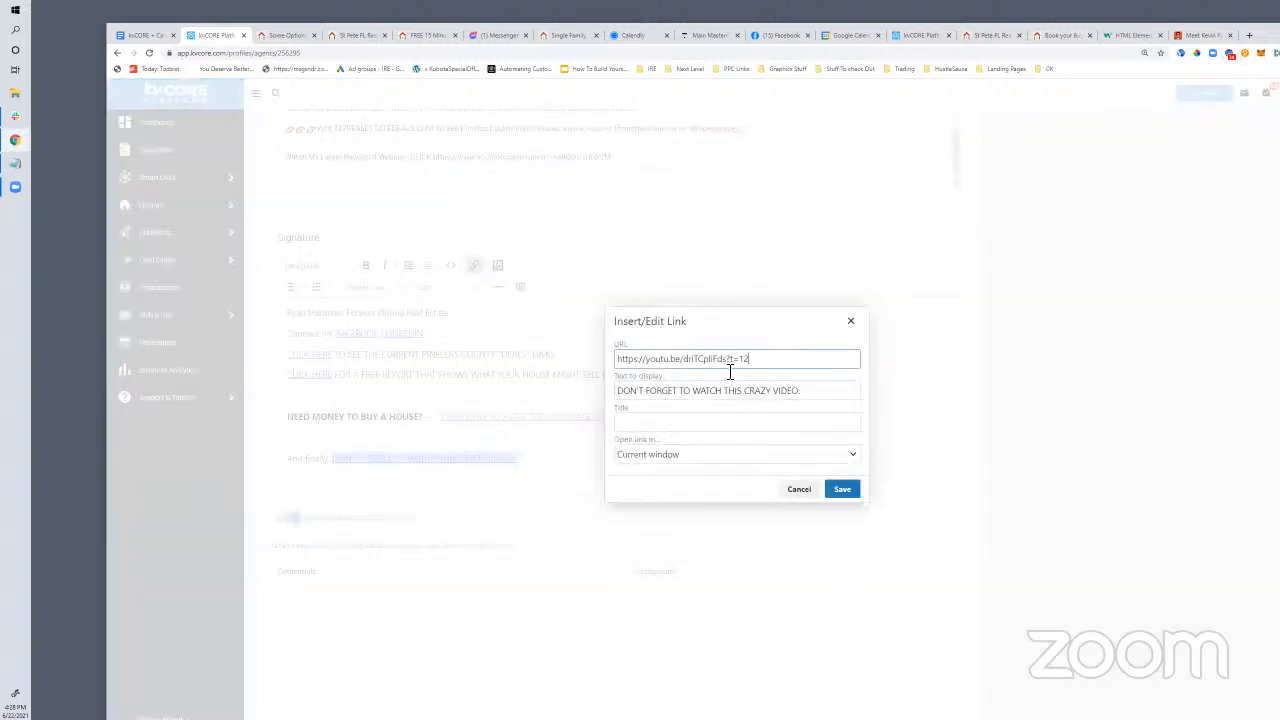
pyautogui.moveTo(760, 362); pyautogui.dragTo(512, 347)
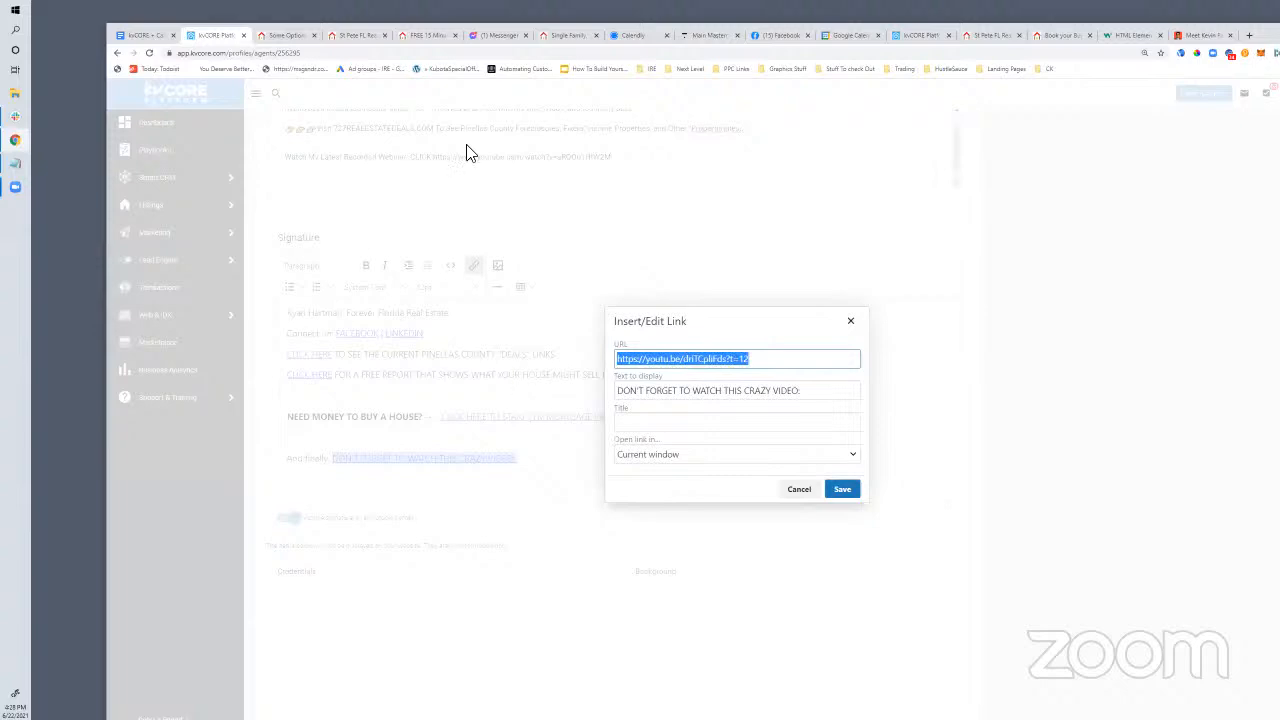
pyautogui.click(1249, 36)
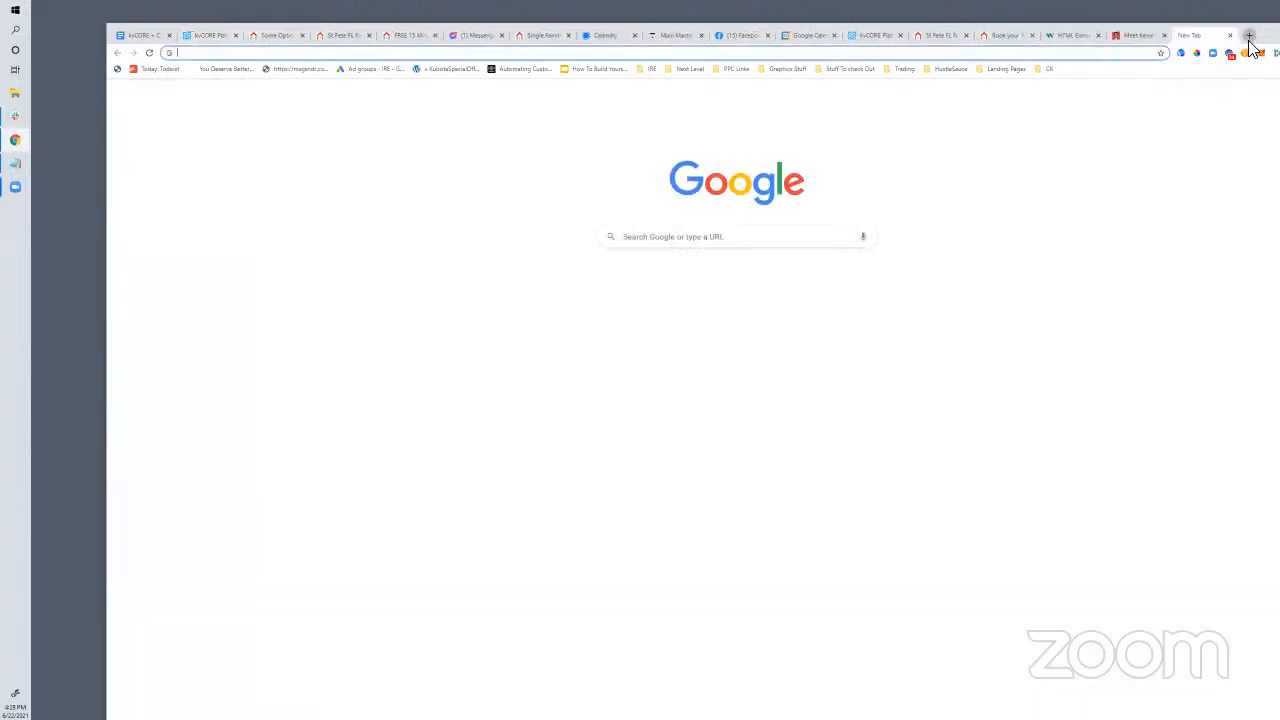
pyautogui.write('https://youtu.be/dnTCpliFds?t=12')
pyautogui.press('Return')
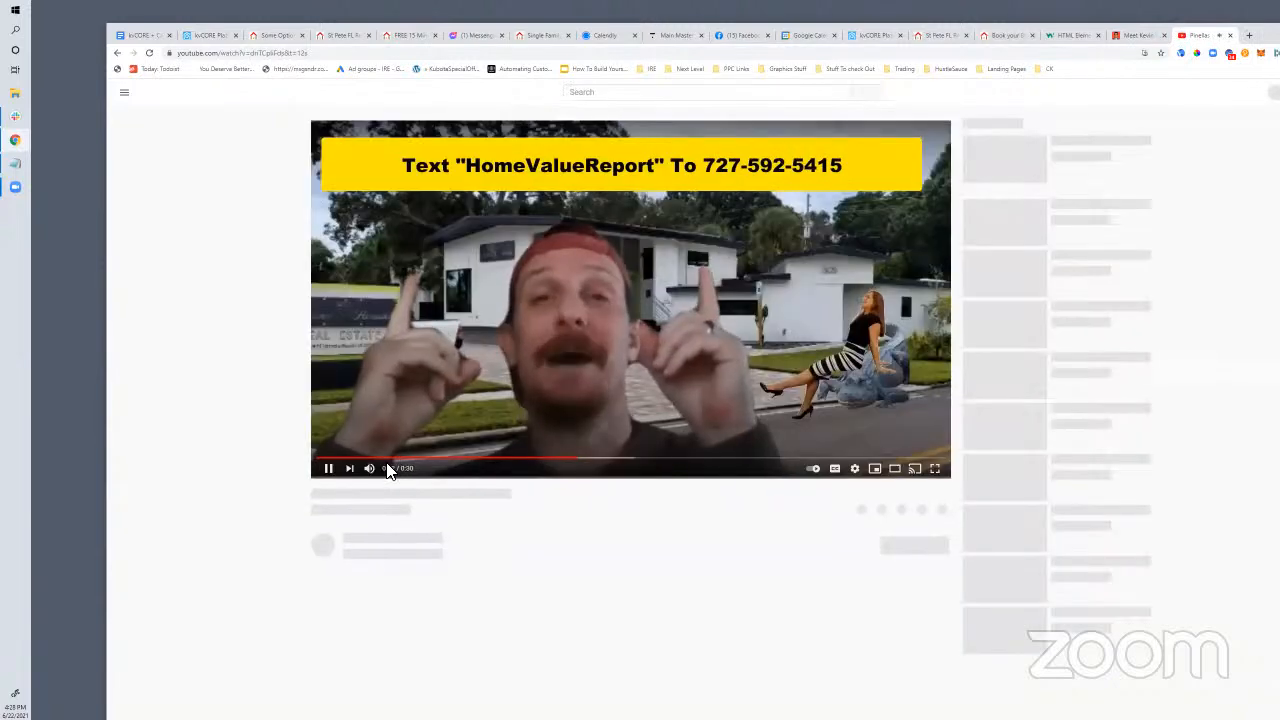
pyautogui.click(325, 470)
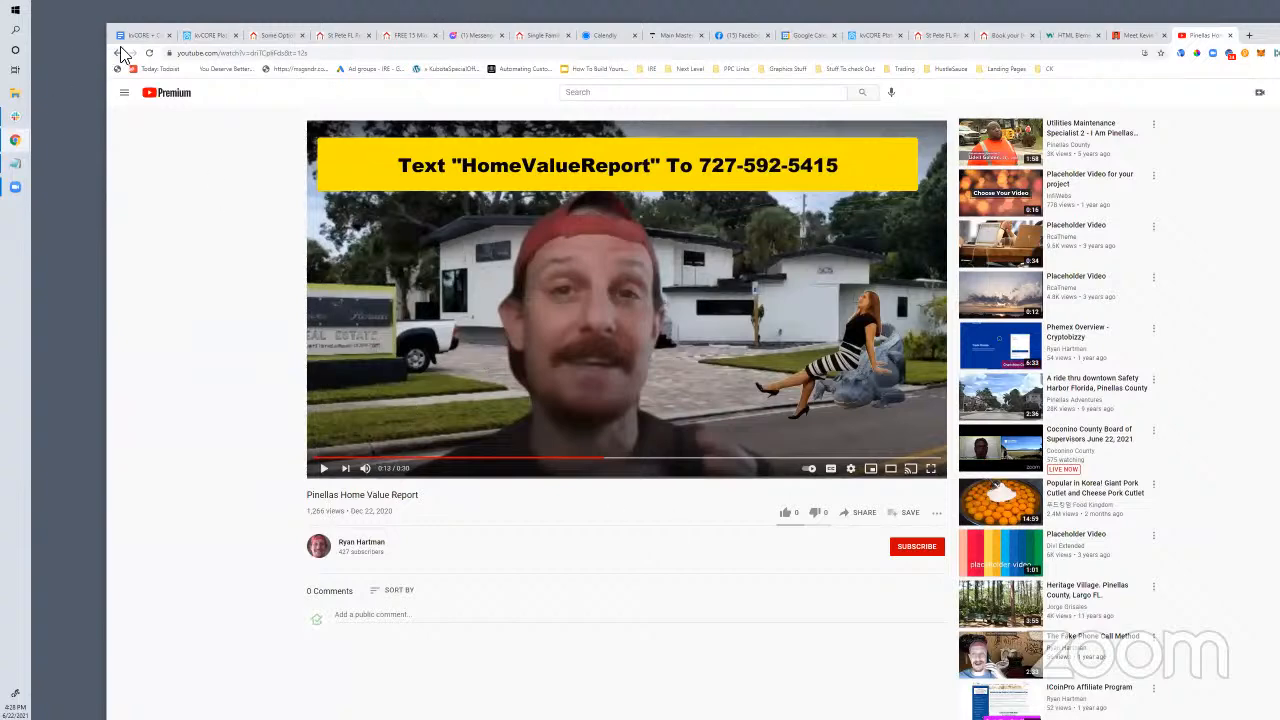
# Go back to kvCORE and close the link settings without changes
pyautogui.click(212, 40)
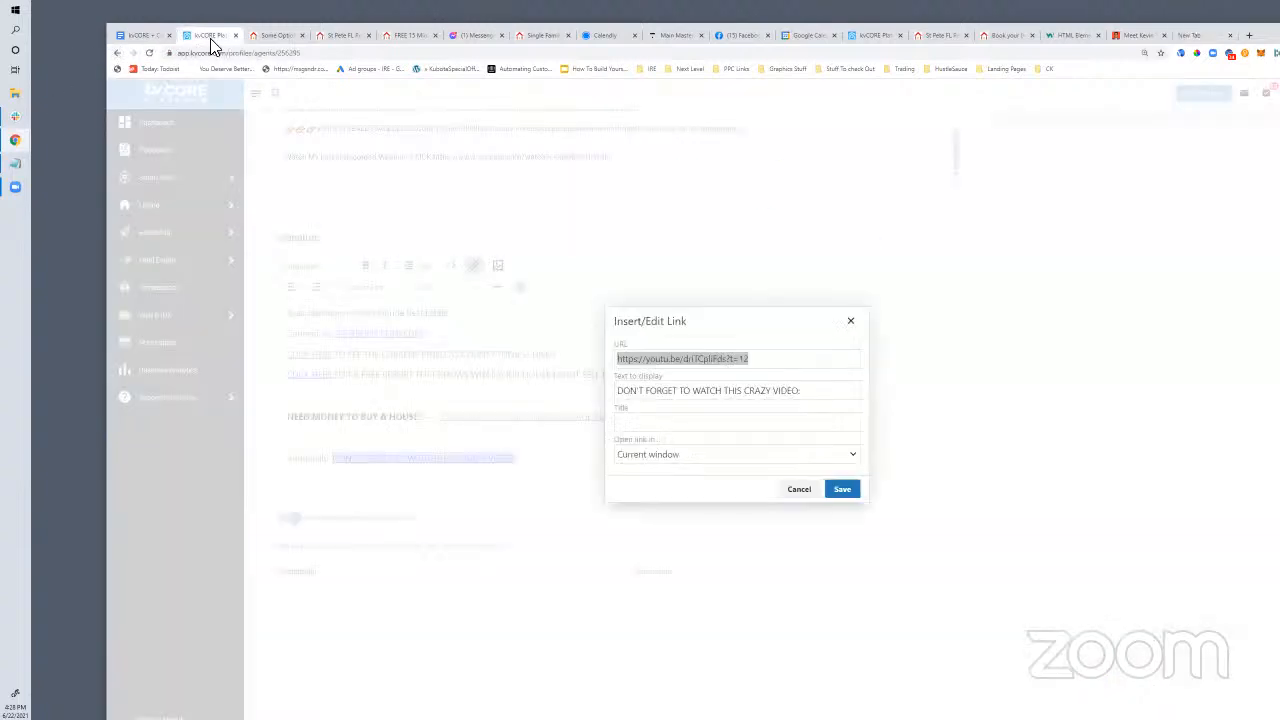
pyautogui.click(850, 322)
pyautogui.scroll(-3, 381, 437)
pyautogui.scroll(2, 382, 440)
pyautogui.scroll(5, 383, 442)
# Review the profile and email-signature items in the planning outline, then switch to Calendly's Add to Website options
pyautogui.click(124, 36)
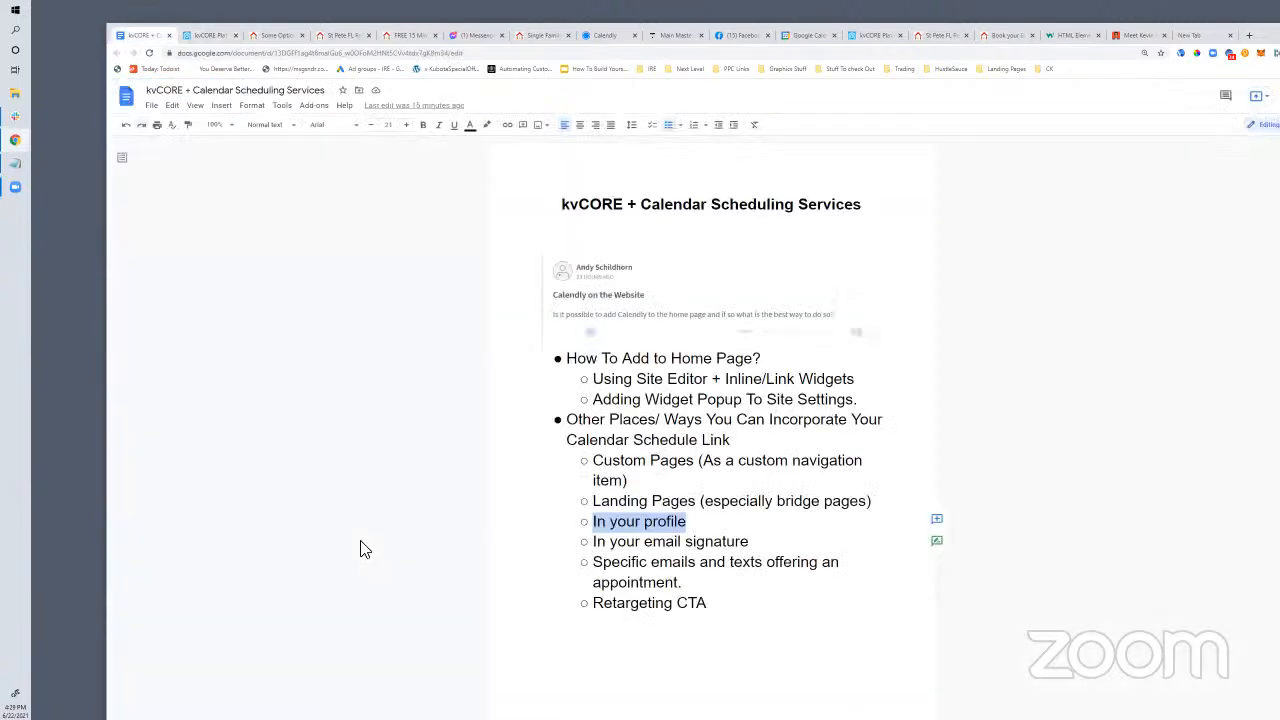
pyautogui.click(700, 519)
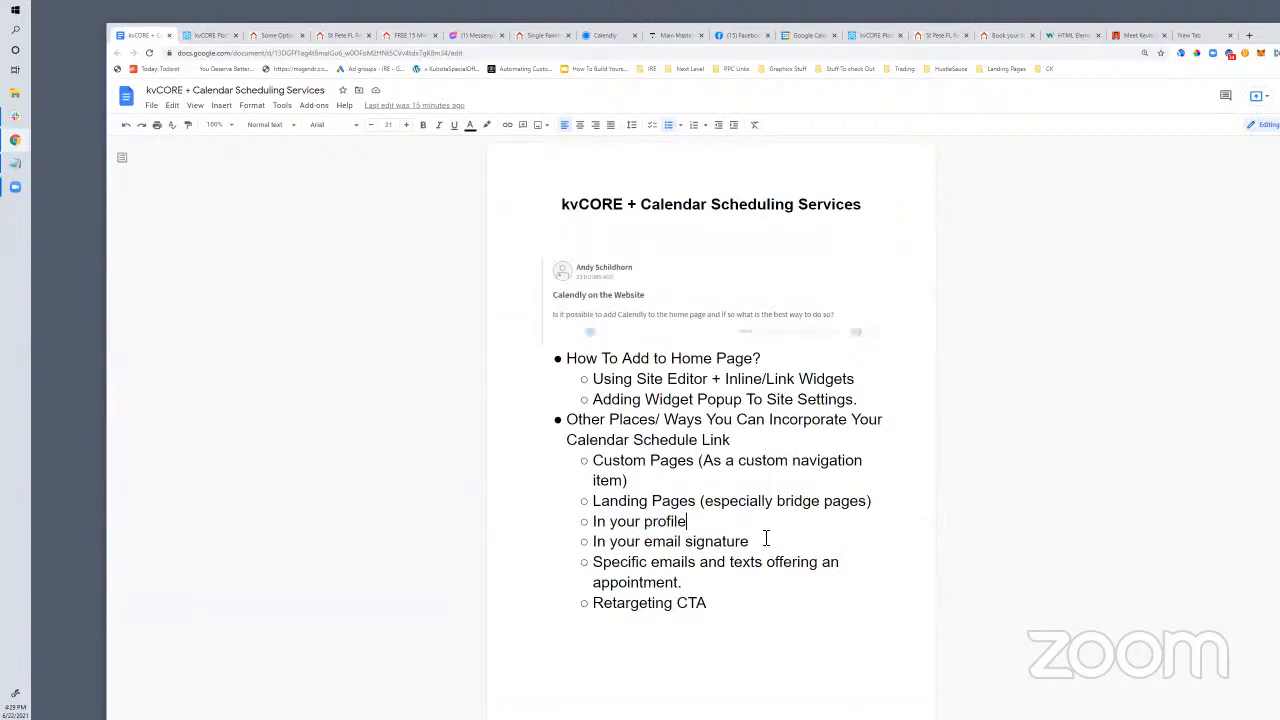
pyautogui.moveTo(762, 543); pyautogui.dragTo(584, 521)
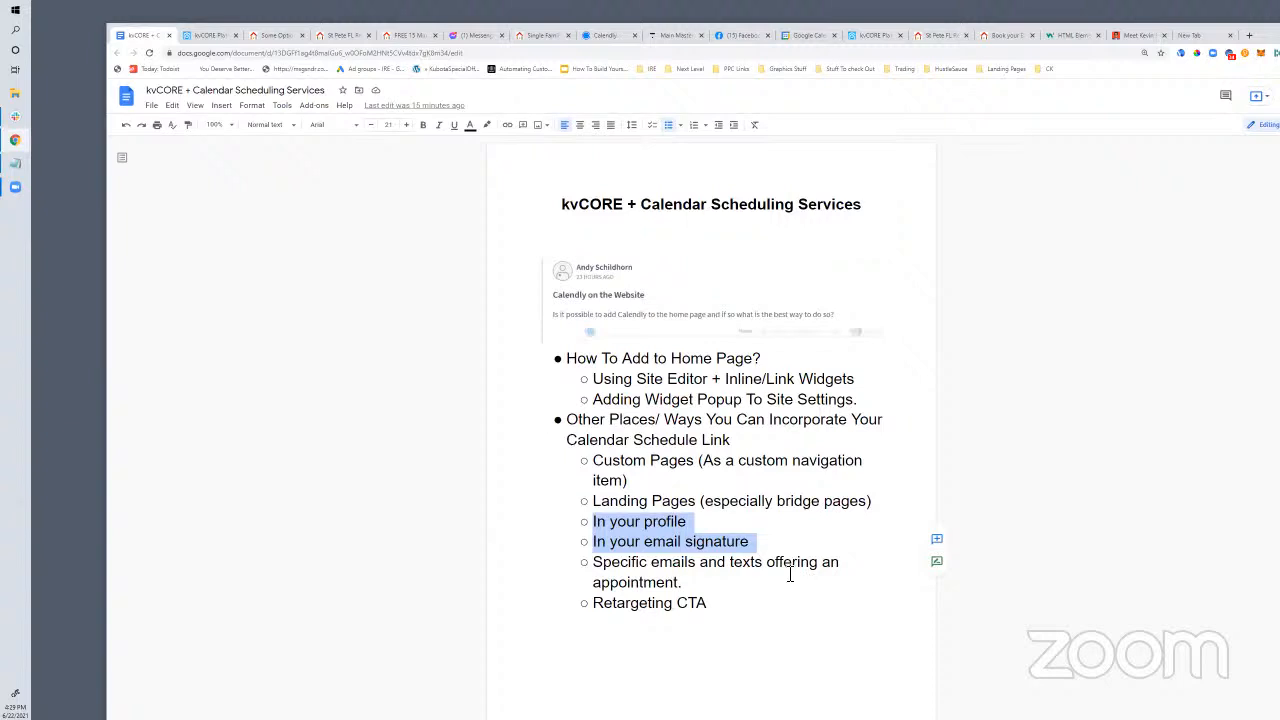
pyautogui.click(675, 535)
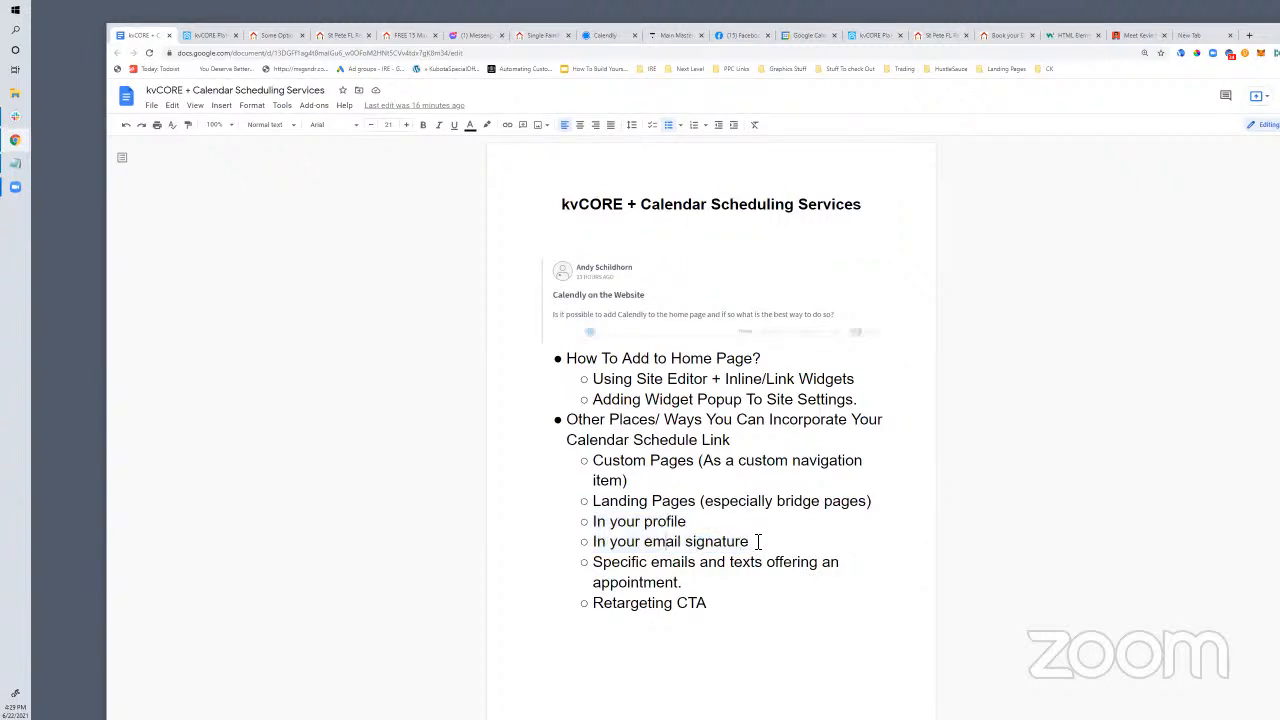
pyautogui.moveTo(752, 541)
pyautogui.mouseDown()
pyautogui.moveTo(688, 520)
pyautogui.moveTo(592, 522)
pyautogui.mouseUp()
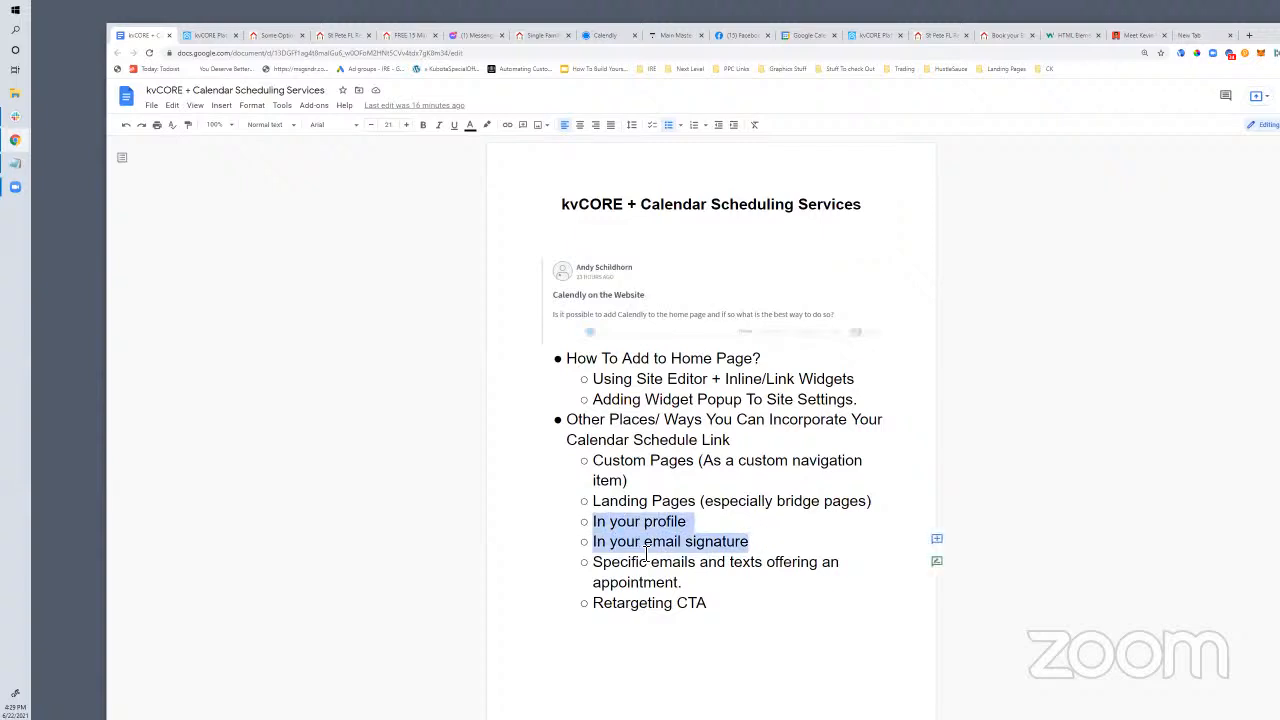
pyautogui.click(668, 583)
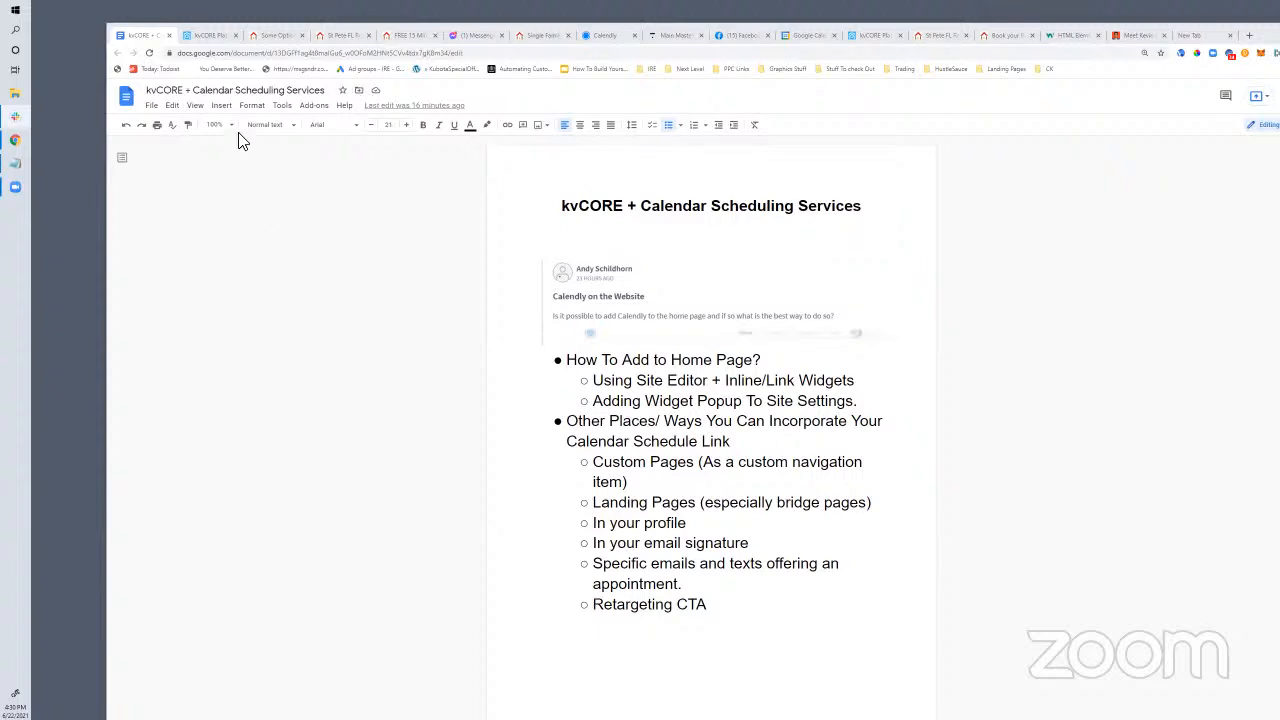
pyautogui.click(605, 36)
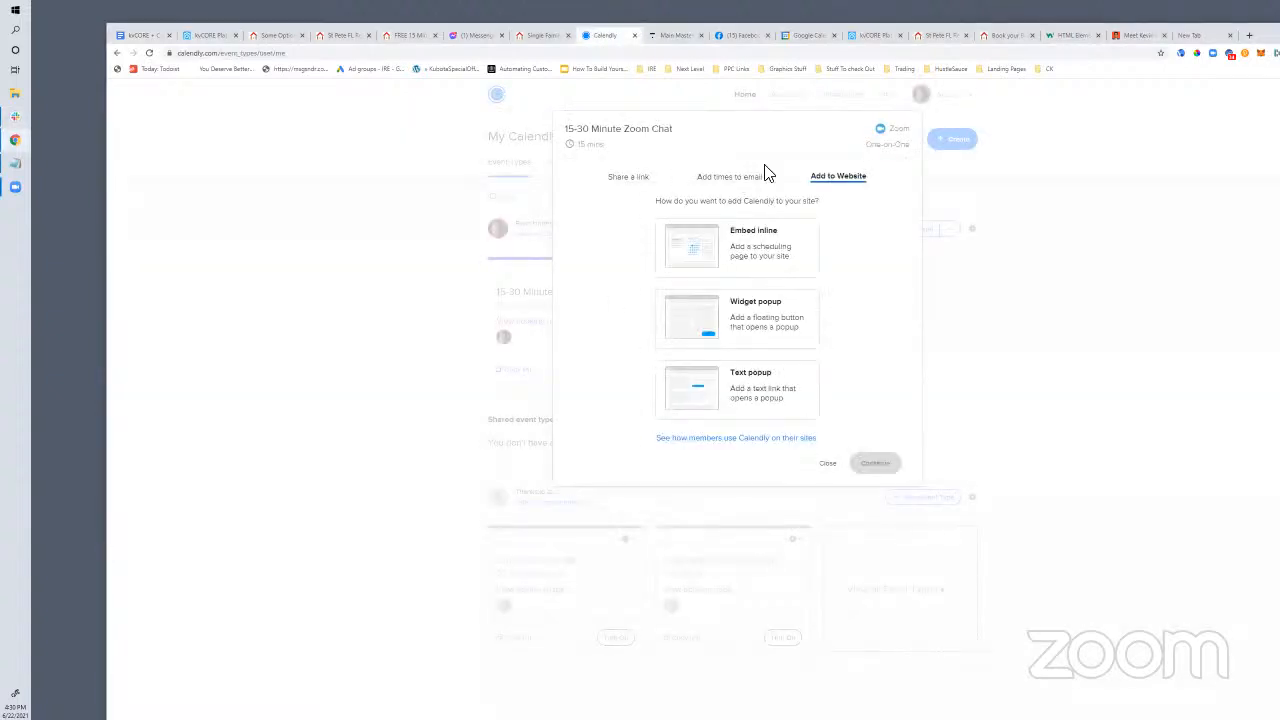
# View the 15-30 Minute Zoom Chat's Share a link and Add times to email options, then return to kvCORE
pyautogui.click(618, 182)
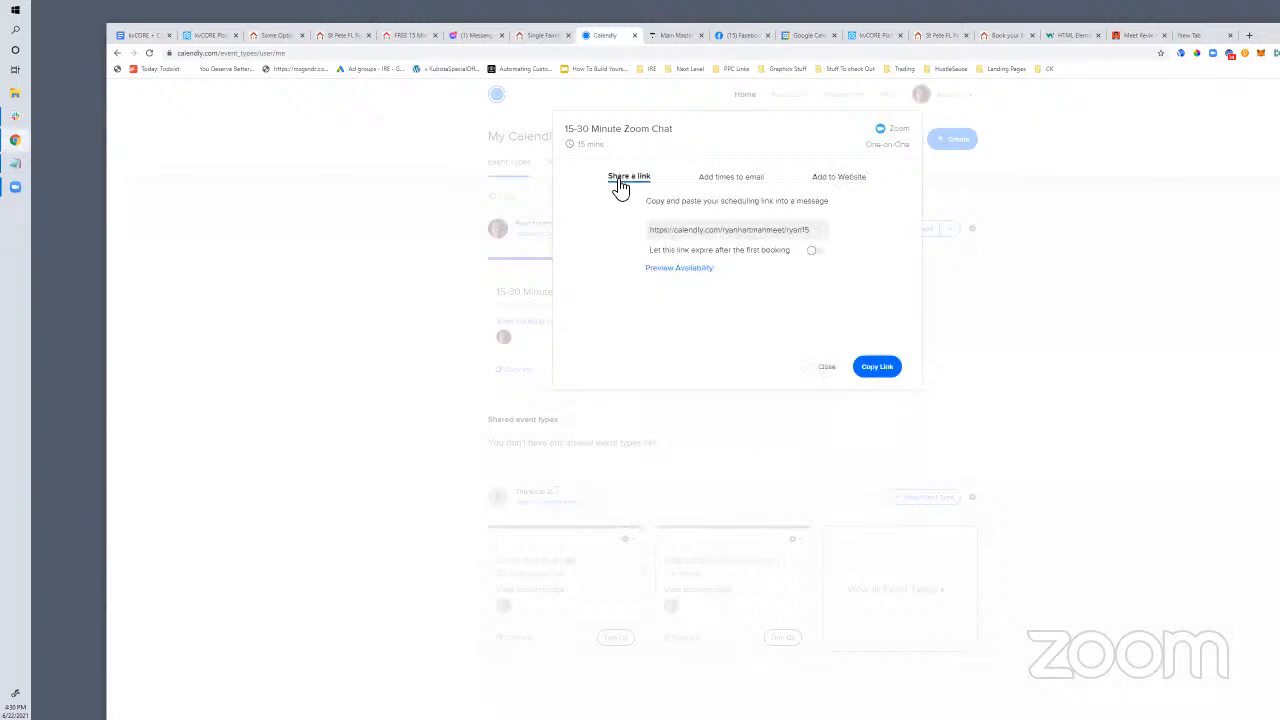
pyautogui.click(737, 177)
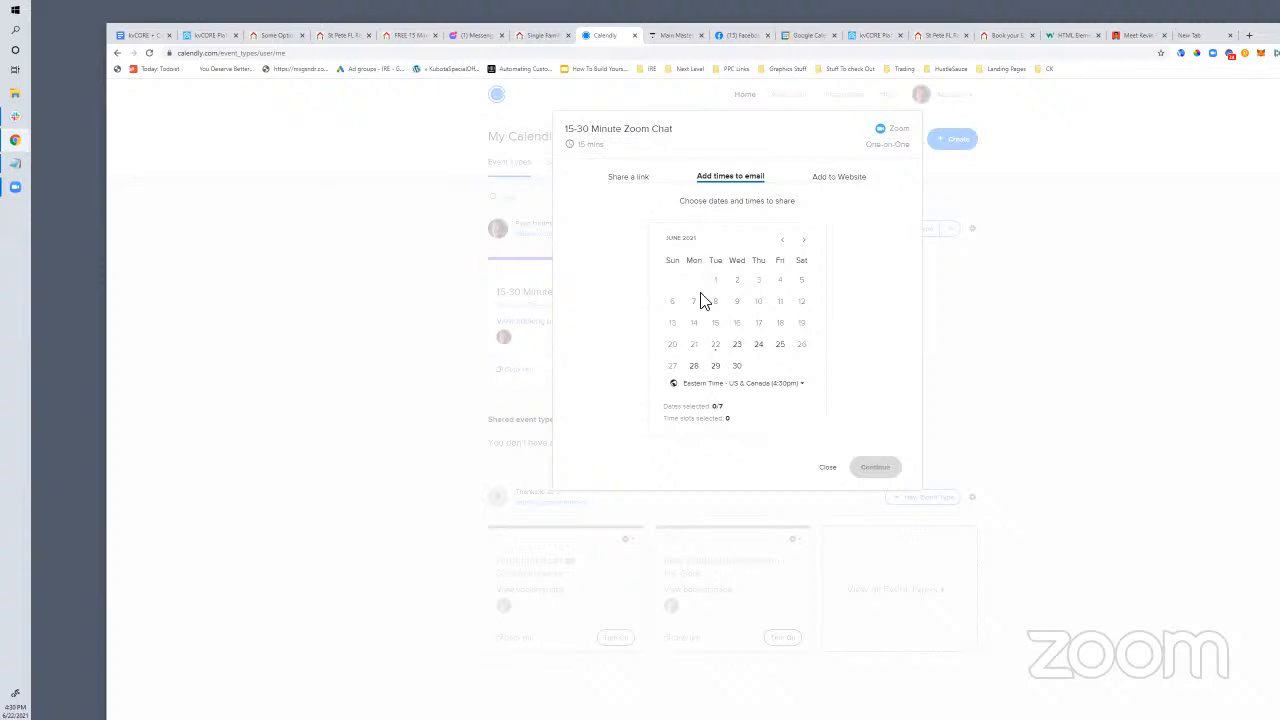
pyautogui.click(209, 36)
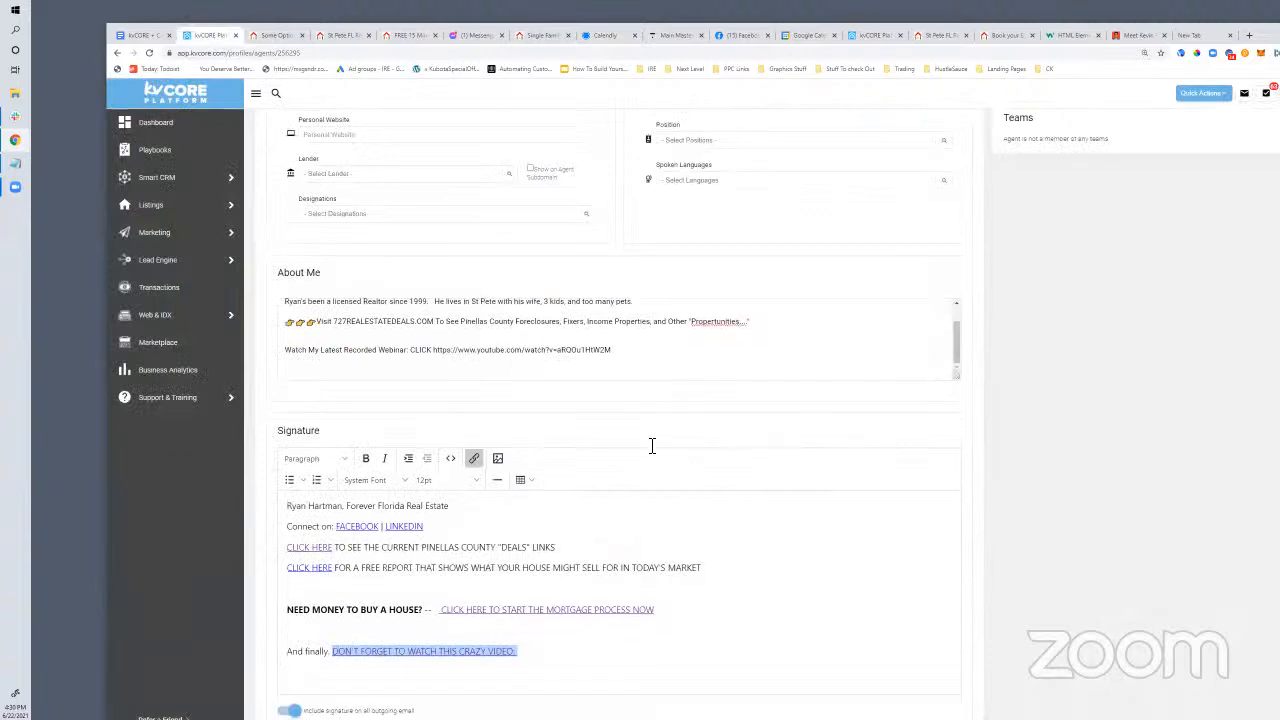
# Return to the planning doc and highlight the 'Specific emails and texts offering an appointment.' bullet
pyautogui.scroll(-3, 651, 386)
pyautogui.click(138, 36)
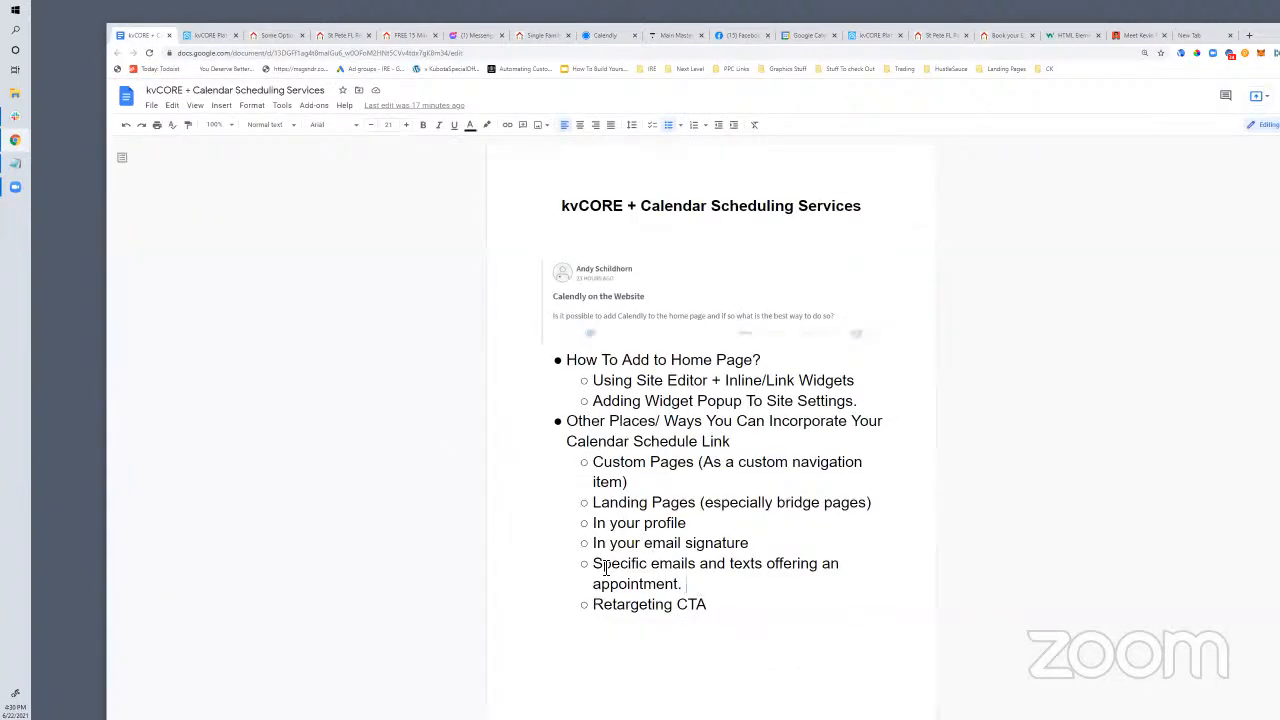
pyautogui.moveTo(593, 564); pyautogui.dragTo(698, 588)
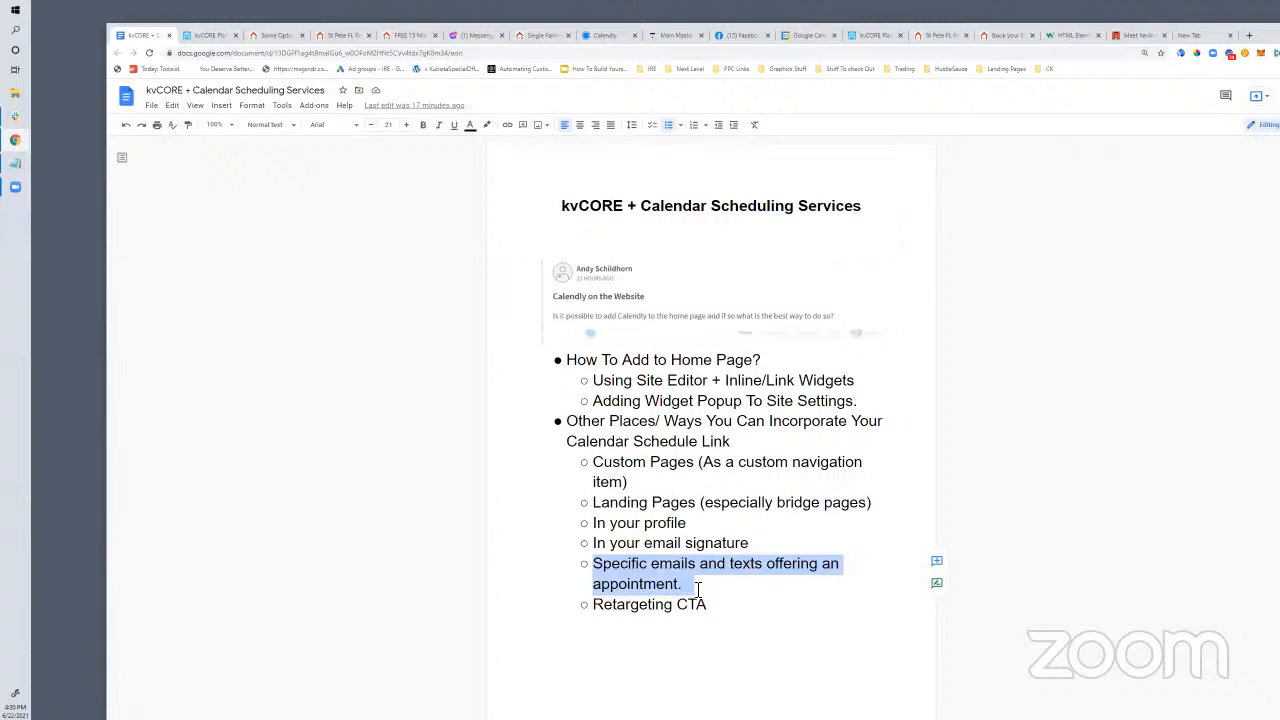
# Open Buyer Nurture - 1 Year Campaign from Smart Campaigns, review its steps, and go back to All My Campaigns
pyautogui.click(196, 38)
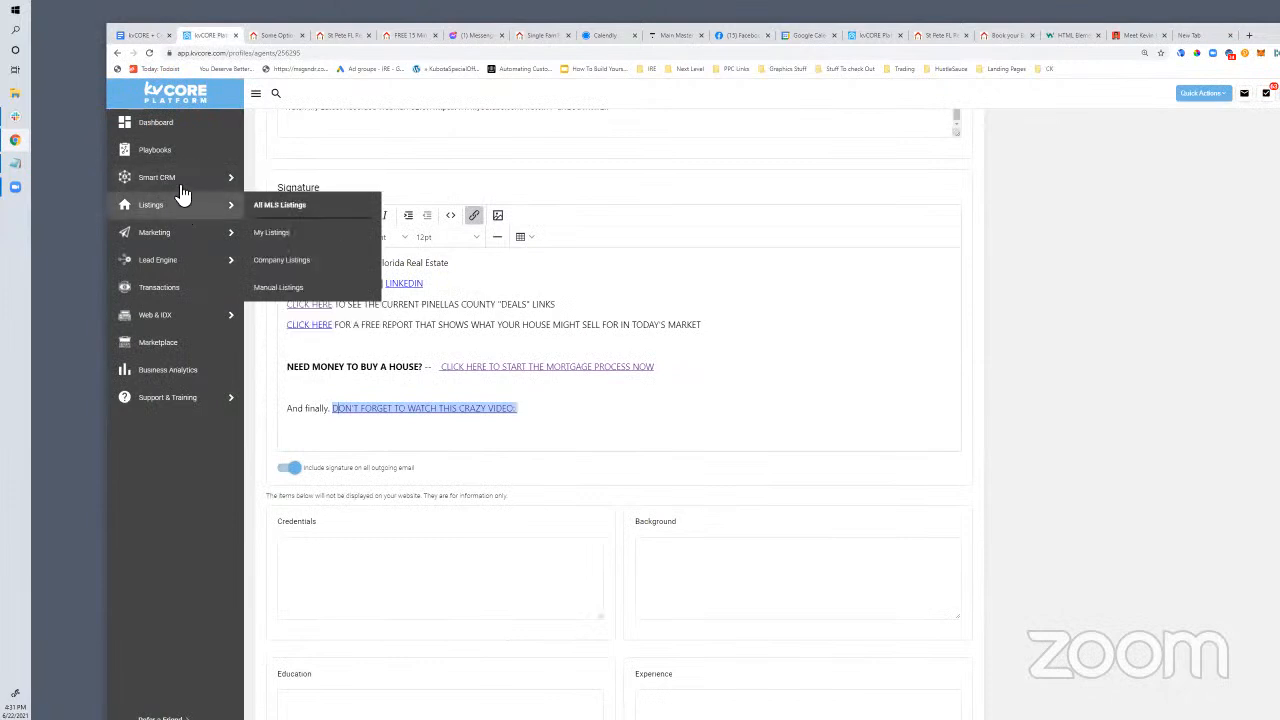
pyautogui.moveTo(170, 180)
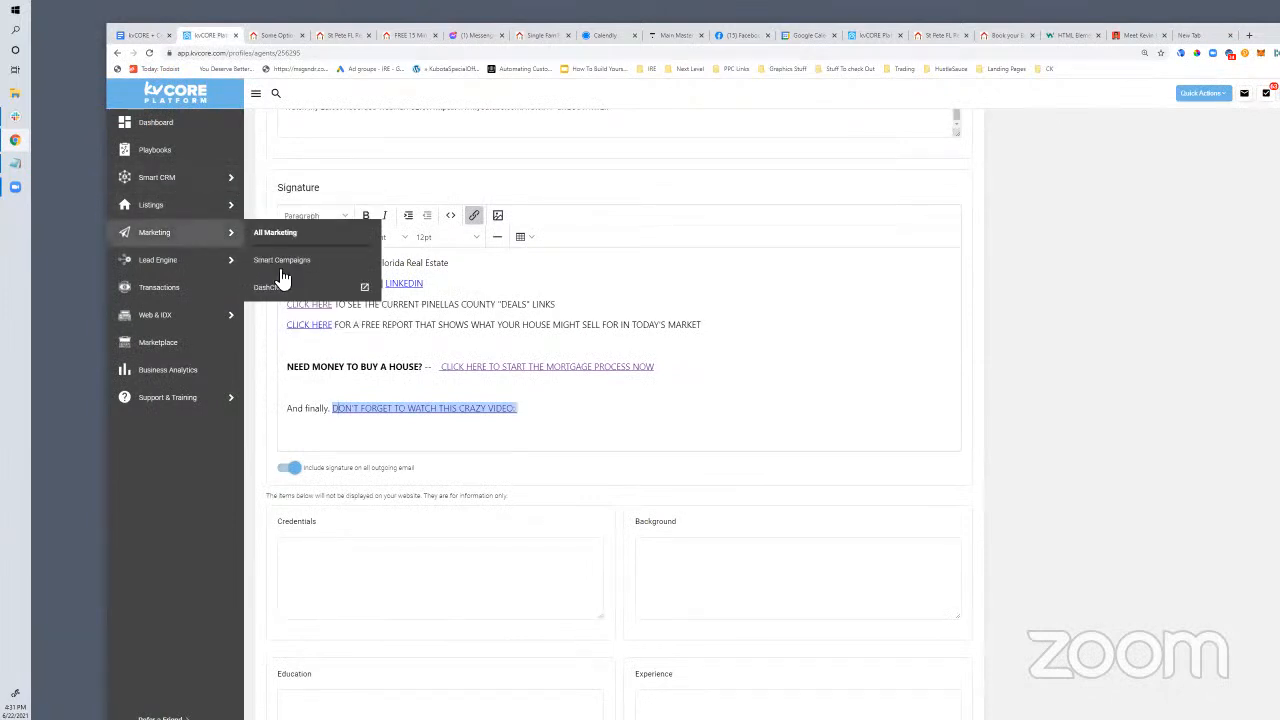
pyautogui.click(310, 259)
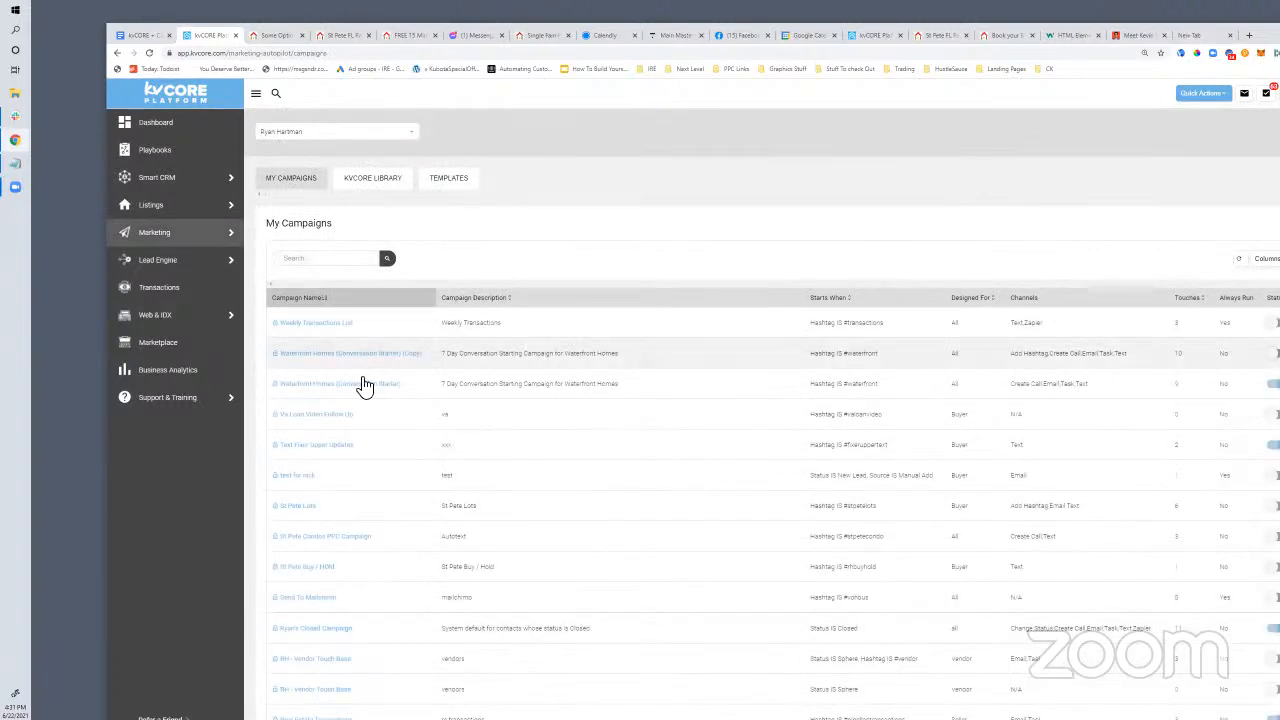
pyautogui.scroll(-12, 360, 375)
pyautogui.scroll(-8, 358, 360)
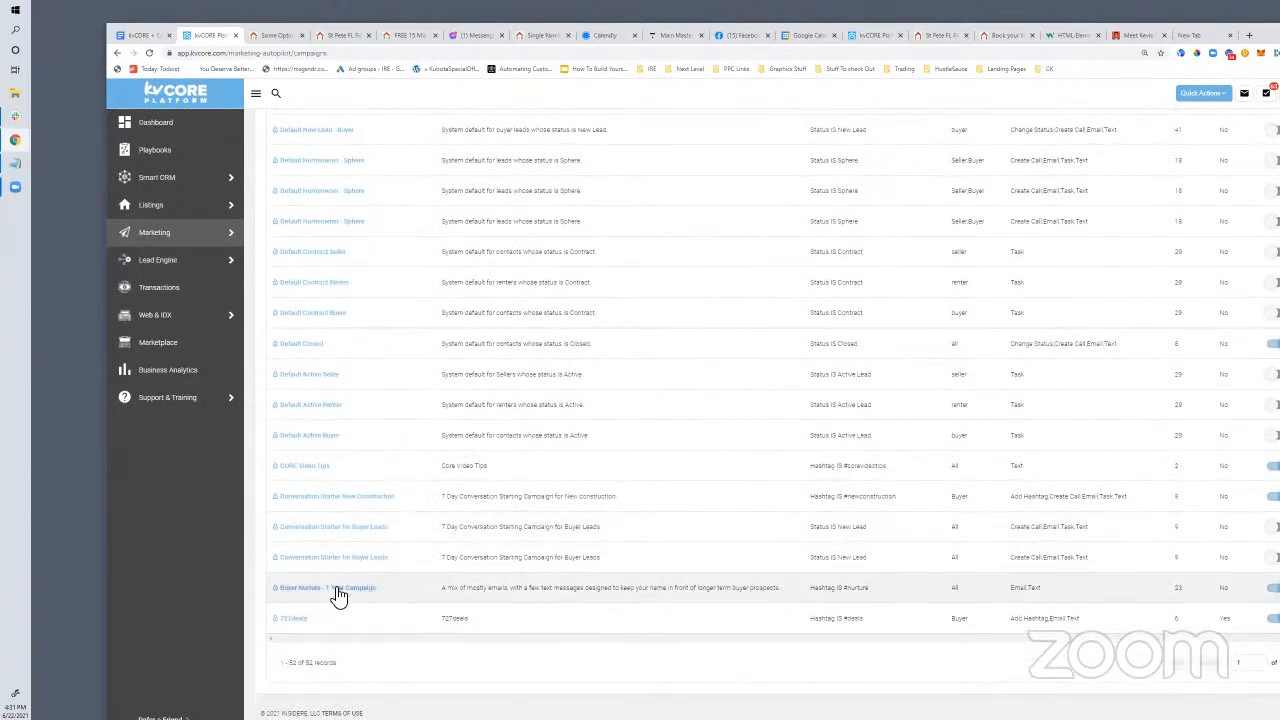
pyautogui.click(335, 588)
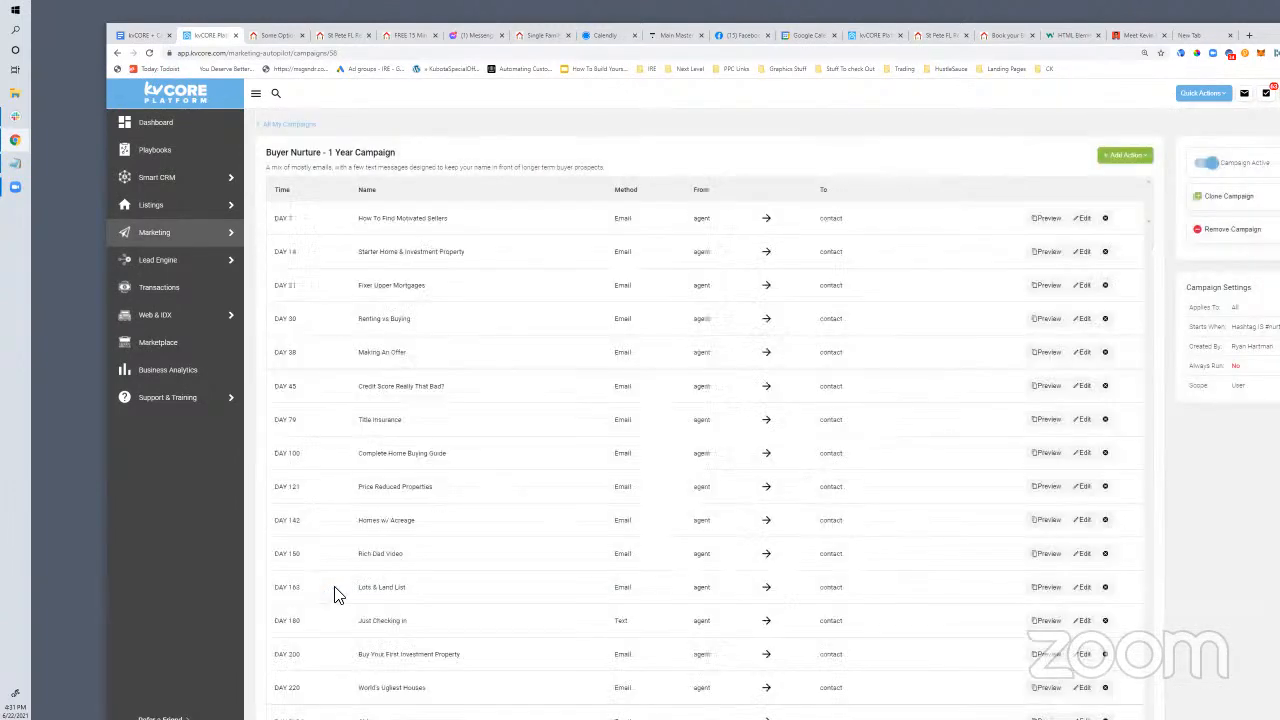
pyautogui.scroll(-3, 540, 250)
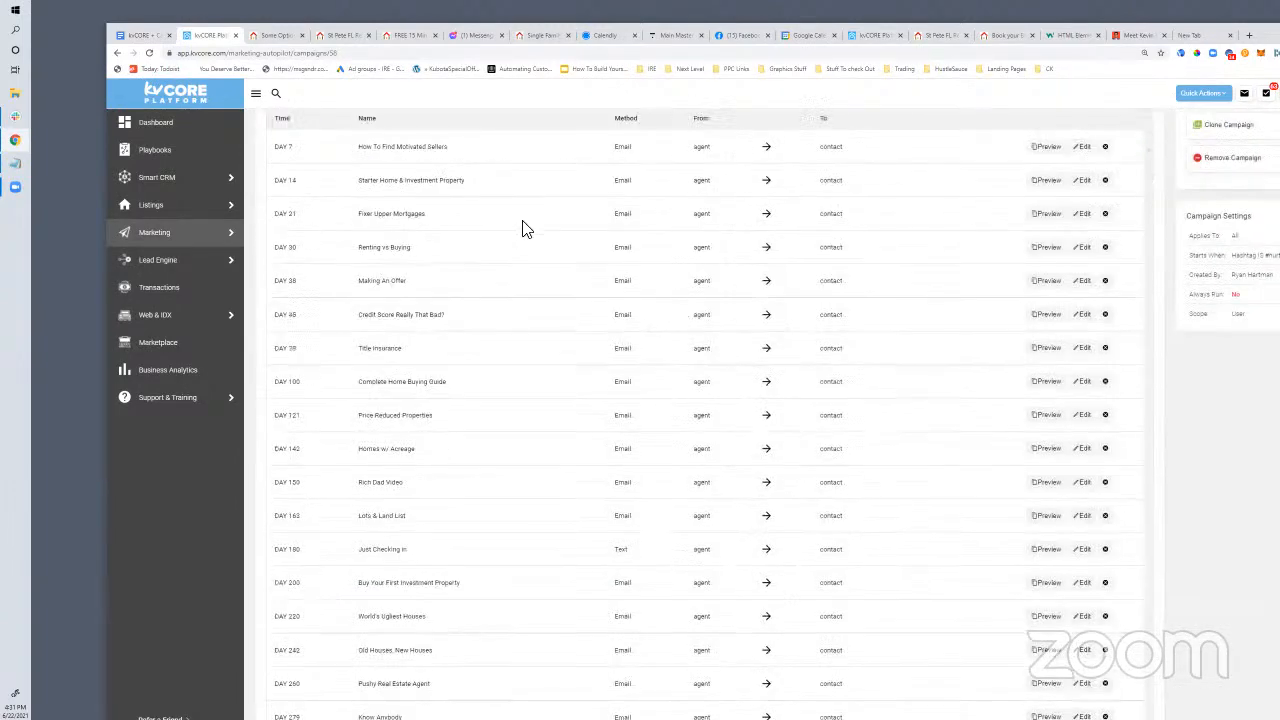
pyautogui.scroll(3, 549, 414)
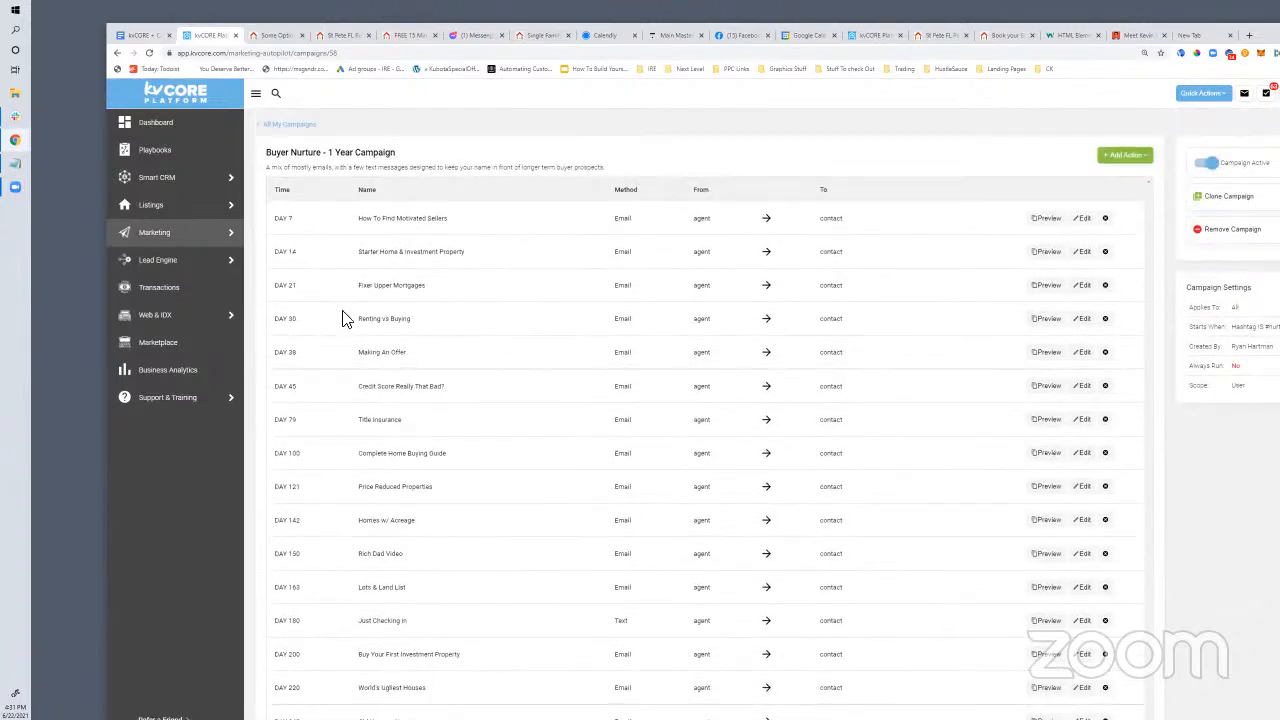
pyautogui.moveTo(265, 152); pyautogui.dragTo(386, 157)
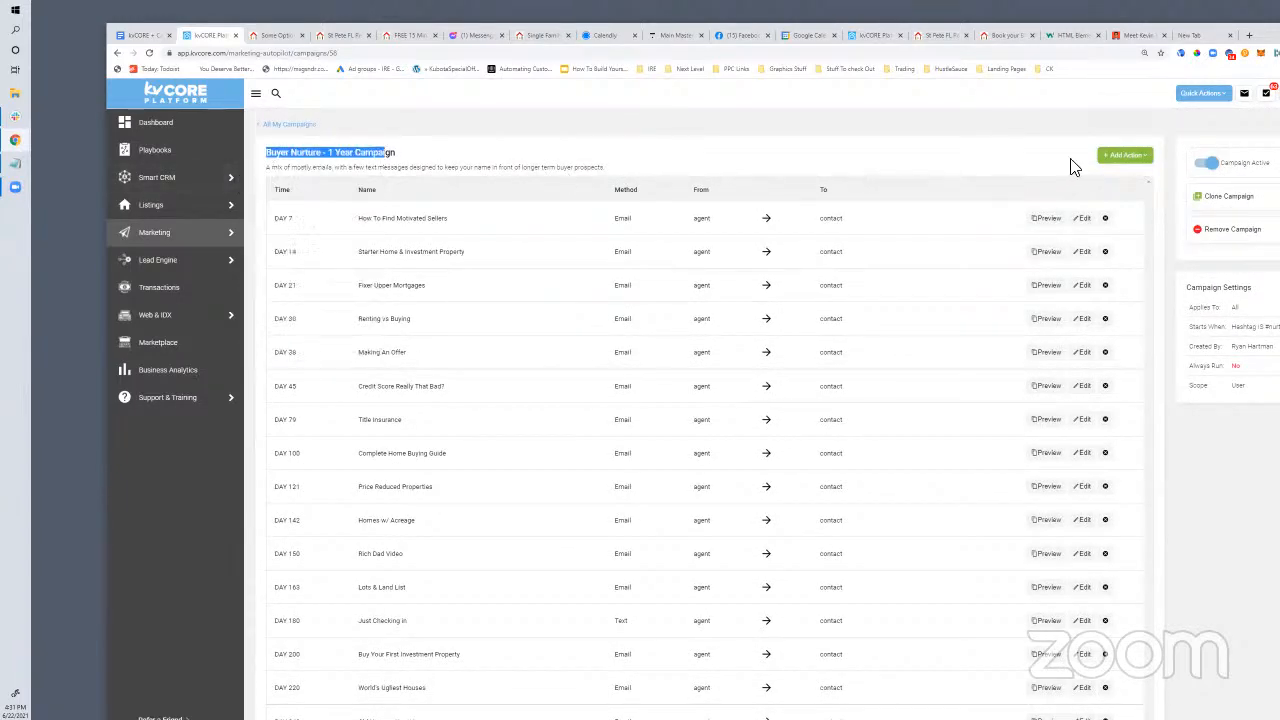
pyautogui.click(1112, 167)
pyautogui.click(932, 151)
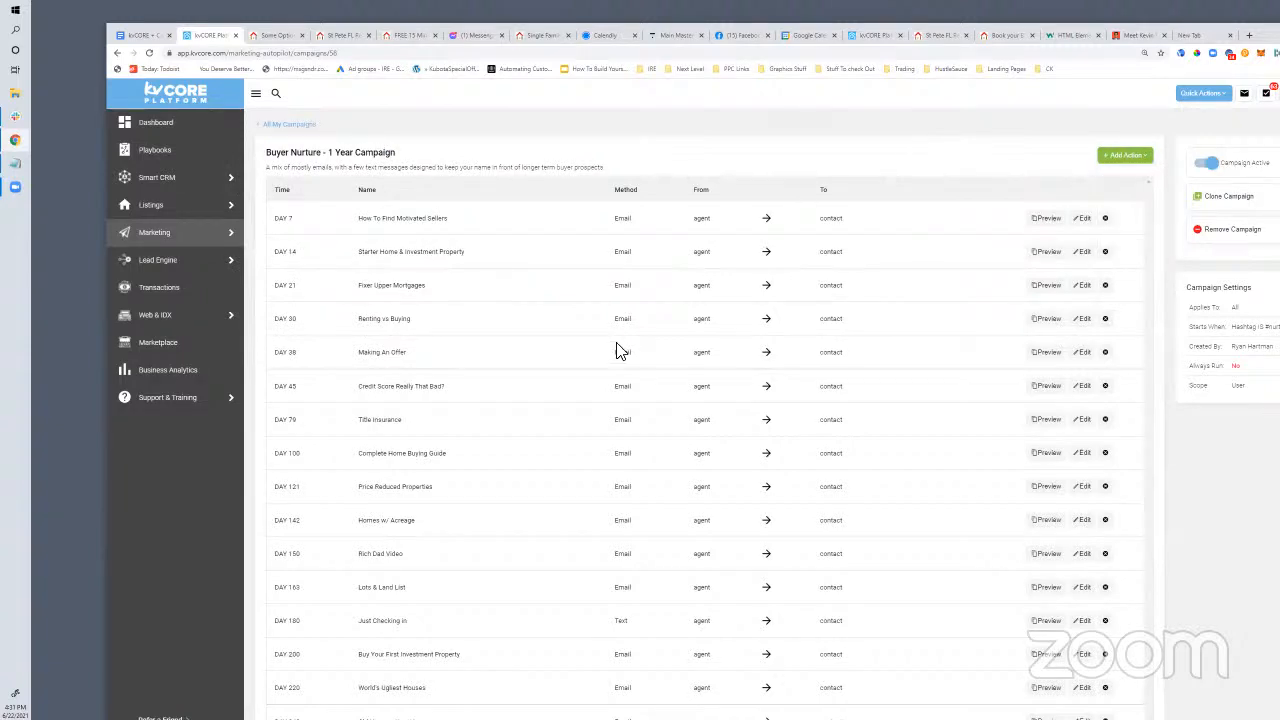
pyautogui.click(286, 127)
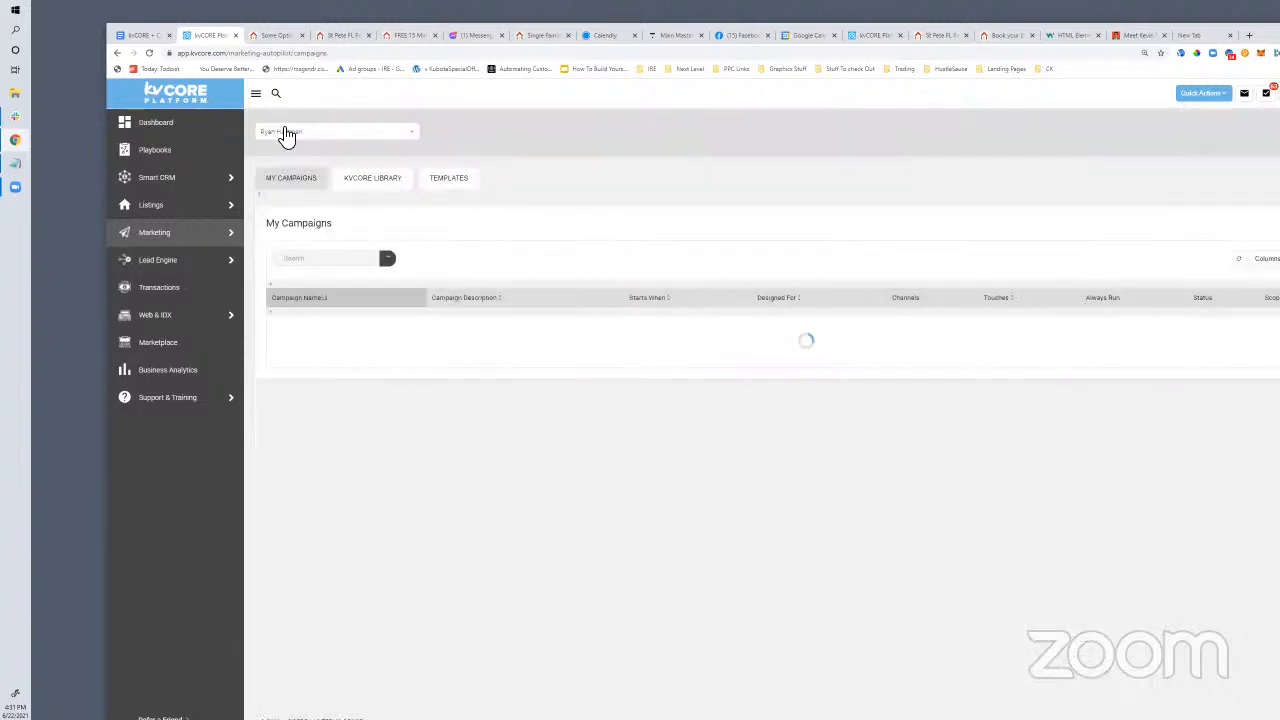
# Create an email template named 'Appointment Offer' with subject 'Quick Appointment To Chat About Real Estate?'
pyautogui.click(449, 179)
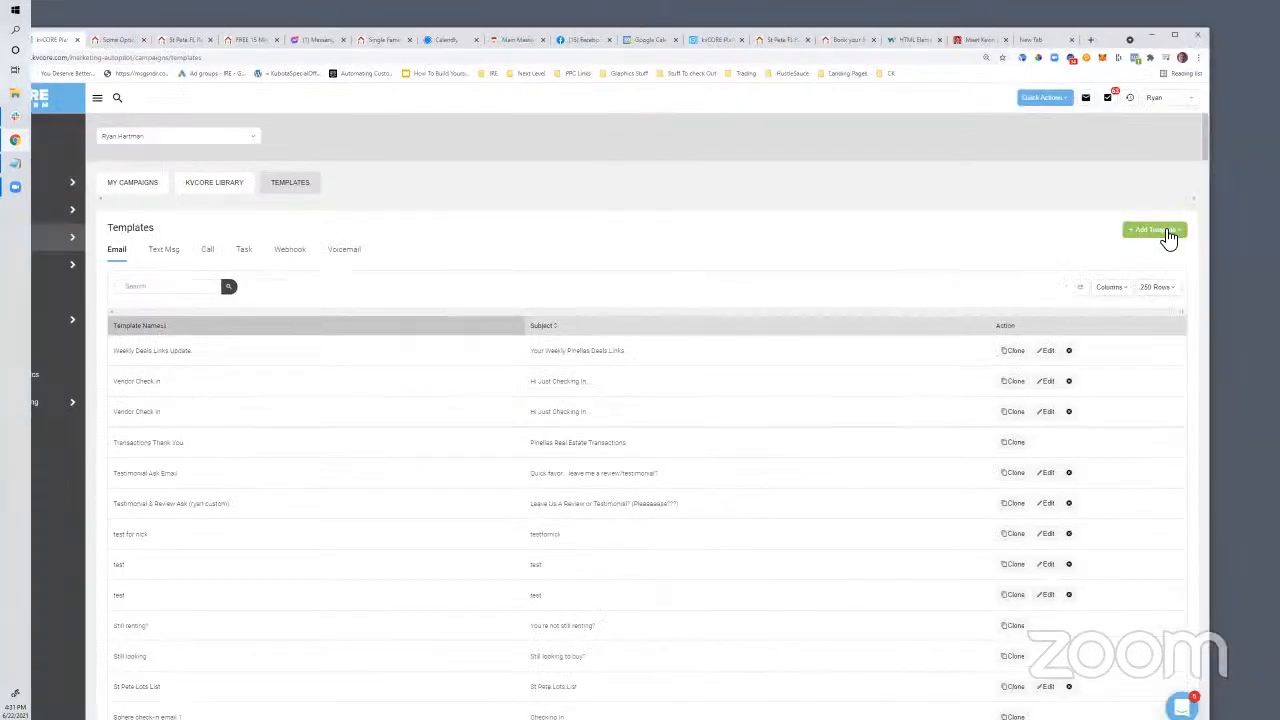
pyautogui.click(1160, 231)
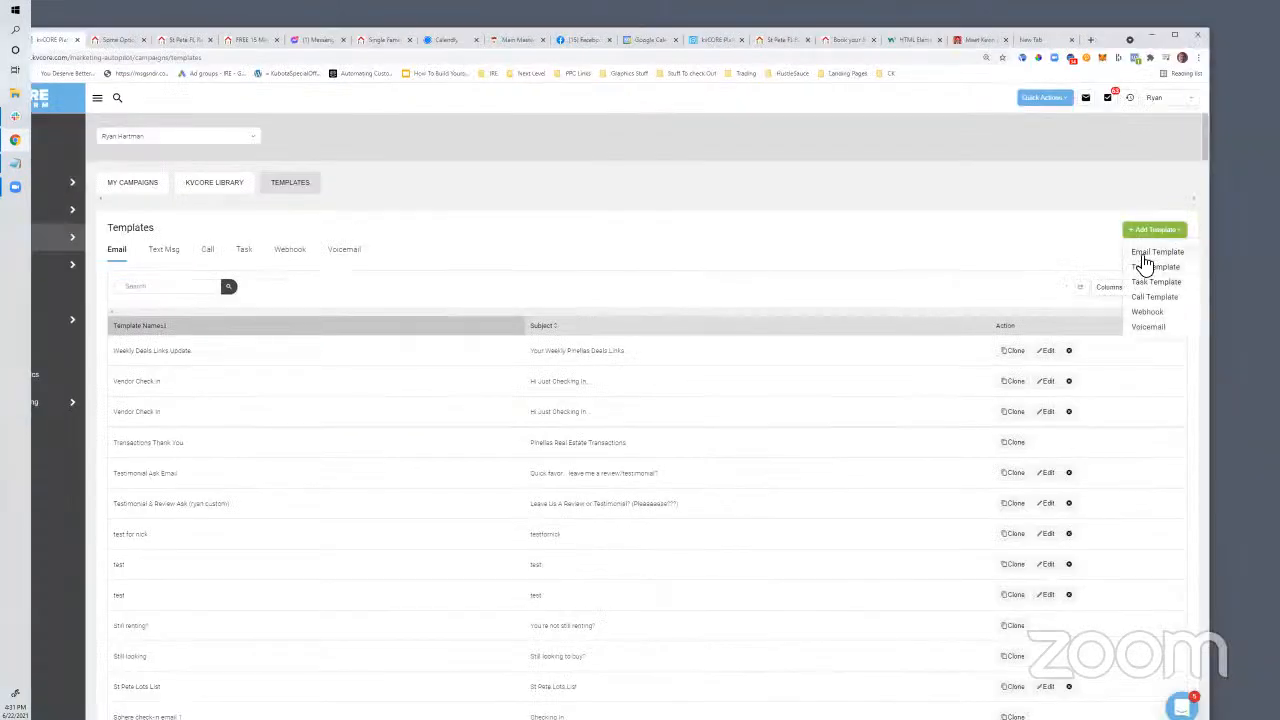
pyautogui.click(1150, 253)
pyautogui.click(305, 262)
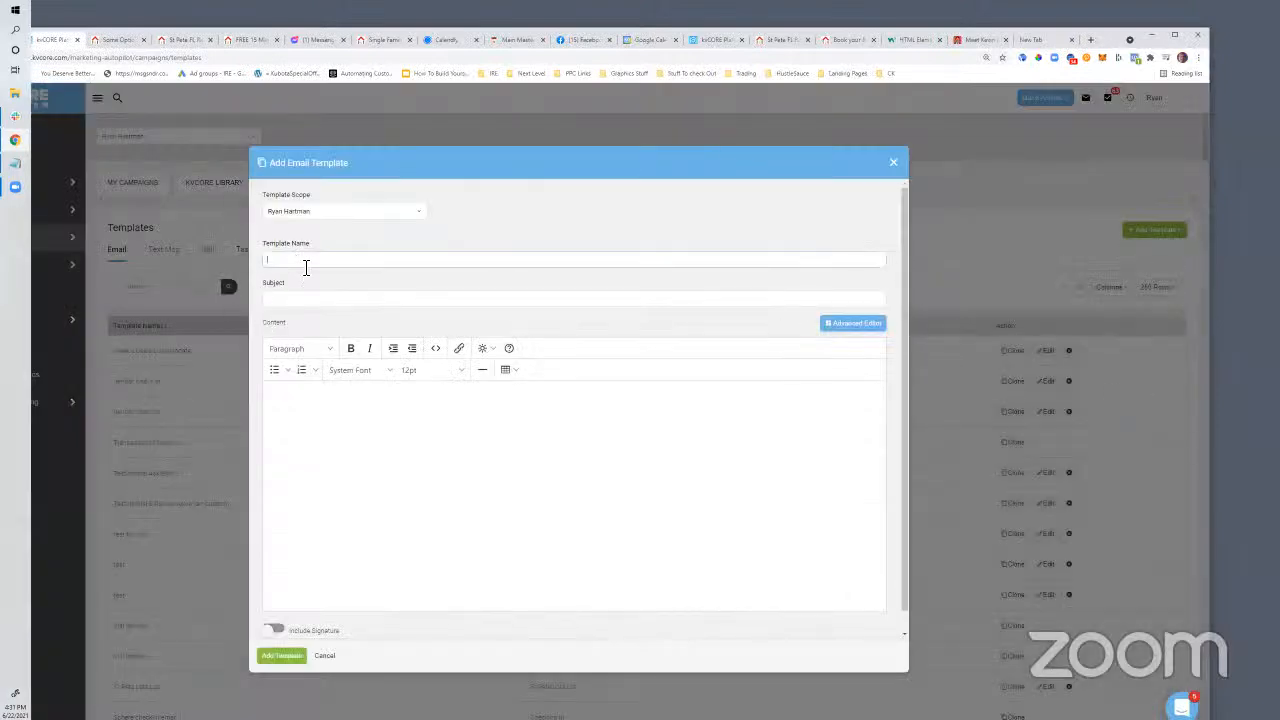
pyautogui.write('Ca')
pyautogui.write('pointment')
pyautogui.write(' Offer')
pyautogui.click(289, 300)
pyautogui.write('Q')
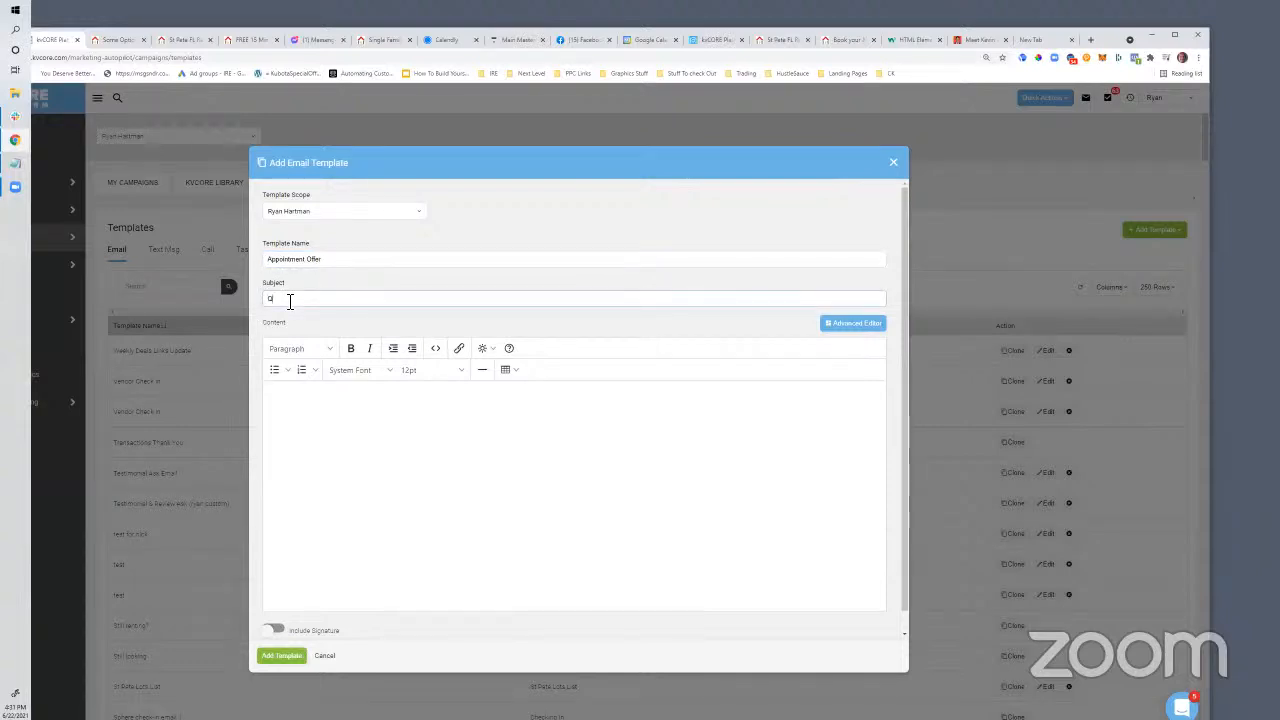
pyautogui.write('uick Appointment To Chat About Real Estate?')
# Write 'Hi {First Name},' and 'Just checking in.. are you still thinking about making a move sometime soon?'
pyautogui.click(334, 423)
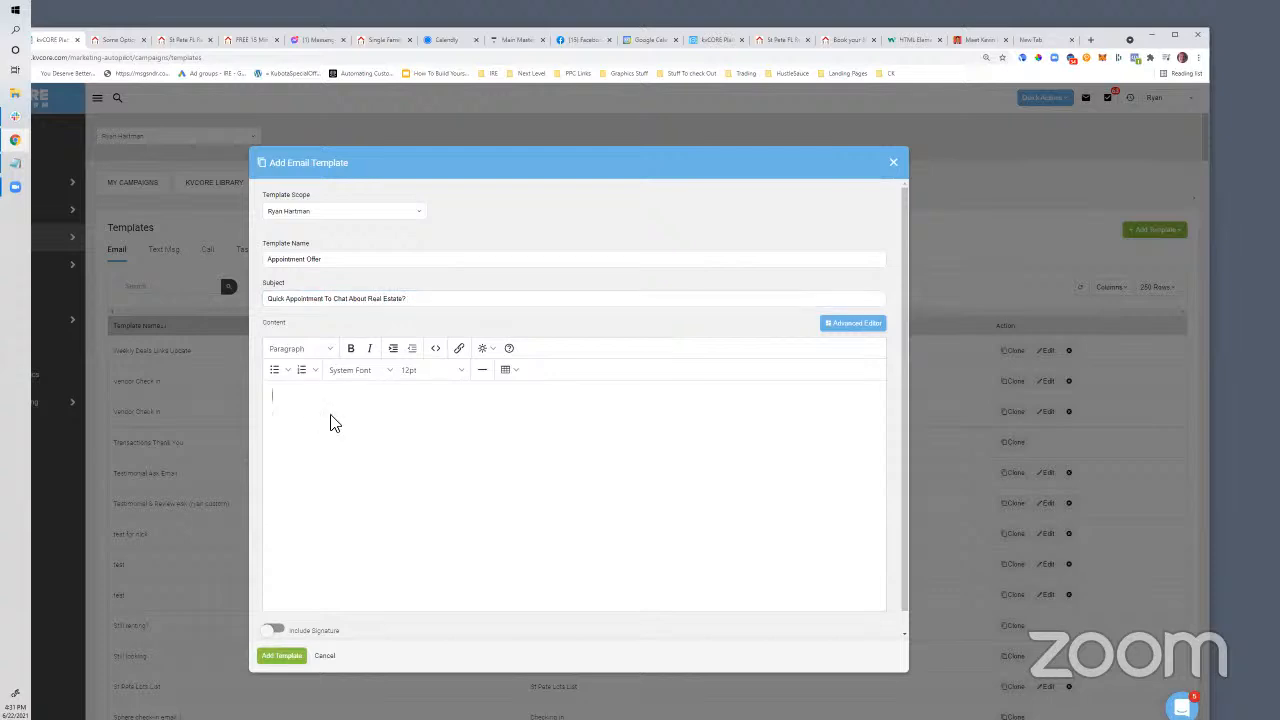
pyautogui.write('Hi')
pyautogui.click(484, 348)
pyautogui.click(530, 372)
pyautogui.write(',')
pyautogui.press('Return')
pyautogui.press('Return')
pyautogui.write('Just checking in.. are you still thinking about making a move sometime so')
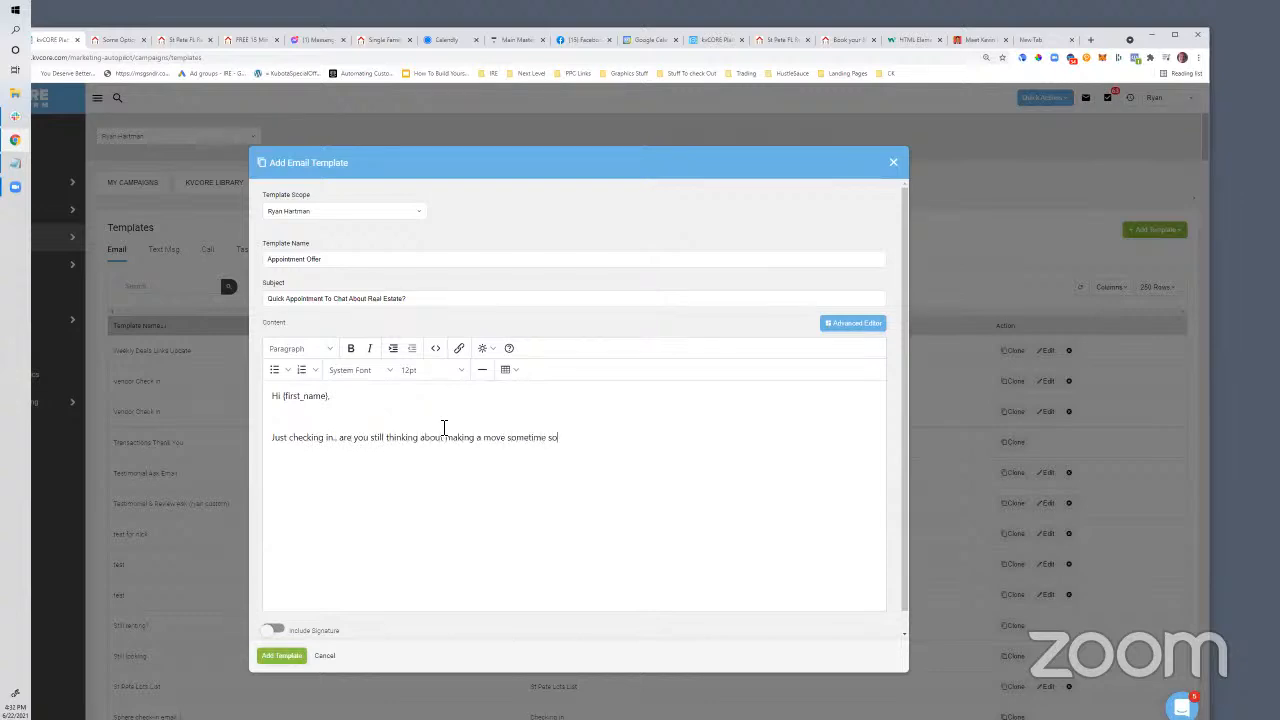
pyautogui.write('on?')
pyautogui.press('Return')
pyautogui.press('Return')
# Add a line offering to schedule a quick chat over Zoom, then select its scheduling phrase
pyautogui.write("If you'd like , you can click here to schedule a")
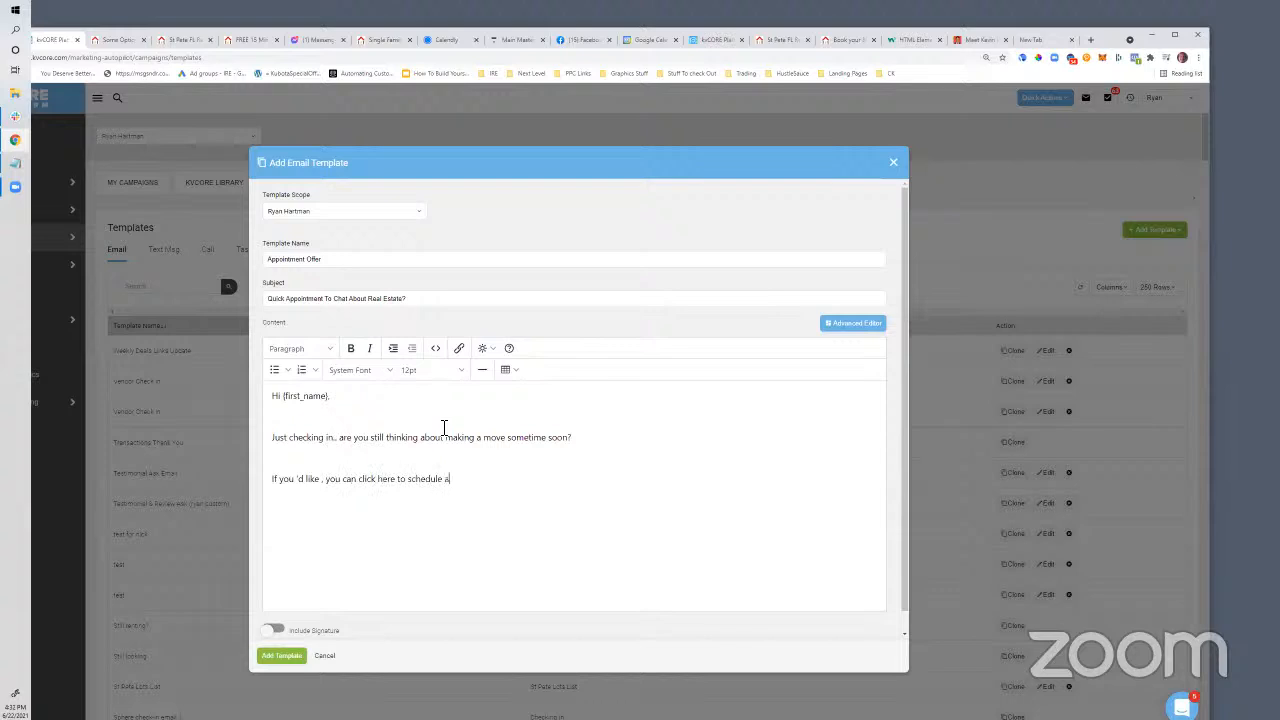
pyautogui.write(' a')
pyautogui.press('BackSpace')
pyautogui.write('quic')
pyautogui.write('me over zoon')
pyautogui.press('BackSpace')
pyautogui.write('m.')
pyautogui.moveTo(455, 480); pyautogui.dragTo(504, 489)
pyautogui.click(503, 493)
pyautogui.click(574, 482)
pyautogui.moveTo(576, 486); pyautogui.dragTo(406, 482)
pyautogui.click(405, 484)
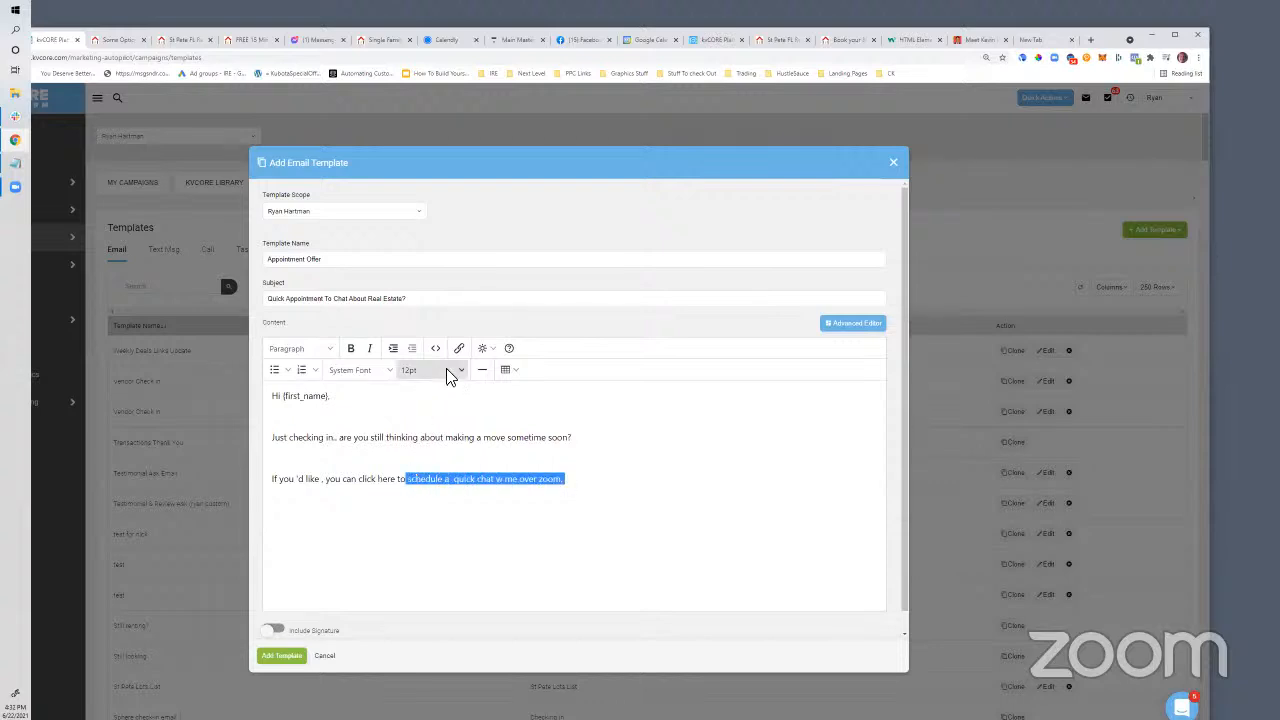
pyautogui.click(459, 348)
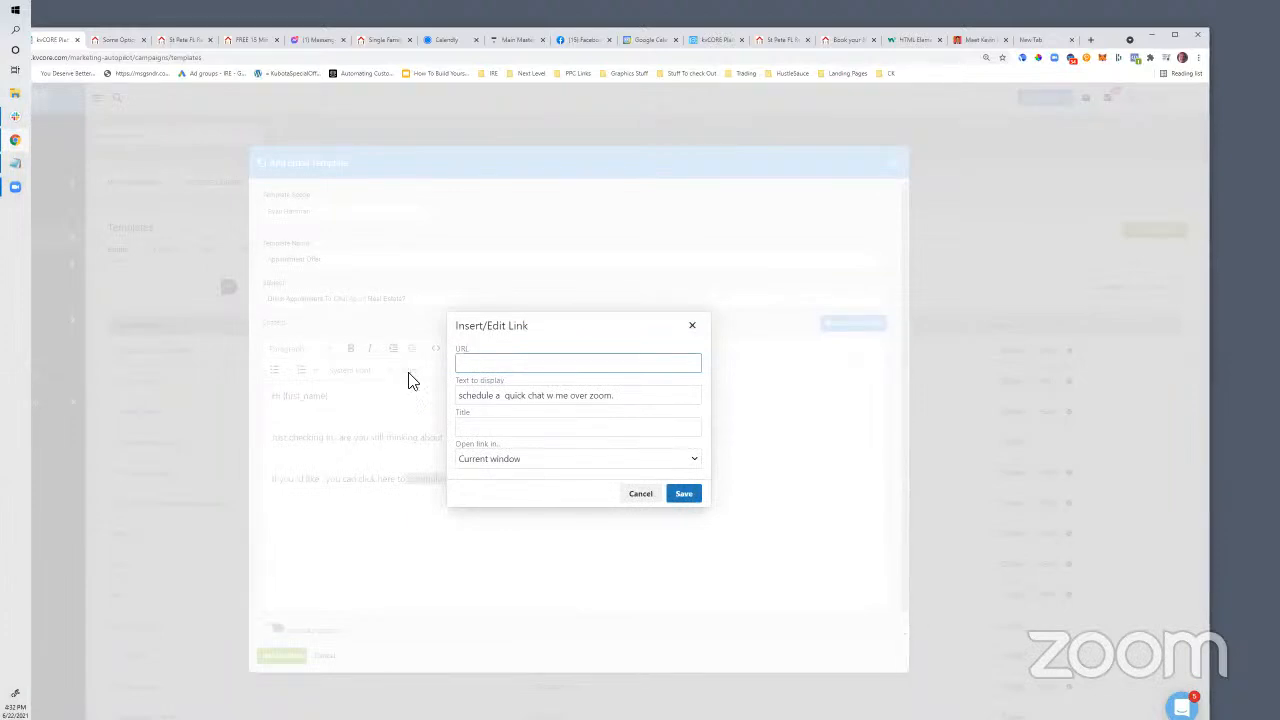
pyautogui.write('http://calendly.com')
pyautogui.click(686, 496)
pyautogui.click(292, 655)
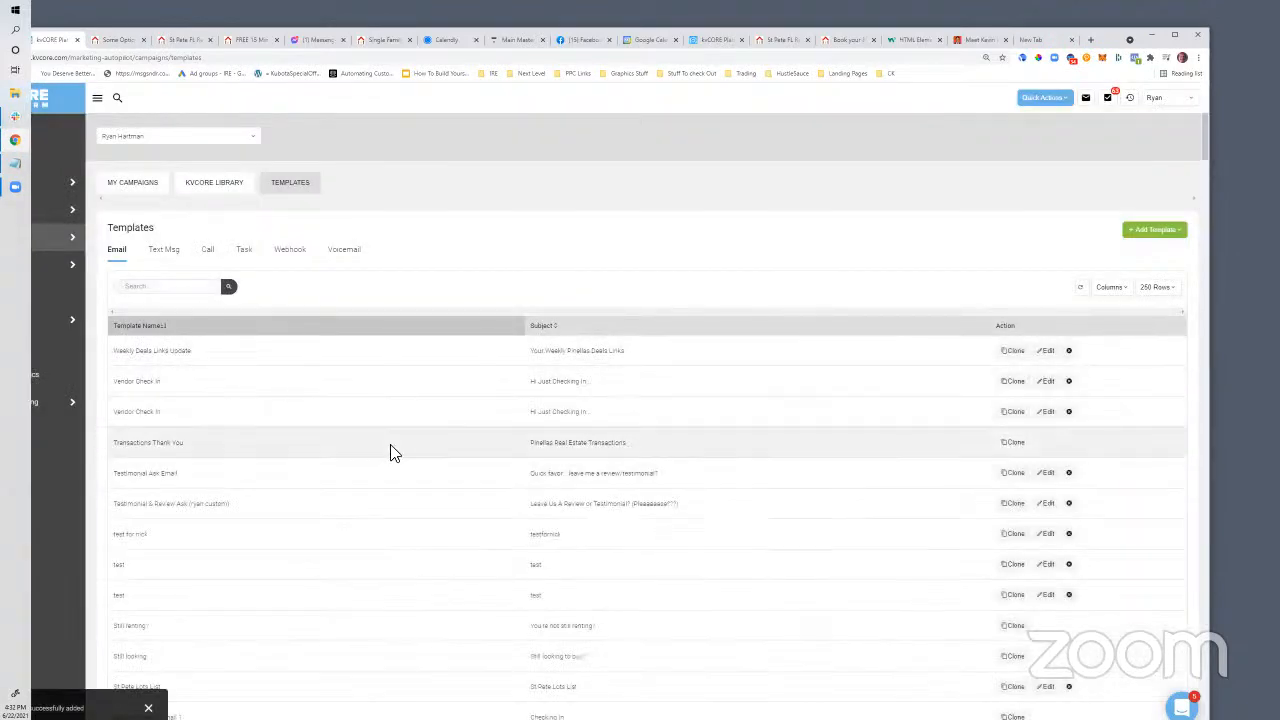
pyautogui.scroll(-3, 292, 361)
pyautogui.scroll(-15, 300, 363)
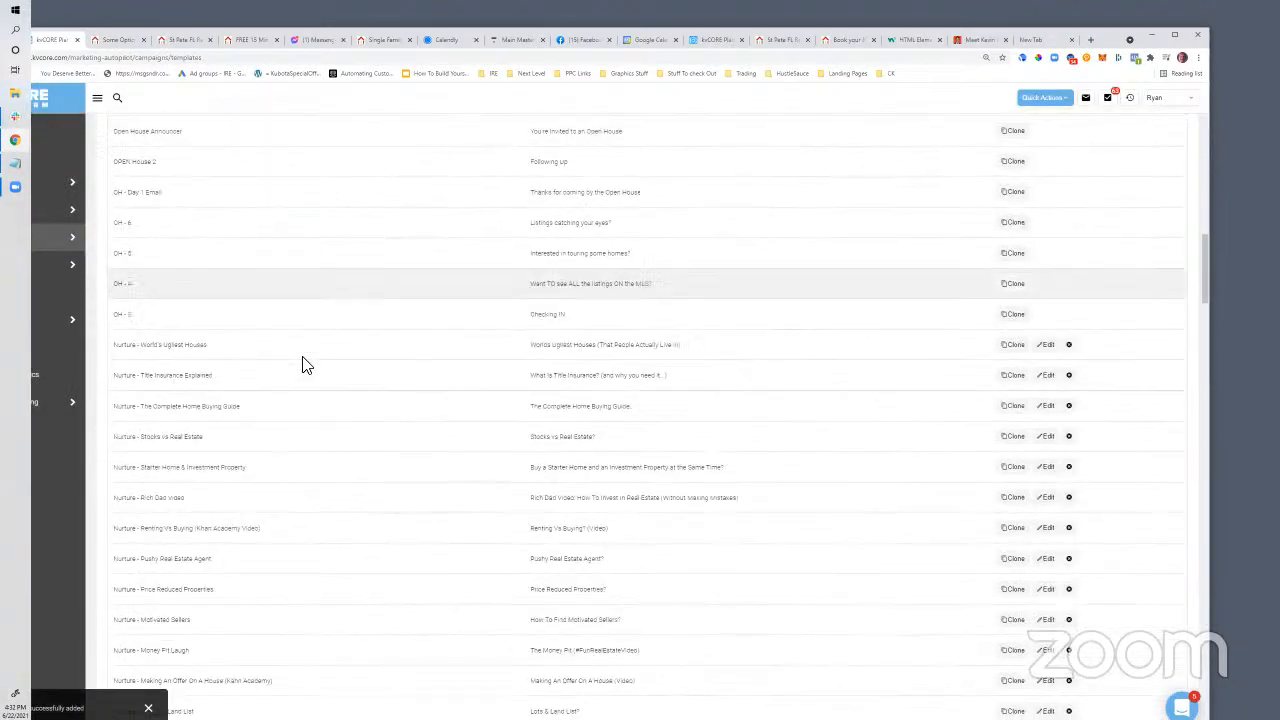
pyautogui.scroll(-15, 306, 365)
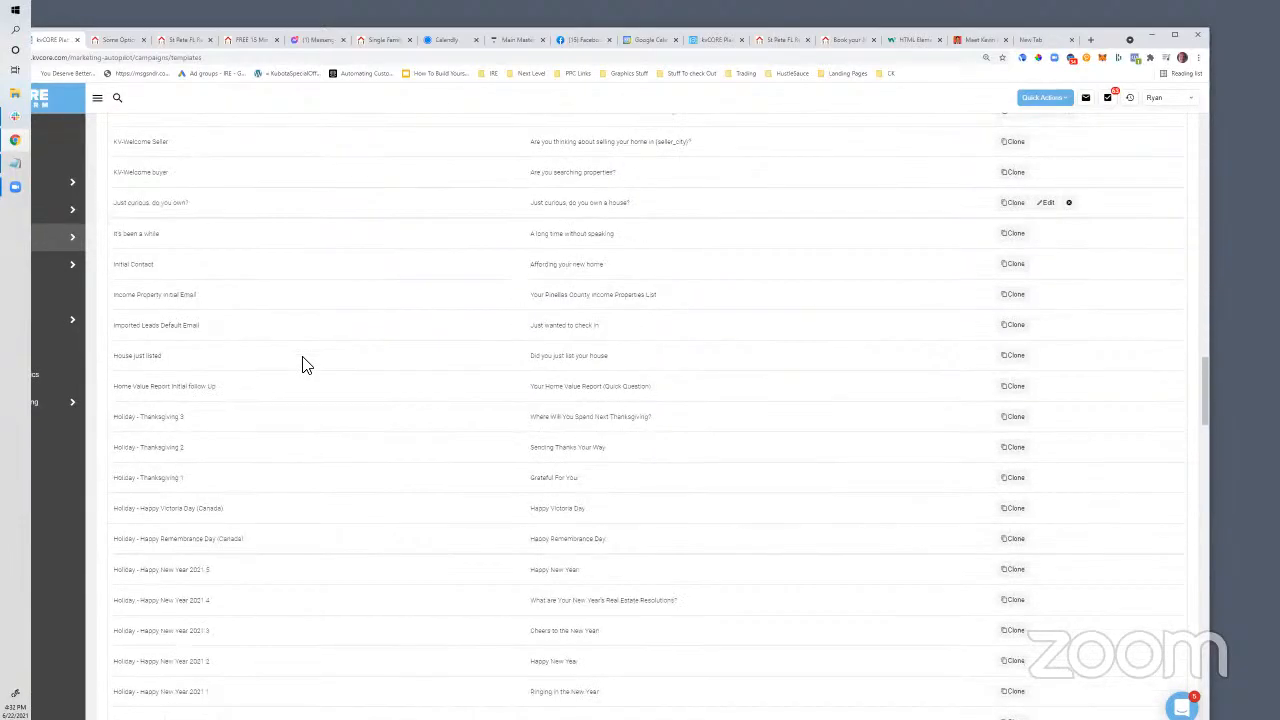
pyautogui.scroll(-3, 300, 363)
pyautogui.scroll(13, 303, 363)
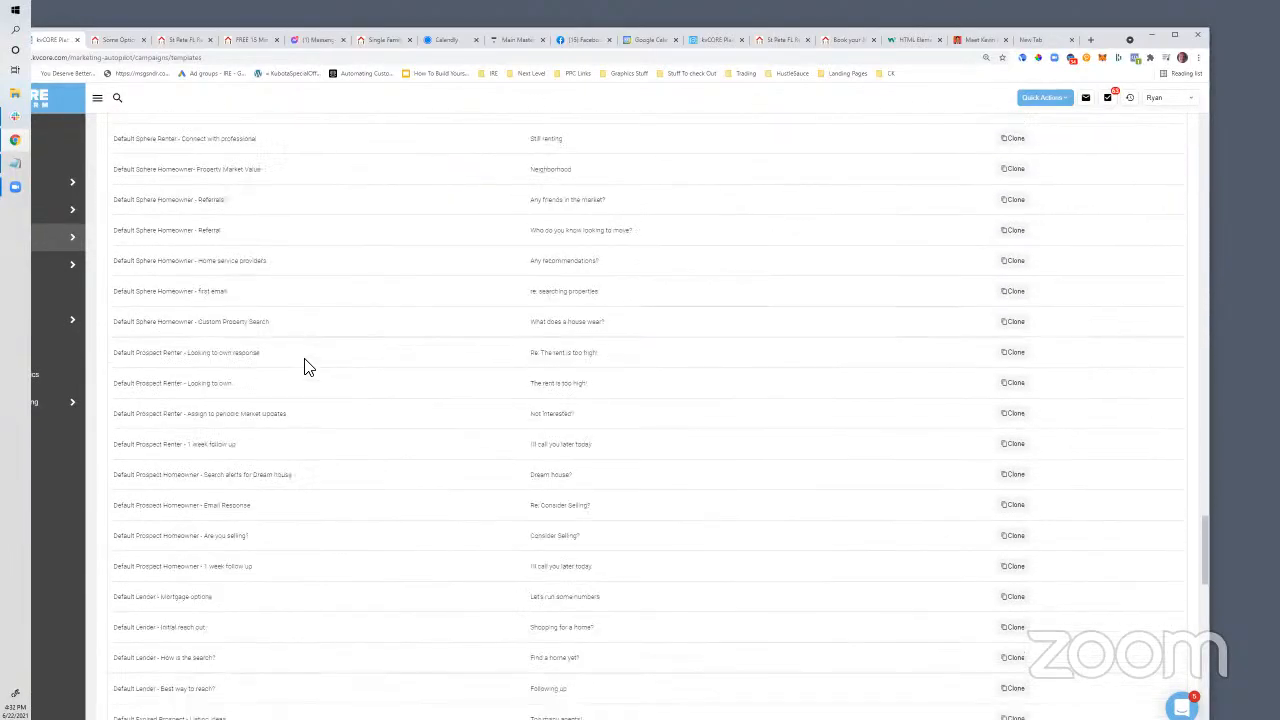
pyautogui.scroll(2, 690, 400)
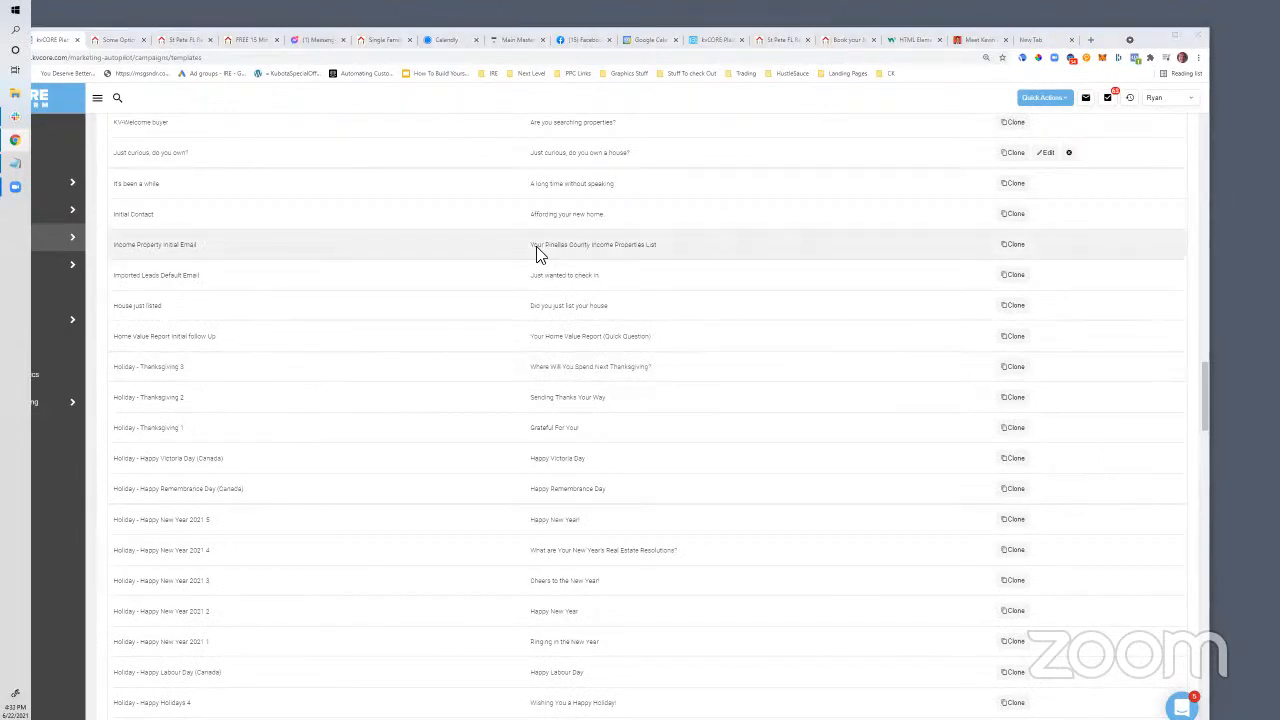
pyautogui.scroll(4, 537, 251)
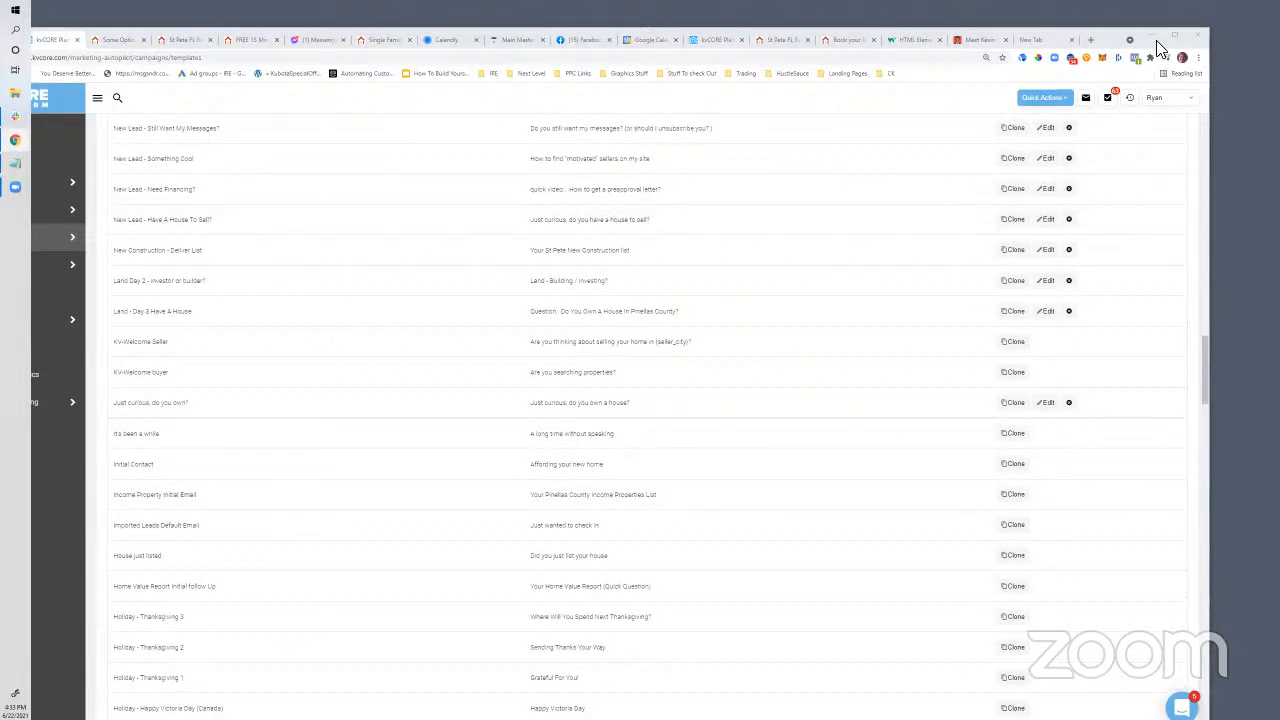
# Close Calendly's sharing window and open Account Settings > Integrations
pyautogui.doubleClick(1156, 40)
pyautogui.click(490, 34)
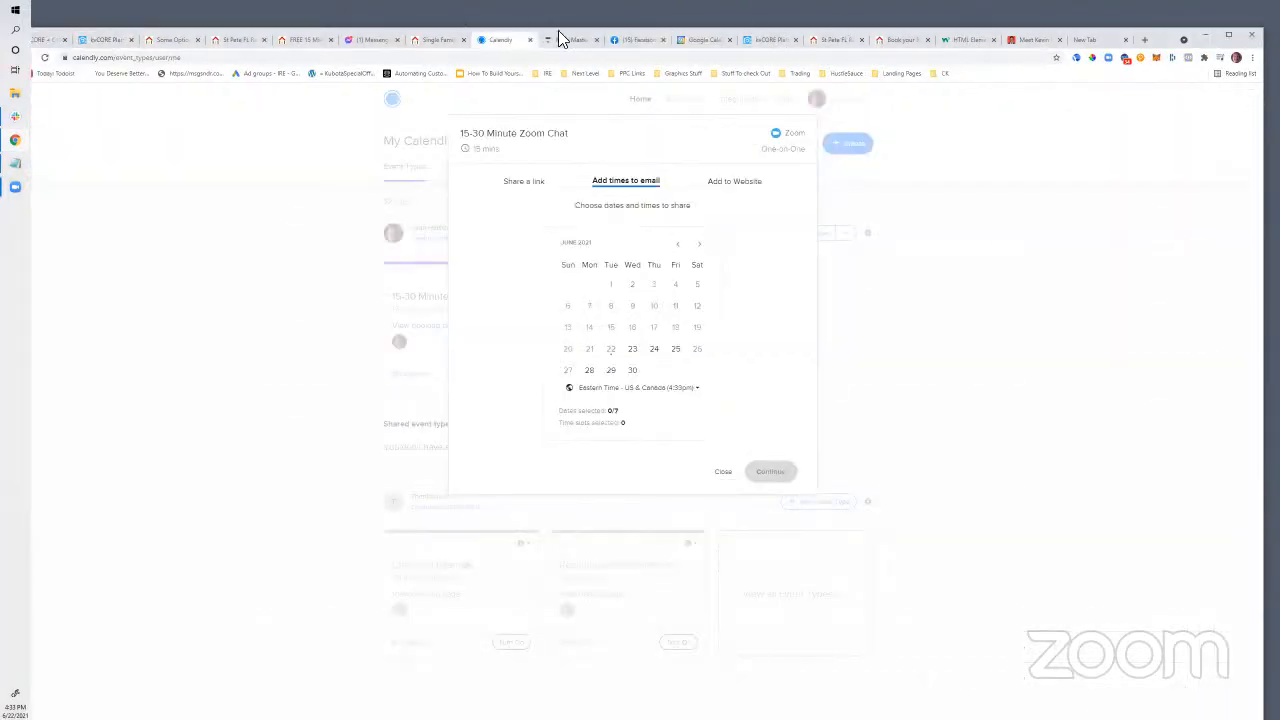
pyautogui.click(808, 474)
pyautogui.click(905, 102)
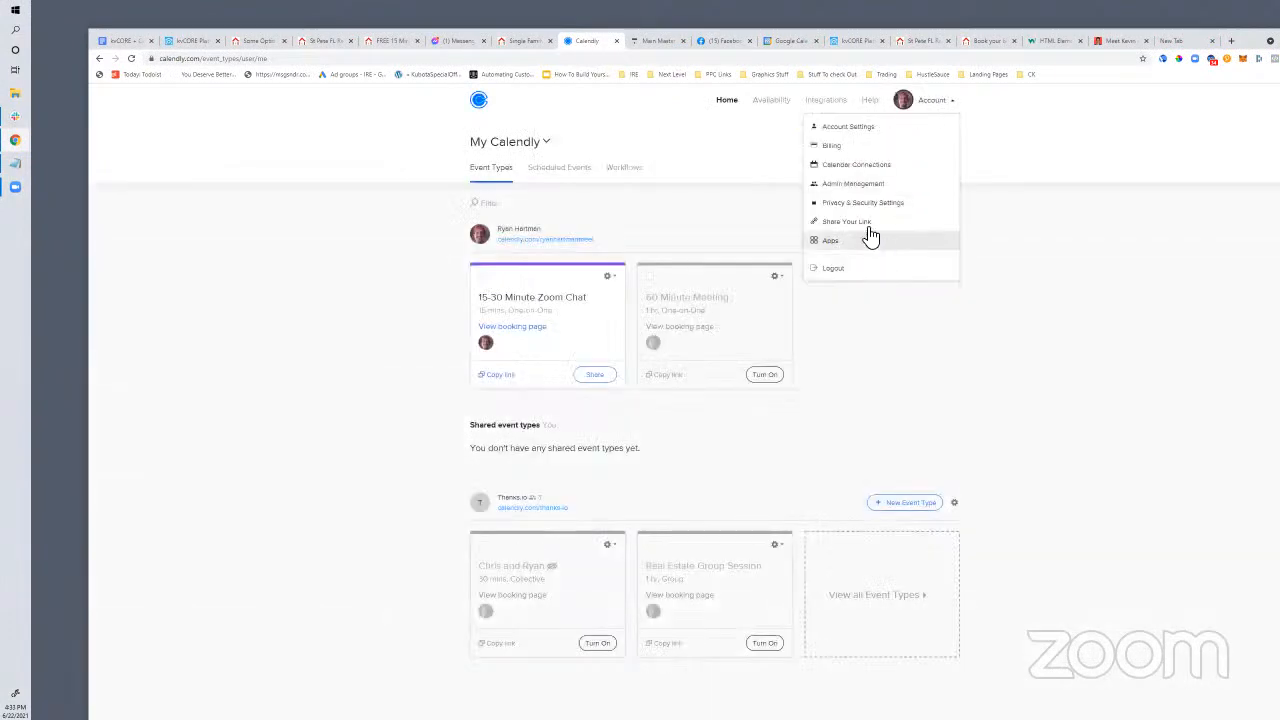
pyautogui.click(838, 128)
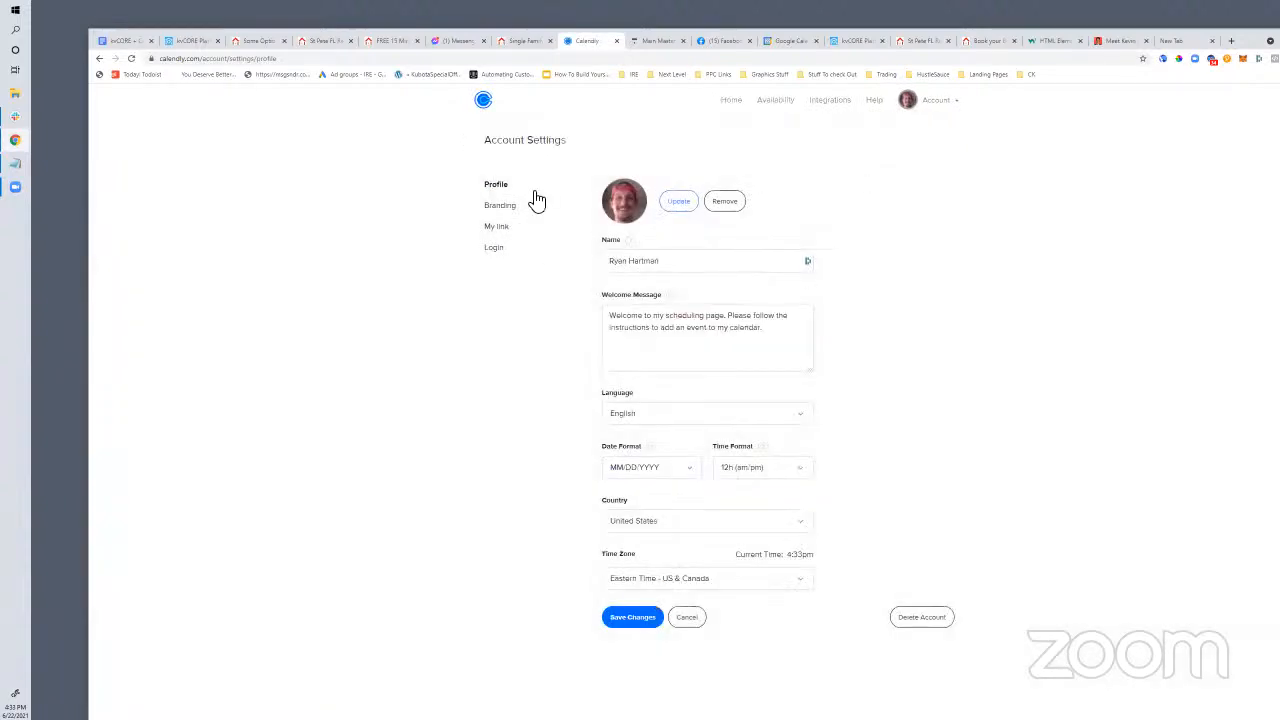
pyautogui.click(828, 102)
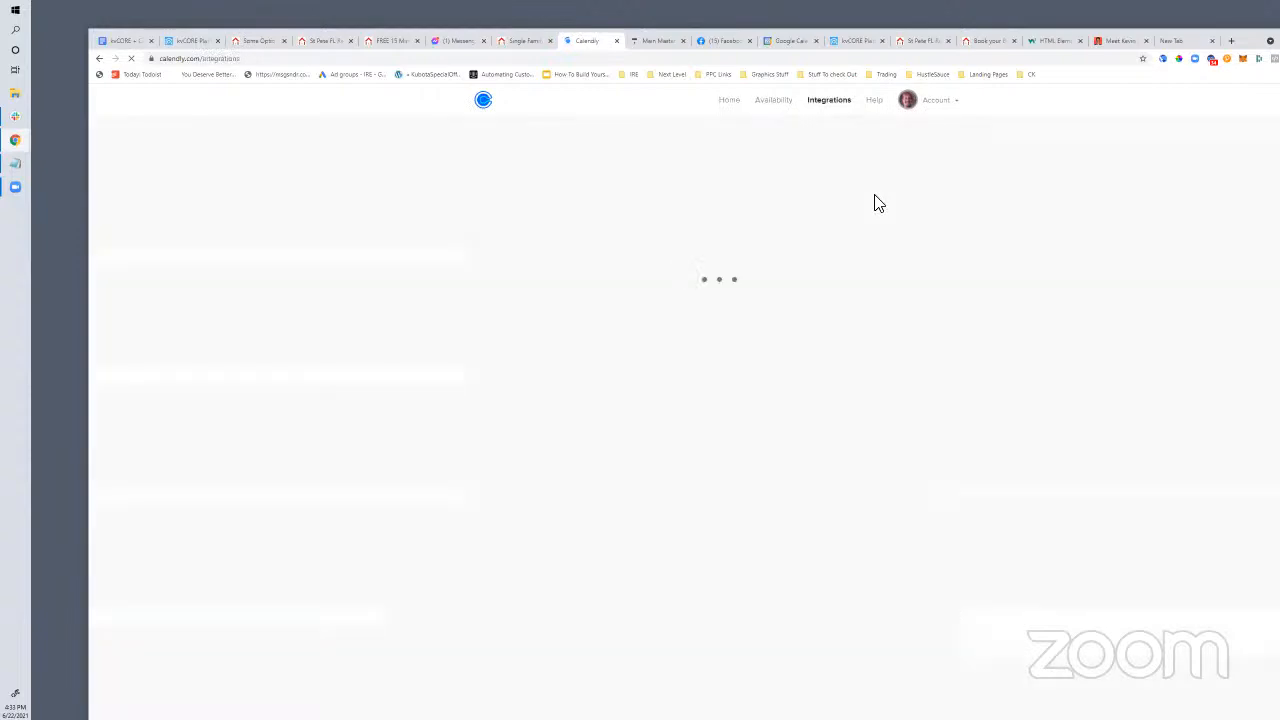
pyautogui.scroll(-2, 640, 481)
pyautogui.scroll(-3, 667, 481)
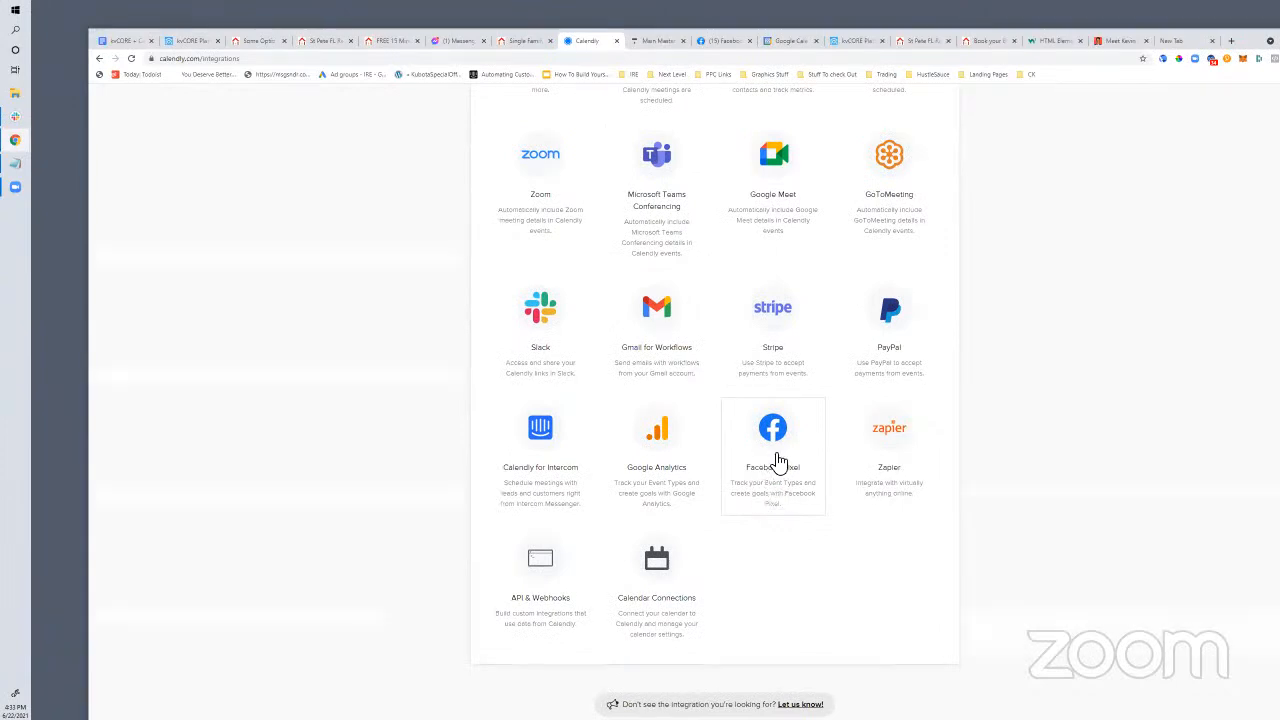
# Reach the Facebook Pixel integration's Pixel ID setup form, then return to the kvCORE email templates
pyautogui.click(788, 462)
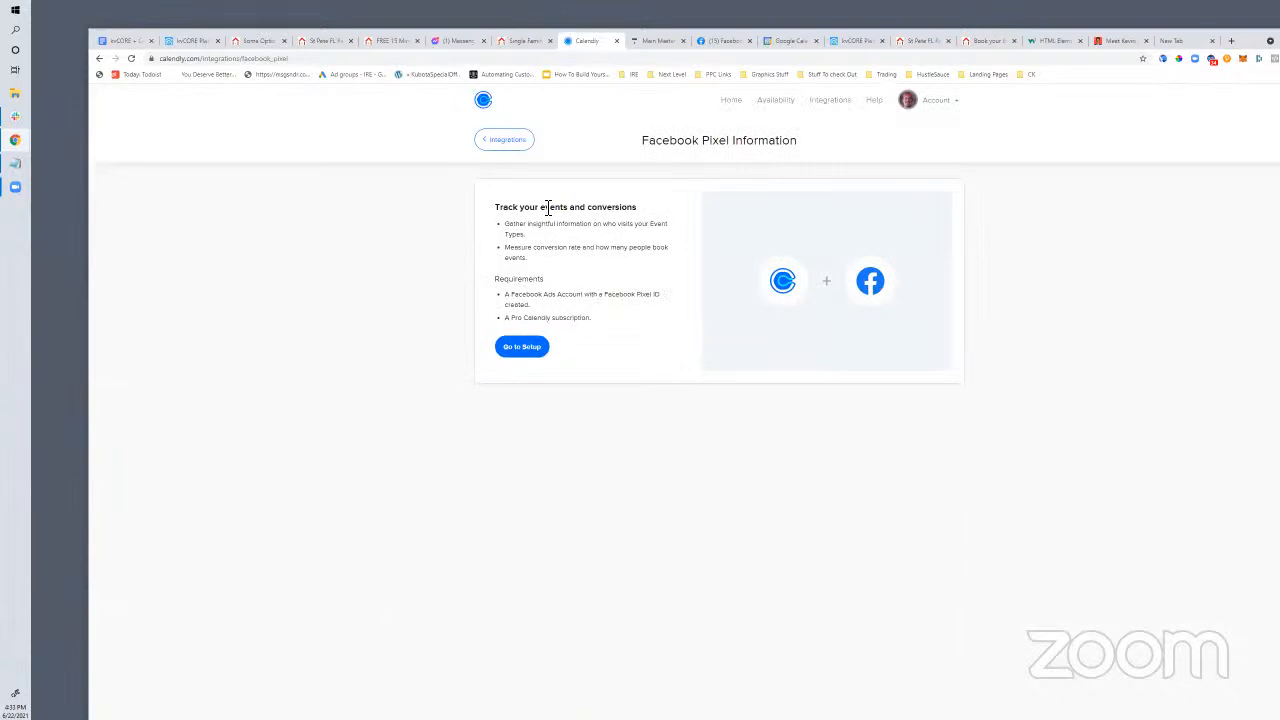
pyautogui.moveTo(651, 217); pyautogui.dragTo(487, 257)
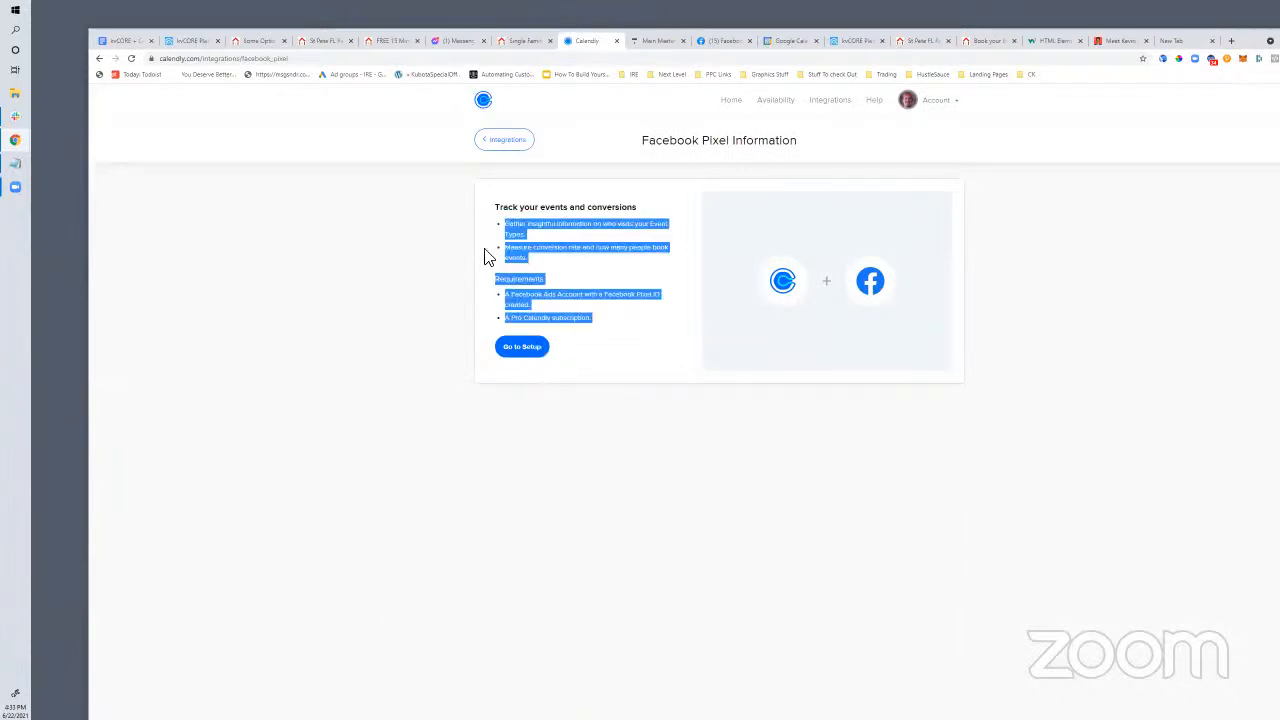
pyautogui.click(550, 295)
pyautogui.click(540, 349)
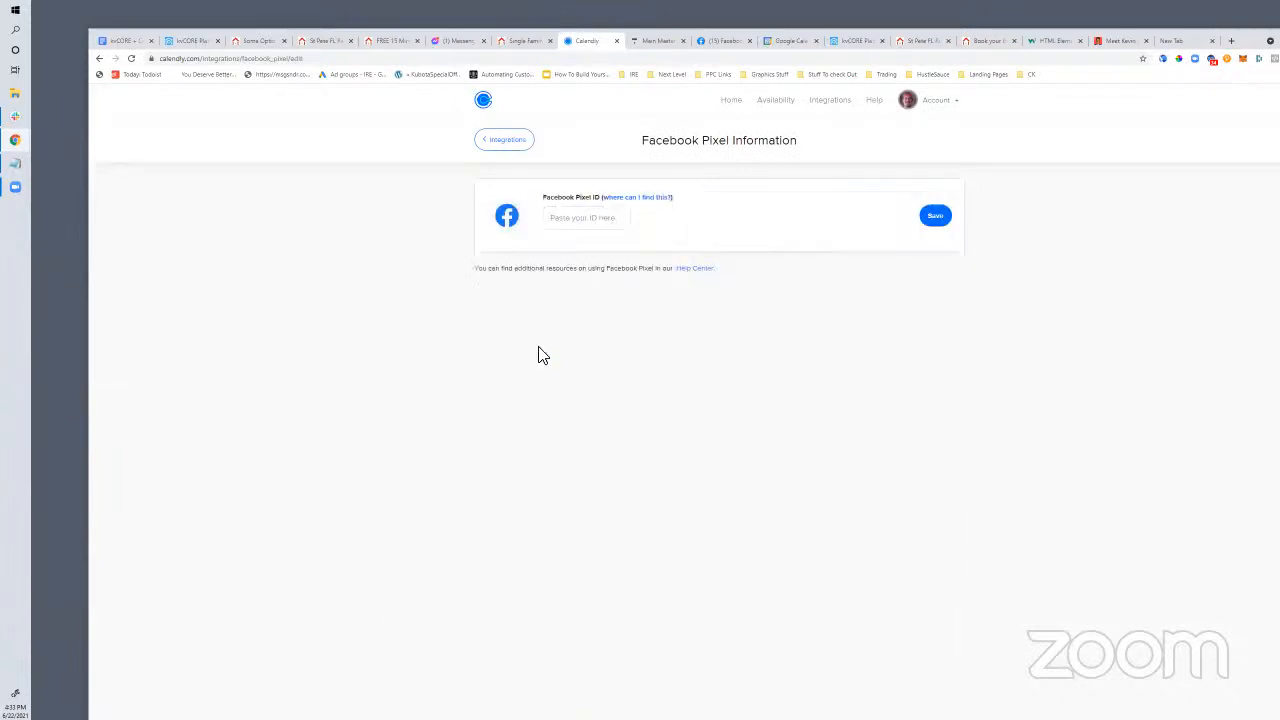
pyautogui.click(604, 226)
pyautogui.click(517, 43)
pyautogui.click(570, 44)
pyautogui.click(180, 42)
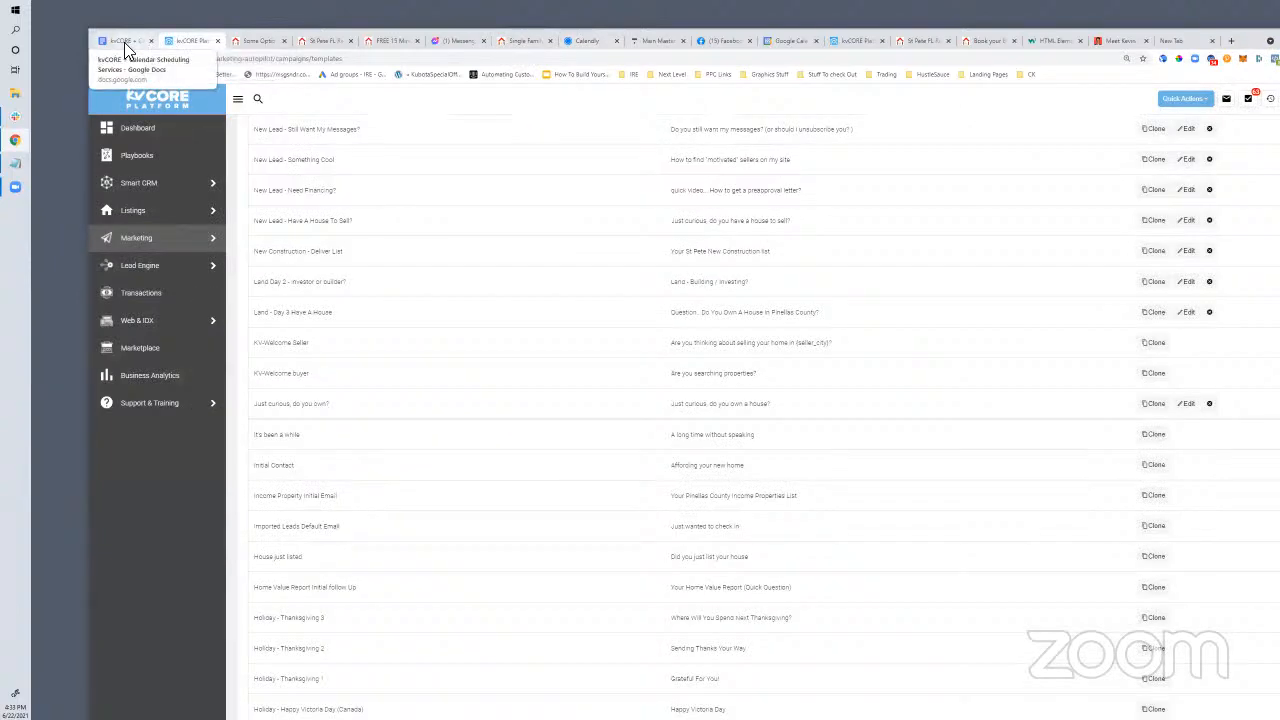
# Review the appointment-email and Retargeting CTA items in the scheduling services notes document
pyautogui.click(120, 42)
pyautogui.click(166, 44)
pyautogui.click(118, 40)
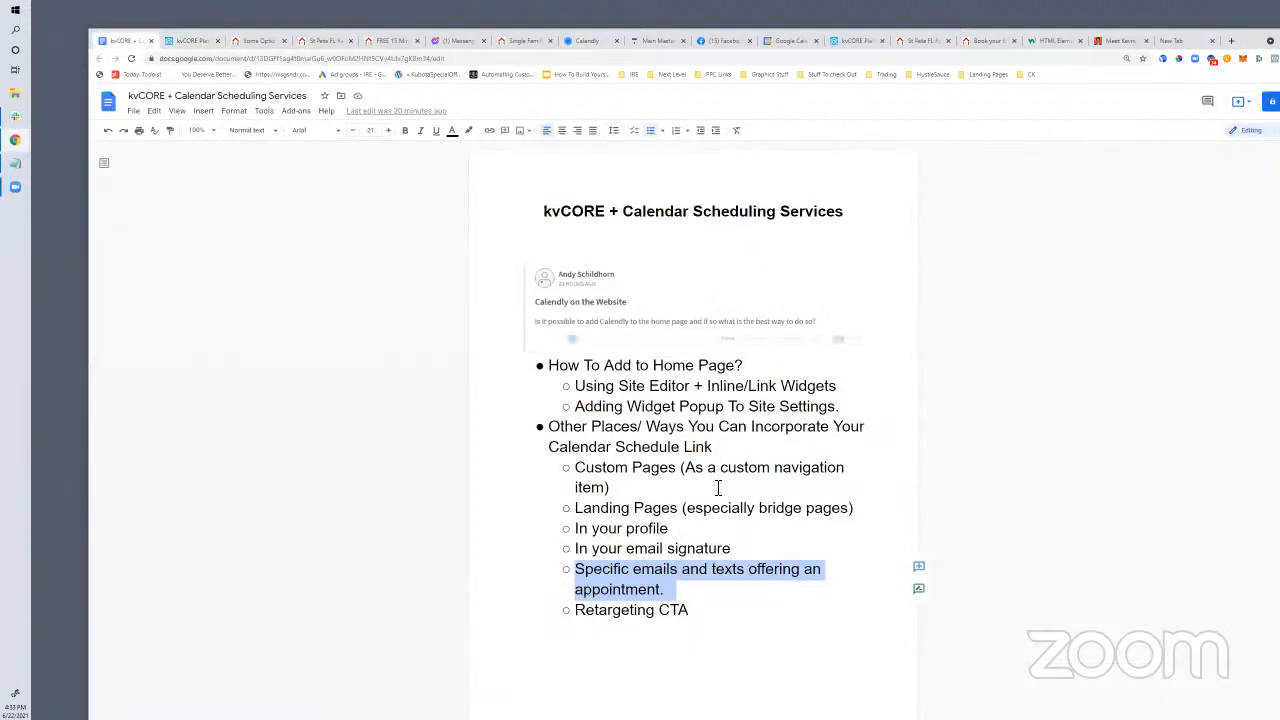
pyautogui.click(689, 611)
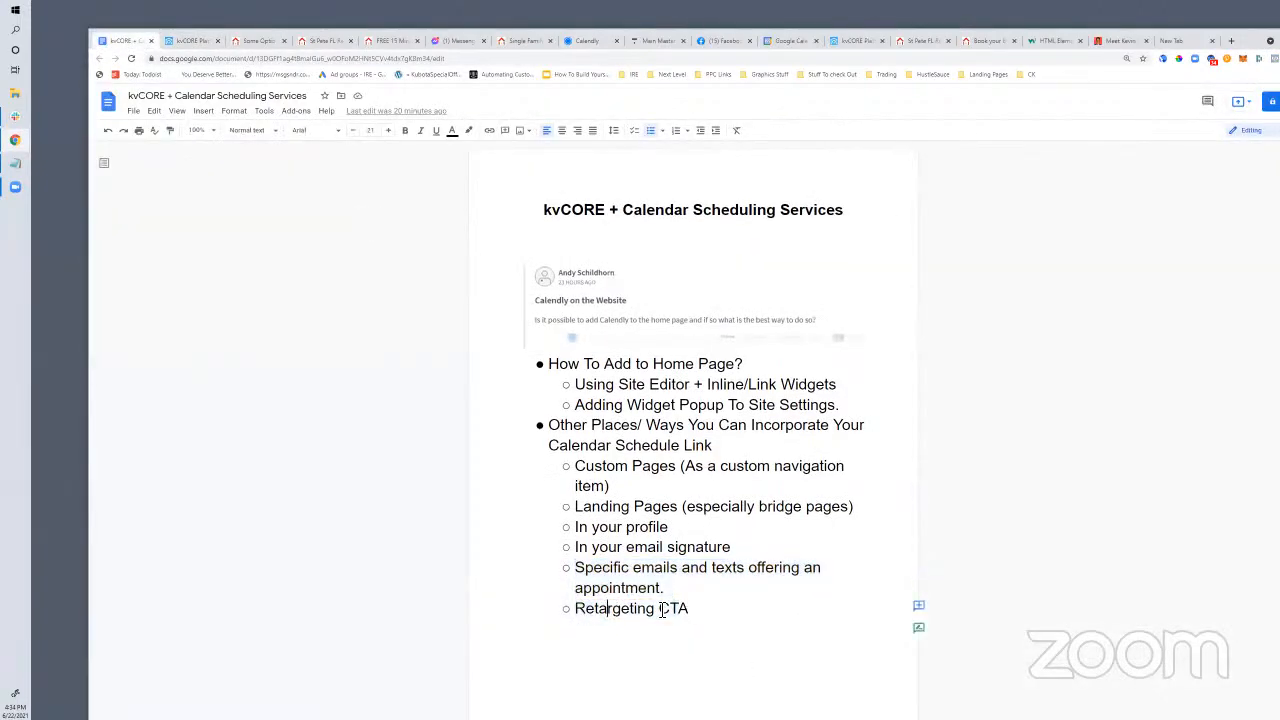
pyautogui.moveTo(697, 610); pyautogui.dragTo(627, 610)
pyautogui.click(660, 588)
# Go from the kvCORE email templates list to the Smart CRM contacts list
pyautogui.click(182, 41)
pyautogui.scroll(15, 290, 392)
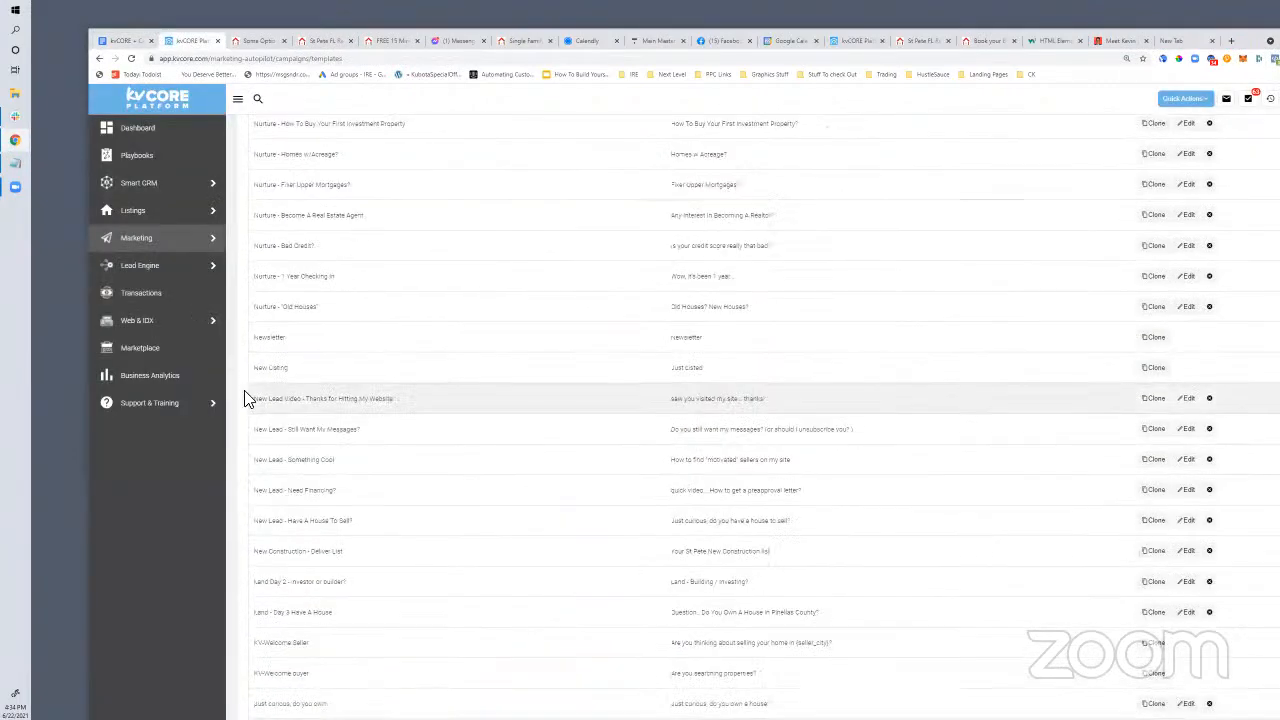
pyautogui.scroll(5, 248, 398)
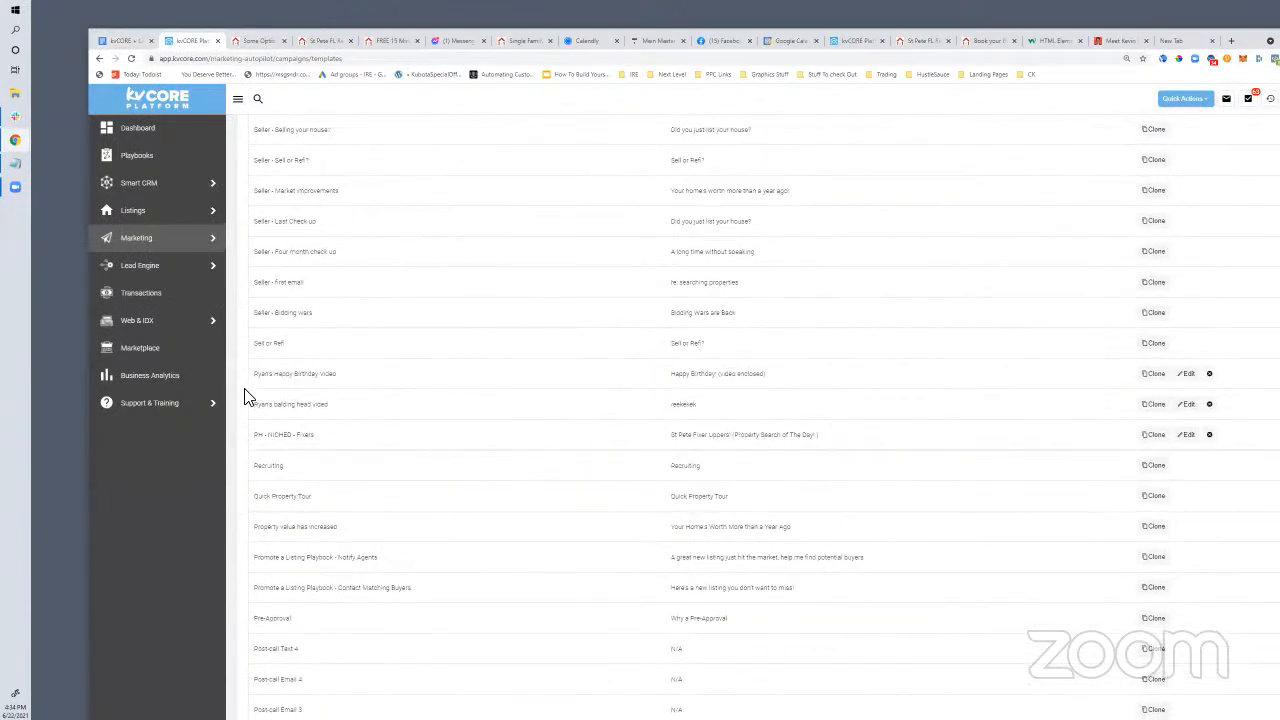
pyautogui.scroll(10, 466, 476)
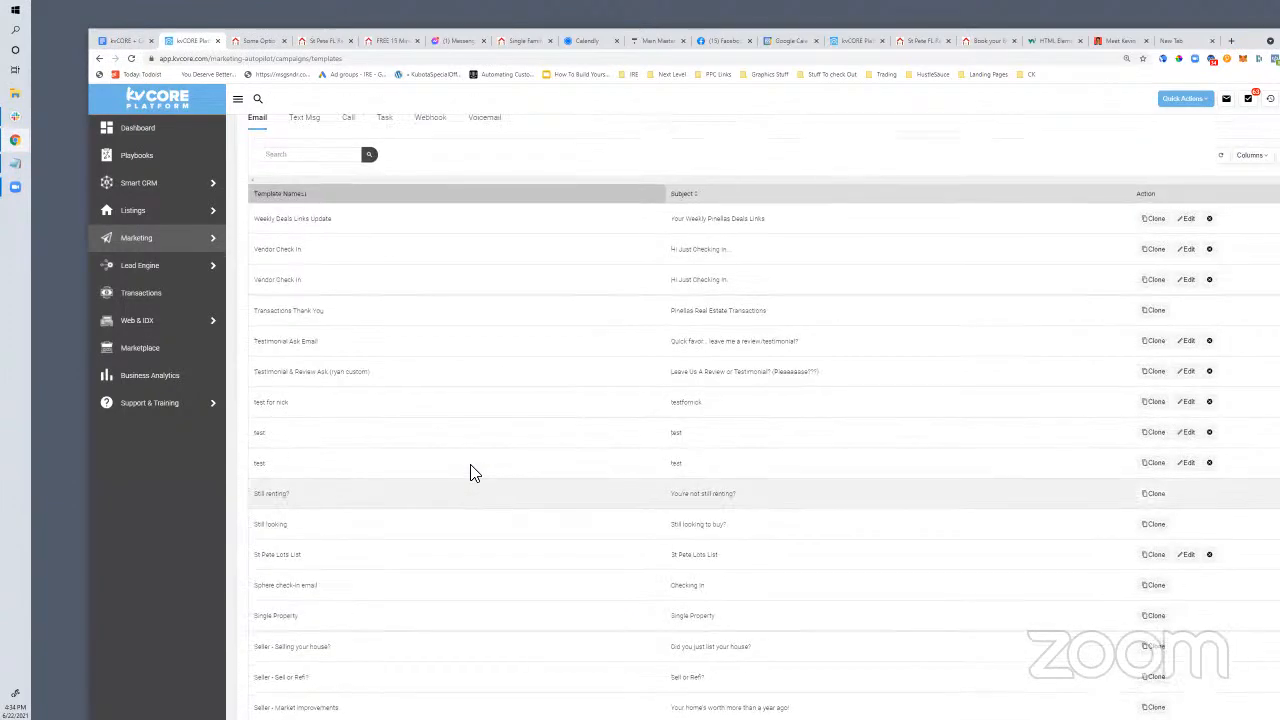
pyautogui.scroll(2, 470, 473)
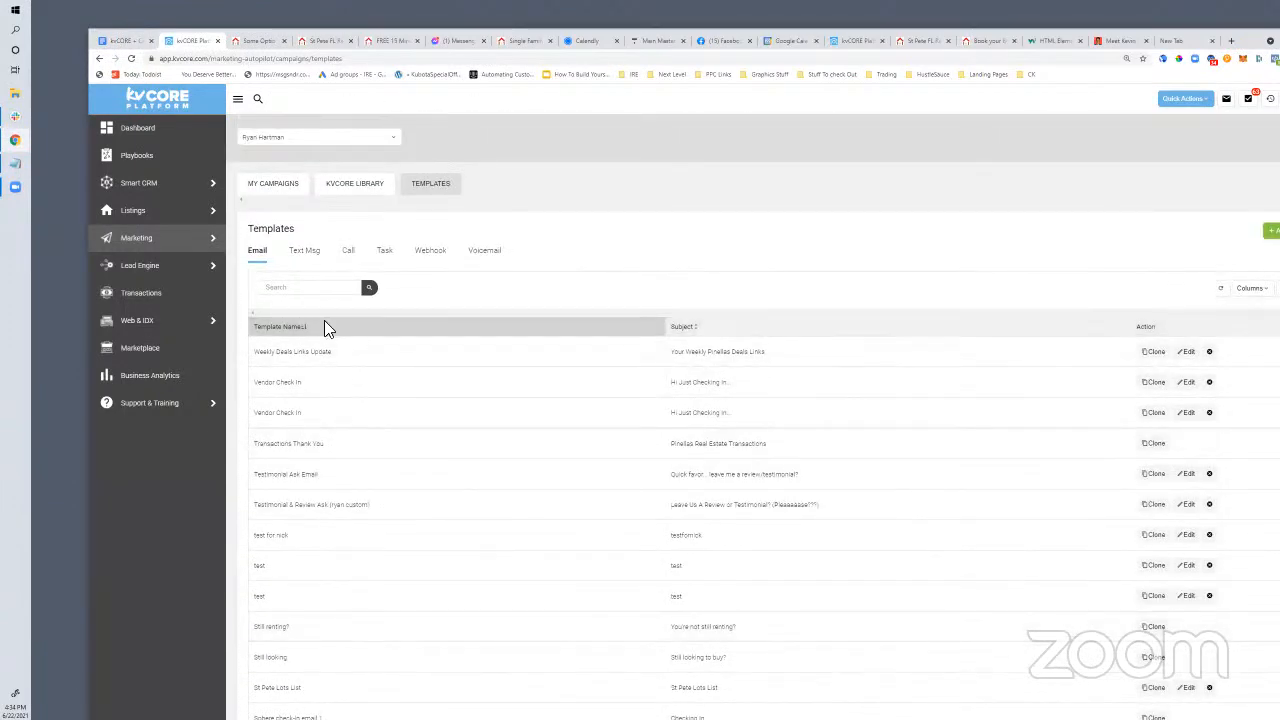
pyautogui.moveTo(157, 190)
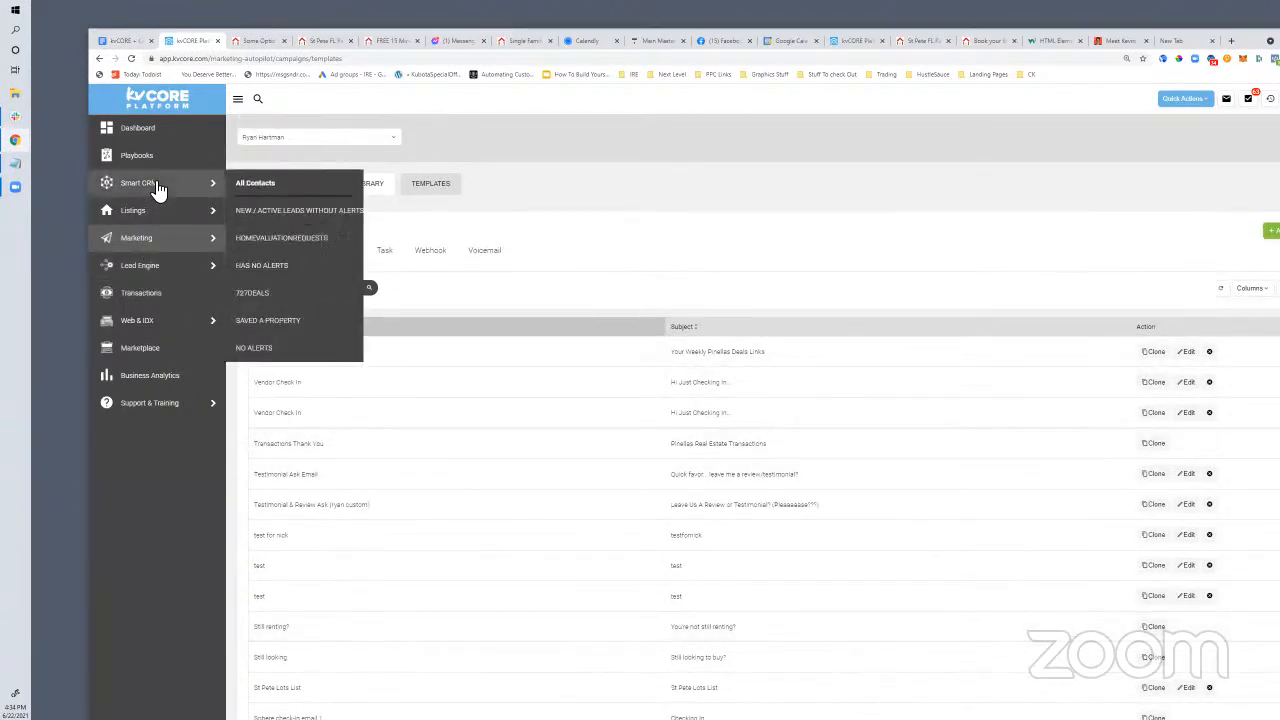
pyautogui.click(163, 192)
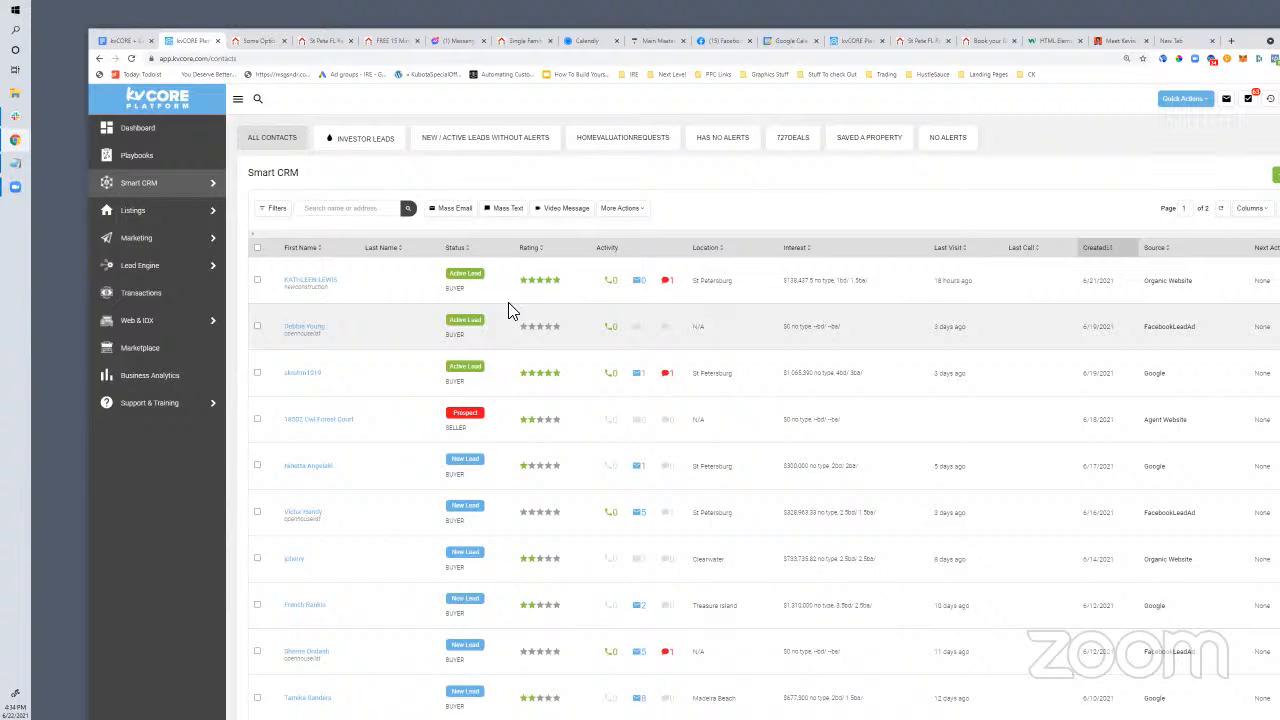
# Select all Smart CRM contacts and start a Mass Text message to them
pyautogui.scroll(-3, 400, 390)
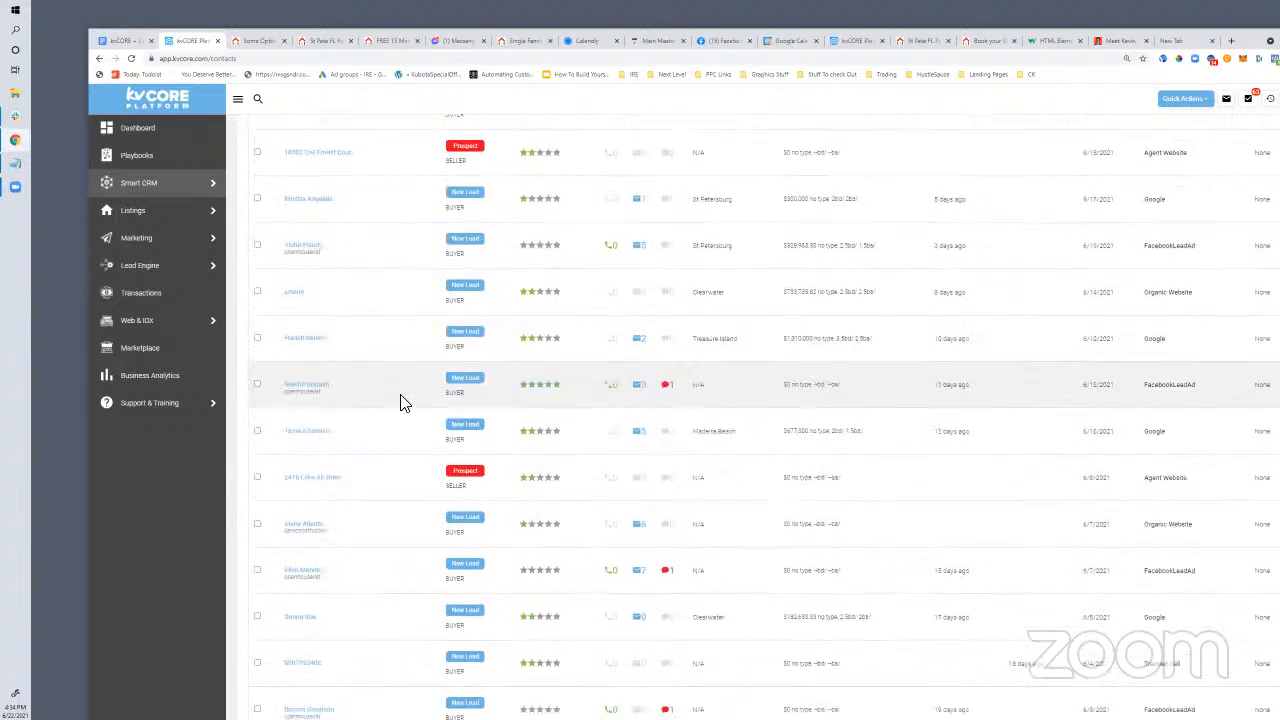
pyautogui.scroll(3, 400, 402)
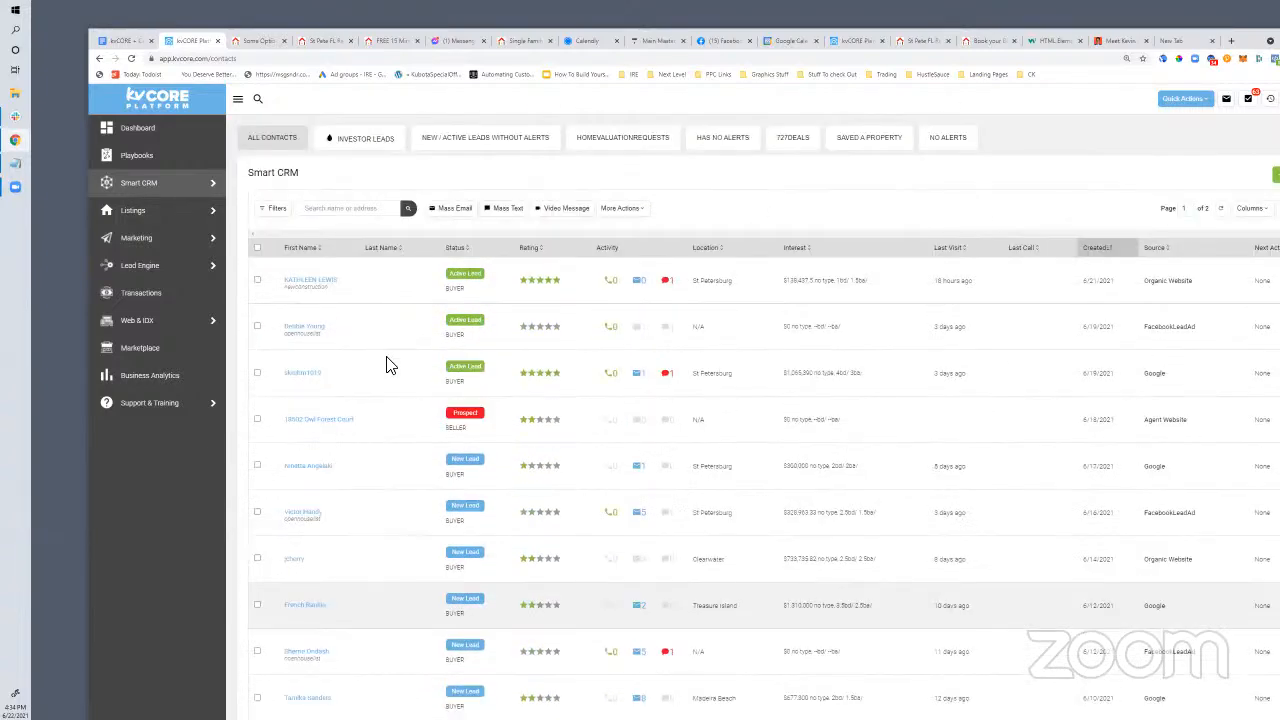
pyautogui.click(258, 249)
pyautogui.click(258, 249)
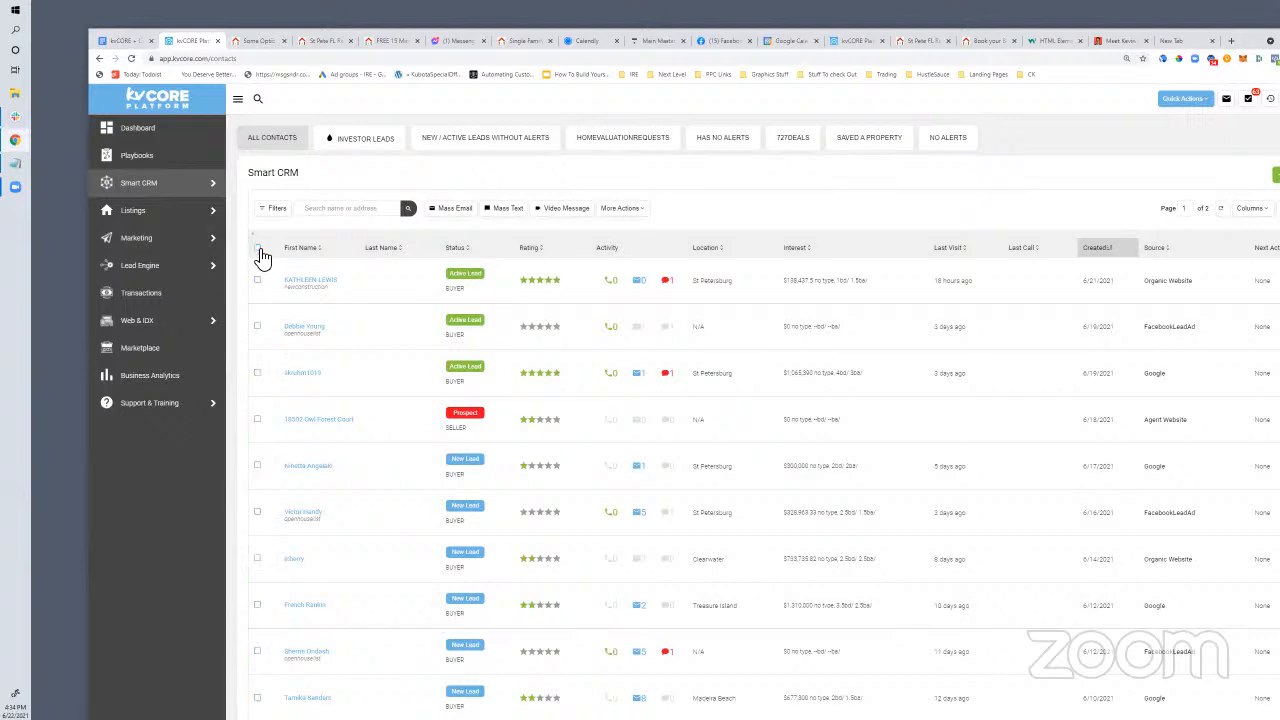
pyautogui.click(258, 249)
pyautogui.click(508, 208)
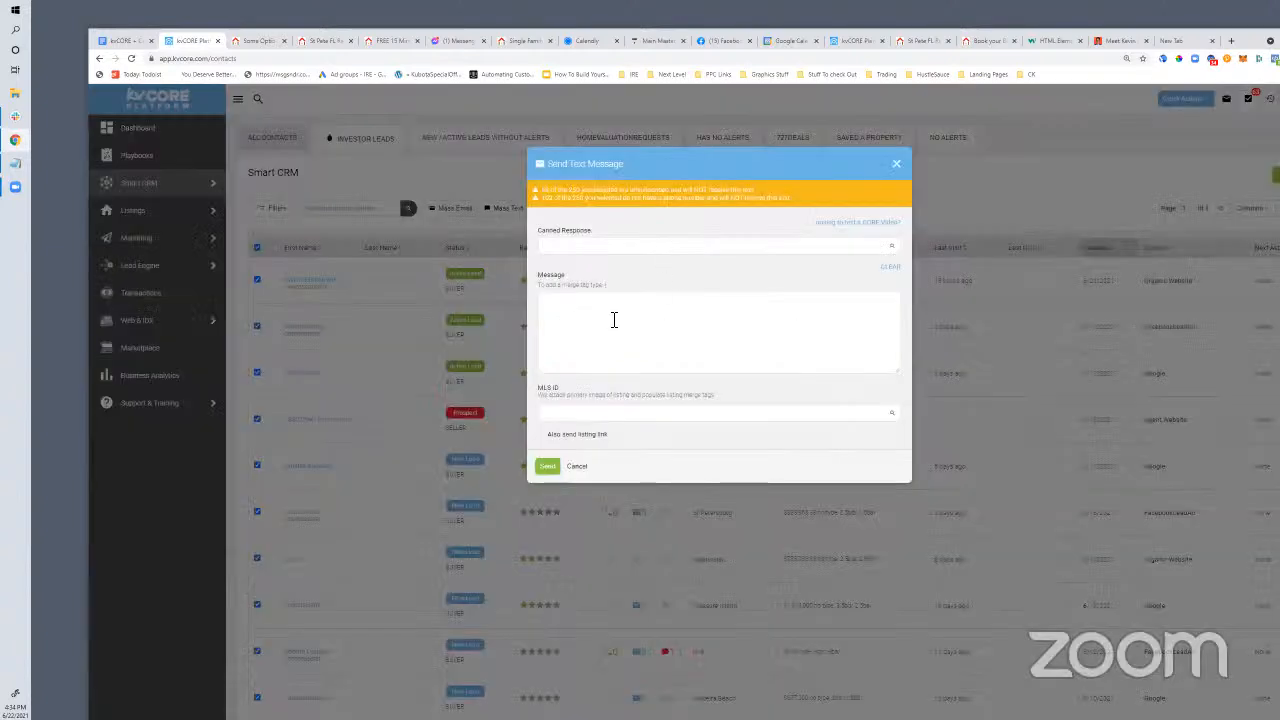
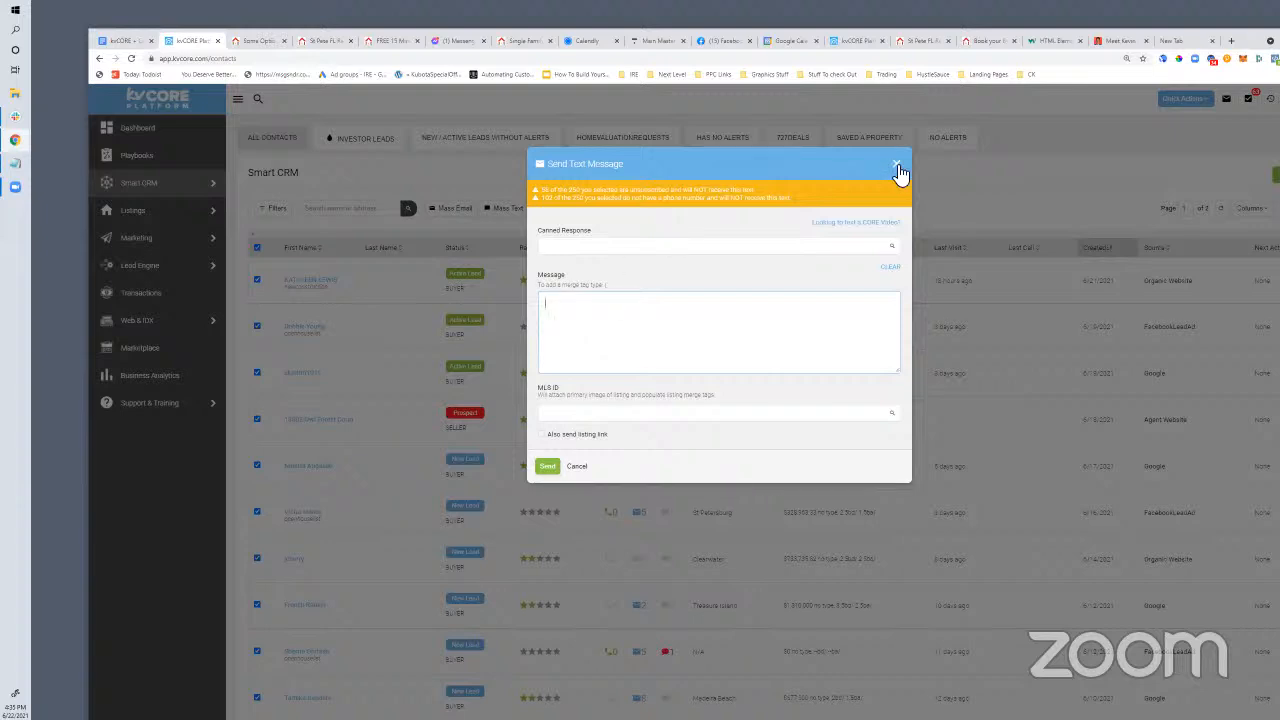
# Dismiss the Mass Text message window so nothing is sent to the selected contacts
pyautogui.click(680, 510)
pyautogui.scroll(-1, 625, 431)
pyautogui.scroll(1, 630, 433)
# Switch to the kvCORE + Calendar Scheduling Services doc and highlight the Retargeting CTA bullet
pyautogui.click(128, 41)
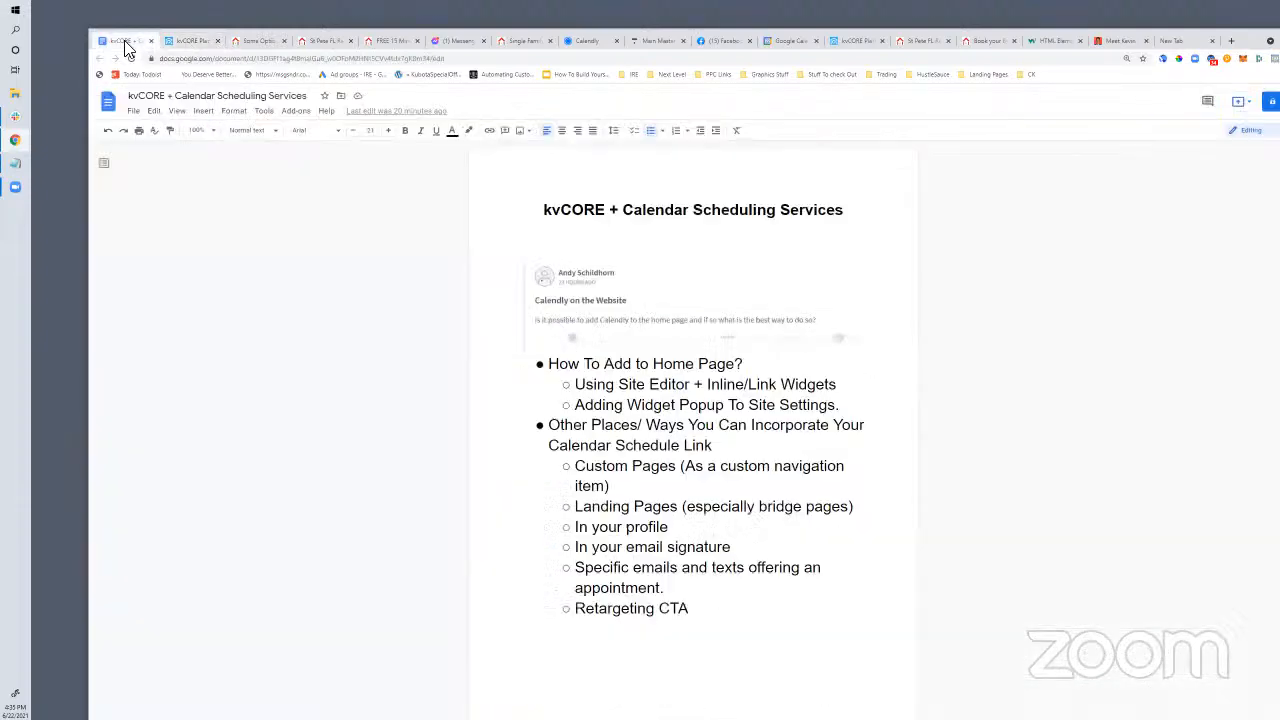
pyautogui.moveTo(723, 634); pyautogui.dragTo(580, 614)
pyautogui.click(700, 611)
pyautogui.moveTo(700, 611); pyautogui.dragTo(573, 620)
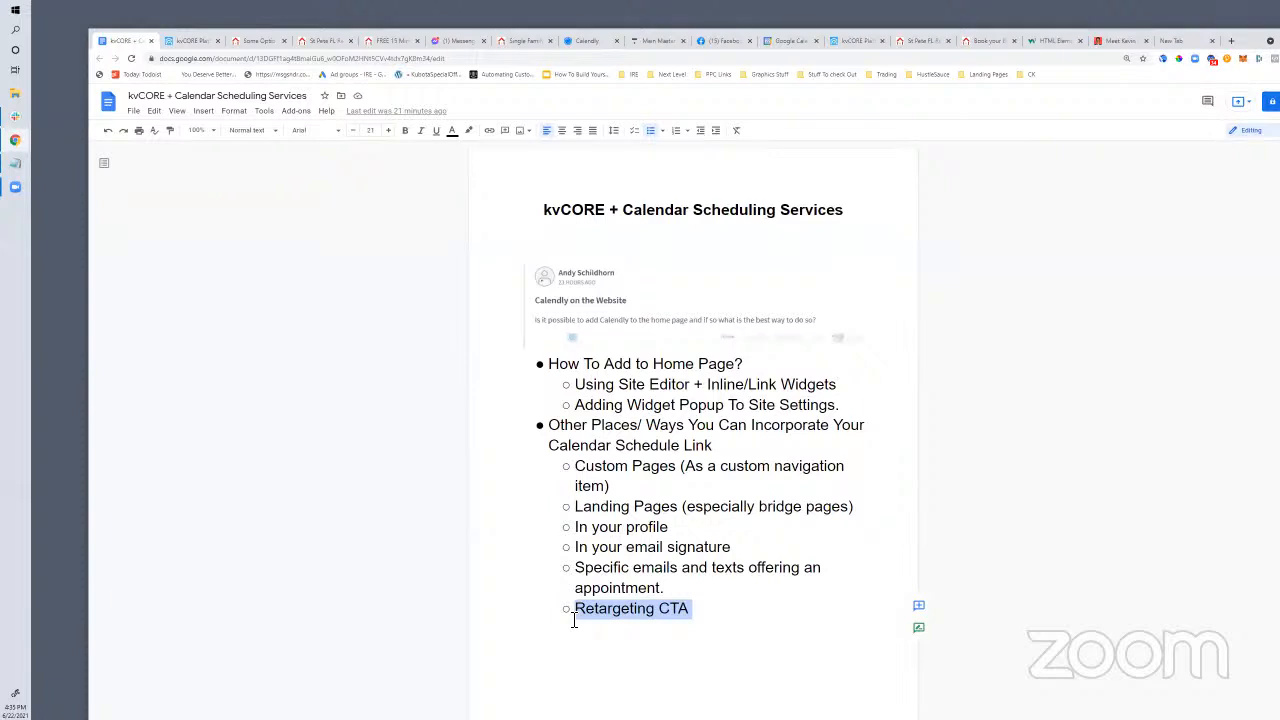
pyautogui.click(587, 571)
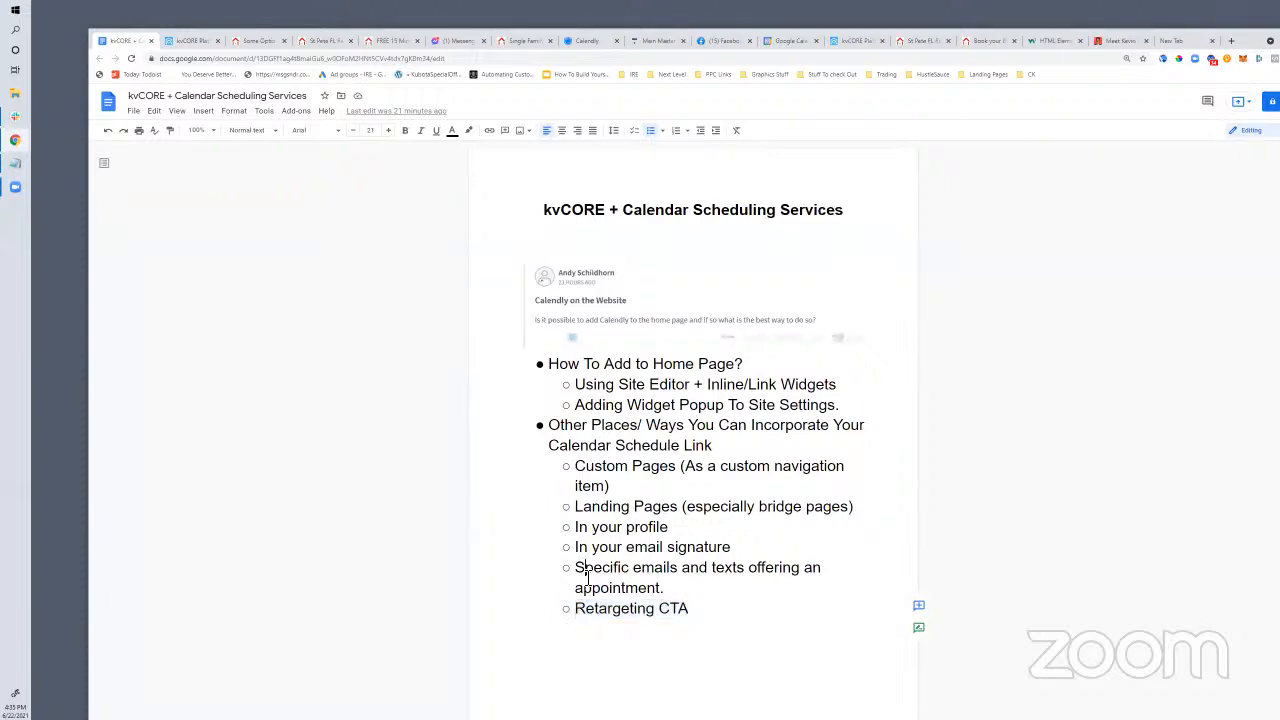
pyautogui.click(662, 639)
pyautogui.moveTo(716, 620); pyautogui.dragTo(554, 618)
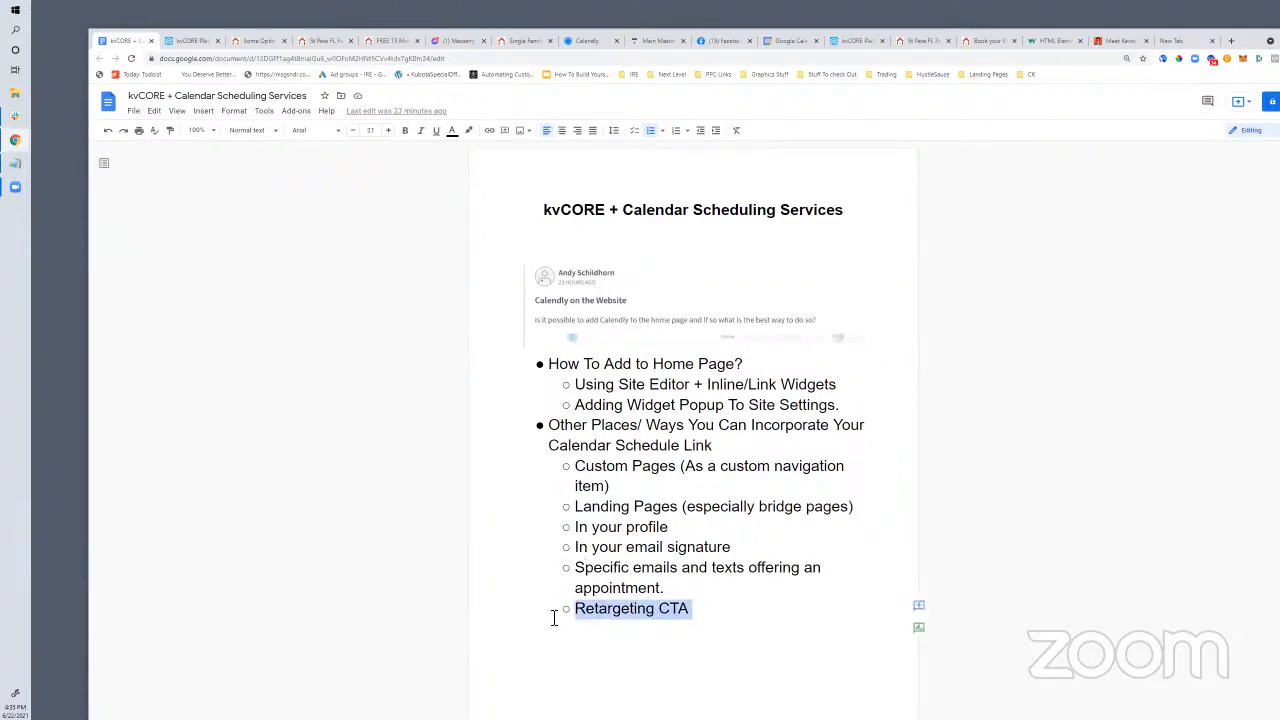
pyautogui.click(658, 612)
pyautogui.moveTo(698, 612); pyautogui.dragTo(576, 614)
# Open Ads Manager via PPC Links and view the Waterfront Homes Ad in Waterfront - Retargeting
pyautogui.click(605, 41)
pyautogui.click(720, 41)
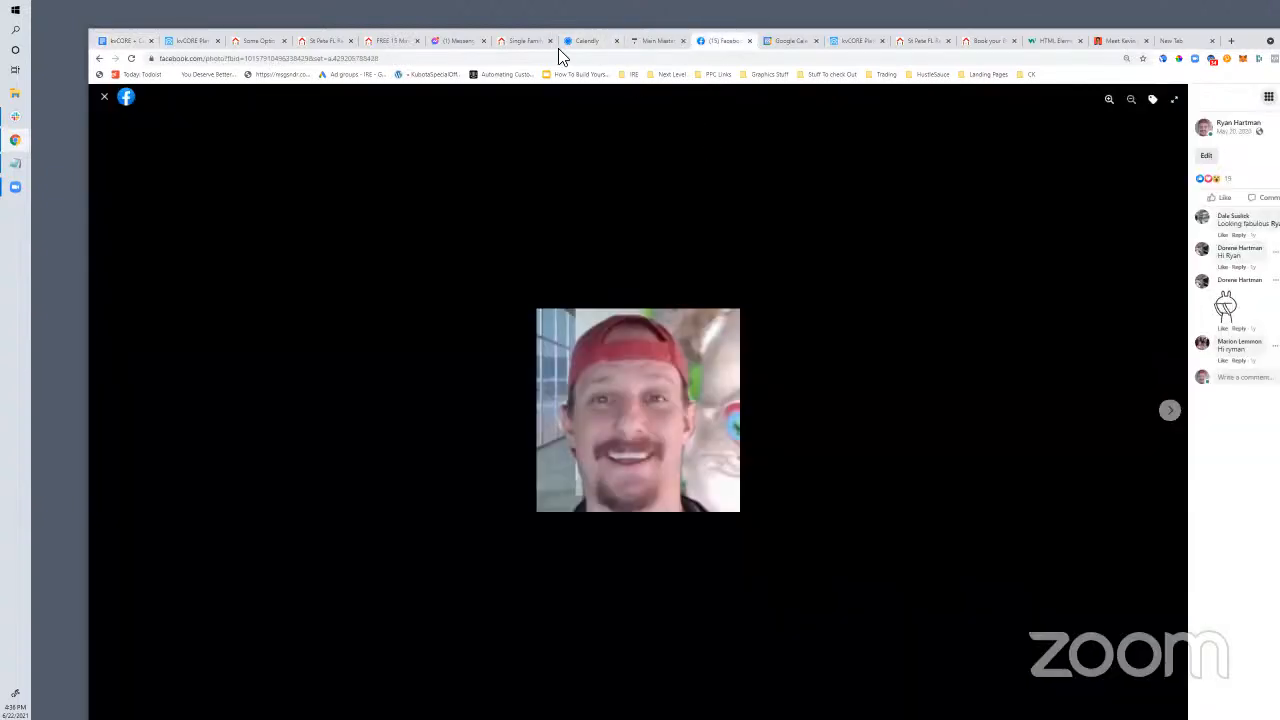
pyautogui.click(716, 75)
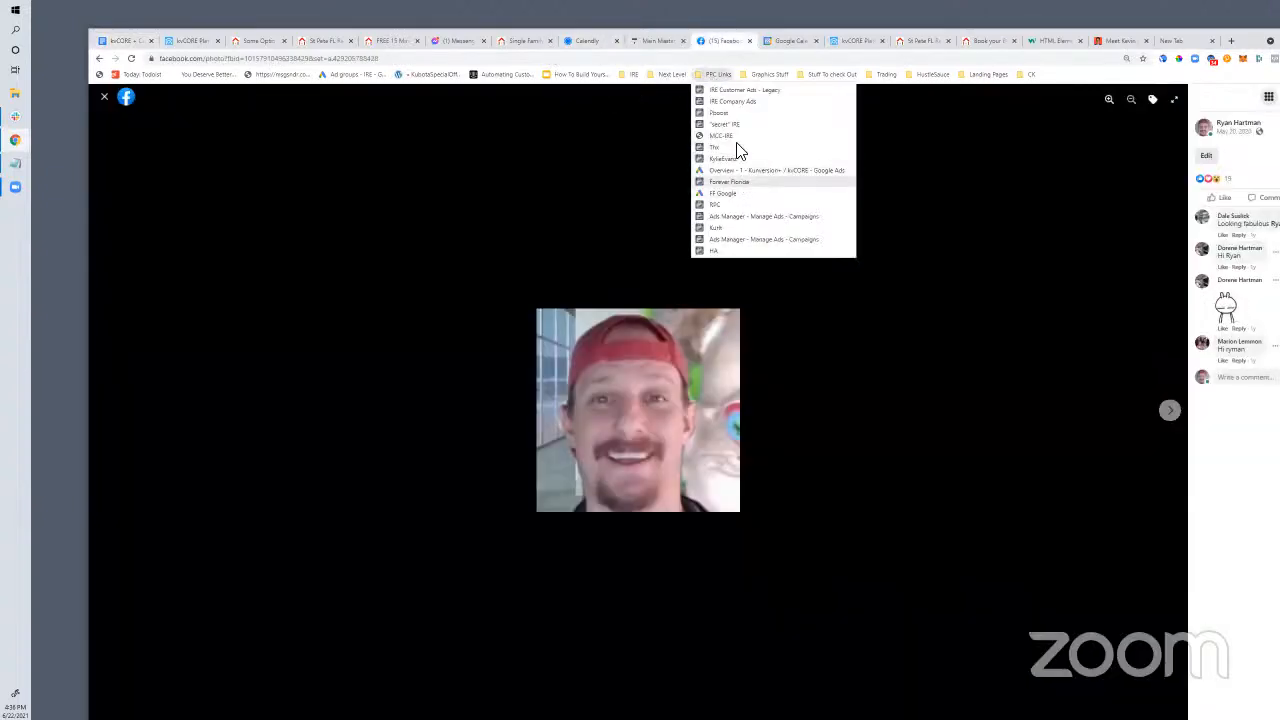
pyautogui.click(755, 216)
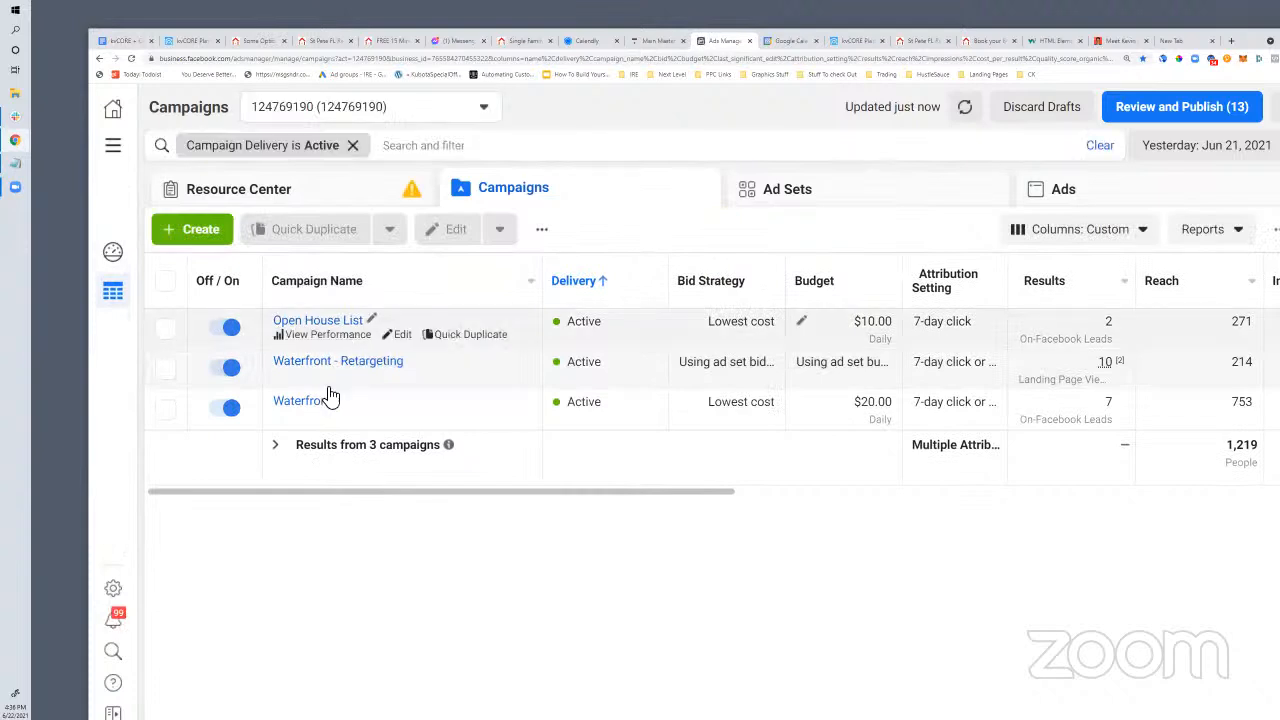
pyautogui.click(400, 376)
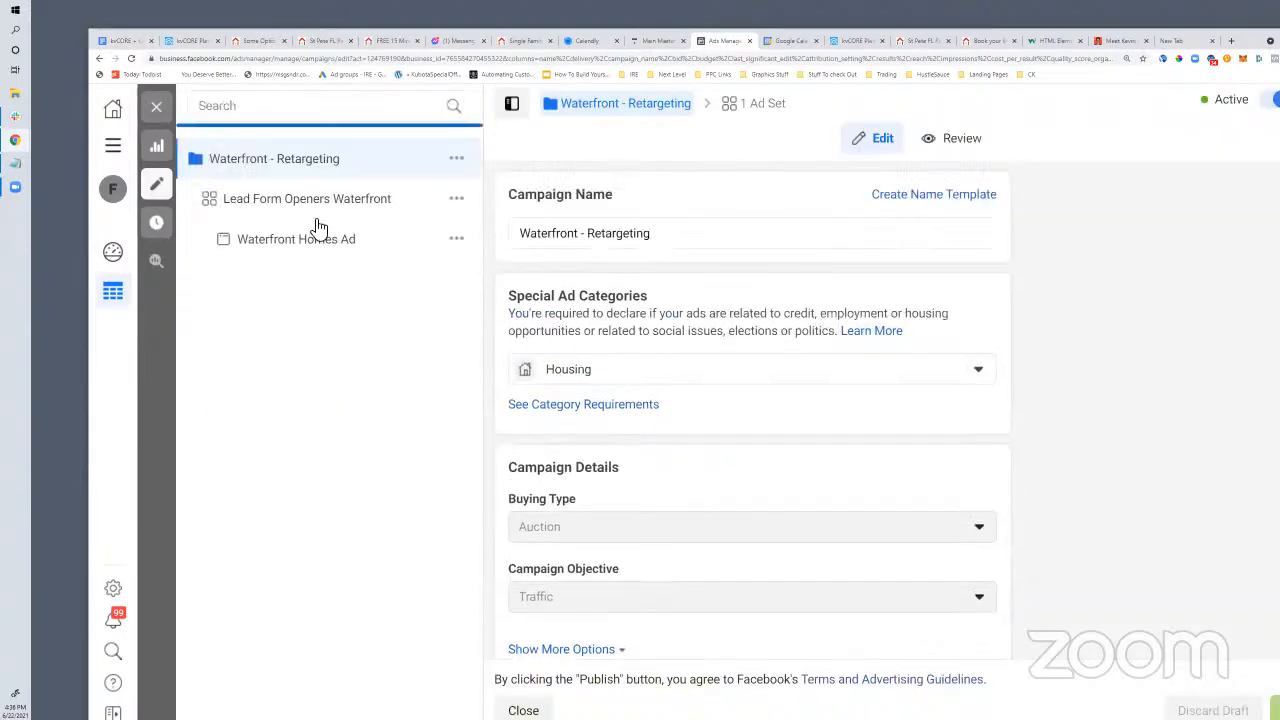
pyautogui.click(307, 252)
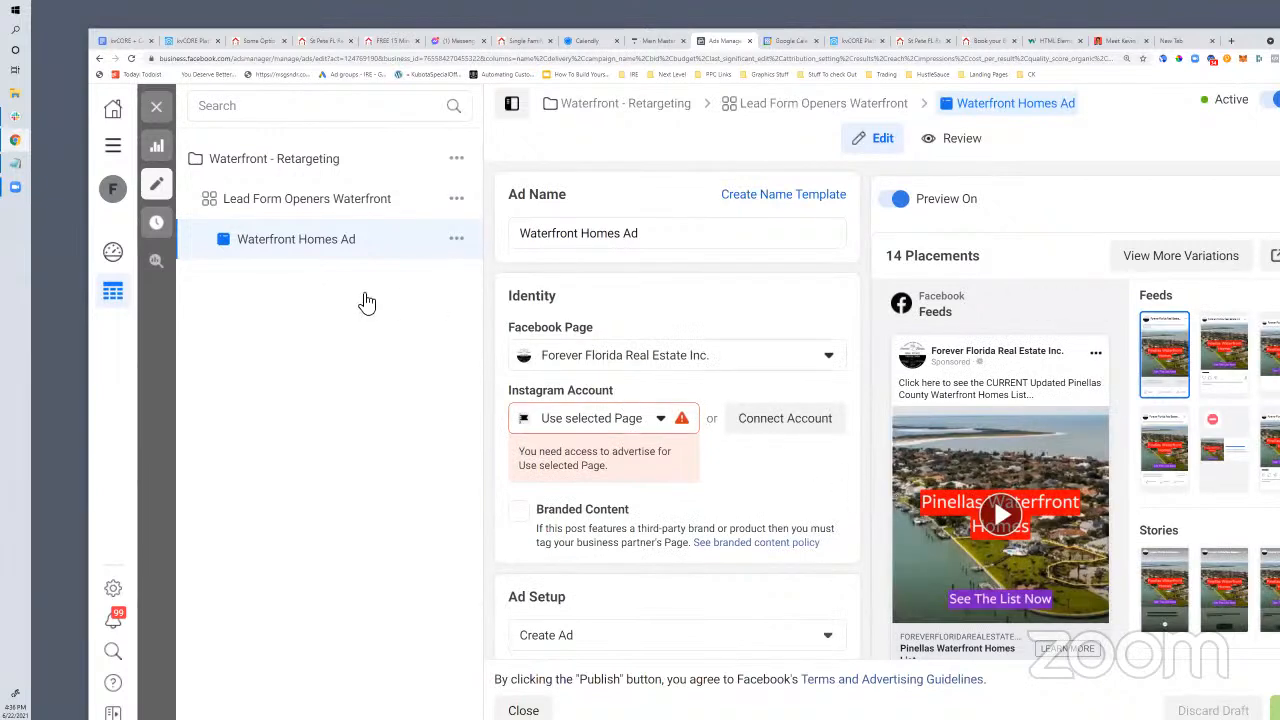
pyautogui.click(156, 106)
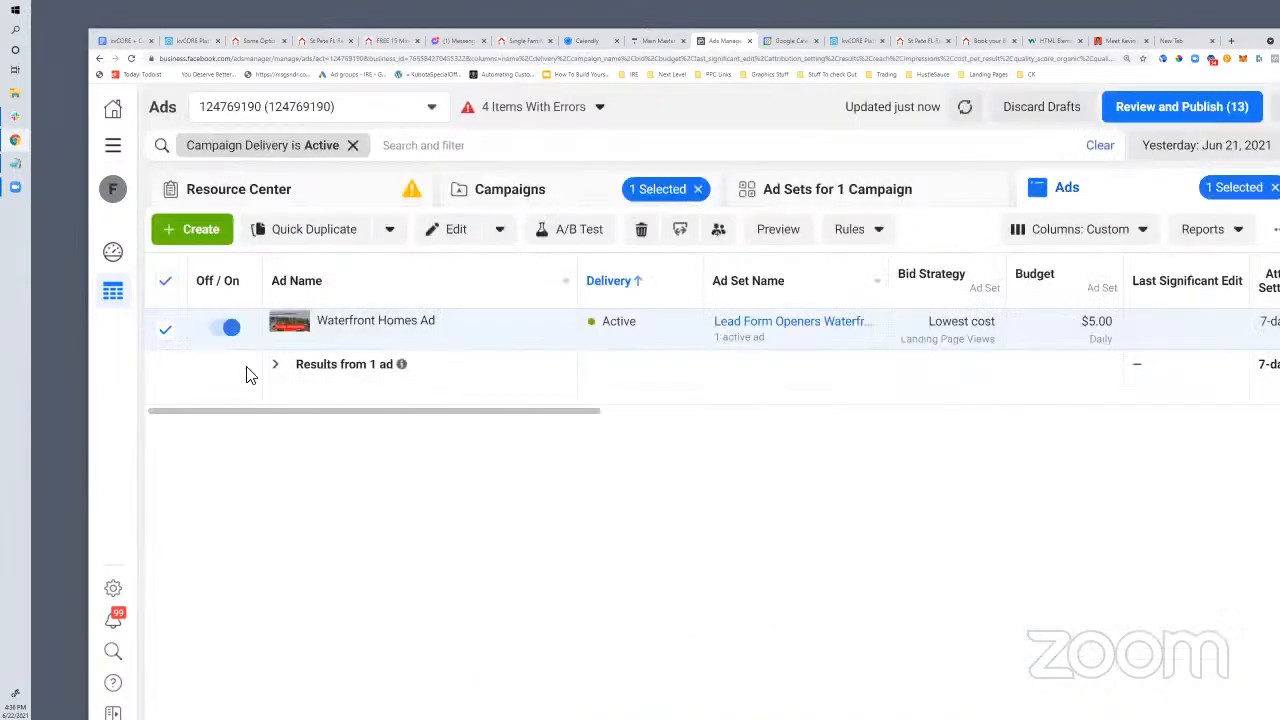
# Create an ad named 'Retarget To Calendar Link' in the existing Lead Form Openers Waterfront ad set
pyautogui.click(200, 230)
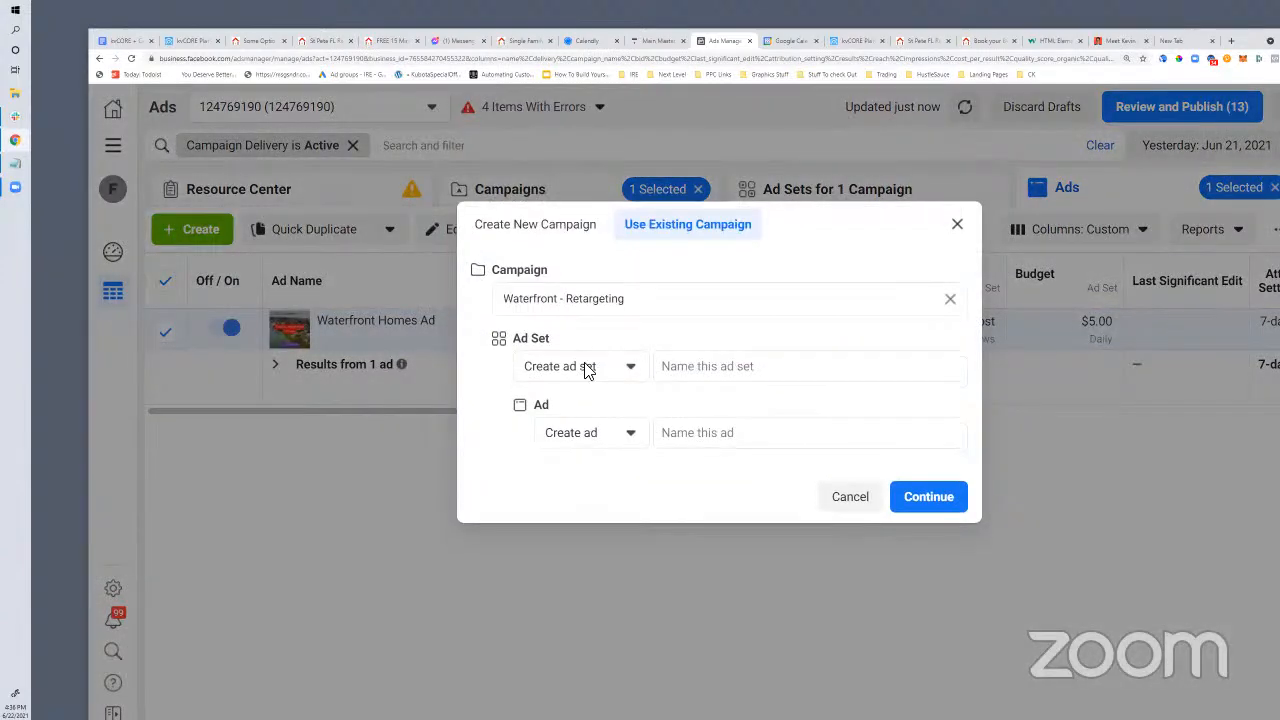
pyautogui.click(586, 372)
pyautogui.click(597, 434)
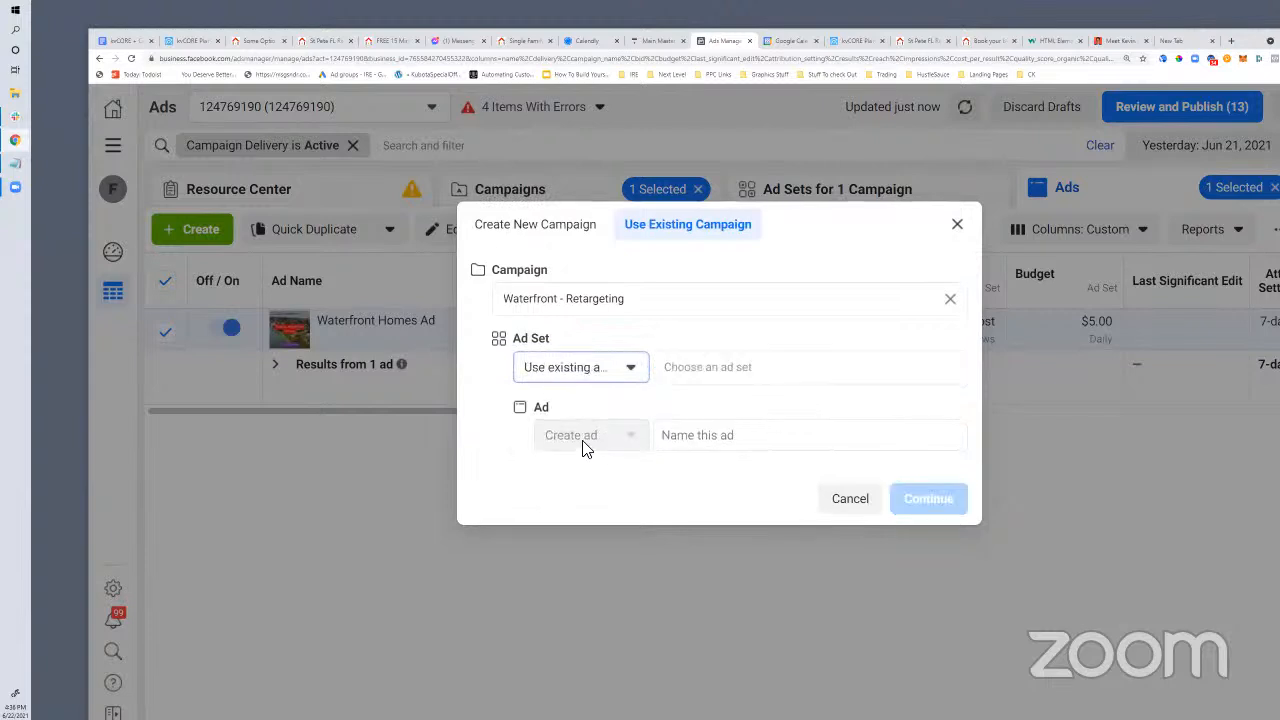
pyautogui.click(782, 440)
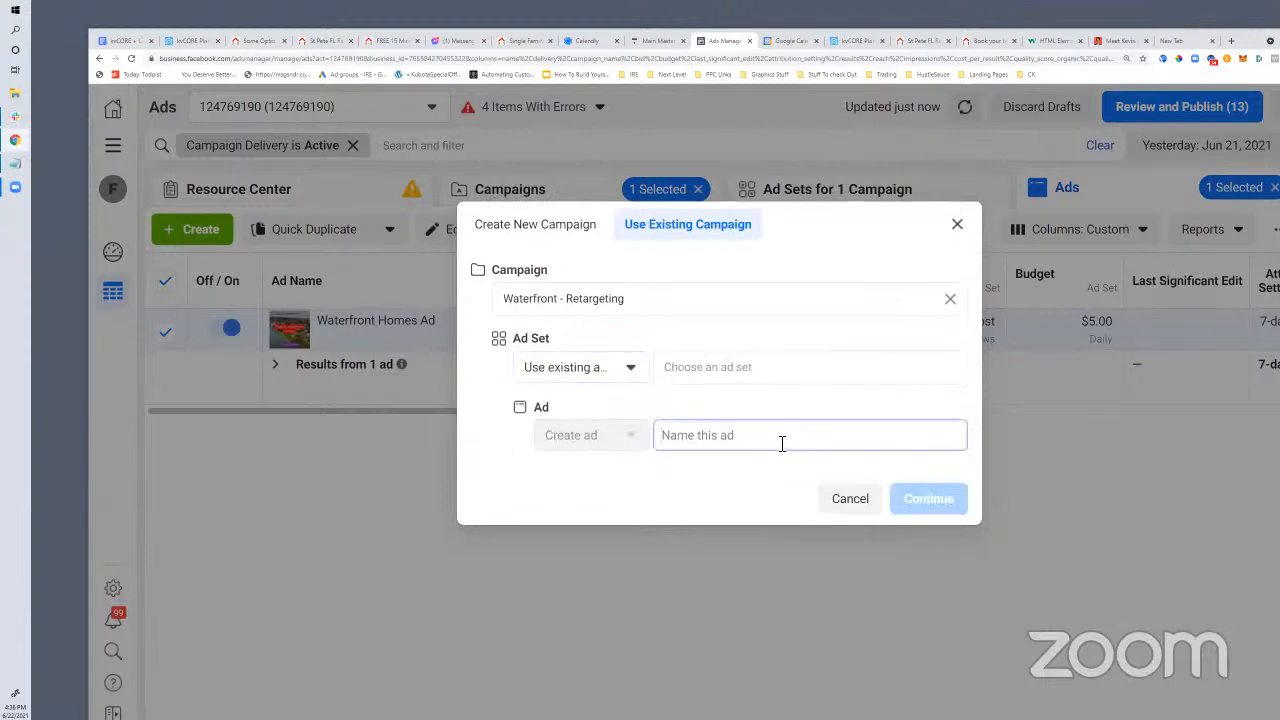
pyautogui.write('Retarget To Calendar Link')
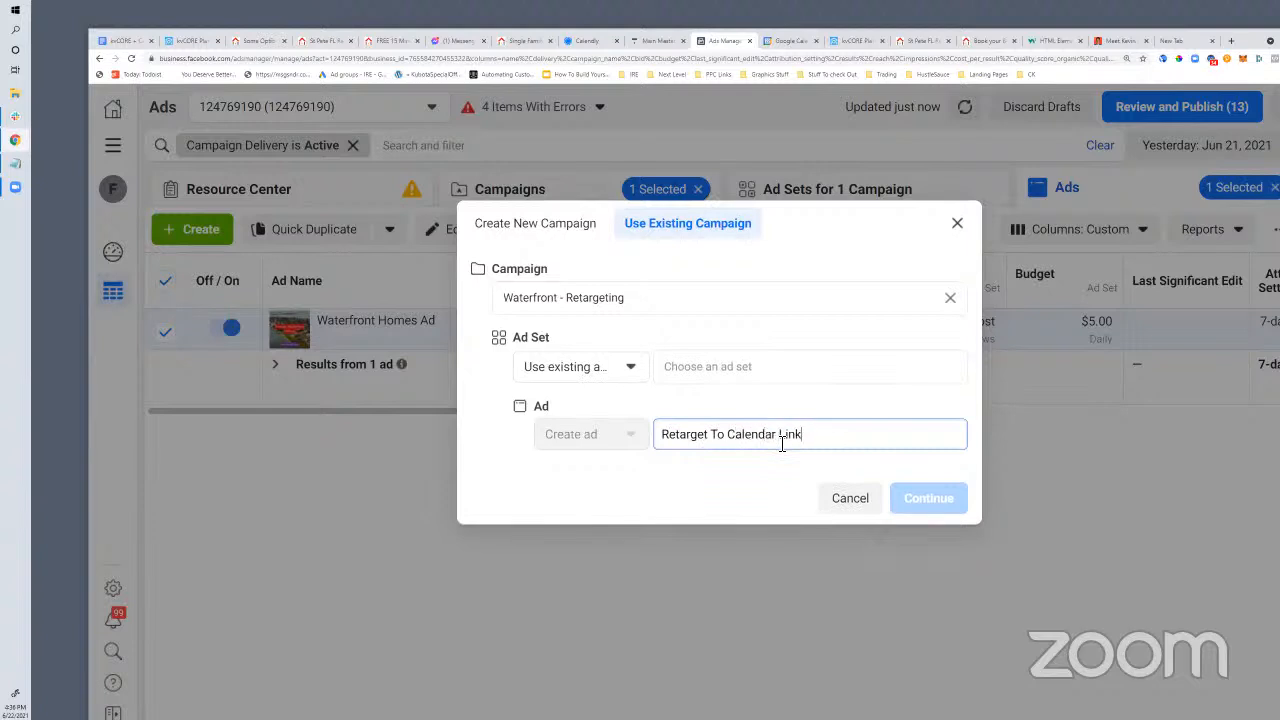
pyautogui.click(743, 368)
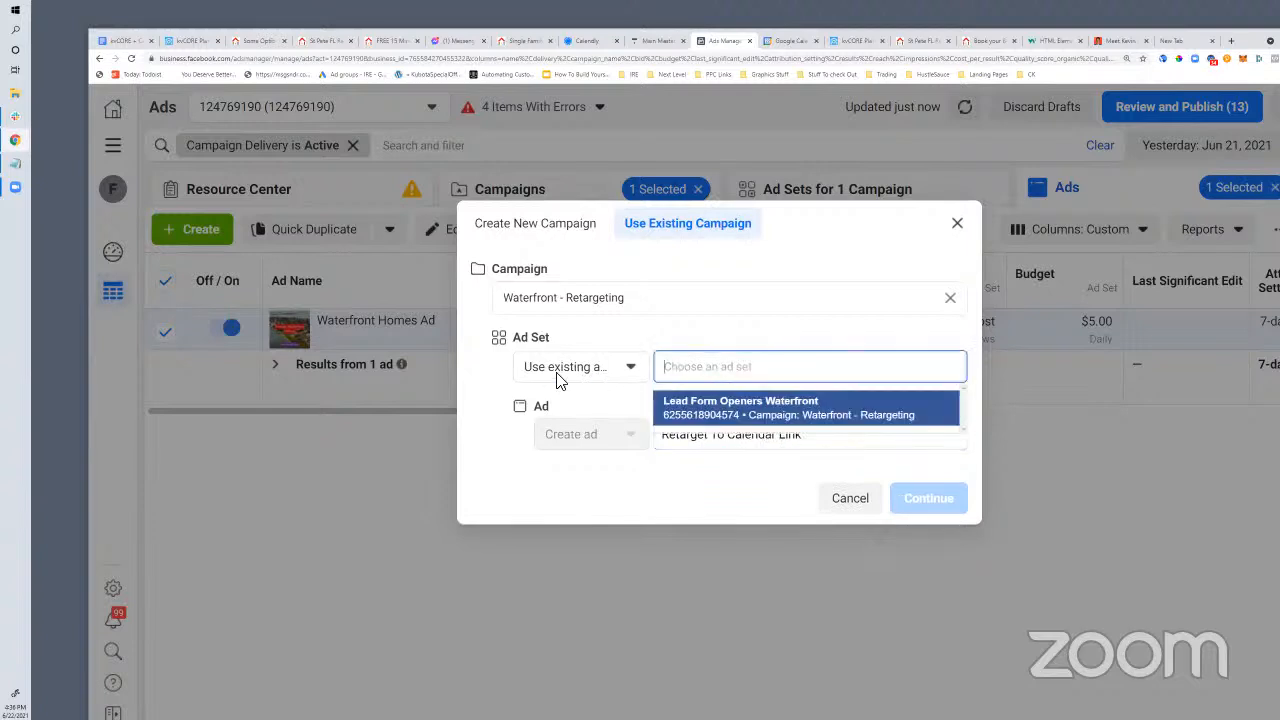
pyautogui.click(720, 408)
pyautogui.click(935, 508)
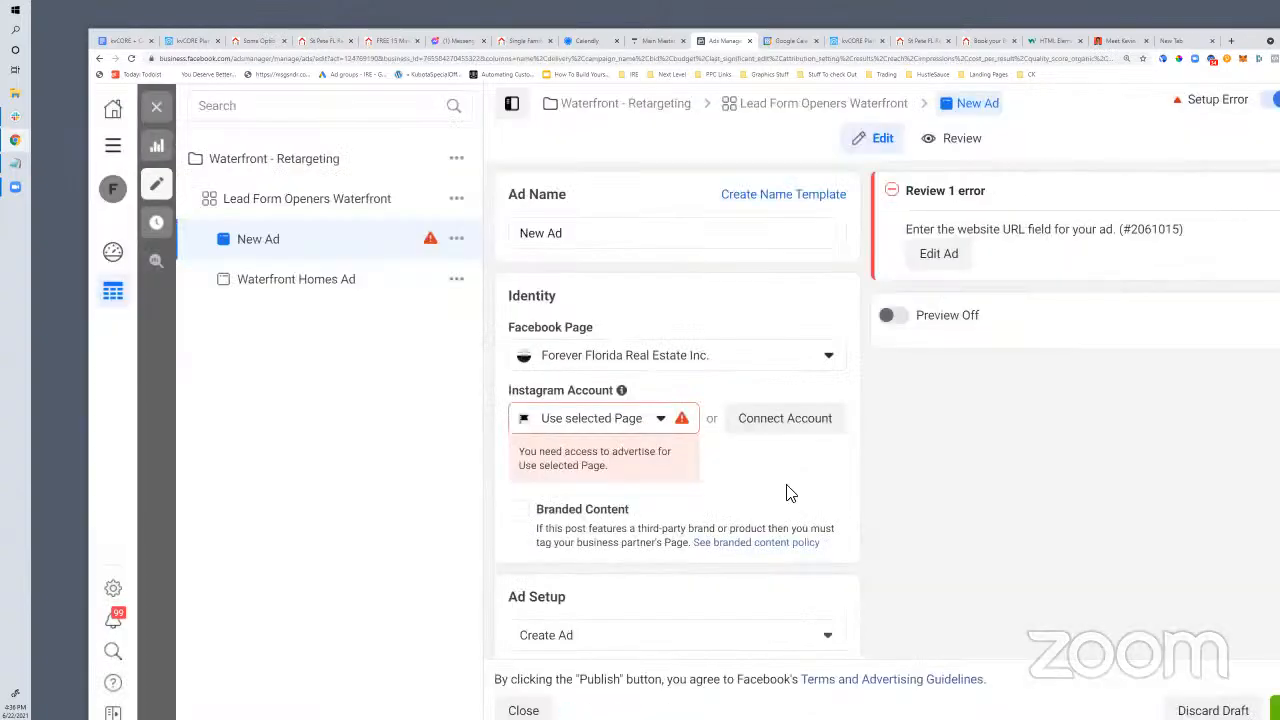
pyautogui.scroll(-3, 765, 486)
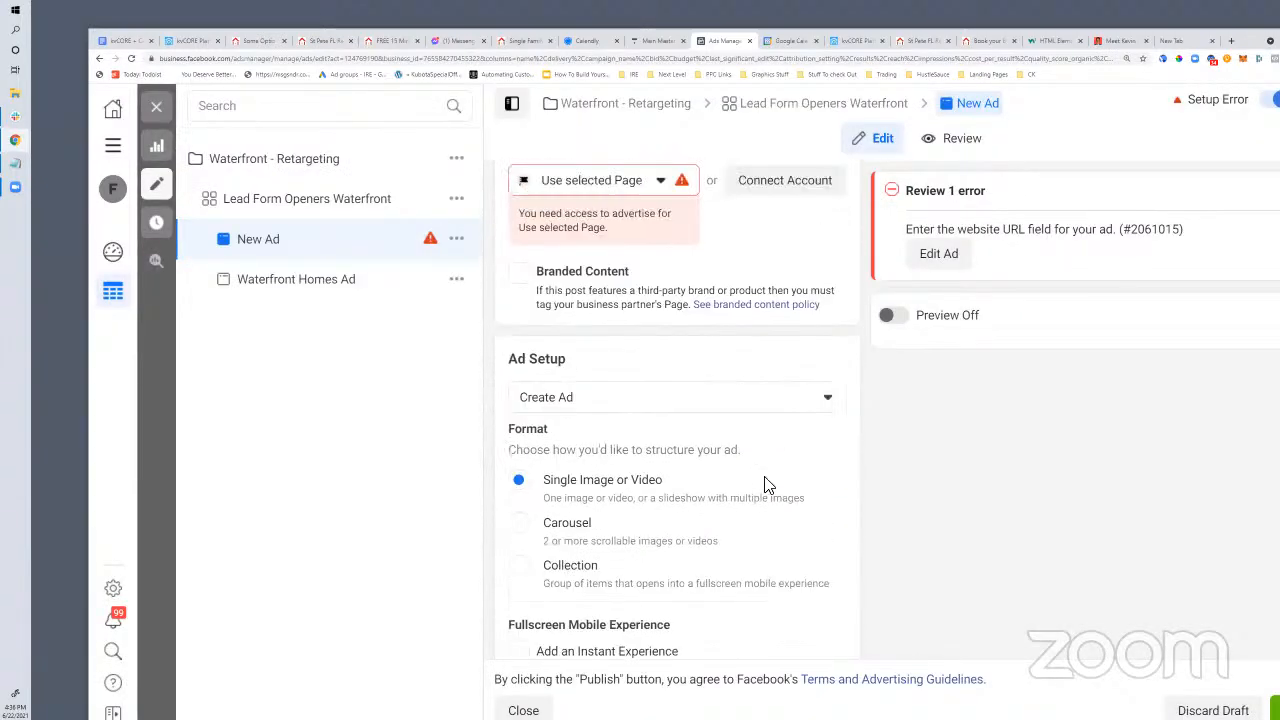
pyautogui.scroll(2, 765, 486)
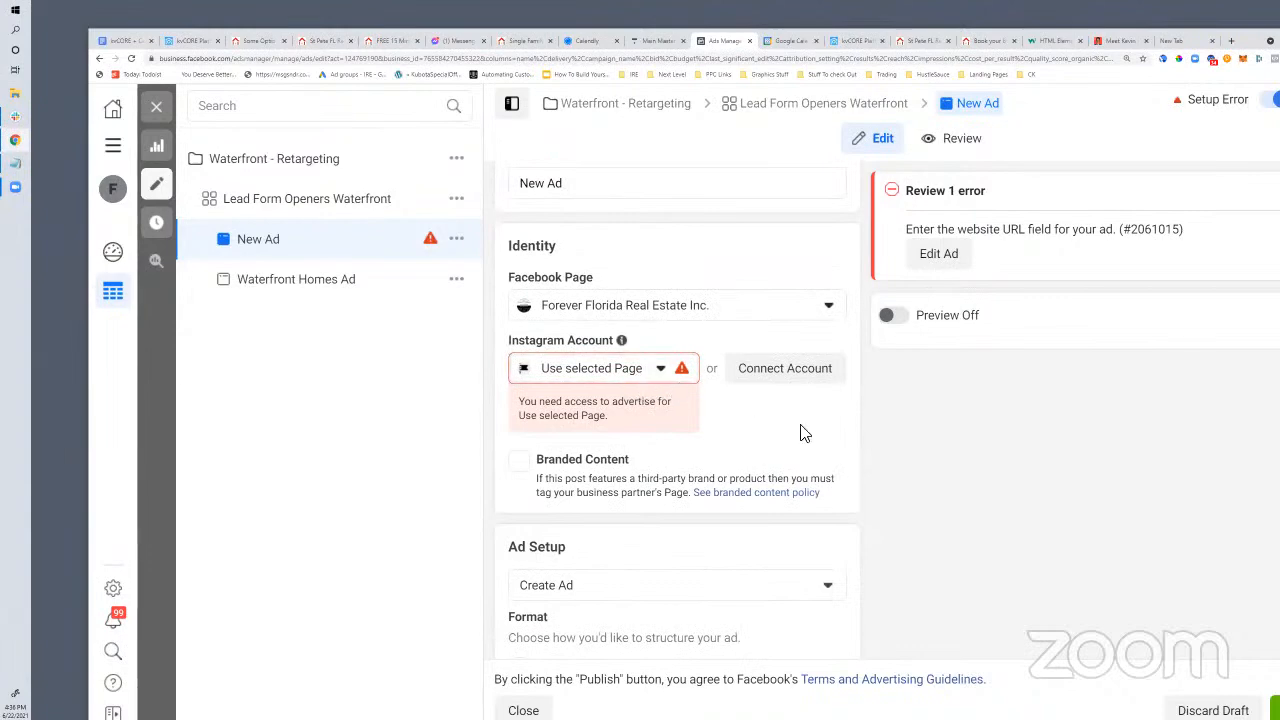
pyautogui.scroll(-6, 806, 432)
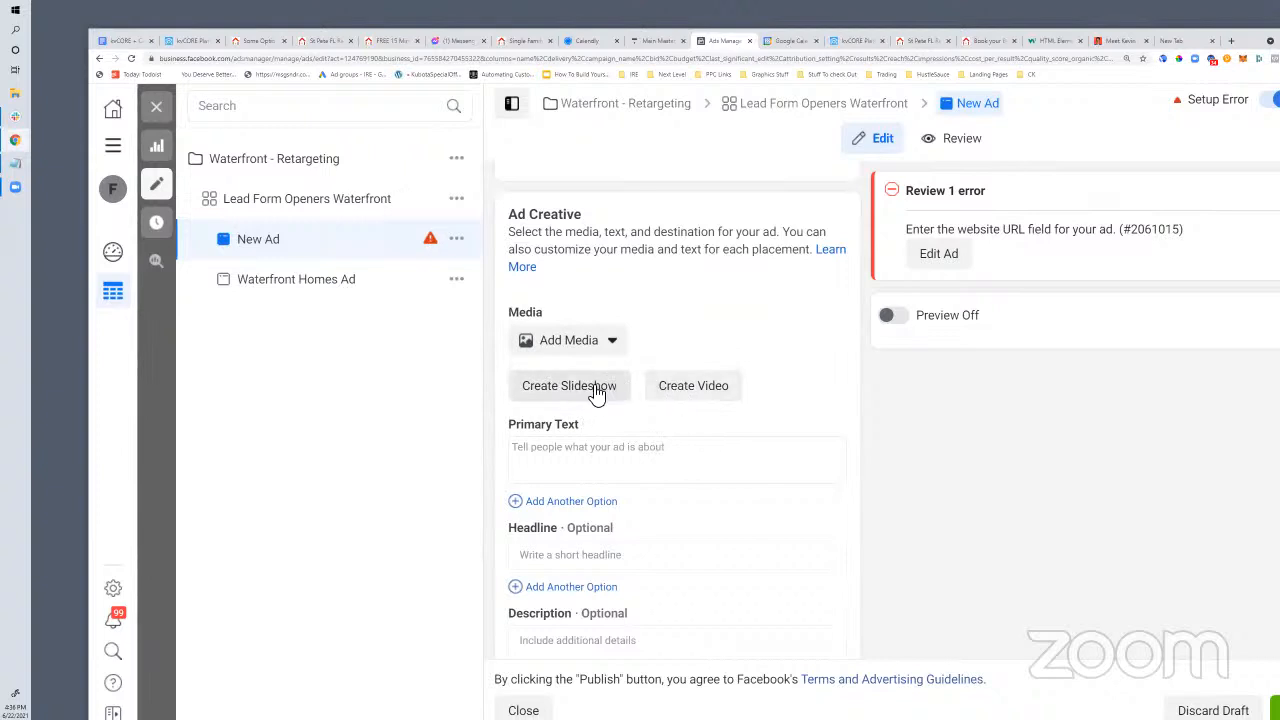
pyautogui.click(611, 348)
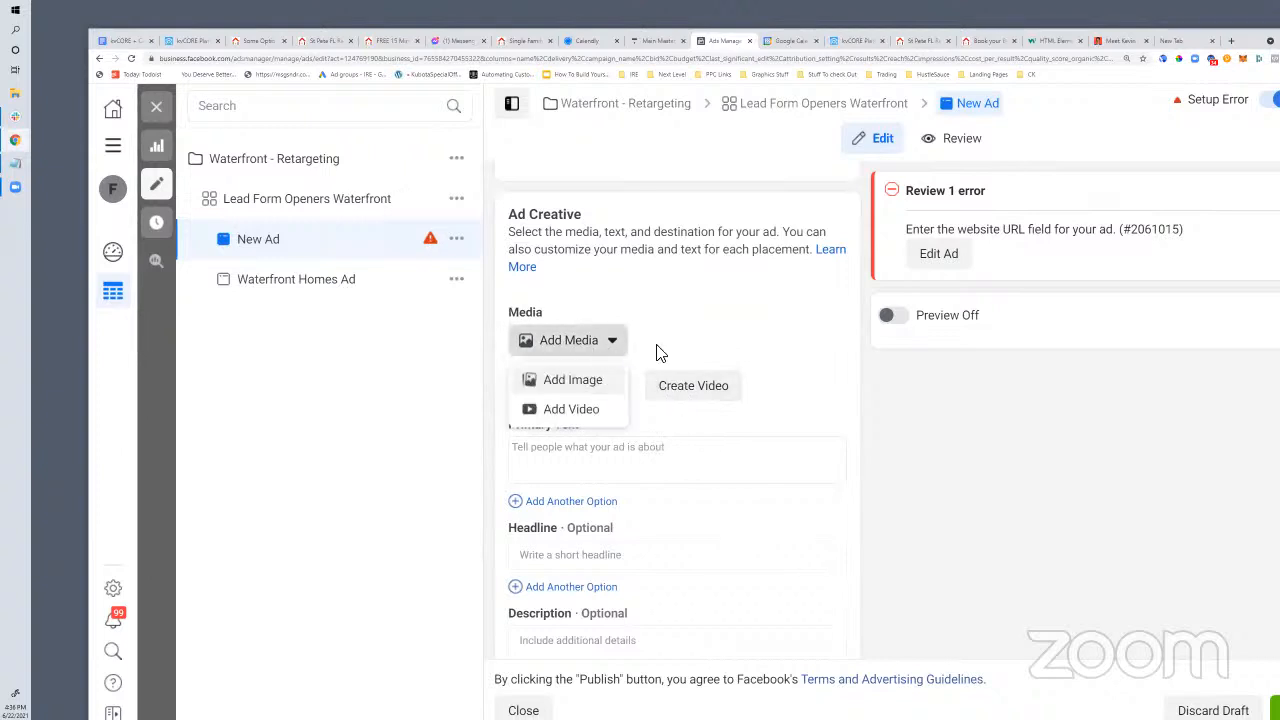
pyautogui.click(688, 350)
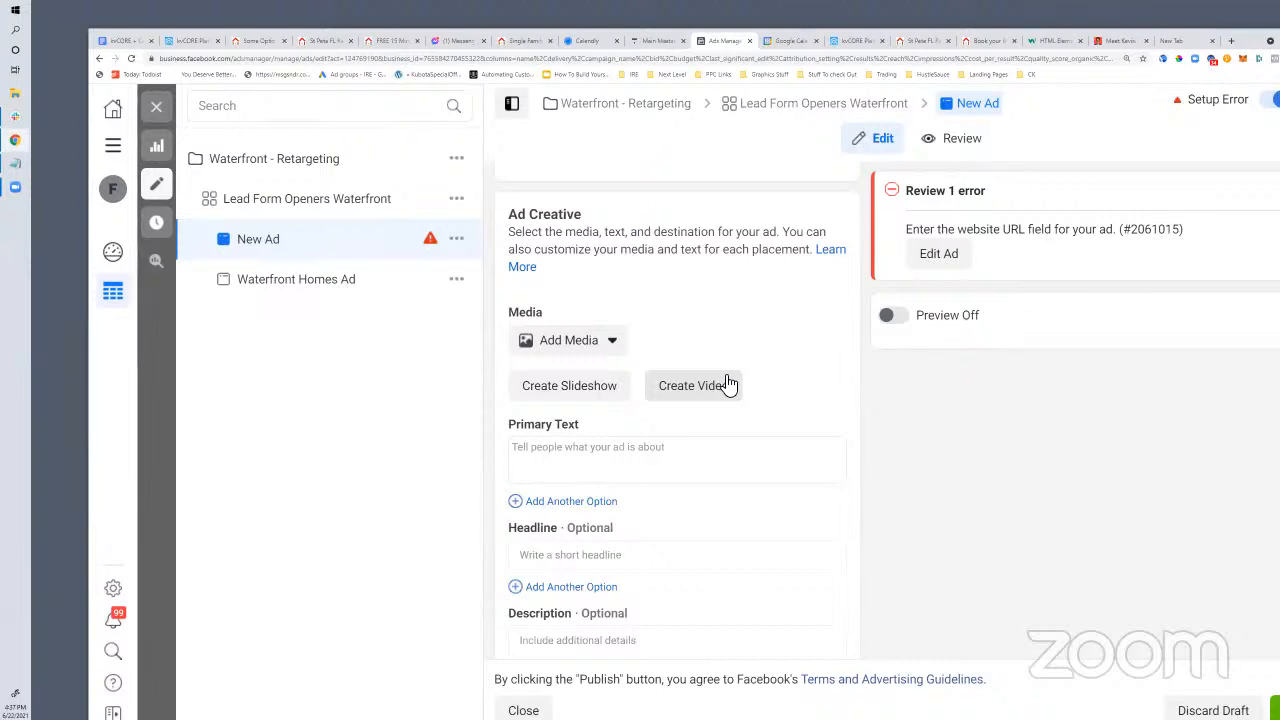
# Write primary text thanking viewers for checking out waterfront homes and offering an appointment
pyautogui.scroll(-1, 630, 375)
pyautogui.click(600, 346)
pyautogui.write('Thanks for checking out waterfront homes rec')
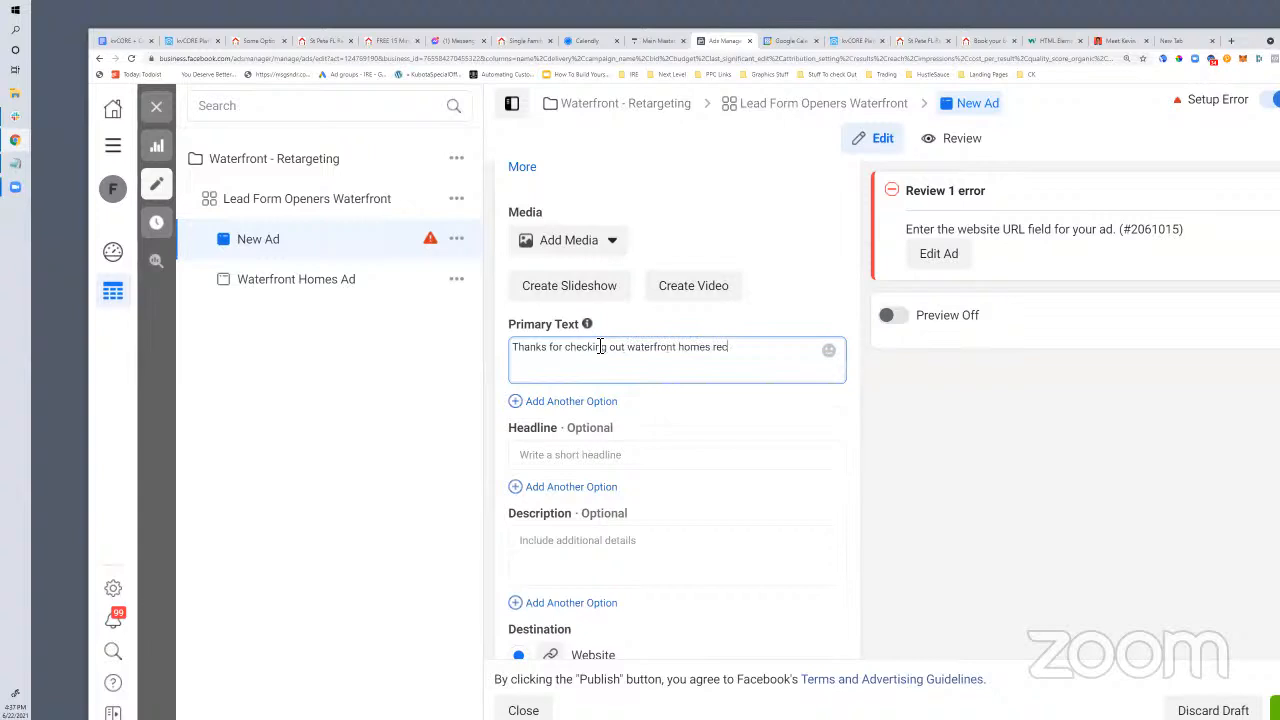
pyautogui.write("ently.. if you're looking for a specific type of property and")
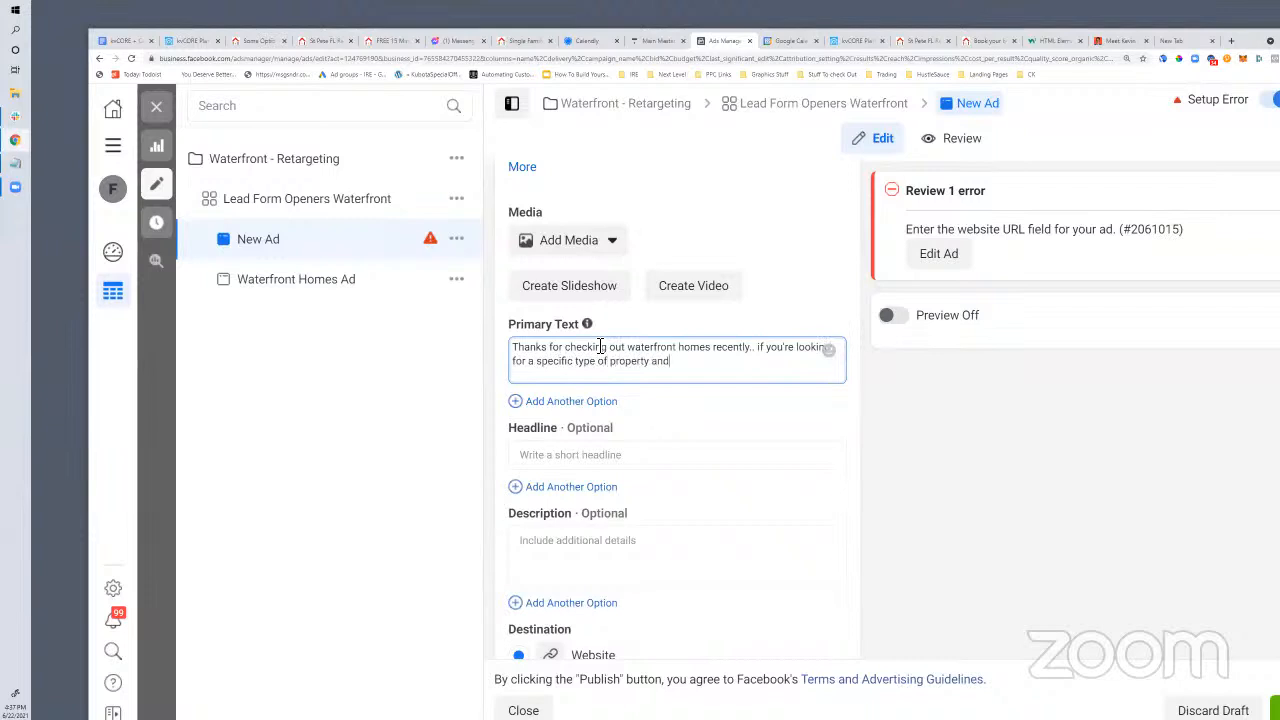
pyautogui.write(' want to discuss.')
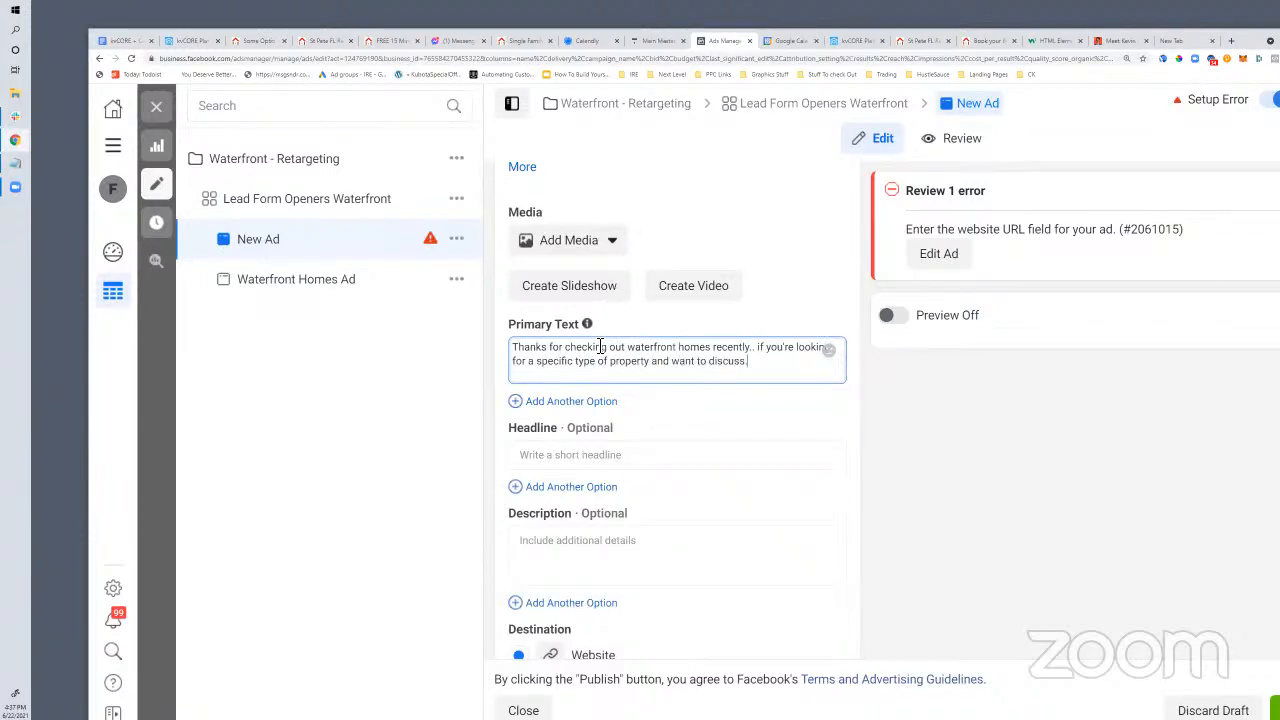
pyautogui.write(' click to schedule a quick 15 minute appt now.')
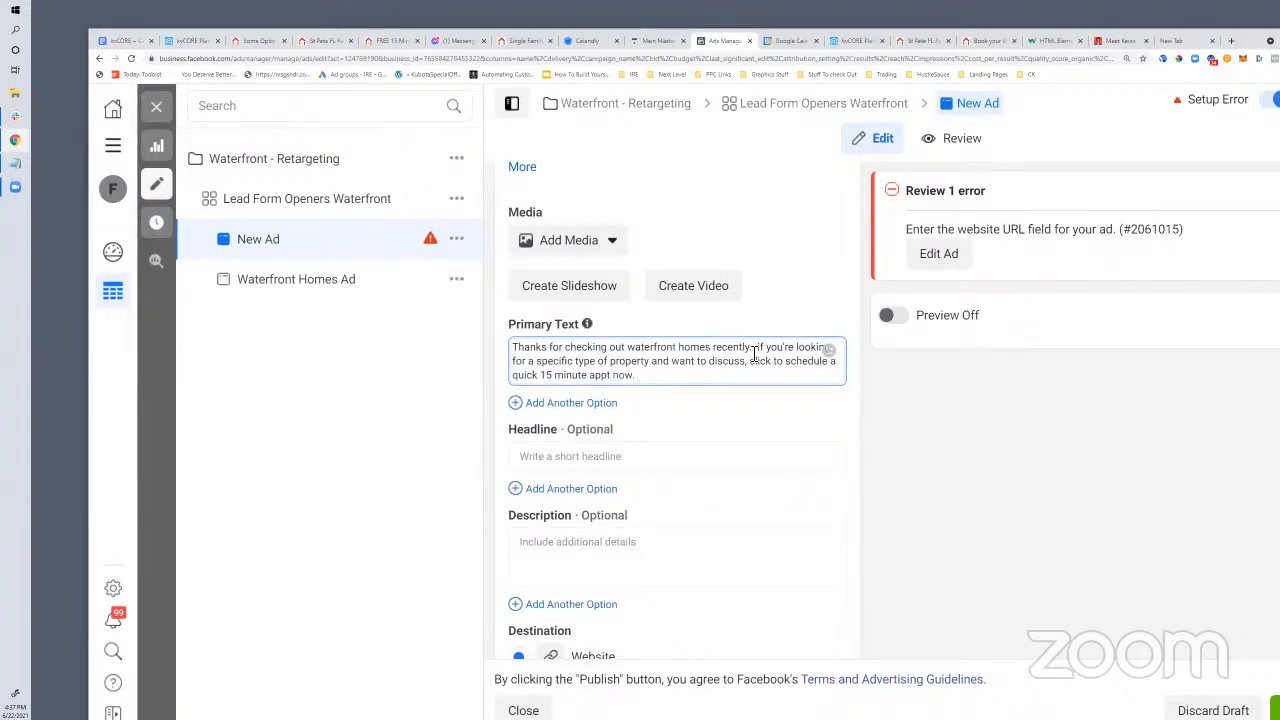
pyautogui.scroll(-2, 666, 466)
pyautogui.scroll(1, 601, 395)
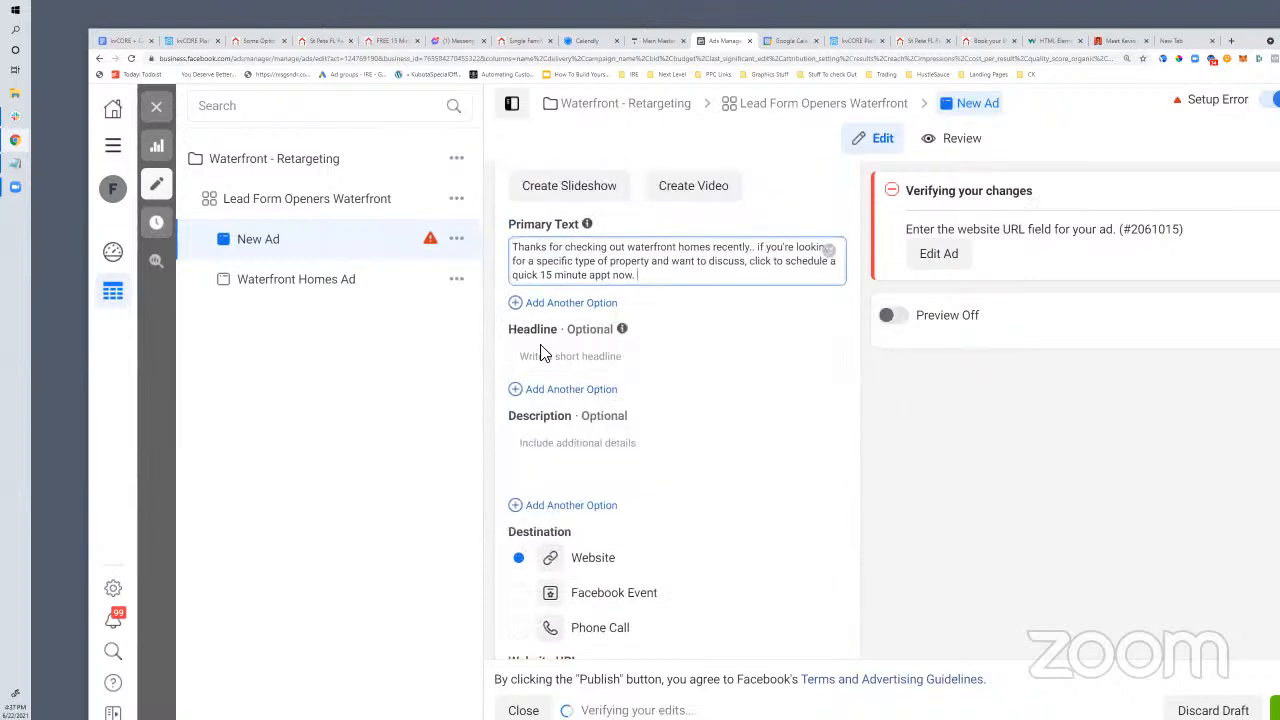
# Add a headline inviting viewers to schedule a quick meeting with the realtor
pyautogui.click(560, 361)
pyautogui.write('Schedule A Quick Meeting')
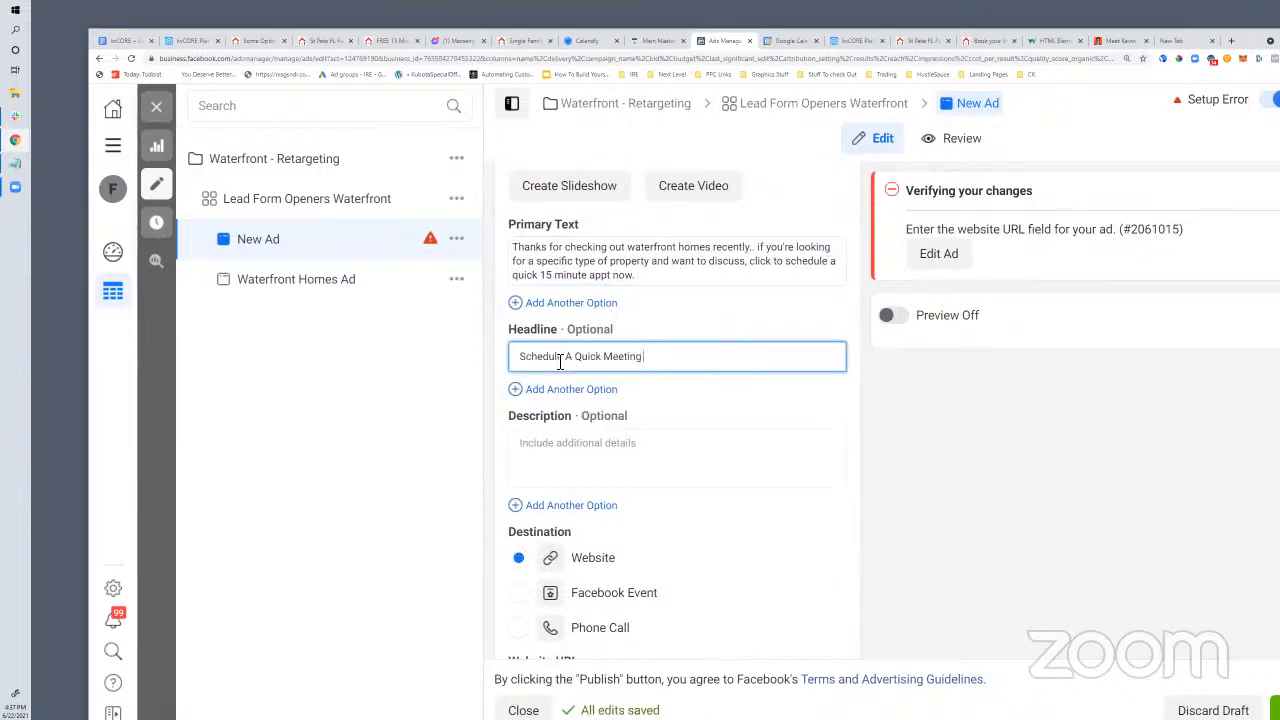
pyautogui.write(' With Realtor, R')
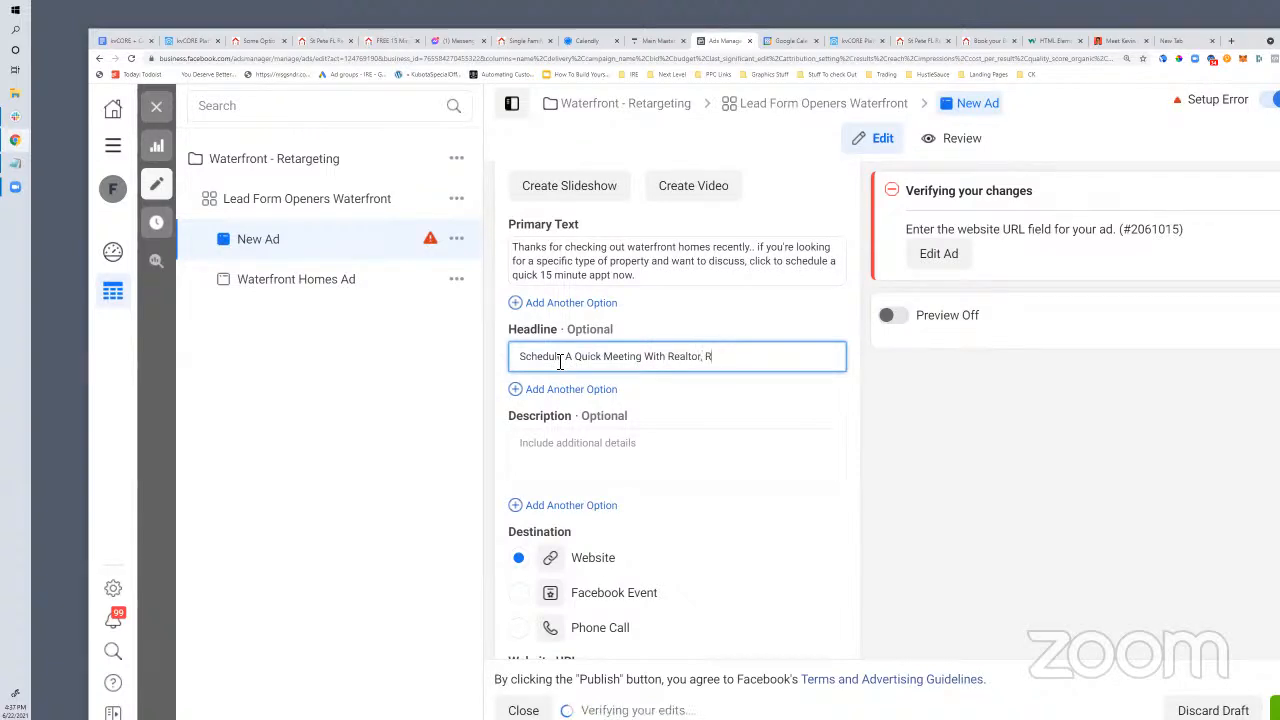
pyautogui.write('yan hartma')
pyautogui.press('BackSpace')
pyautogui.press('BackSpace')
pyautogui.press('BackSpace')
pyautogui.press('BackSpace')
pyautogui.press('BackSpace')
pyautogui.press('BackSpace')
pyautogui.press('BackSpace')
pyautogui.press('BackSpace')
pyautogui.press('BackSpace')
pyautogui.press('BackSpace')
pyautogui.press('BackSpace')
pyautogui.press('BackSpace')
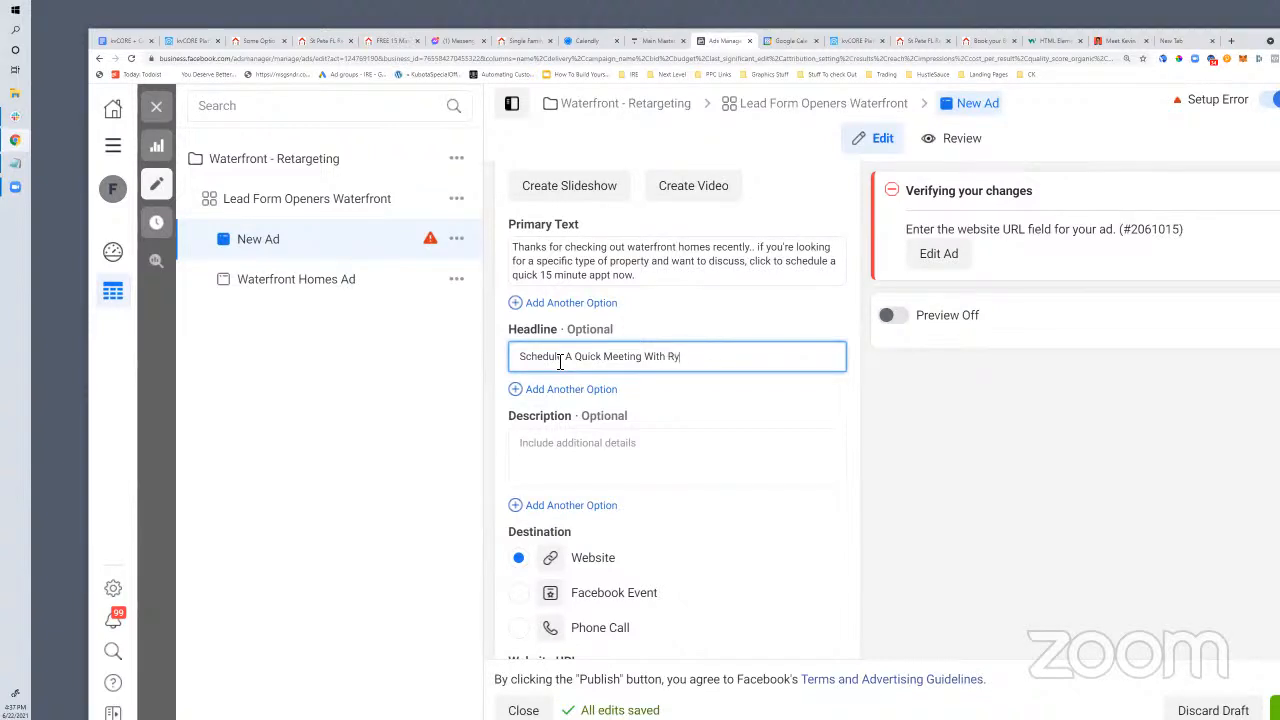
pyautogui.scroll(-3, 590, 420)
pyautogui.click(604, 393)
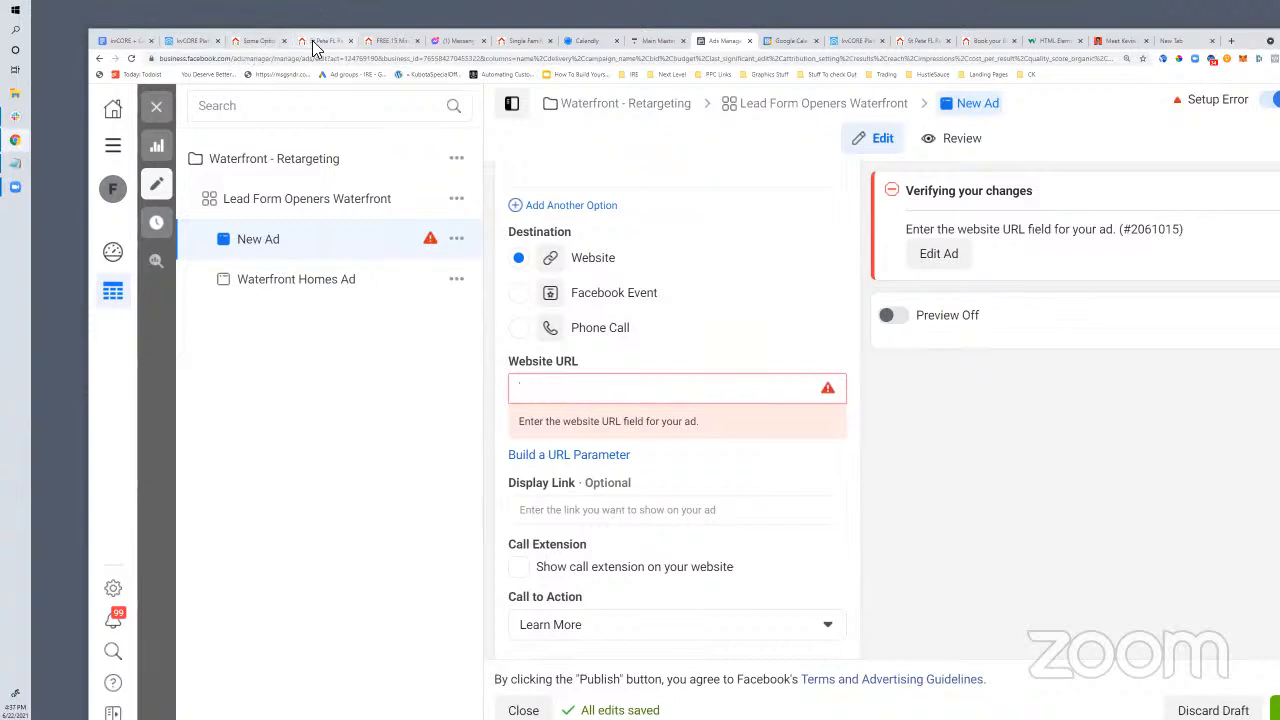
# Select the full primary ad text, then return to the scheduling services notes doc
pyautogui.scroll(5, 888, 467)
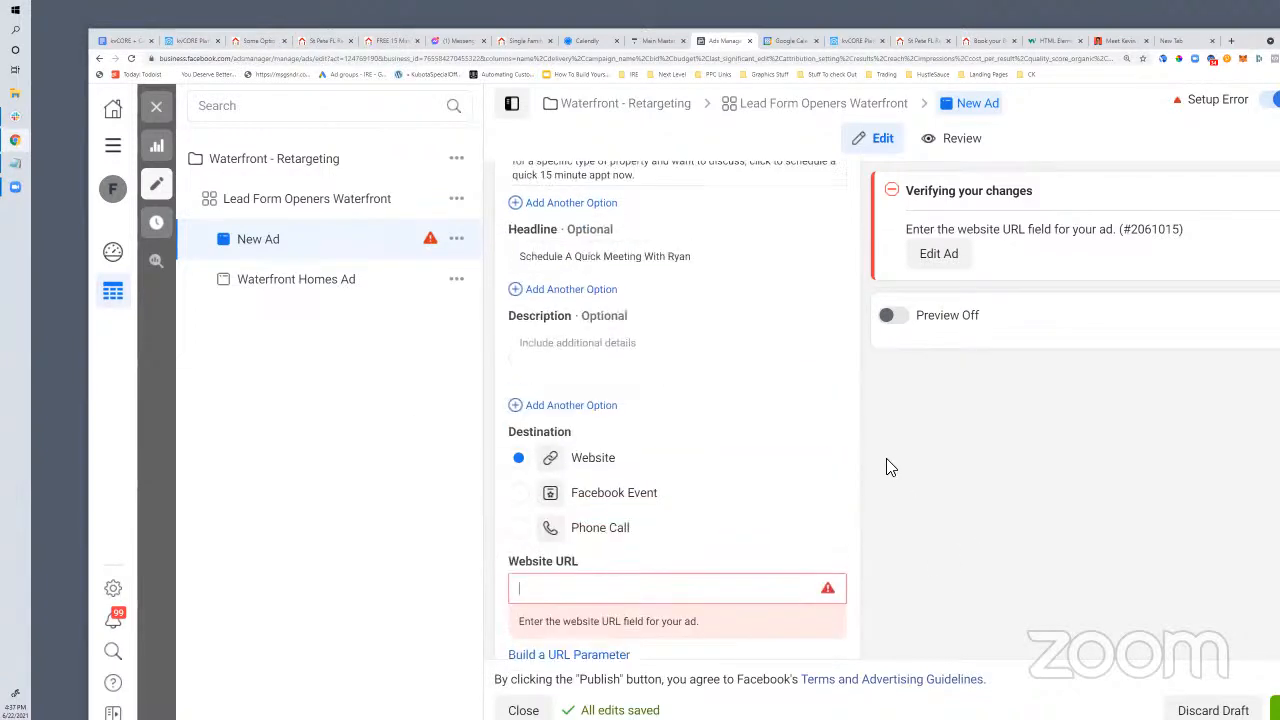
pyautogui.scroll(2, 888, 465)
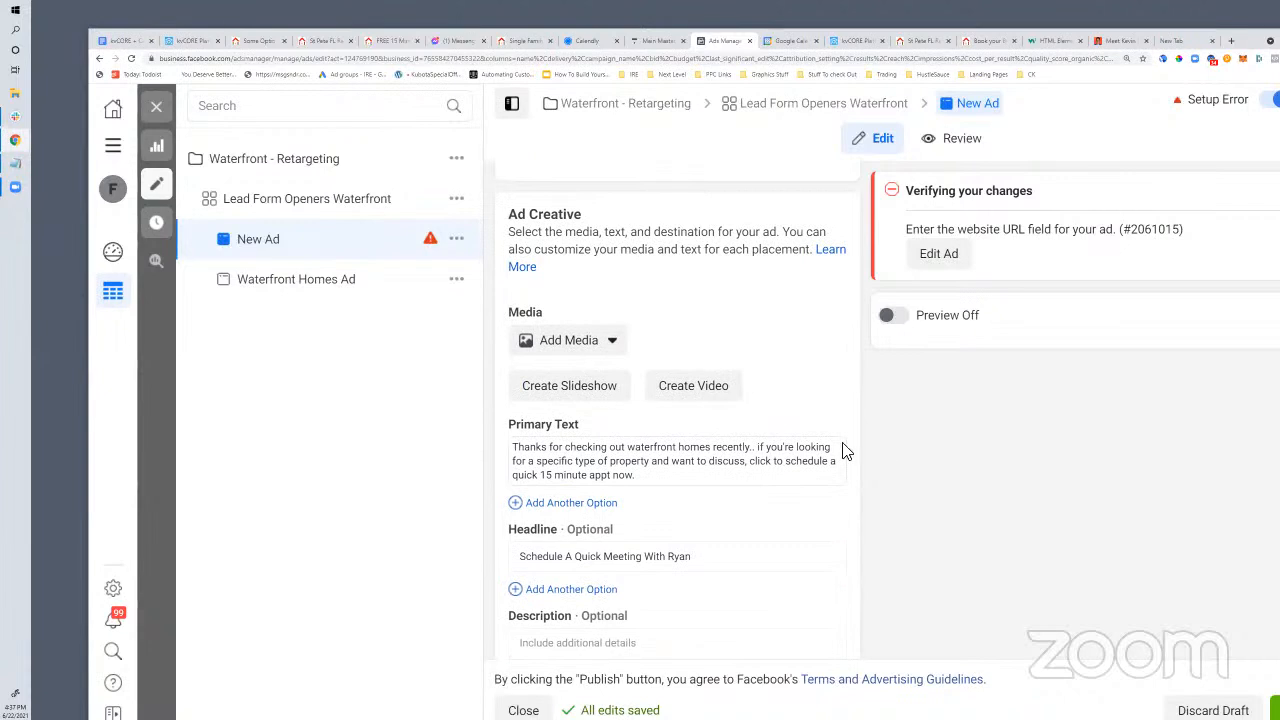
pyautogui.moveTo(649, 477); pyautogui.dragTo(500, 450)
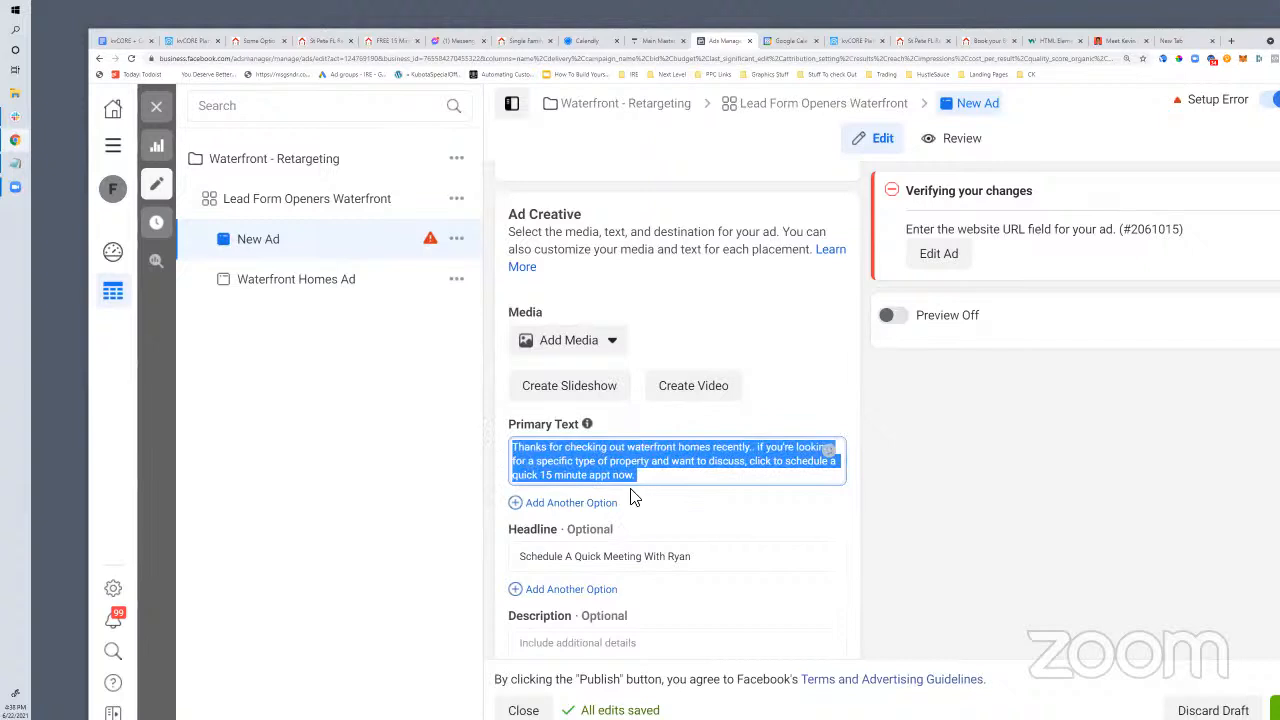
pyautogui.moveTo(678, 476); pyautogui.dragTo(511, 448)
pyautogui.moveTo(655, 480); pyautogui.dragTo(513, 448)
pyautogui.click(657, 482)
pyautogui.moveTo(622, 472); pyautogui.dragTo(514, 452)
pyautogui.click(118, 42)
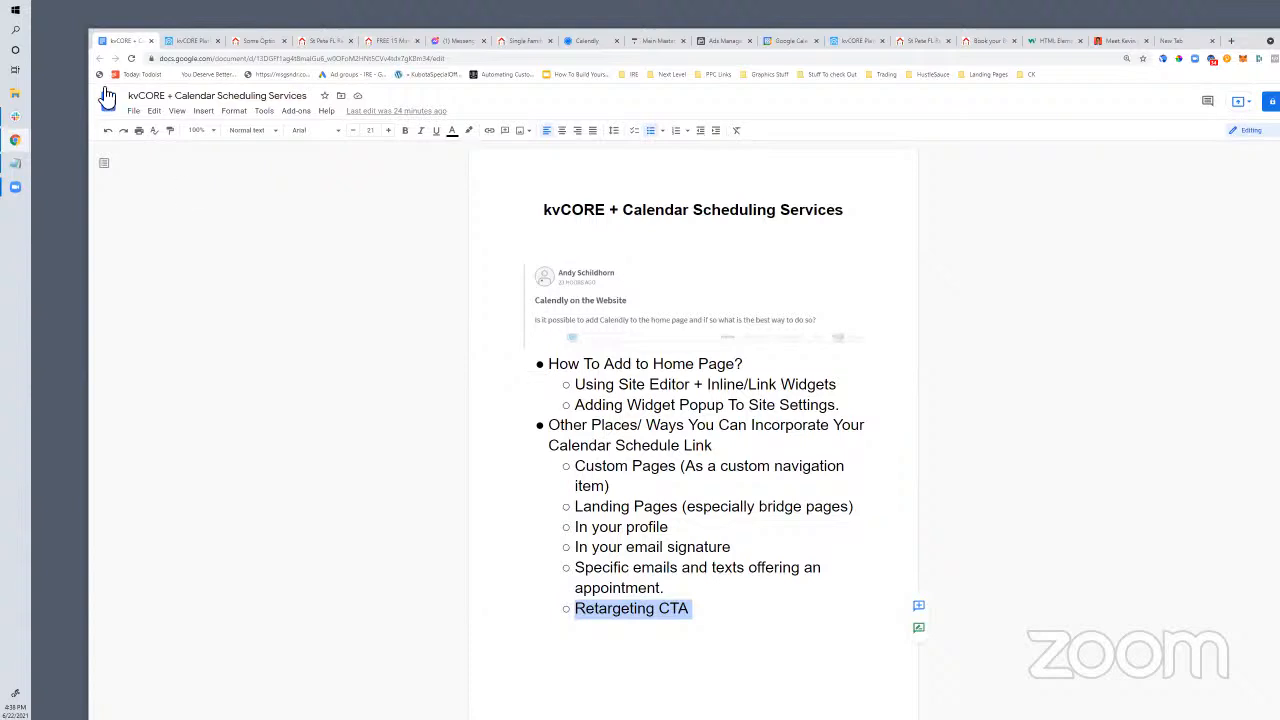
# Go from kvCORE contacts to the Lead Engine Call Capture page with custom text codes
pyautogui.click(190, 41)
pyautogui.moveTo(150, 266)
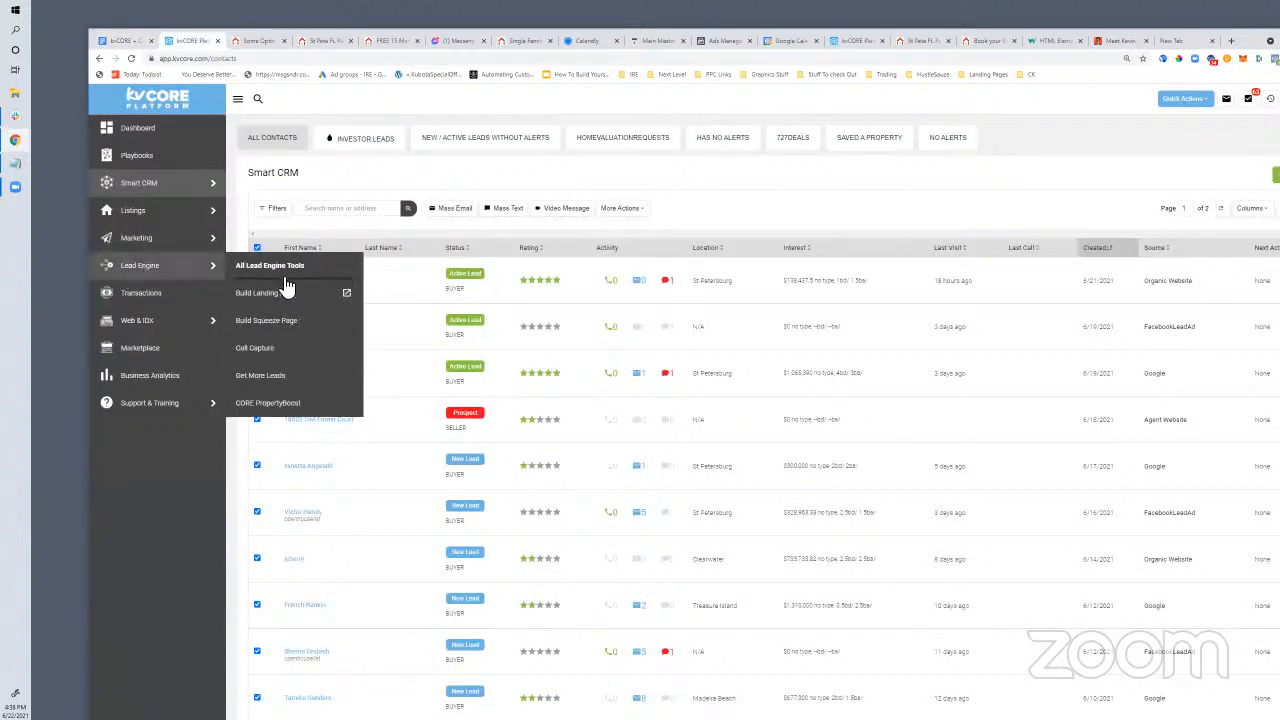
pyautogui.click(284, 356)
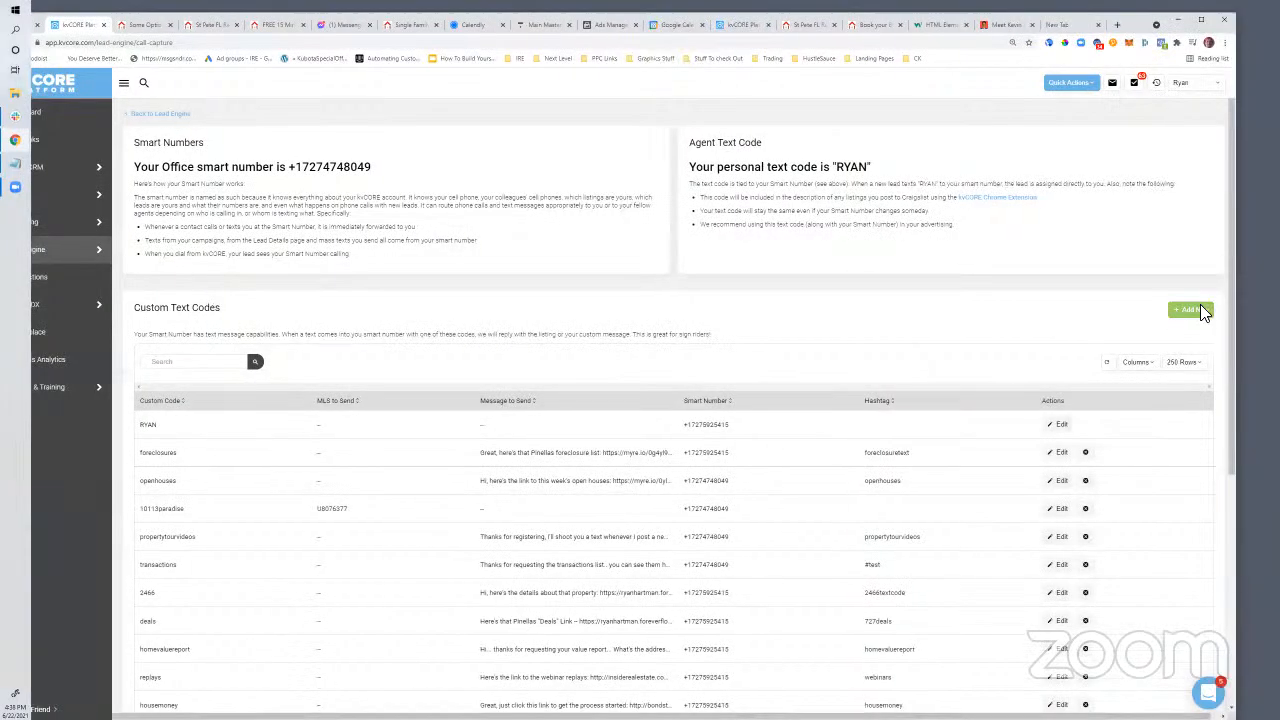
# Add a custom text code 'realestatechat' with hashtag 'realestate' that replies with a message
pyautogui.click(1190, 309)
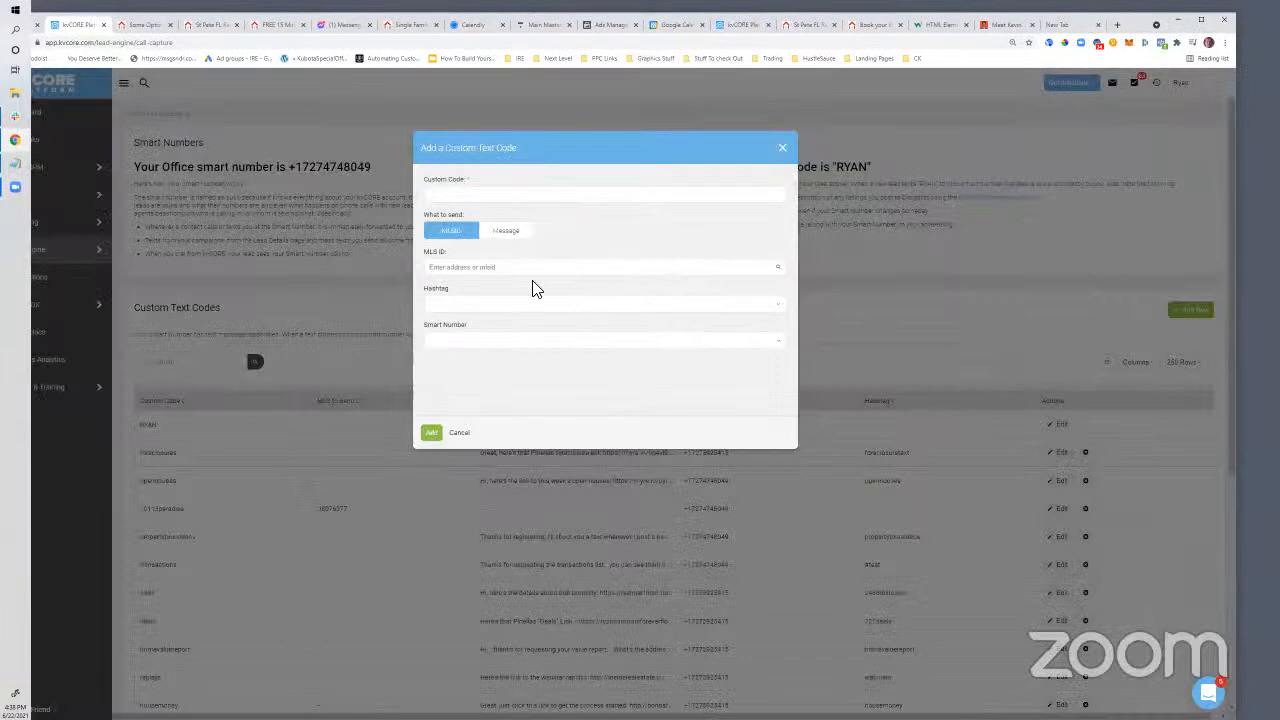
pyautogui.click(463, 193)
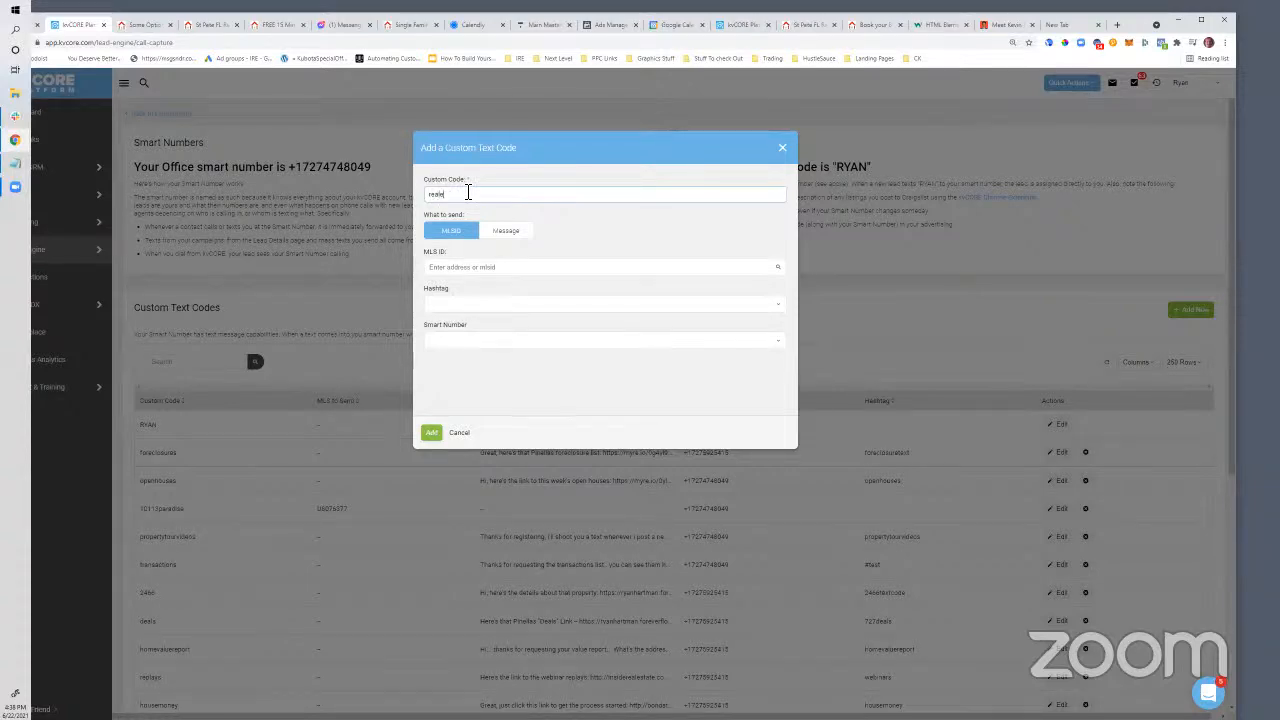
pyautogui.write('realestatechat')
pyautogui.click(451, 302)
pyautogui.write('realestate')
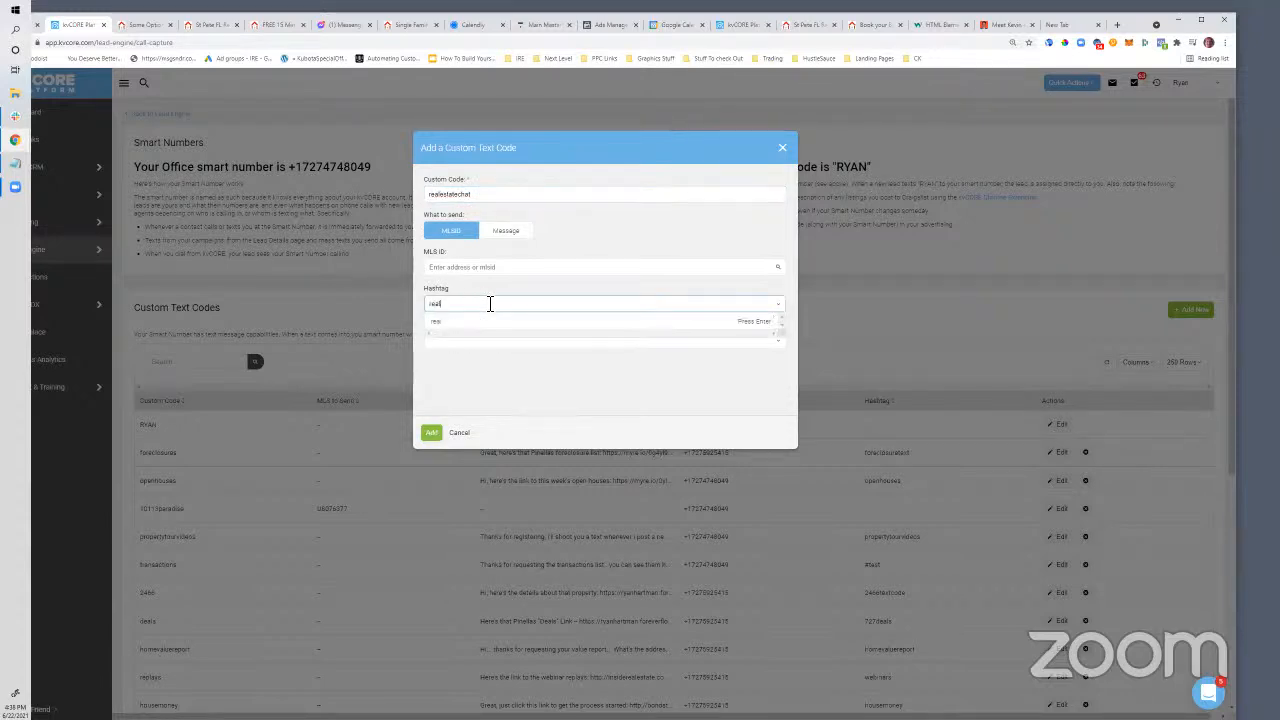
pyautogui.click(518, 234)
# Write the reply: thanks for requesting a 1 on 1 chat, pick a Zoom time at calendly.com/
pyautogui.click(478, 282)
pyautogui.write('Gre')
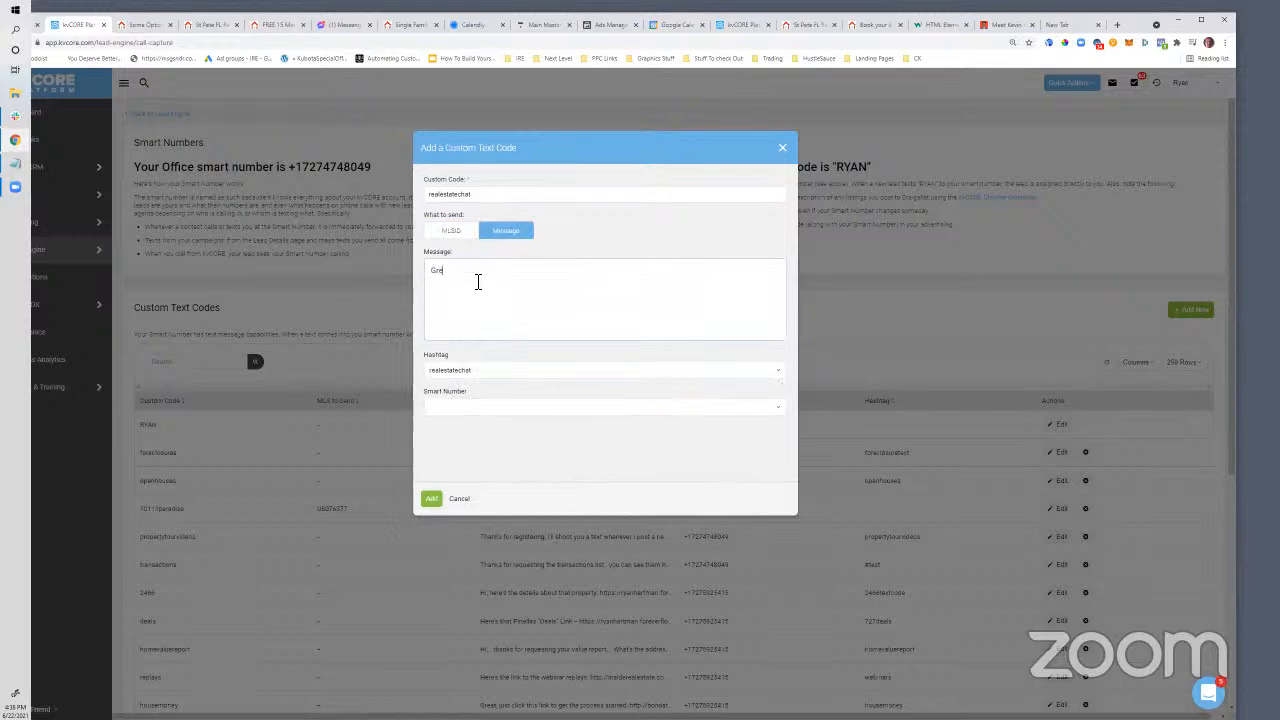
pyautogui.write("at, here's my link to")
pyautogui.press('BackSpace')
pyautogui.press('BackSpace')
pyautogui.press('BackSpace')
pyautogui.press('BackSpace')
pyautogui.press('BackSpace')
pyautogui.press('BackSpace')
pyautogui.press('BackSpace')
pyautogui.press('BackSpace')
pyautogui.press('BackSpace')
pyautogui.press('BackSpace')
pyautogui.press('BackSpace')
pyautogui.press('BackSpace')
pyautogui.press('BackSpace')
pyautogui.press('BackSpace')
pyautogui.press('BackSpace')
pyautogui.press('BackSpace')
pyautogui.press('BackSpace')
pyautogui.press('BackSpace')
pyautogui.press('BackSpace')
pyautogui.press('BackSpace')
pyautogui.press('BackSpace')
pyautogui.press('BackSpace')
pyautogui.press('BackSpace')
pyautogui.write('Thanks for requesting a 1 on 1')
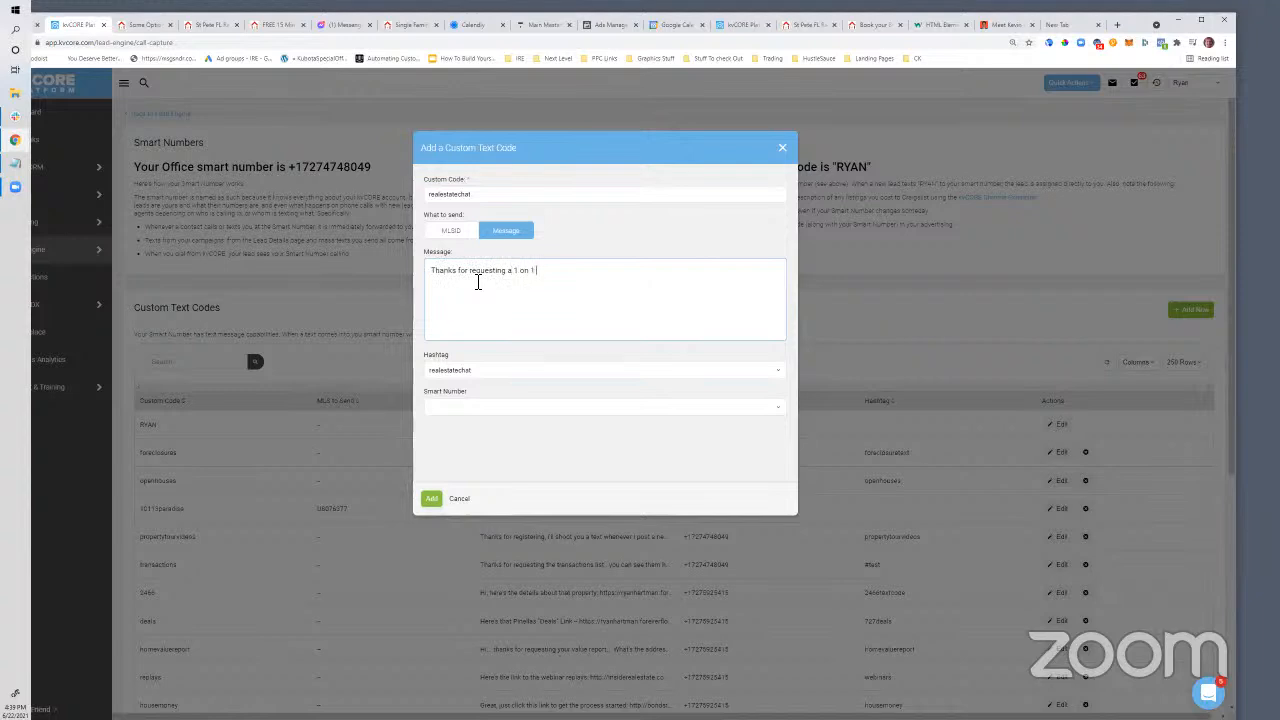
pyautogui.write(' chat.. use this link to continue an')
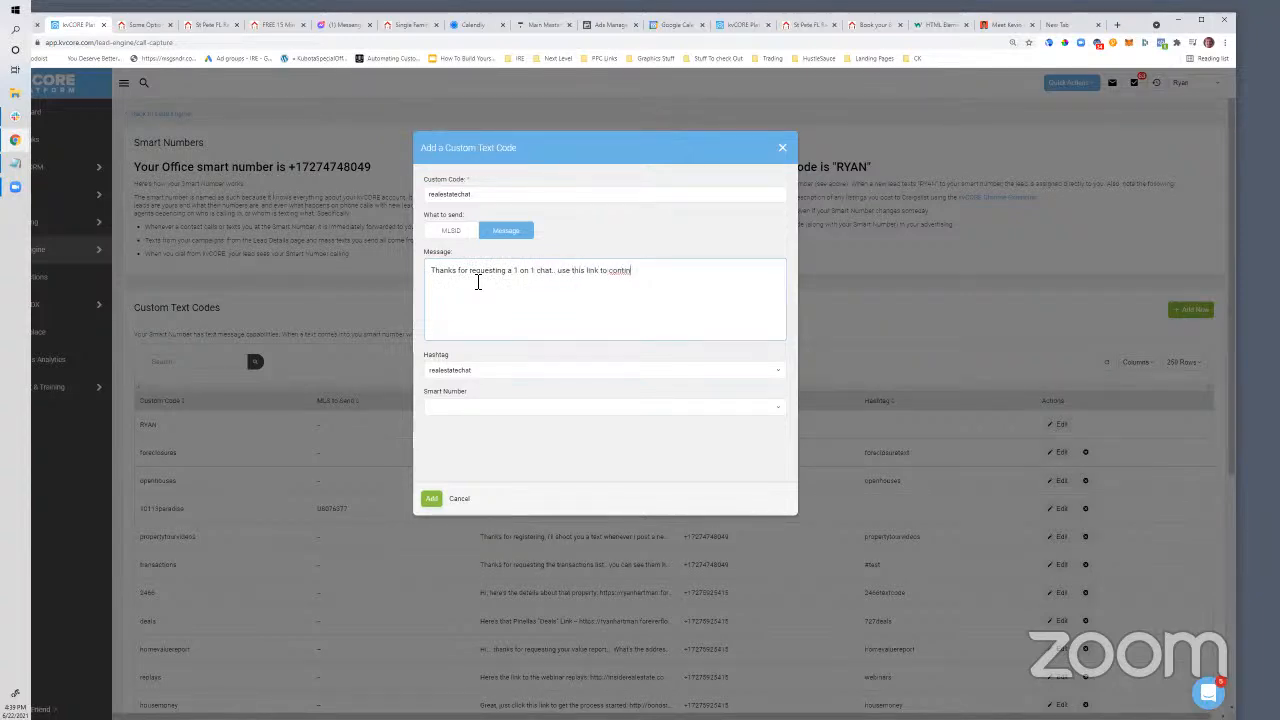
pyautogui.press('BackSpace')
pyautogui.press('BackSpace')
pyautogui.press('BackSpace')
pyautogui.press('BackSpace')
pyautogui.press('BackSpace')
pyautogui.press('BackSpace')
pyautogui.press('BackSpace')
pyautogui.press('BackSpace')
pyautogui.press('BackSpace')
pyautogui.press('BackSpace')
pyautogui.press('BackSpace')
pyautogui.write('pick a time and get th')
pyautogui.press('BackSpace')
pyautogui.press('BackSpace')
pyautogui.write('a zoom meeting link now. calendly.com/')
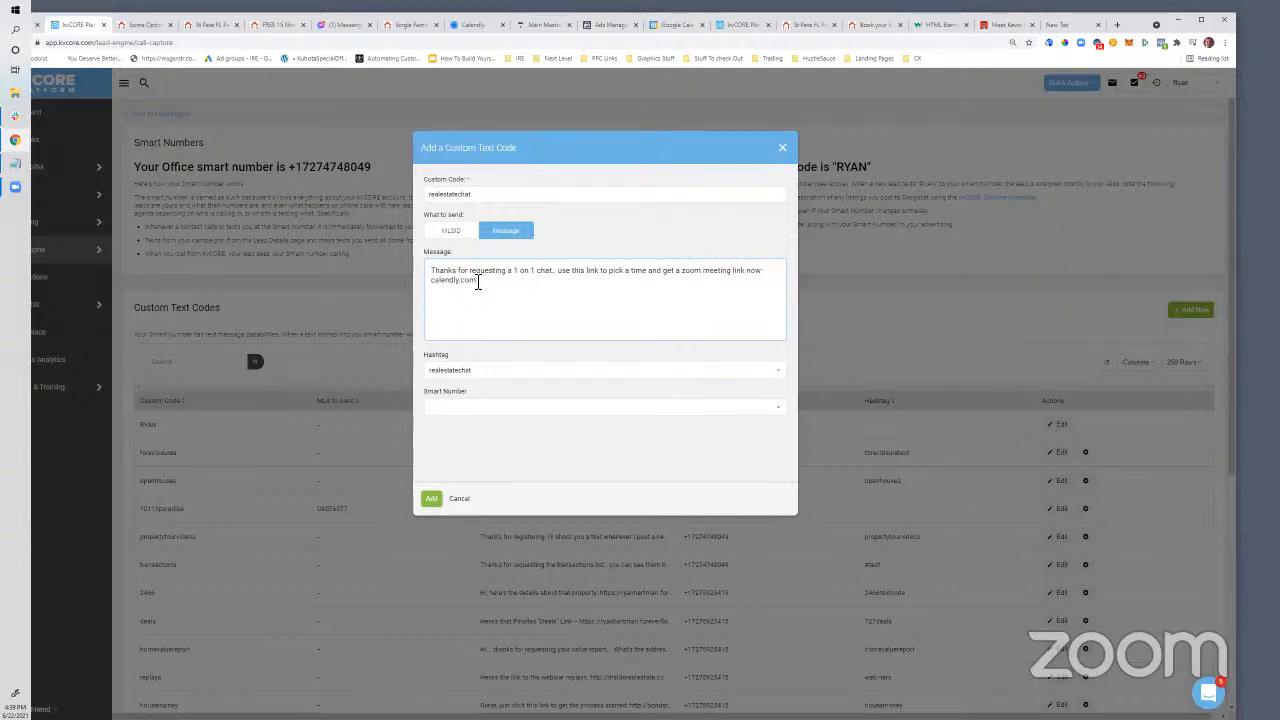
# Assign the office smart number to the realestatechat text code
pyautogui.click(477, 409)
pyautogui.click(457, 440)
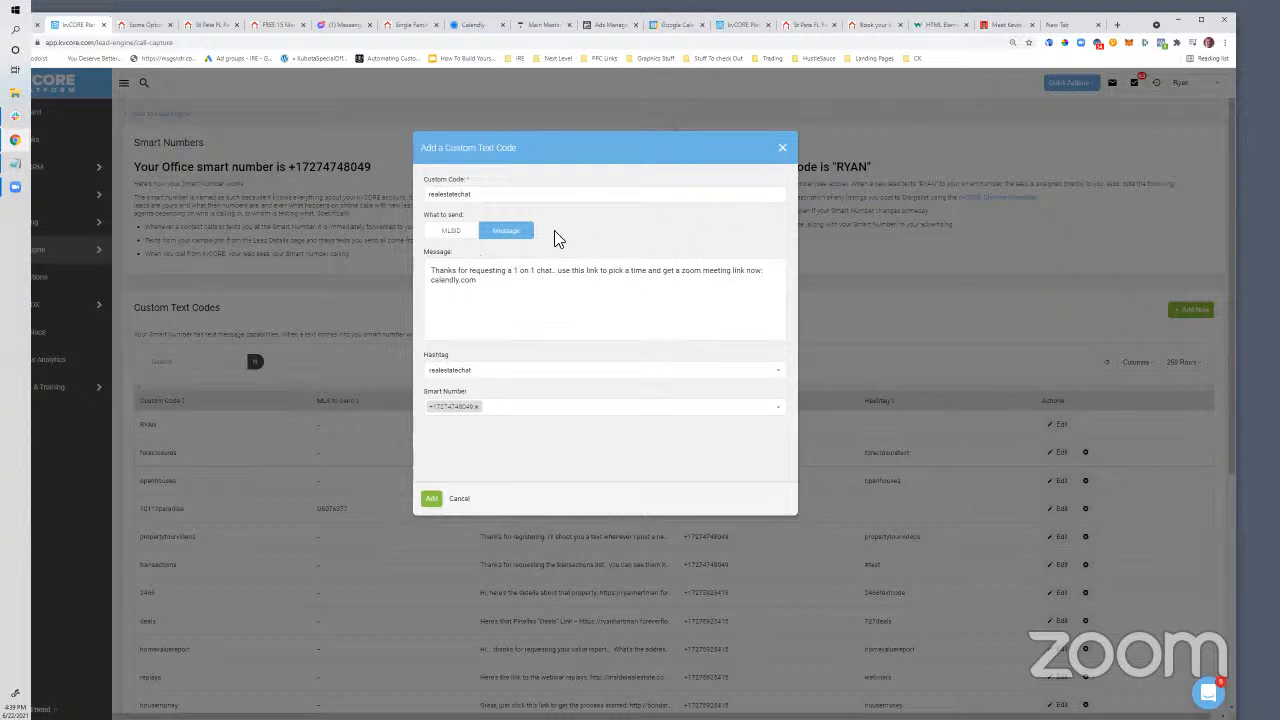
pyautogui.click(1117, 24)
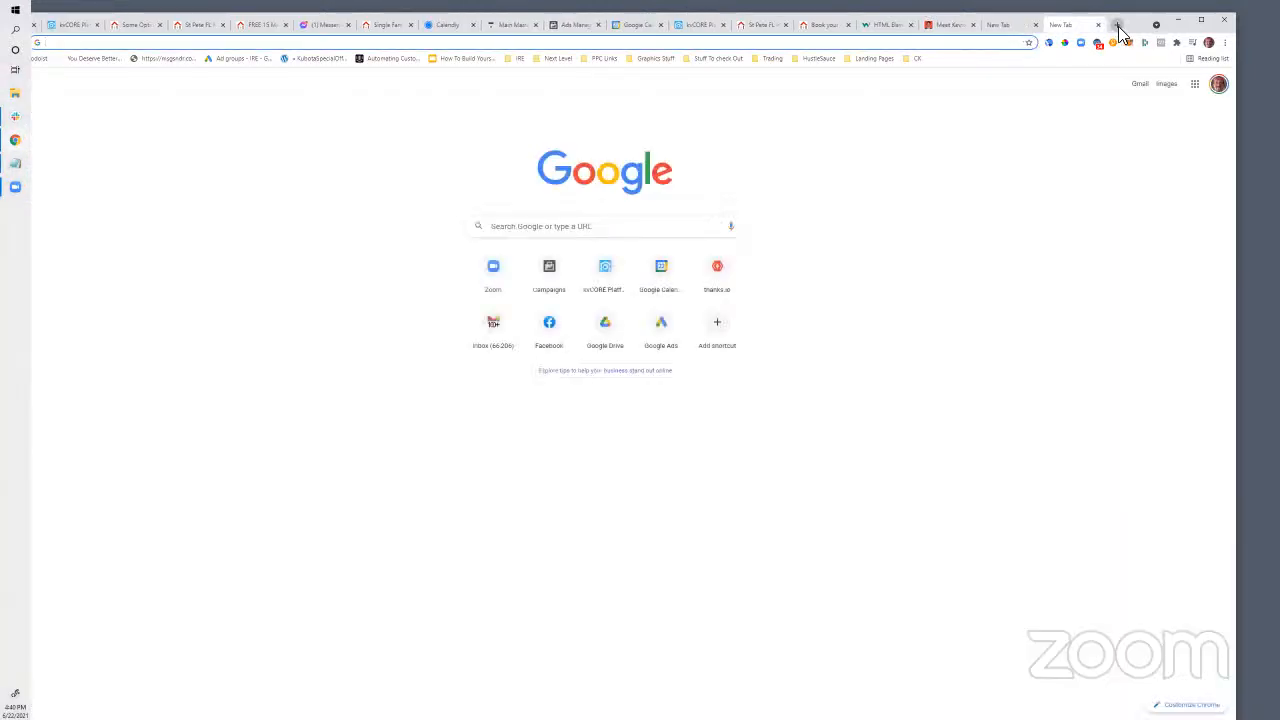
# Go to domaincostclub.com and search the agent's personalised meet-with domain name
pyautogui.write('mee')
pyautogui.press('BackSpace')
pyautogui.press('BackSpace')
pyautogui.press('BackSpace')
pyautogui.press('BackSpace')
pyautogui.write('domaincostclub.com')
pyautogui.press('Return')
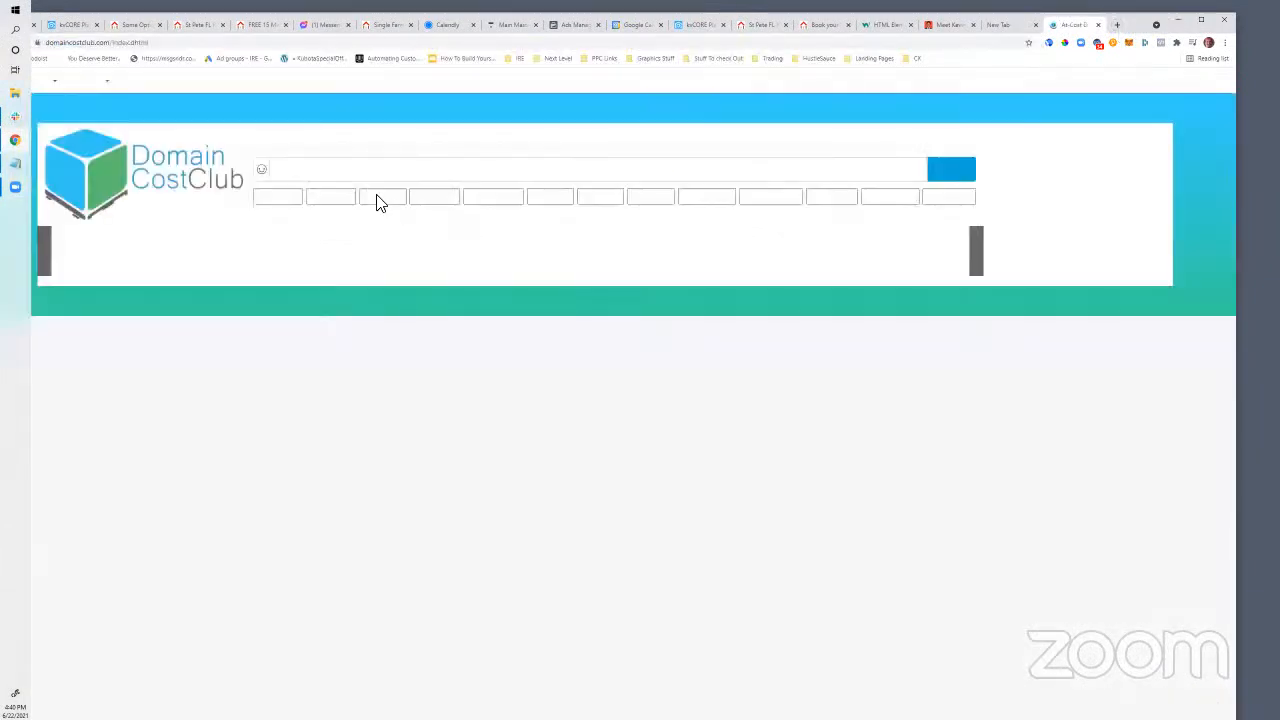
pyautogui.write('meetwithannal')
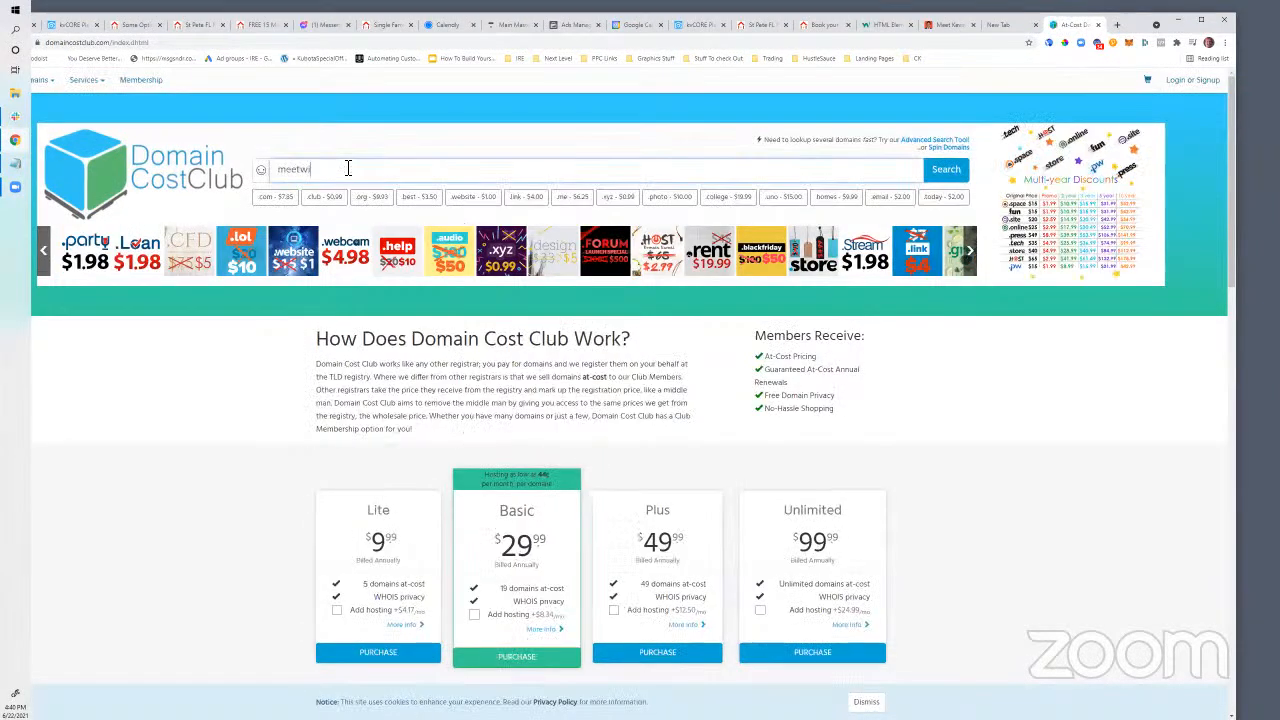
pyautogui.write('isa')
pyautogui.press('Return')
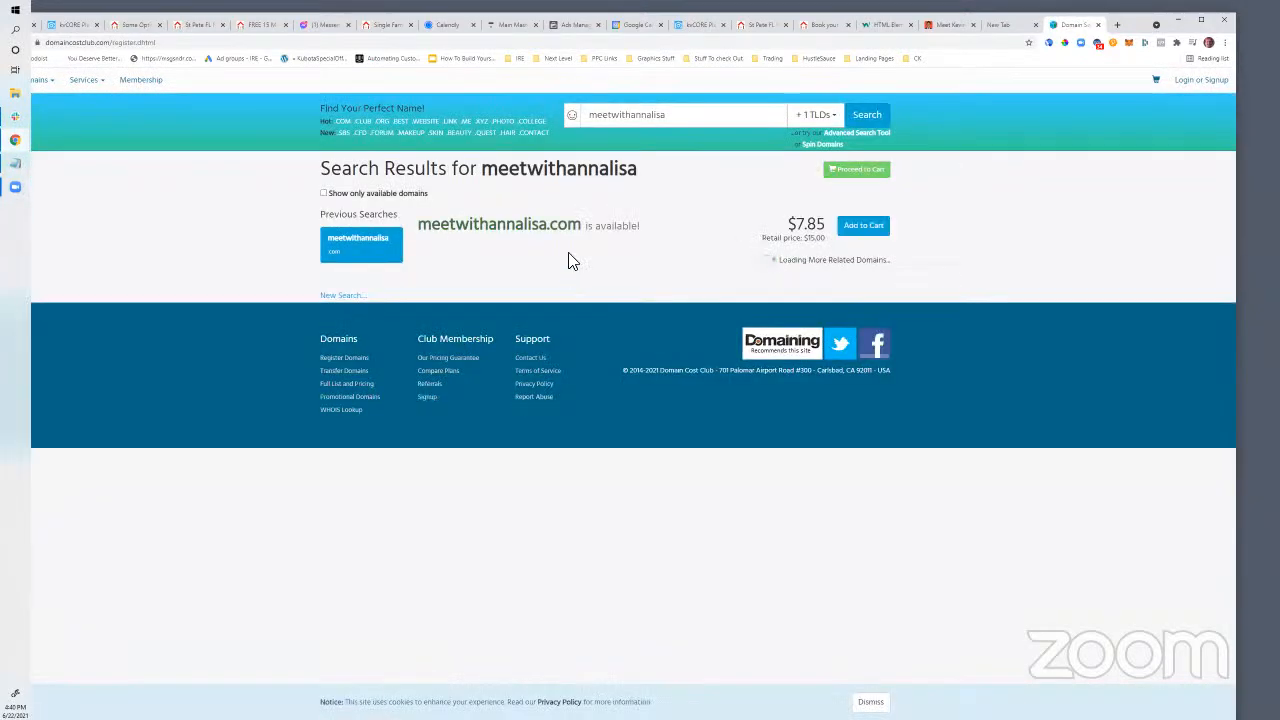
# Add the available .com meet-with domain to the cart and review its $7.85 member price
pyautogui.click(866, 232)
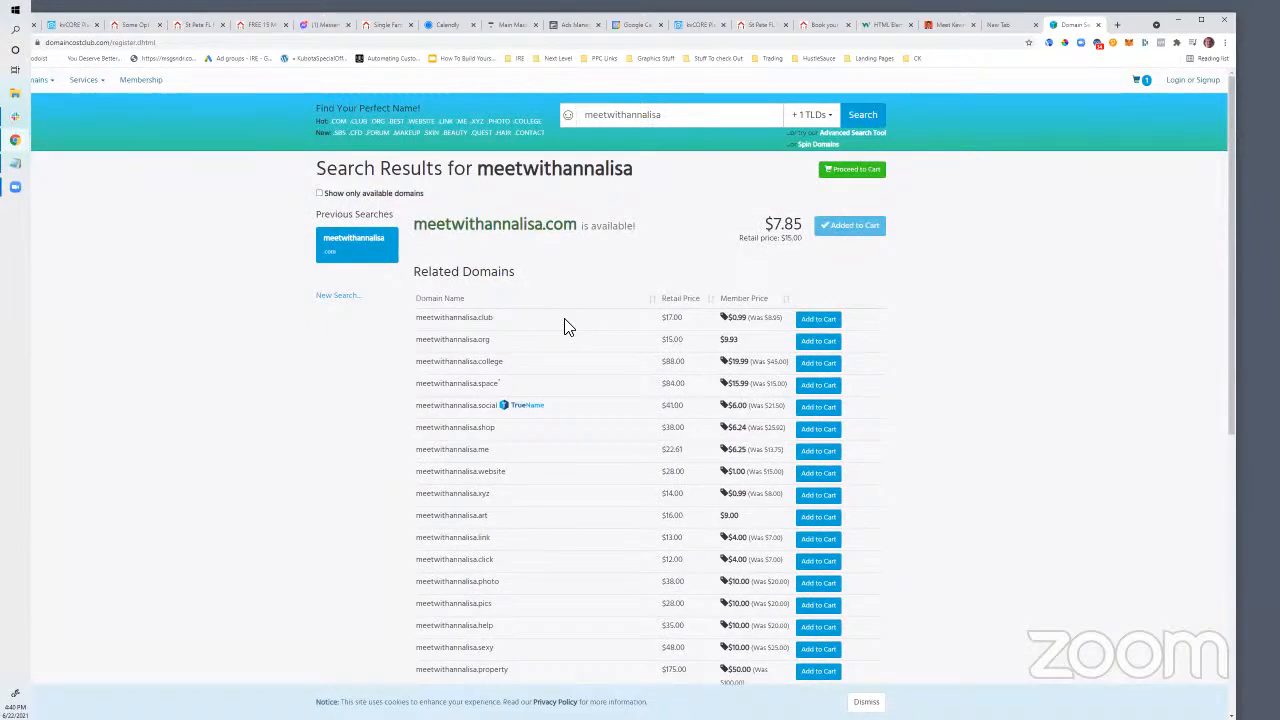
pyautogui.moveTo(110, 42); pyautogui.dragTo(190, 42)
pyautogui.click(256, 360)
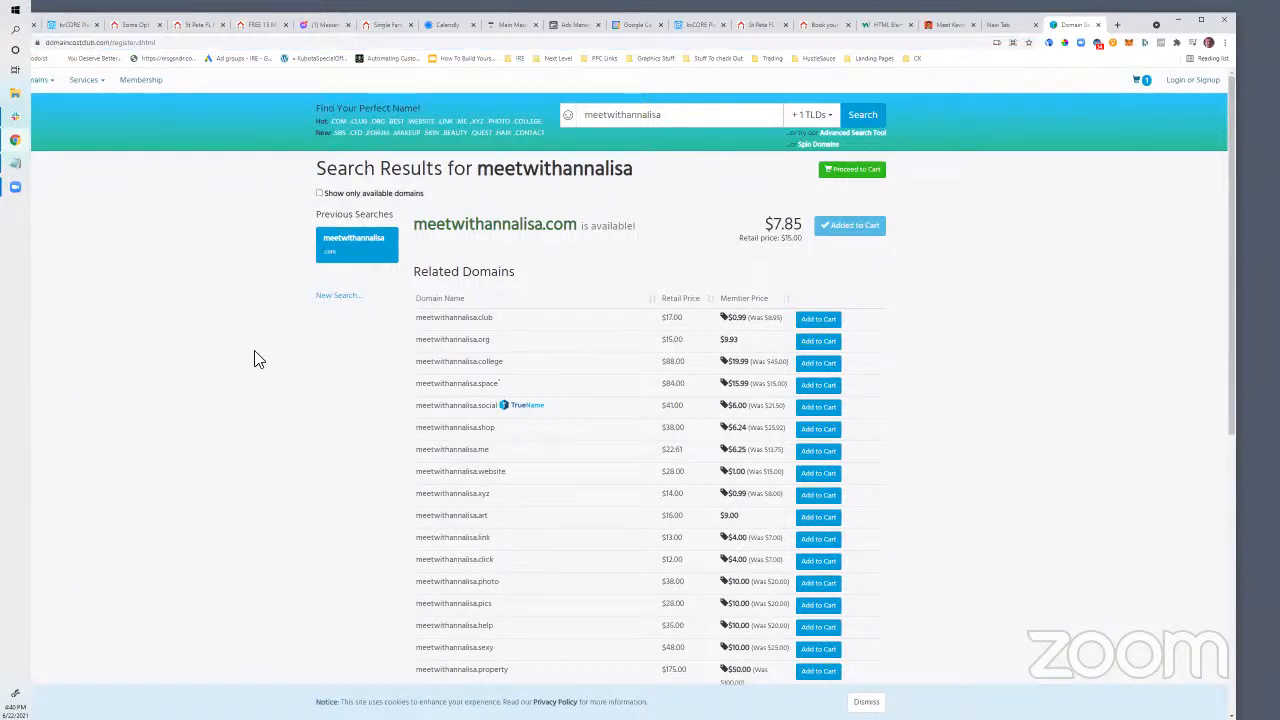
pyautogui.scroll(-2, 700, 320)
pyautogui.scroll(2, 700, 320)
pyautogui.scroll(-2, 700, 320)
pyautogui.scroll(2, 700, 320)
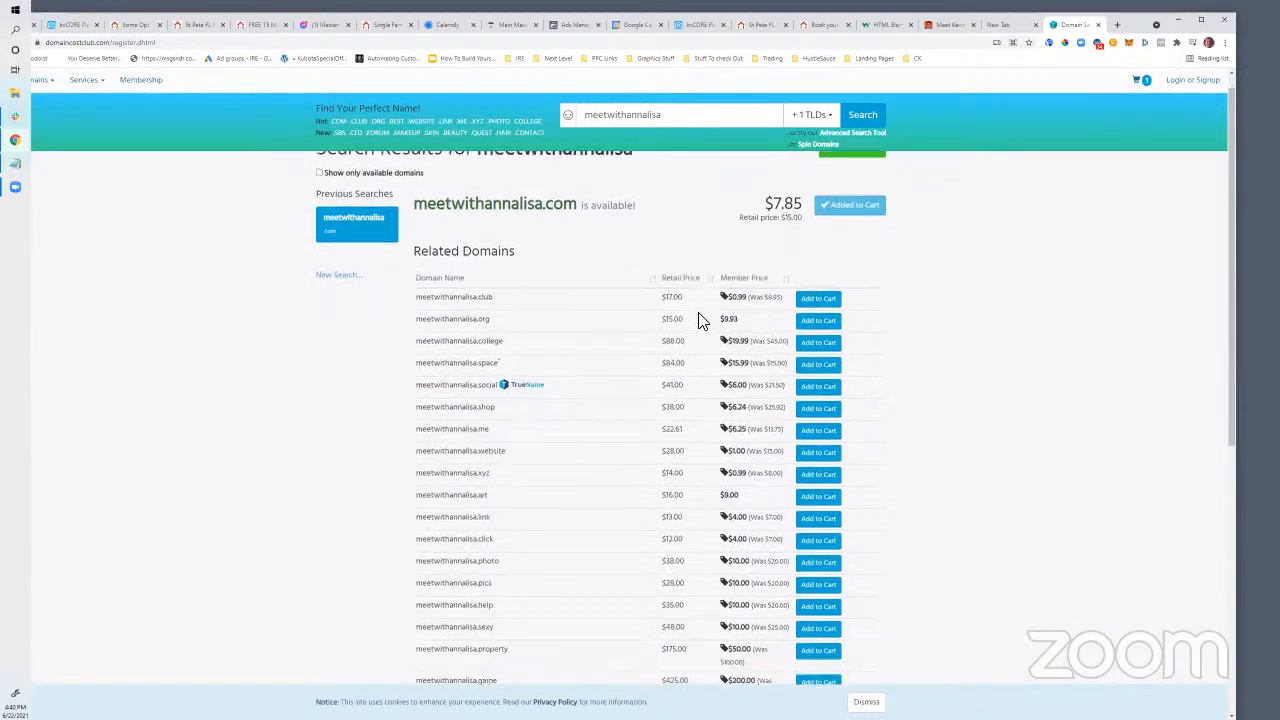
pyautogui.scroll(-1, 518, 350)
pyautogui.scroll(1, 480, 390)
pyautogui.scroll(-1, 455, 401)
pyautogui.scroll(1, 461, 373)
pyautogui.moveTo(762, 222); pyautogui.dragTo(804, 224)
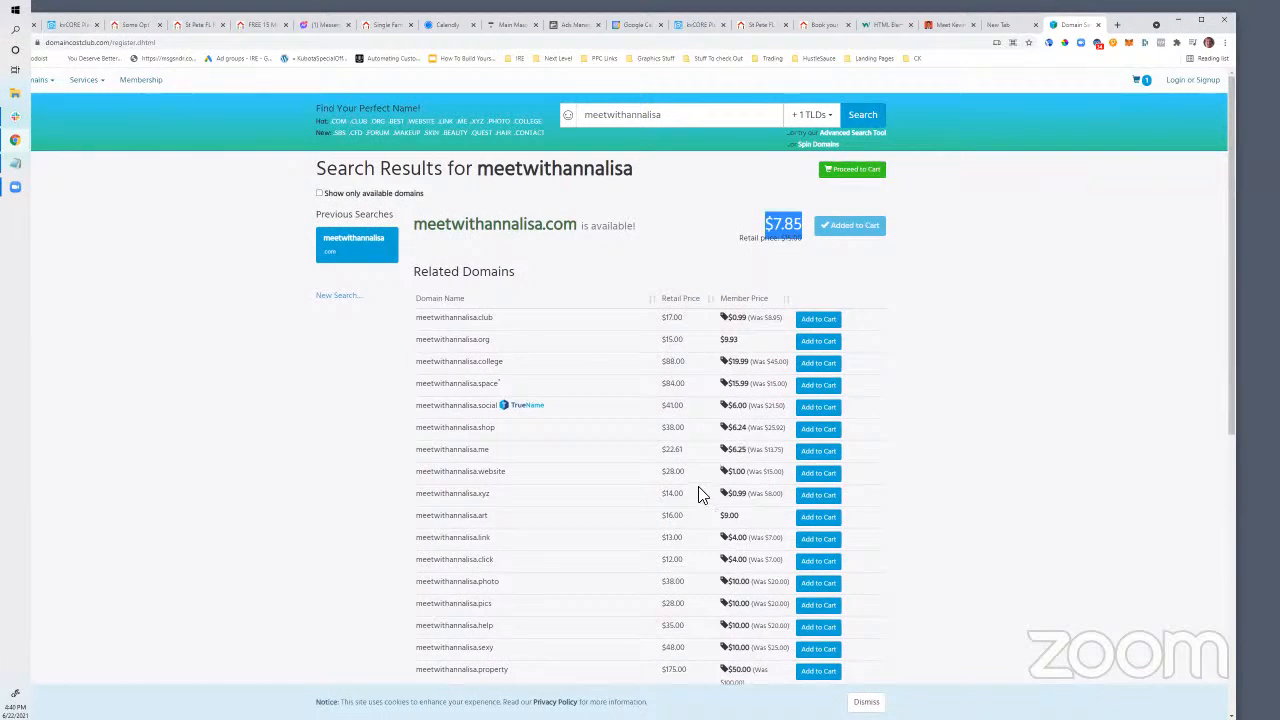
pyautogui.scroll(-5, 697, 491)
pyautogui.scroll(10, 697, 501)
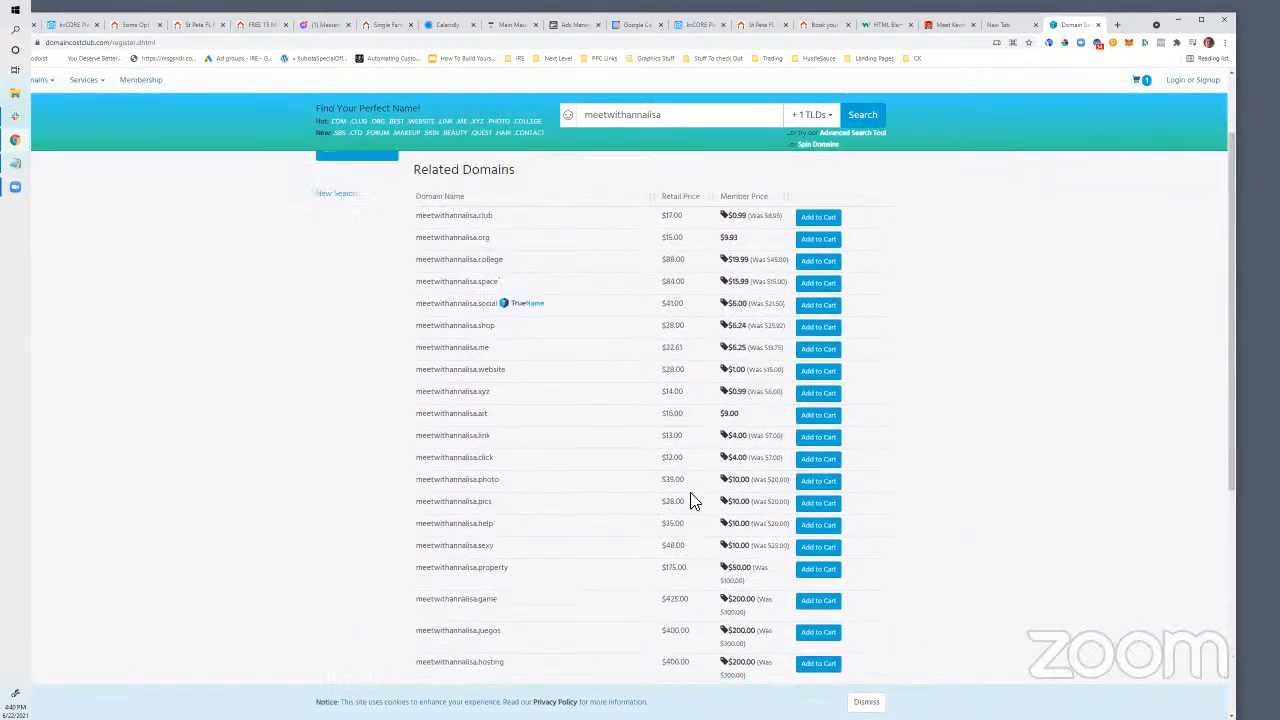
pyautogui.scroll(-10, 697, 501)
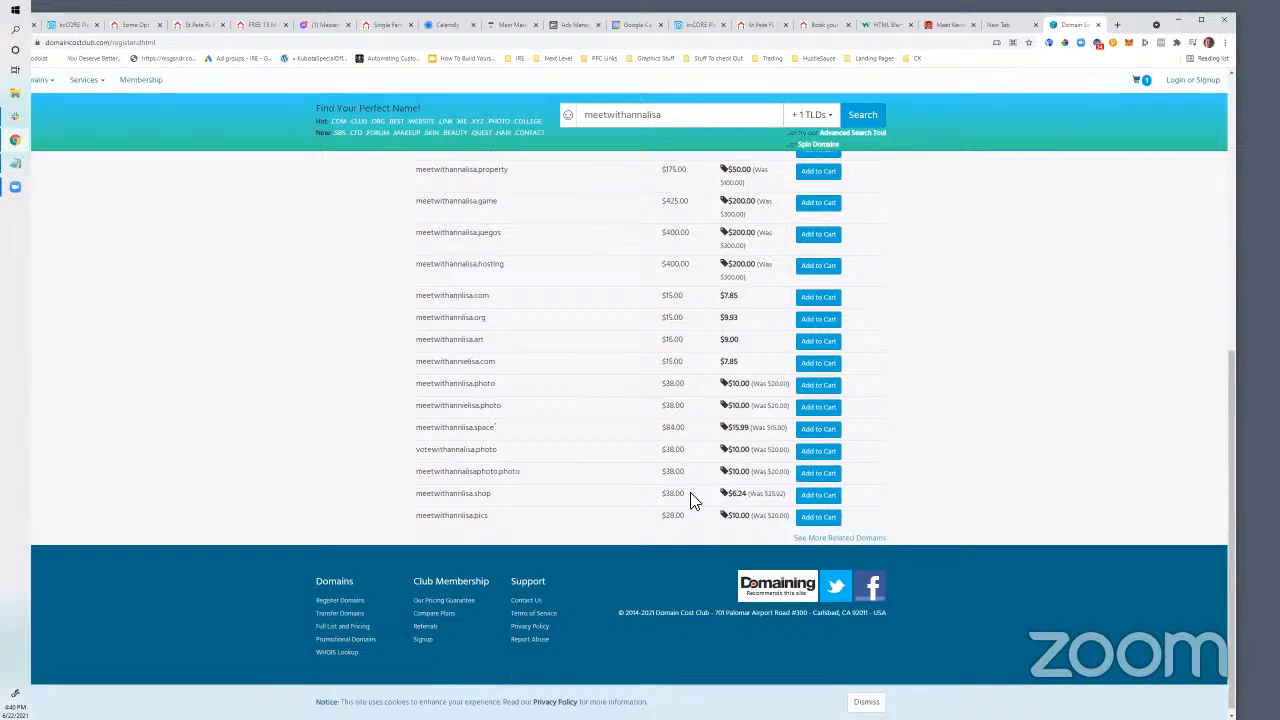
pyautogui.scroll(5, 690, 500)
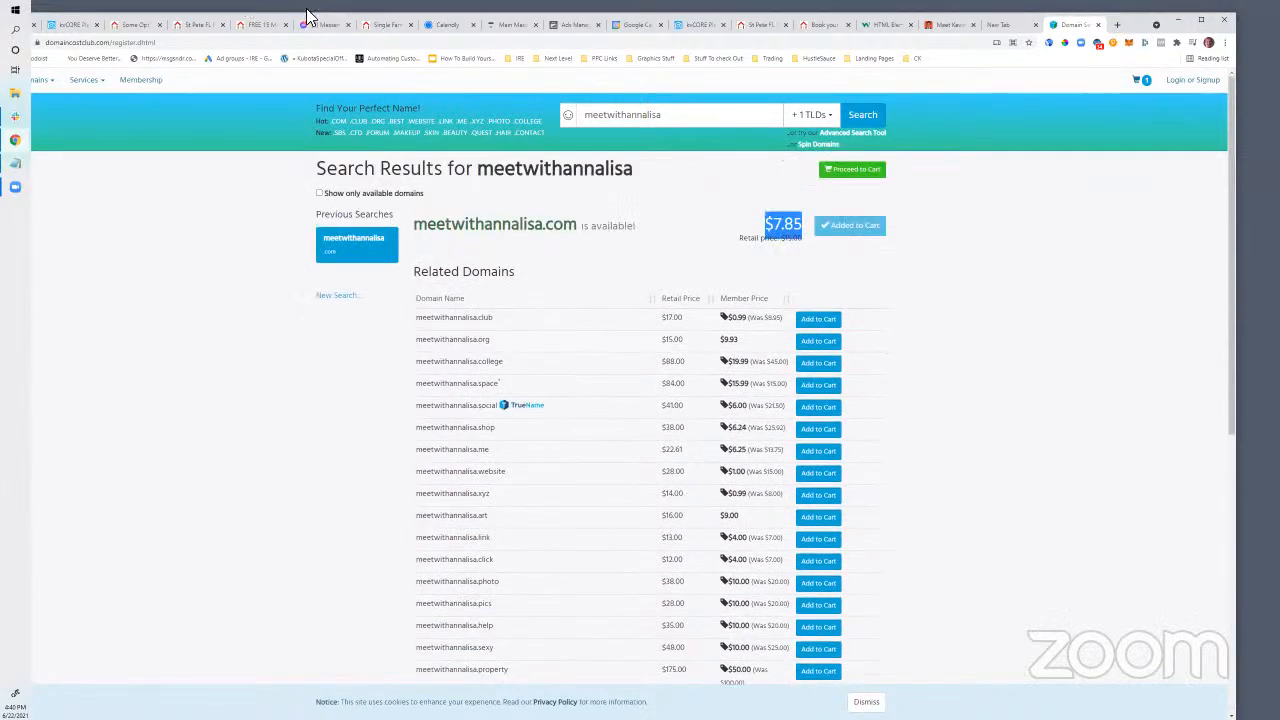
# Highlight the available domain name and its $7.85 price, then go back to kvCORE
pyautogui.moveTo(1130, 17); pyautogui.dragTo(1202, 28)
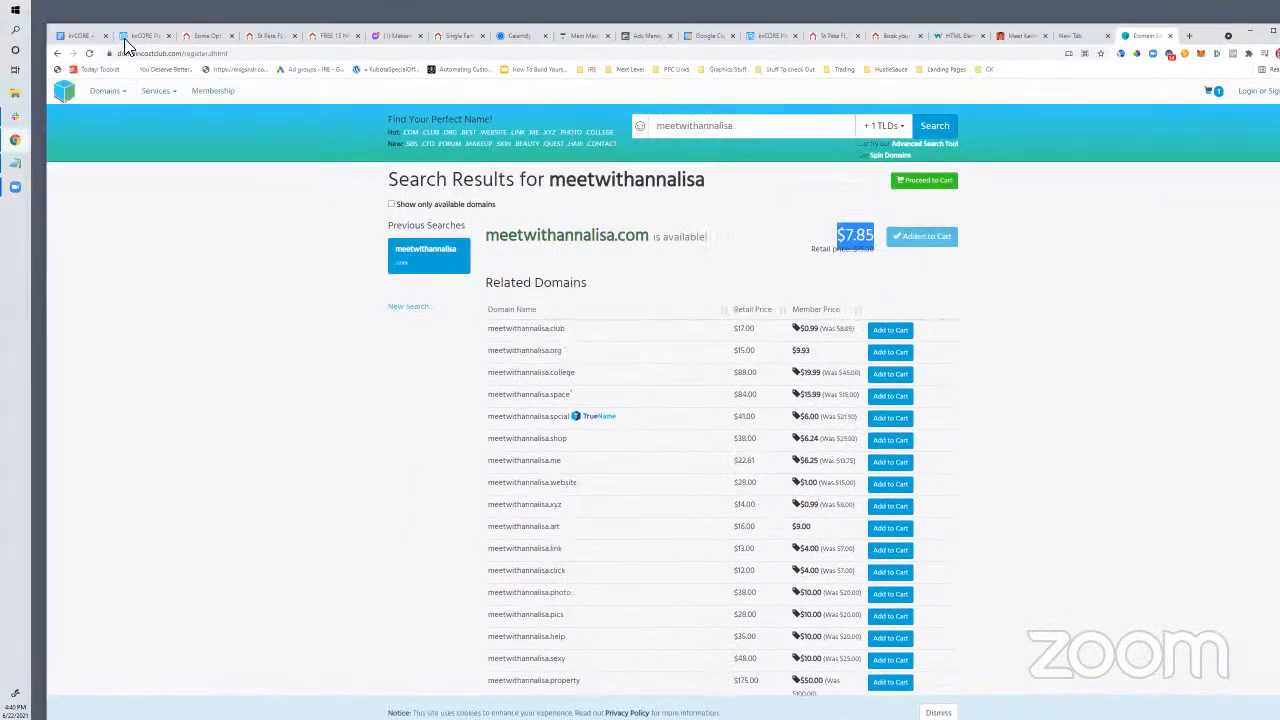
pyautogui.click(737, 127)
pyautogui.moveTo(737, 128); pyautogui.dragTo(648, 131)
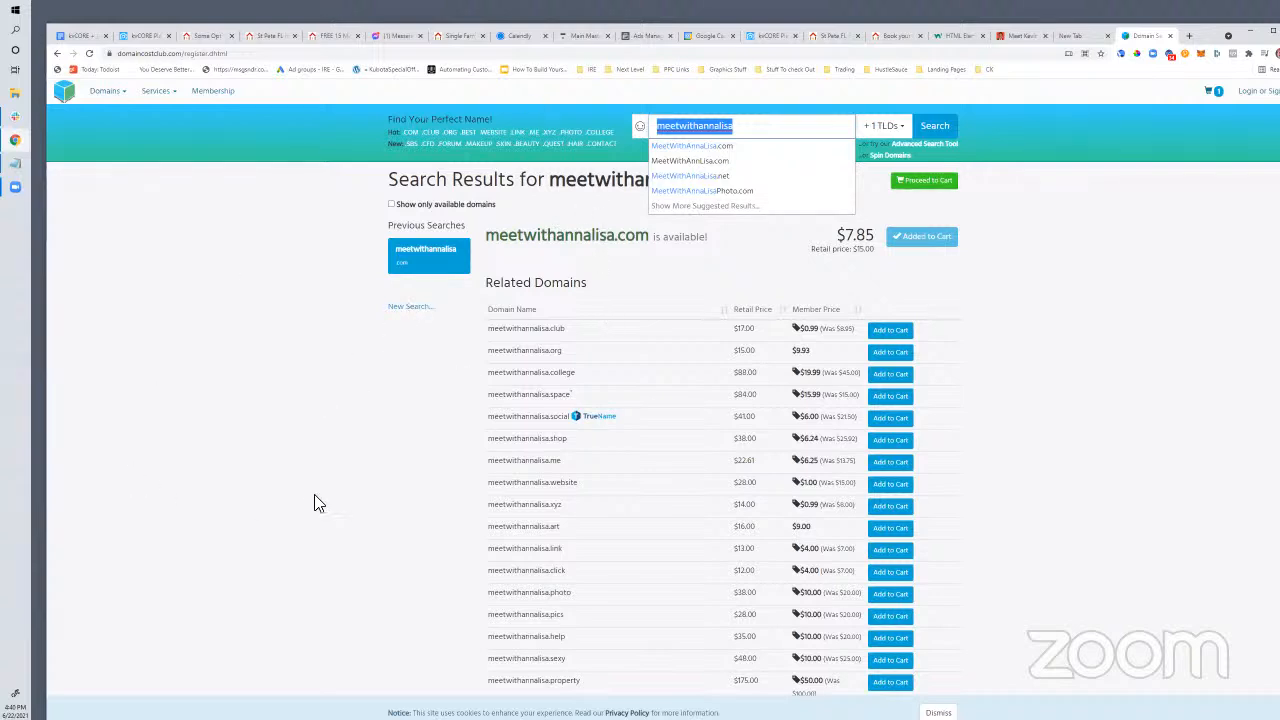
pyautogui.moveTo(648, 238); pyautogui.dragTo(469, 389)
pyautogui.click(325, 396)
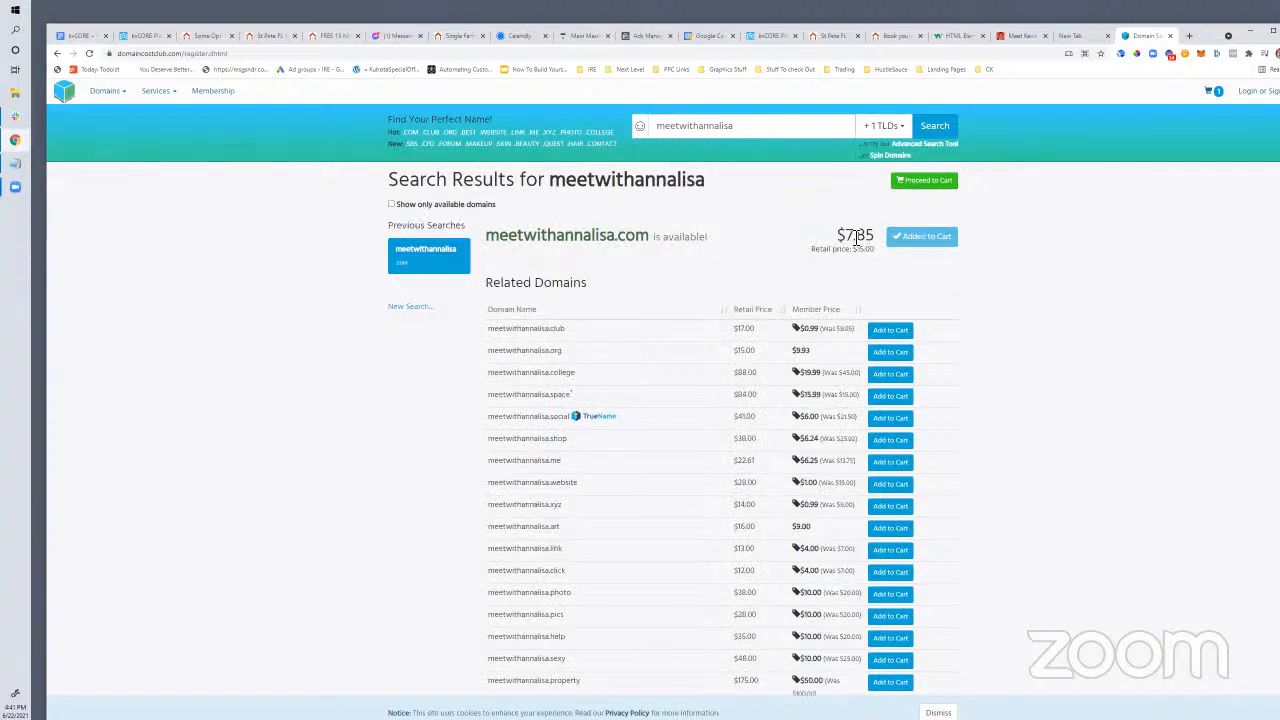
pyautogui.moveTo(838, 230); pyautogui.dragTo(873, 254)
pyautogui.click(830, 250)
pyautogui.moveTo(834, 242); pyautogui.dragTo(879, 236)
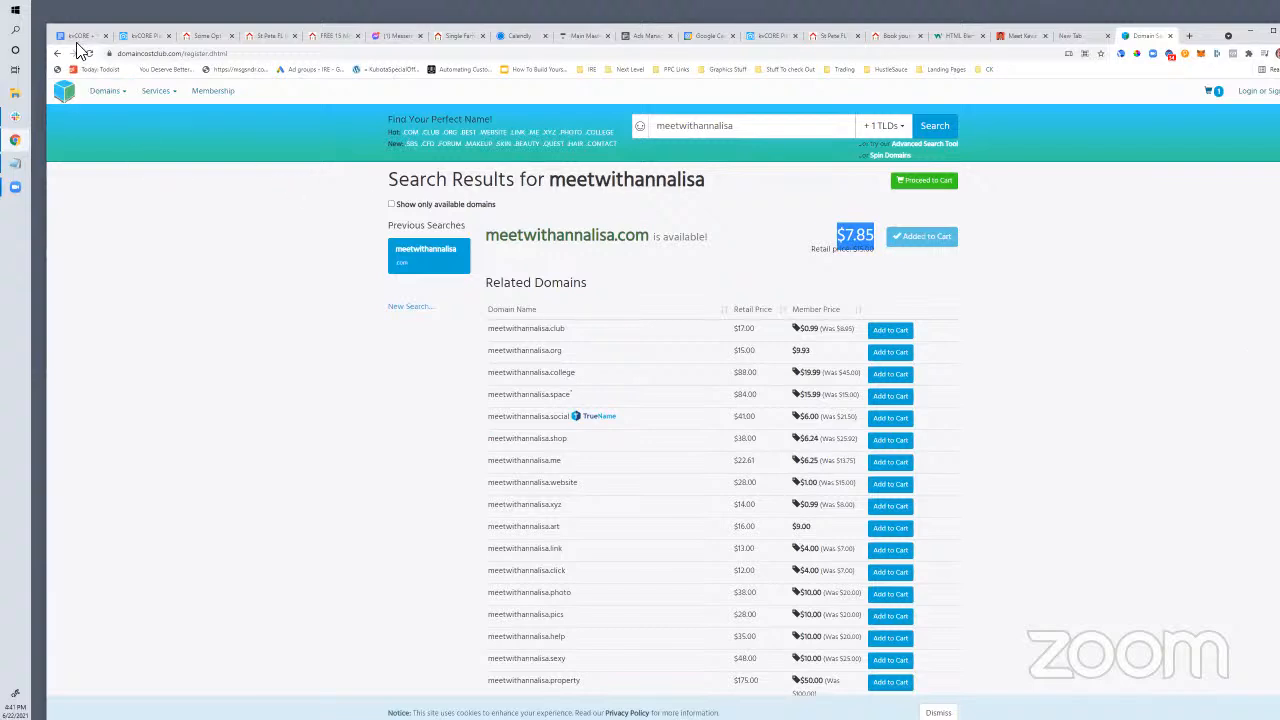
pyautogui.click(130, 42)
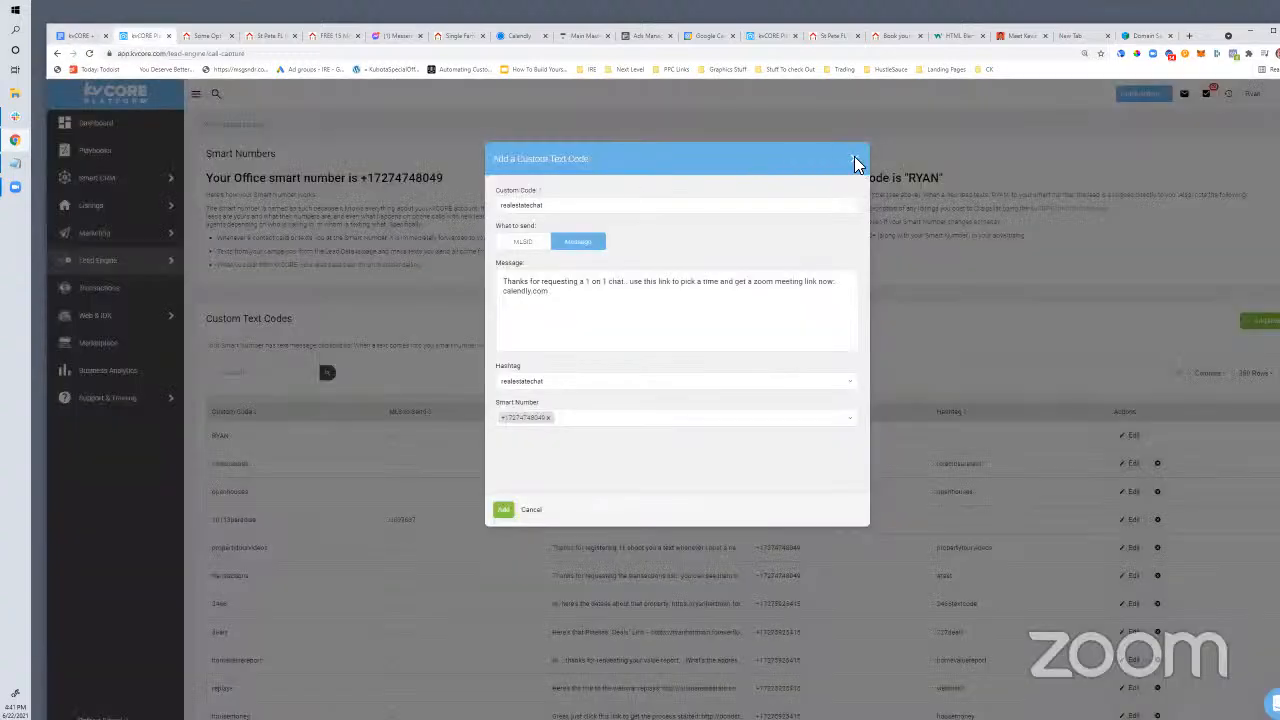
# Close the Add a Custom Text Code dialog with its title-bar X
pyautogui.click(852, 158)
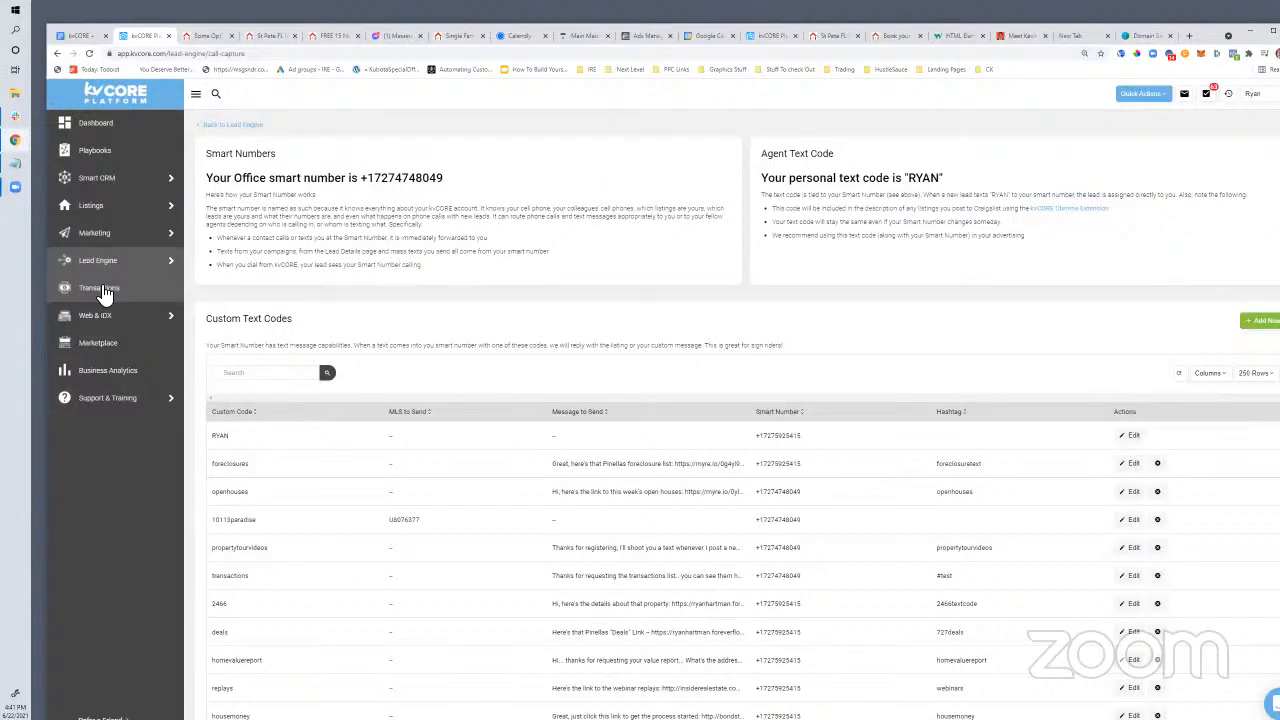
pyautogui.moveTo(150, 183)
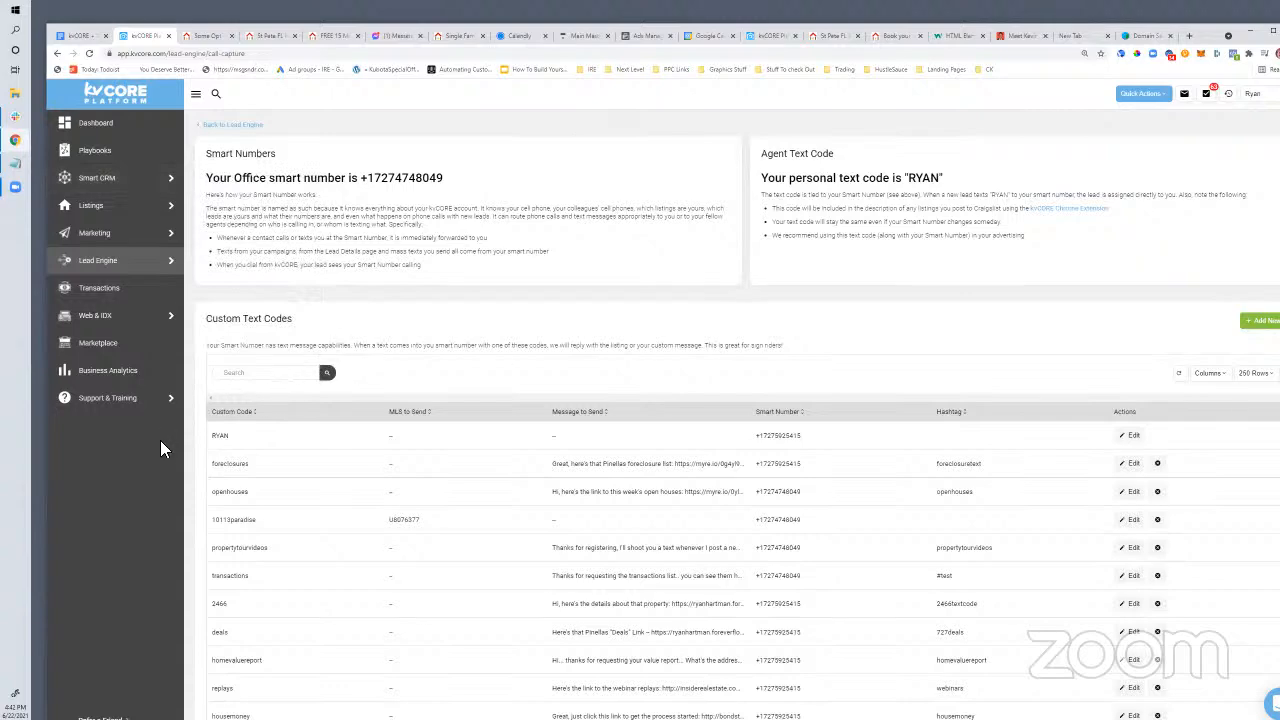
pyautogui.scroll(-4, 590, 459)
pyautogui.scroll(4, 590, 459)
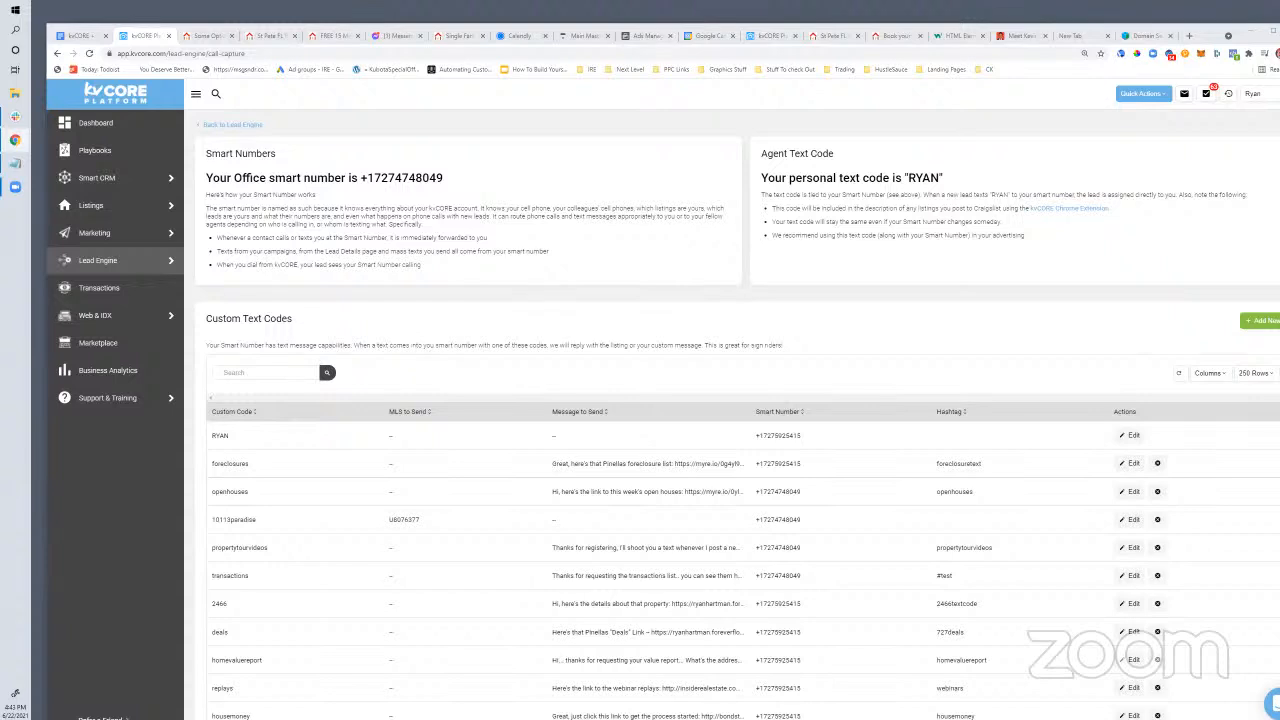
# Confirm verbalbillboard.com is available for $7.85, then return to the kvCORE + Calendar Scheduling Services doc
pyautogui.click(1148, 35)
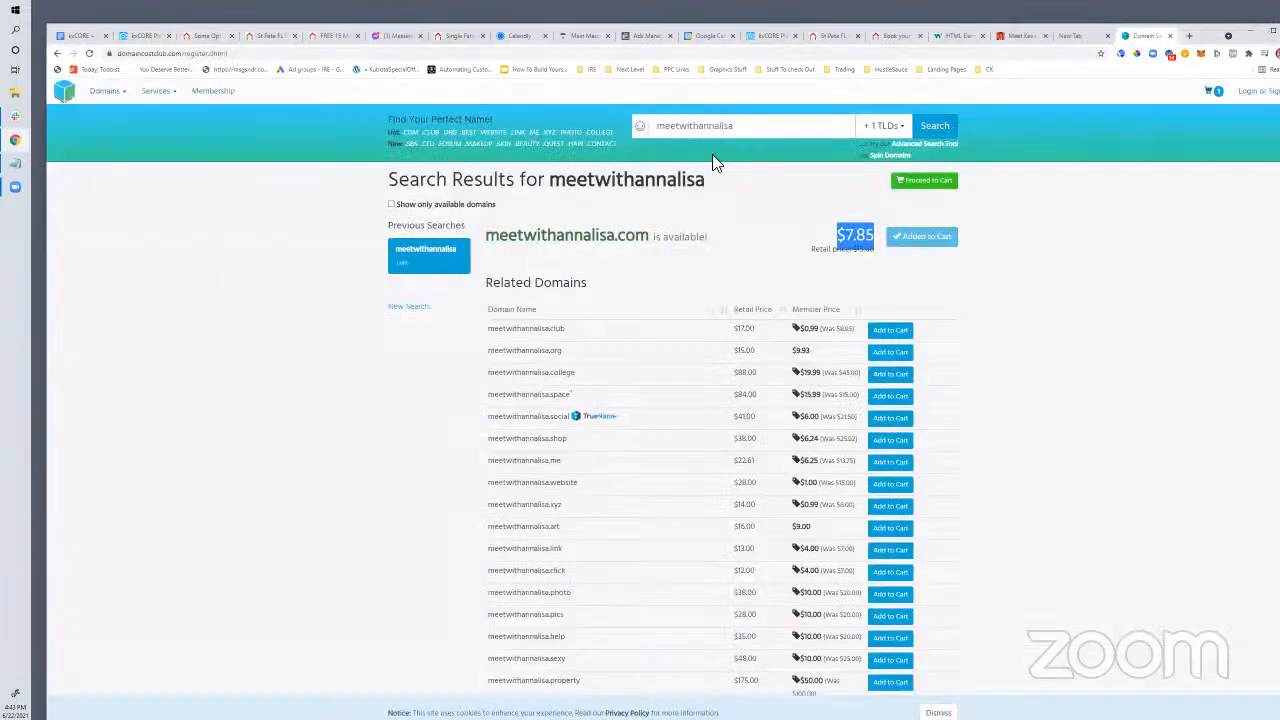
pyautogui.doubleClick(684, 128)
pyautogui.write('verbalbillboards.co')
pyautogui.press('BackSpace')
pyautogui.press('BackSpace')
pyautogui.press('BackSpace')
pyautogui.press('BackSpace')
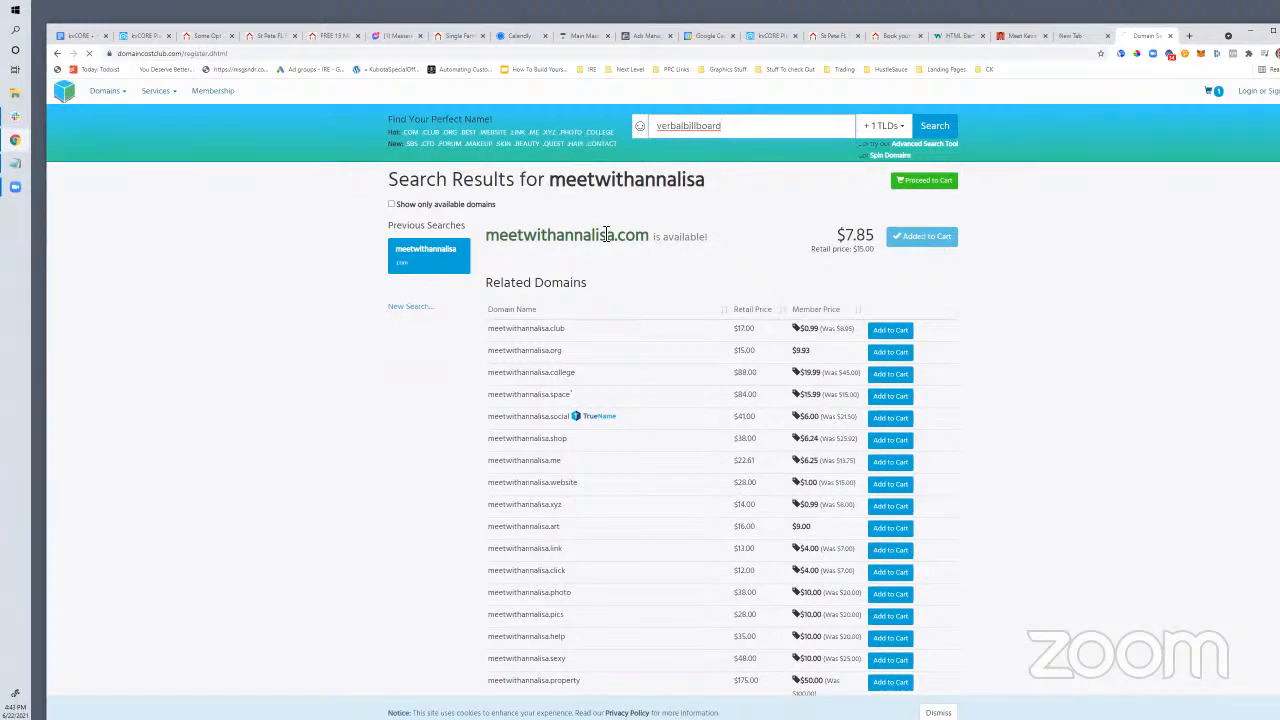
pyautogui.press('Return')
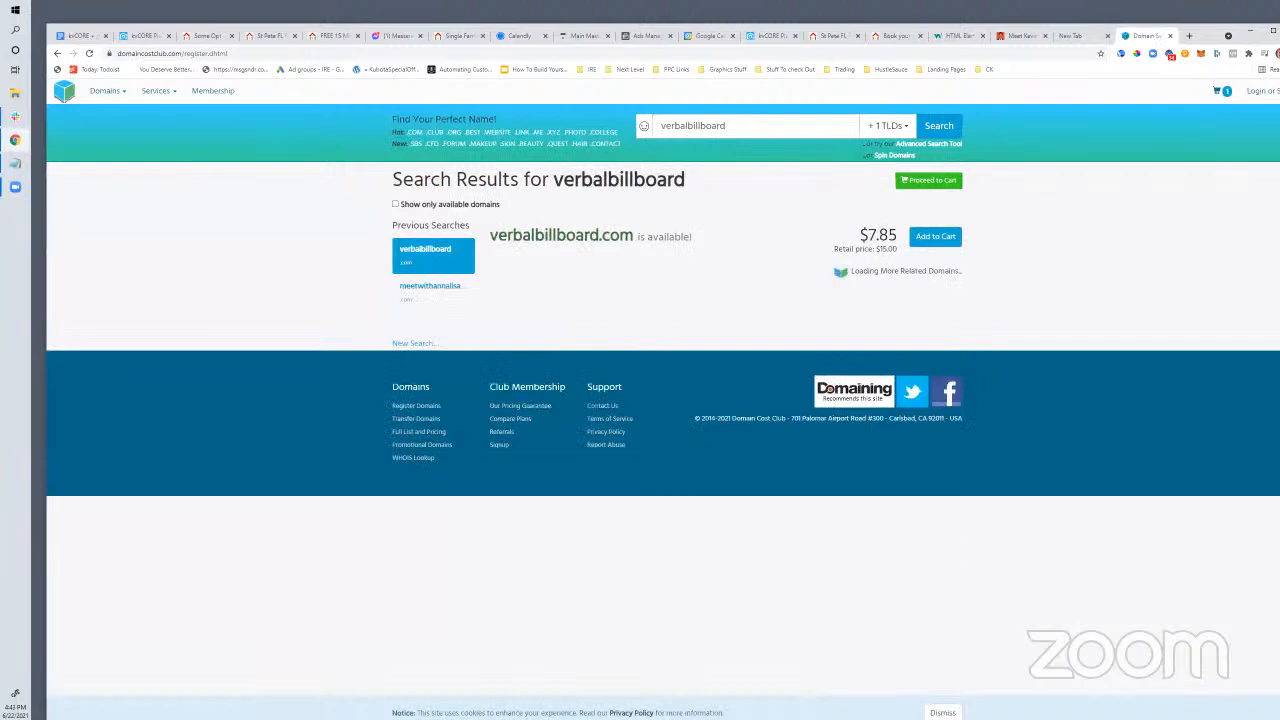
pyautogui.moveTo(664, 238); pyautogui.dragTo(500, 255)
pyautogui.click(212, 343)
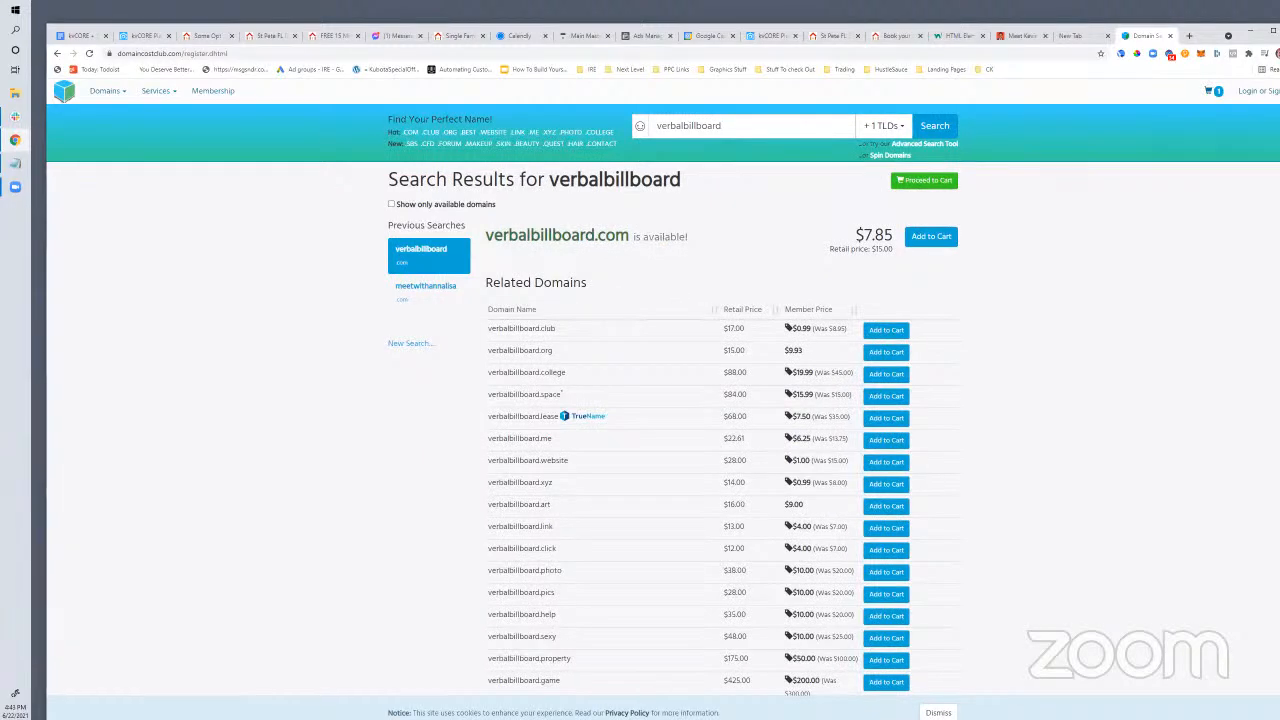
pyautogui.click(82, 36)
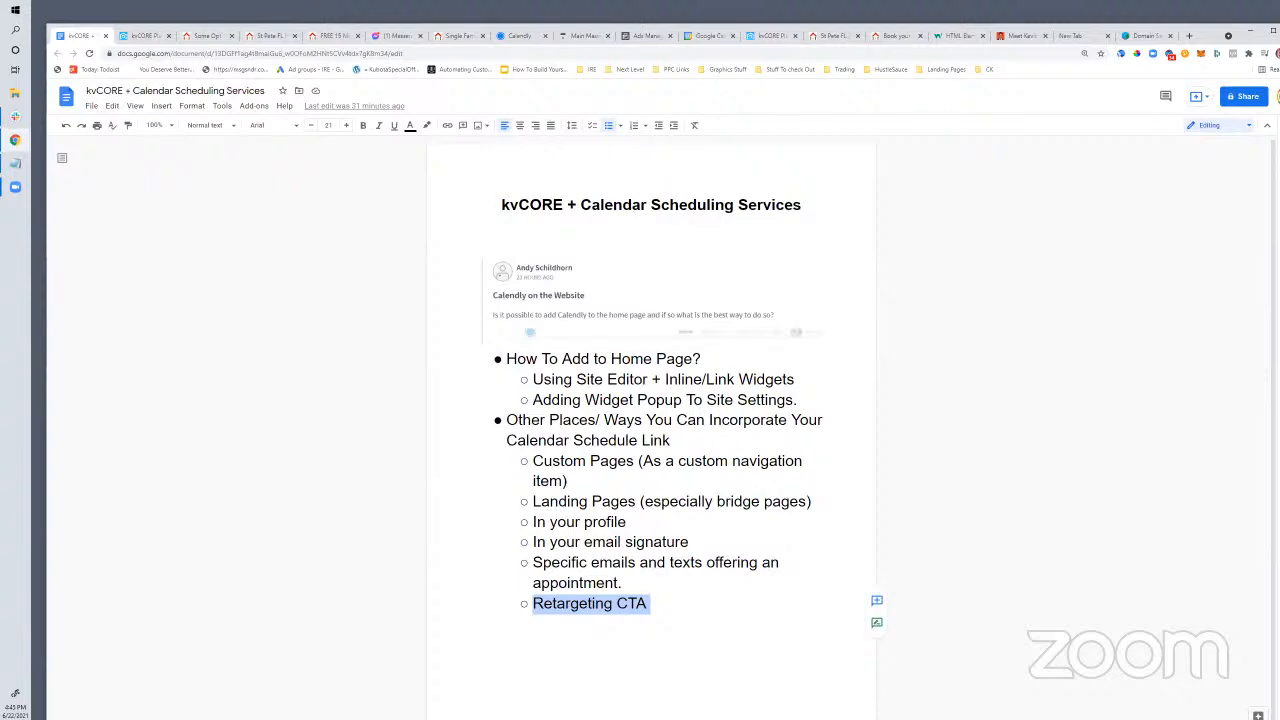
# Load the agent's Forever Florida Real Estate website and view its property-search home page
pyautogui.click(449, 38)
pyautogui.click(438, 54)
pyautogui.write('ryanhartman.foreverfloridarealestate.com')
pyautogui.press('Return')
pyautogui.scroll(10, 663, 452)
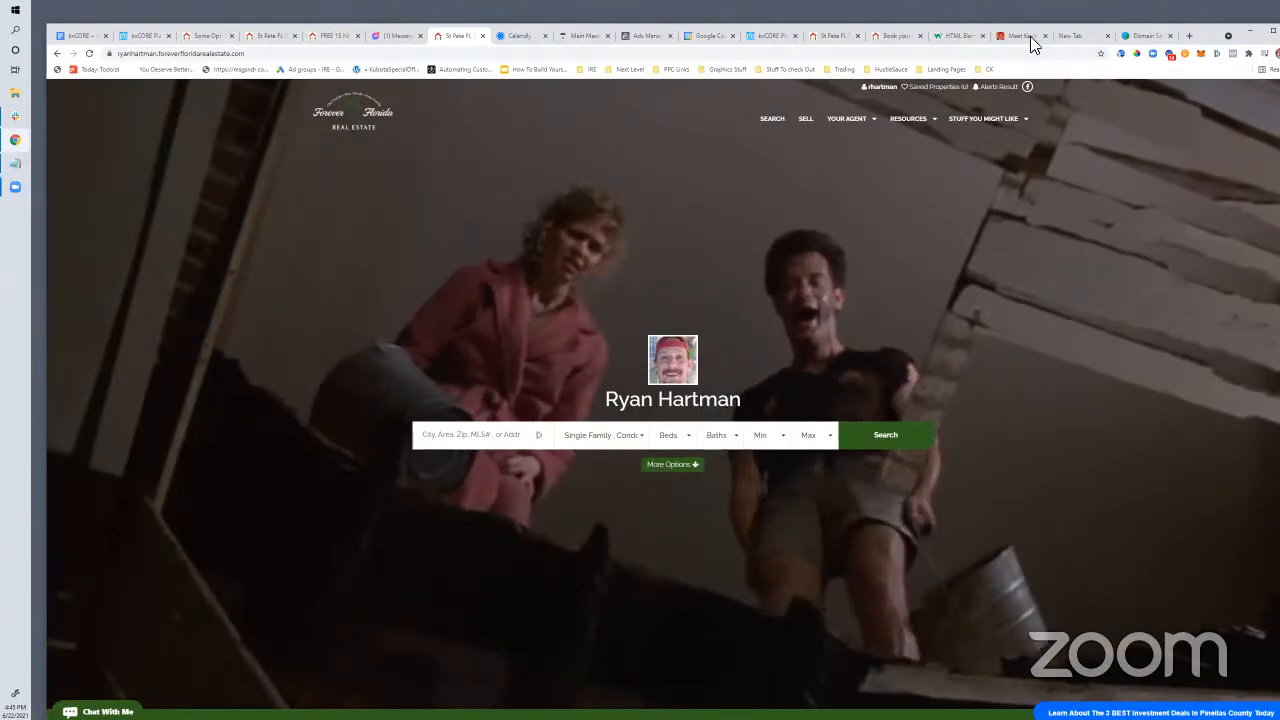
# Open YouTube and play the Netflix Cuphead Show King Dice sneak peek video
pyautogui.click(1189, 37)
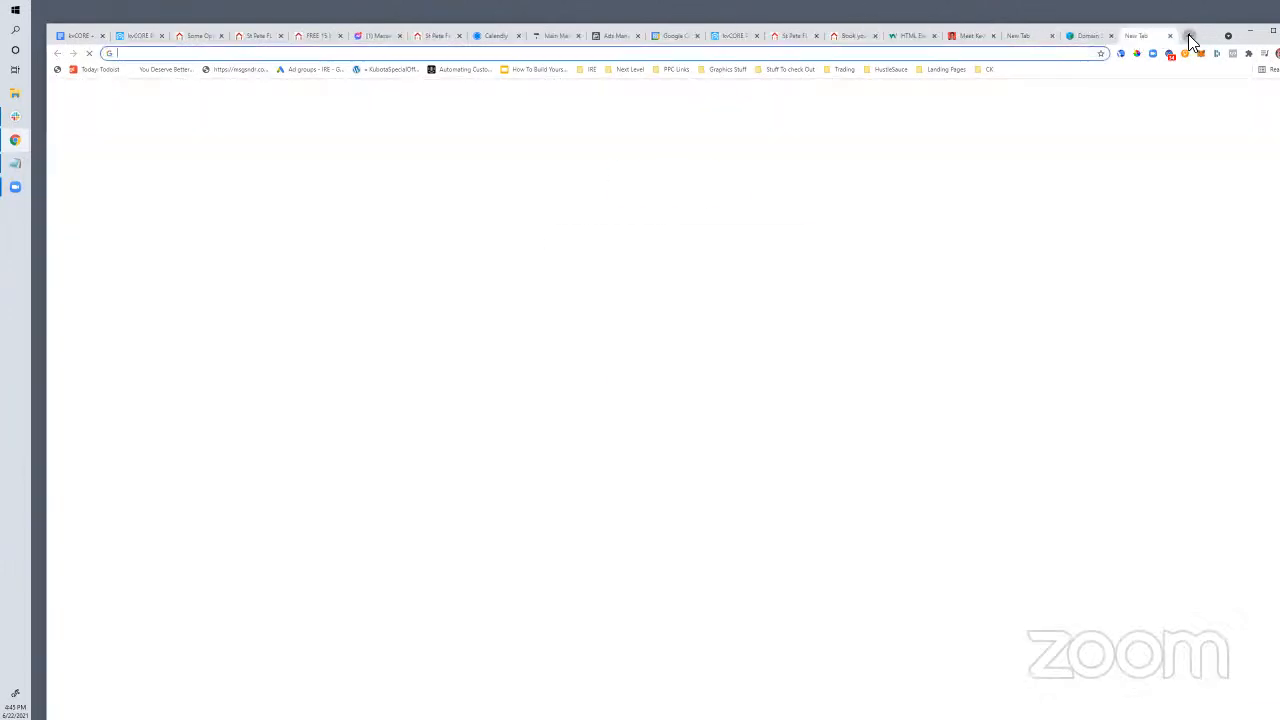
pyautogui.write('yout')
pyautogui.press('Return')
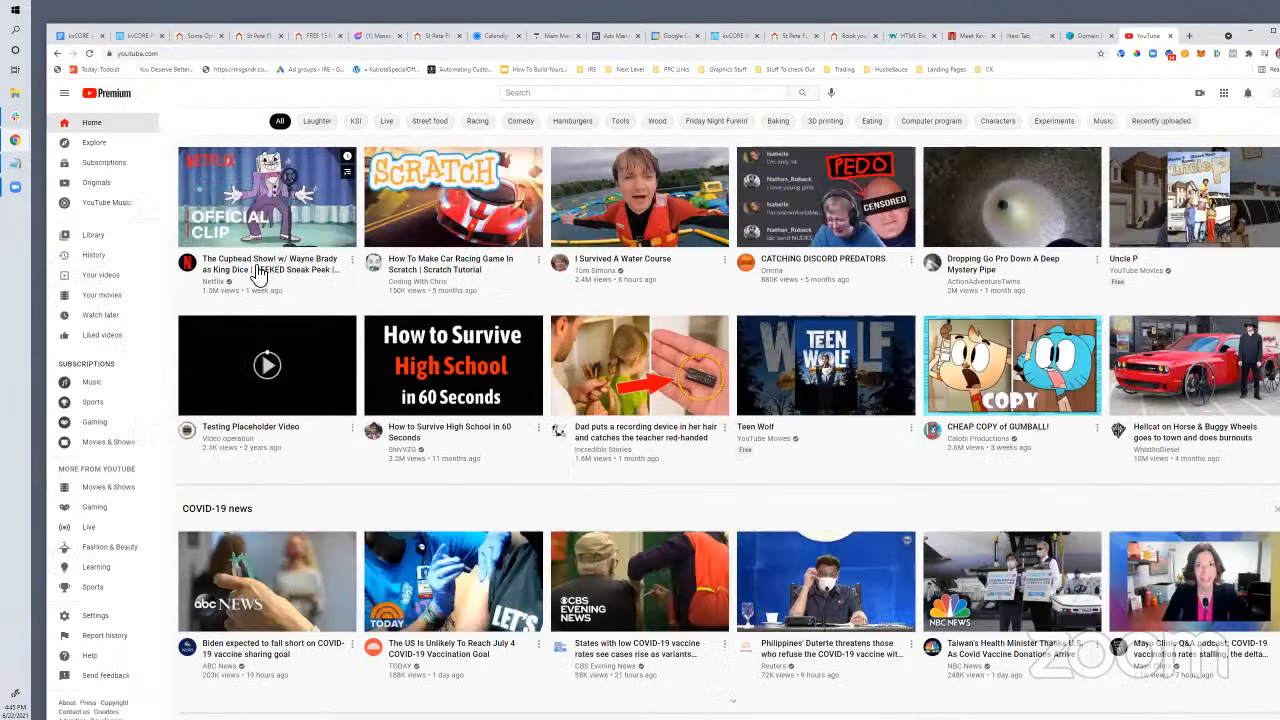
pyautogui.click(255, 273)
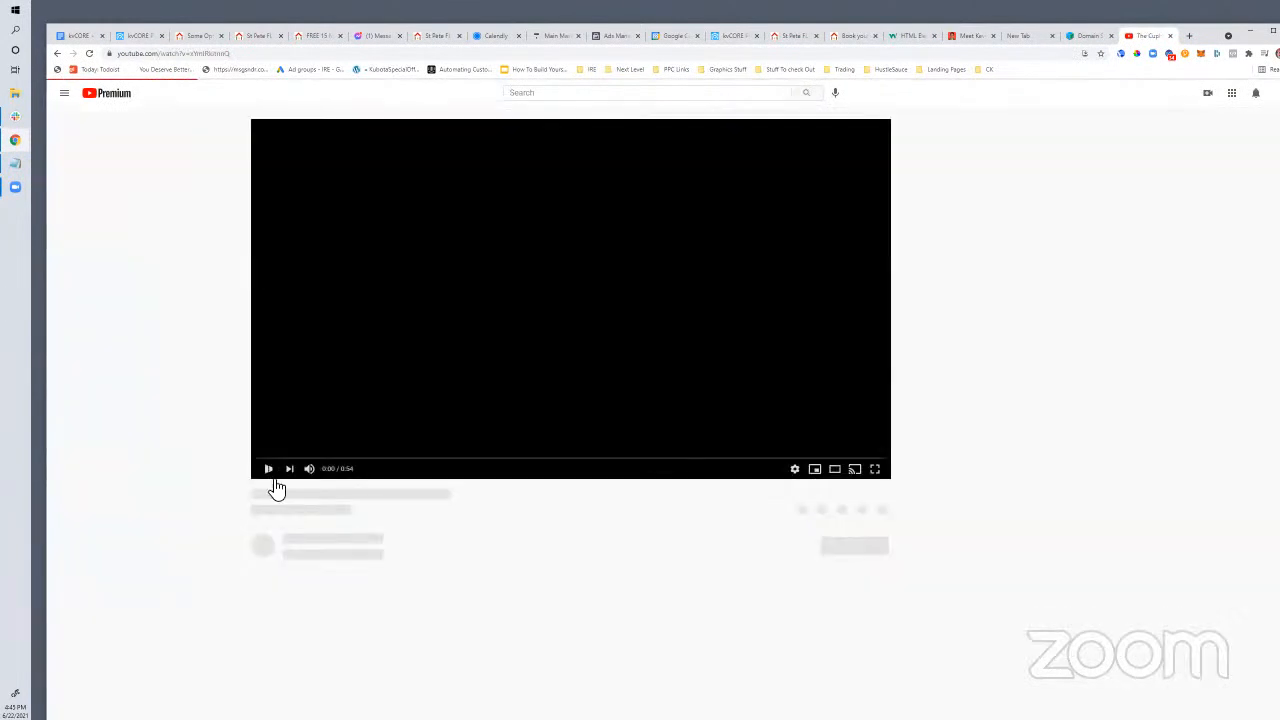
# Copy the video ID that follows v= in the video's web address
pyautogui.doubleClick(210, 53)
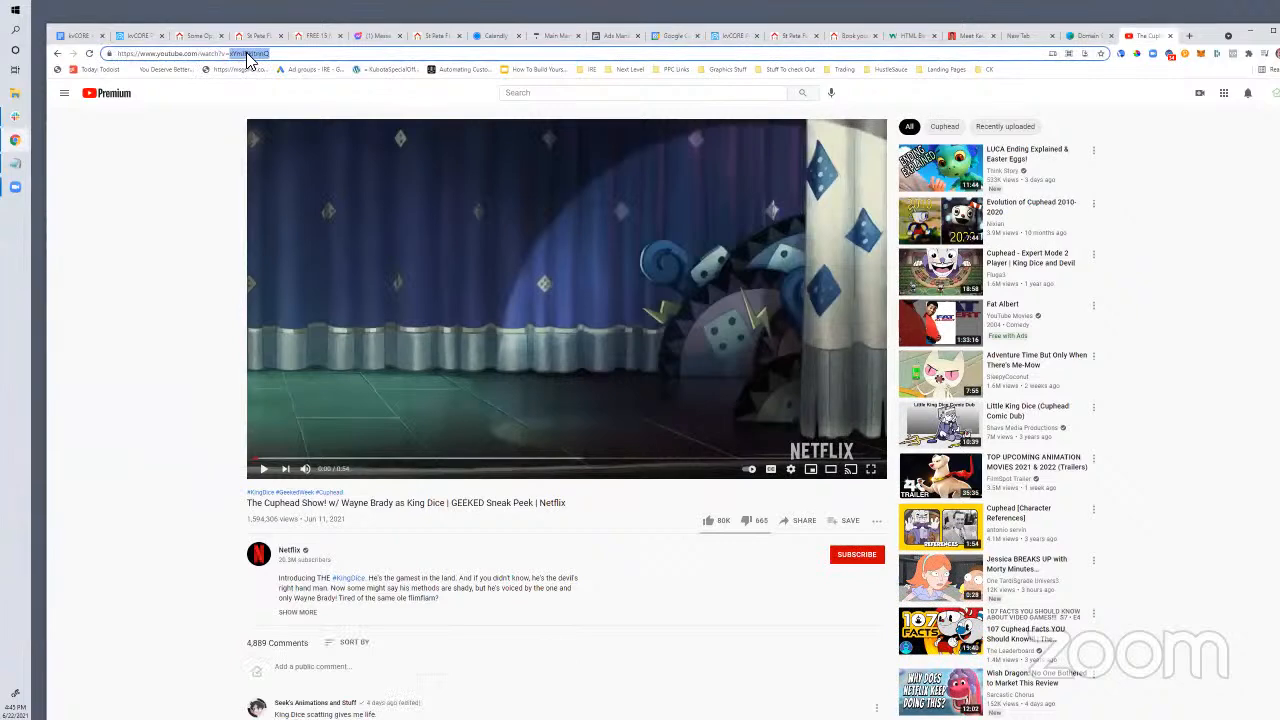
pyautogui.click(240, 55)
pyautogui.doubleClick(236, 55)
pyautogui.rightClick(273, 60)
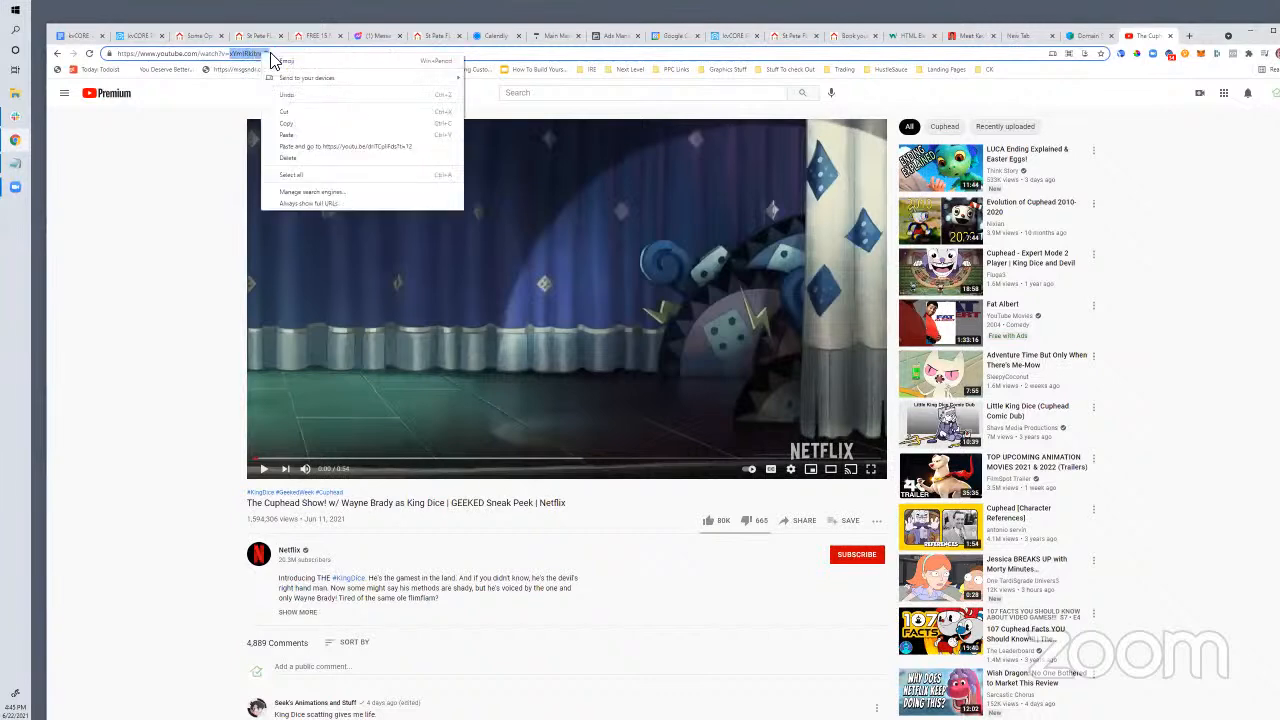
pyautogui.click(296, 125)
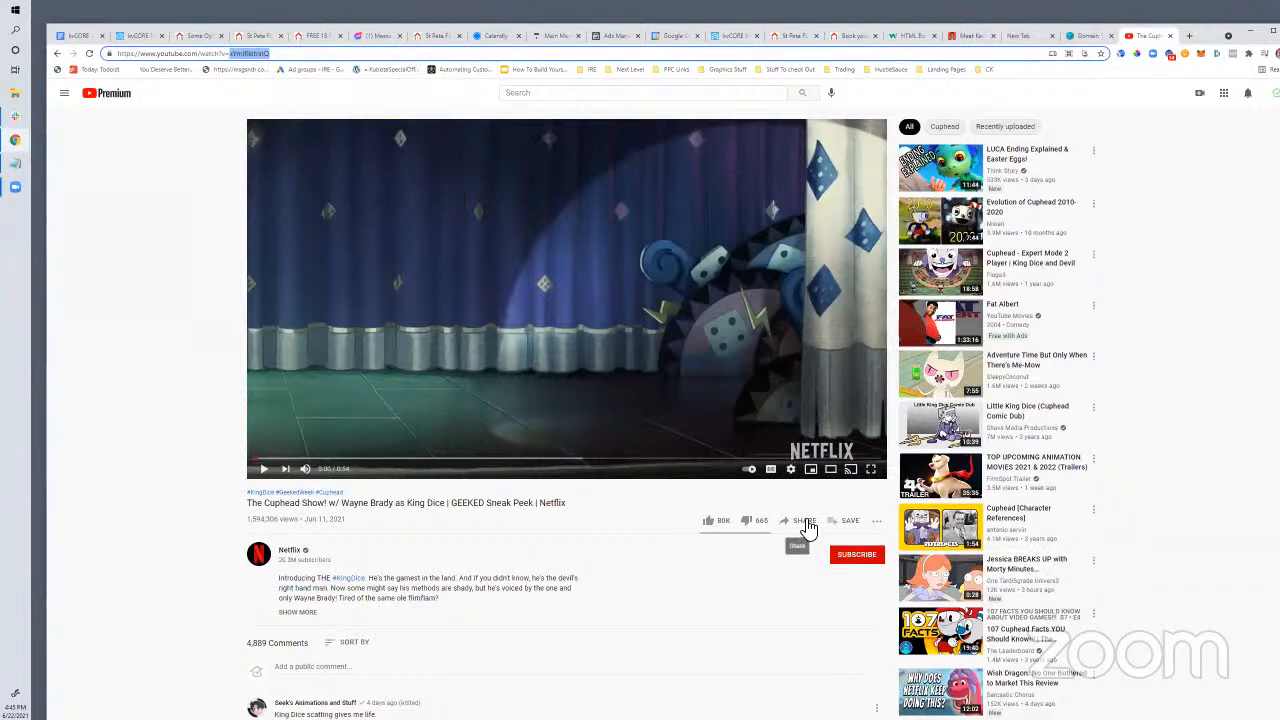
pyautogui.moveTo(280, 57); pyautogui.dragTo(234, 62)
pyautogui.rightClick(234, 58)
pyautogui.click(251, 125)
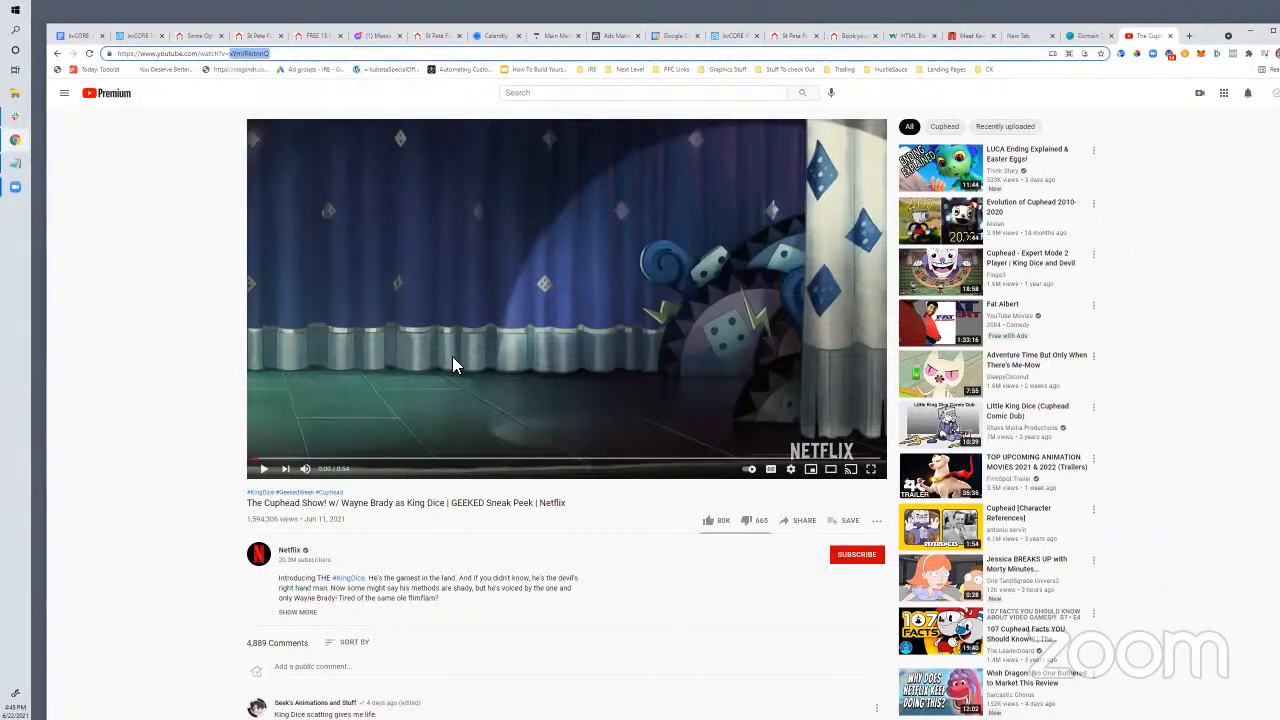
# Select the Cuphead video's short share link, then go back to kvCORE's Custom Text Codes page
pyautogui.click(804, 521)
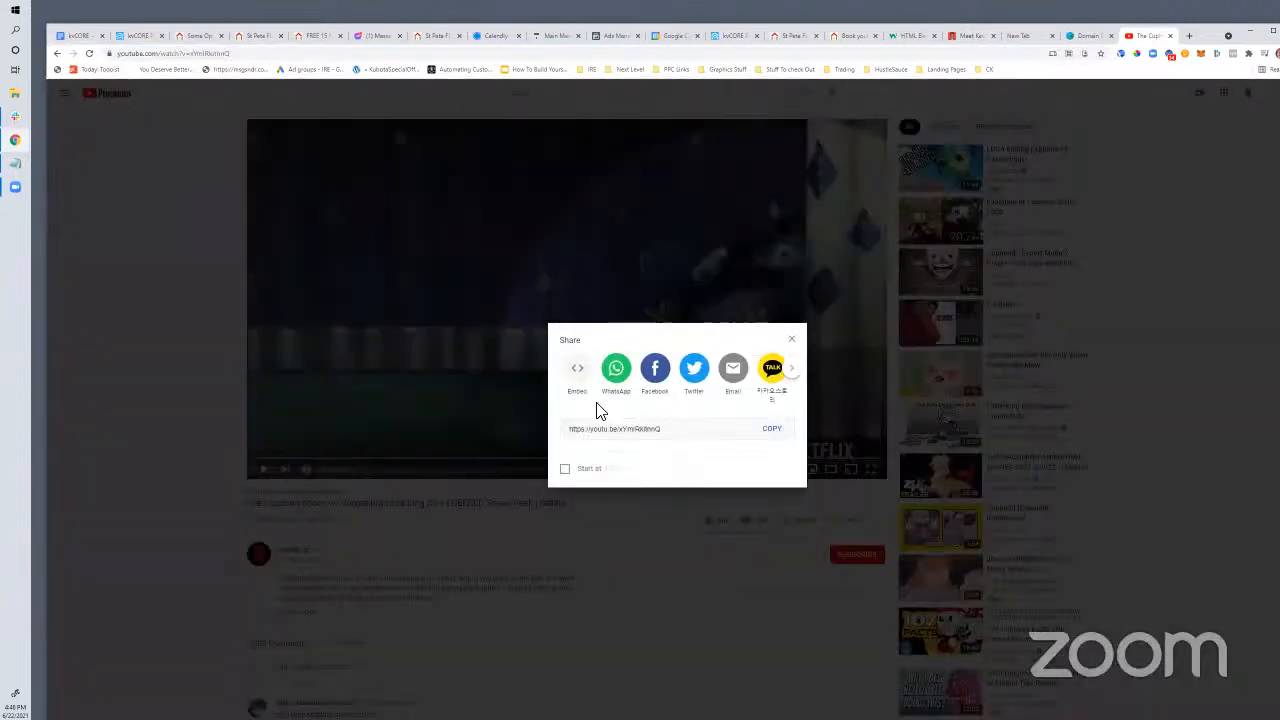
pyautogui.click(648, 437)
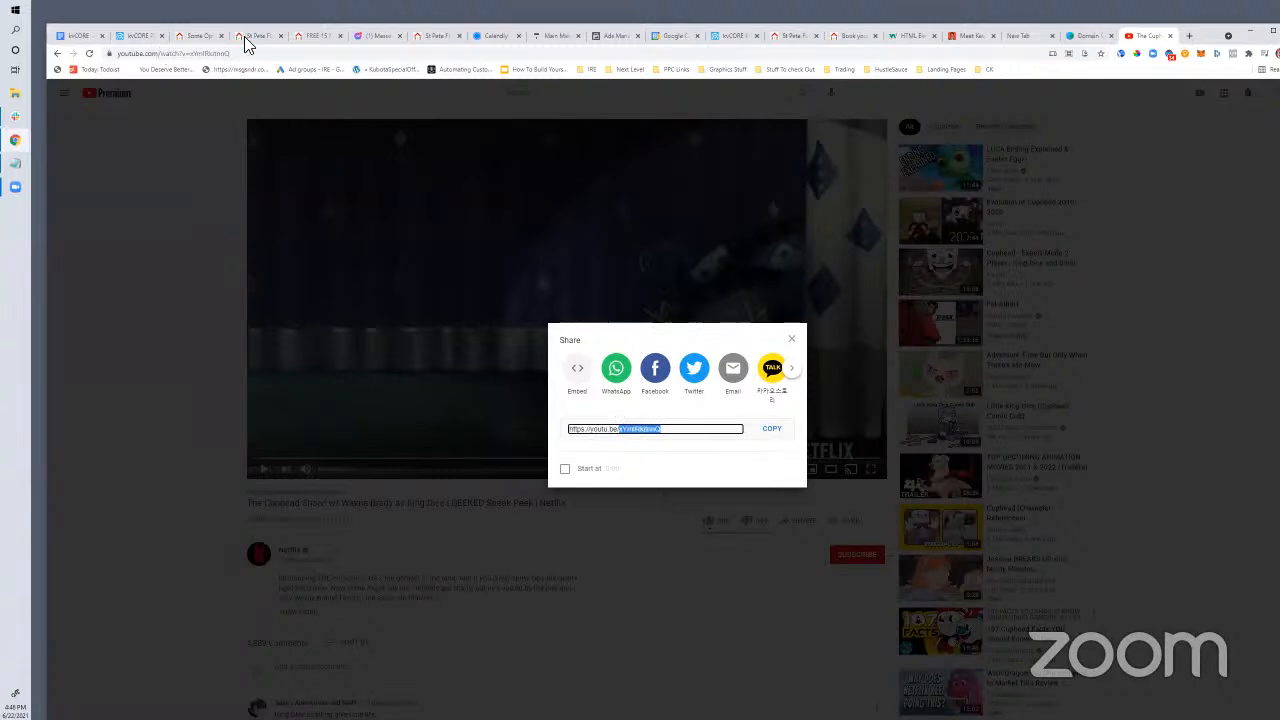
pyautogui.click(132, 38)
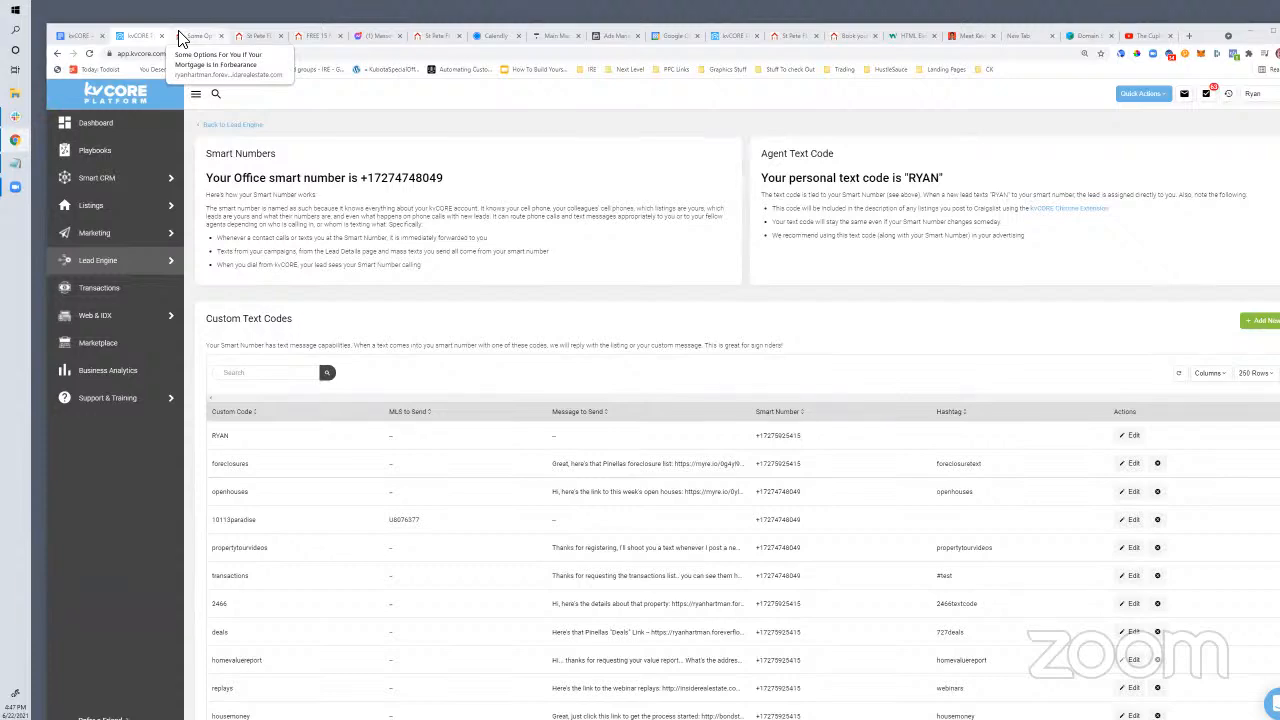
# Glance over the Facebook New Ad draft and the blog, ending on the agent's homepage
pyautogui.click(608, 36)
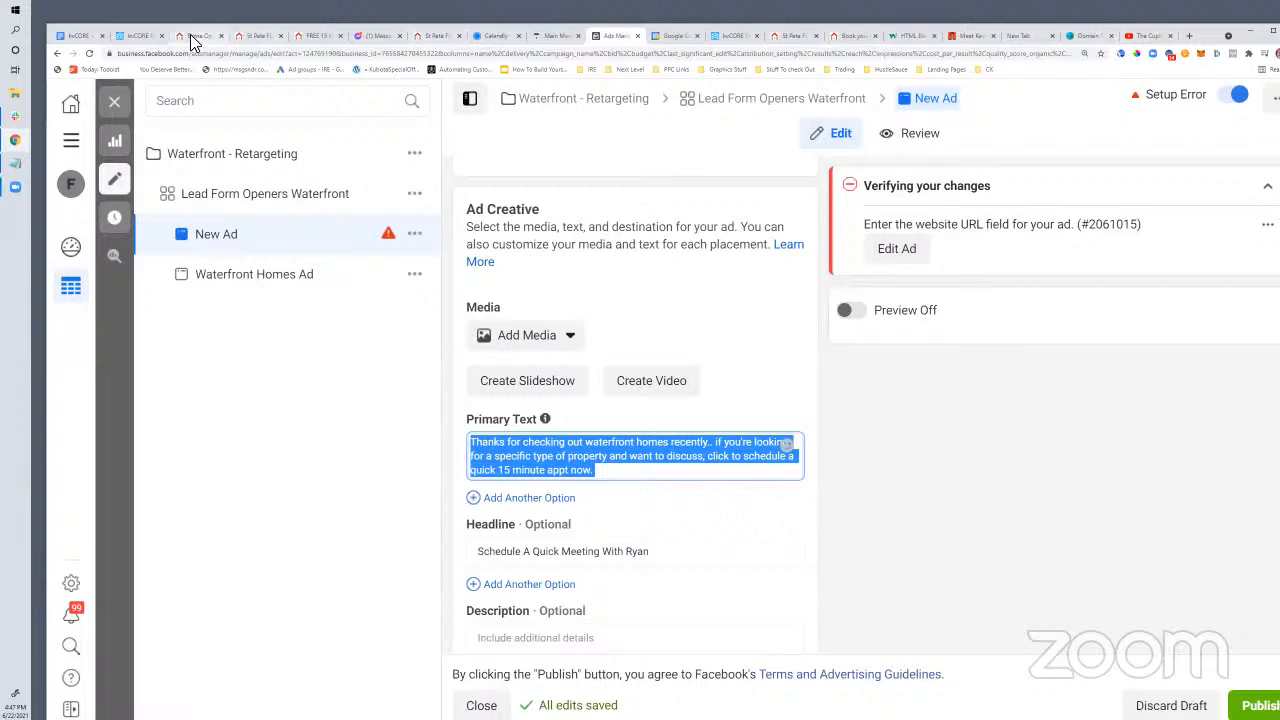
pyautogui.click(193, 37)
pyautogui.click(252, 38)
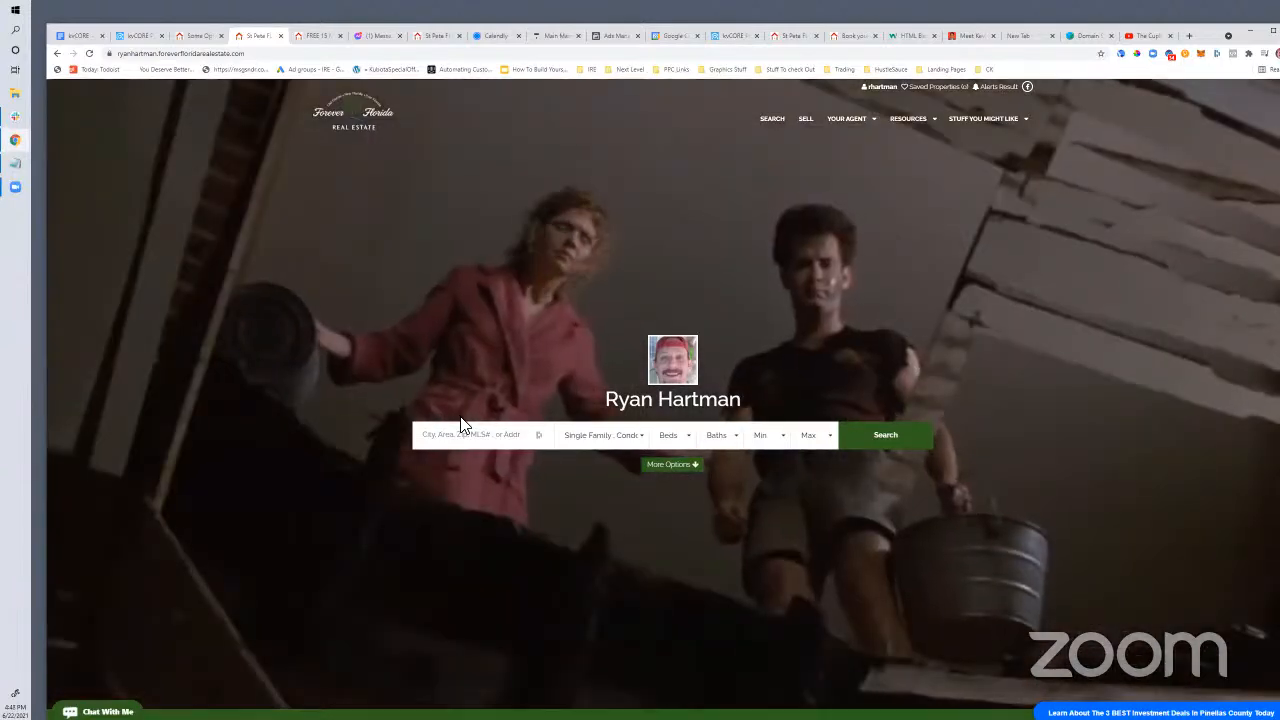
pyautogui.scroll(-2, 411, 337)
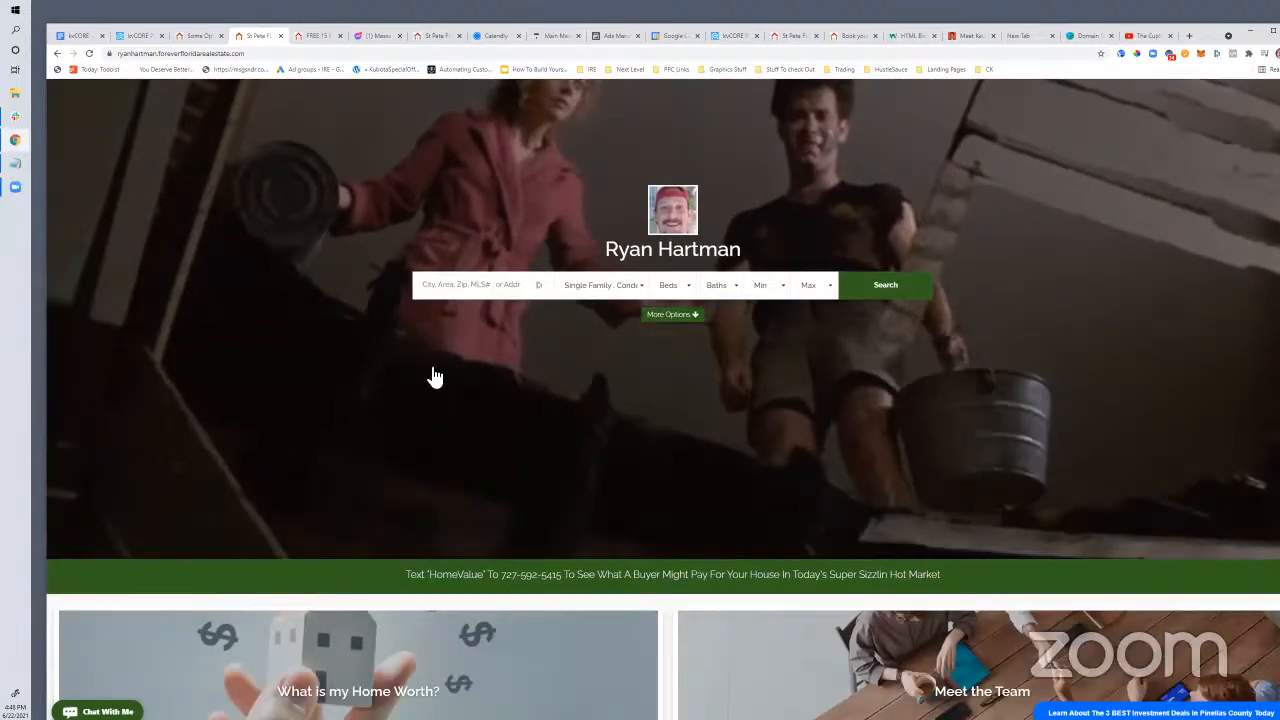
pyautogui.scroll(-15, 435, 377)
pyautogui.scroll(-2, 460, 660)
pyautogui.scroll(8, 448, 669)
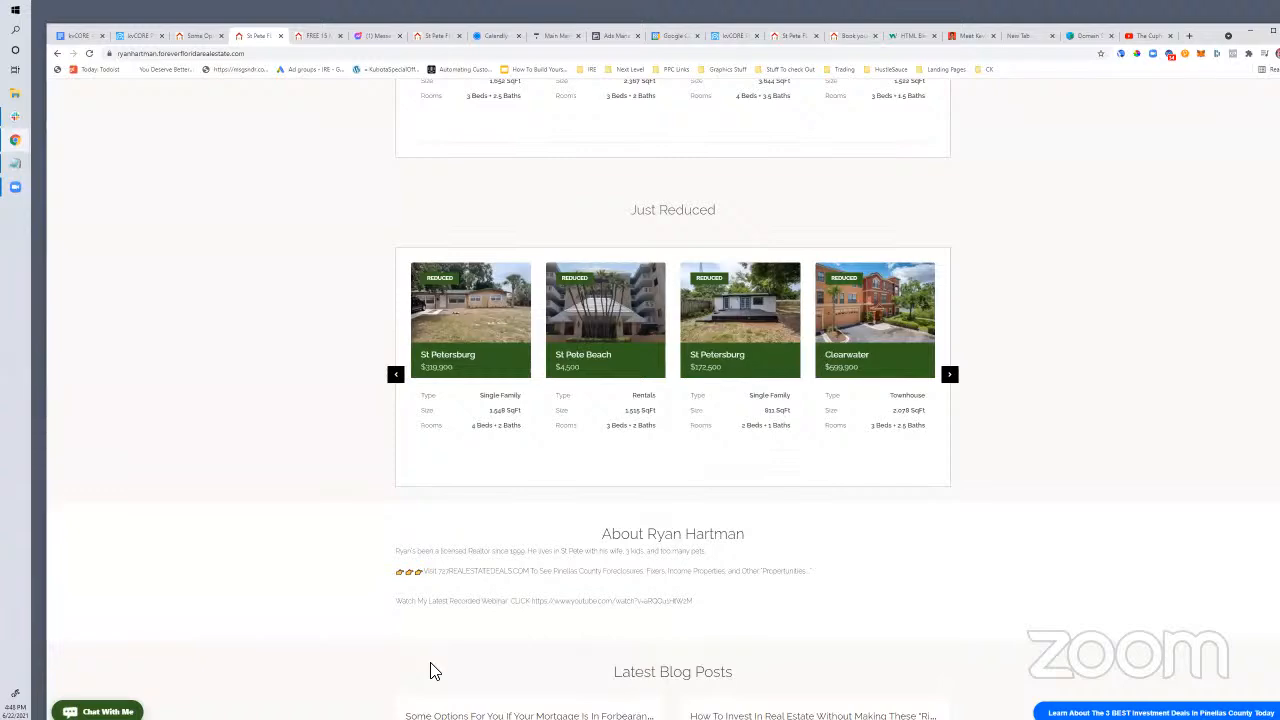
pyautogui.scroll(3, 480, 540)
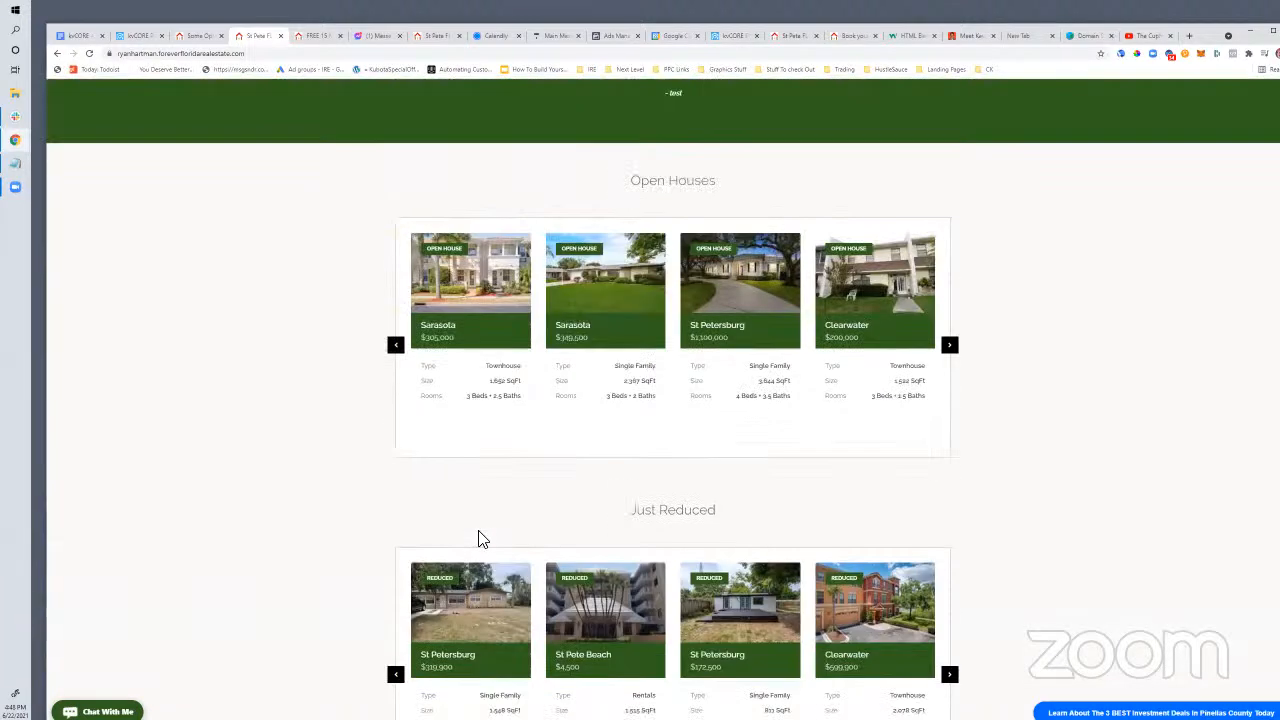
pyautogui.scroll(15, 480, 540)
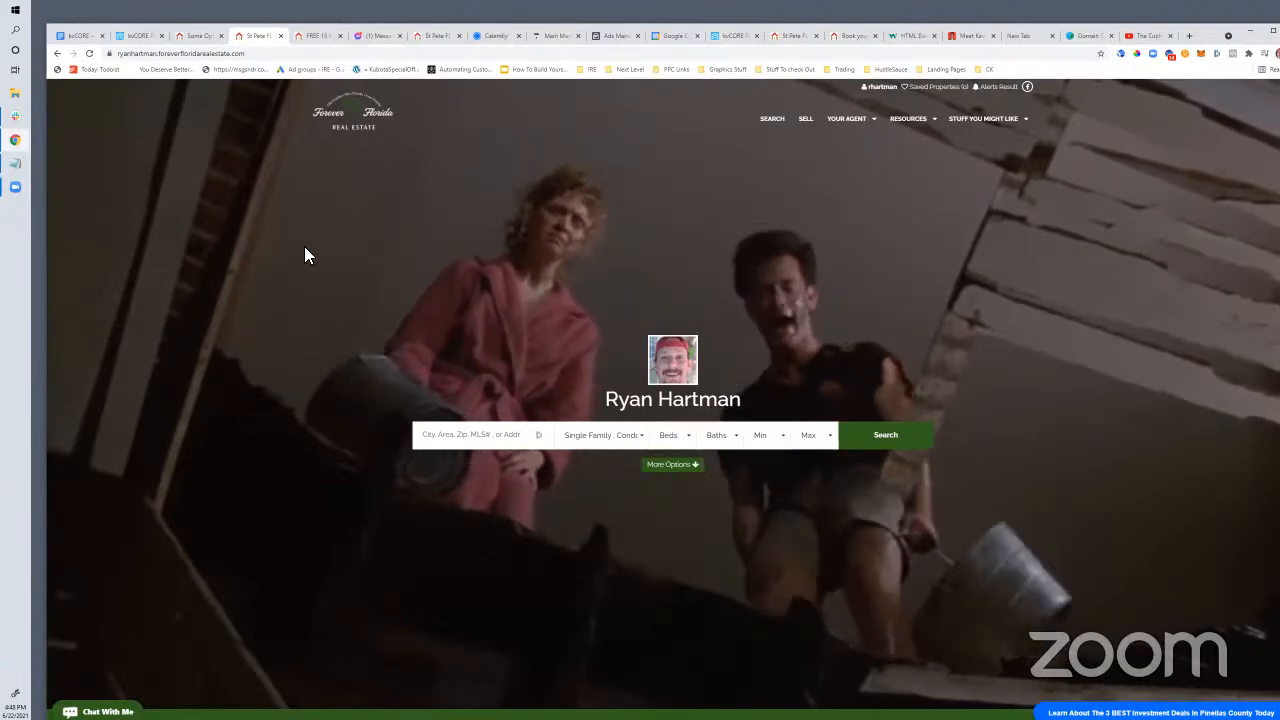
# Open the site's /areas/33707 page and scroll down to its market-health chart and map
pyautogui.click(371, 57)
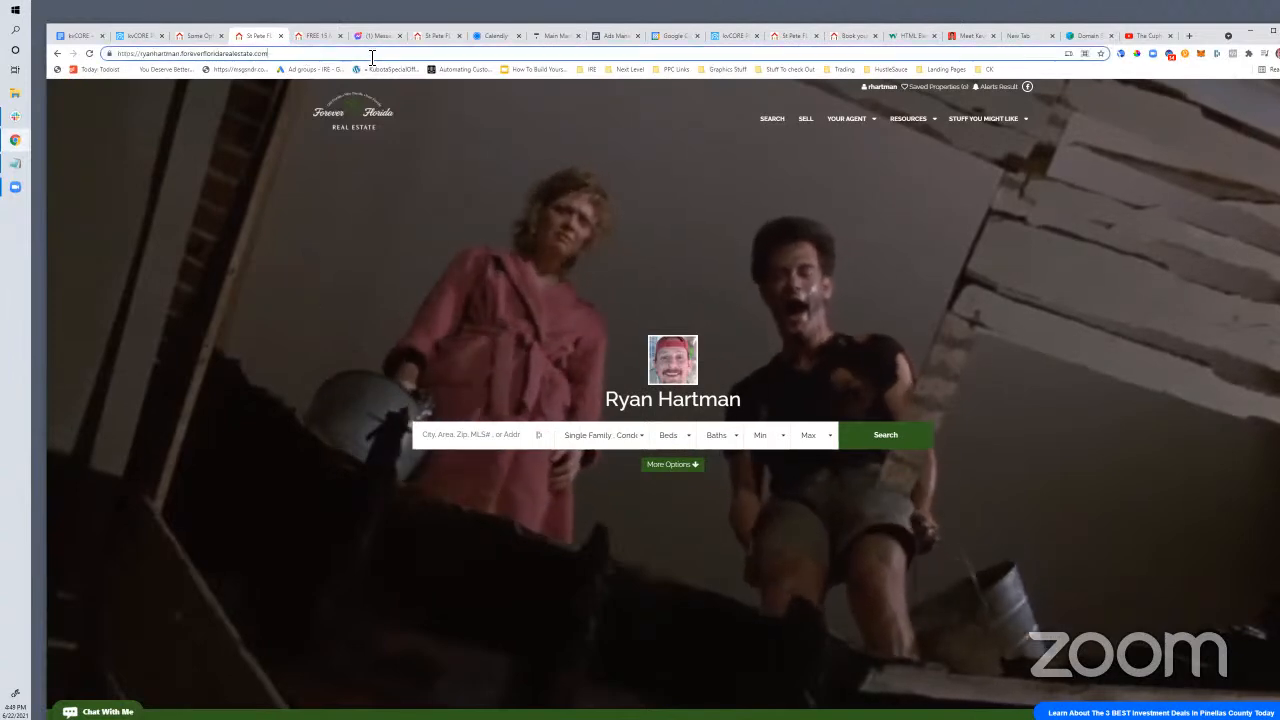
pyautogui.write('/areas')
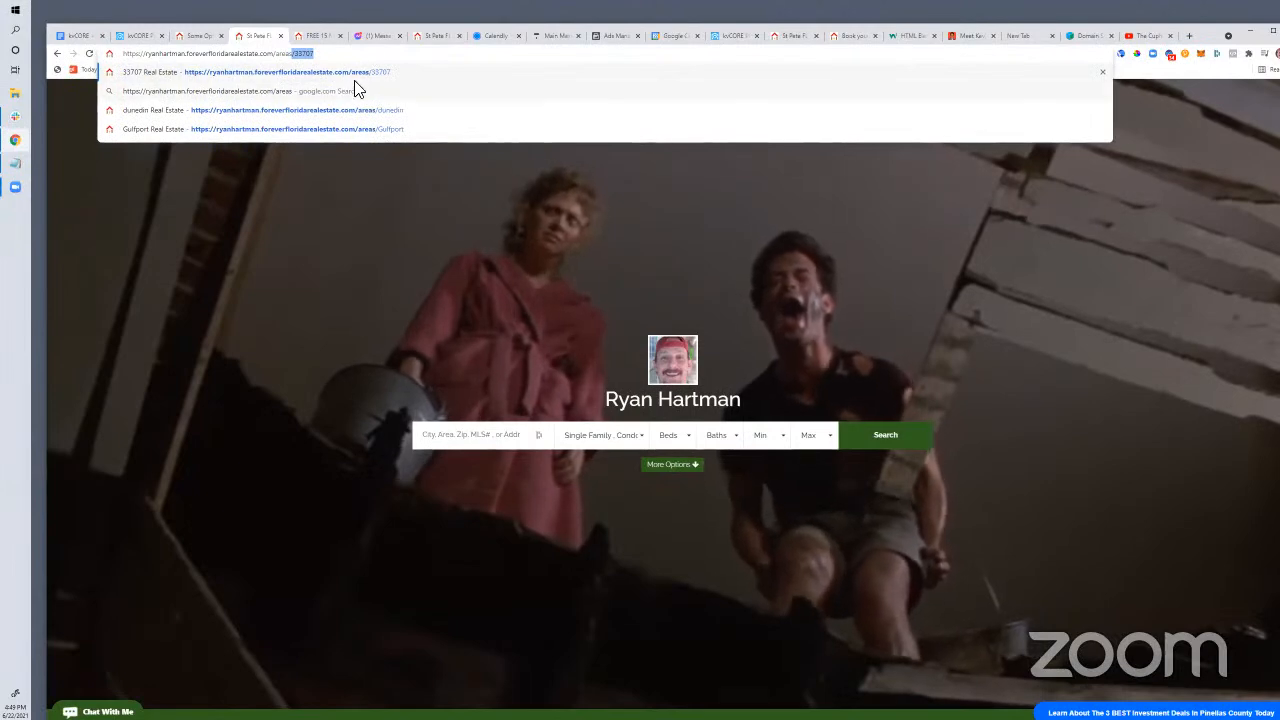
pyautogui.press('Return')
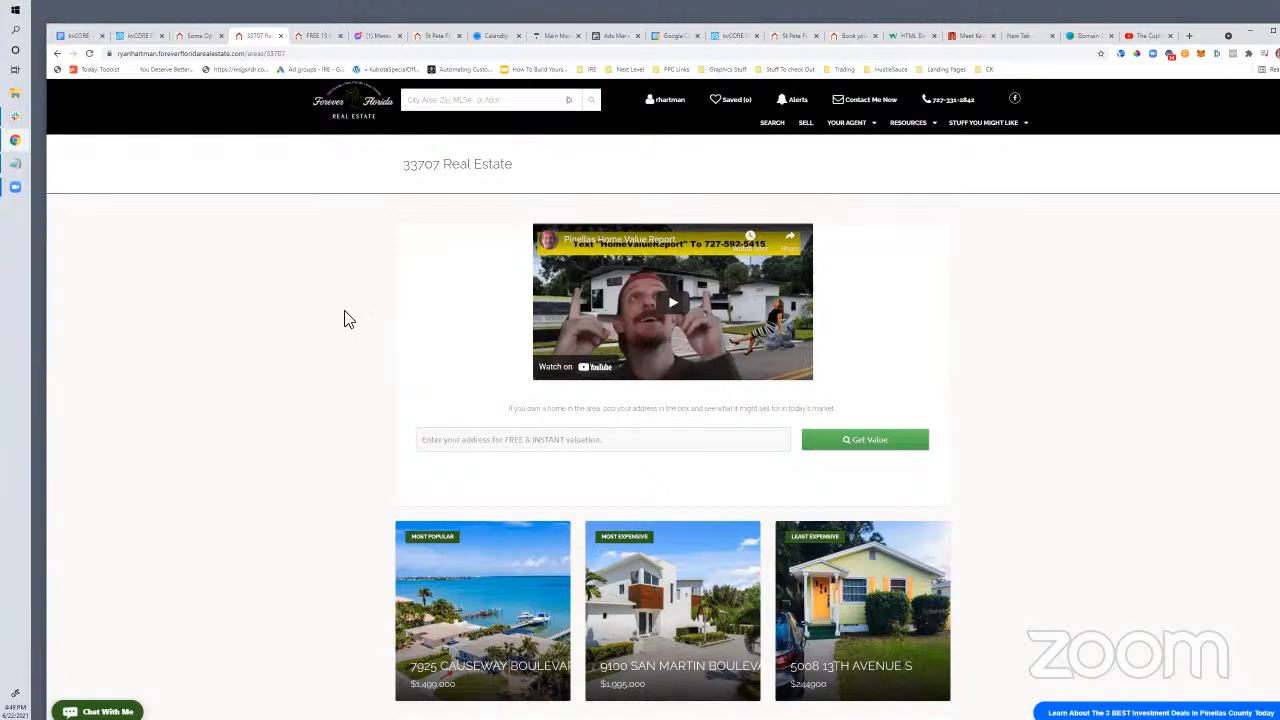
pyautogui.scroll(-5, 343, 317)
pyautogui.scroll(-2, 545, 355)
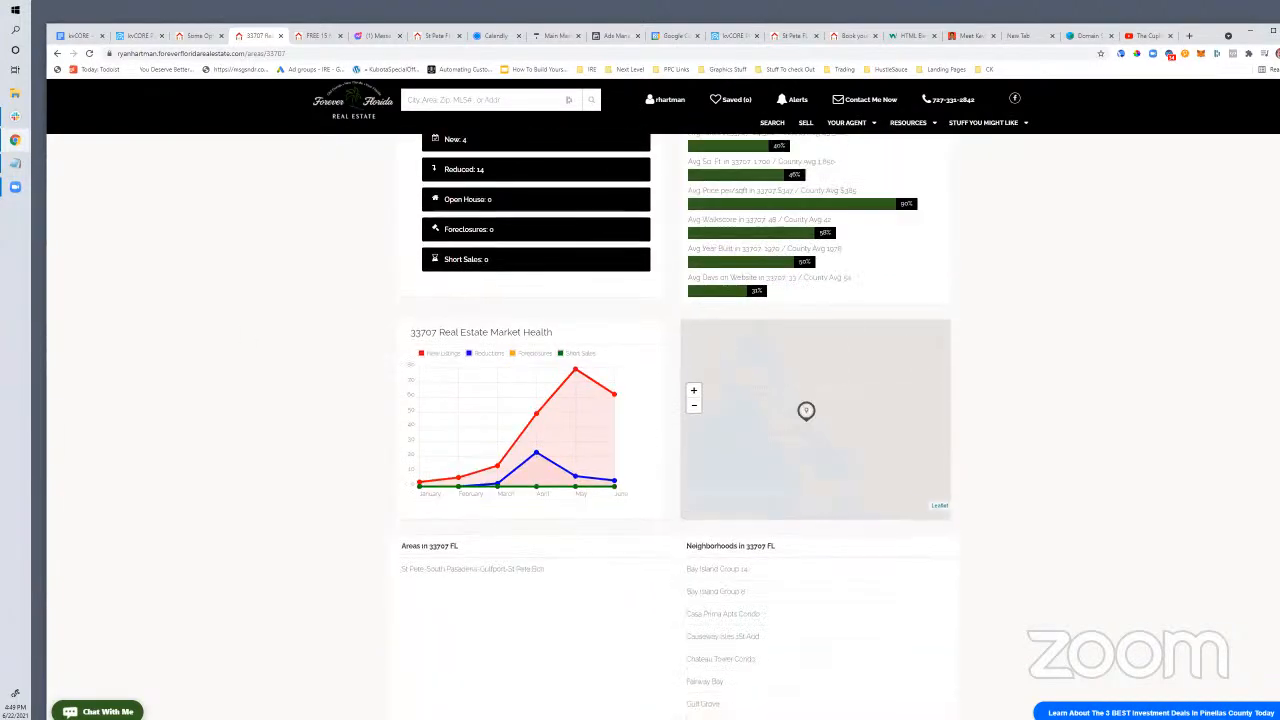